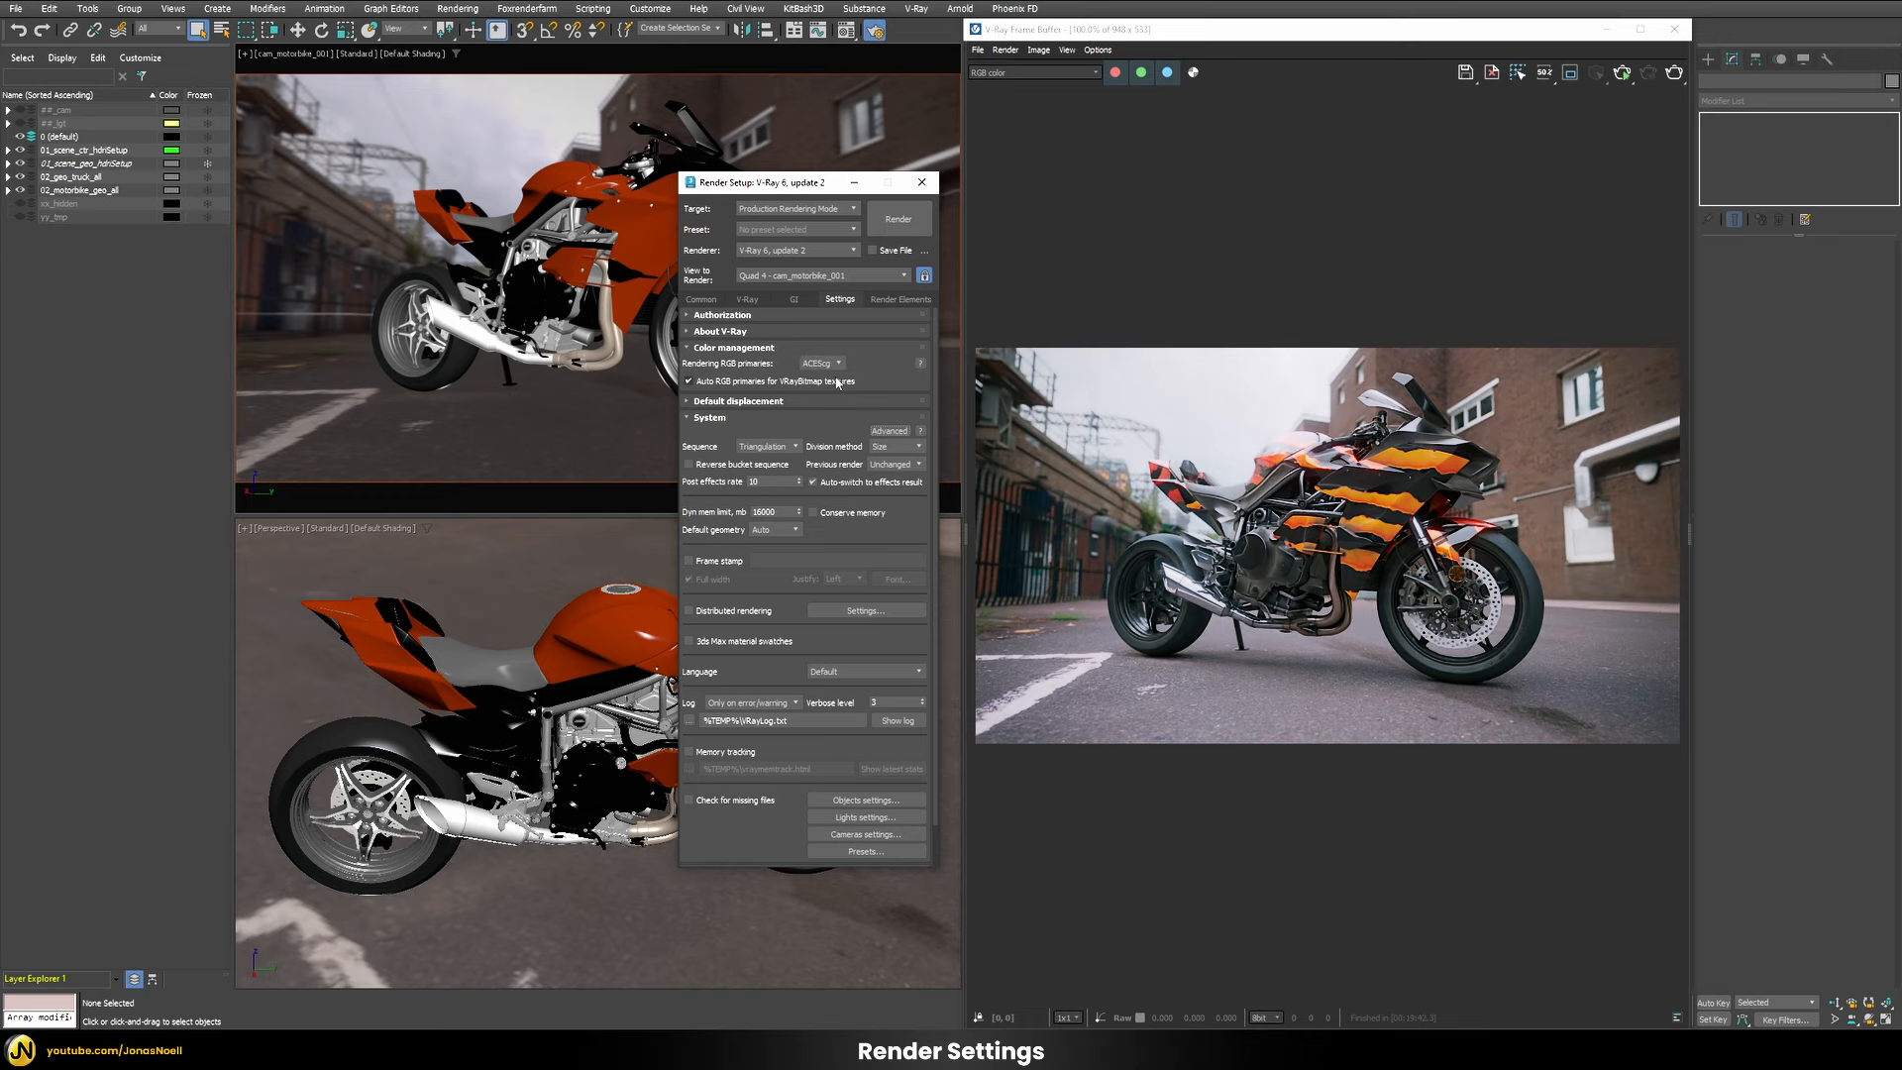
Reveal the frame buffer's correction layers and choose ACES as the display device for the OCIO display correction.
click(1688, 532)
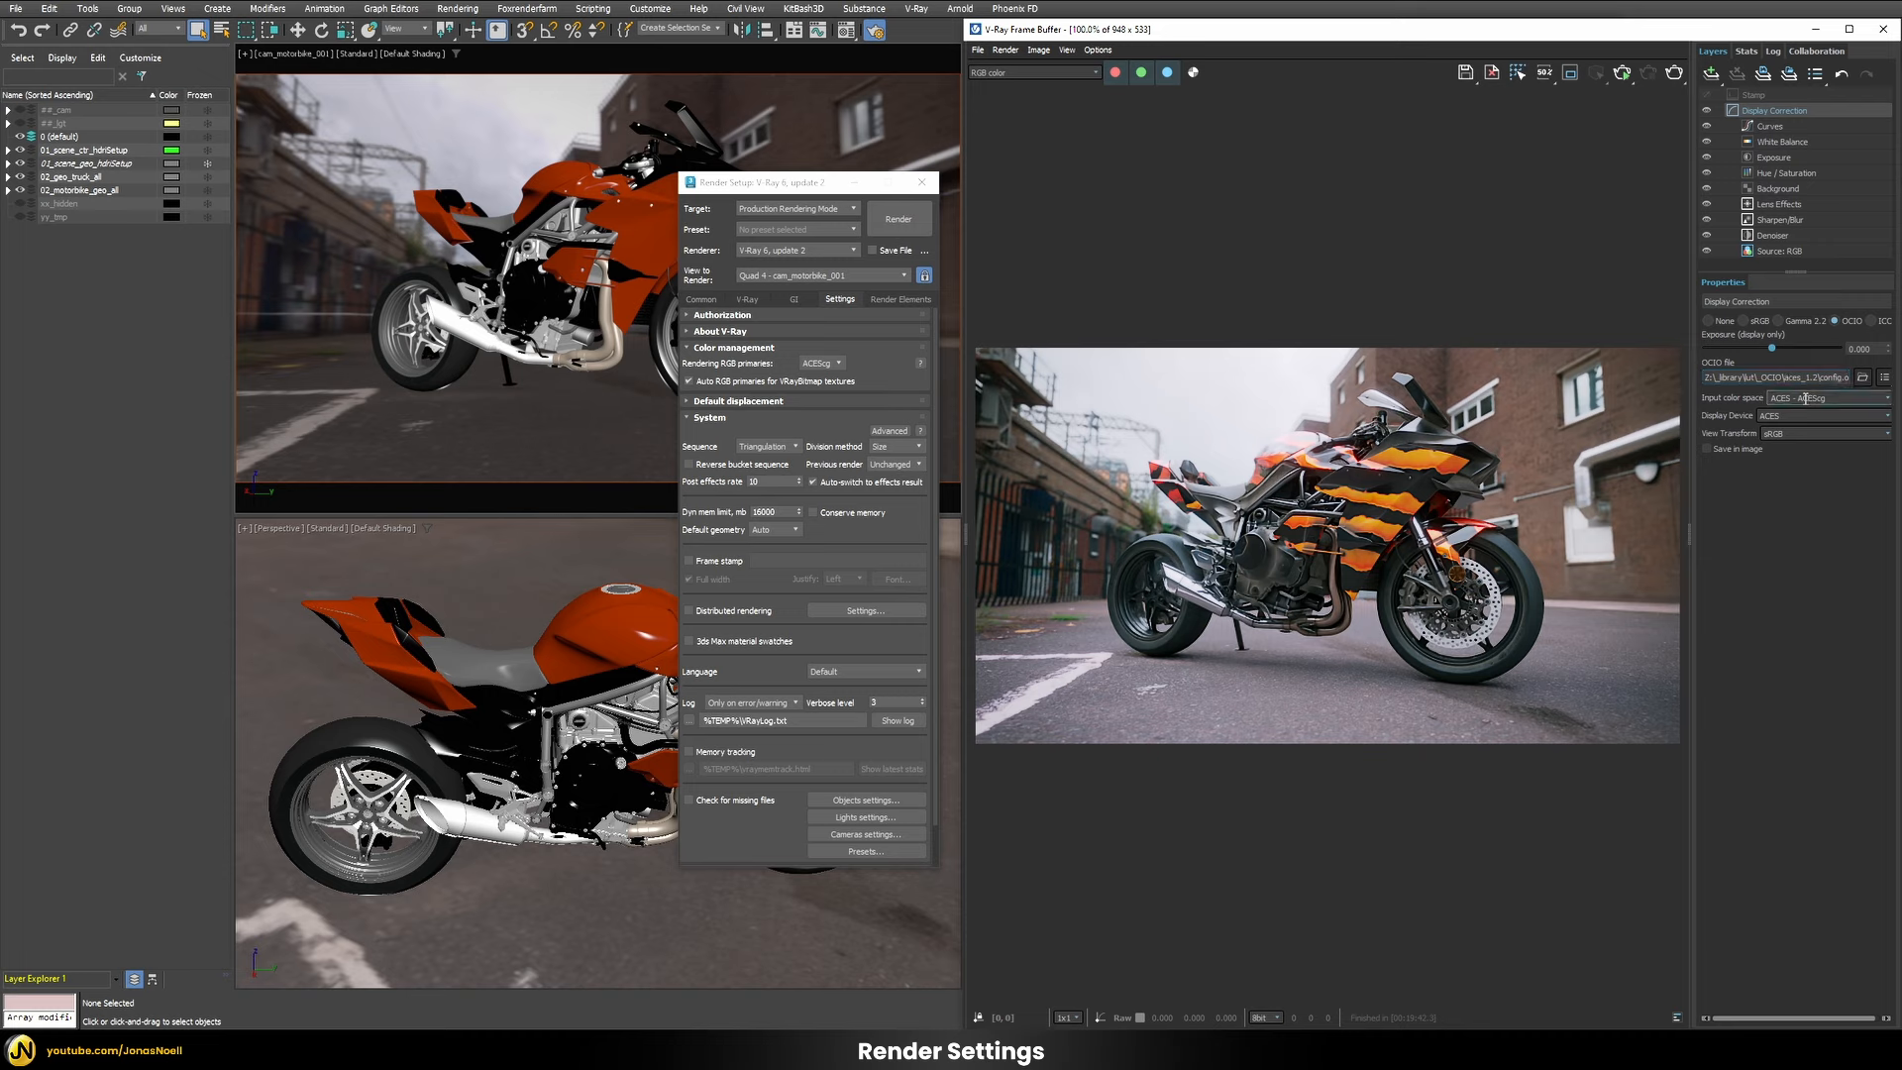
click(1783, 416)
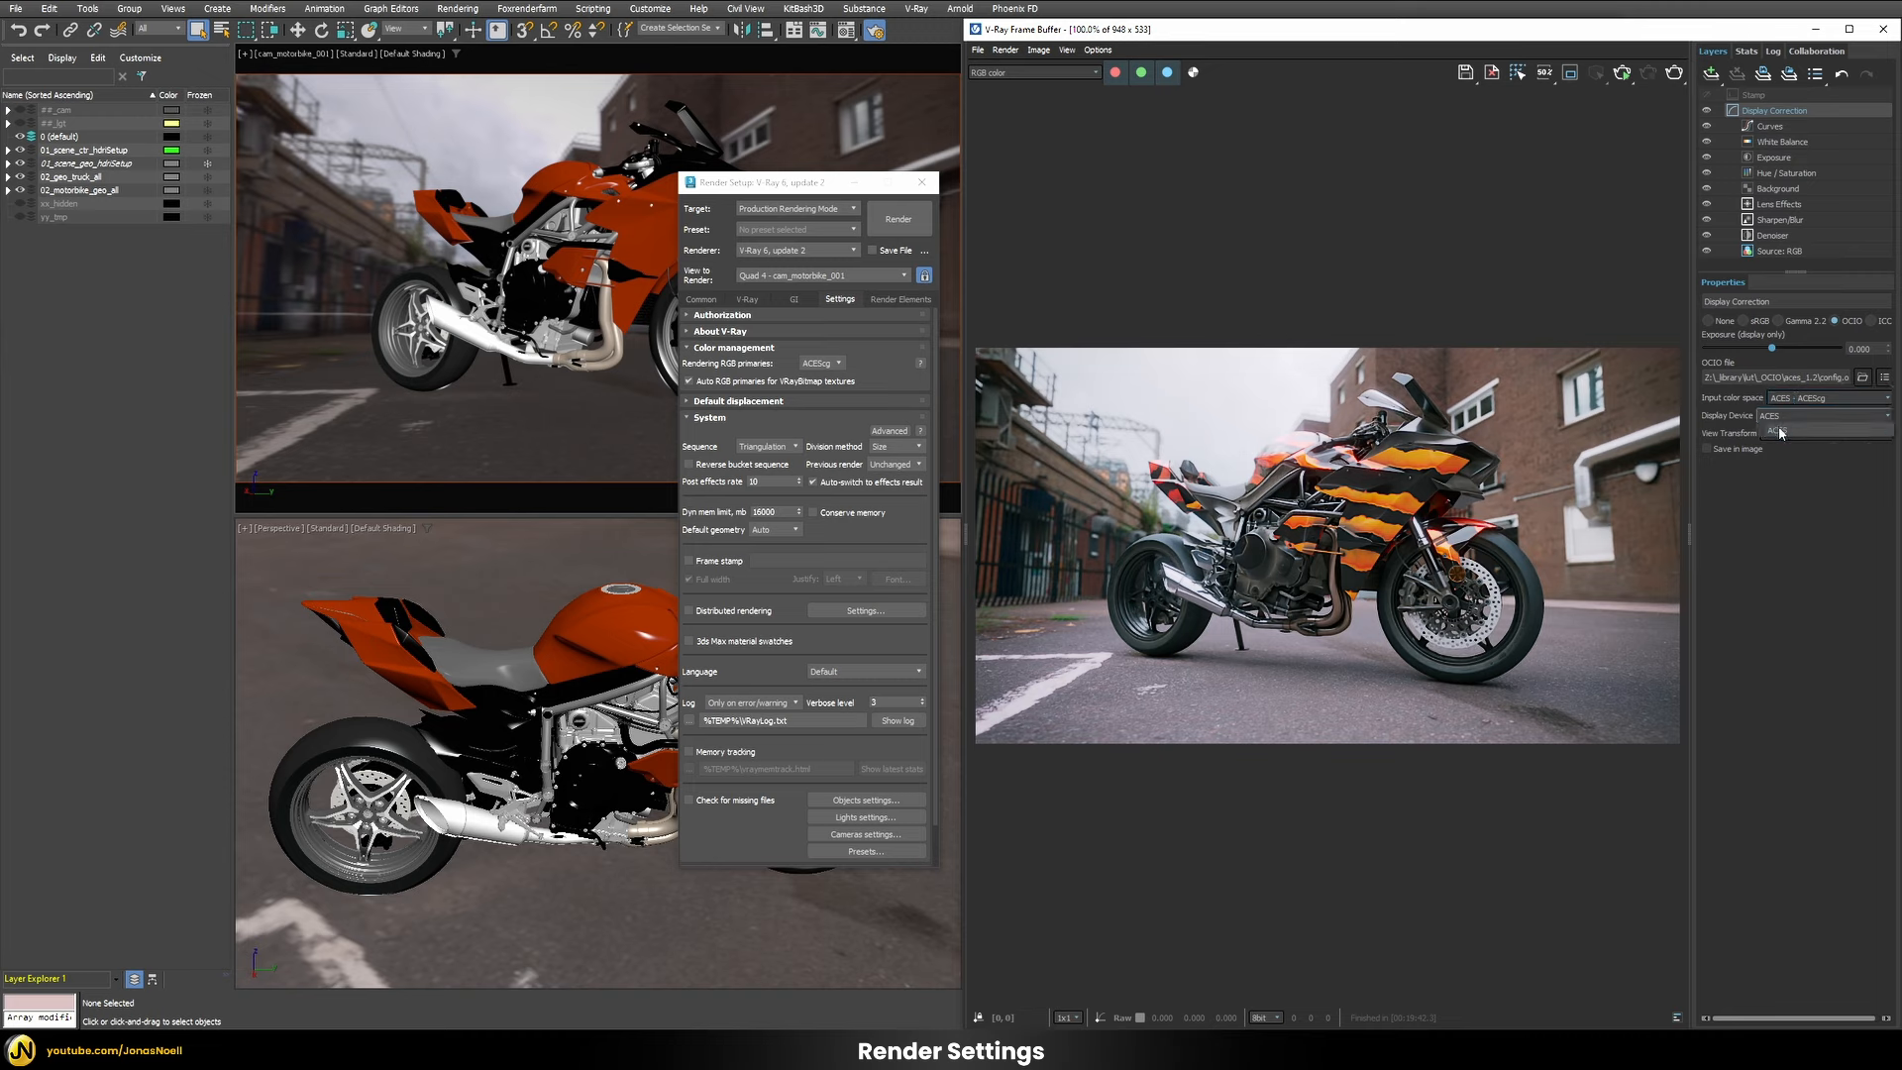
click(1793, 432)
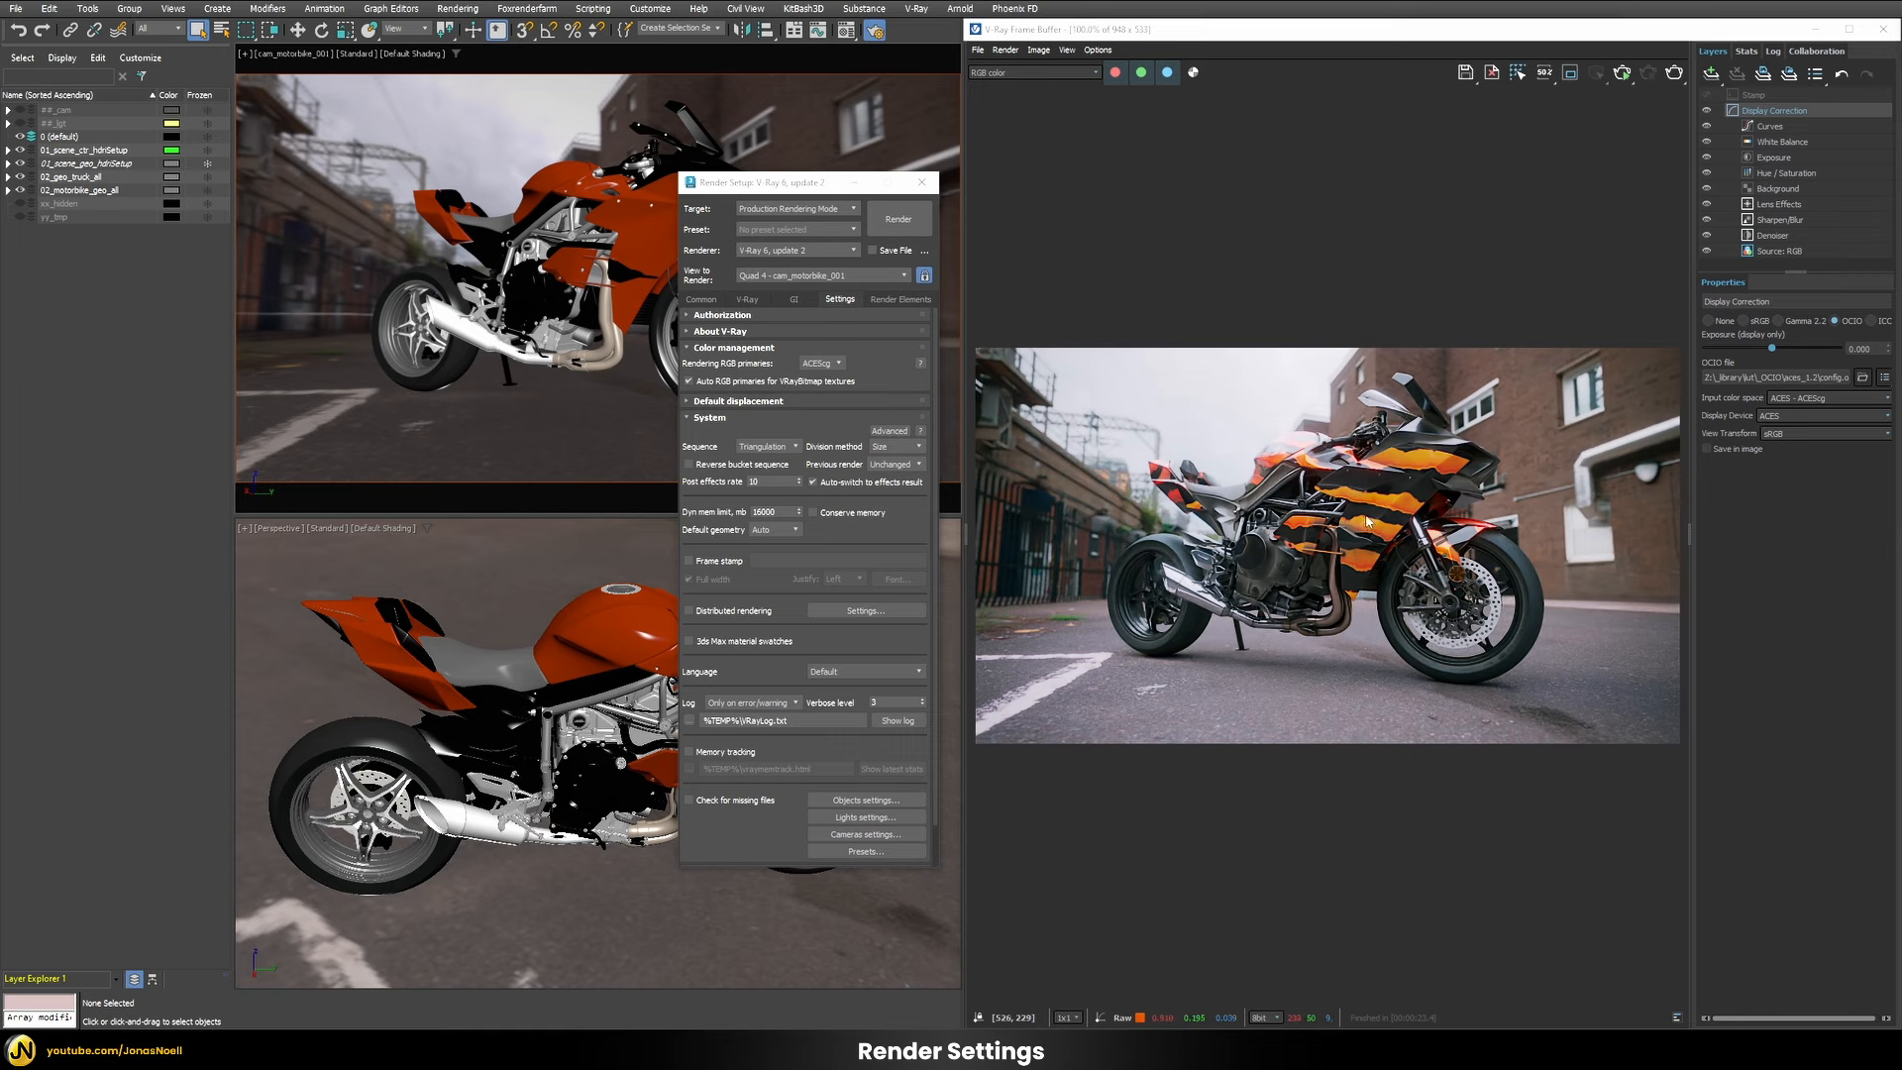
Review the scene's render elements and browse the V-Ray elements available to add, without adding any.
click(881, 299)
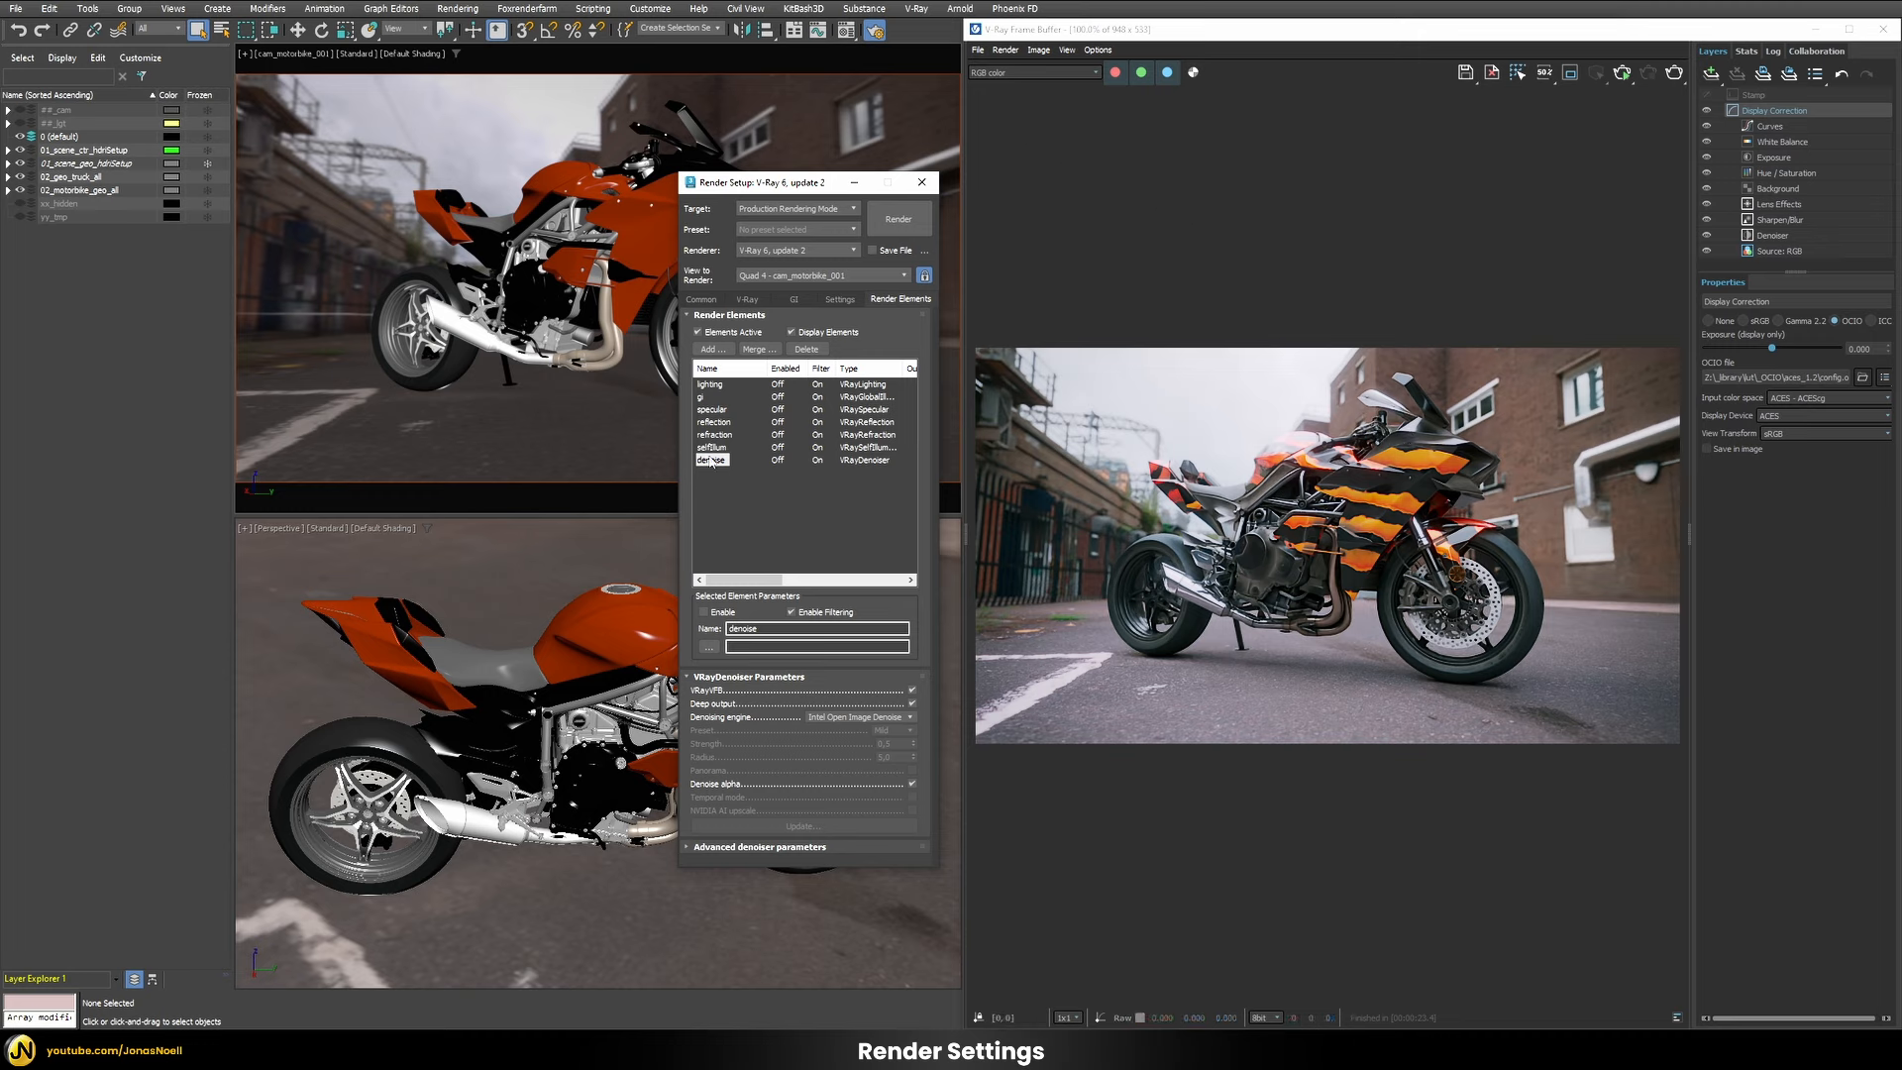
click(713, 348)
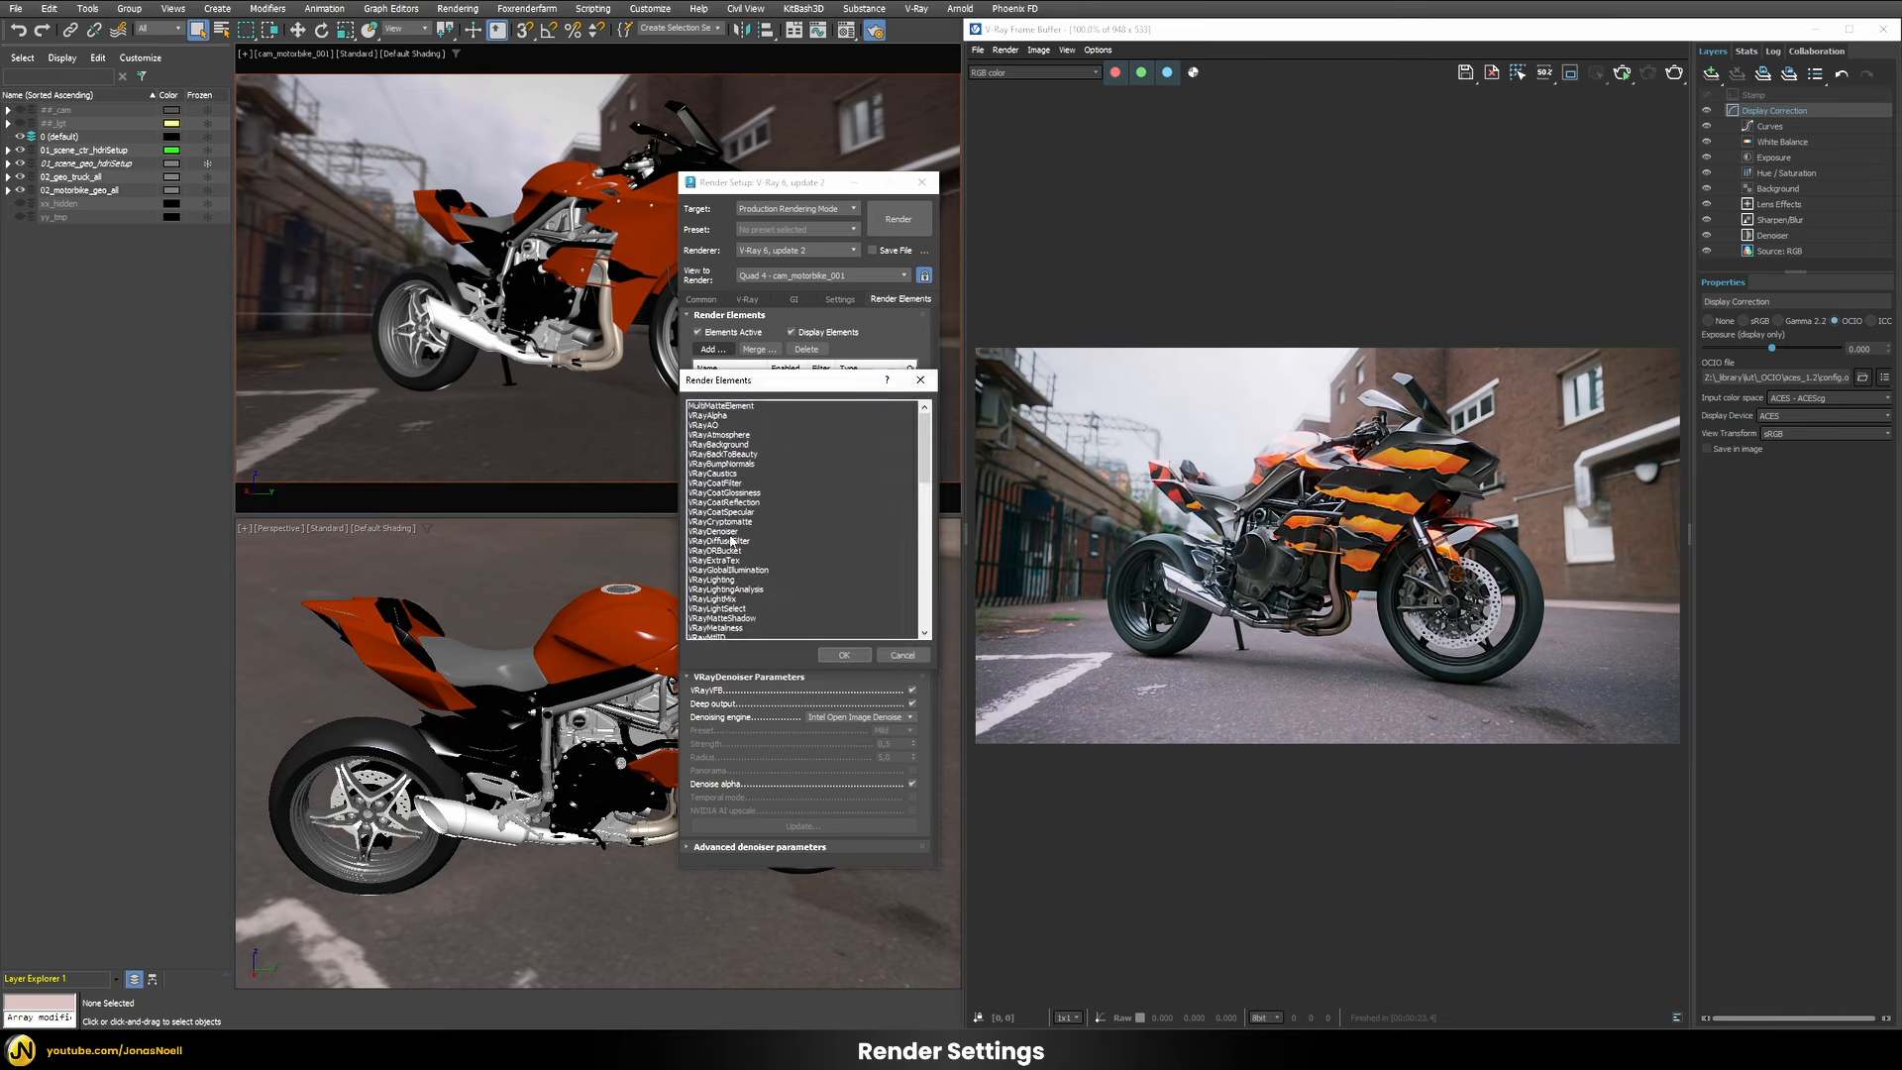
mouse_move(925, 472)
mouse_down()
mouse_move(931, 621)
mouse_move(927, 466)
mouse_up()
click(921, 382)
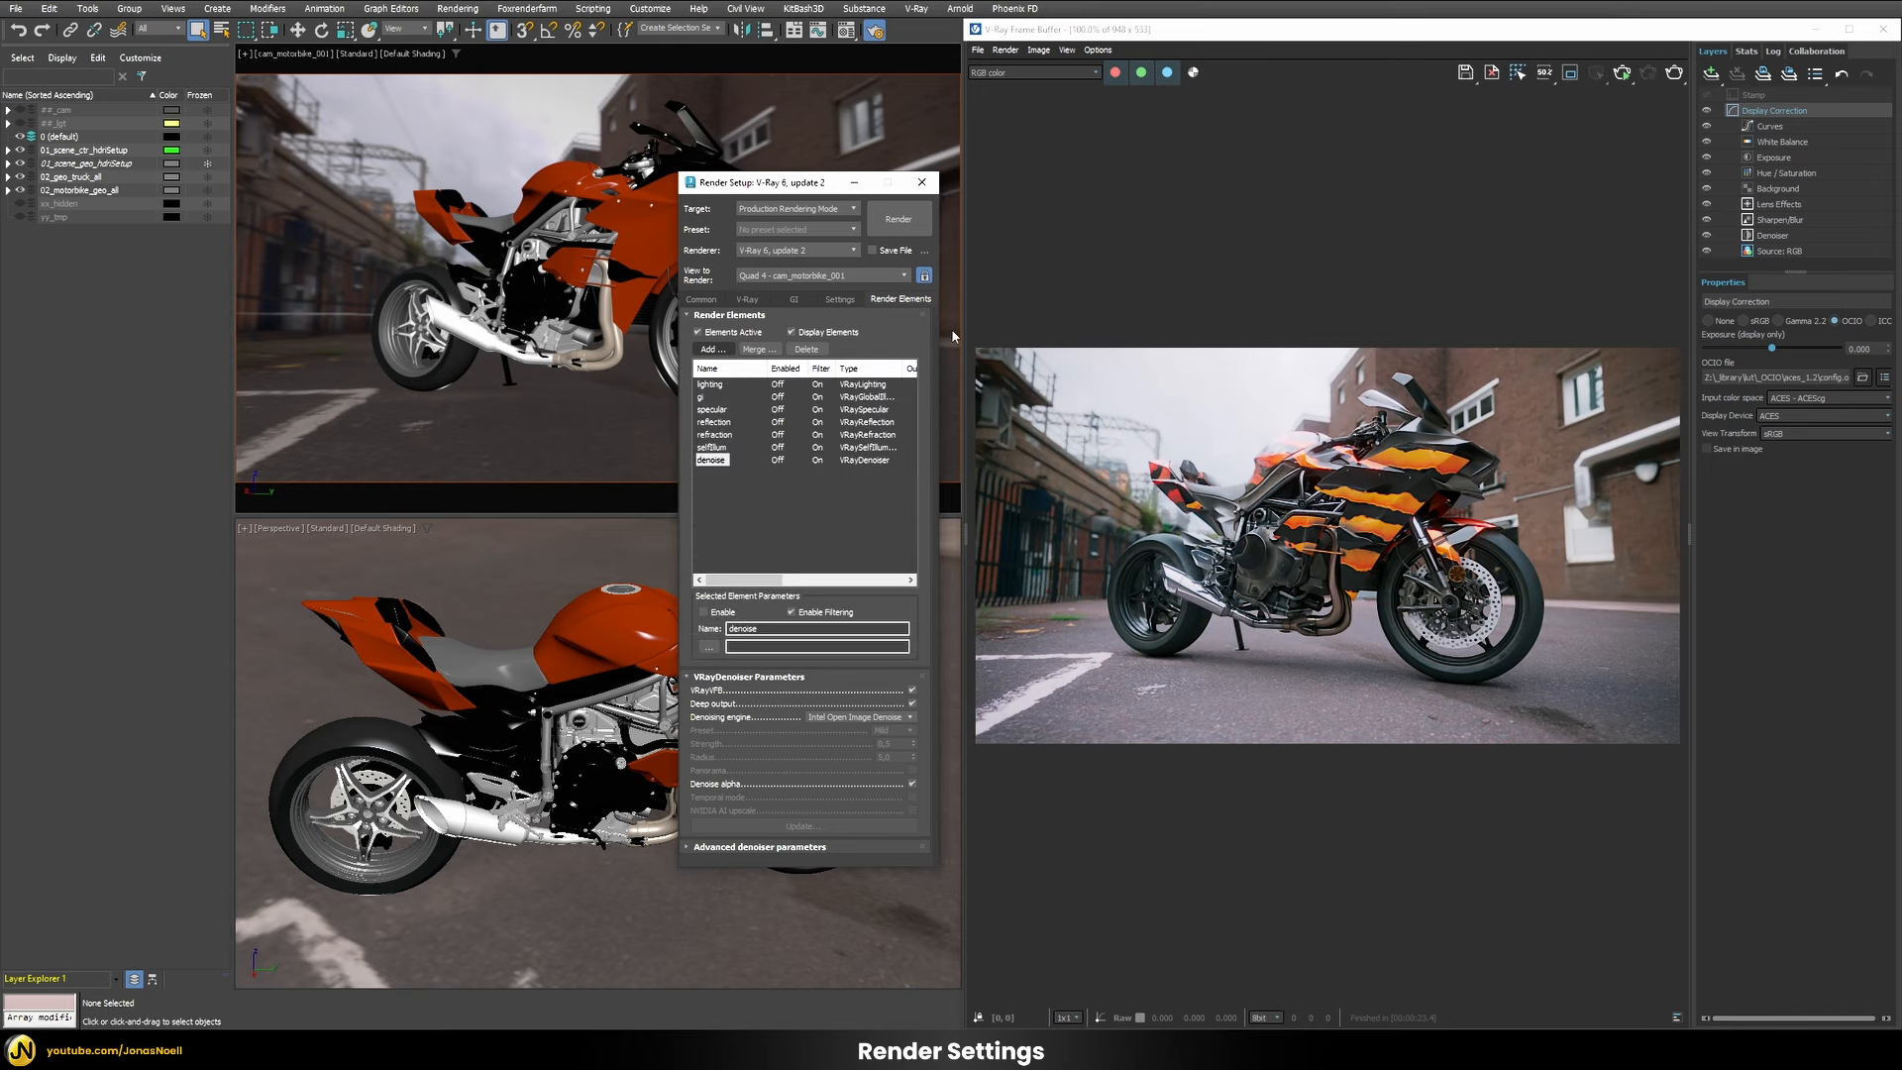
View the lighting, gi, specular, reflection, refraction and selfIllum channels in the frame buffer, then return to RGB color.
click(1035, 72)
click(1009, 110)
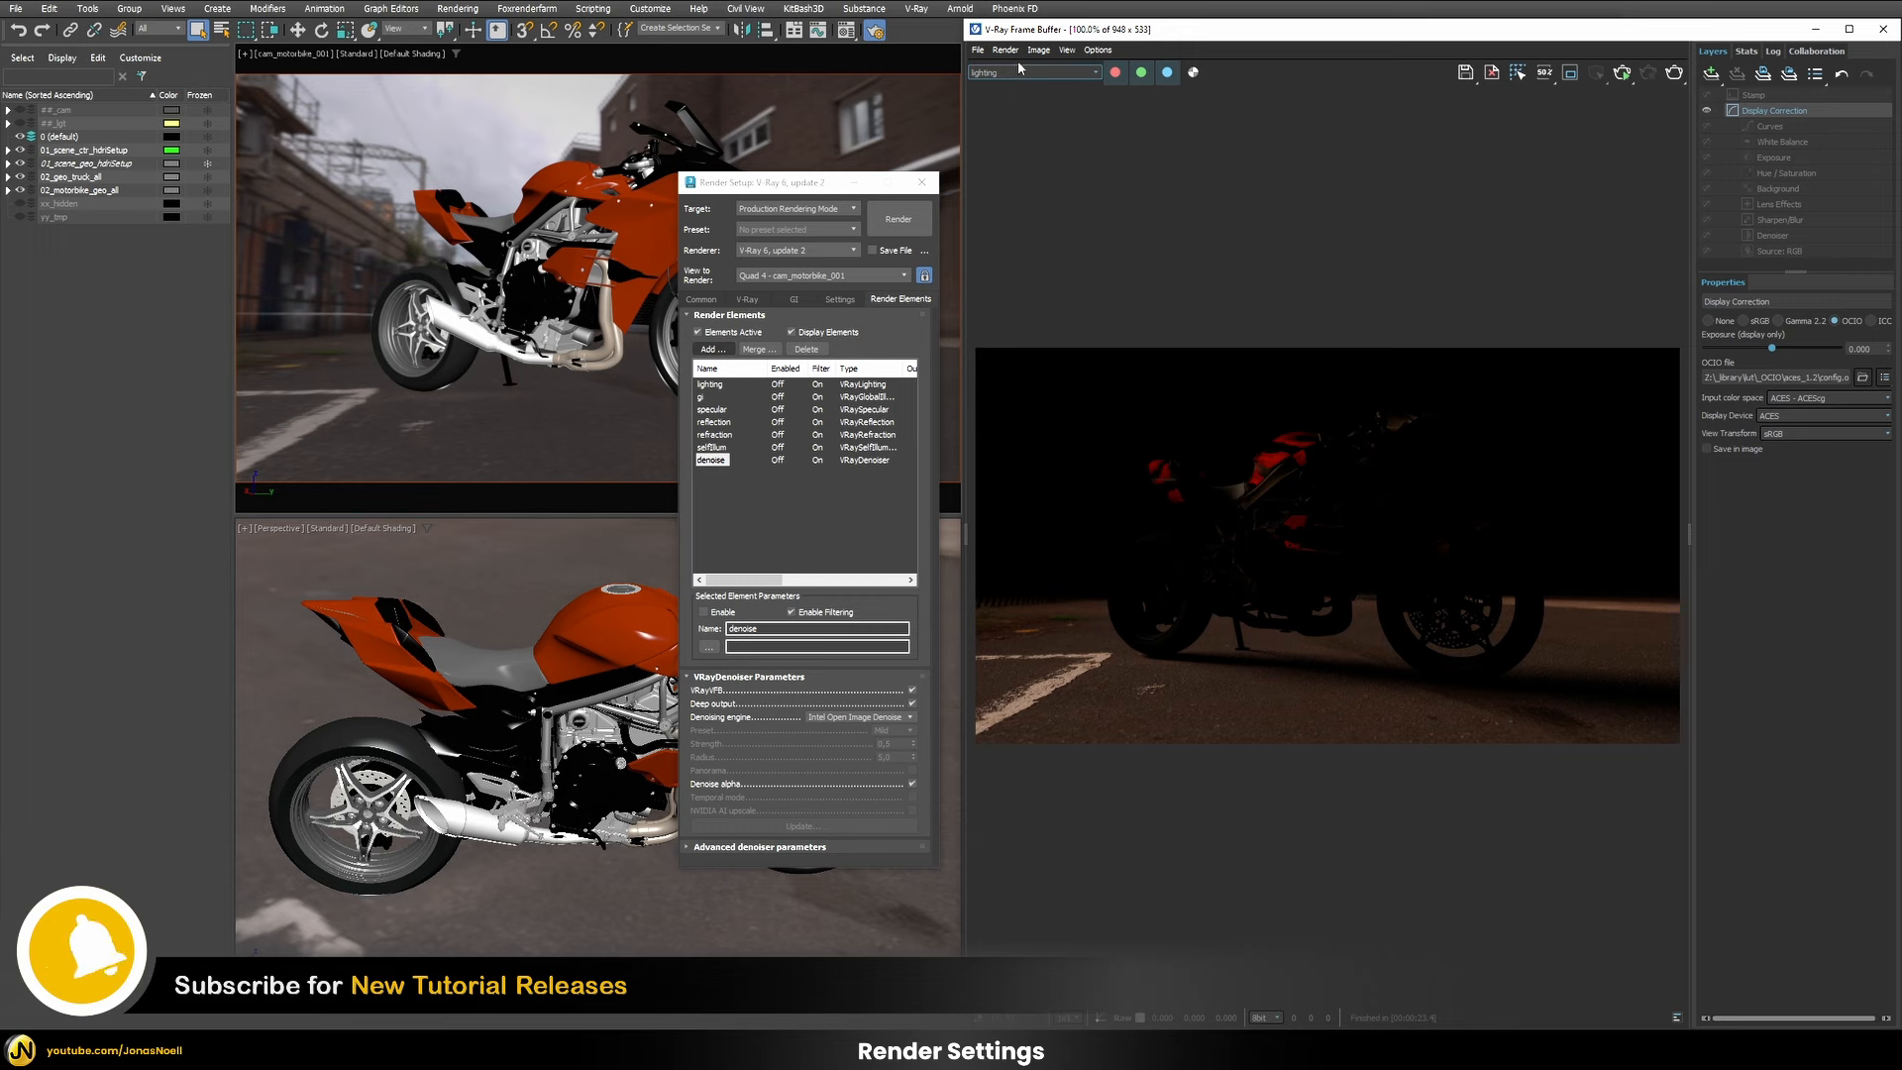
scroll(1016, 75, down, 1)
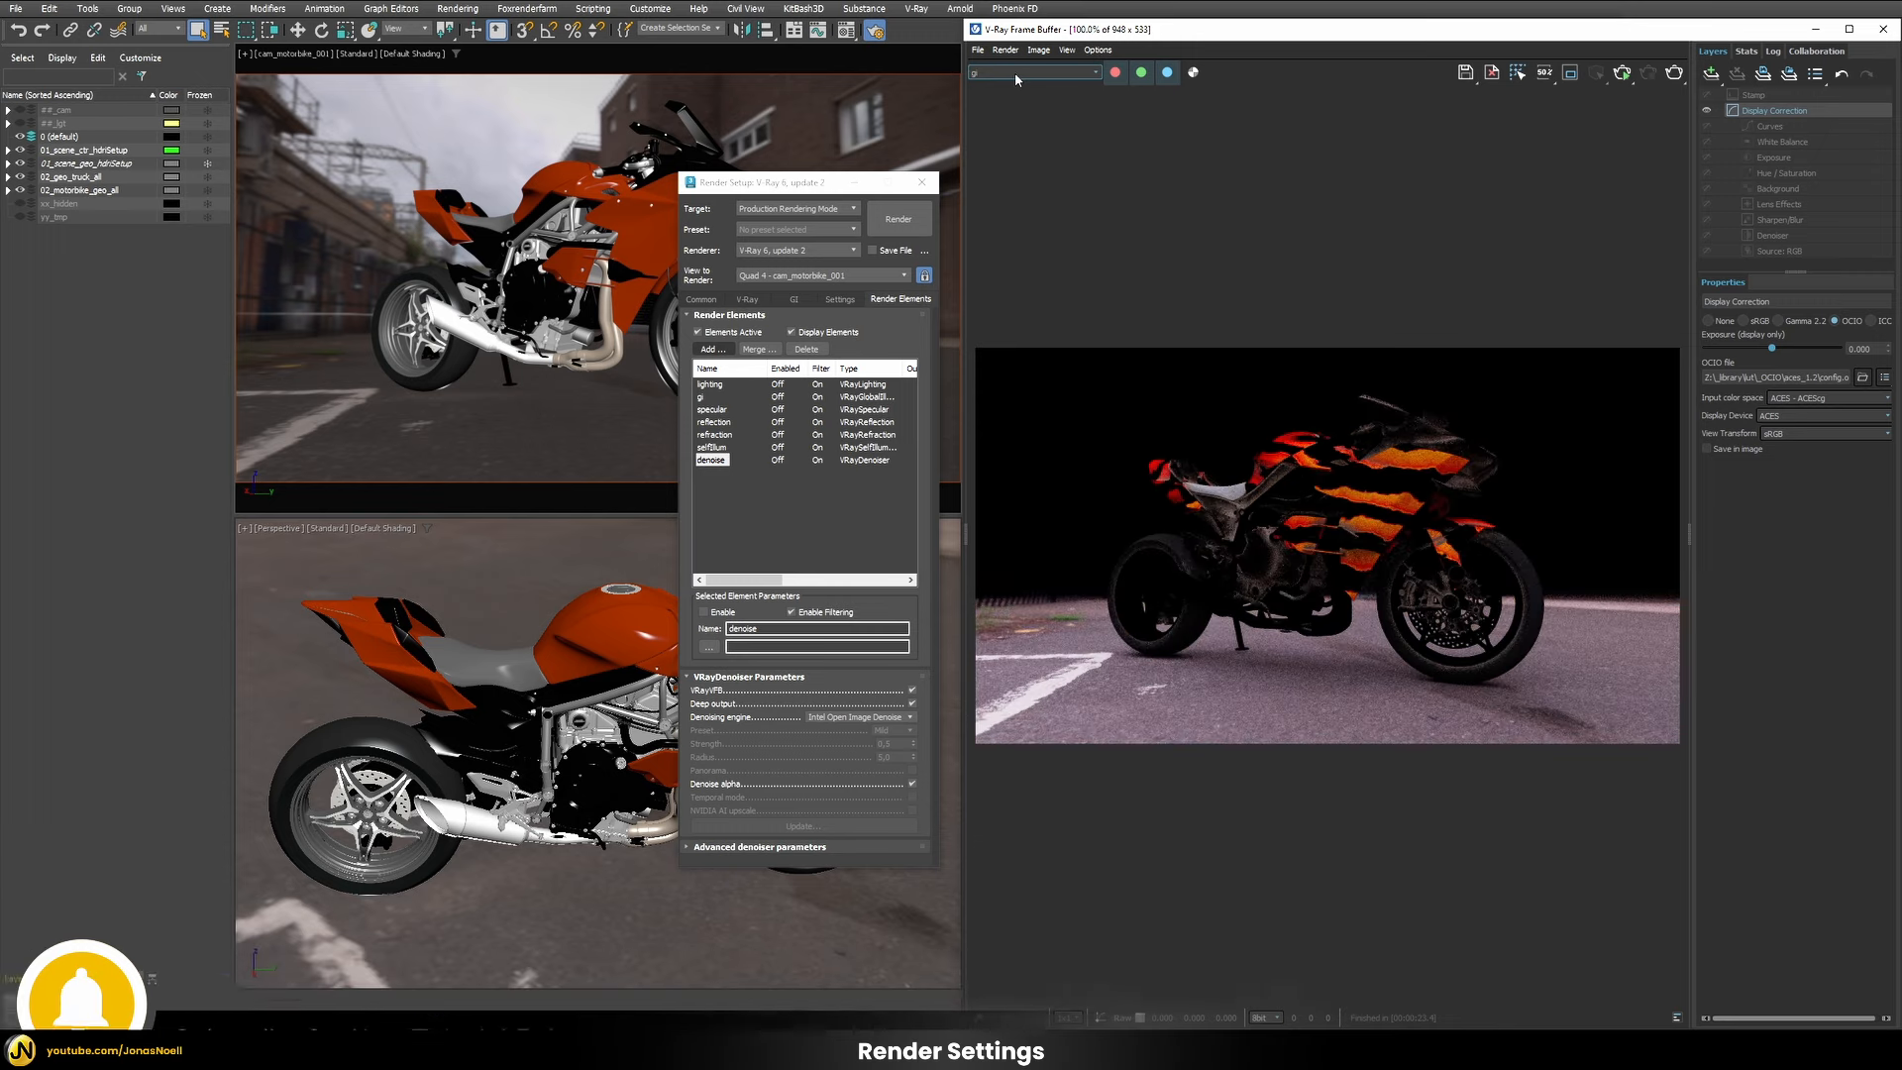
scroll(1018, 73, down, 1)
scroll(1018, 75, down, 1)
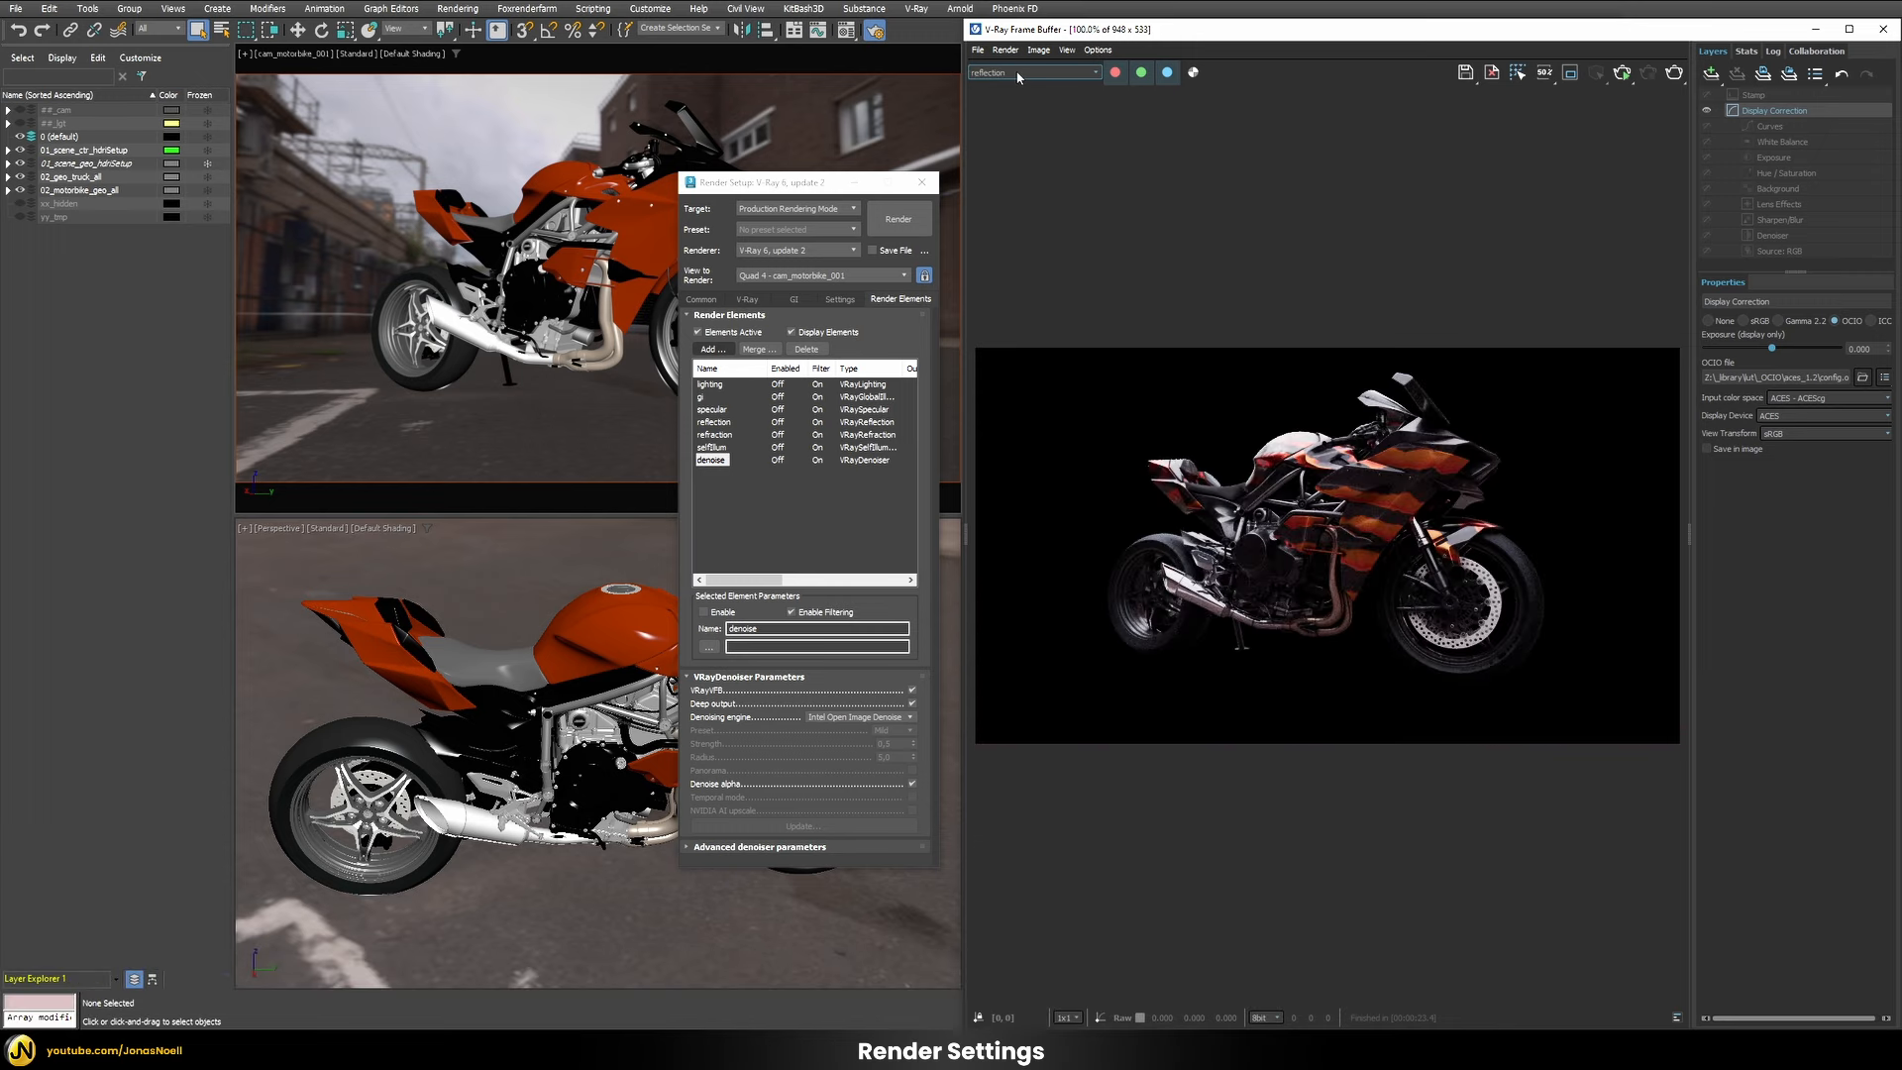
scroll(1018, 77, down, 1)
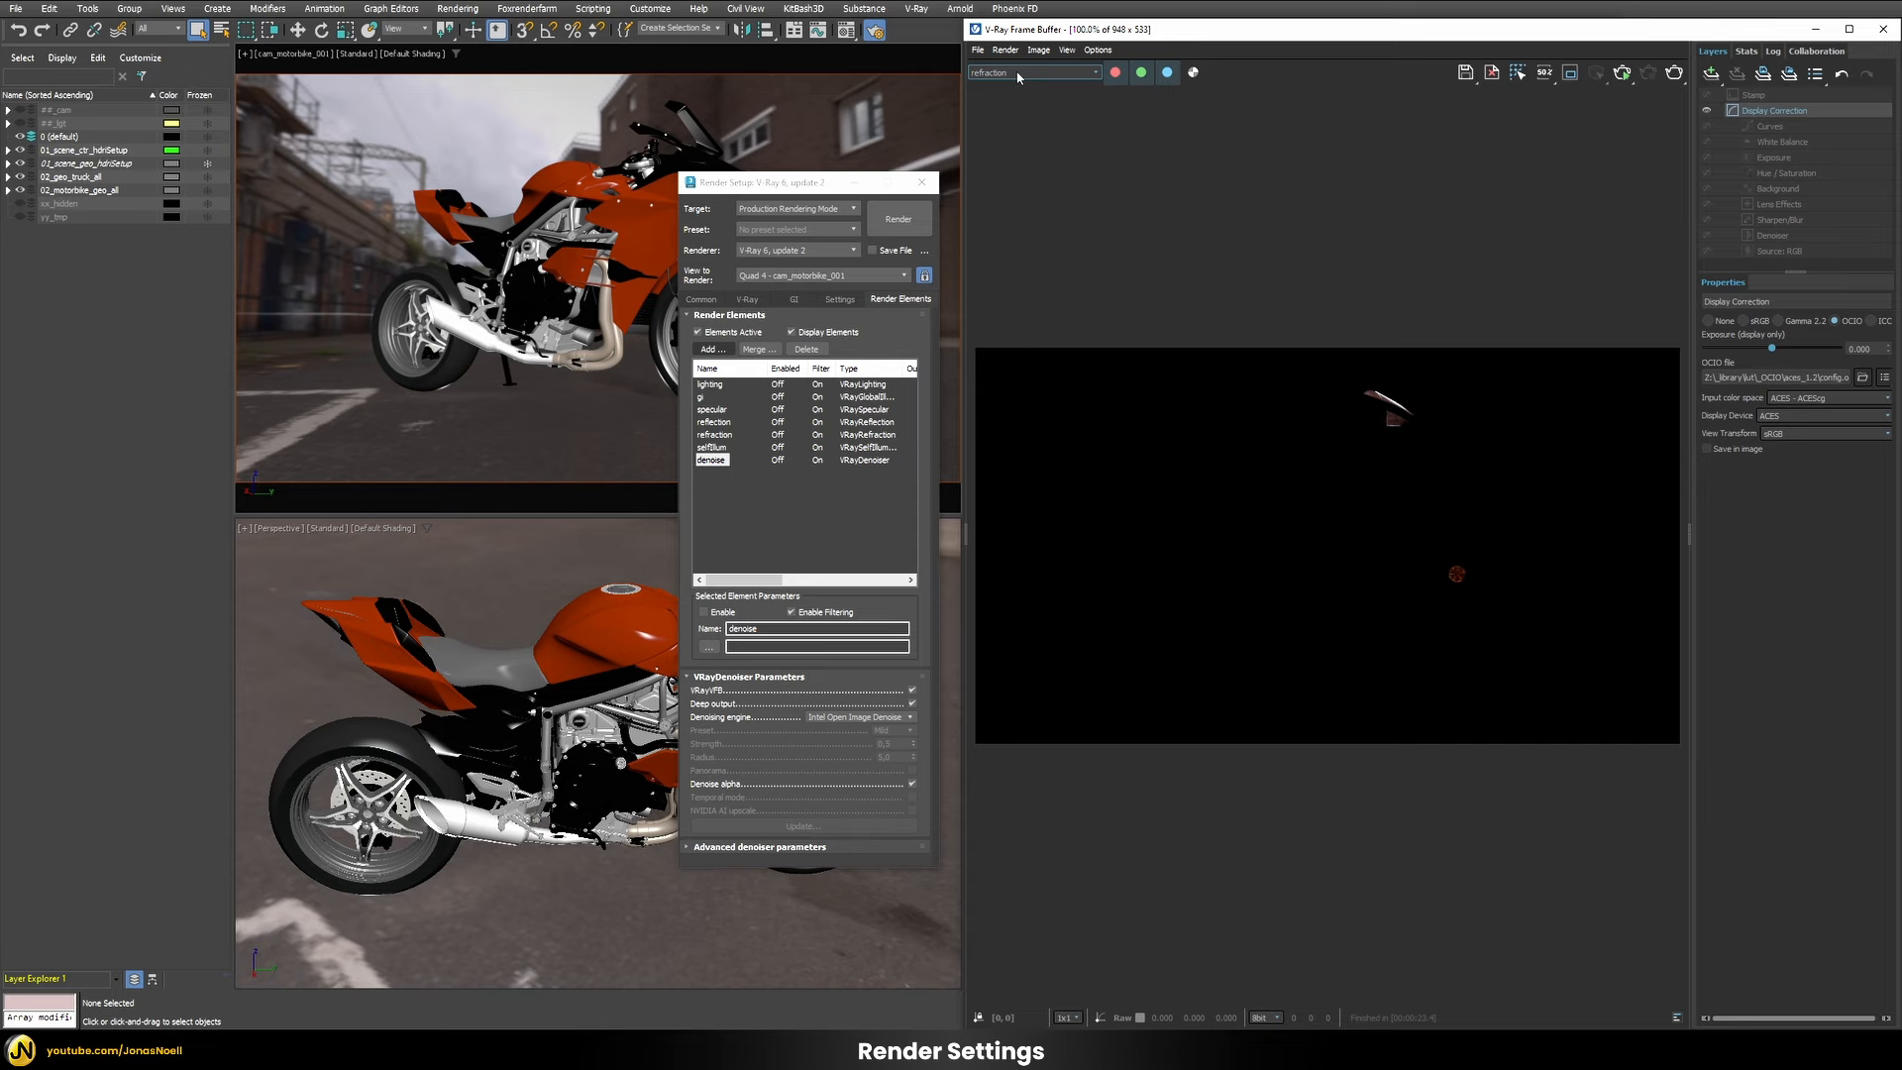
scroll(1018, 77, down, 1)
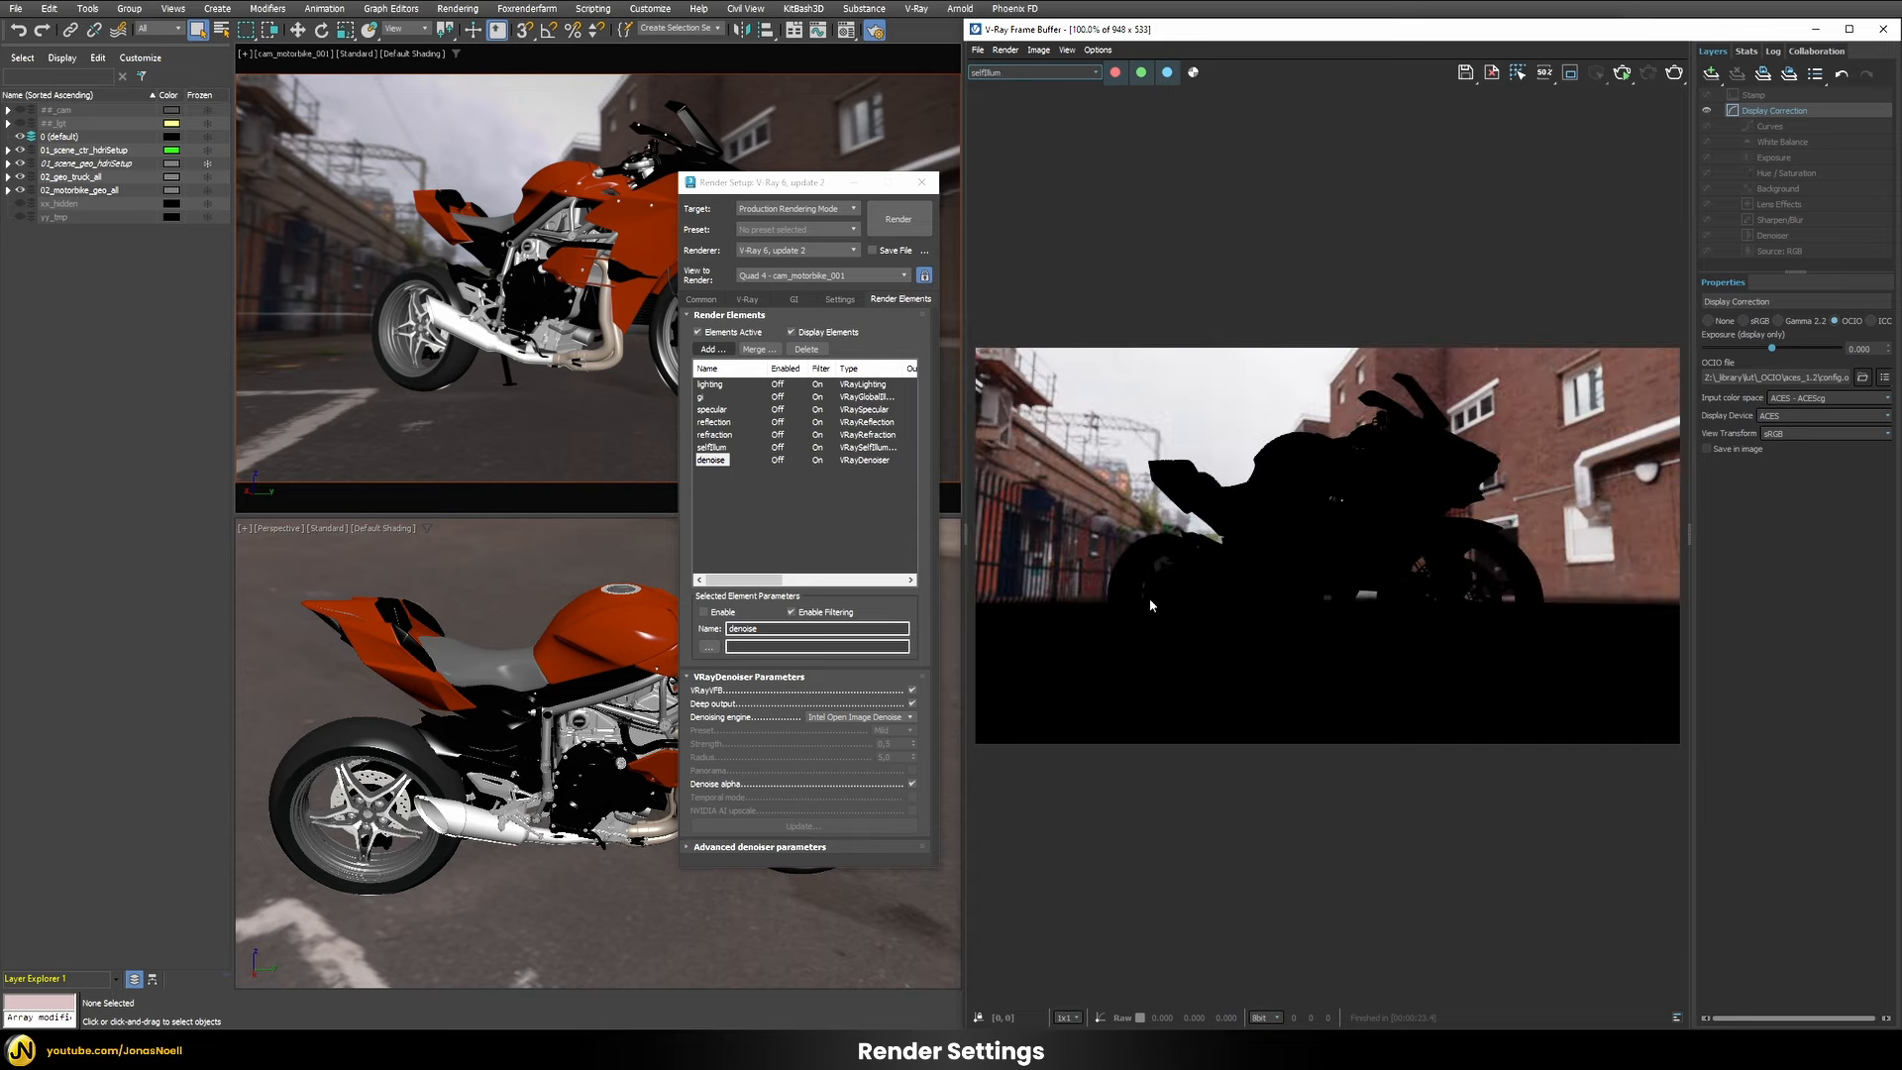
click(1002, 74)
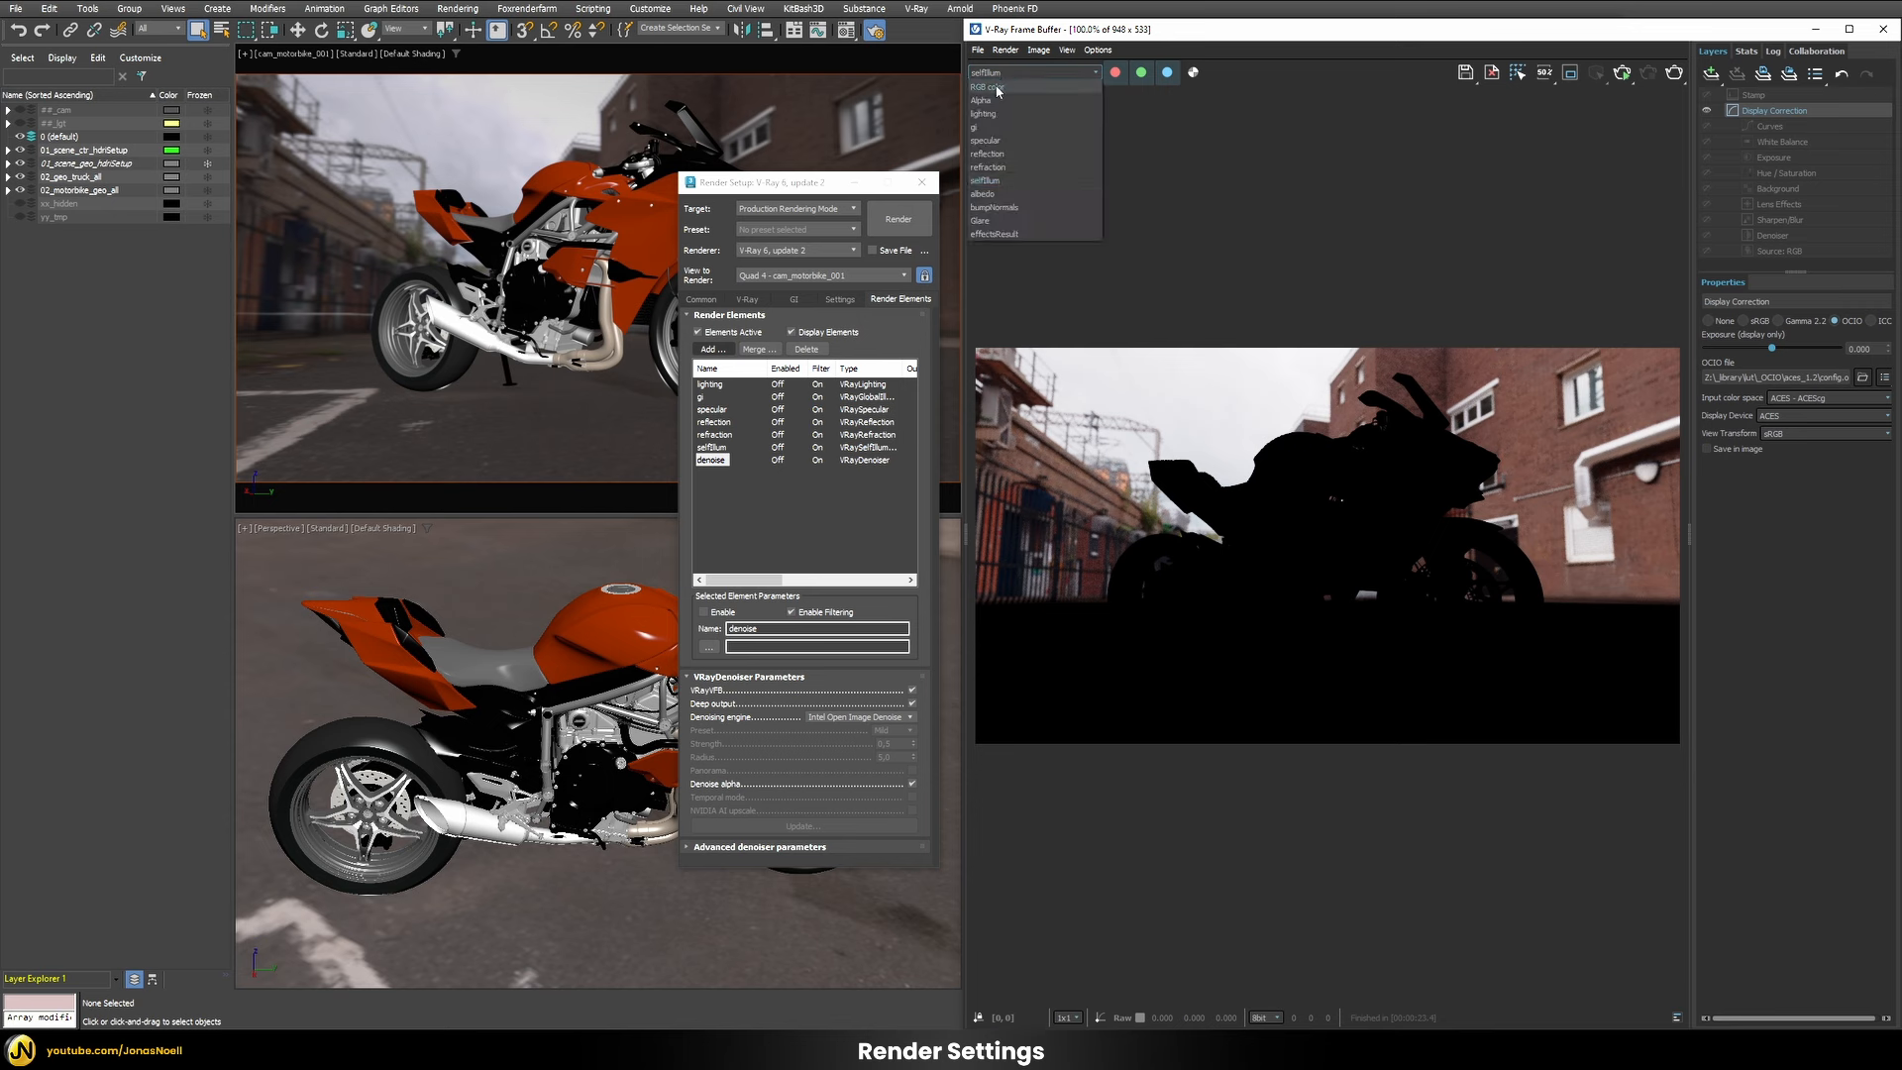
click(1010, 87)
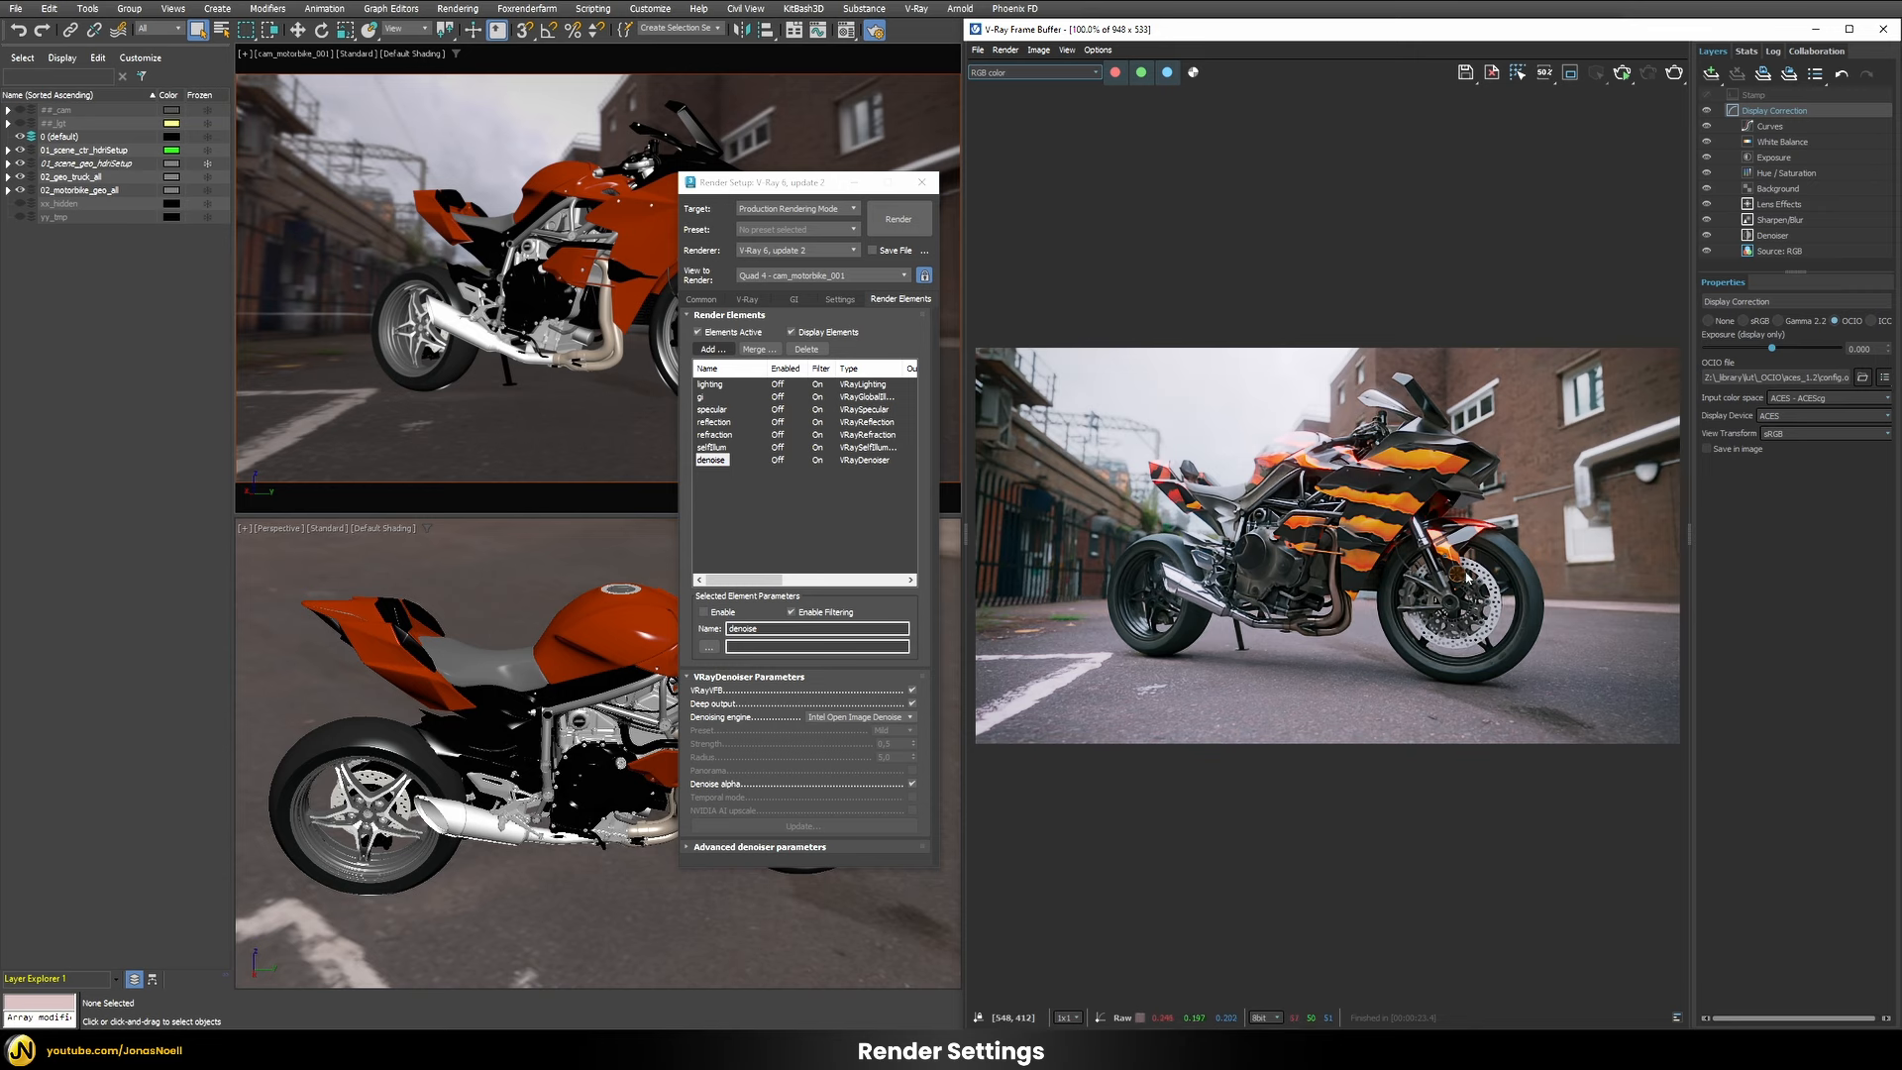
Examine the elements from lighting to selfIllum, the denoise element's parameters and the frame buffer's channel list.
click(710, 384)
shift+click(715, 447)
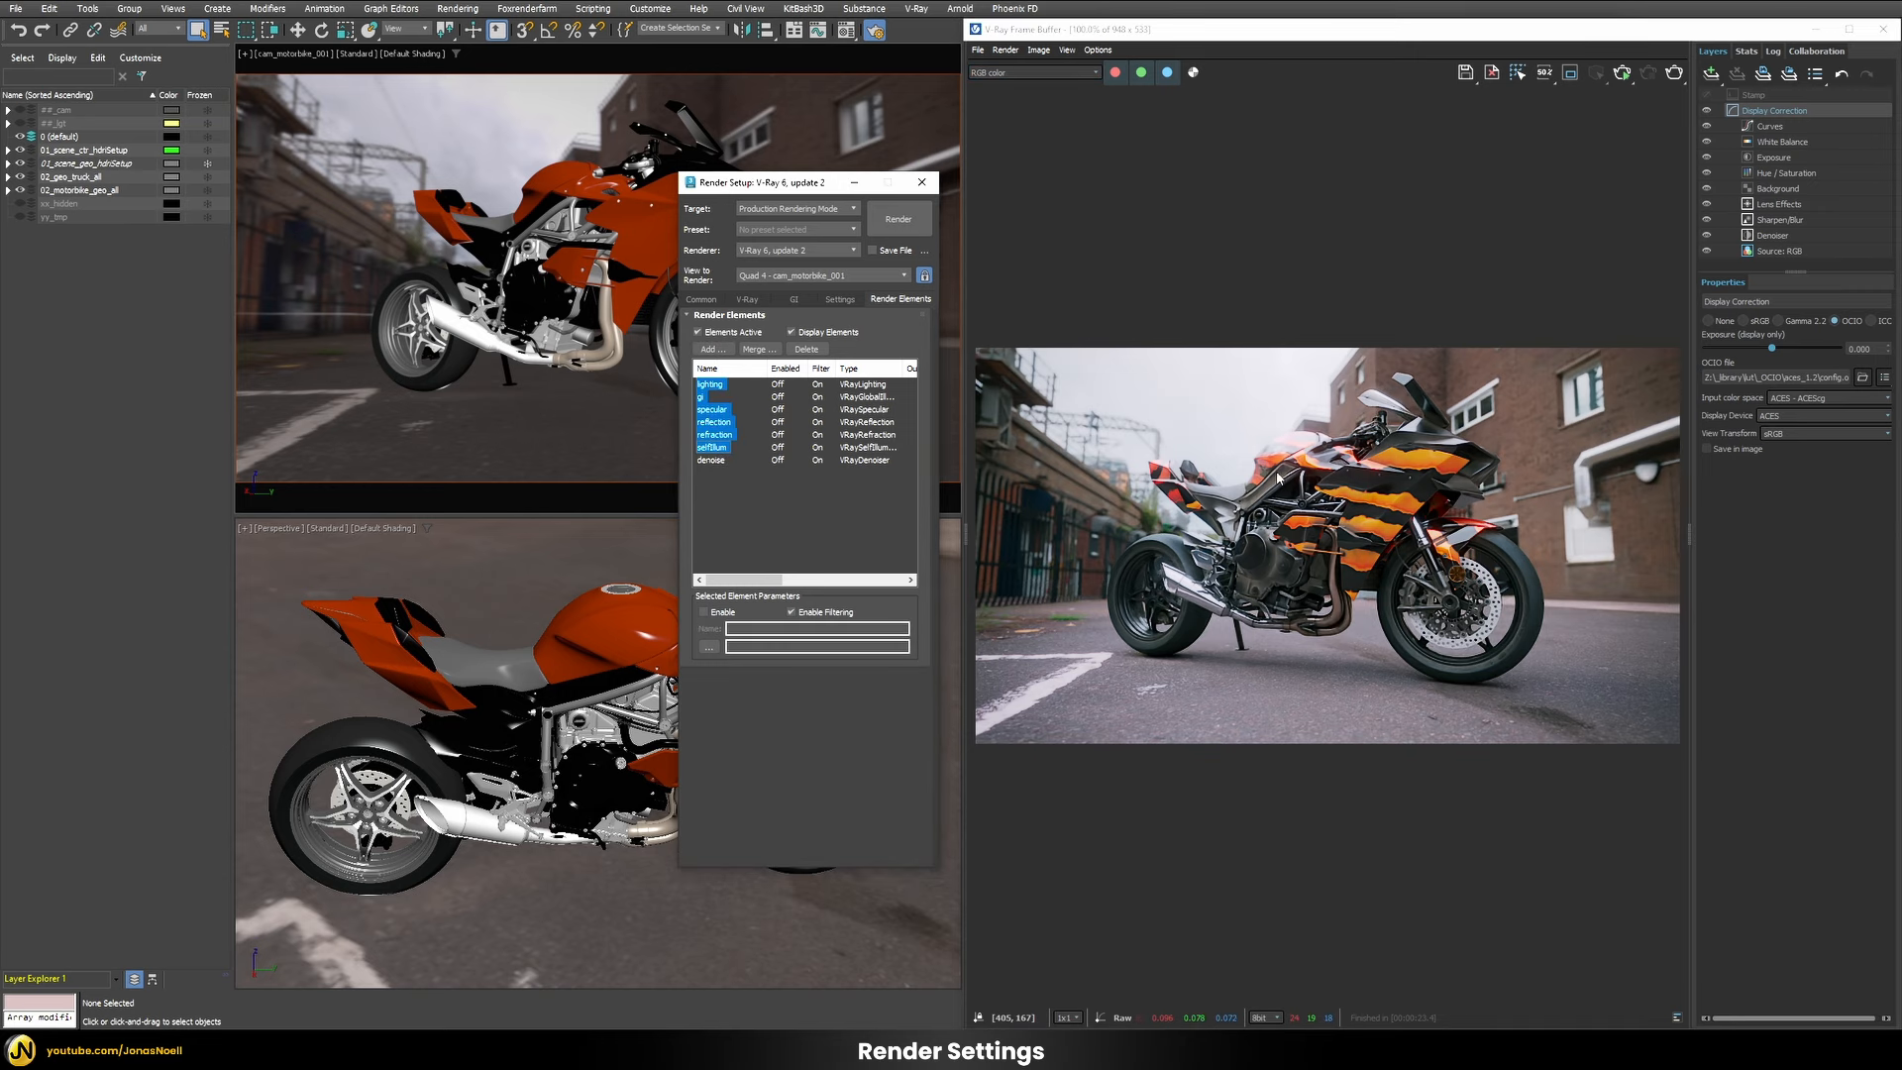
click(711, 461)
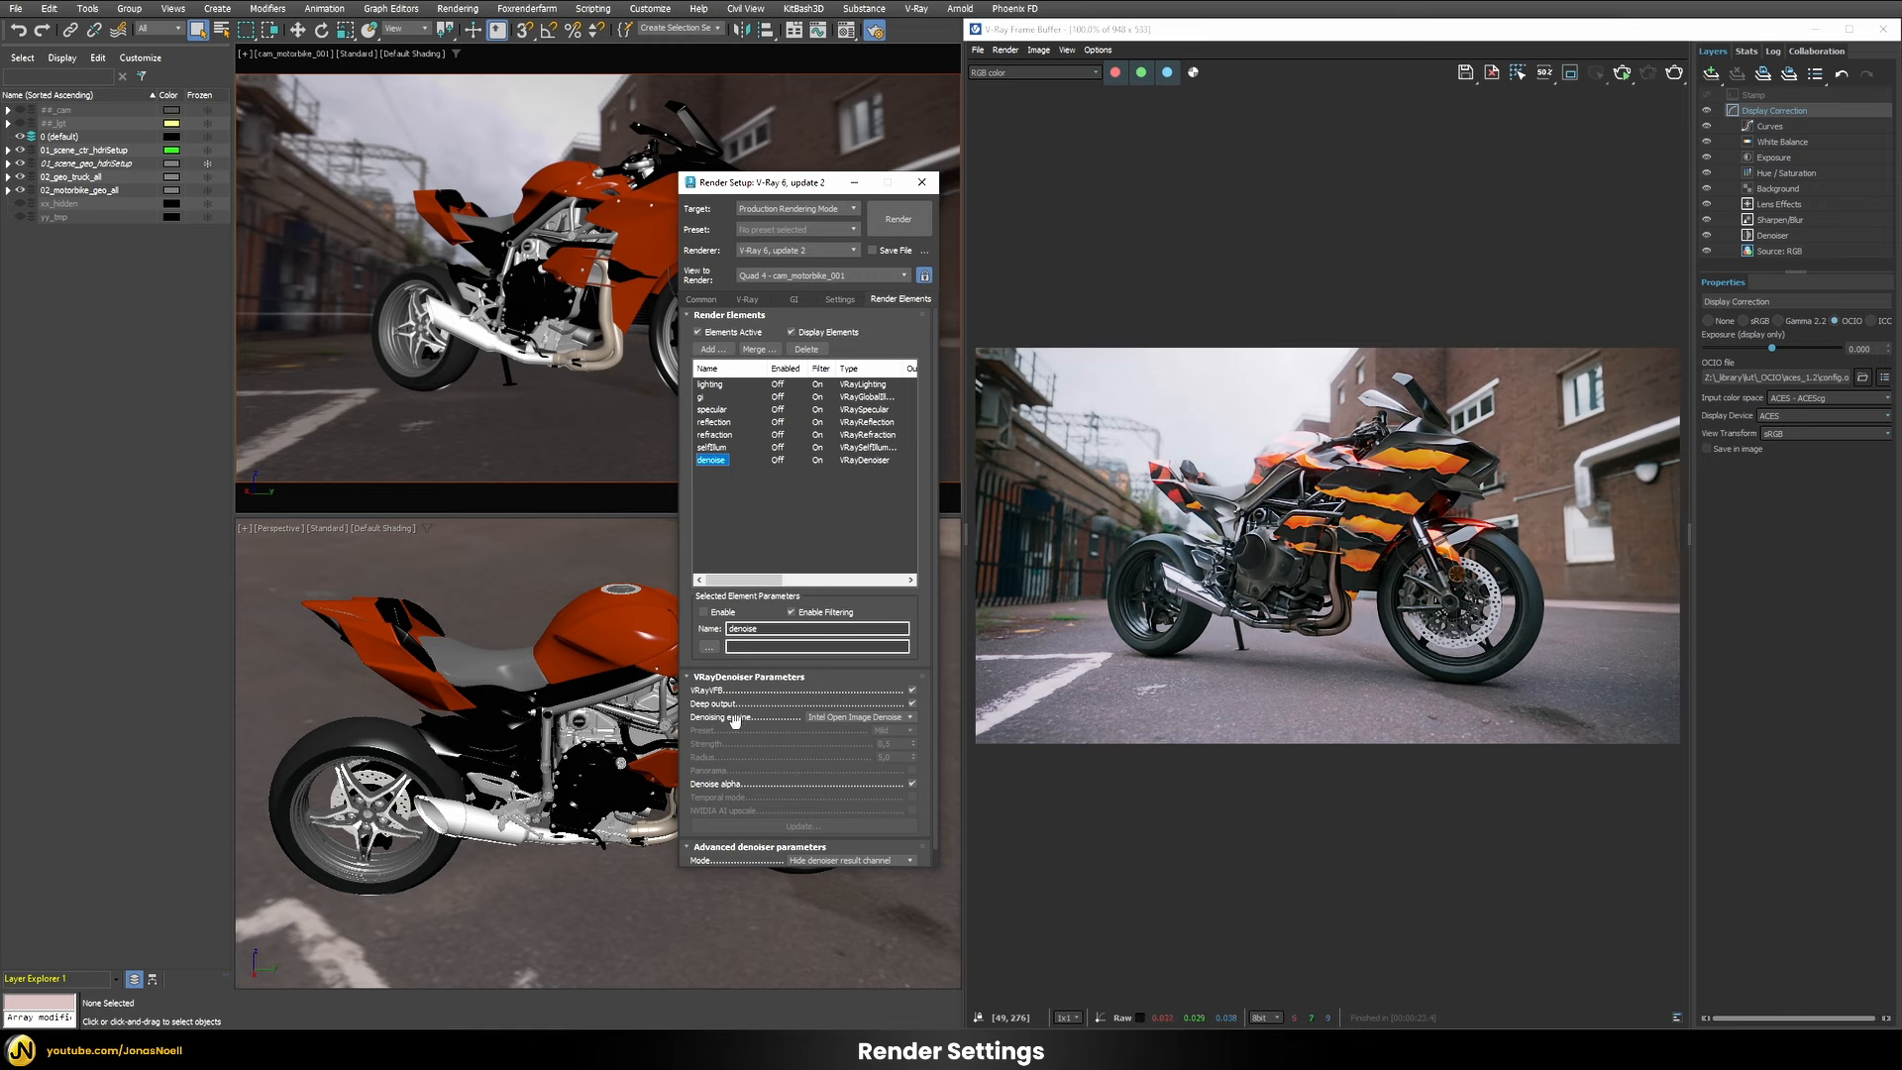
scroll(742, 653, down, 1)
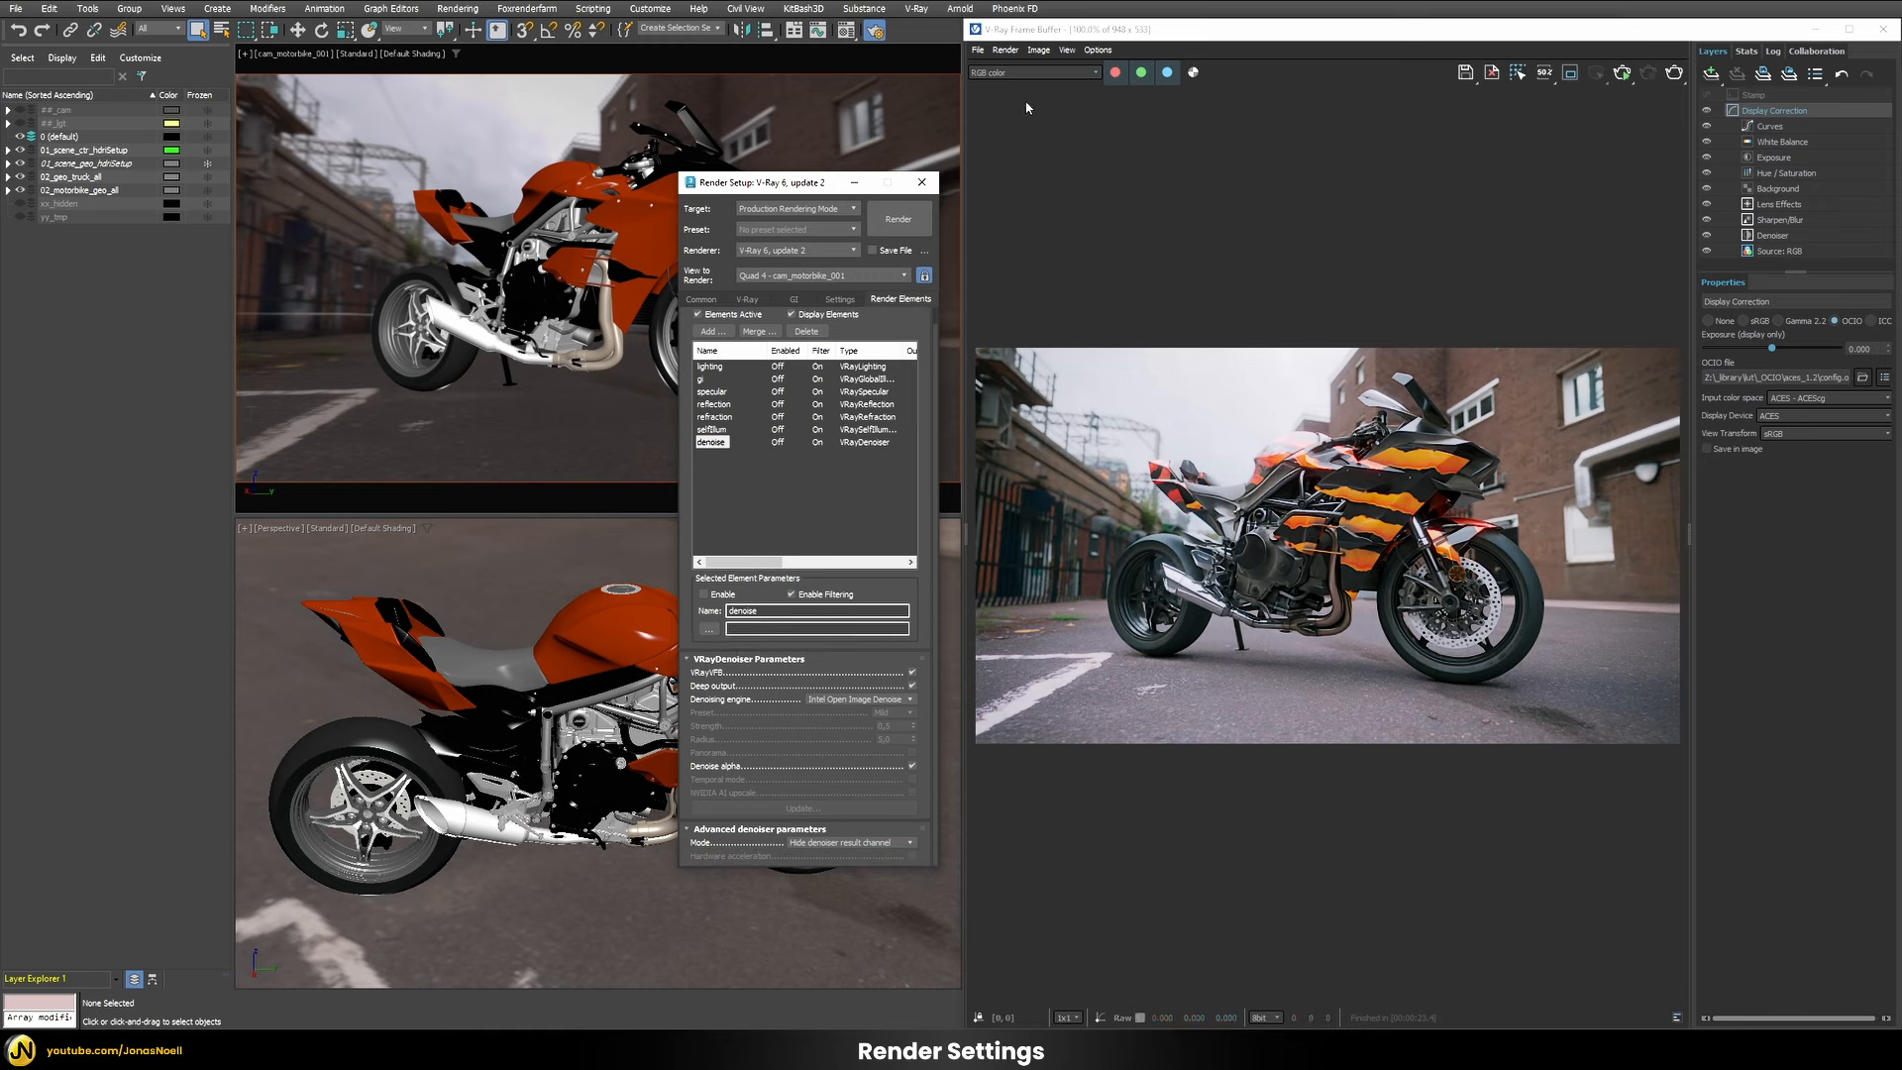
click(1008, 75)
click(1007, 73)
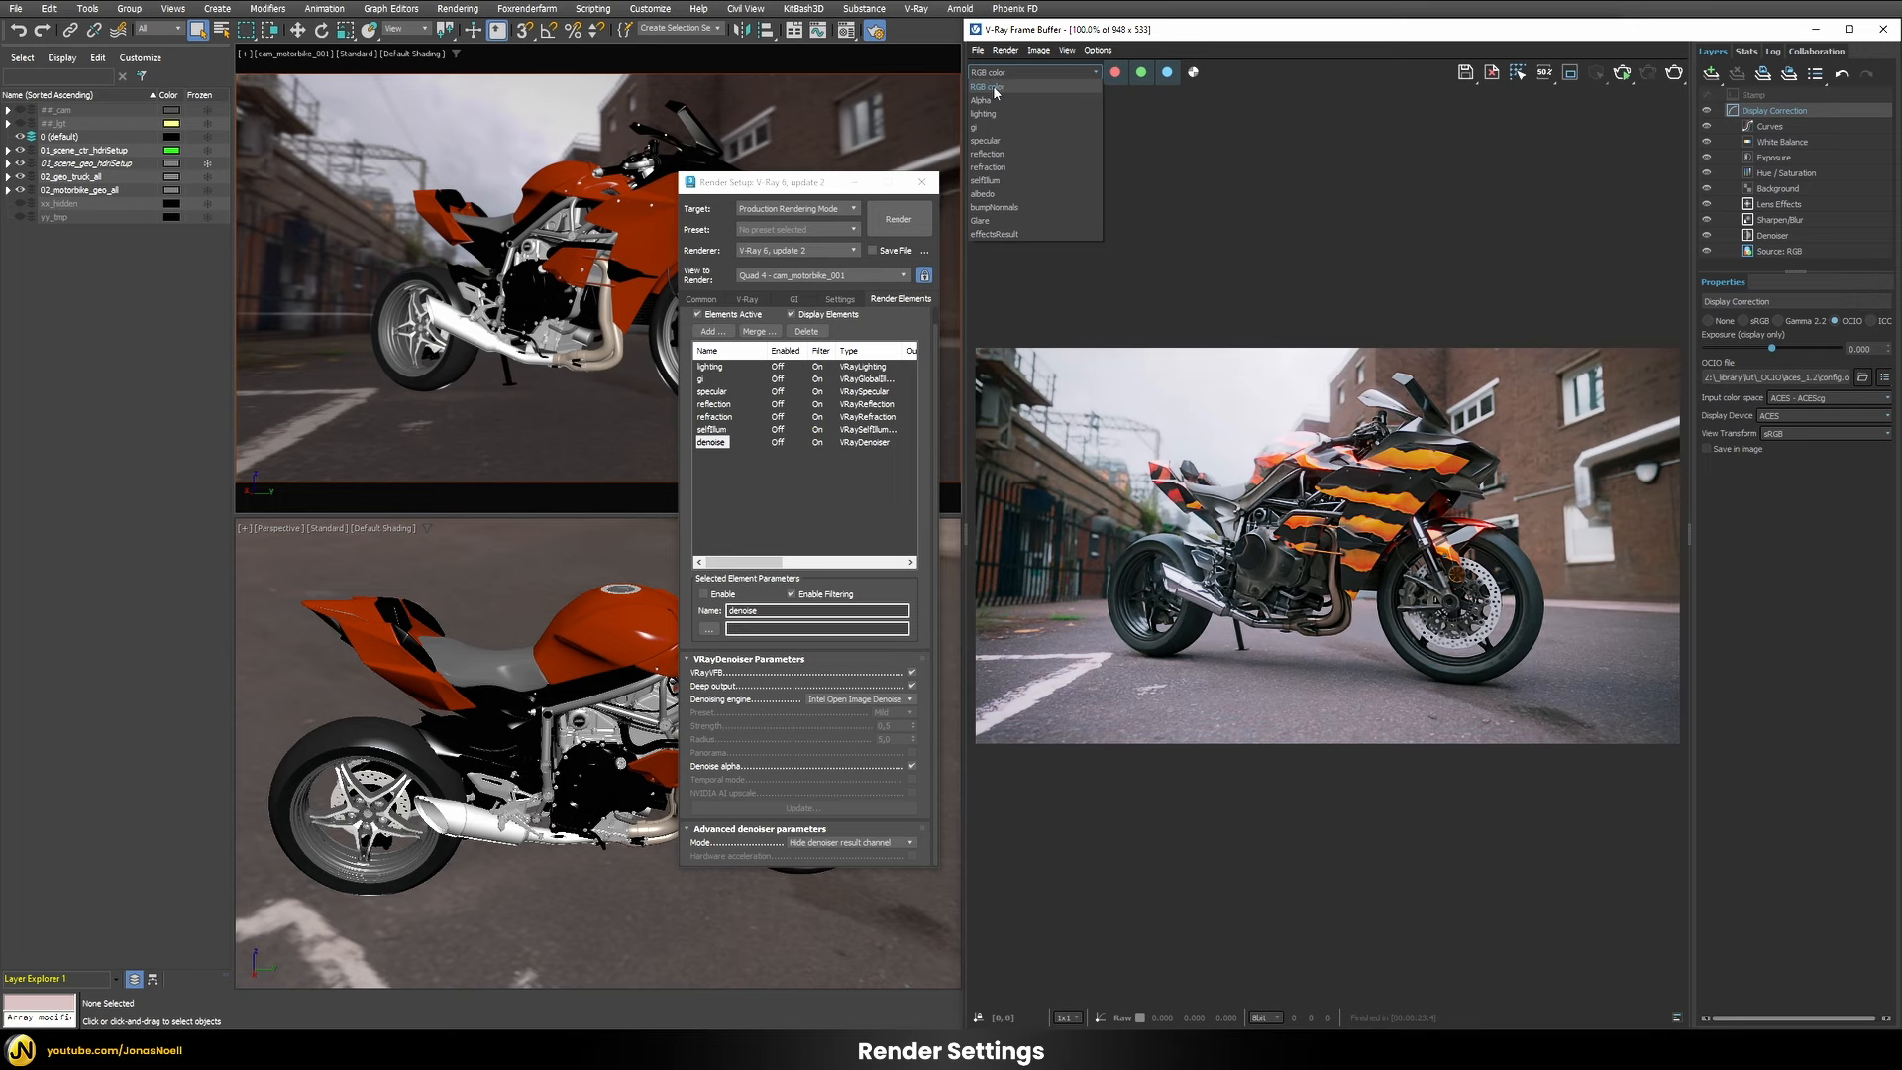
Go through the render elements from lighting to denoise and examine the Denoise option in their parameters.
click(714, 373)
click(714, 373)
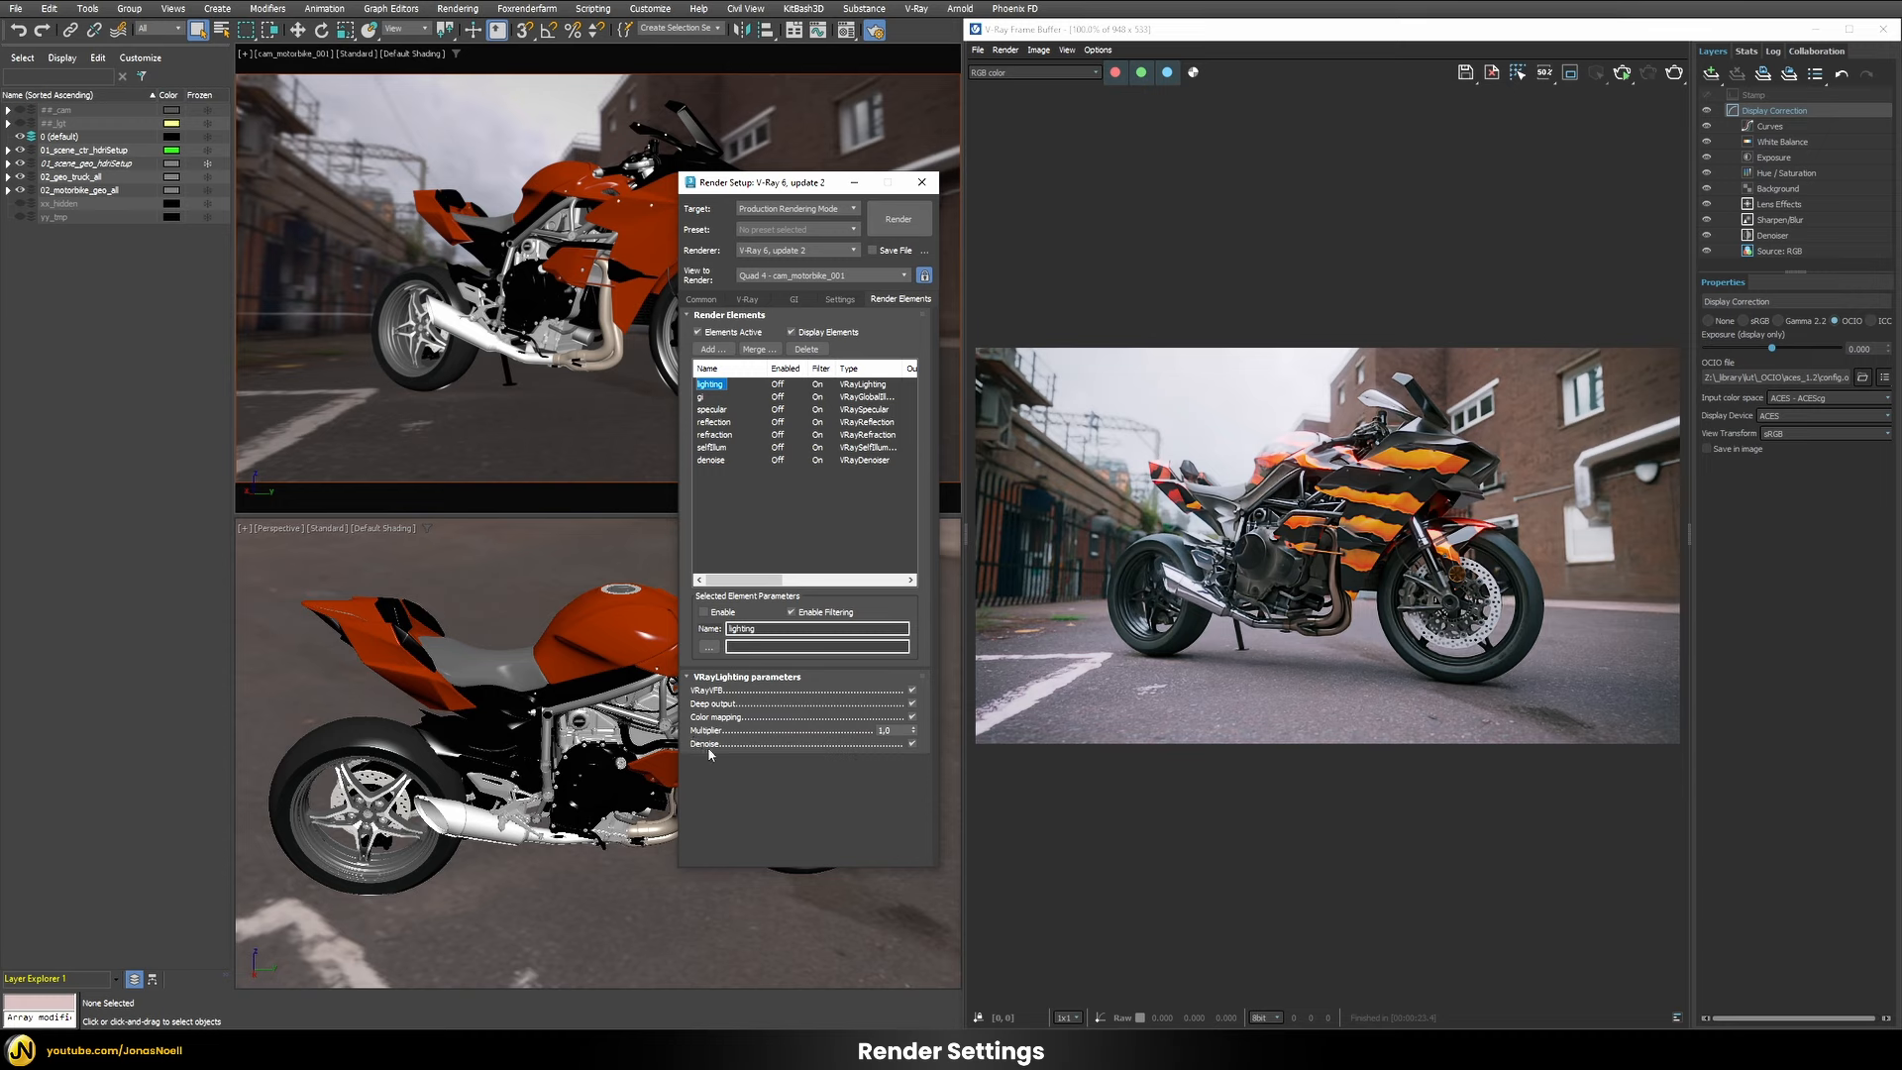
click(701, 397)
click(709, 410)
click(711, 423)
click(713, 434)
click(713, 447)
click(712, 461)
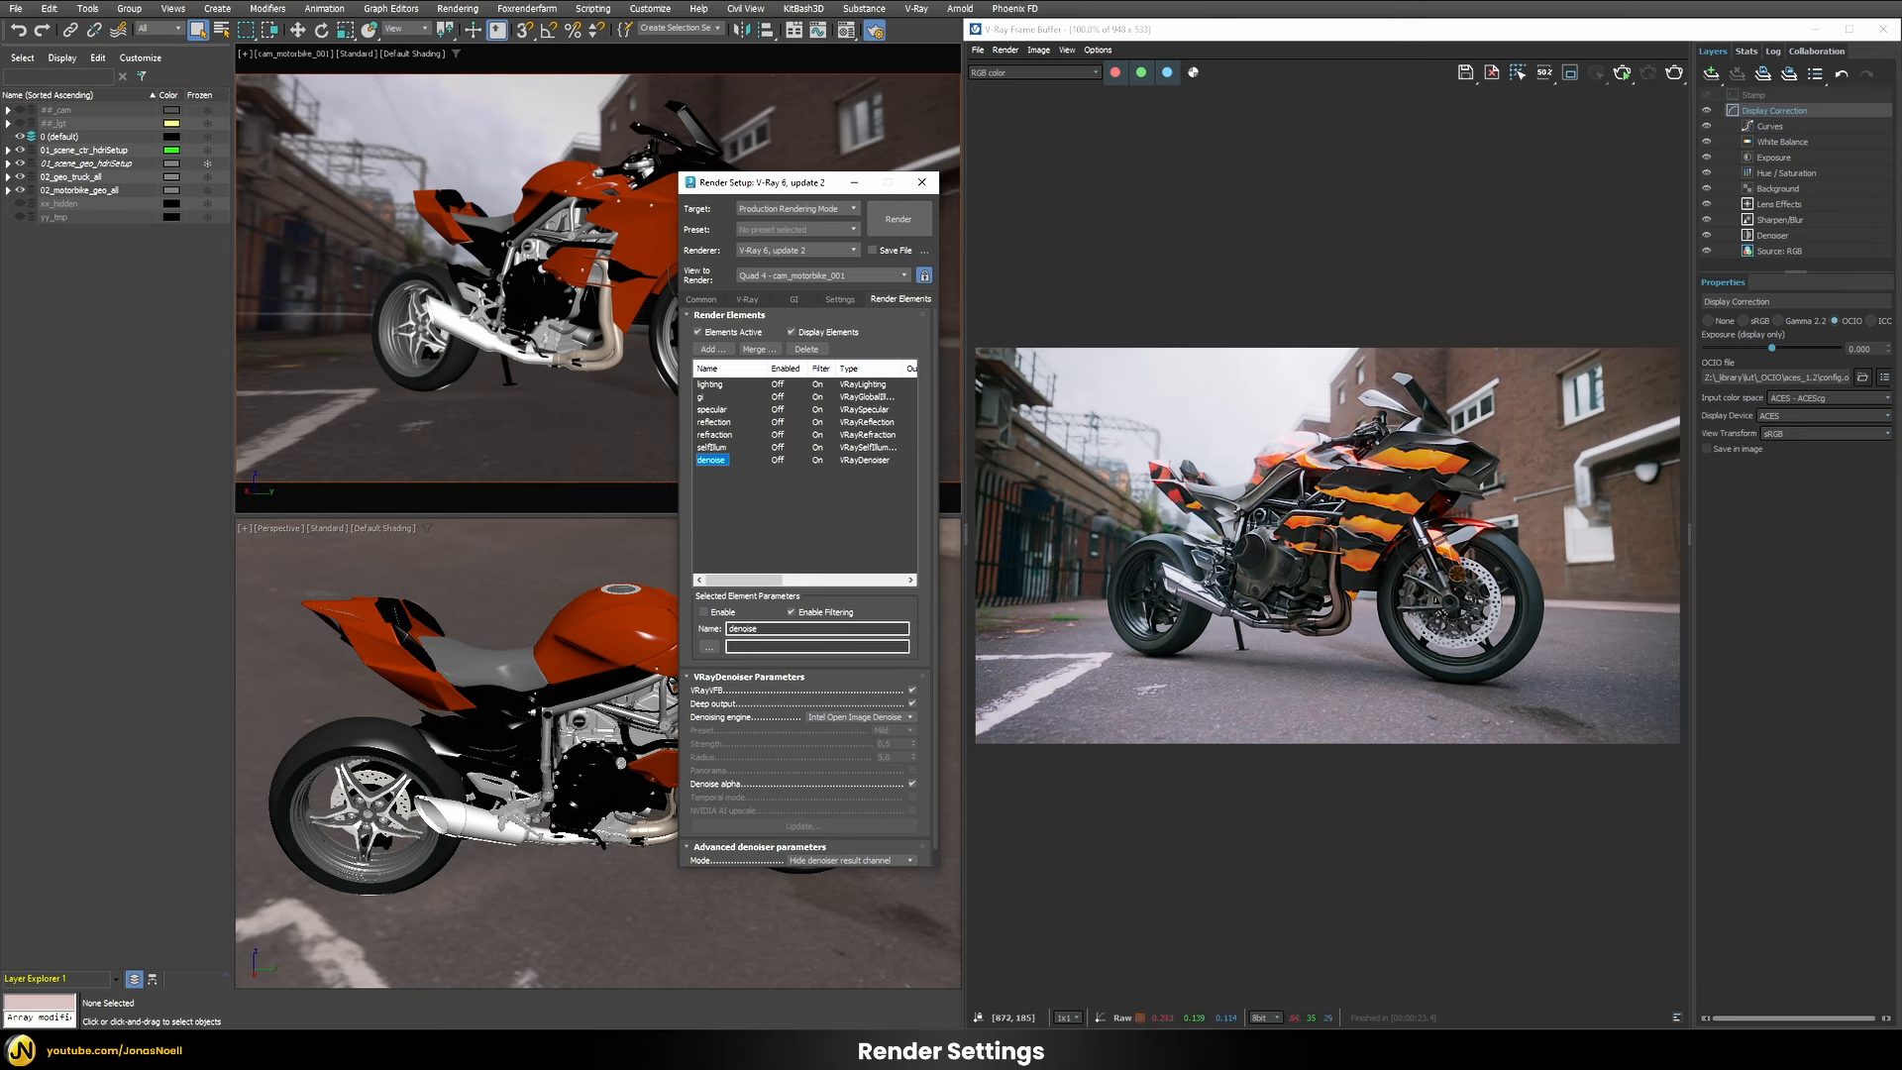
click(712, 446)
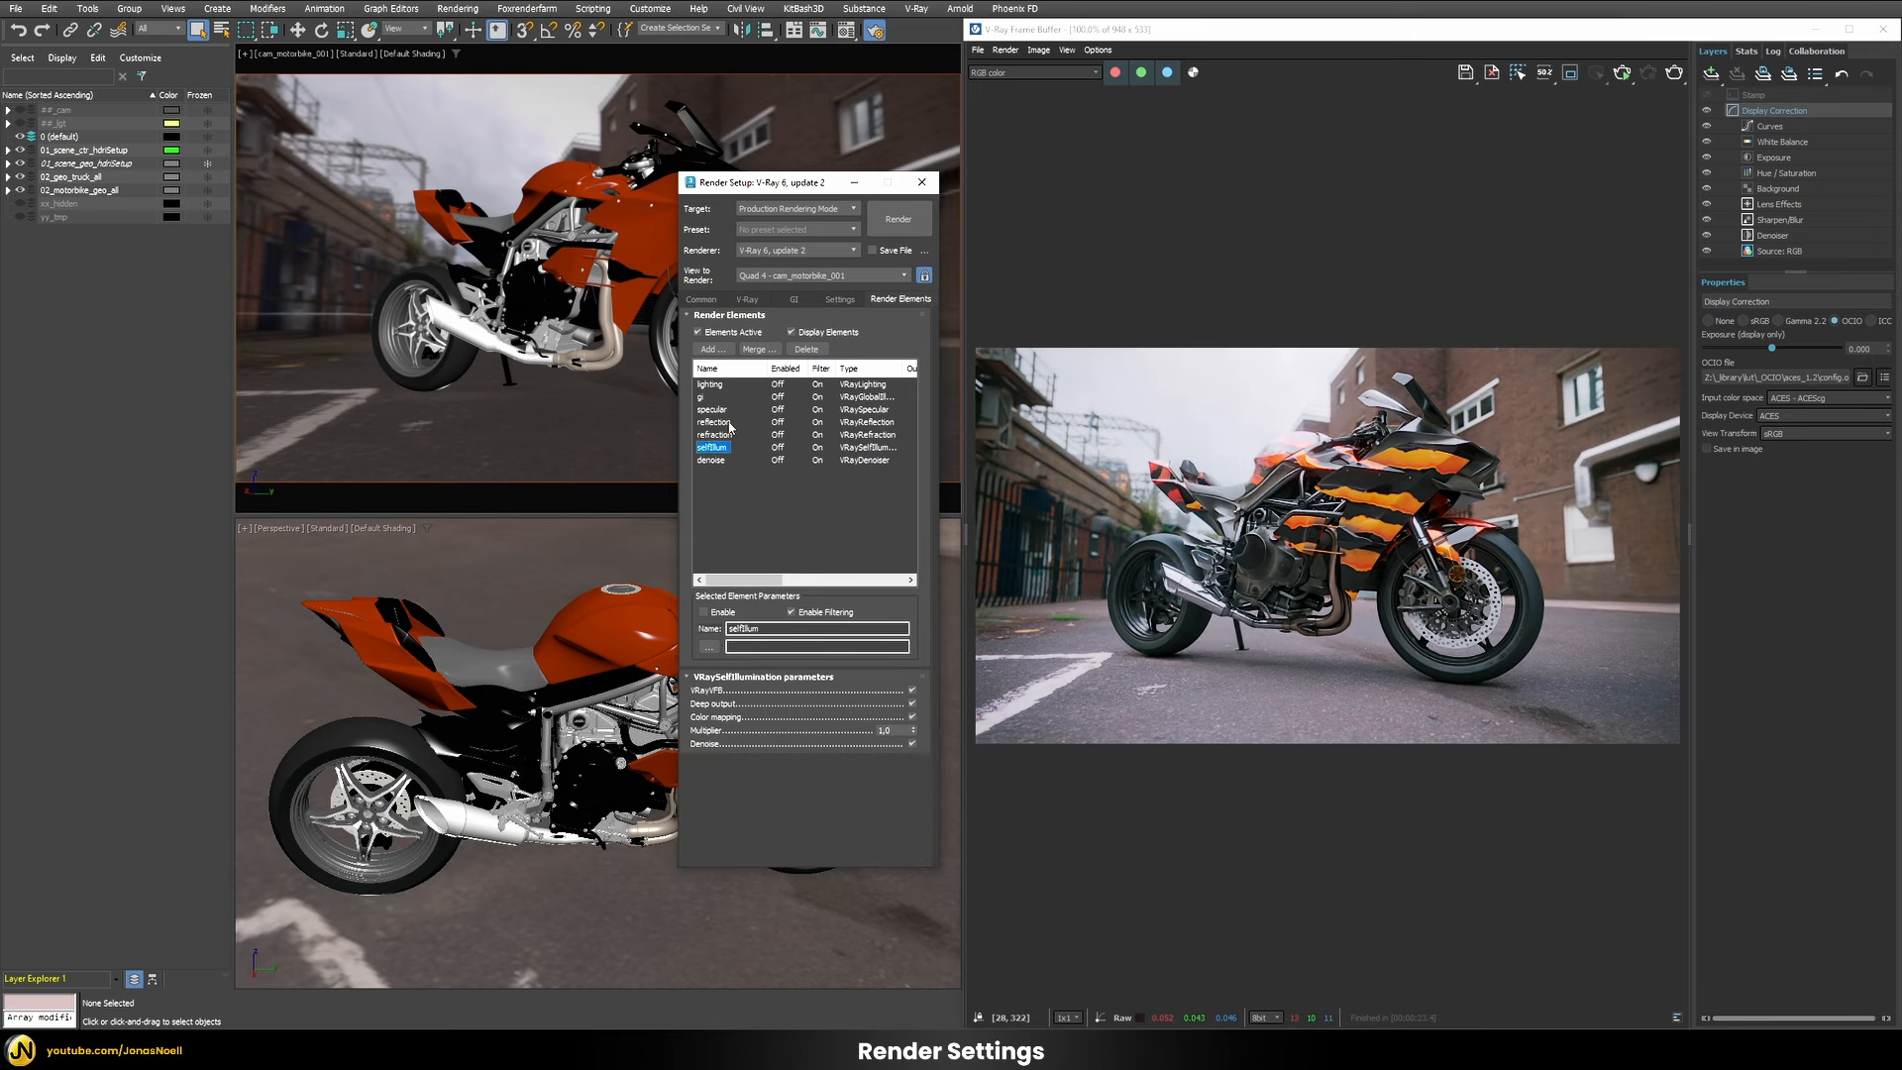
click(728, 423)
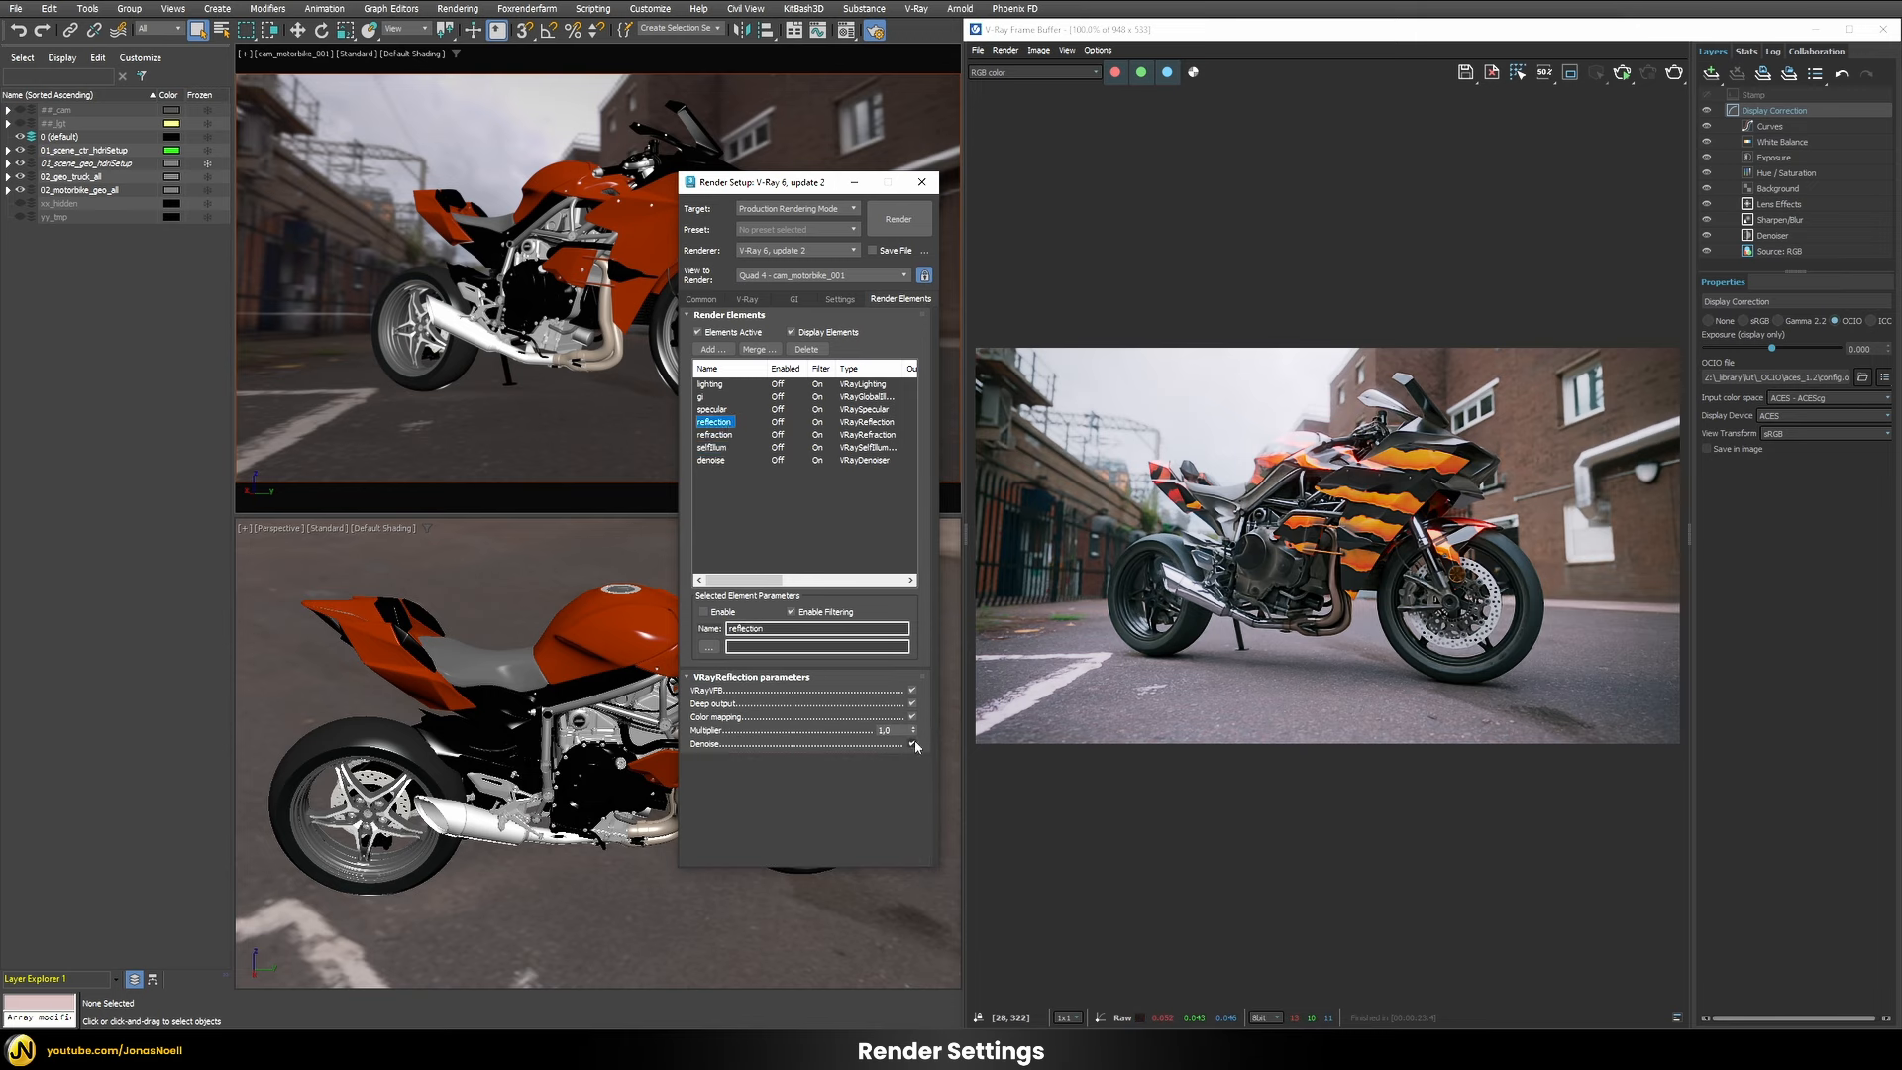
click(711, 460)
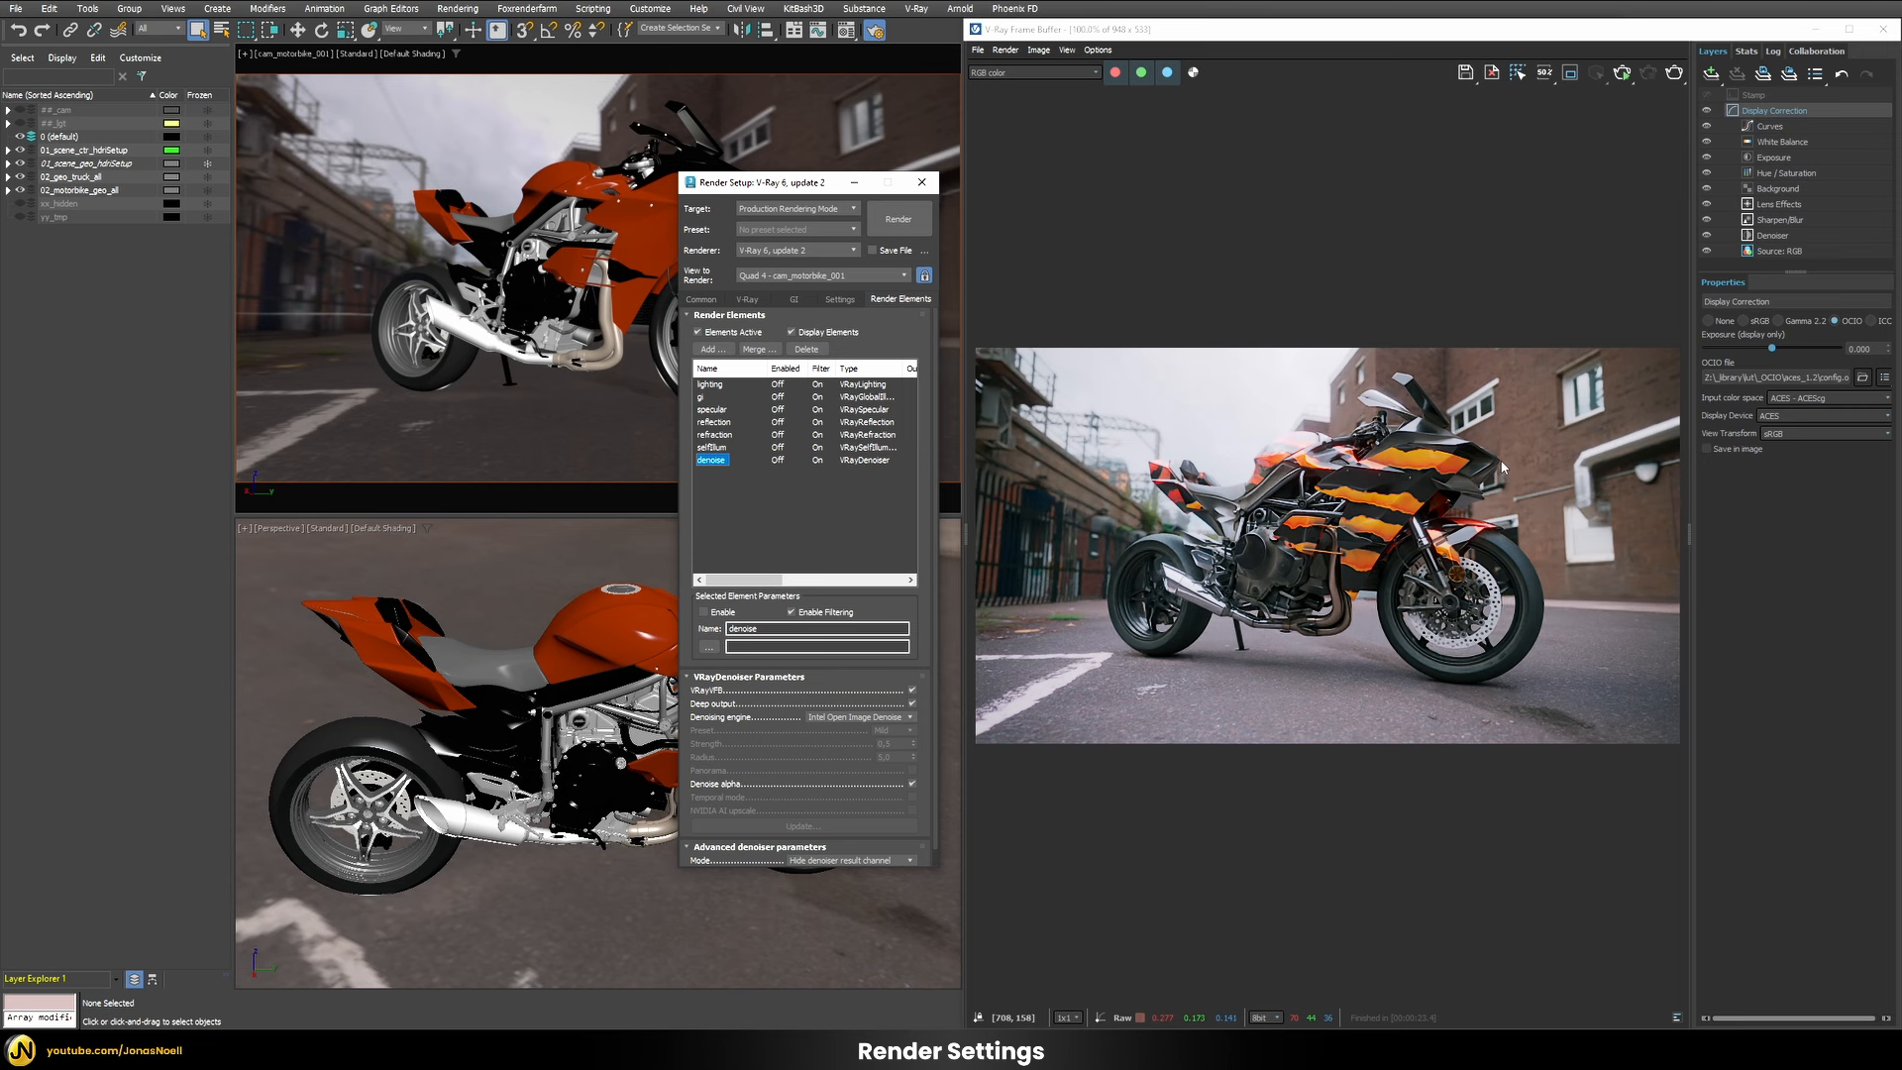
Compare the motorbike's front fairing with the frame buffer's Denoiser layer switched off and on.
scroll(1499, 460, up, 3)
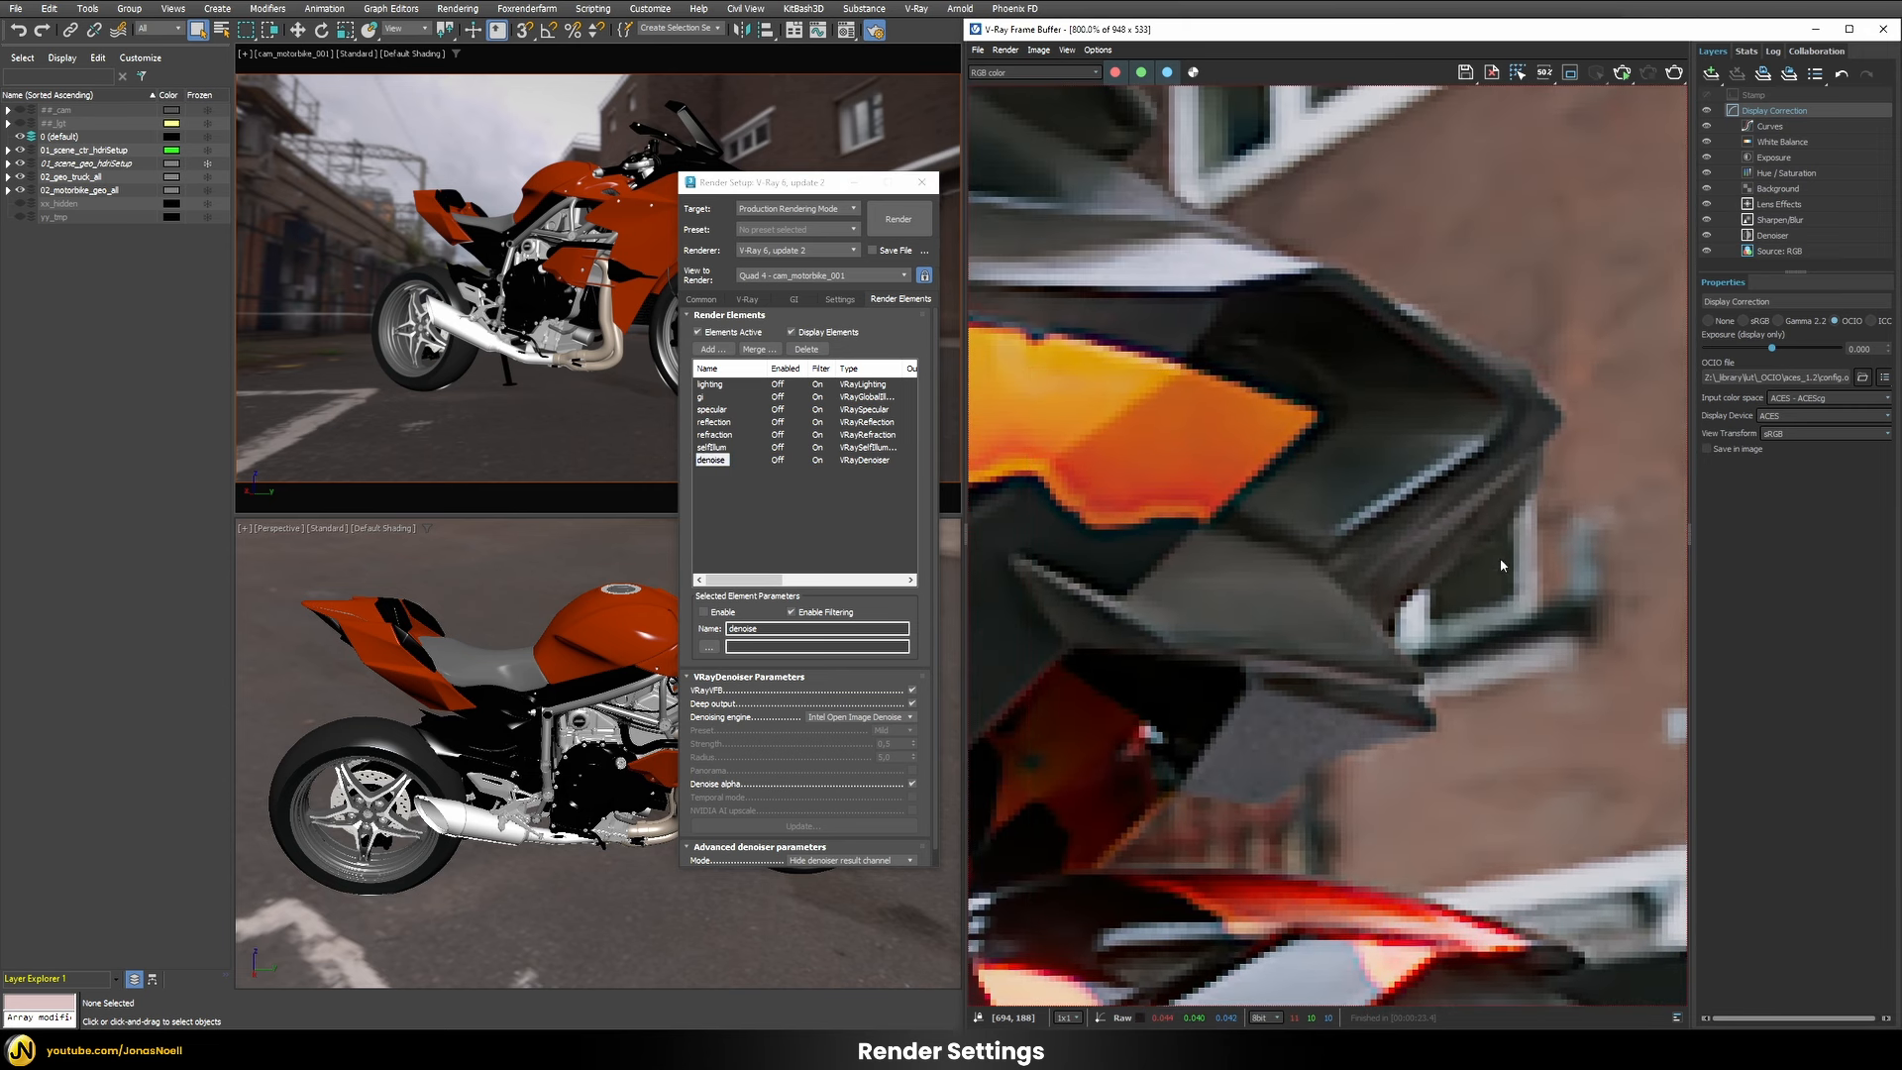
click(1707, 236)
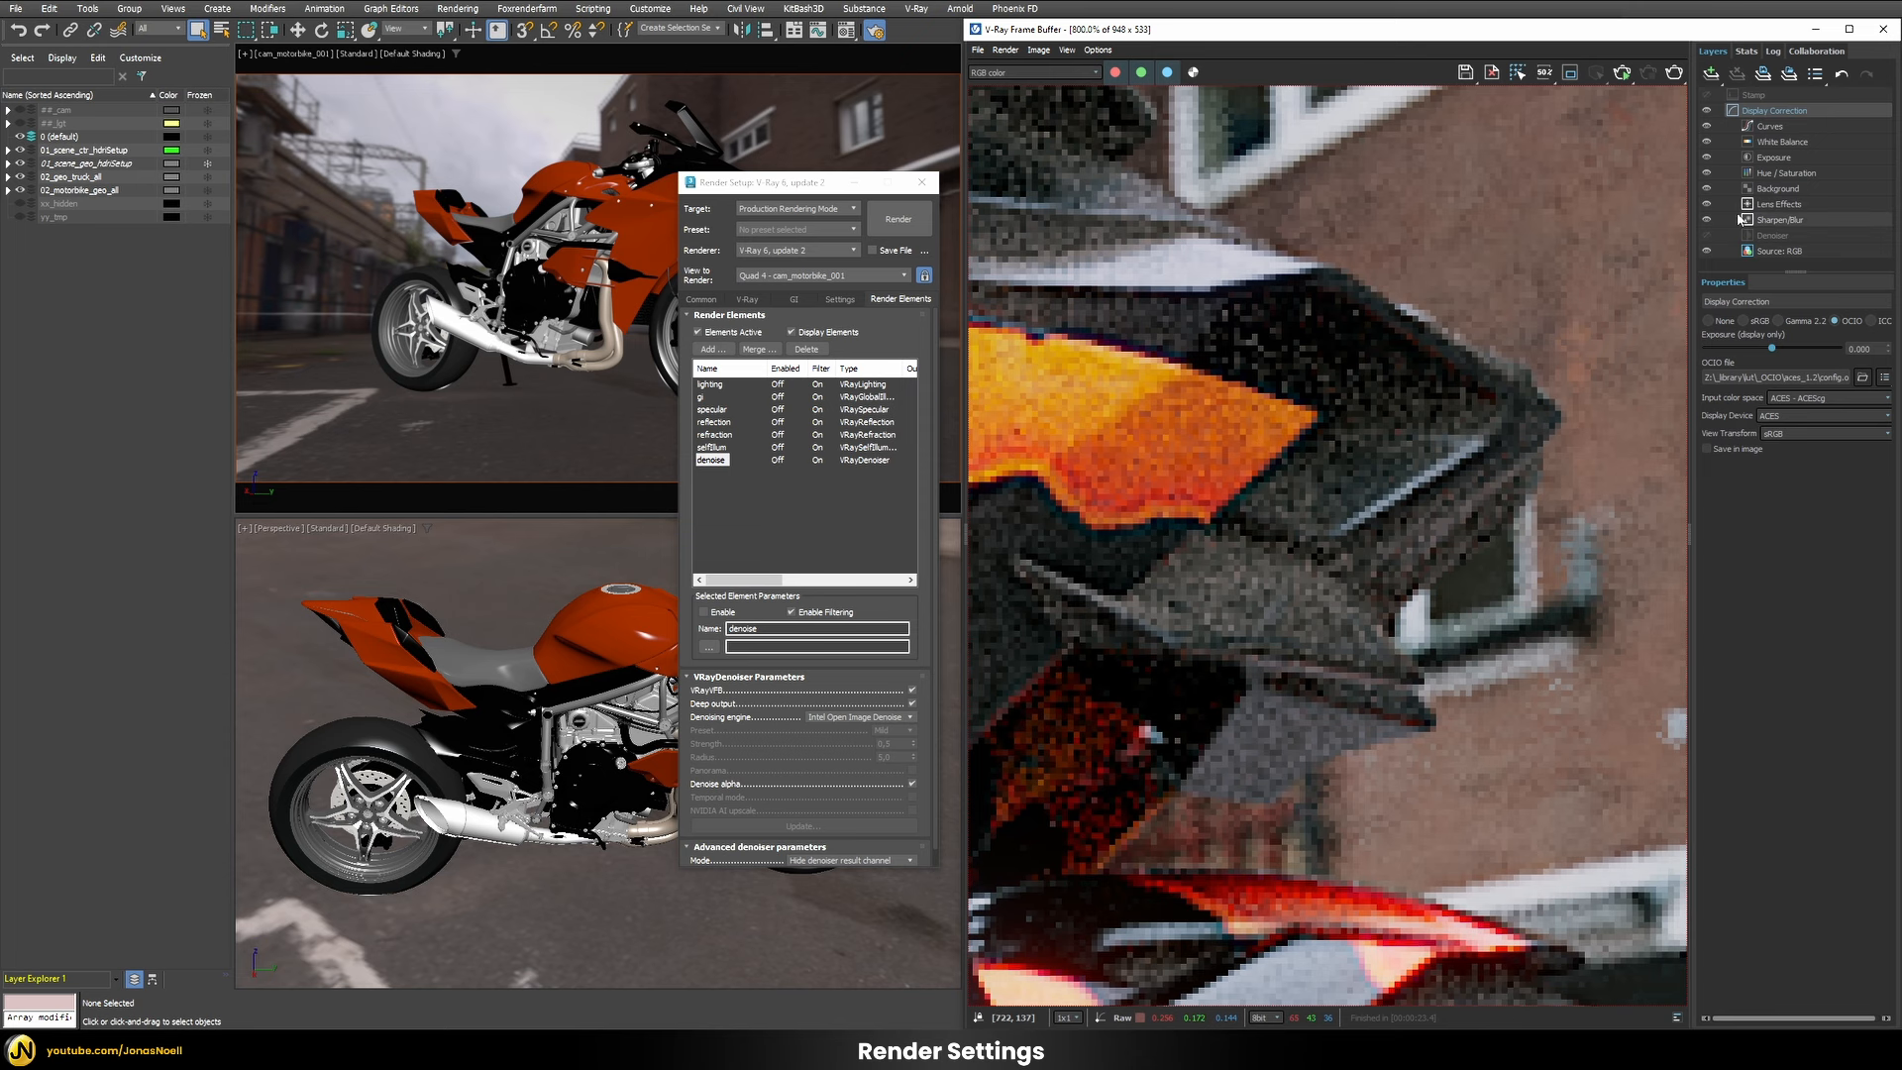
middle_drag(1288, 466, 1328, 465)
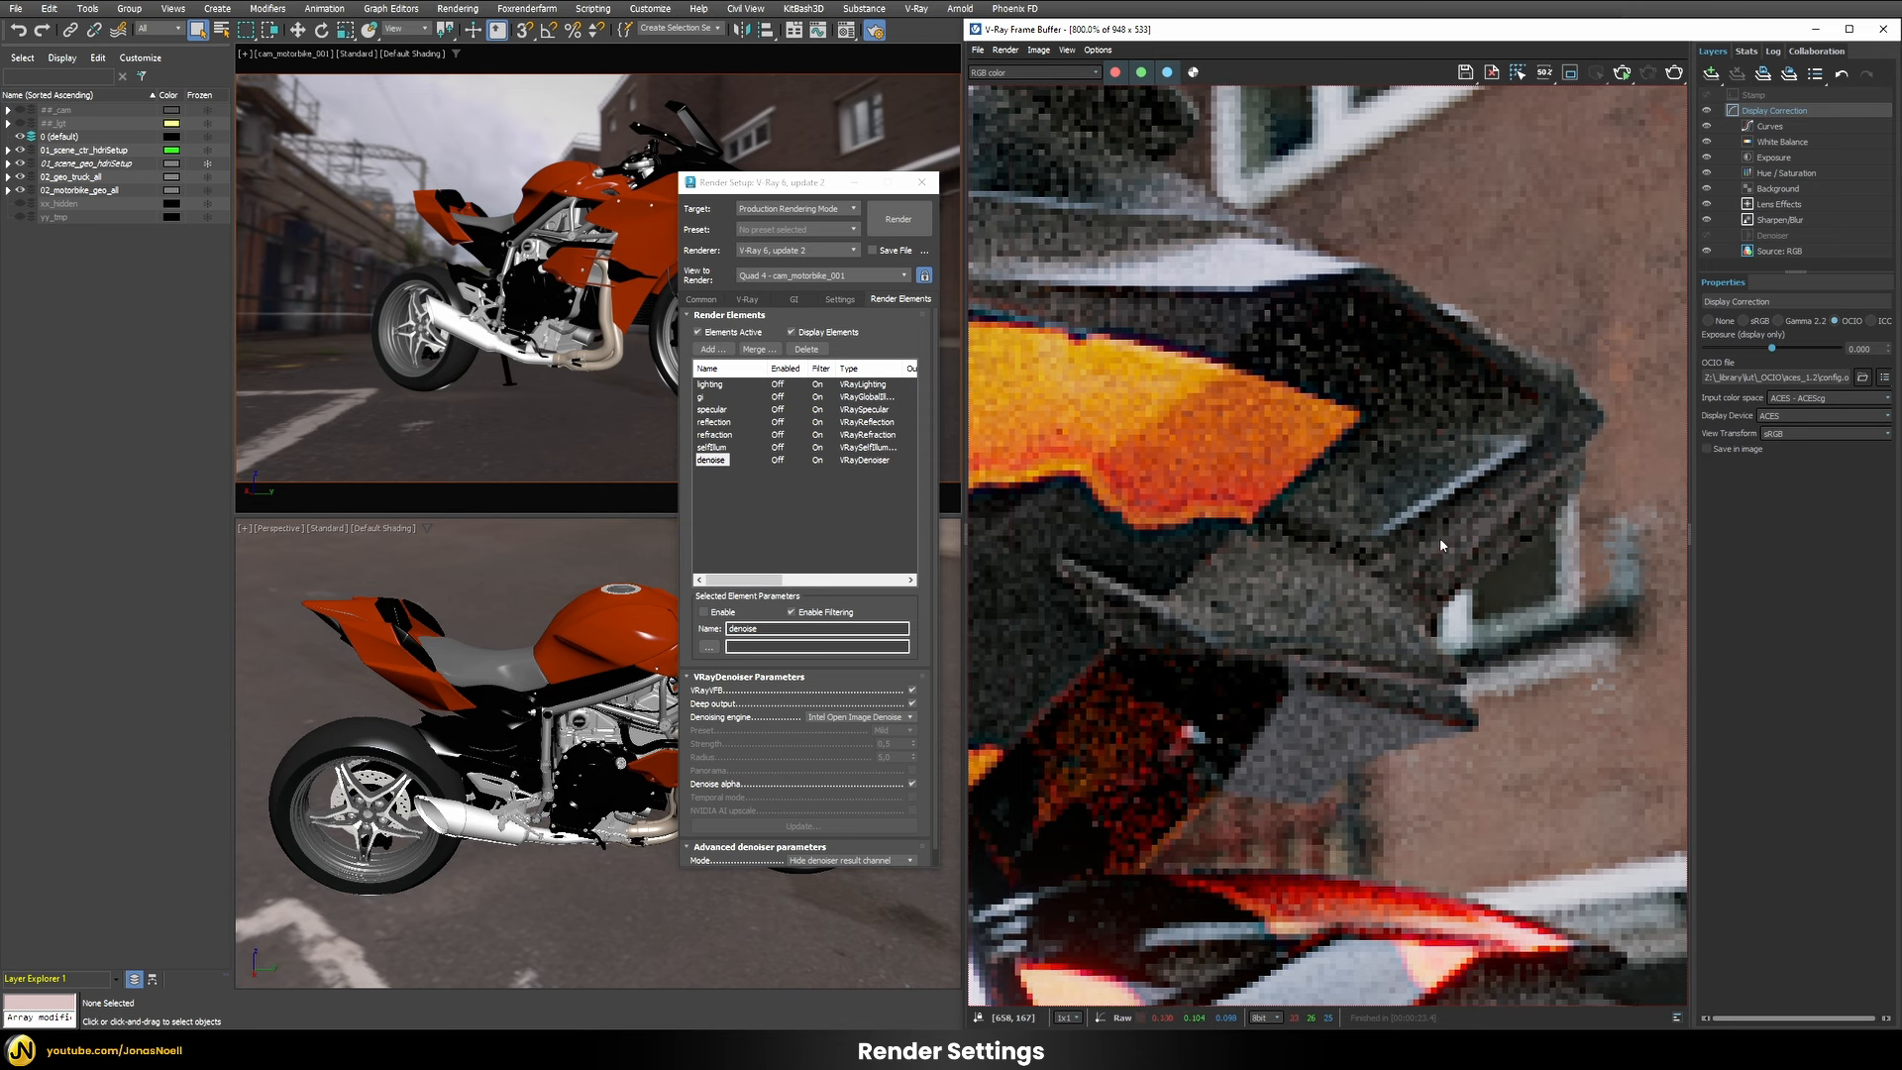
double_click(1248, 541)
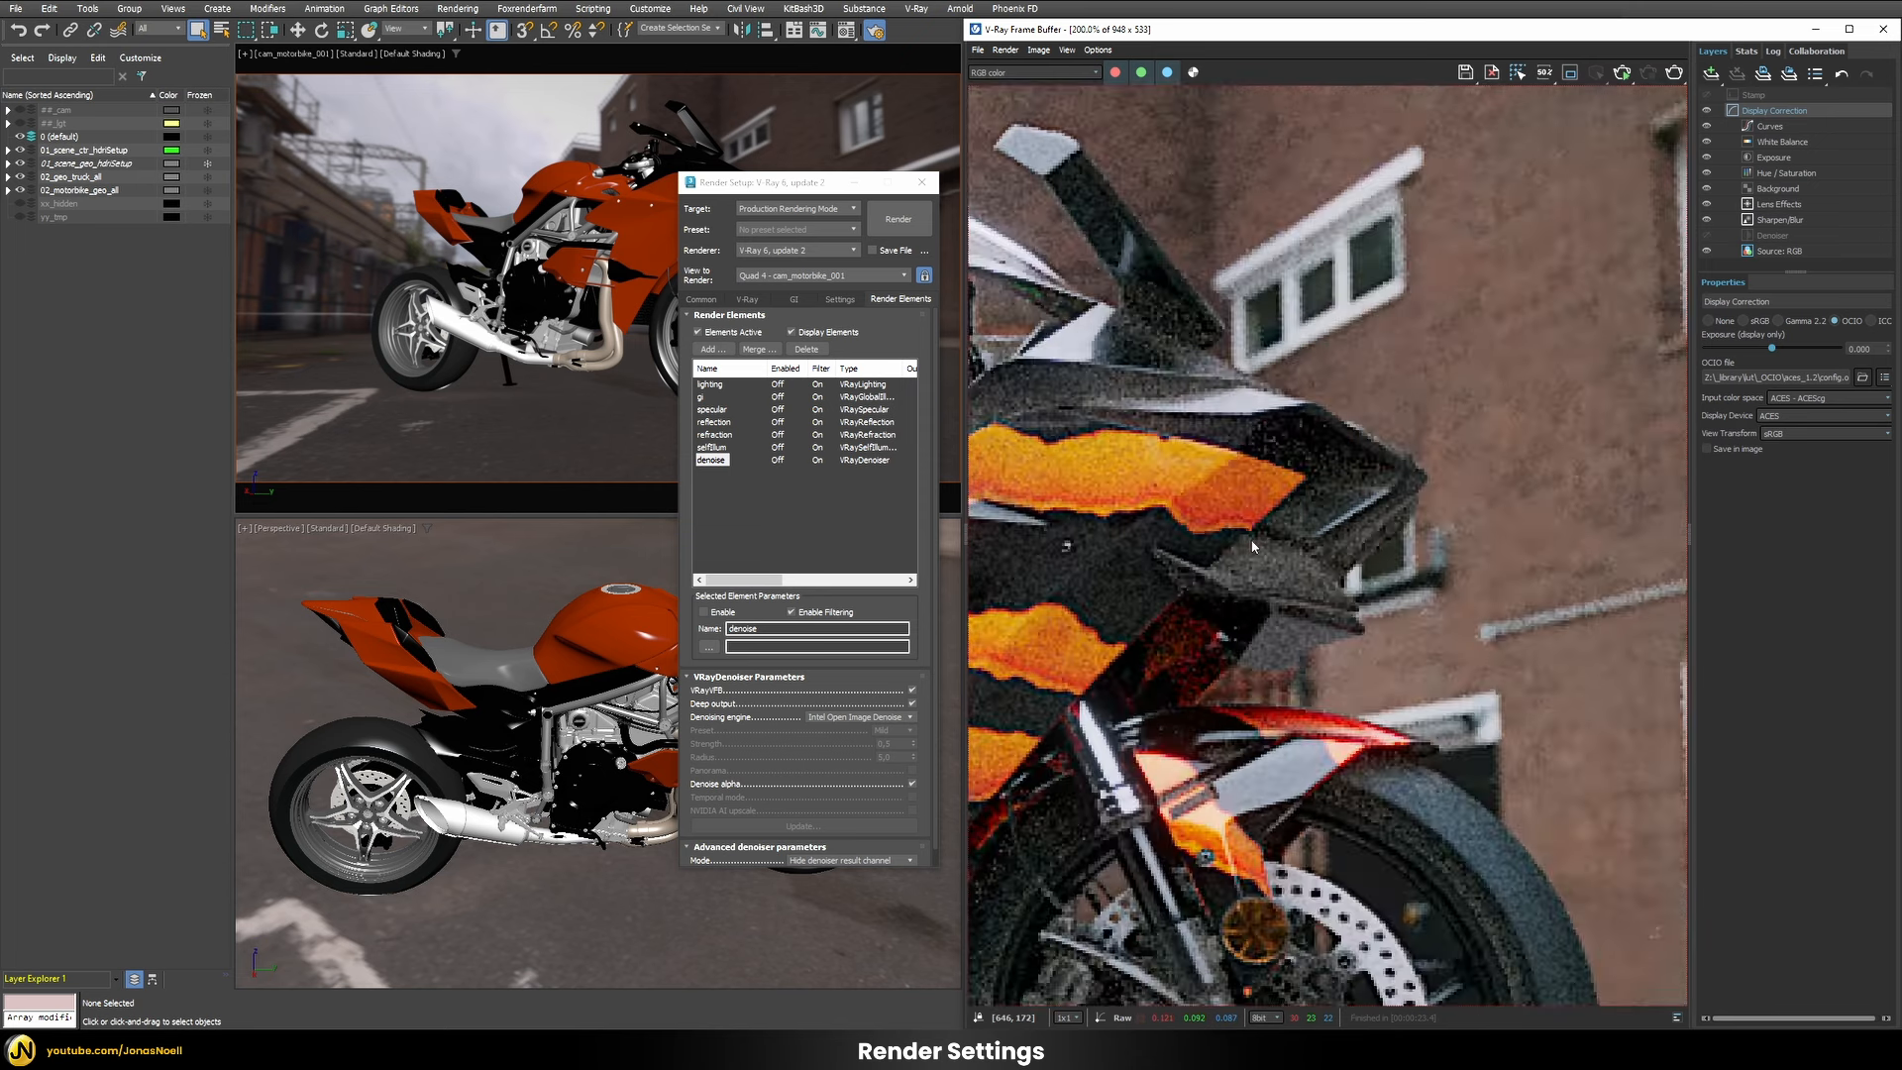
click(1705, 236)
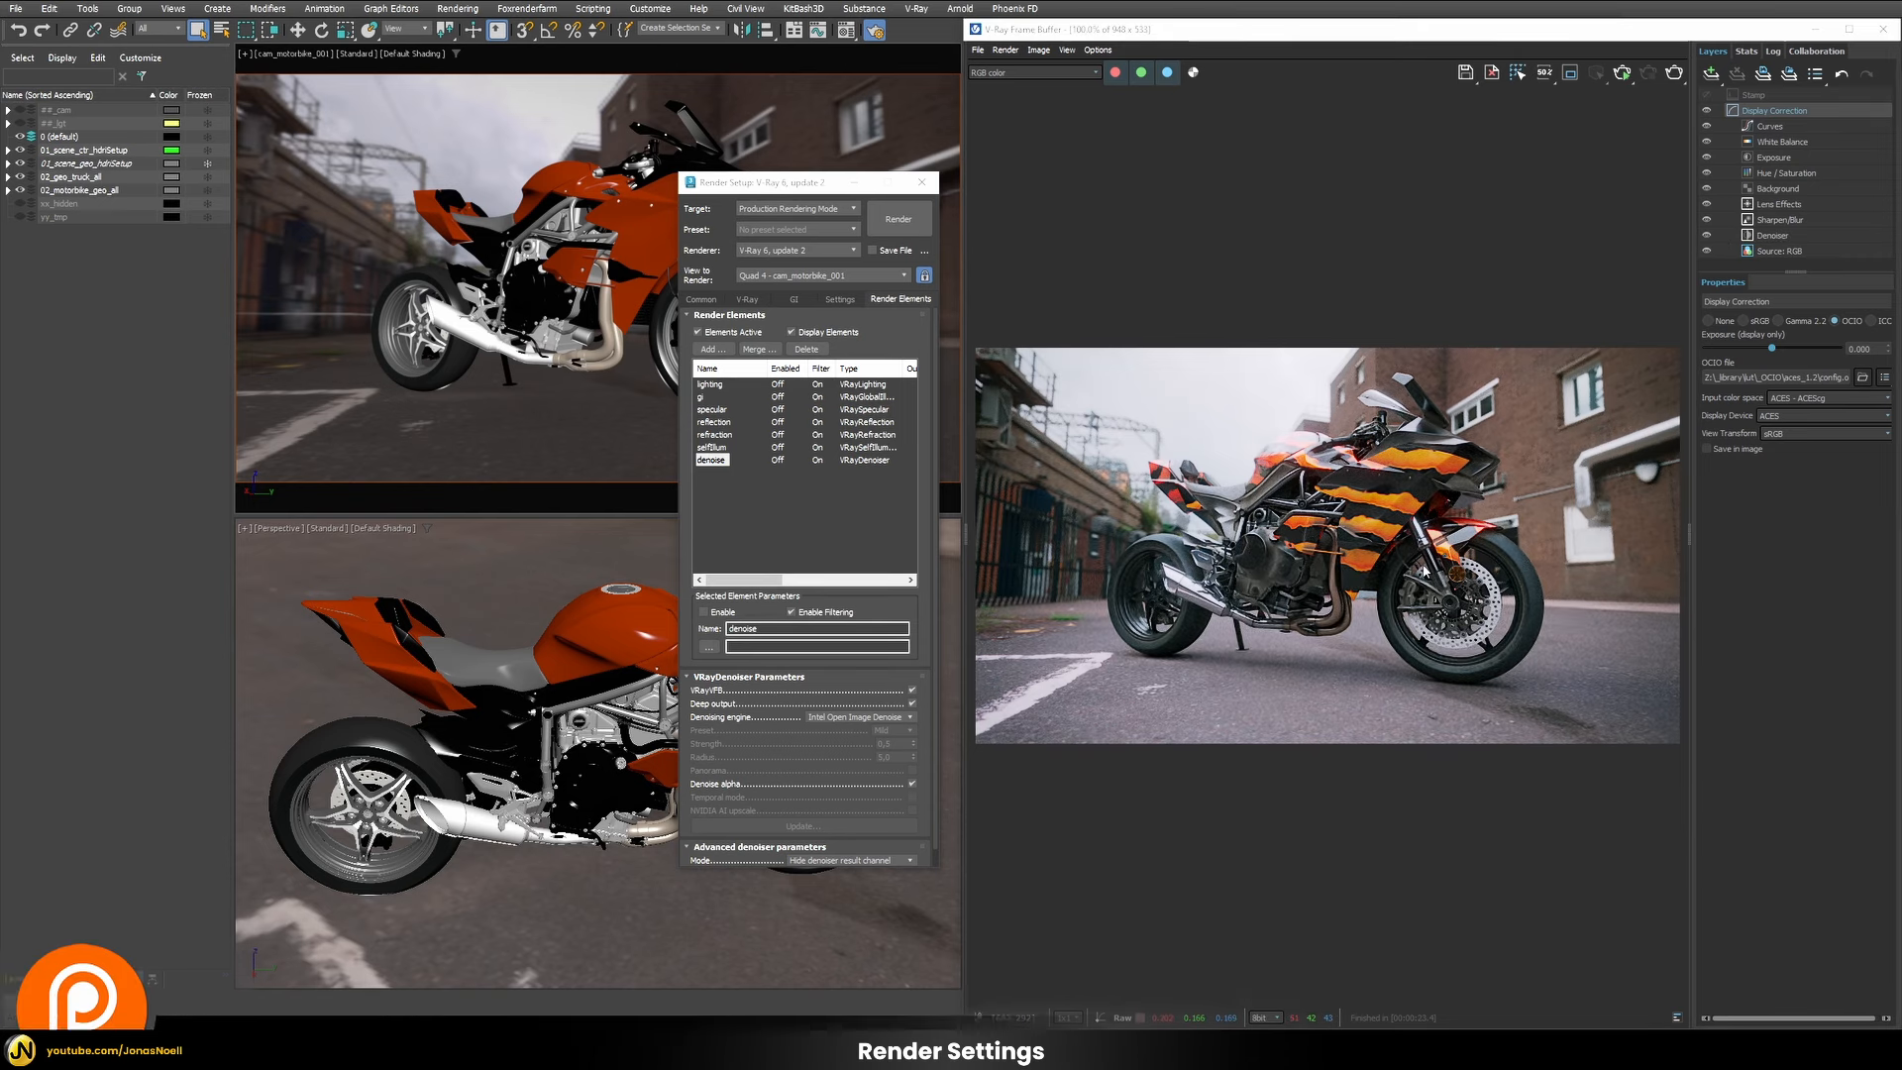
Check the frame buffer's channel list and enable Consistent lighting elements in the V-Ray global switches.
click(748, 300)
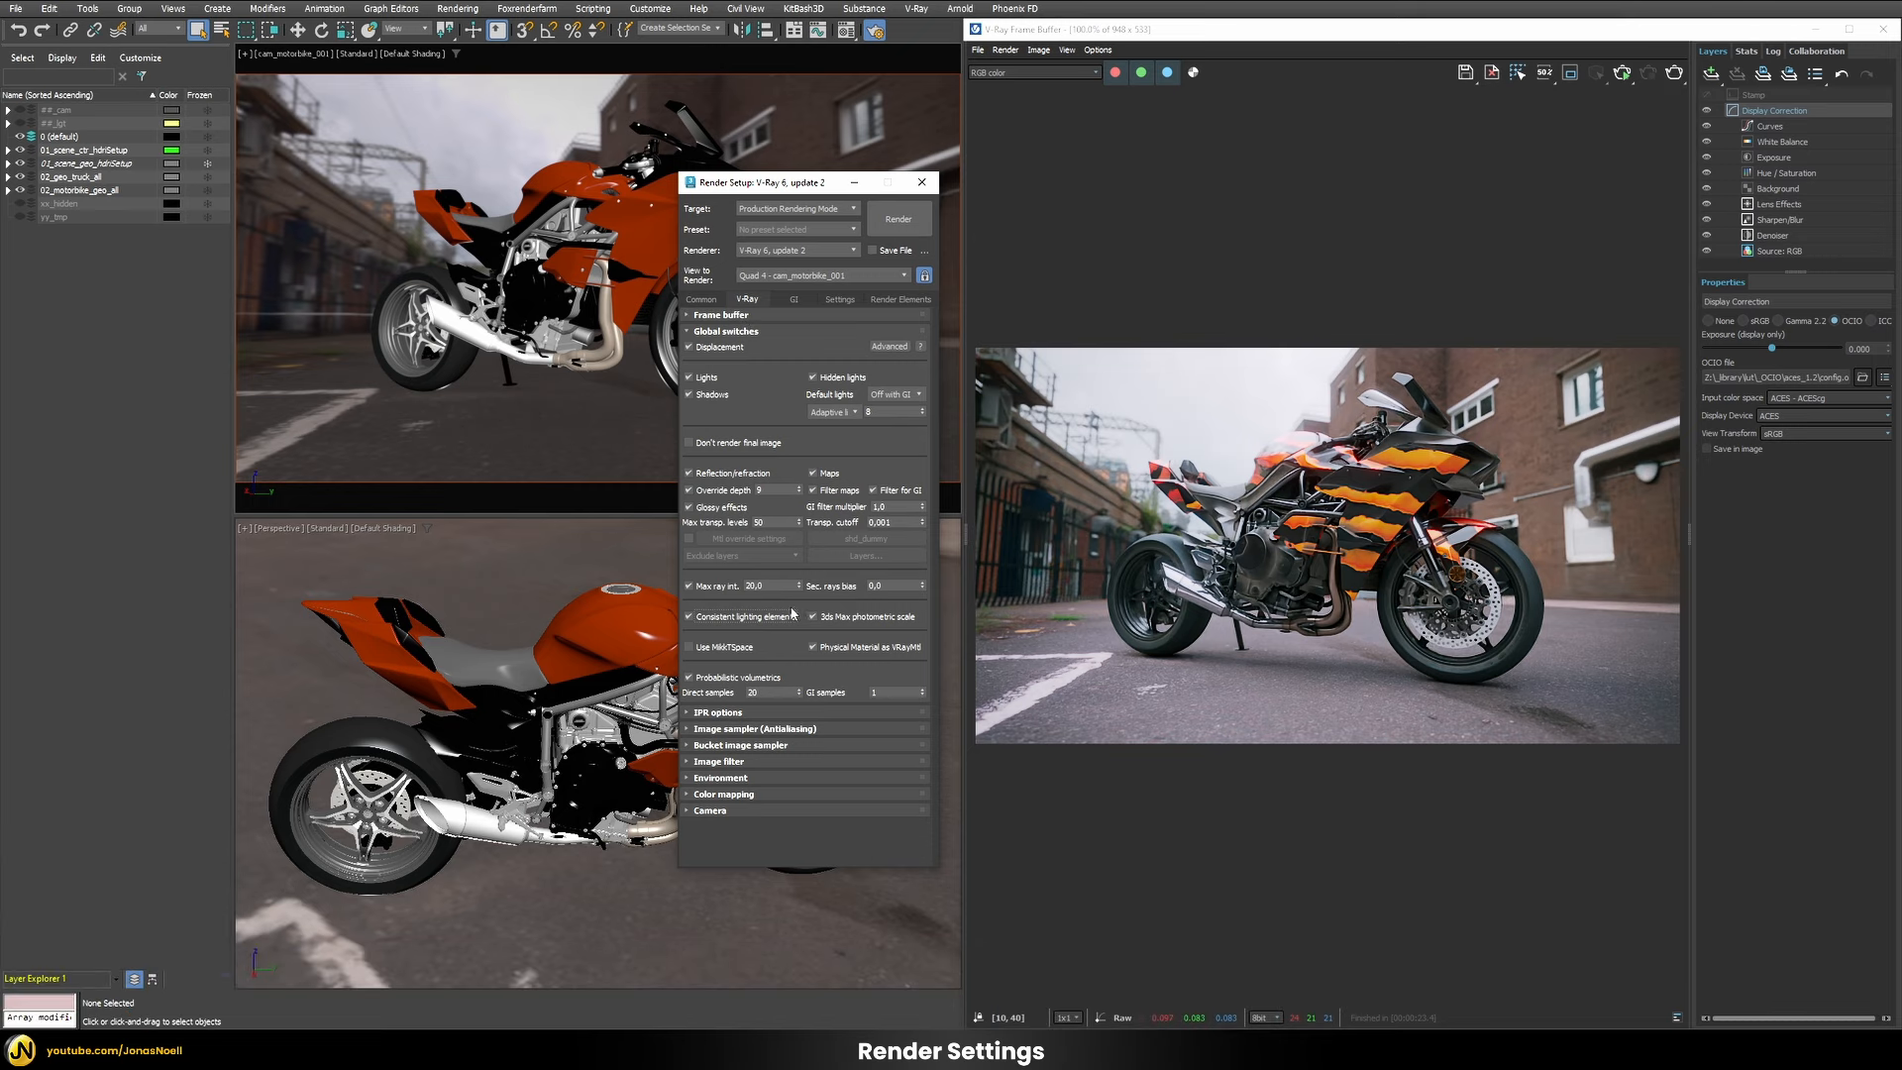
click(1059, 74)
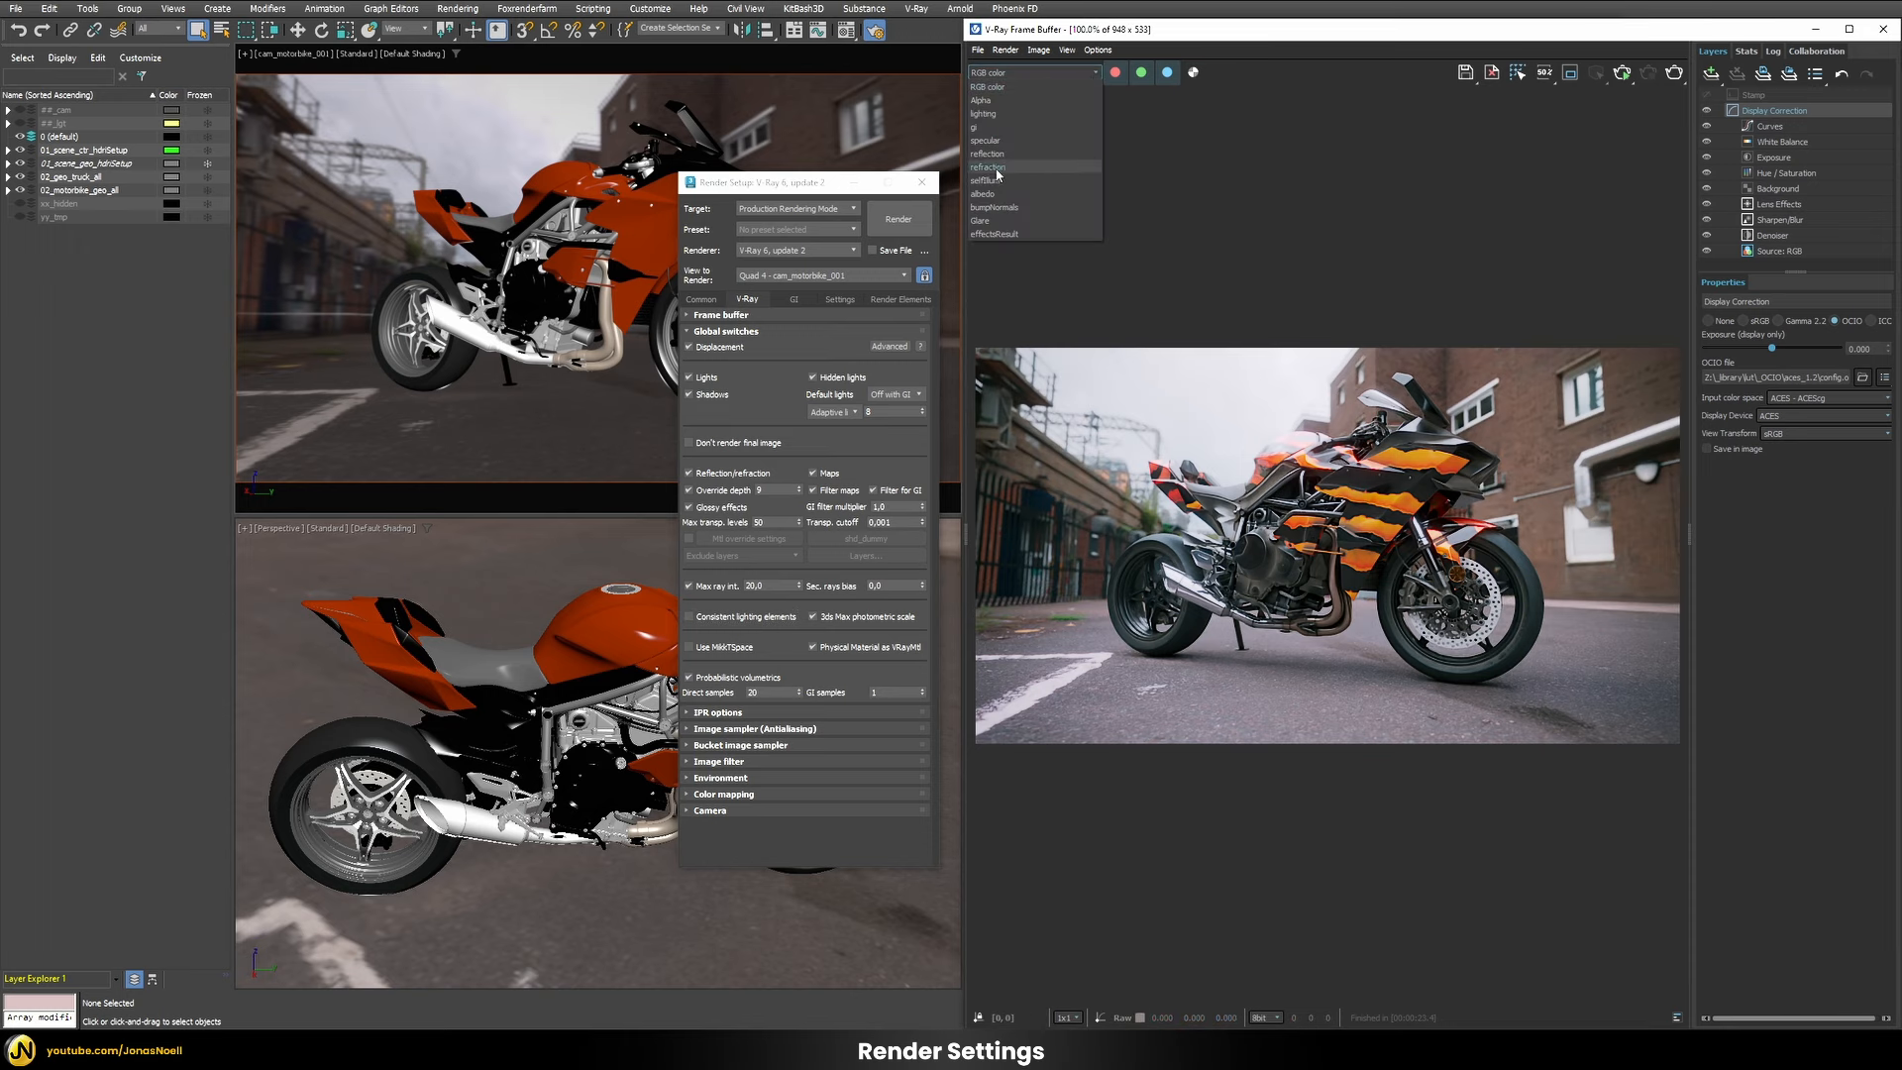
click(1175, 203)
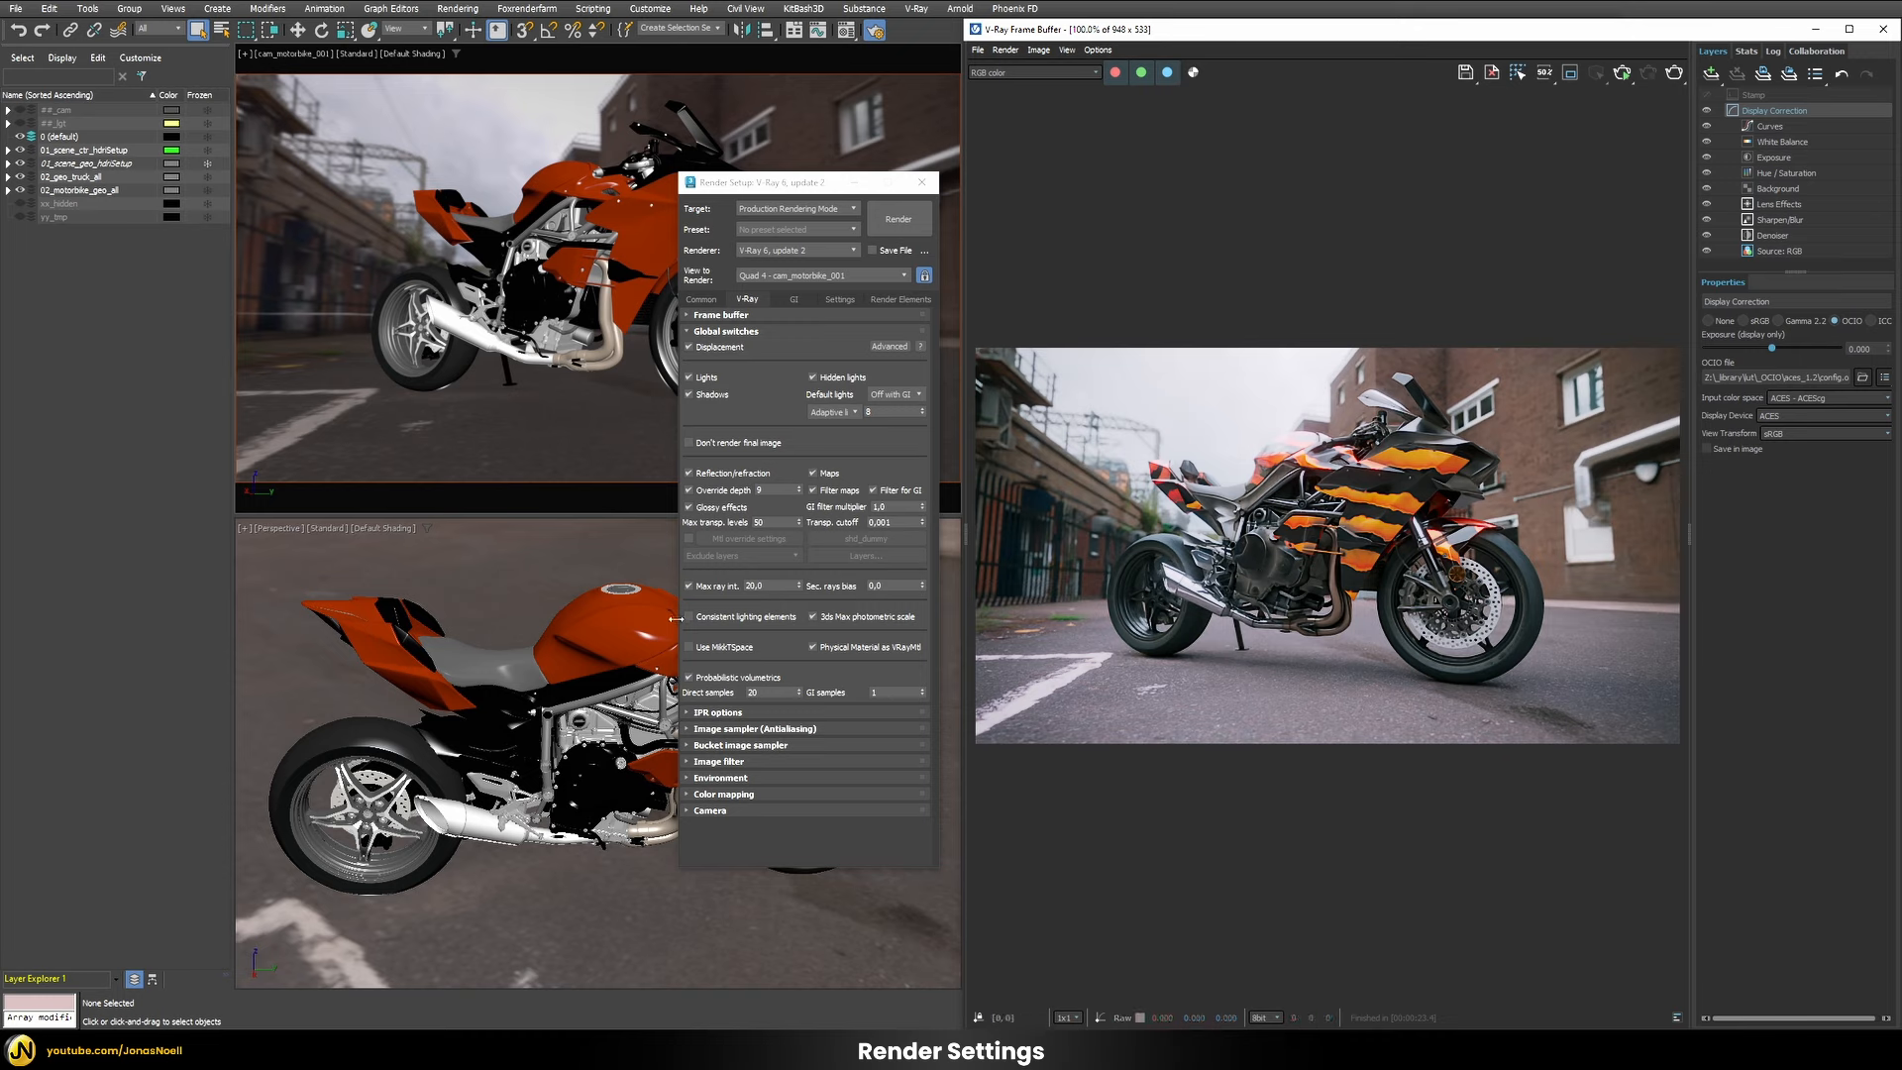
click(1035, 73)
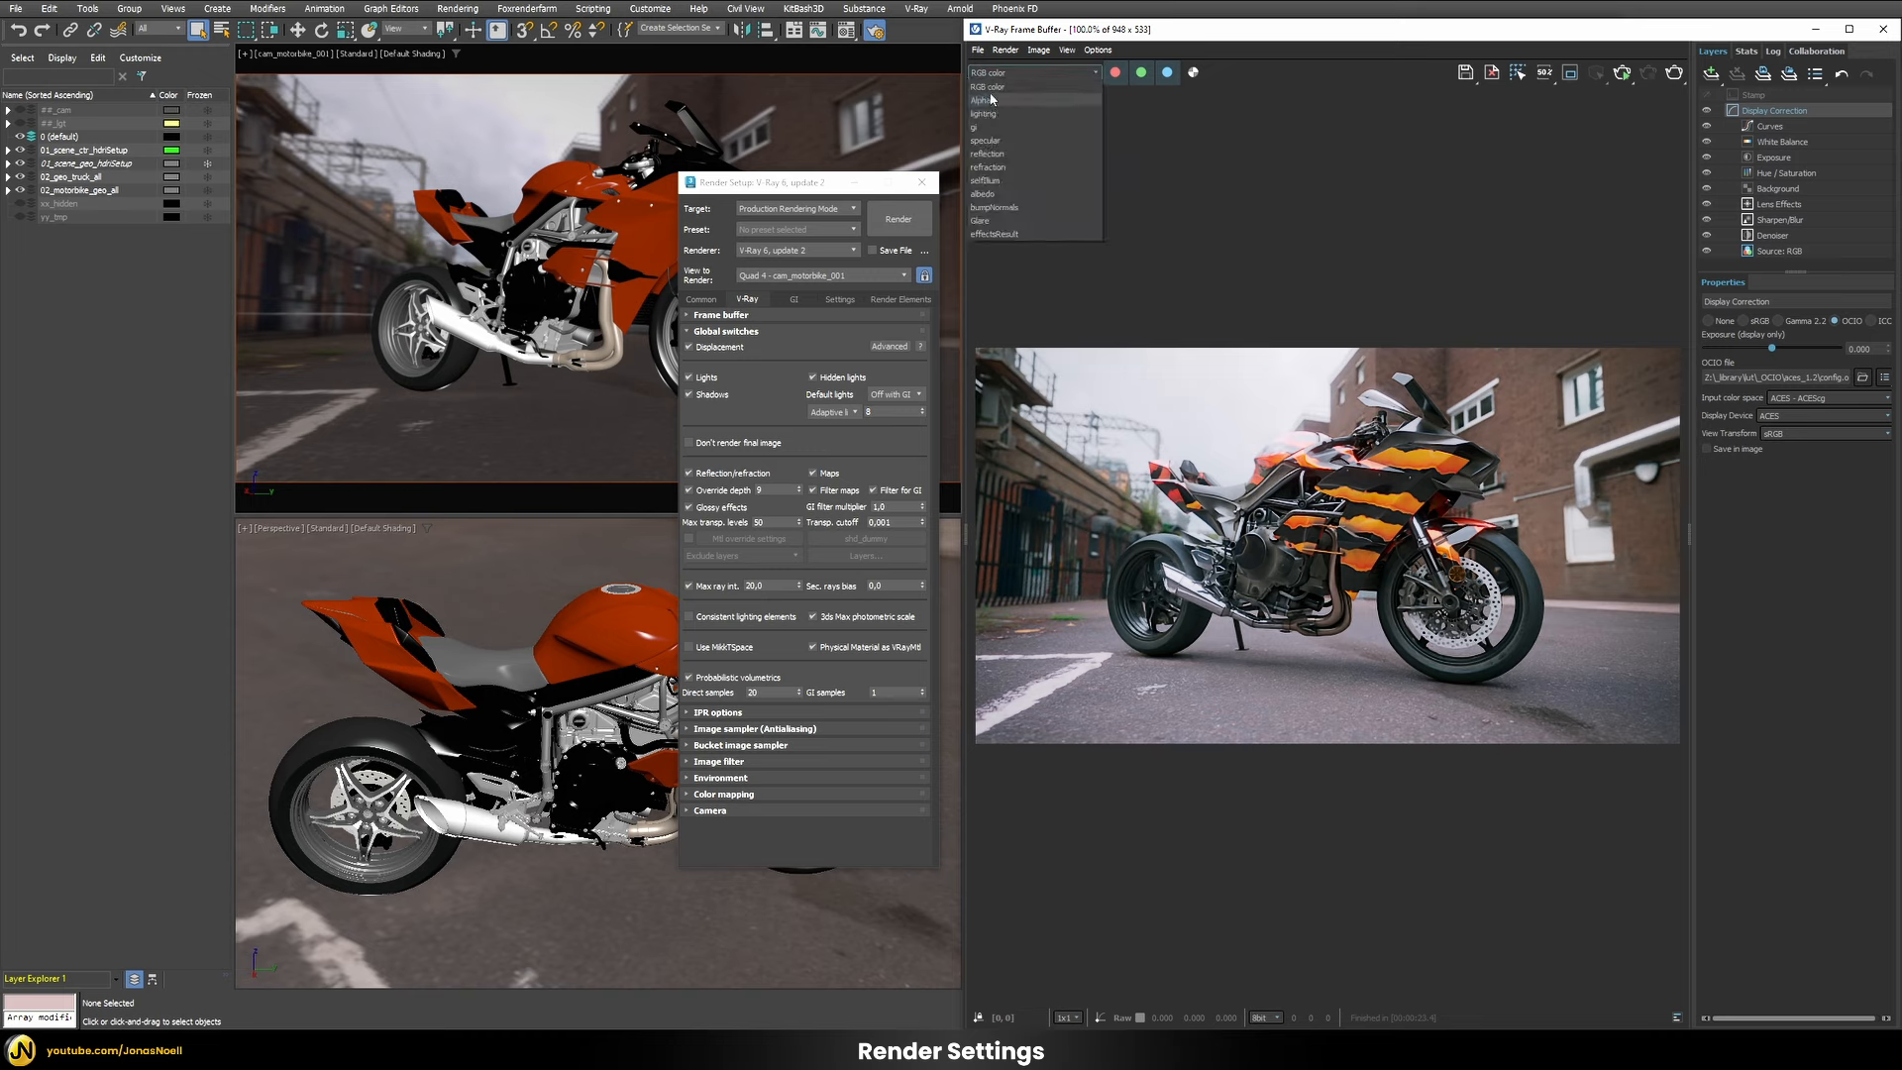
click(1087, 448)
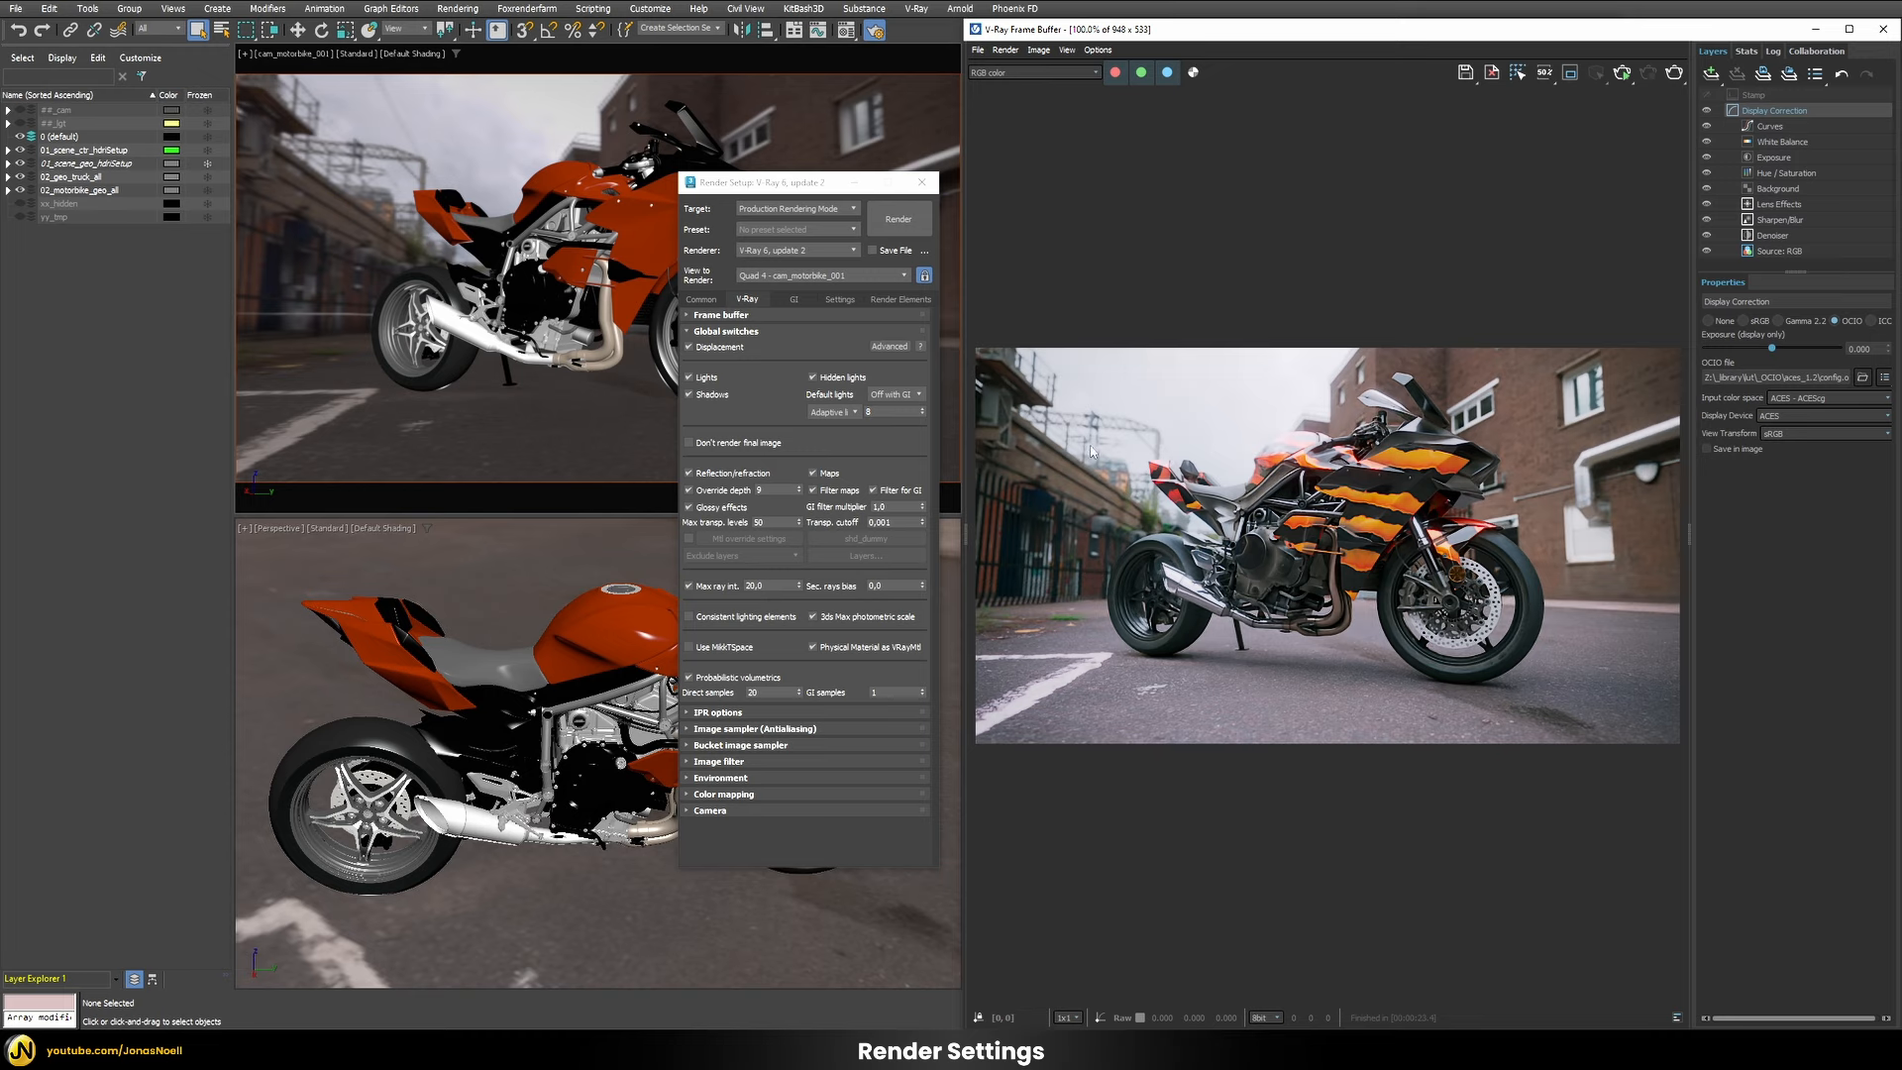
click(690, 618)
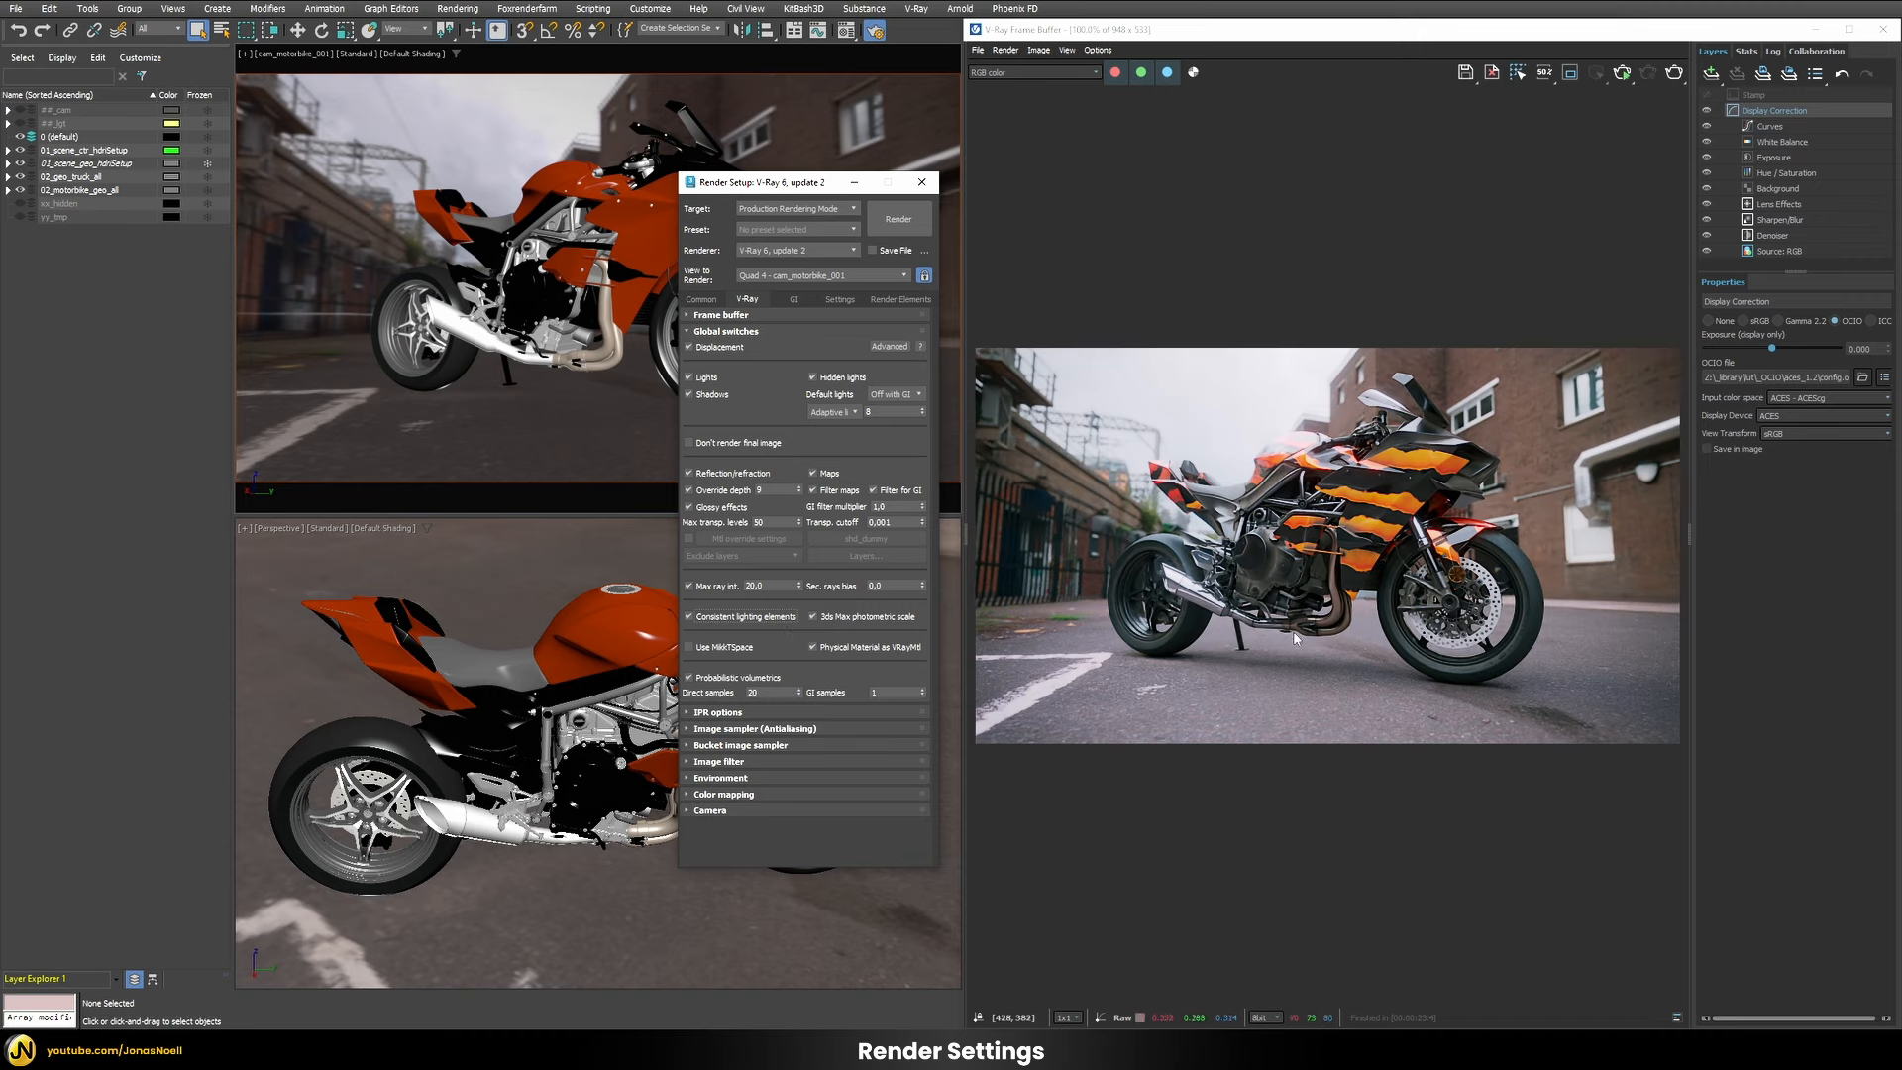
Collapse the global switches, expand the V-Ray frame buffer settings and read the description of the V-Ray raw image file option.
click(1530, 532)
click(720, 335)
click(720, 333)
click(721, 315)
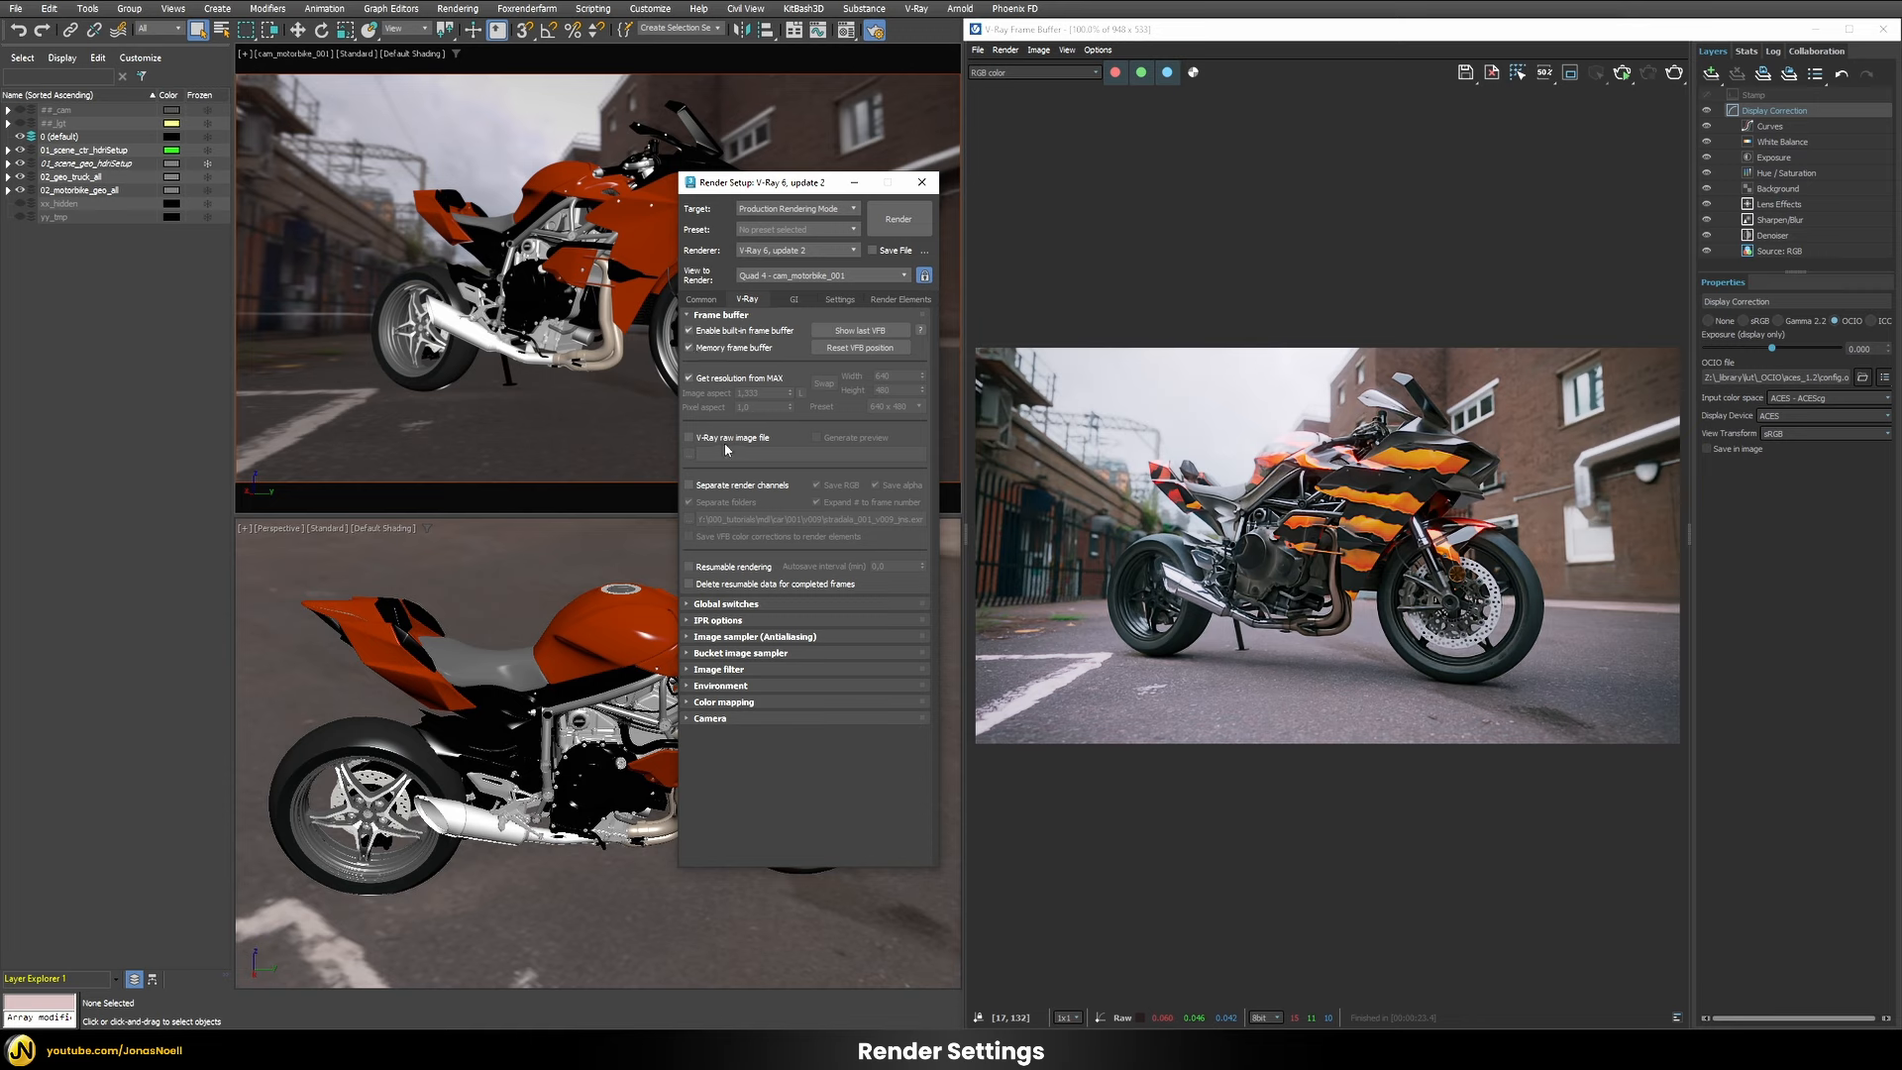
mouse_move(721, 444)
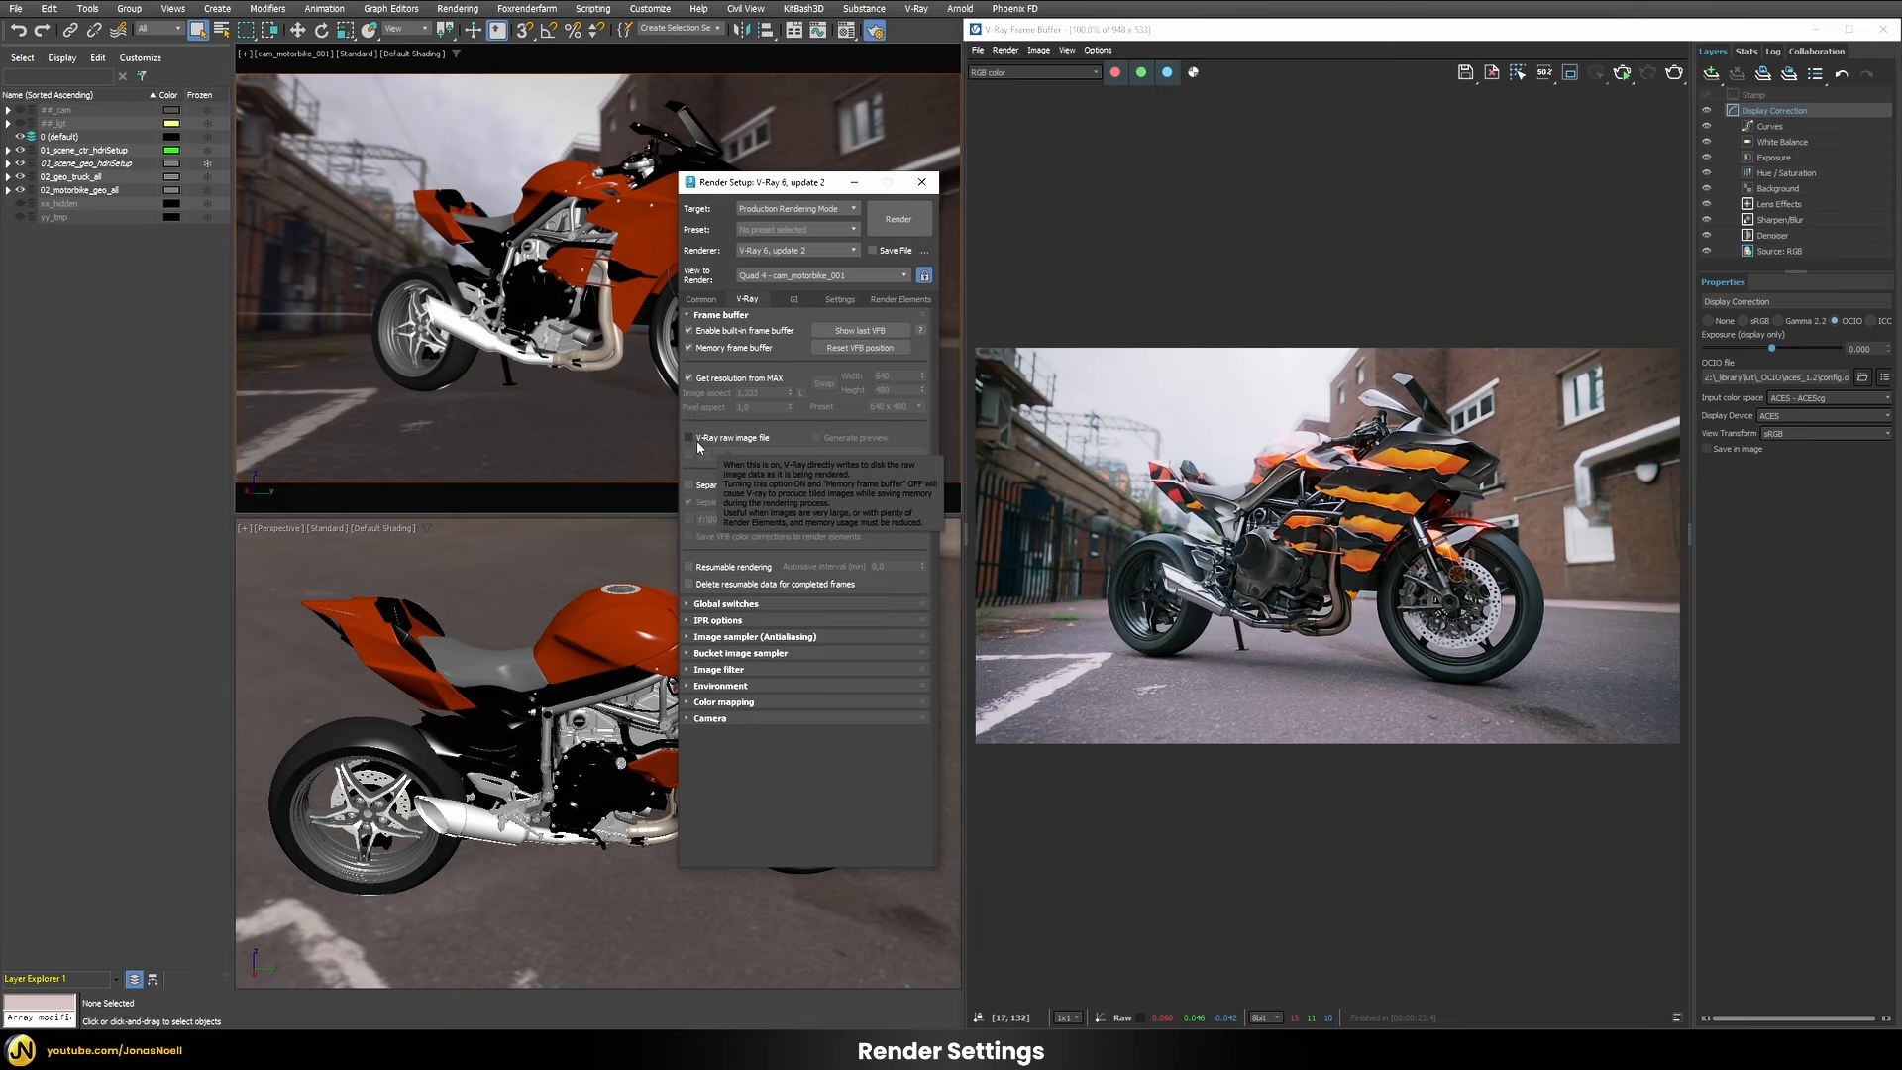
Enable V-Ray raw image file output, save it as bike.exr in OpenEXR format in the nuke folder, and close Render Setup.
click(704, 442)
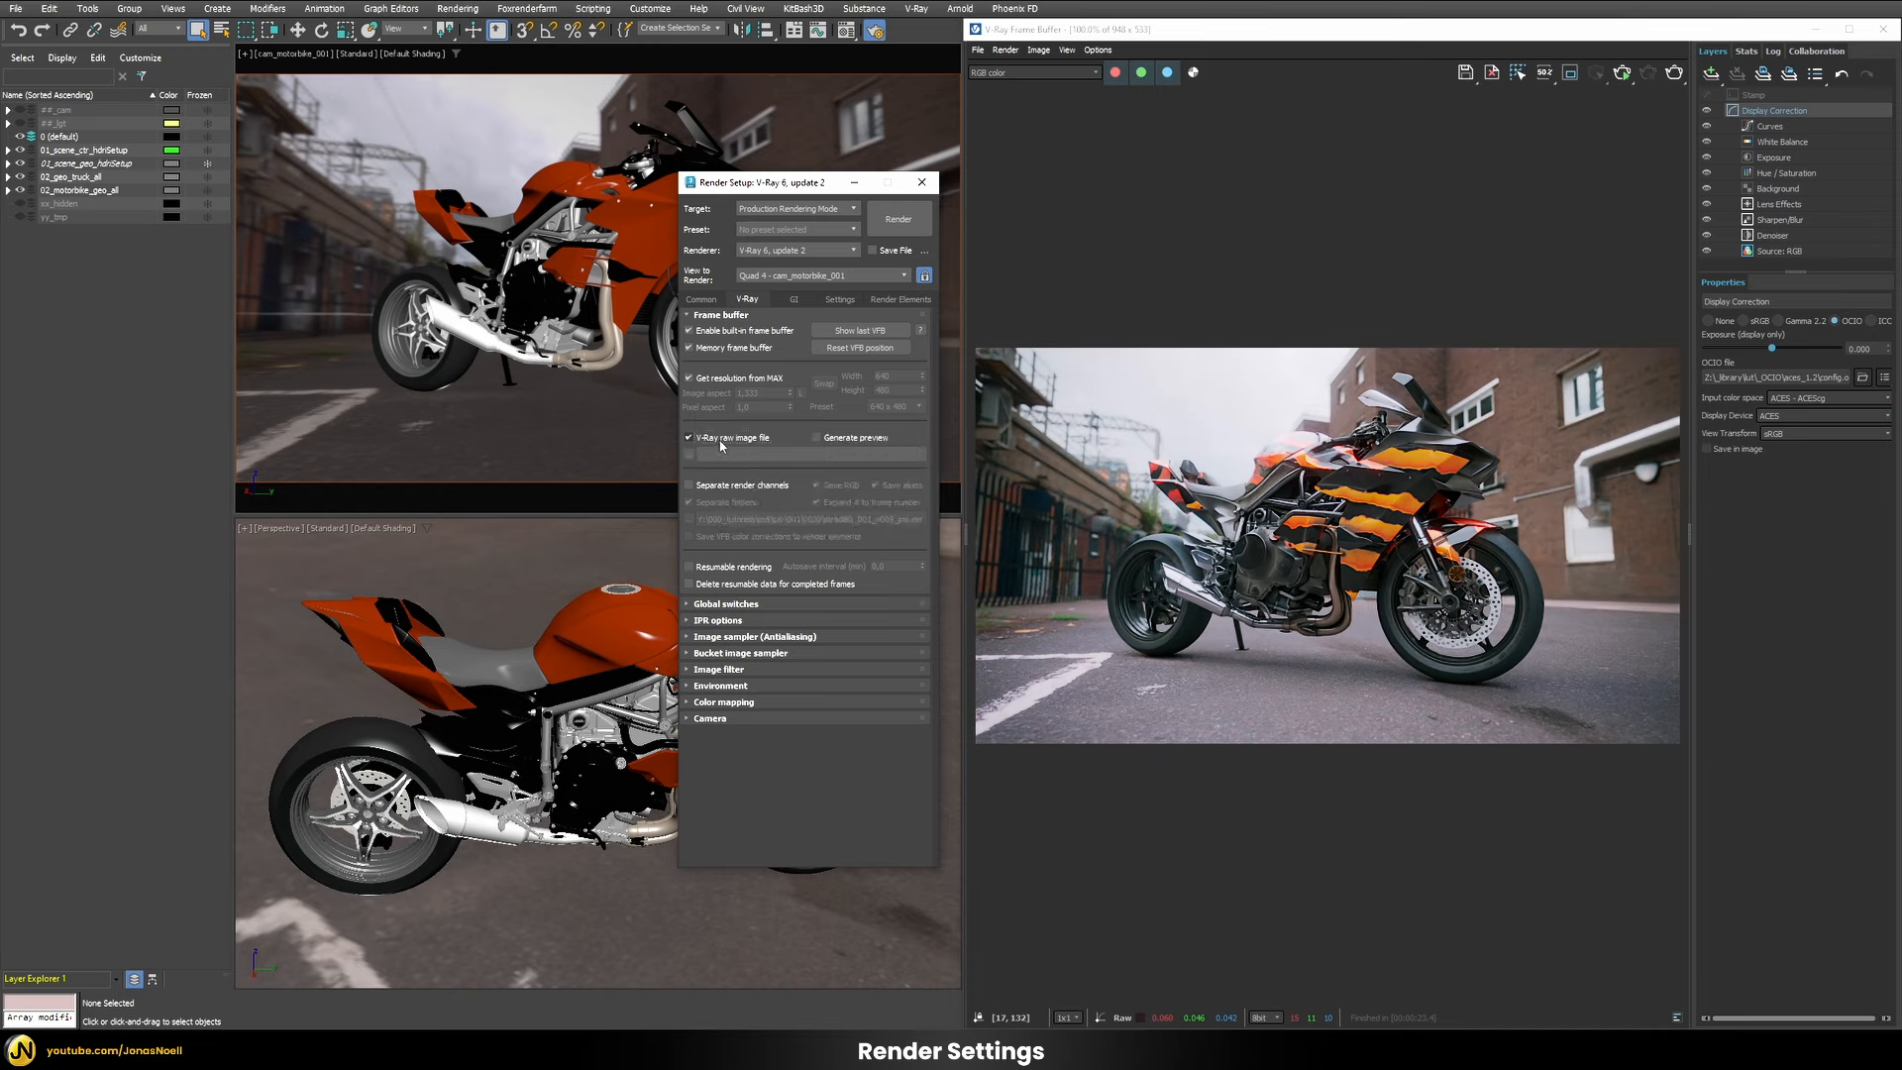
click(691, 456)
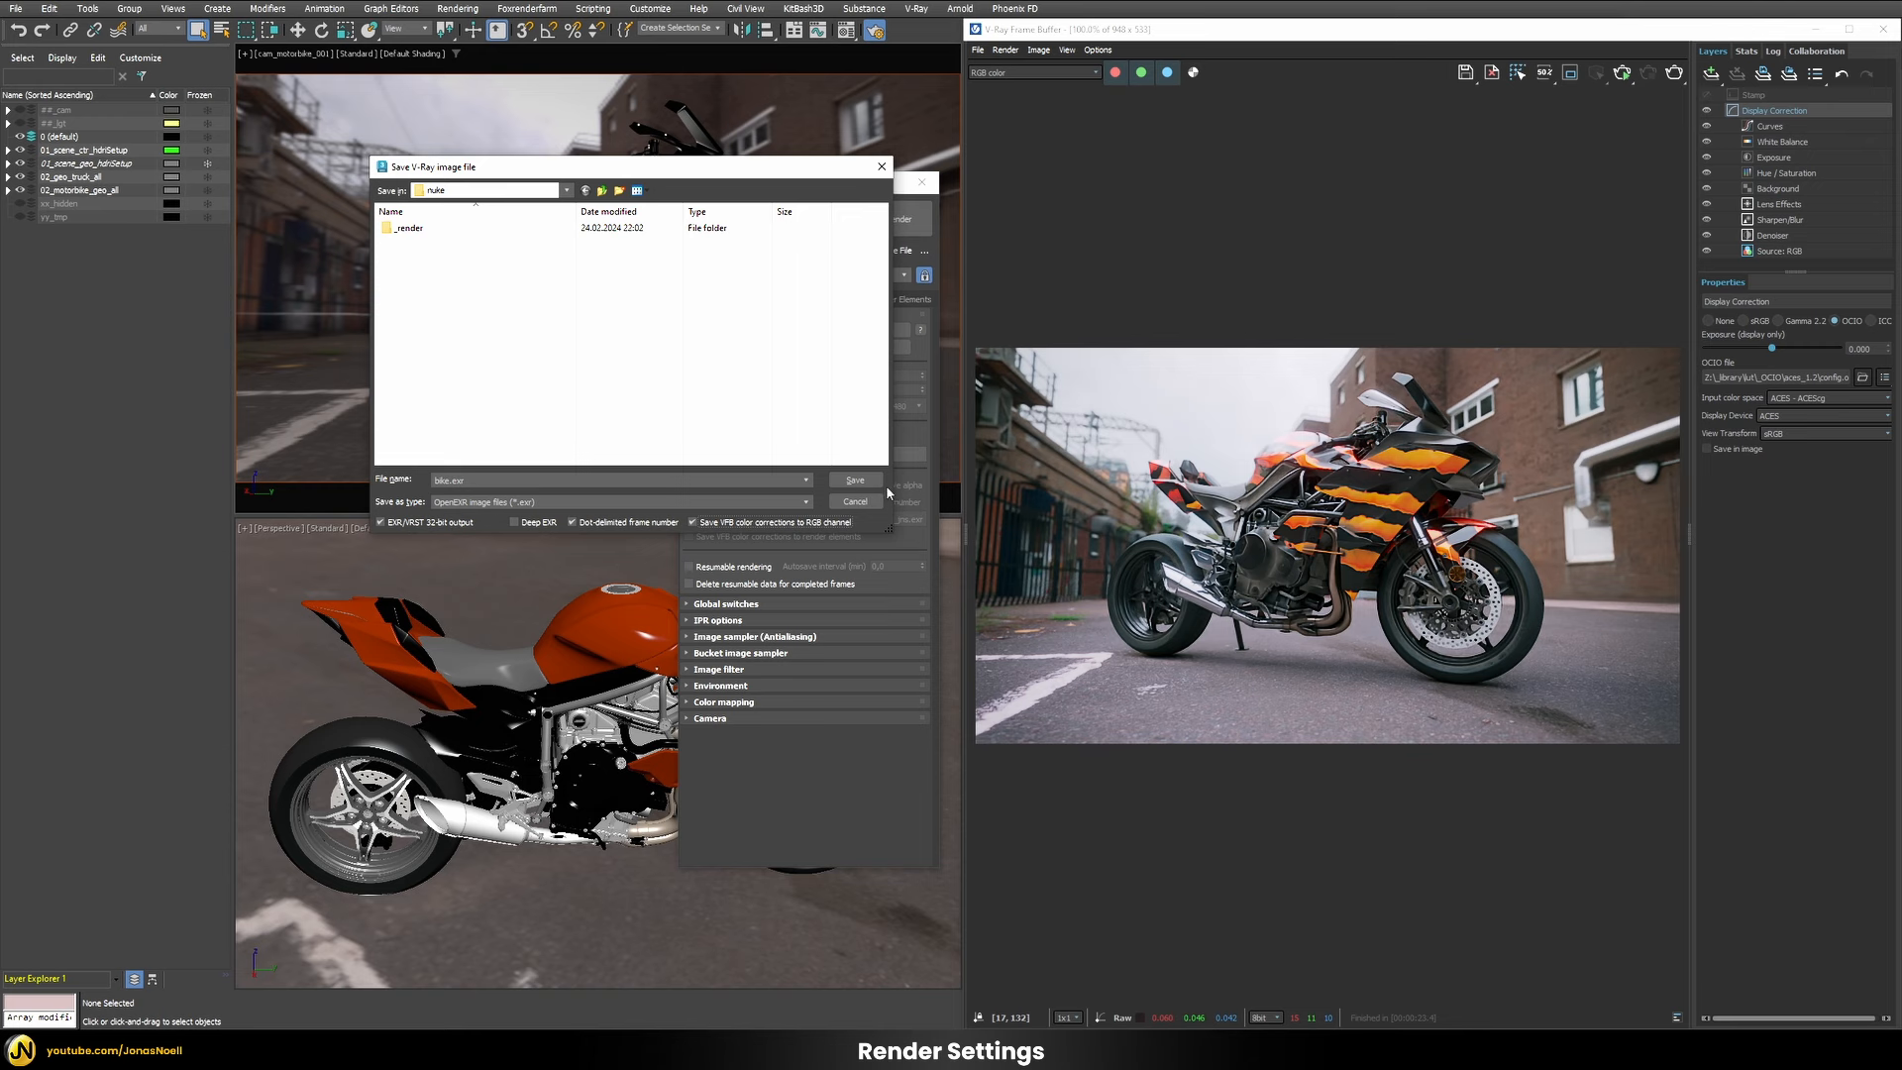
click(855, 479)
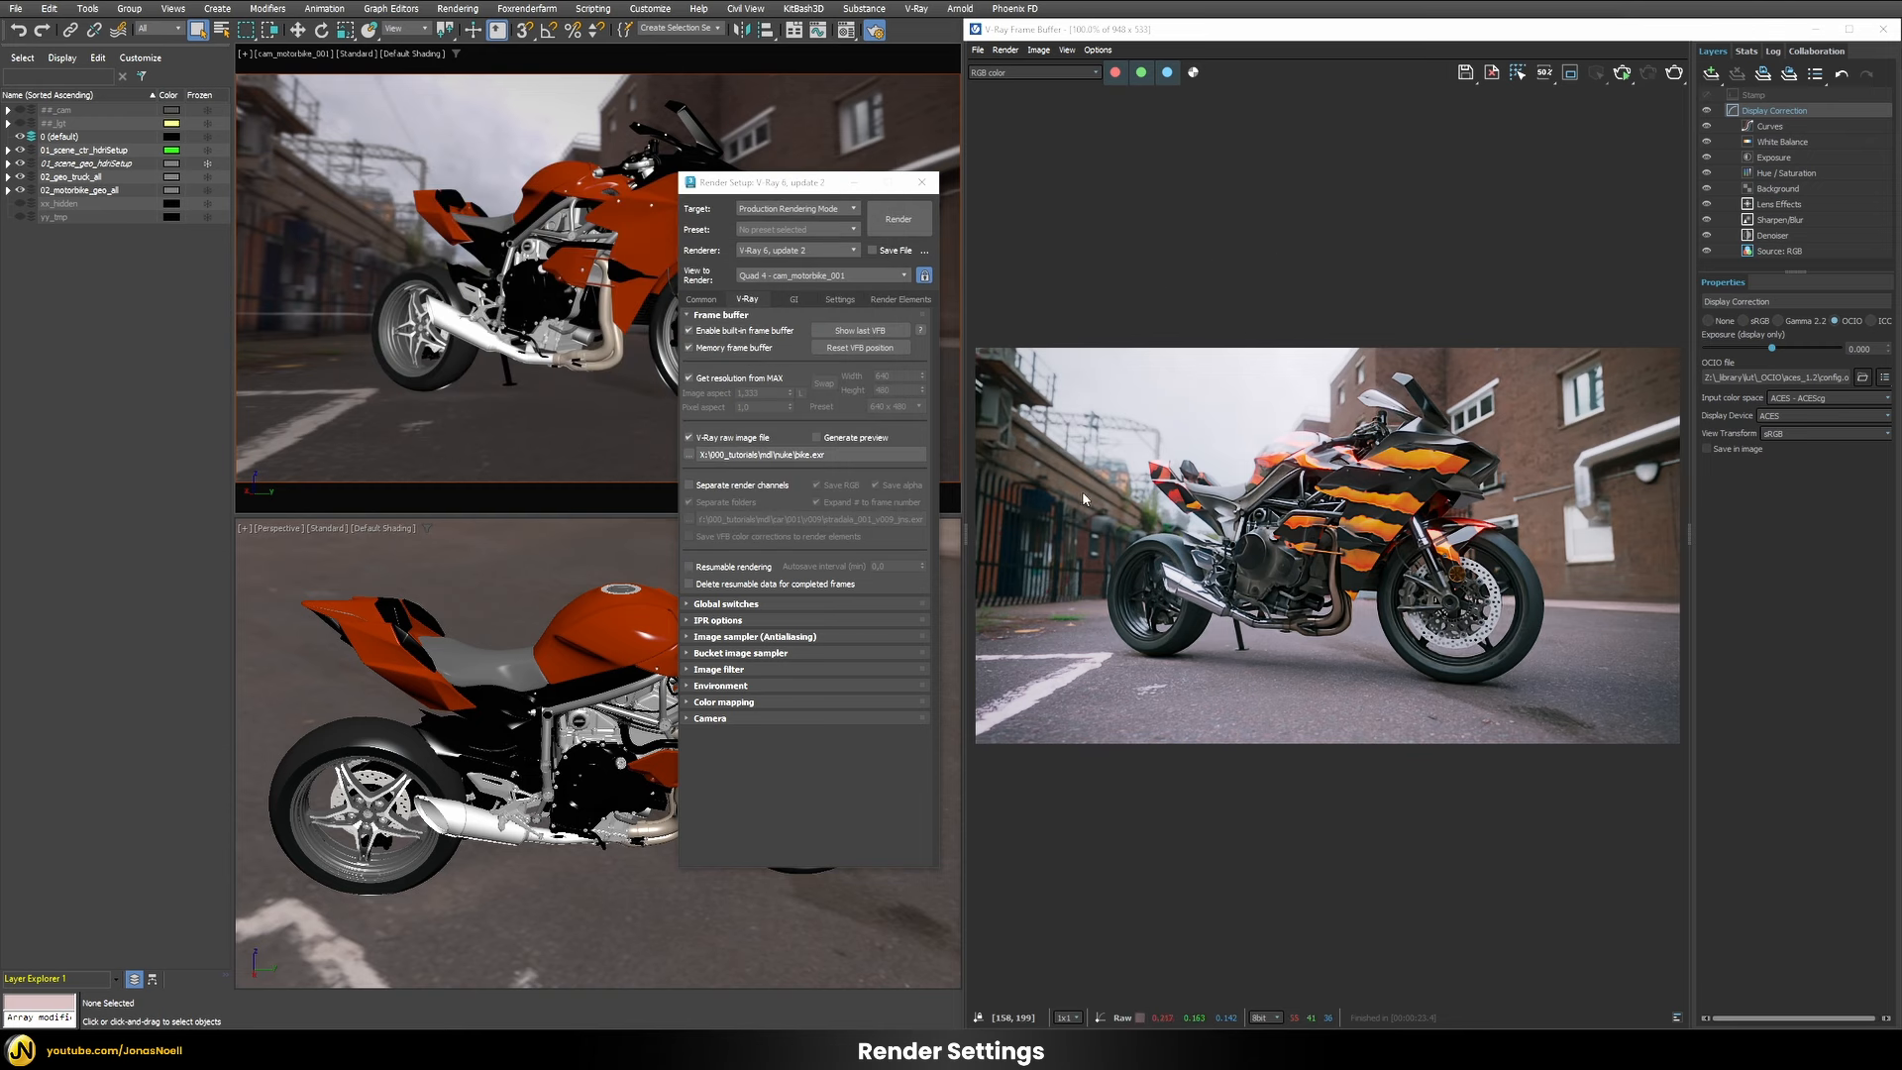
click(921, 182)
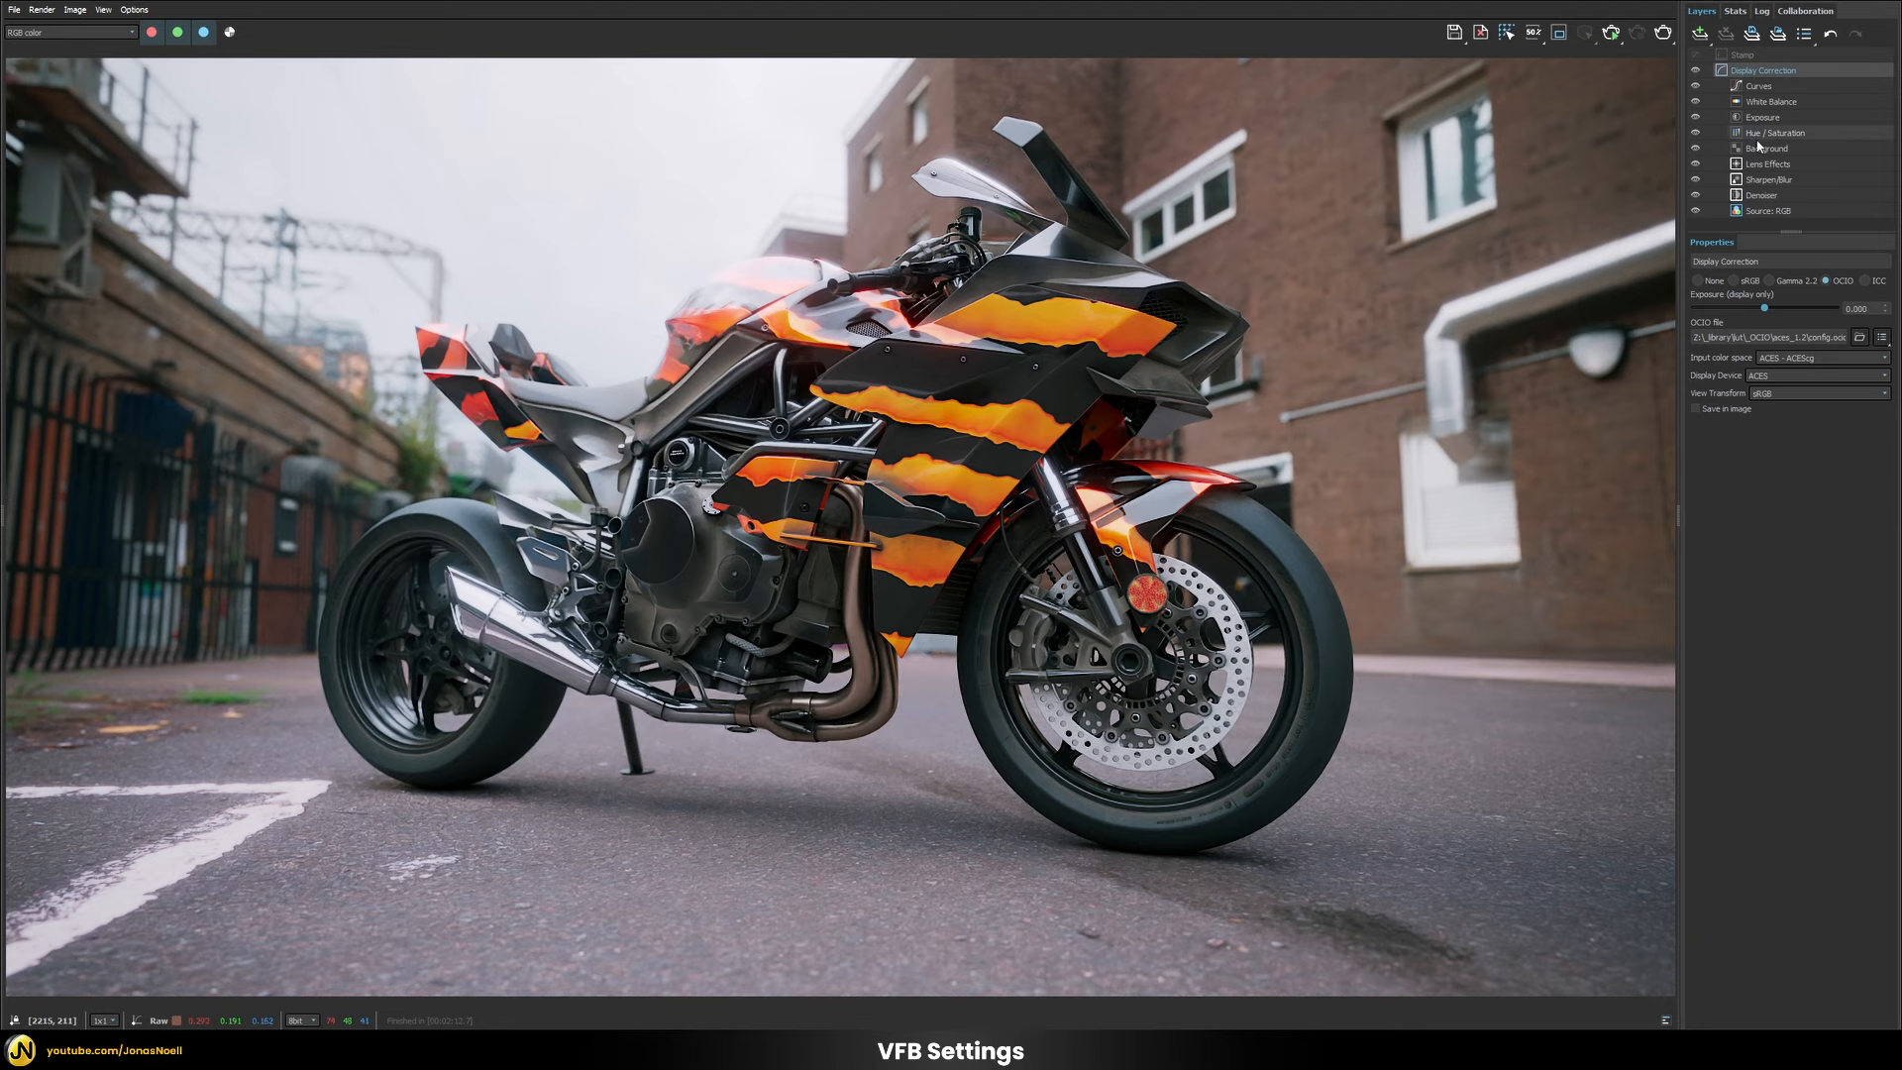
Switch off the frame buffer layers from Curves to Background and review the Display Correction settings.
click(1759, 86)
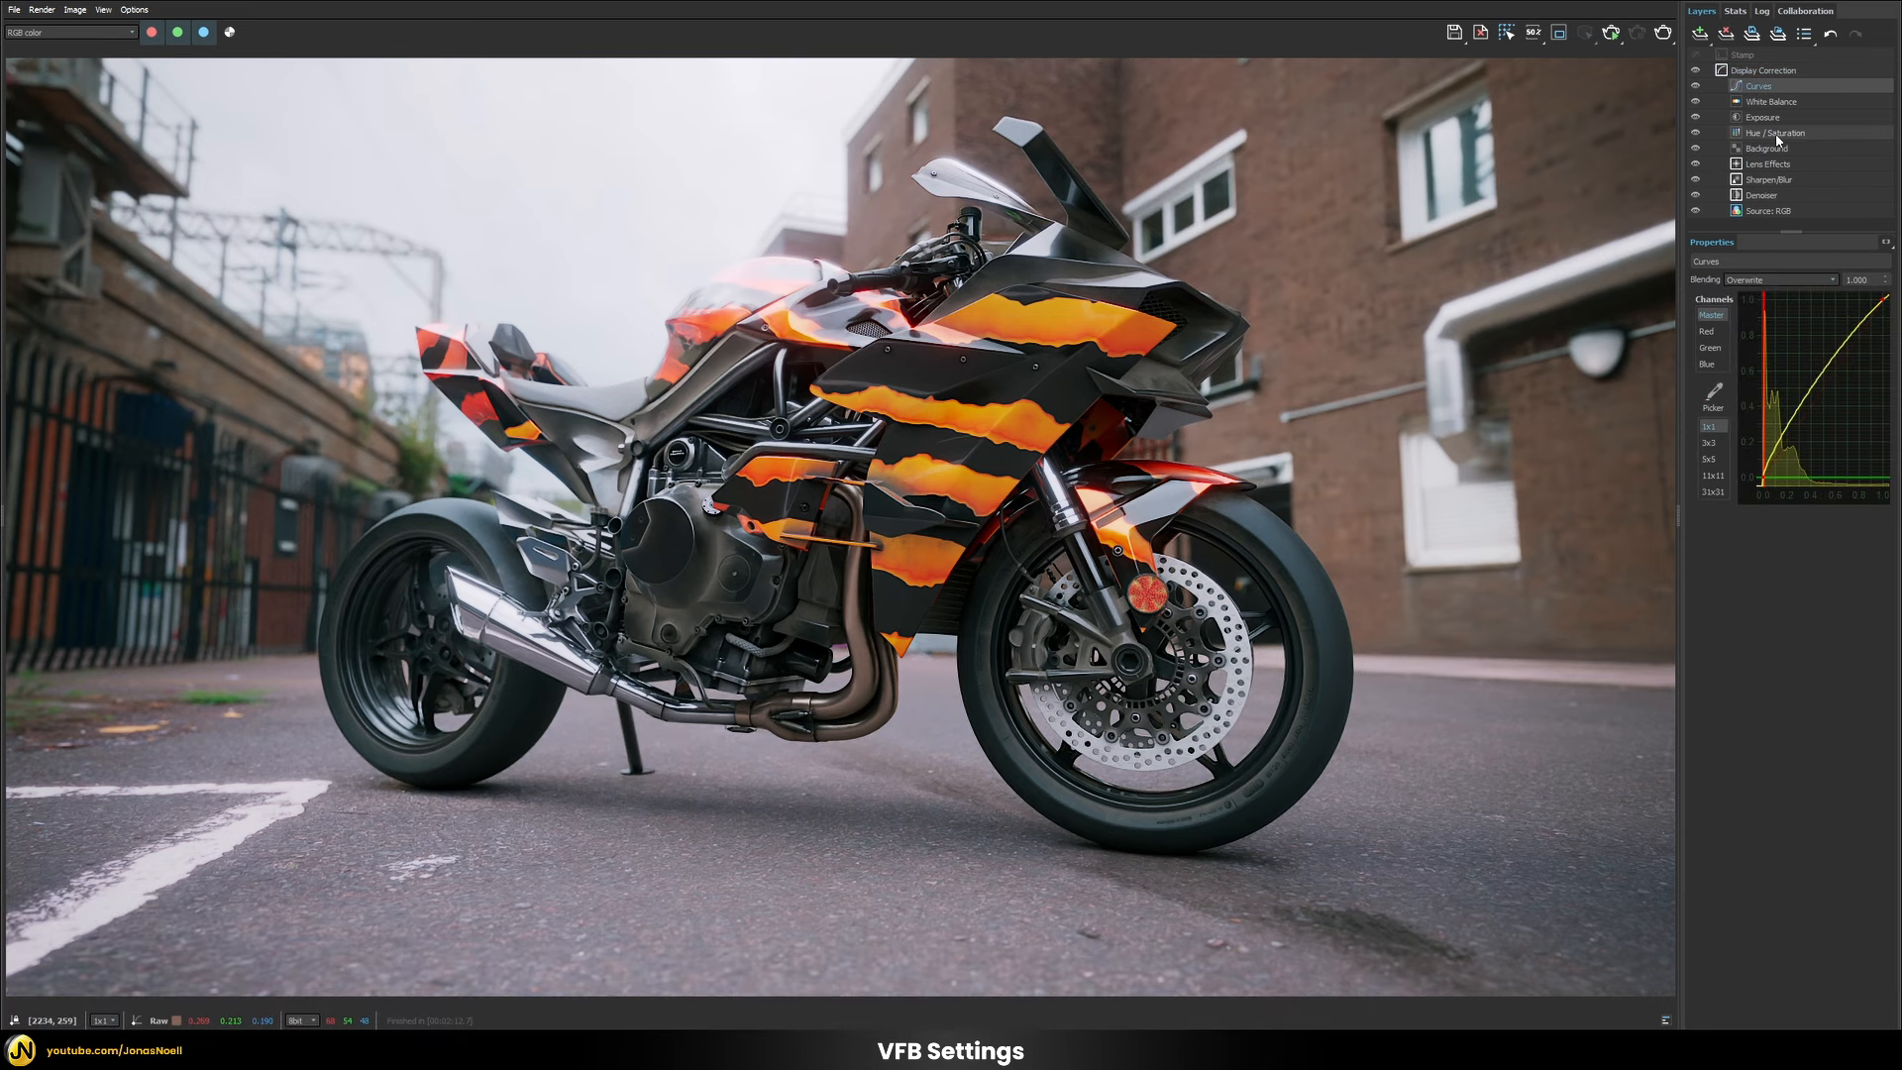
shift+click(1752, 151)
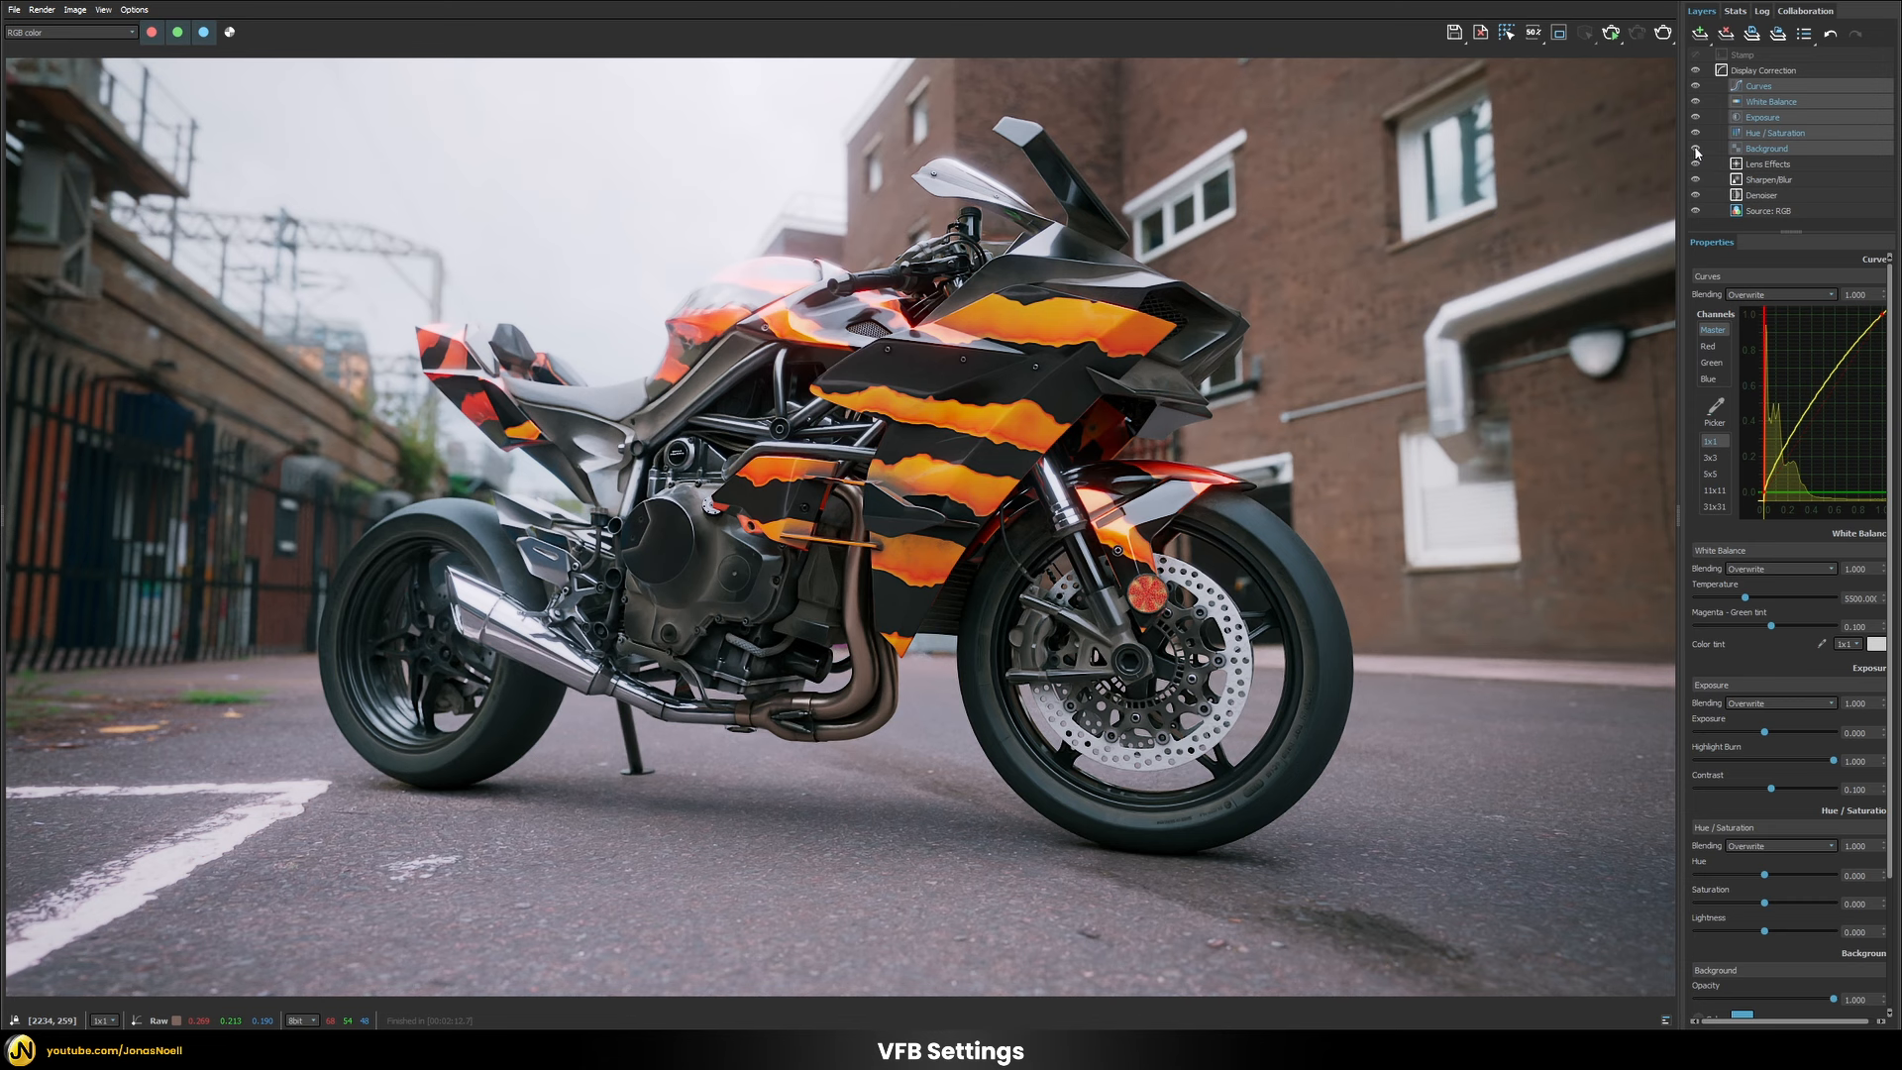
click(1696, 150)
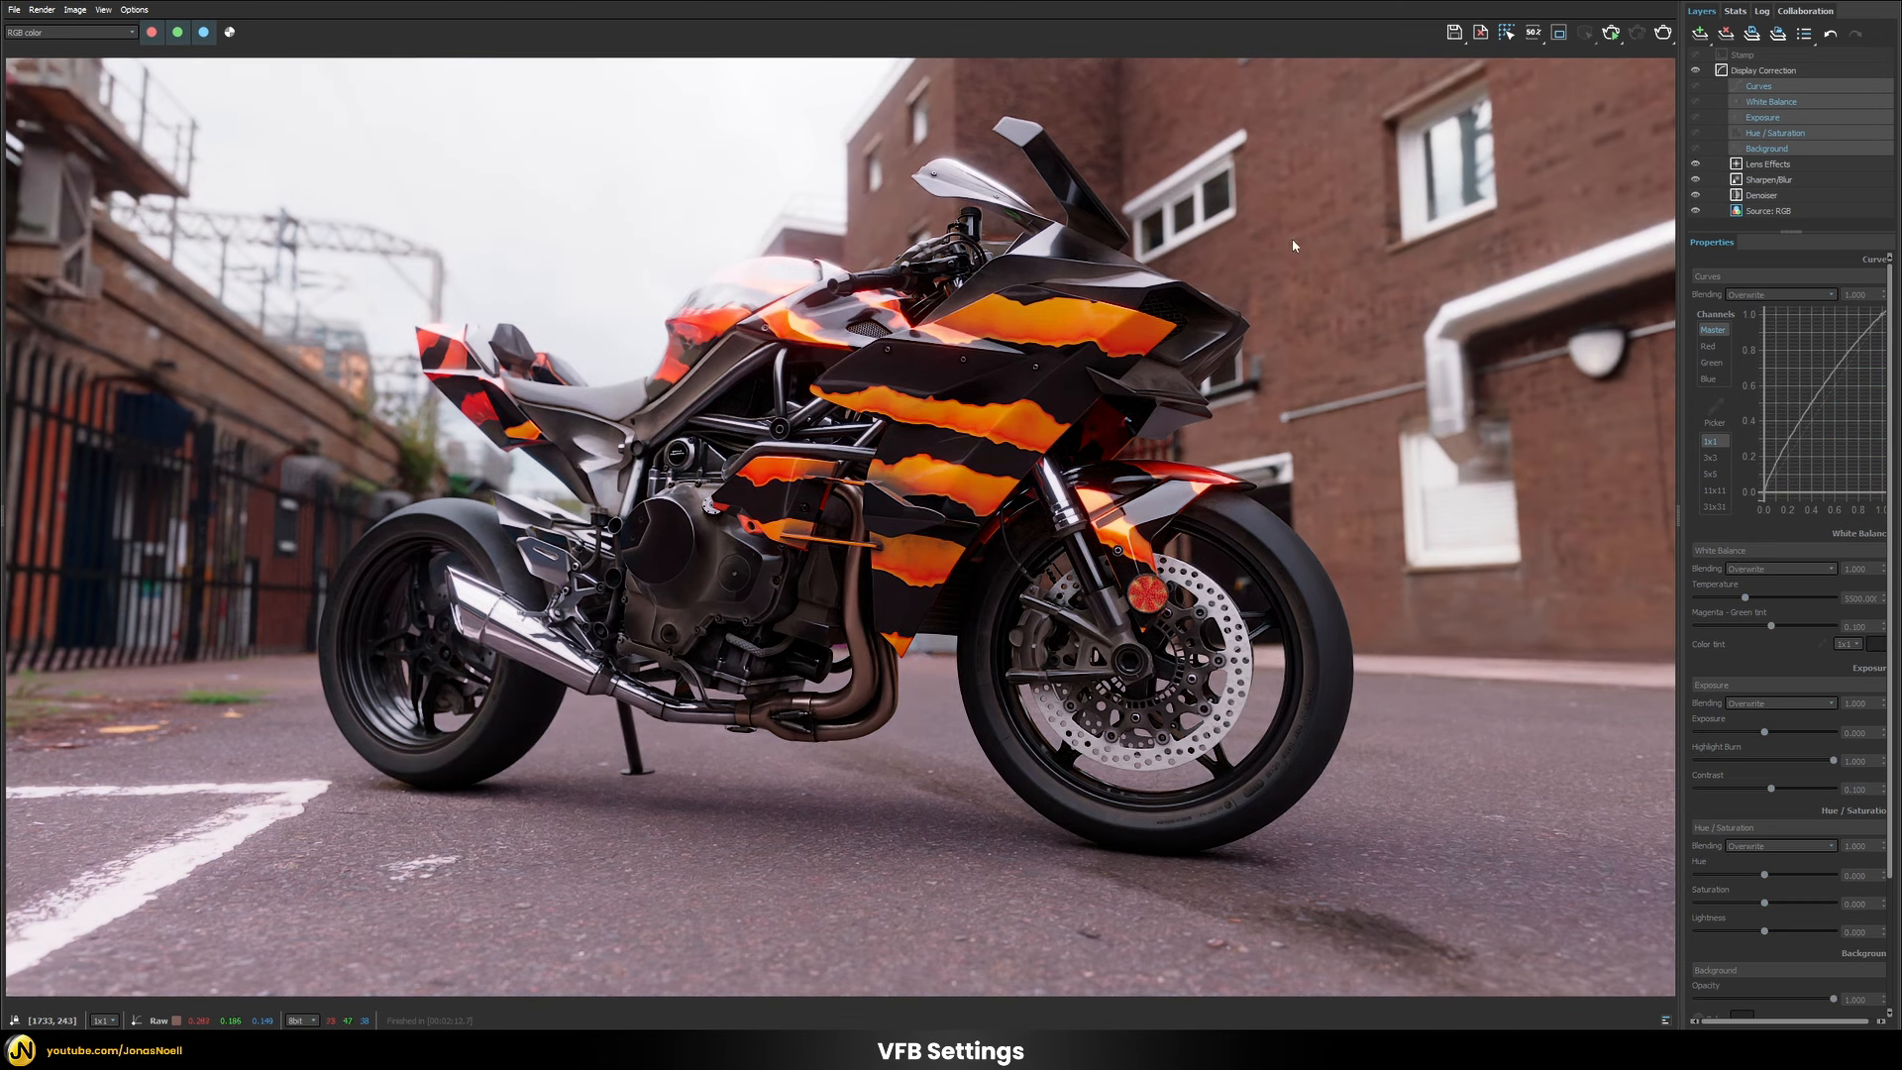
click(1768, 70)
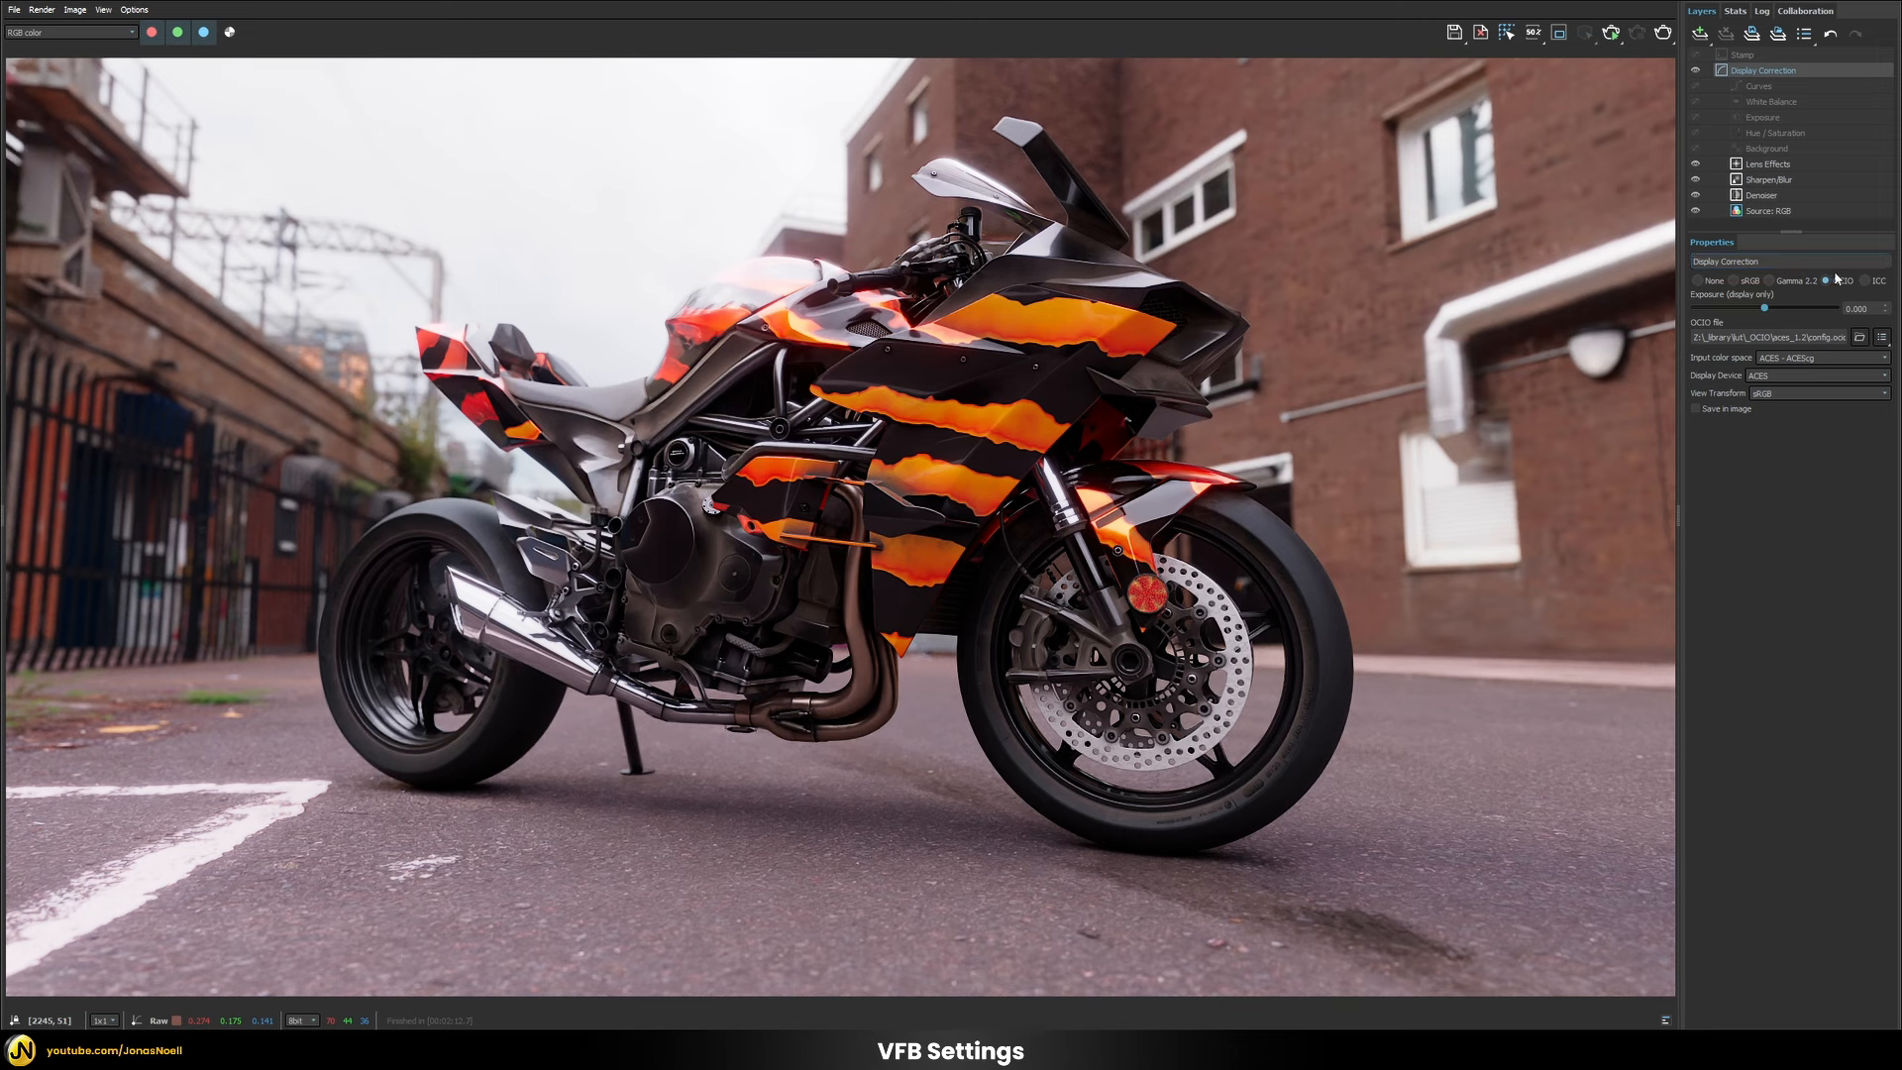
Compare the render with the layers from Curves to Background toggled on and off, leaving them switched on.
click(1771, 148)
shift+click(1756, 90)
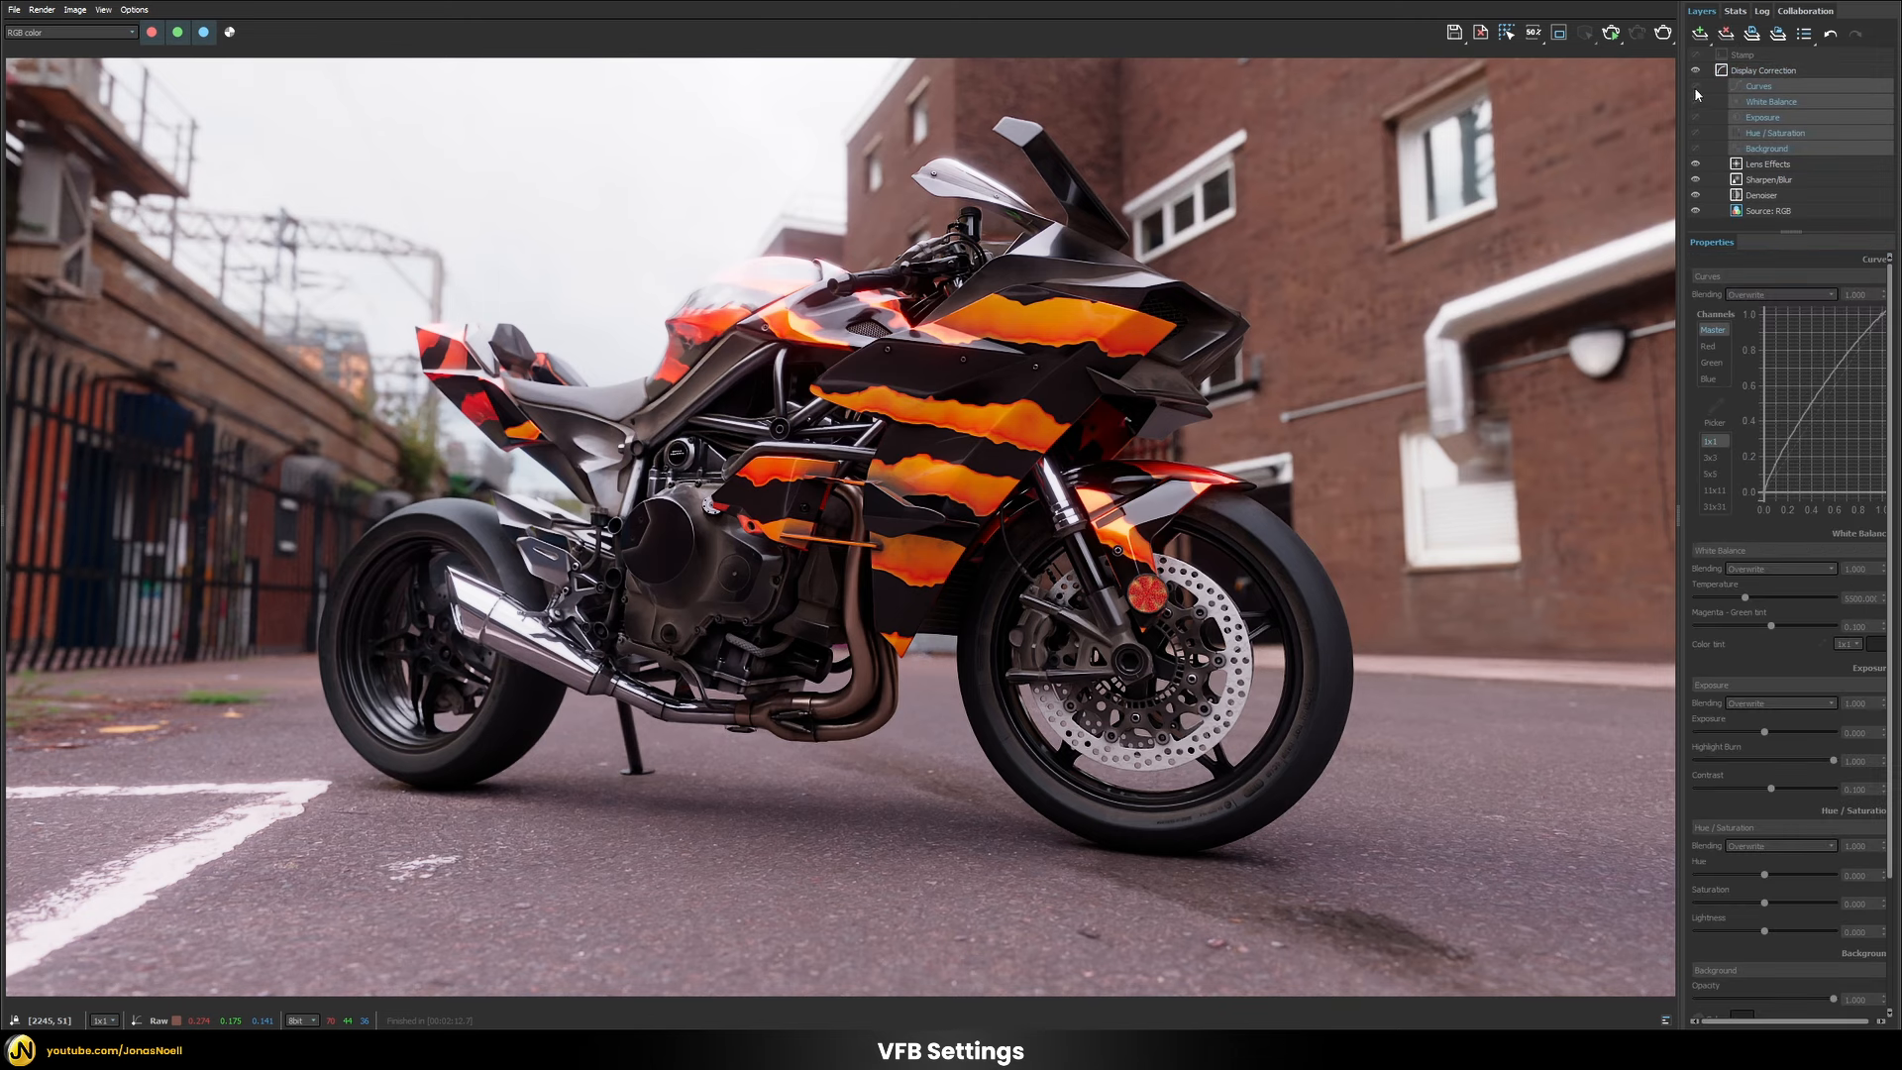
click(1696, 88)
click(1696, 88)
click(1696, 88)
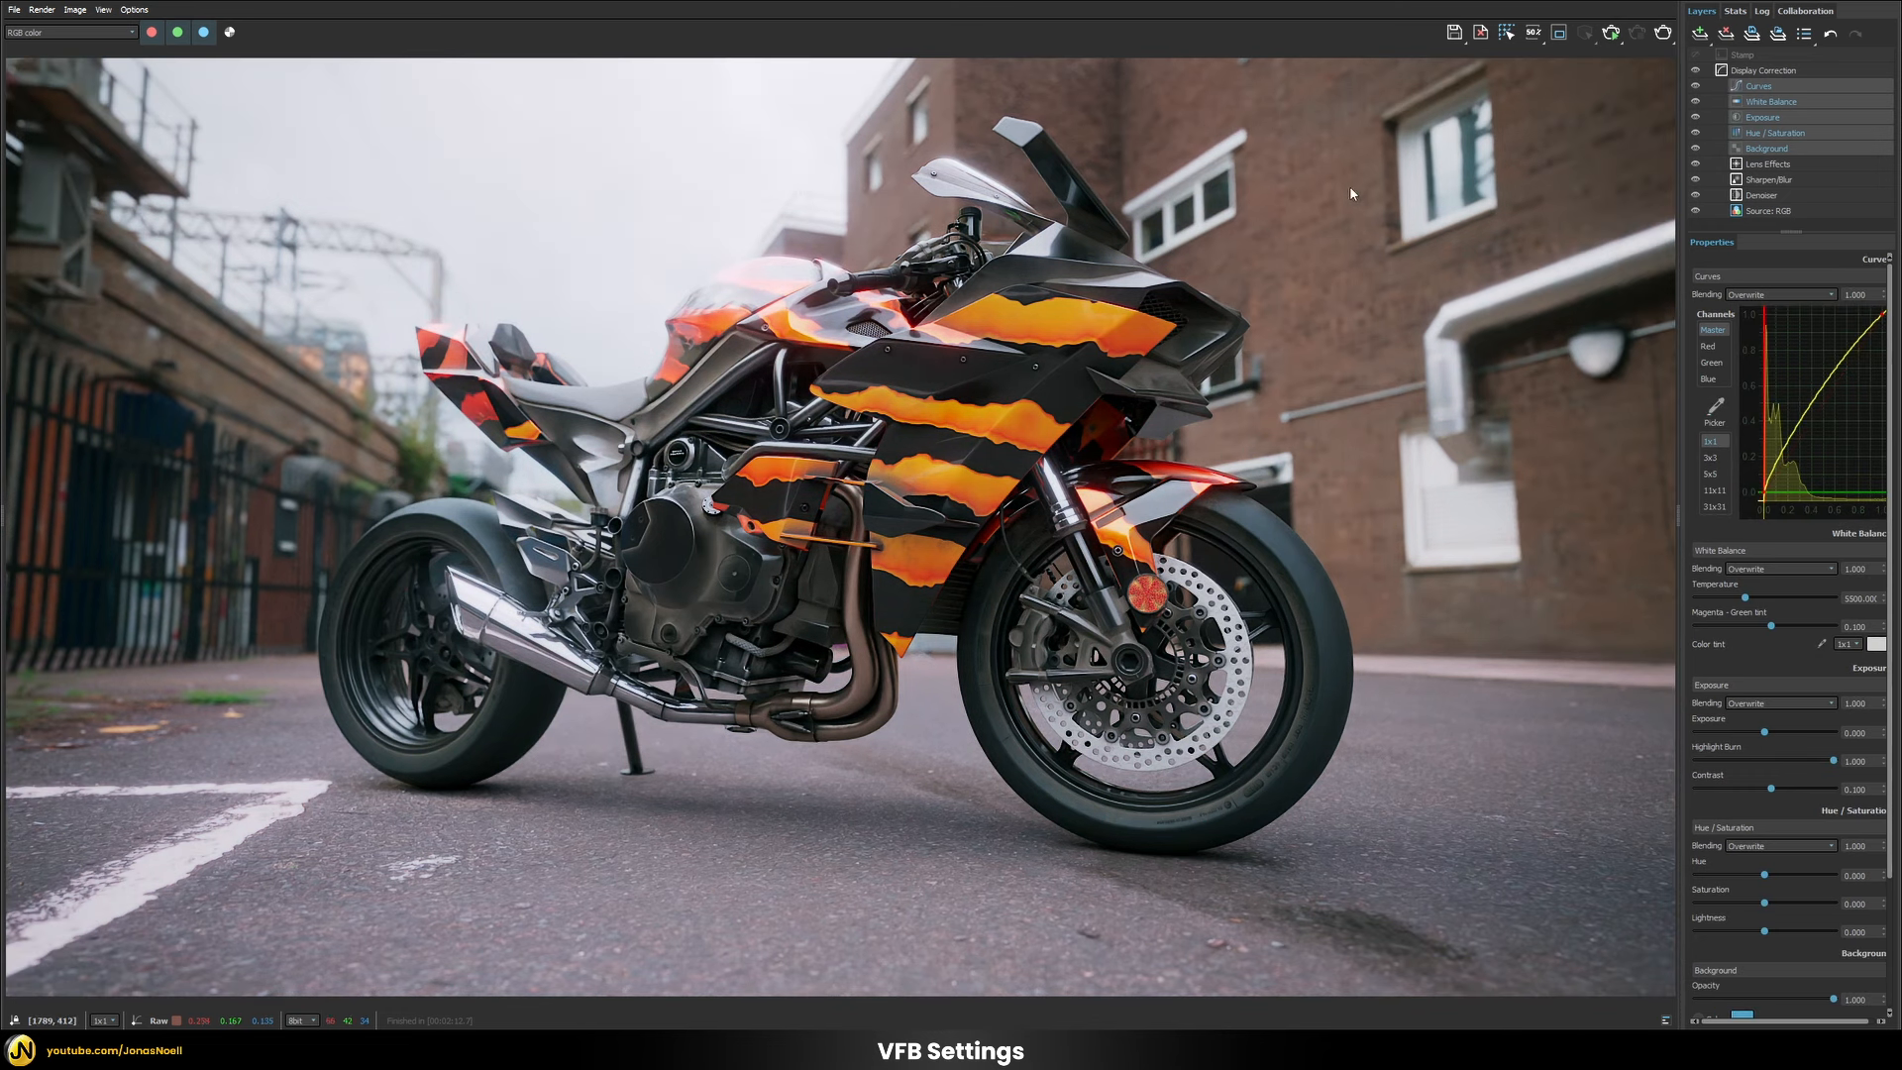
Review the Lens Effects and Background layer settings and hide all layers from Curves to Background.
click(1774, 166)
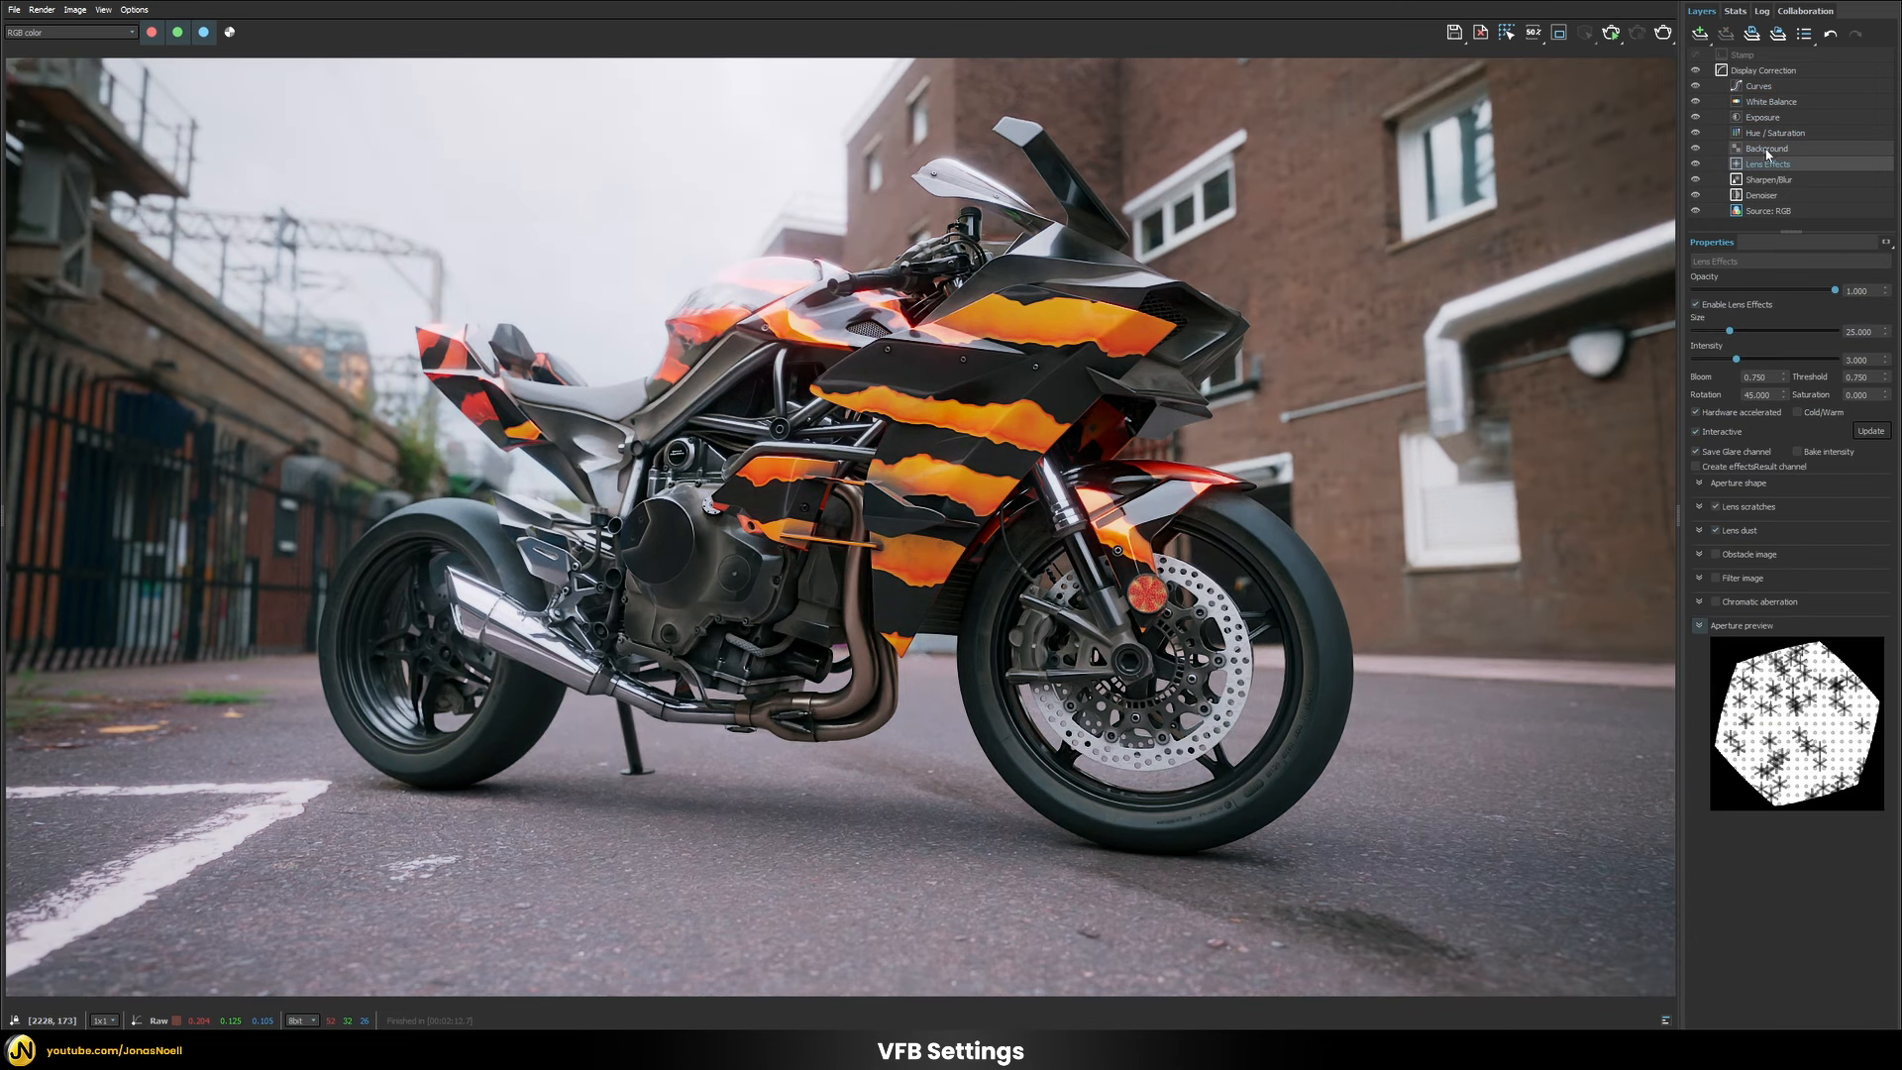
click(1777, 149)
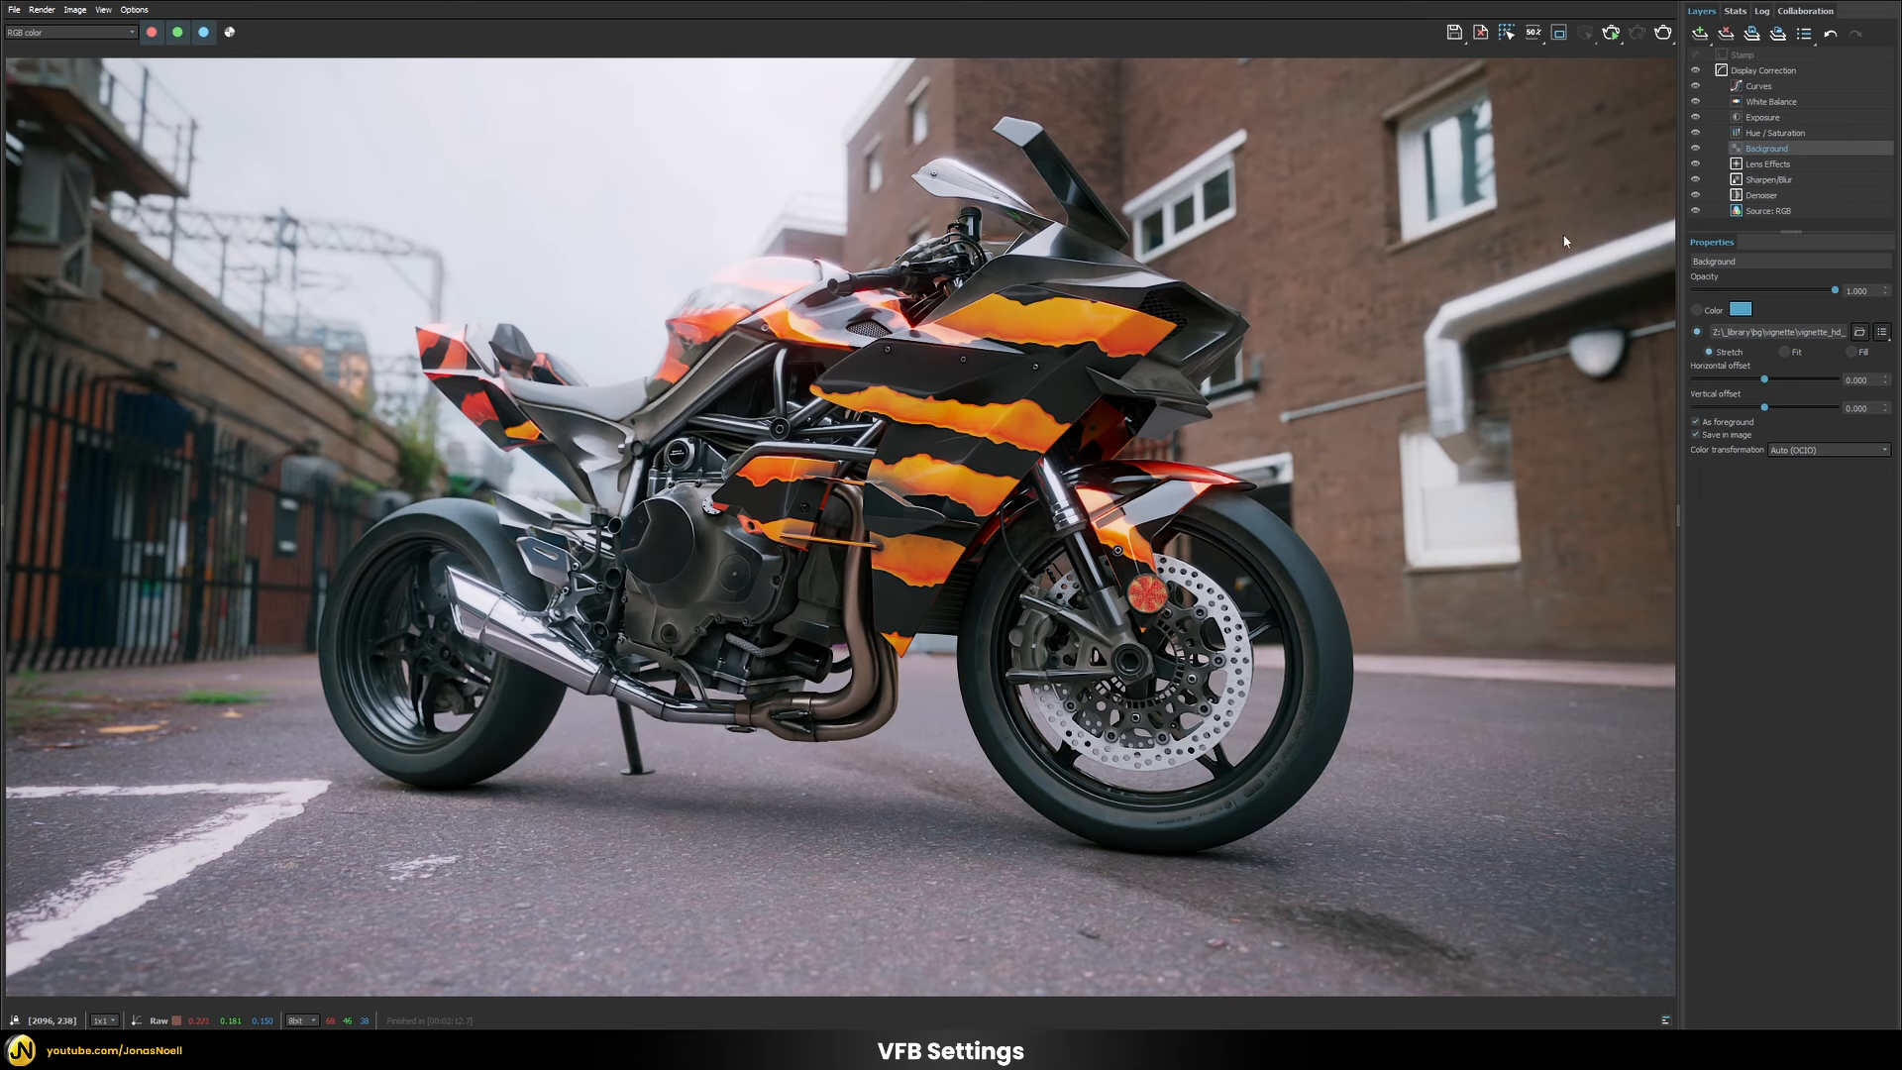
shift+click(1758, 86)
click(1696, 88)
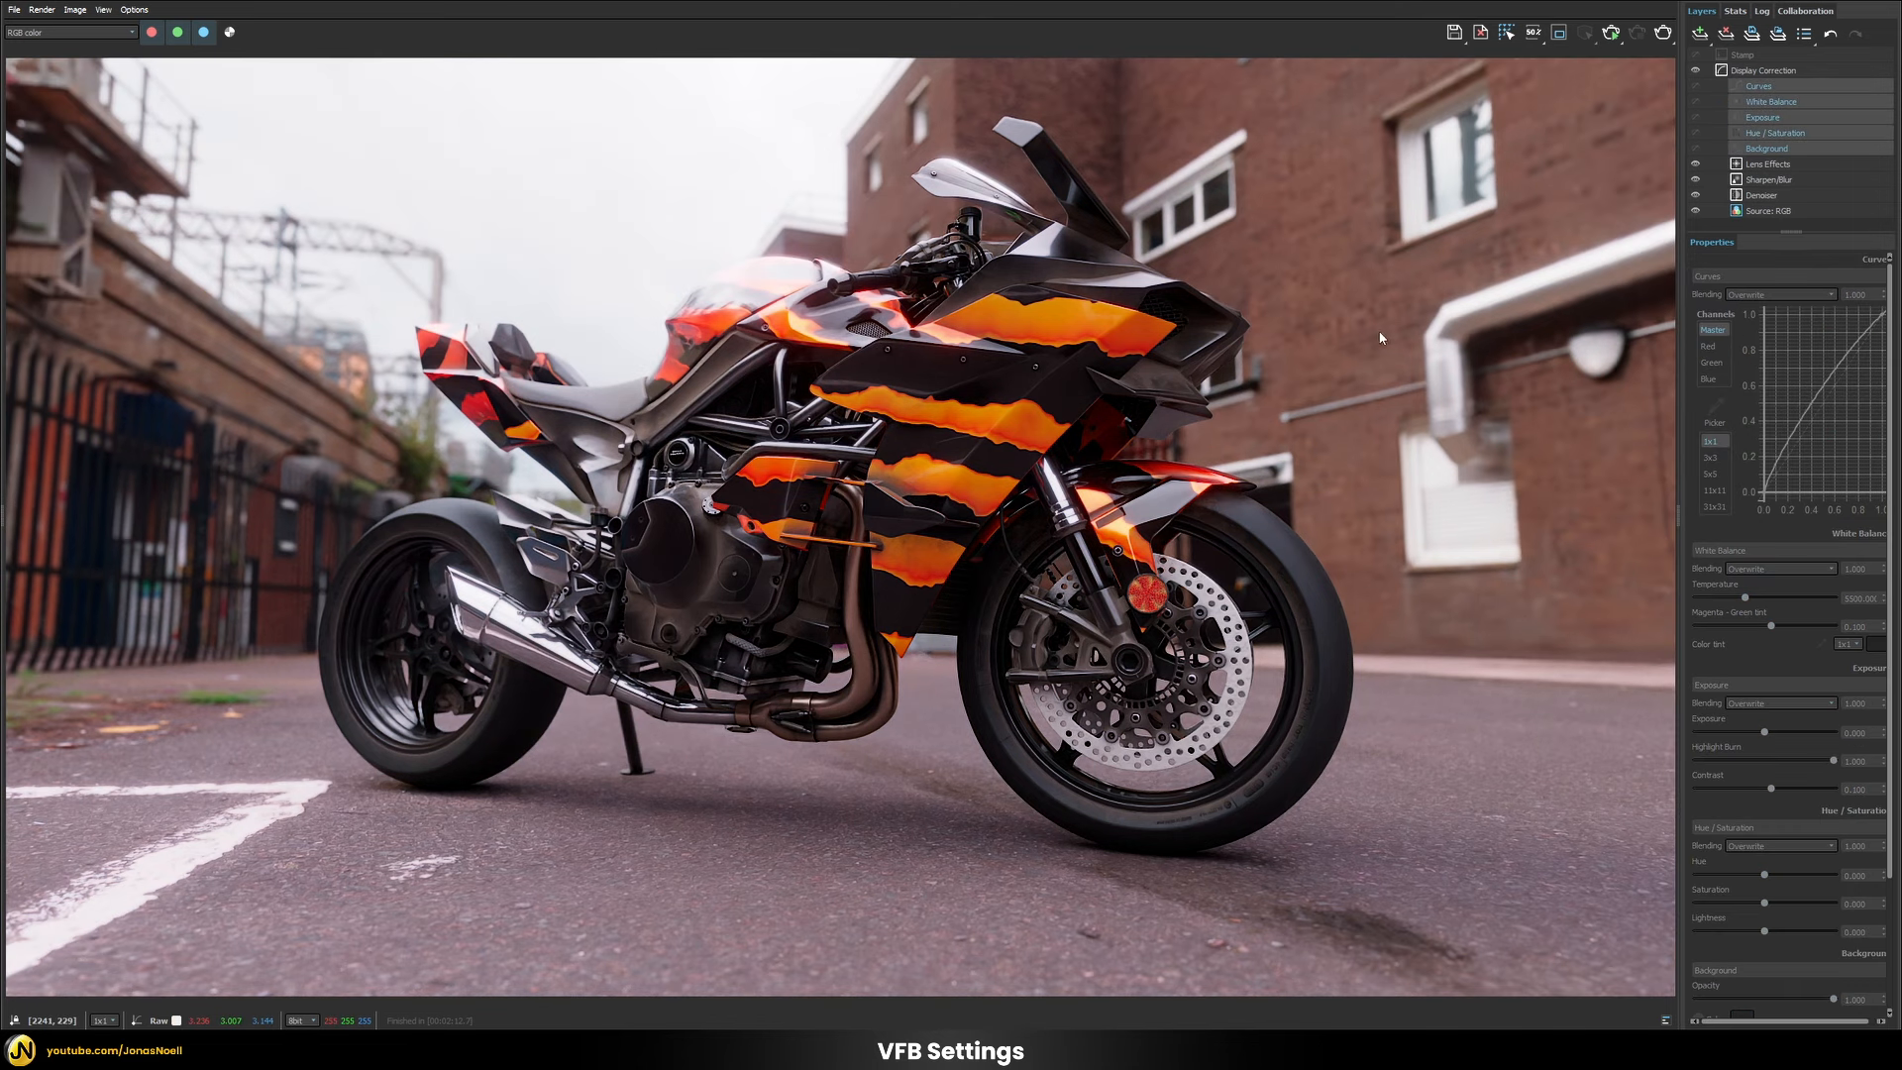
Compare the render with only the Background vignette layer switched on and off, leaving it on.
click(1823, 148)
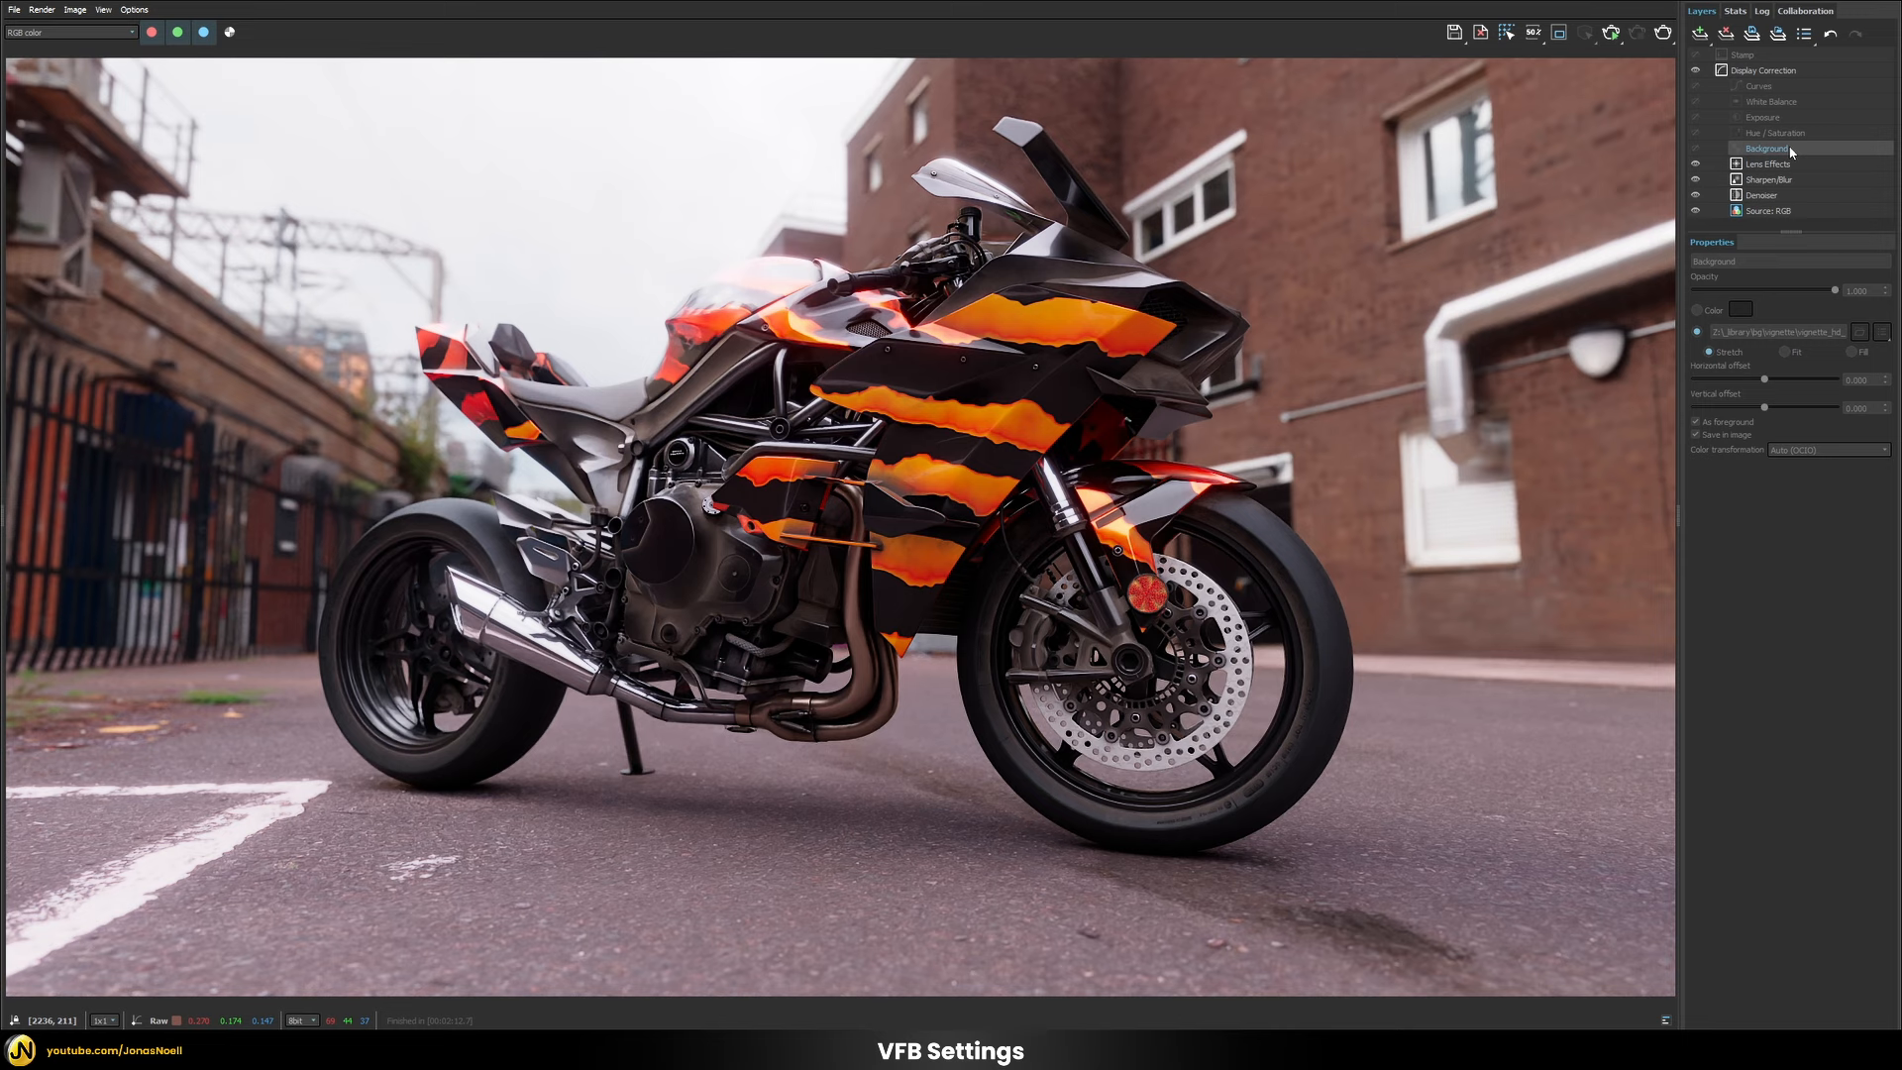
click(1695, 148)
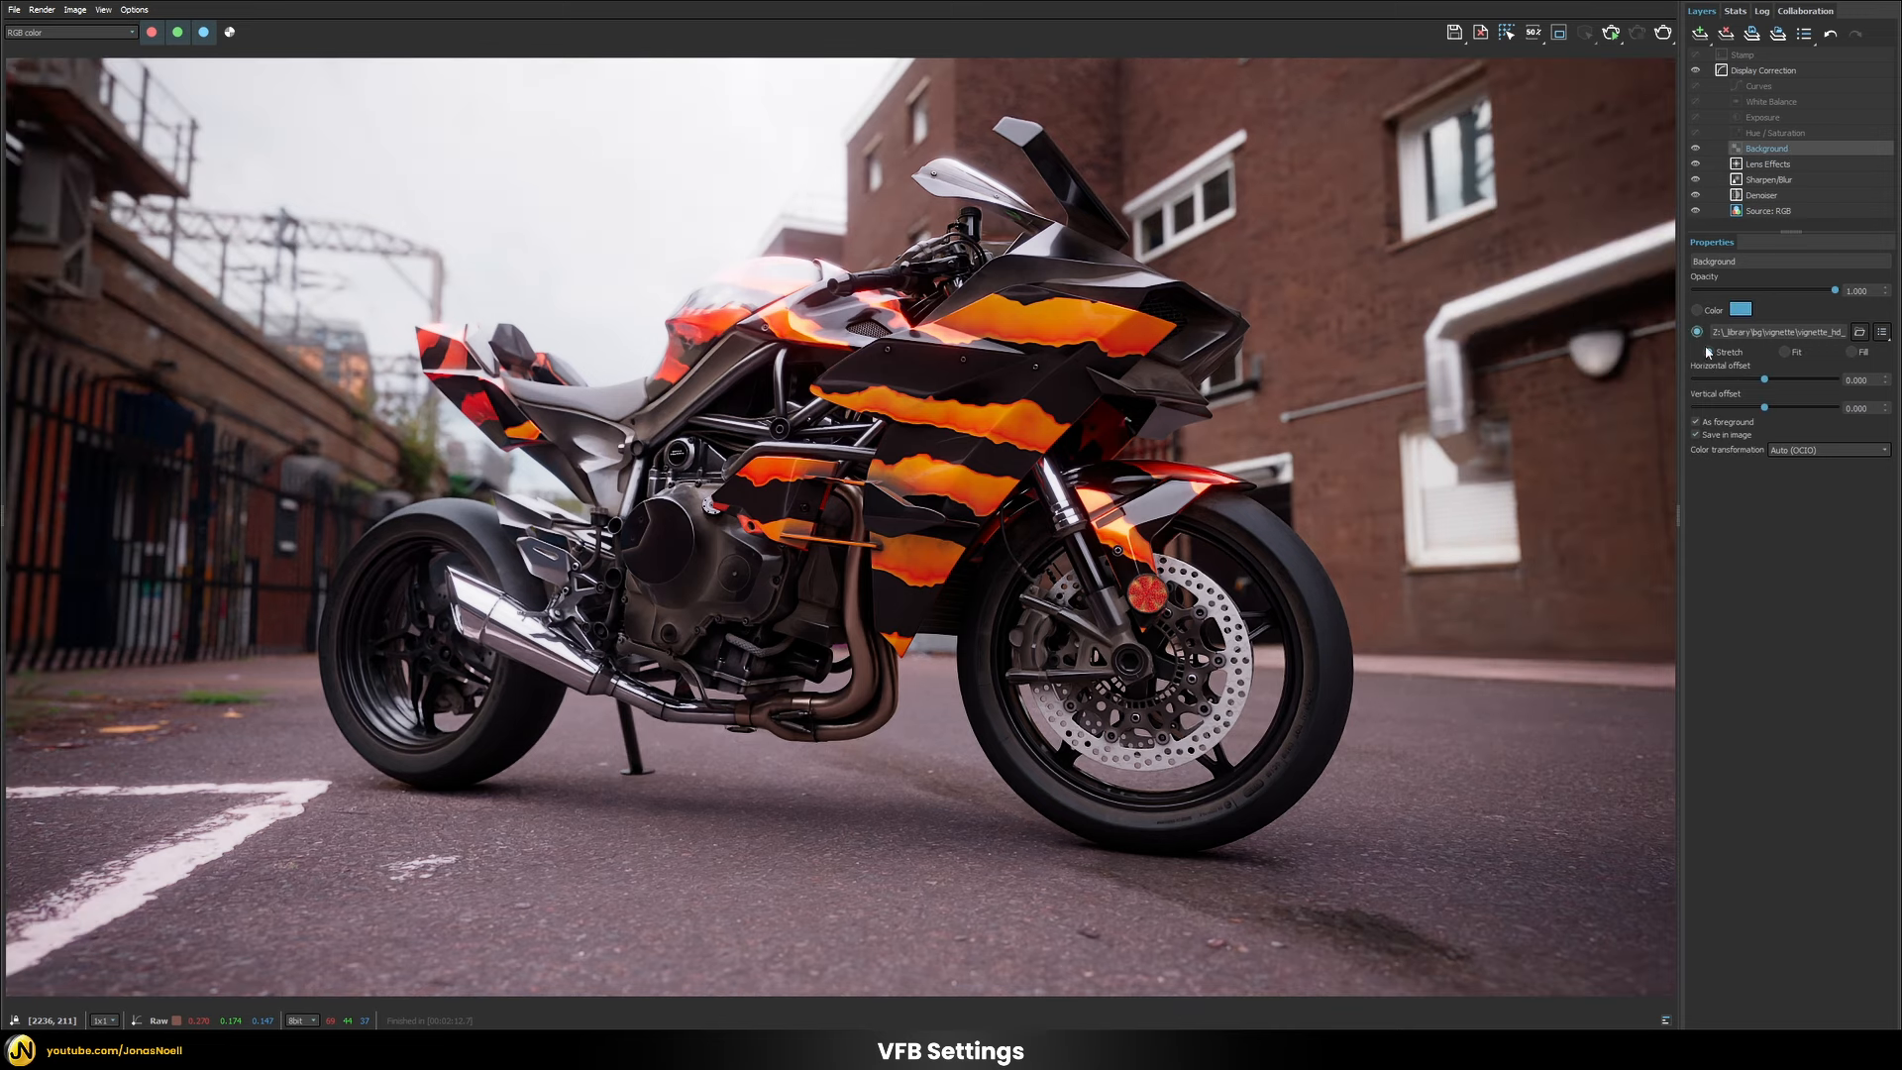
click(1695, 150)
click(1695, 151)
click(1695, 151)
click(1695, 150)
Examine the list of render channels in the frame buffer while keeping RGB color displayed.
click(79, 32)
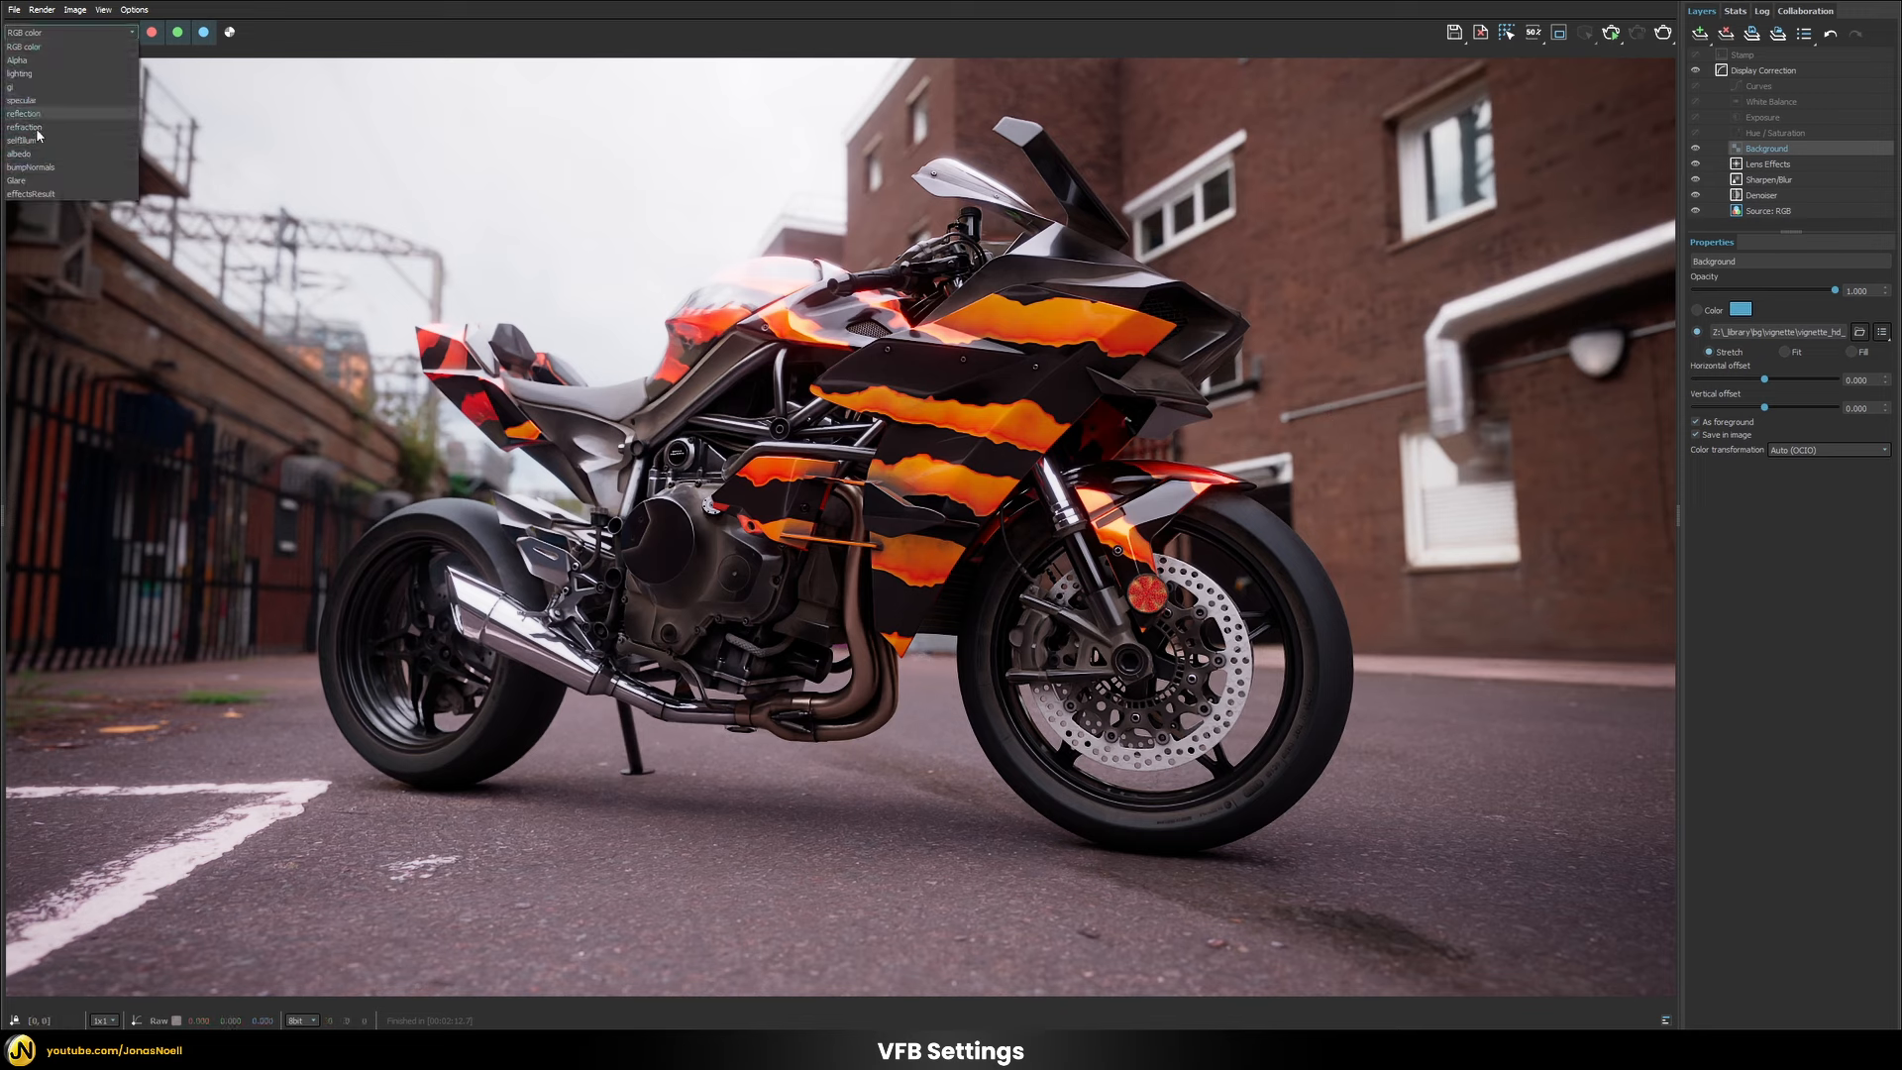
click(535, 151)
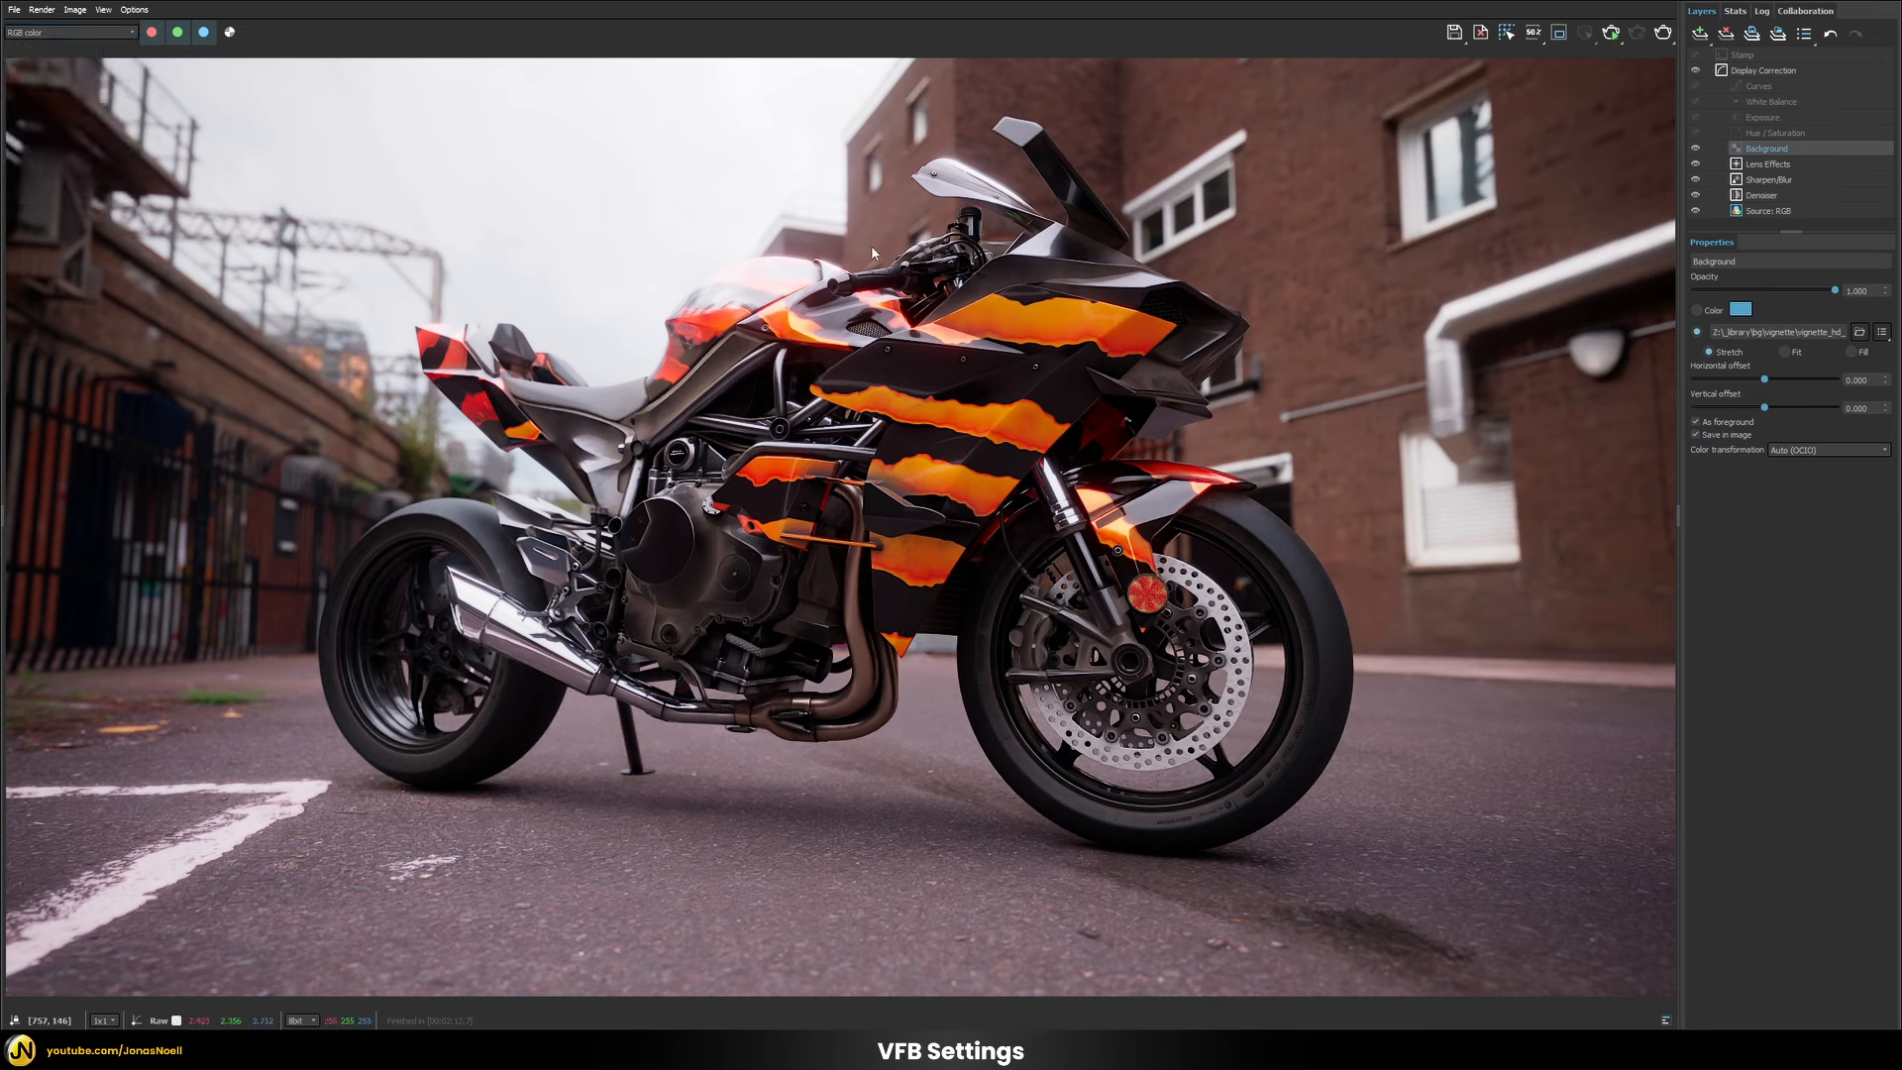
click(69, 31)
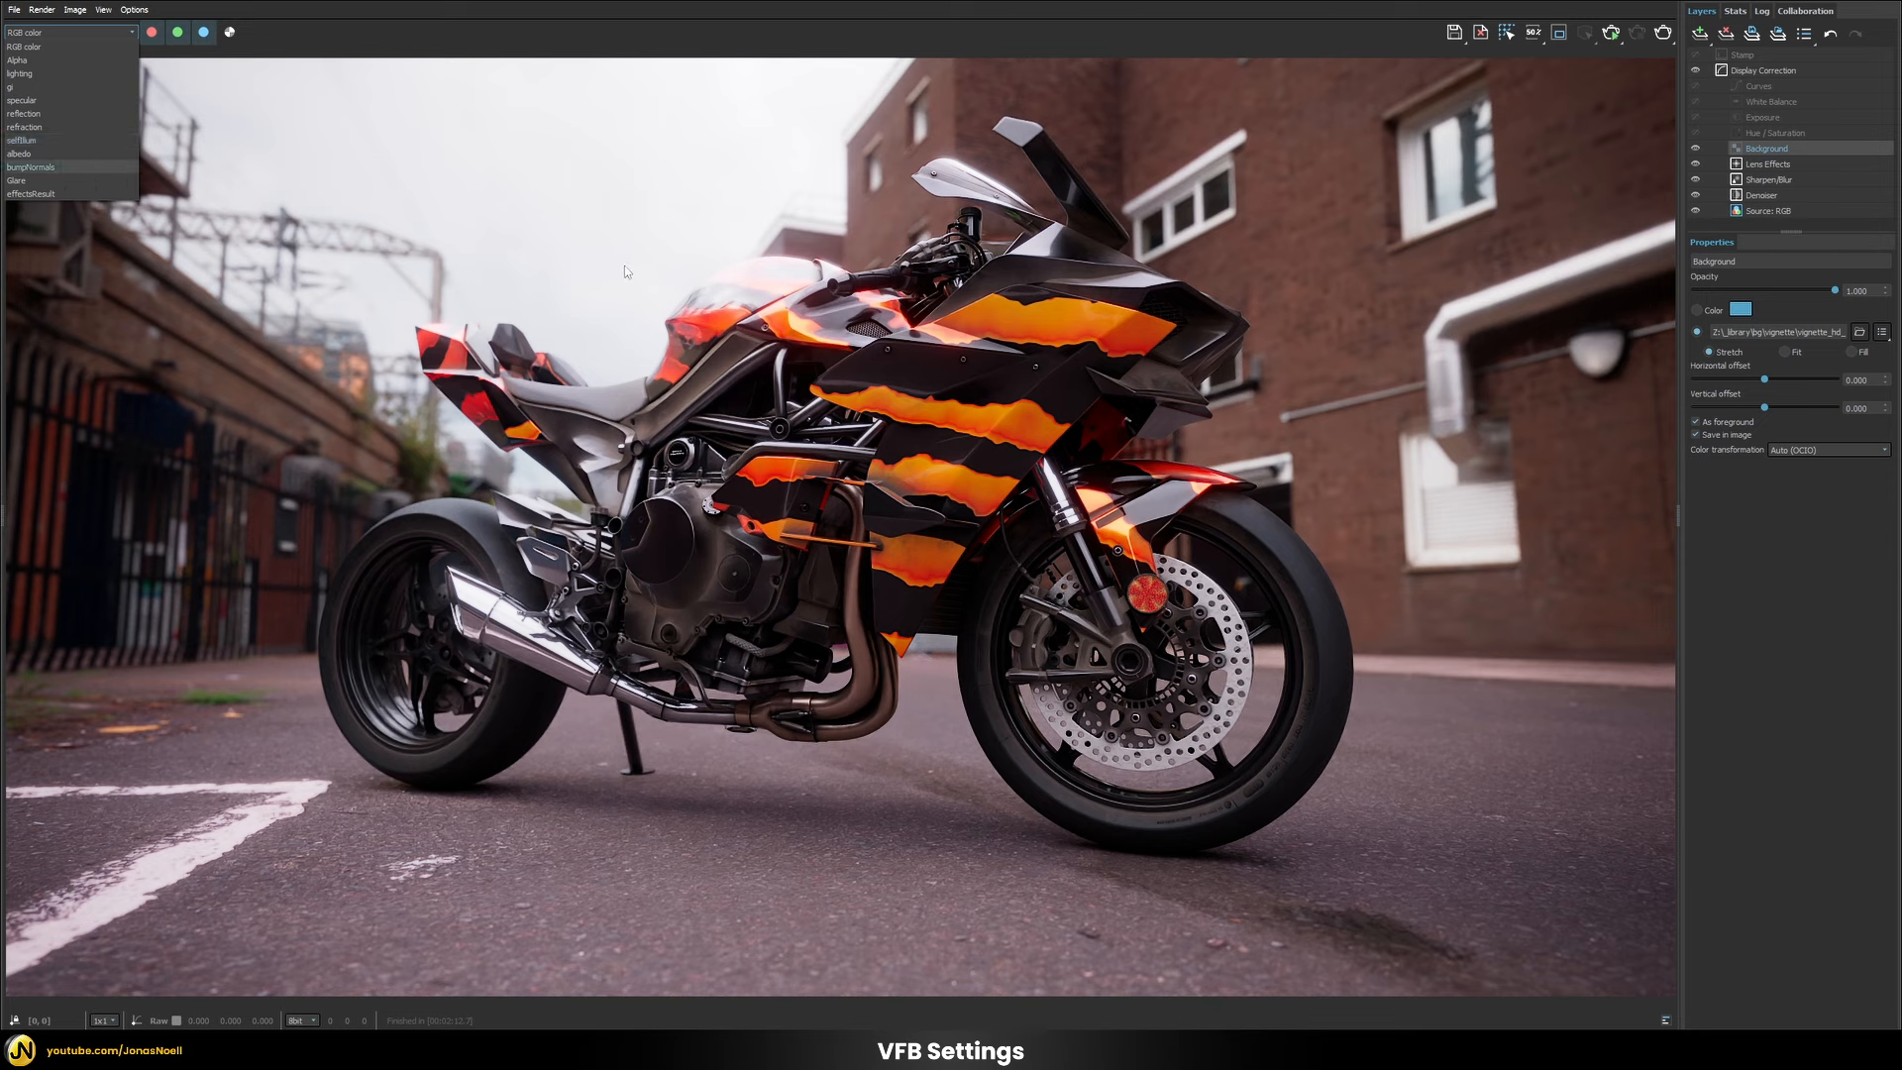
click(705, 277)
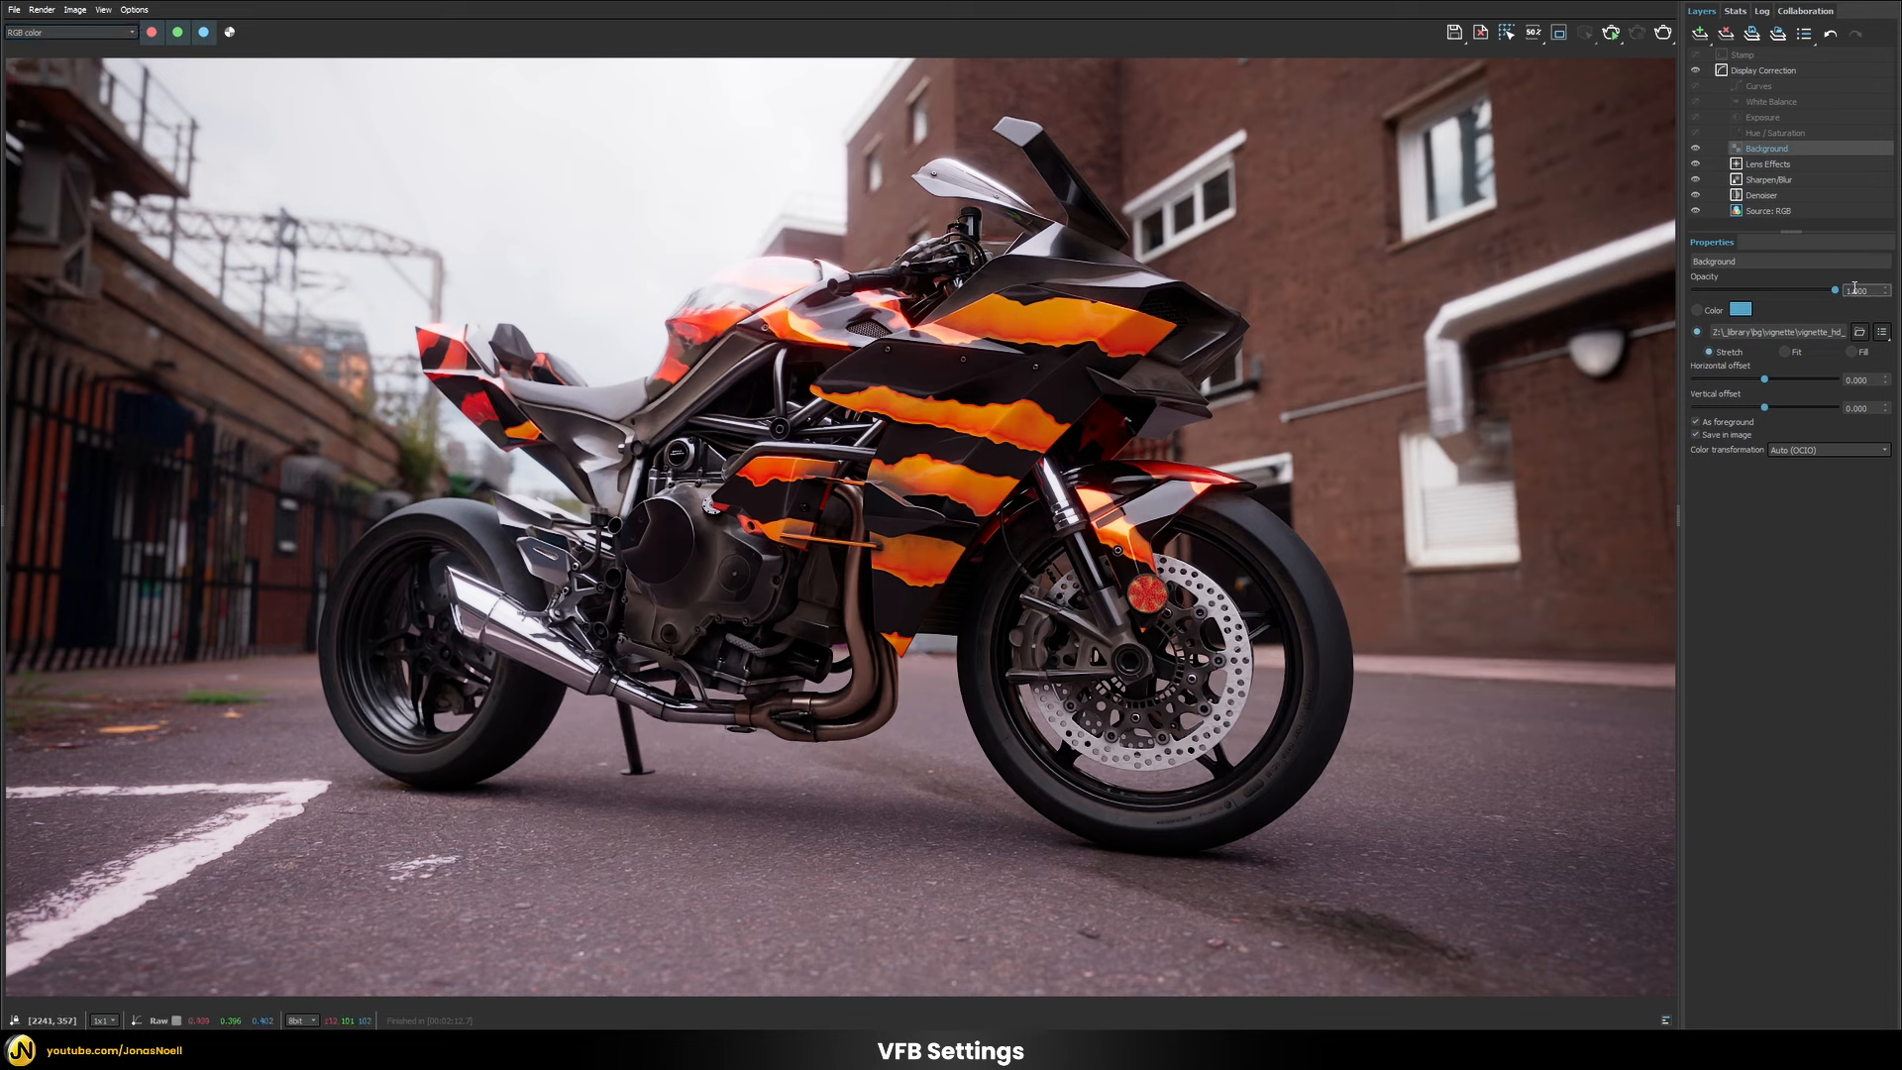
click(81, 36)
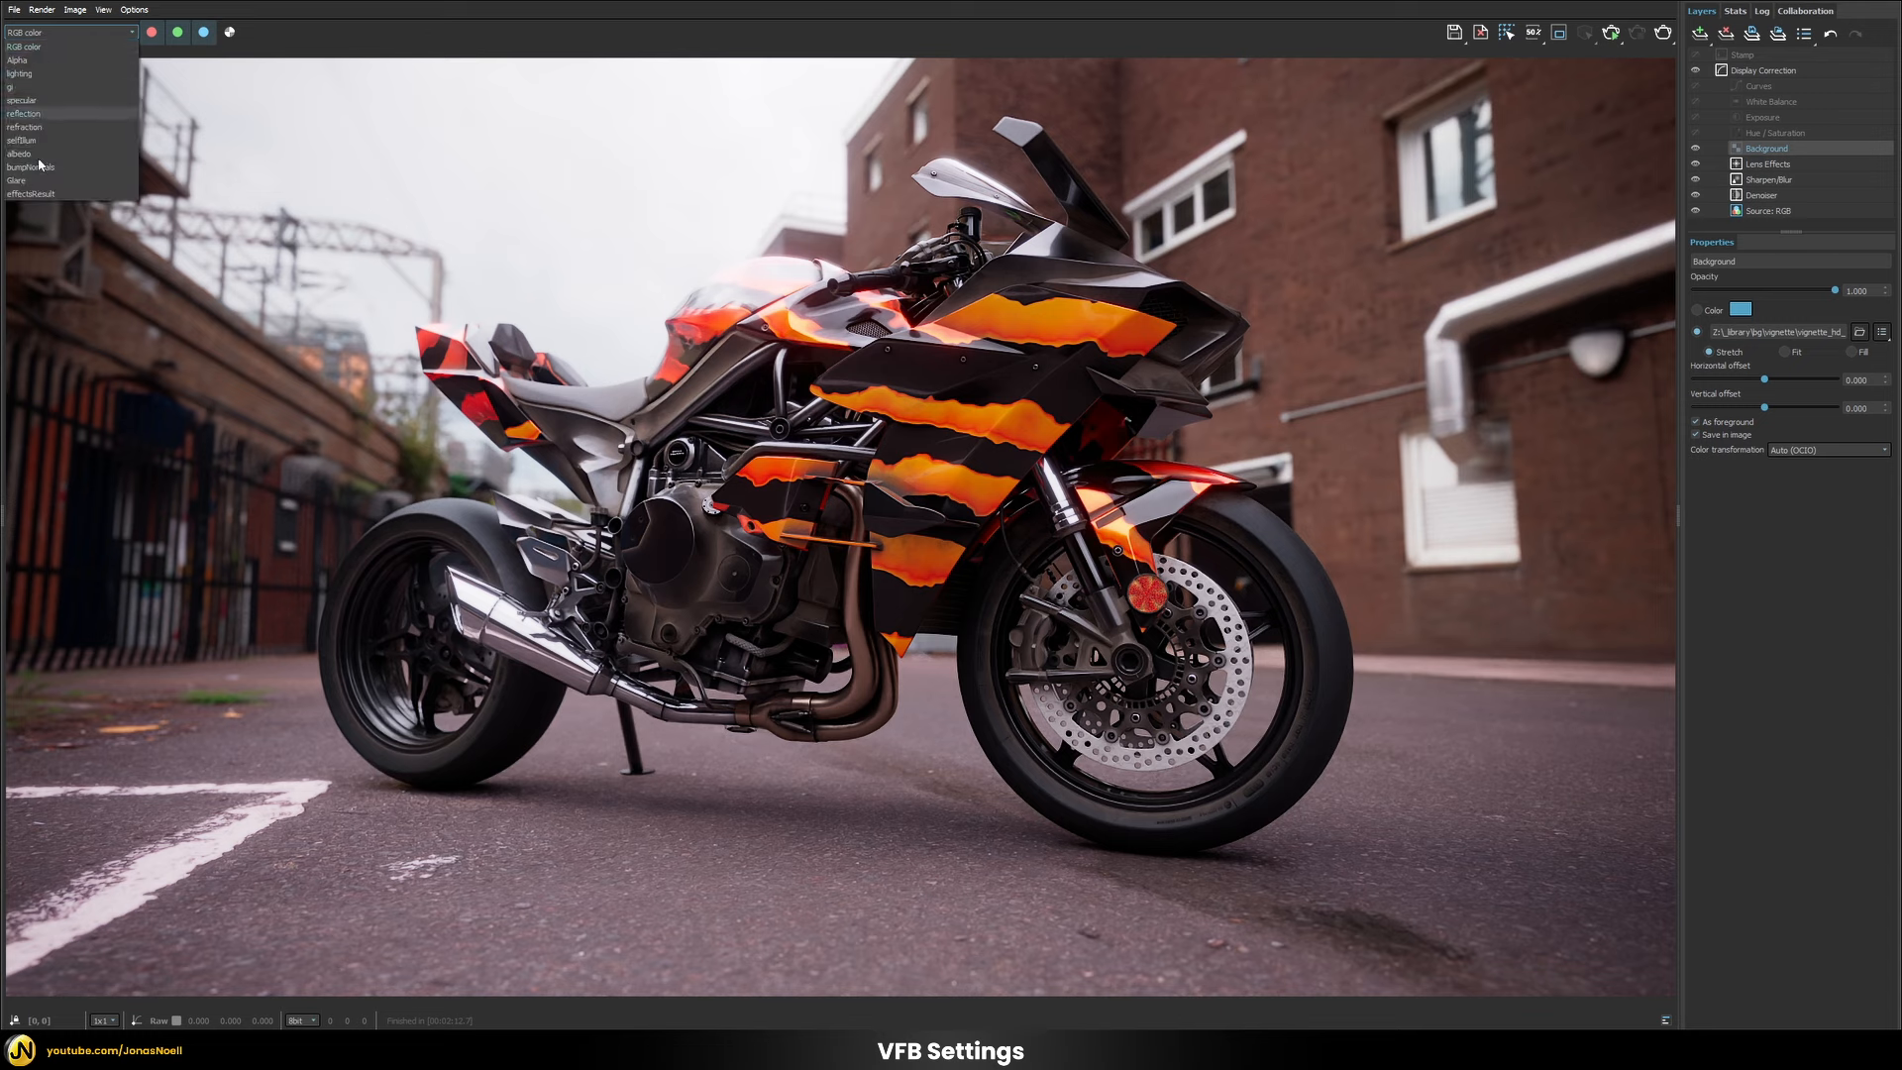
click(210, 73)
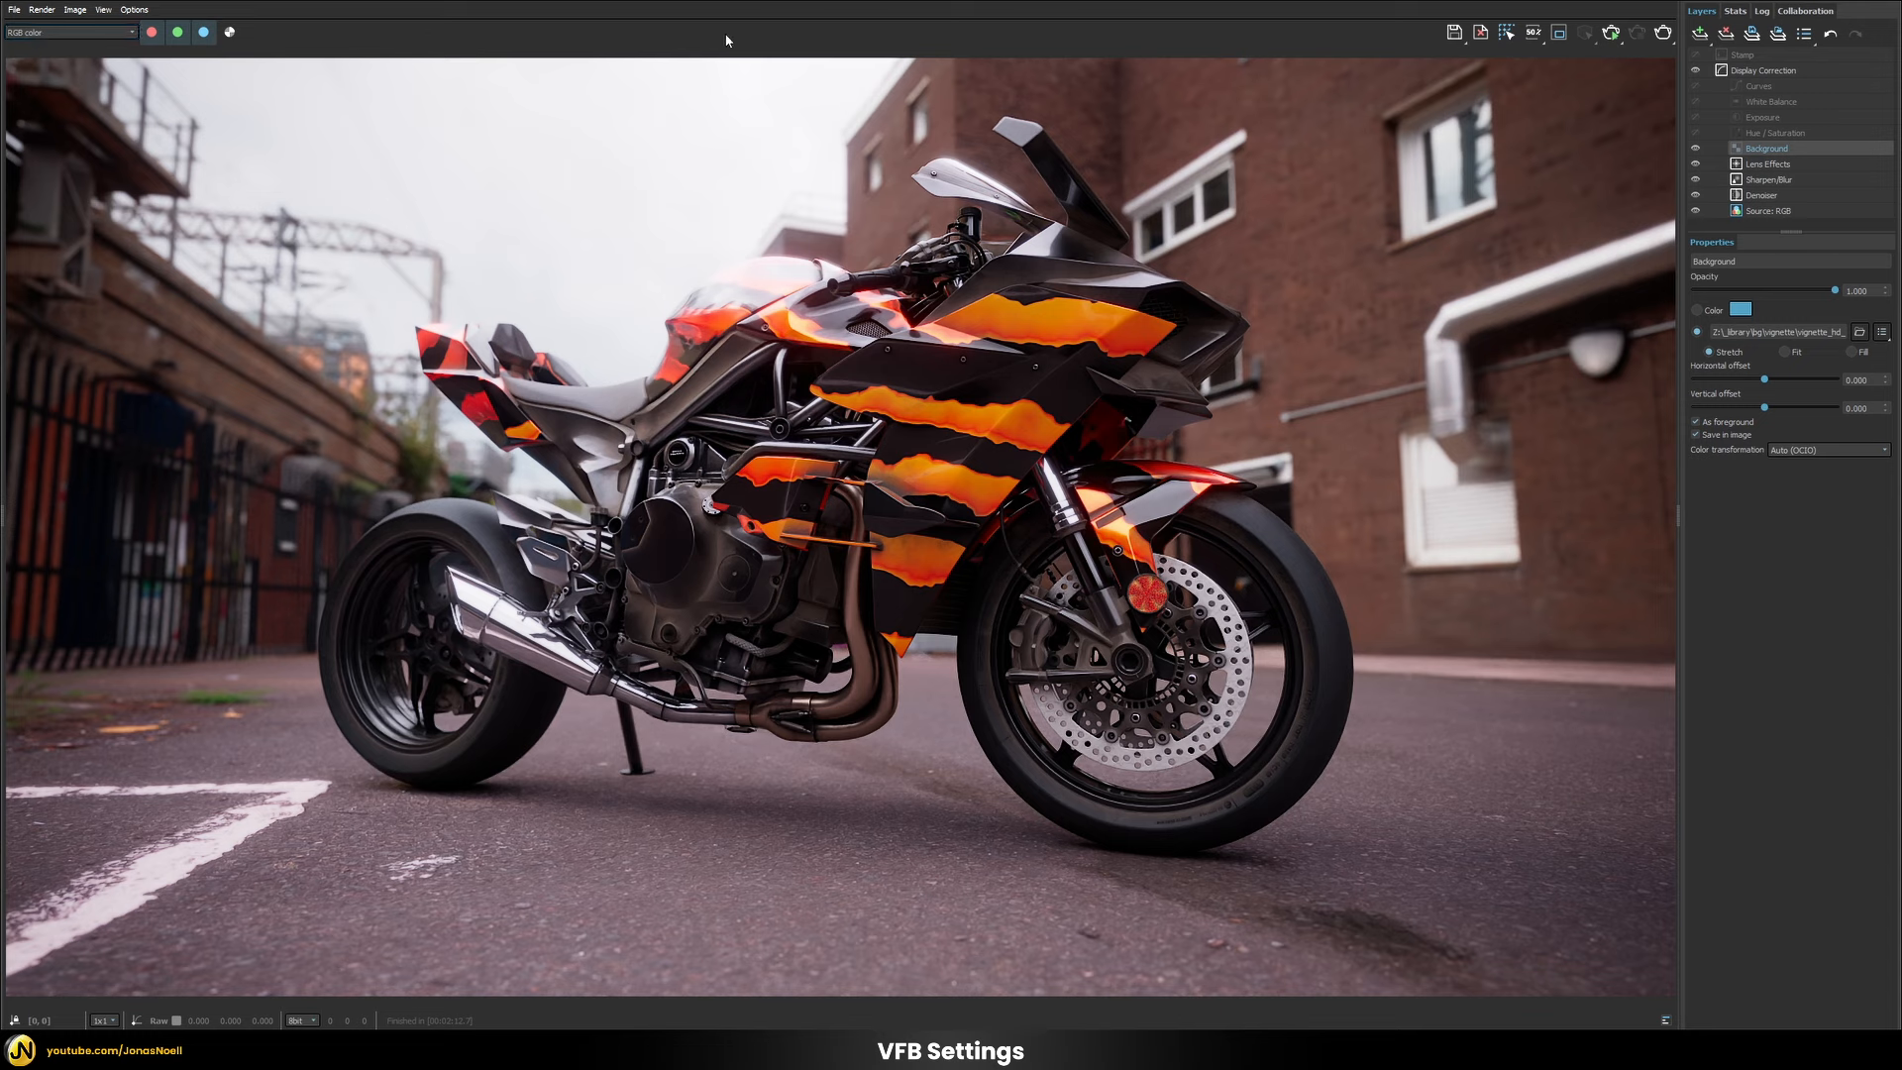
Switch on the Hue/Saturation, Exposure, White Balance and Curves layers one by one.
click(1695, 133)
click(1696, 117)
click(1695, 101)
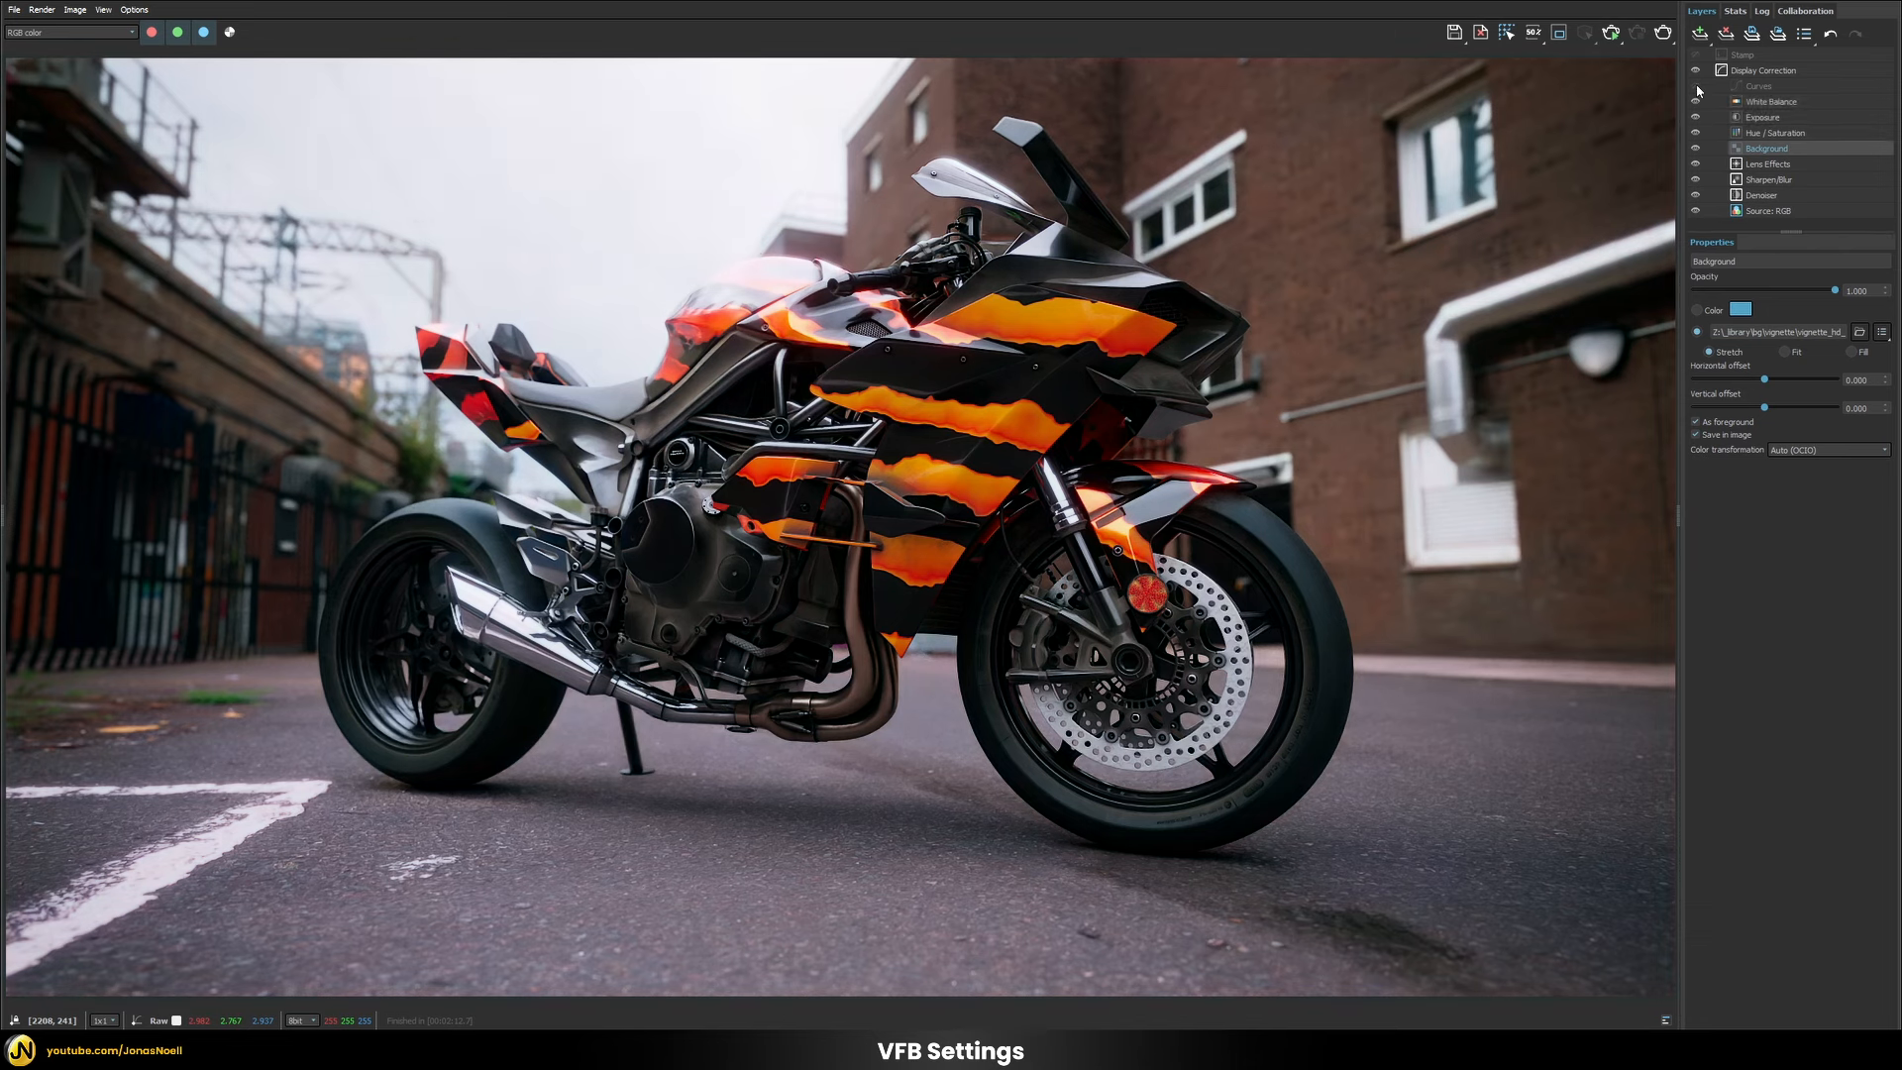
click(1696, 87)
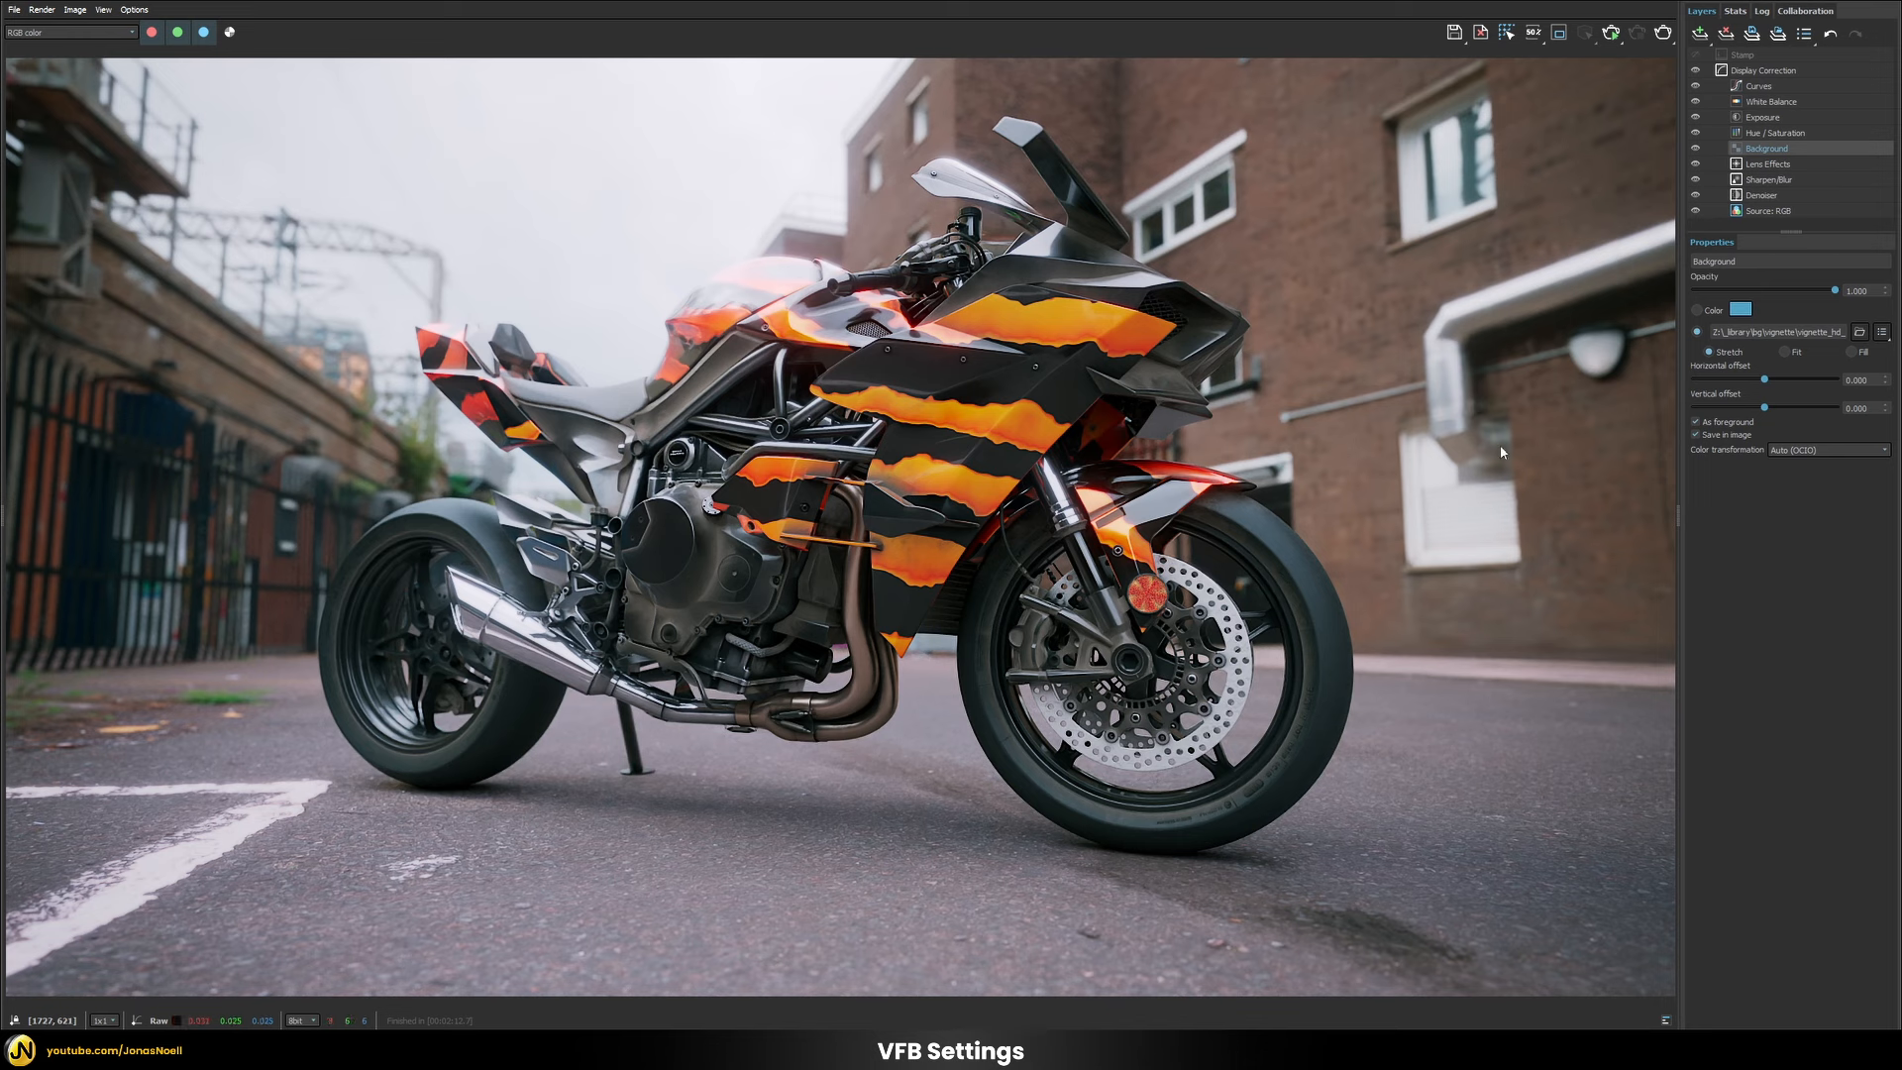
Show the Lens Effects settings and compare the render with that layer switched off and on.
click(1768, 165)
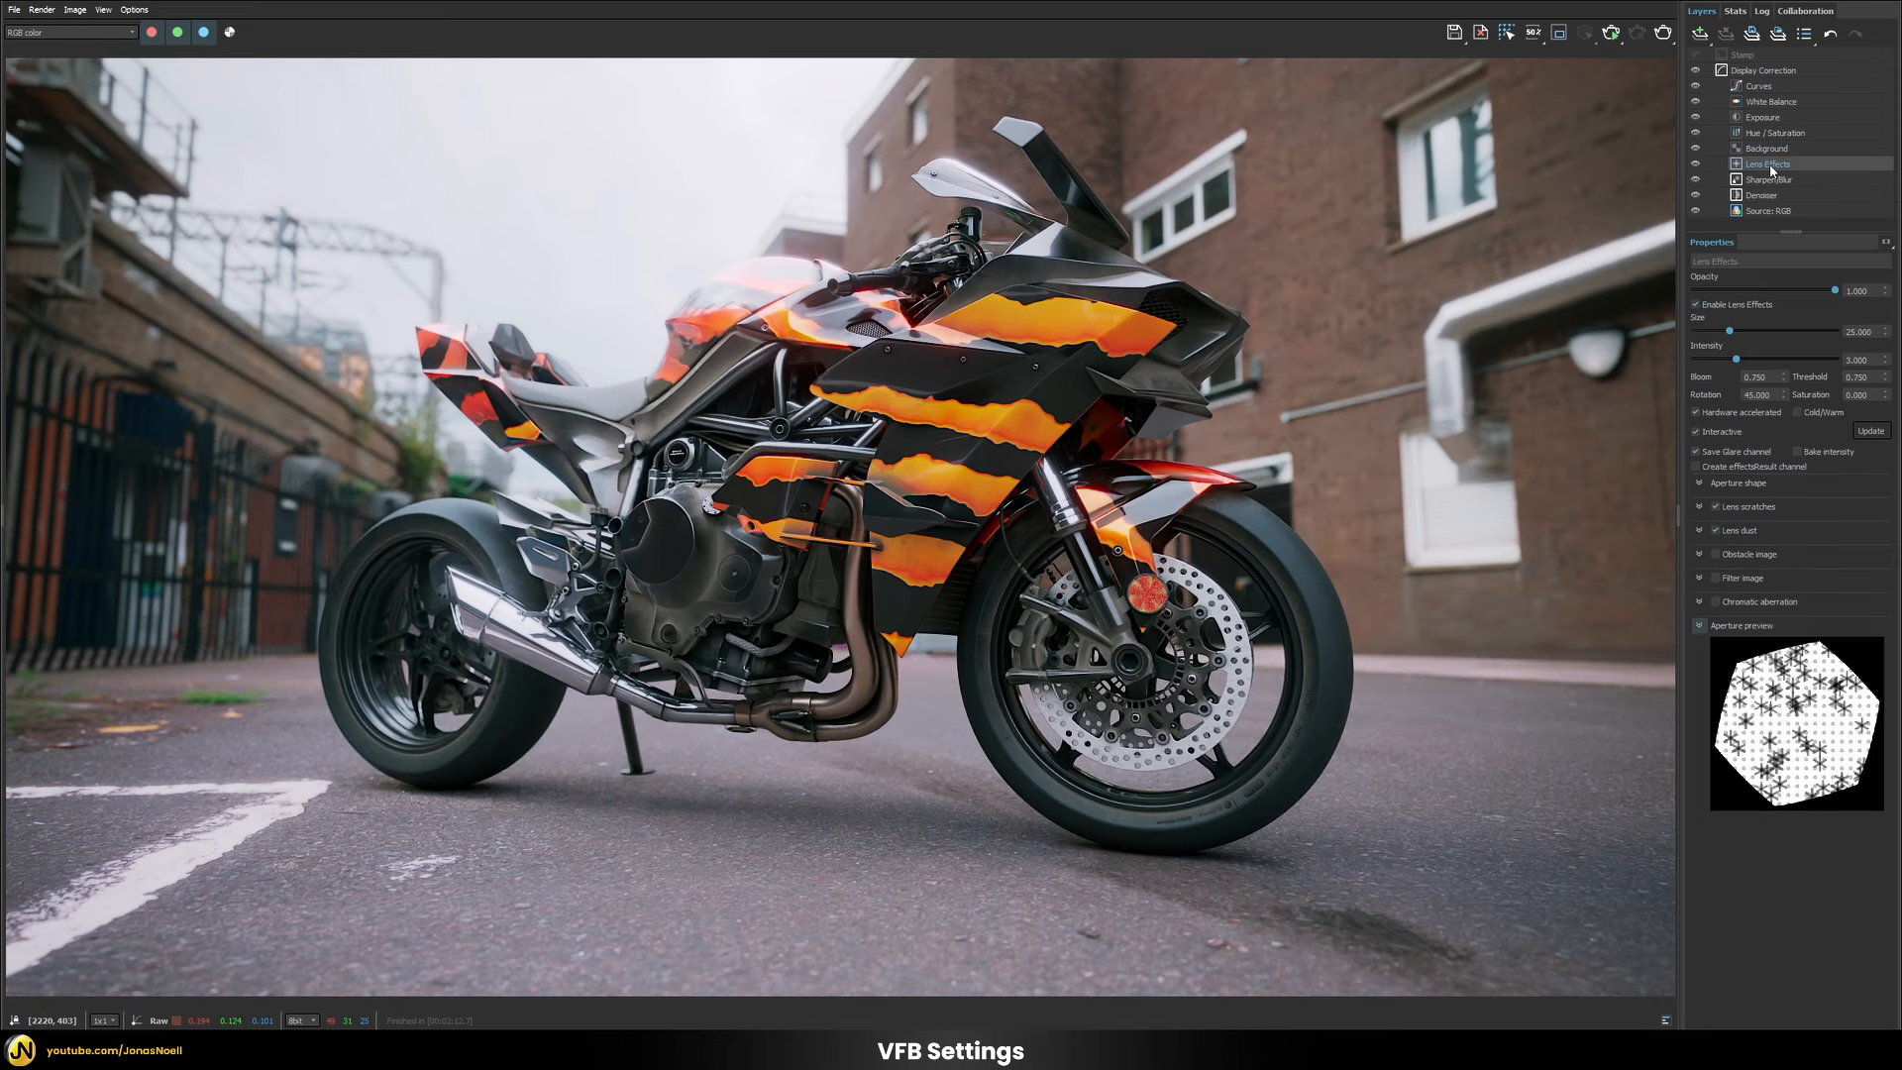
click(1696, 166)
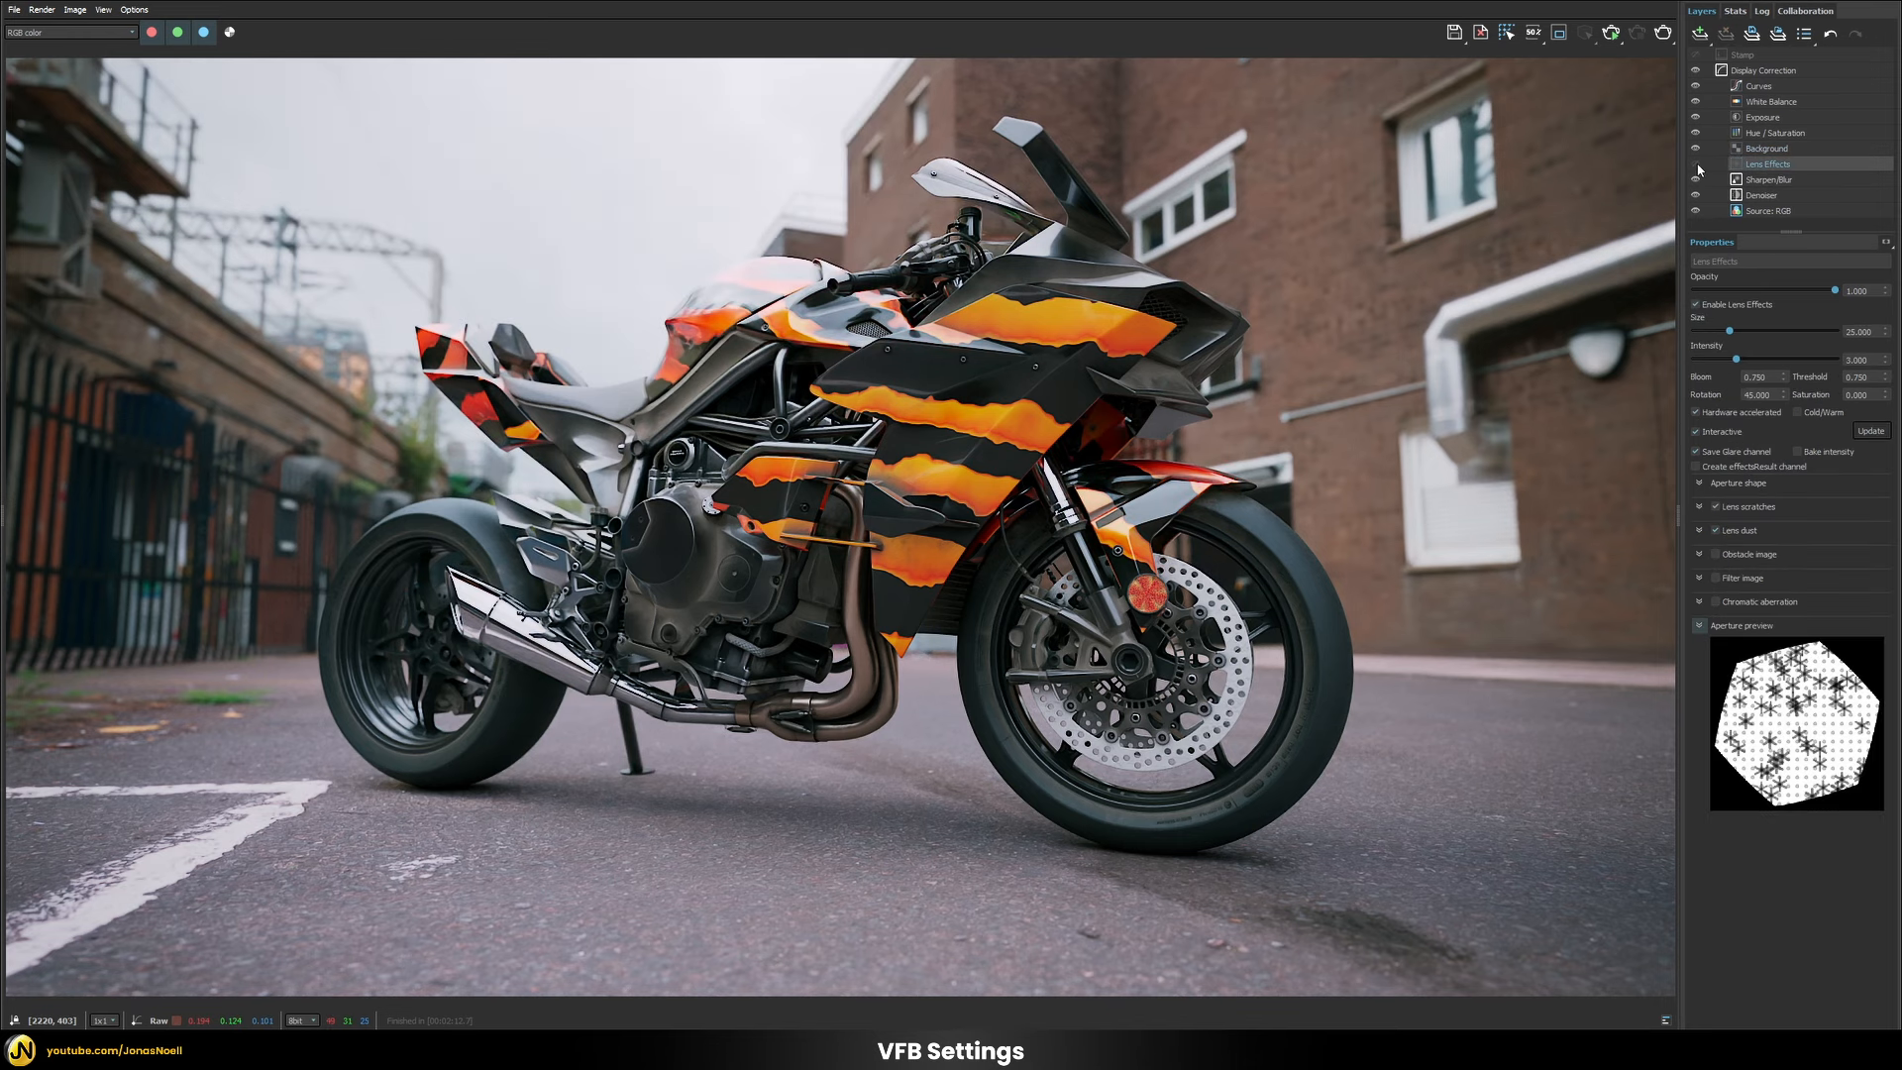
click(1696, 166)
click(1696, 166)
click(1695, 166)
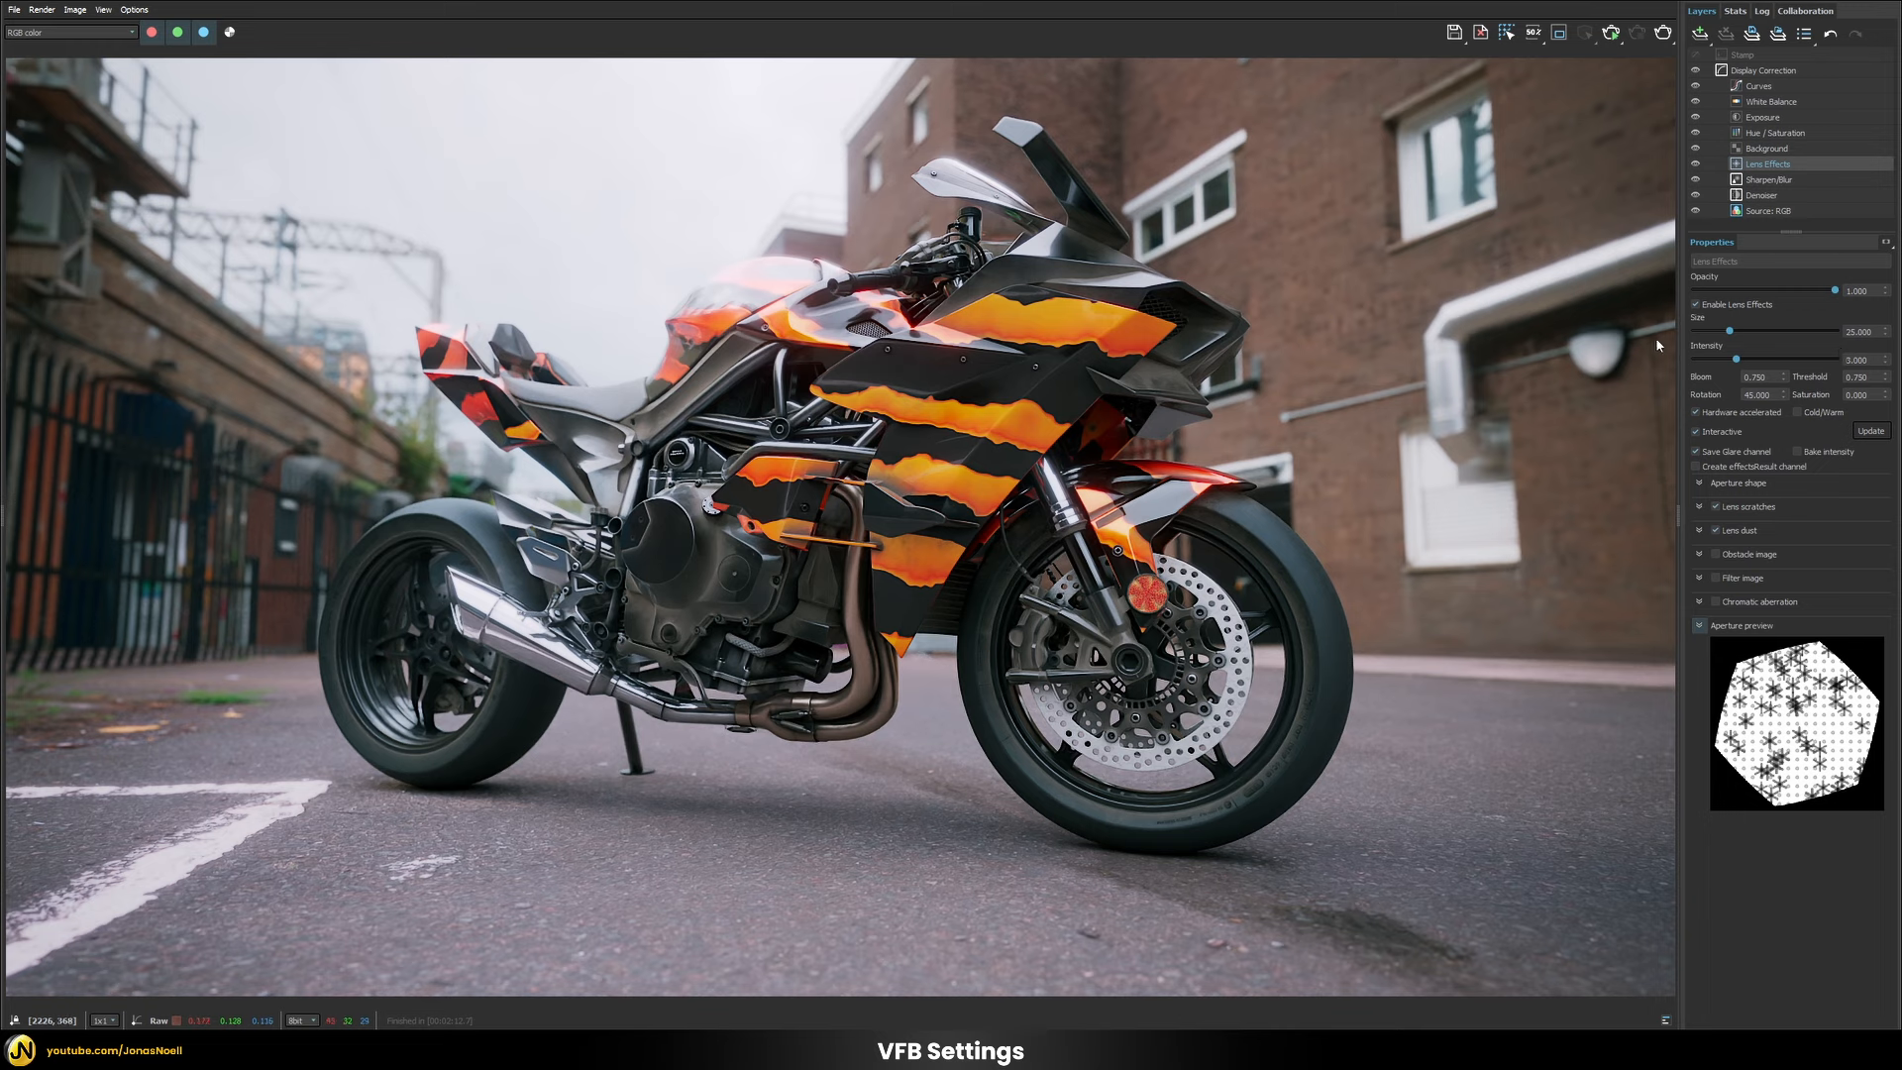
Try a Lens Effects intensity of 1 and return it to 3.
double_click(1861, 358)
text(1)
key(Return)
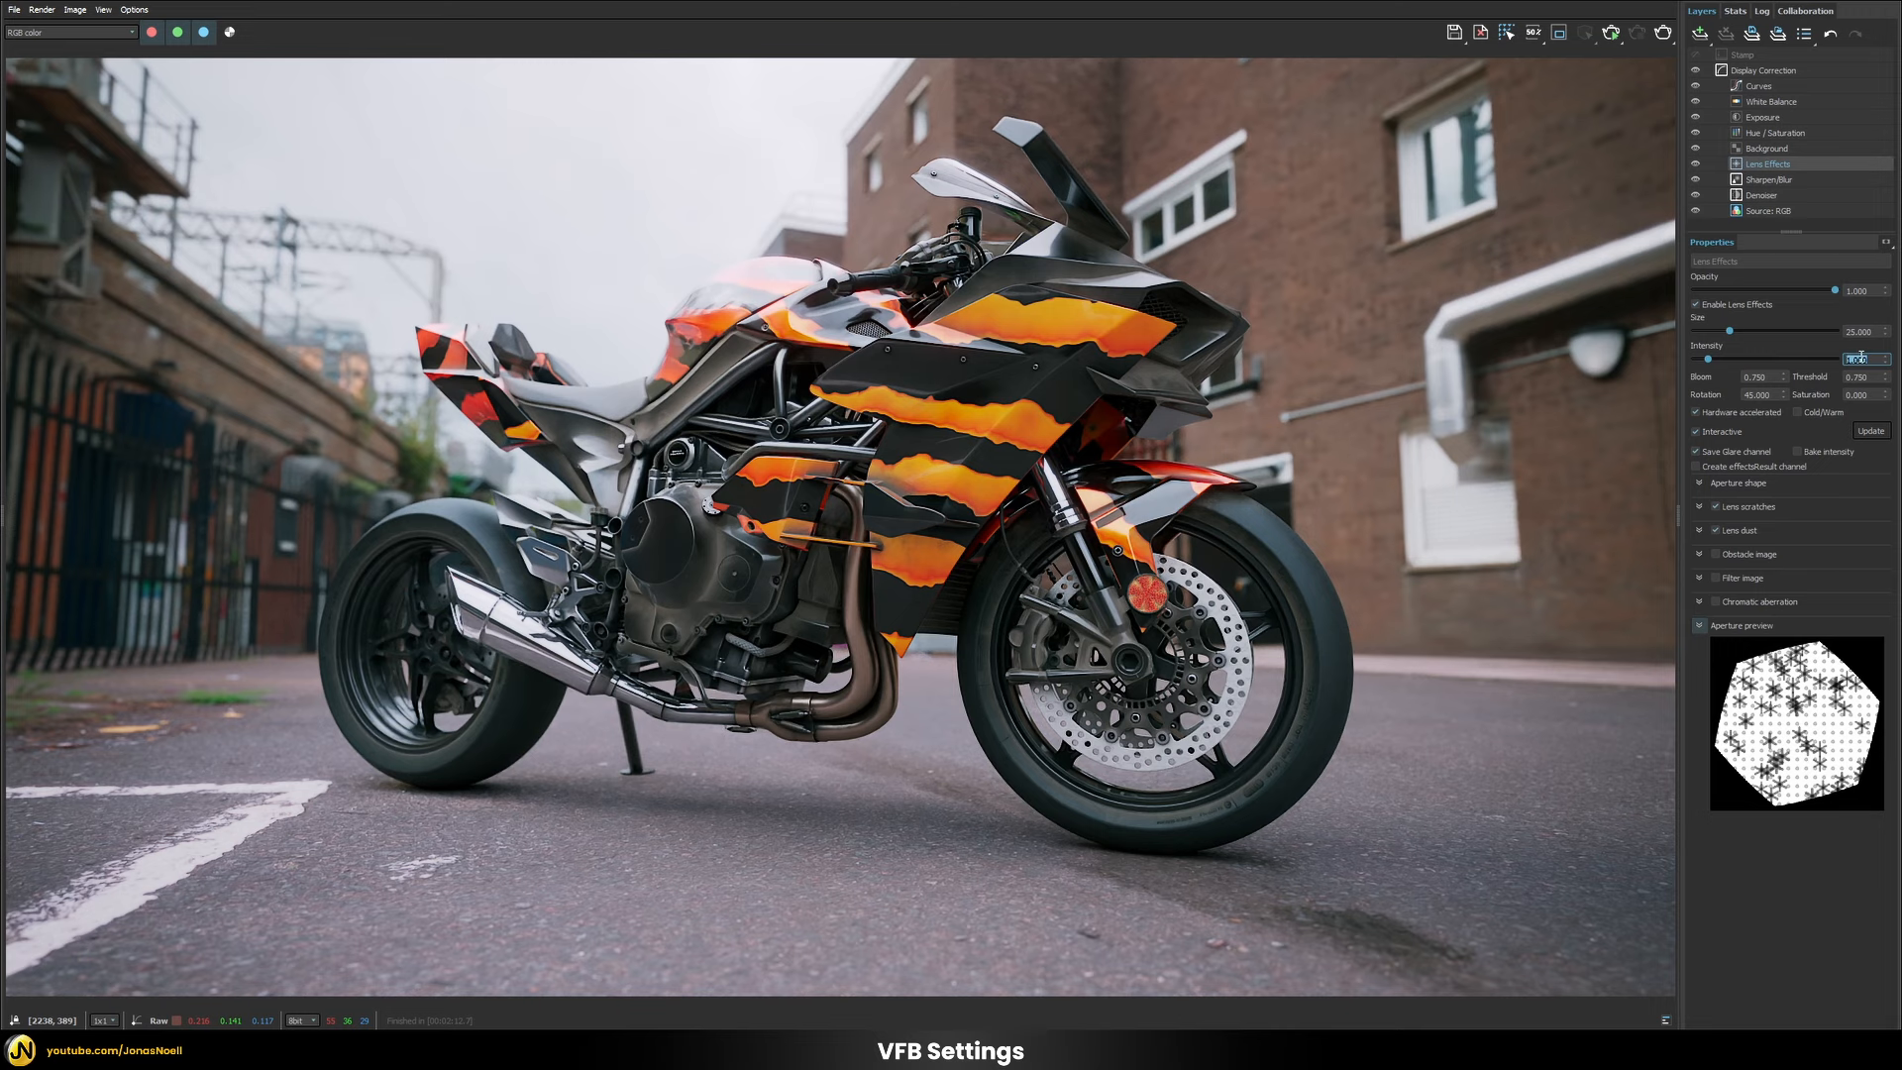
text(3)
key(Return)
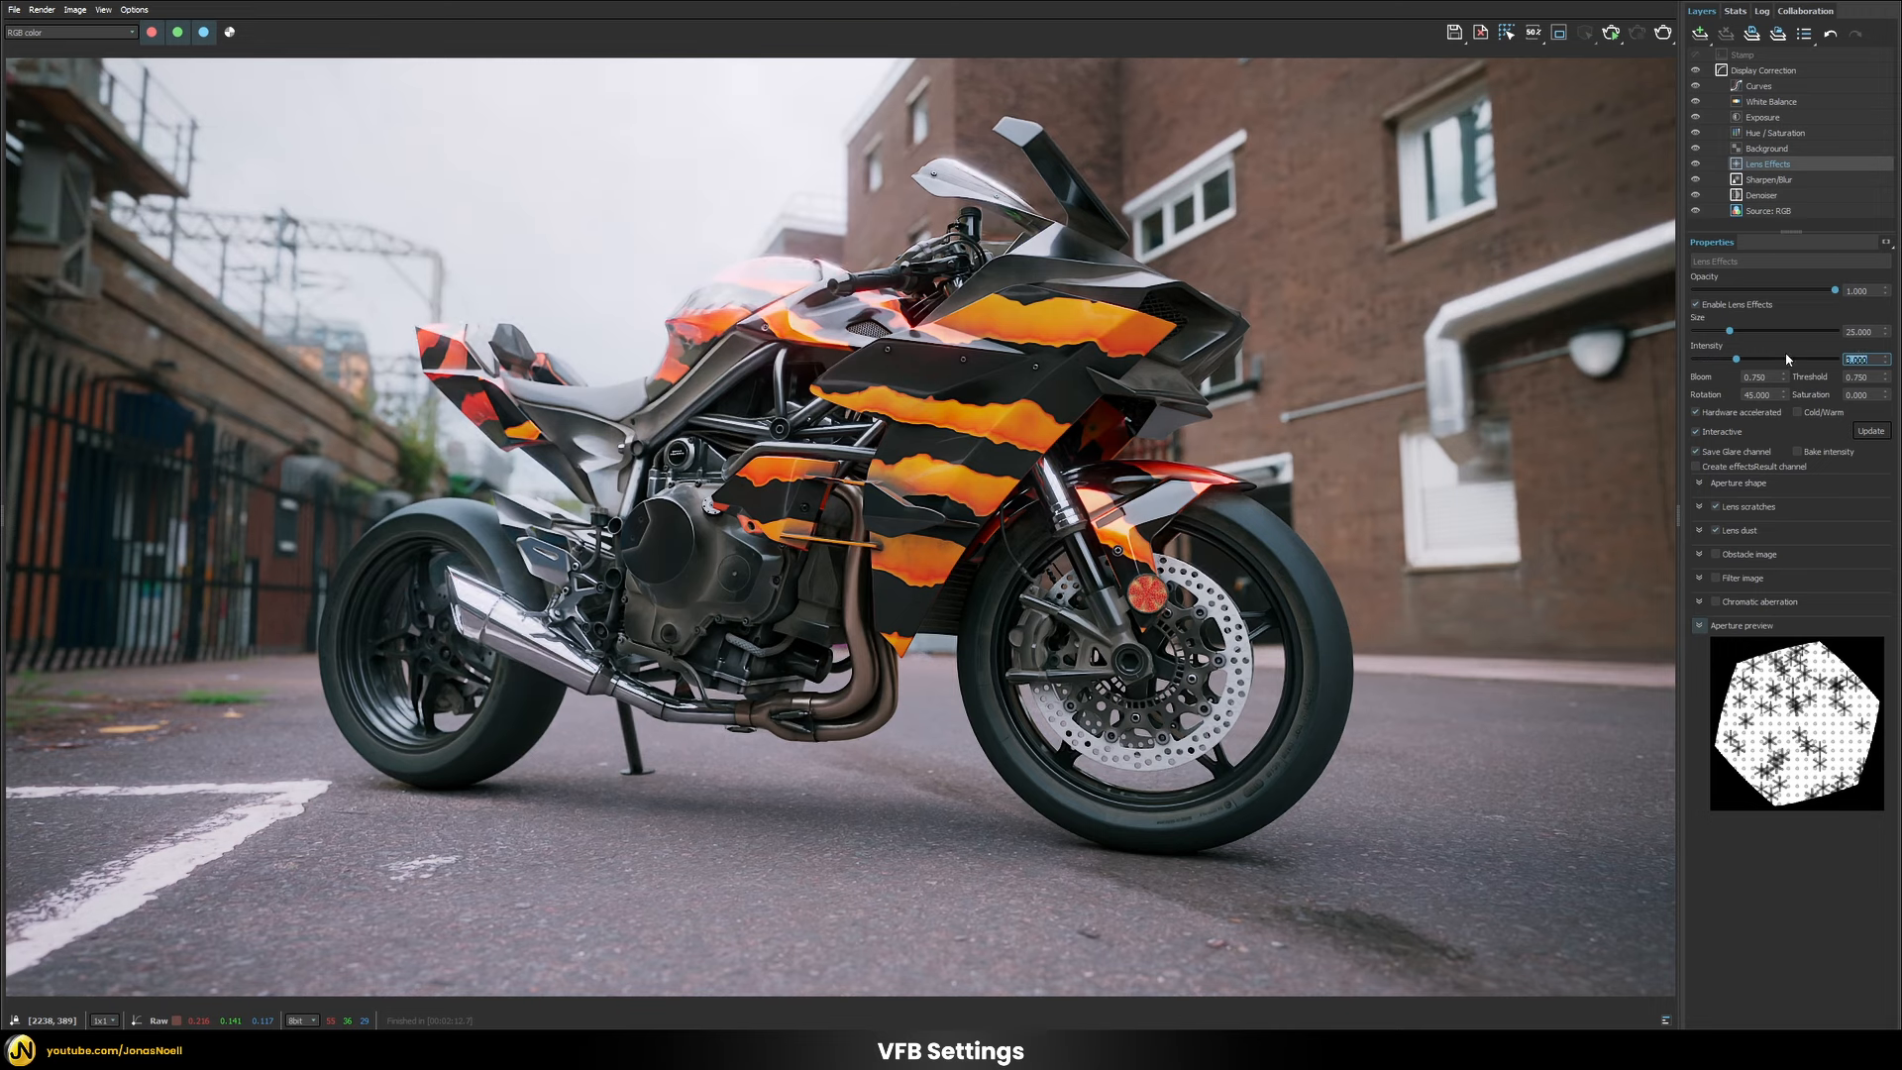
click(1740, 879)
Compare the front fairing up close with the Sharpen/Blur layer switched off and on, leaving it on.
click(1794, 188)
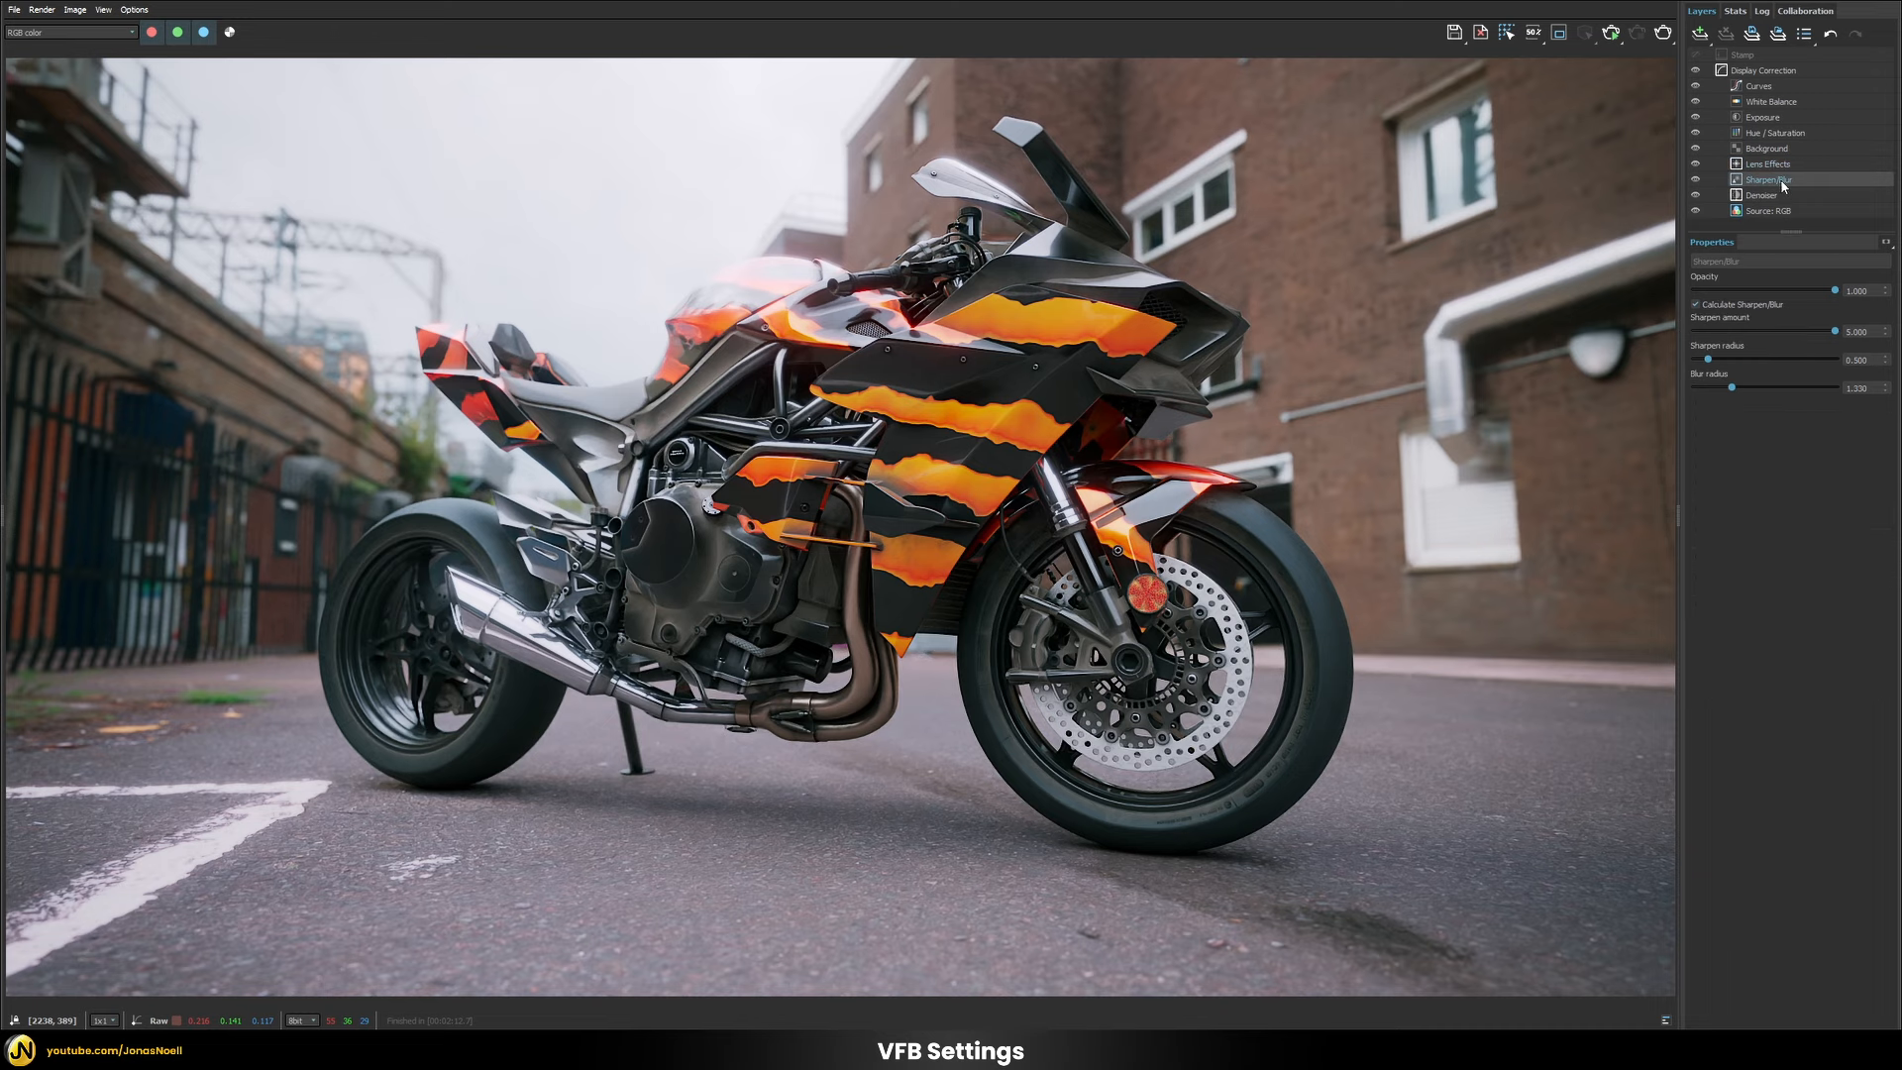
scroll(1221, 381, up, 3)
scroll(1220, 381, up, 4)
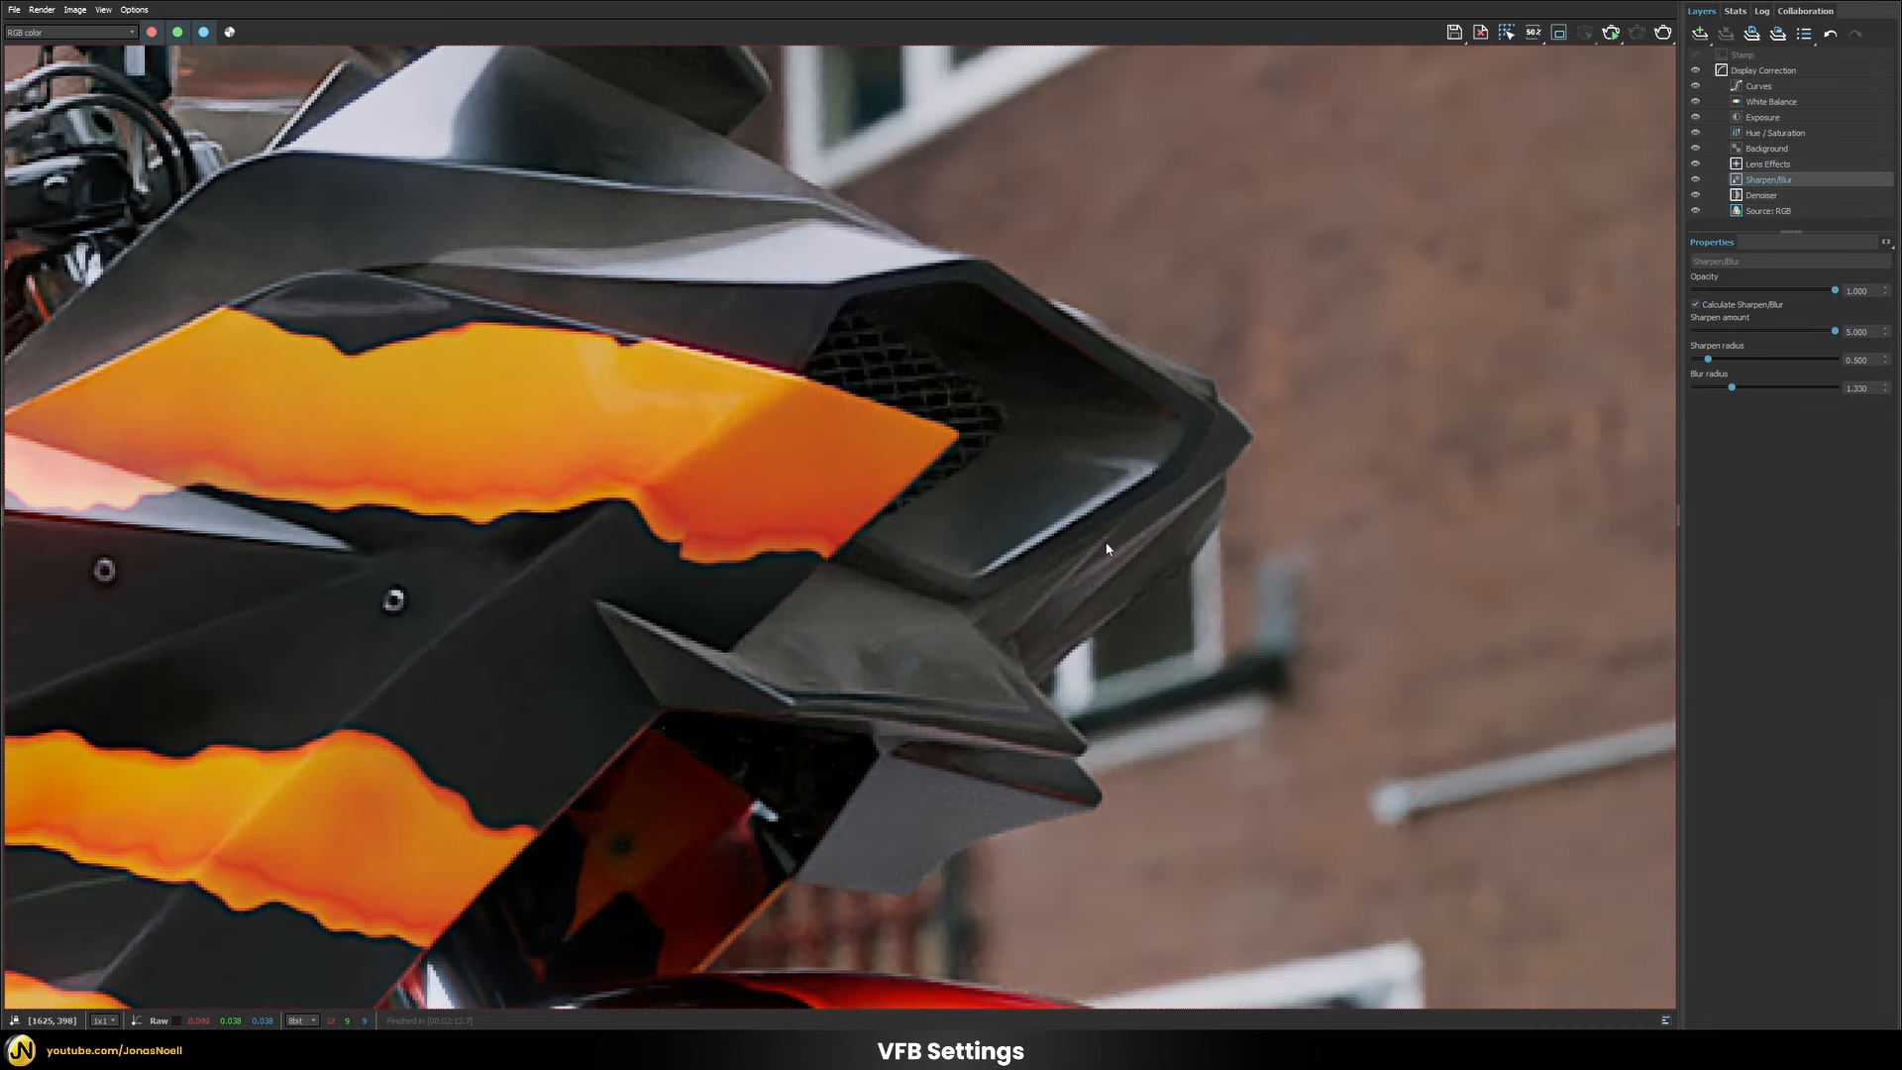
click(1695, 179)
click(1694, 180)
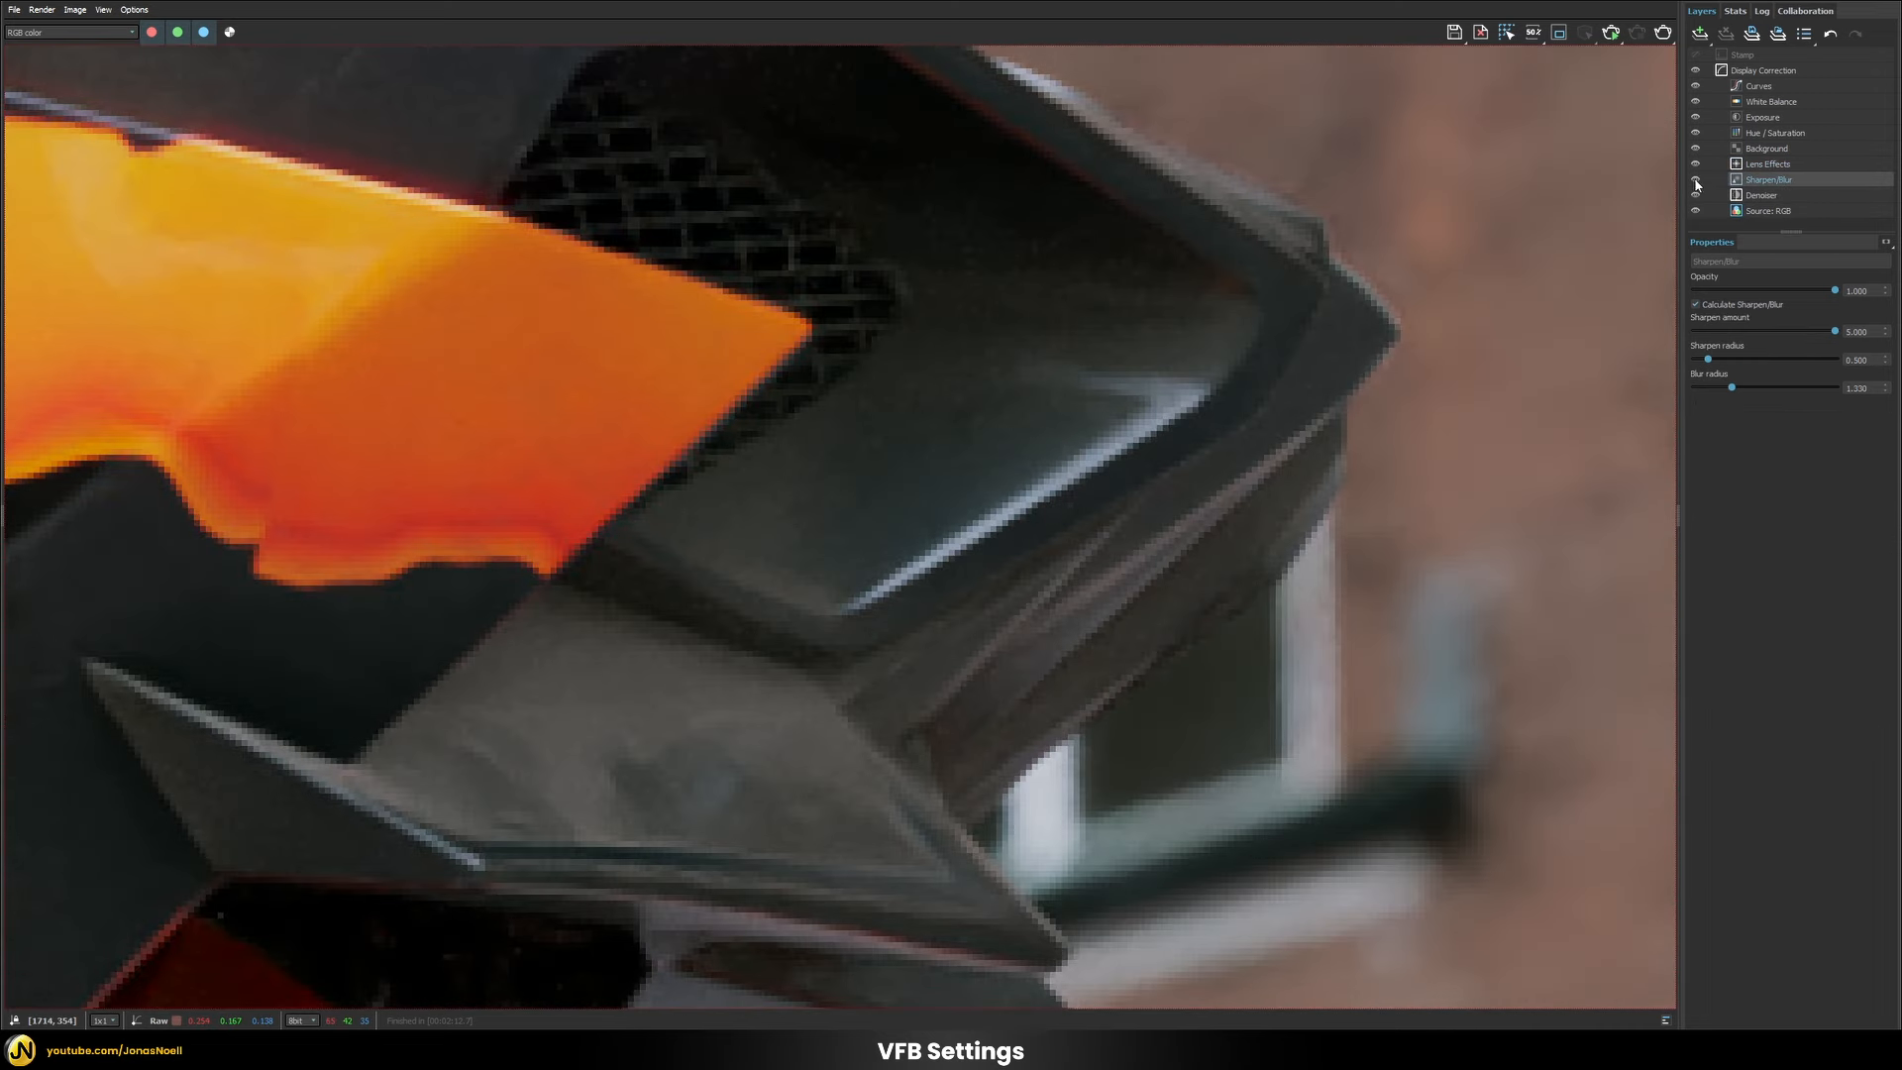
click(1695, 180)
click(1695, 180)
click(1695, 180)
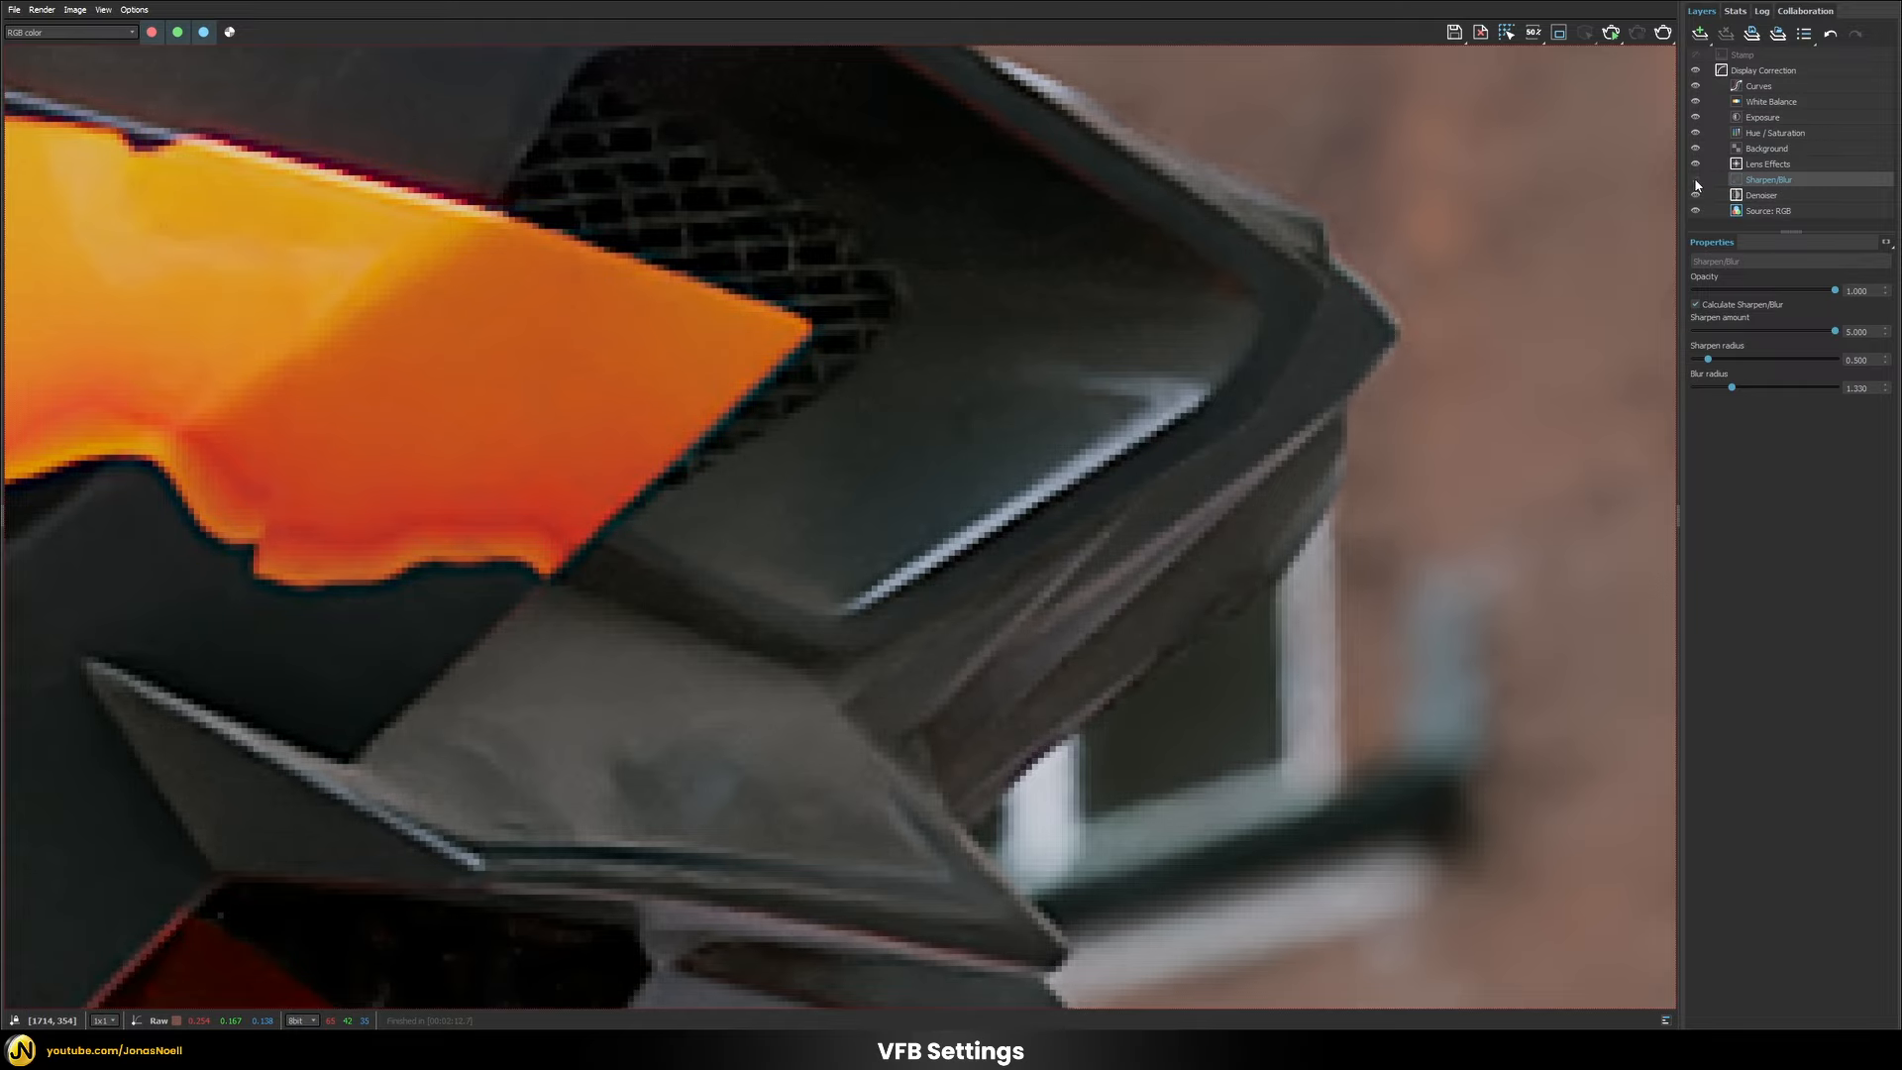
click(1695, 181)
Inspect the sharpened fairing edges from near and far and show the Denoiser layer's settings.
scroll(1357, 407, down, 3)
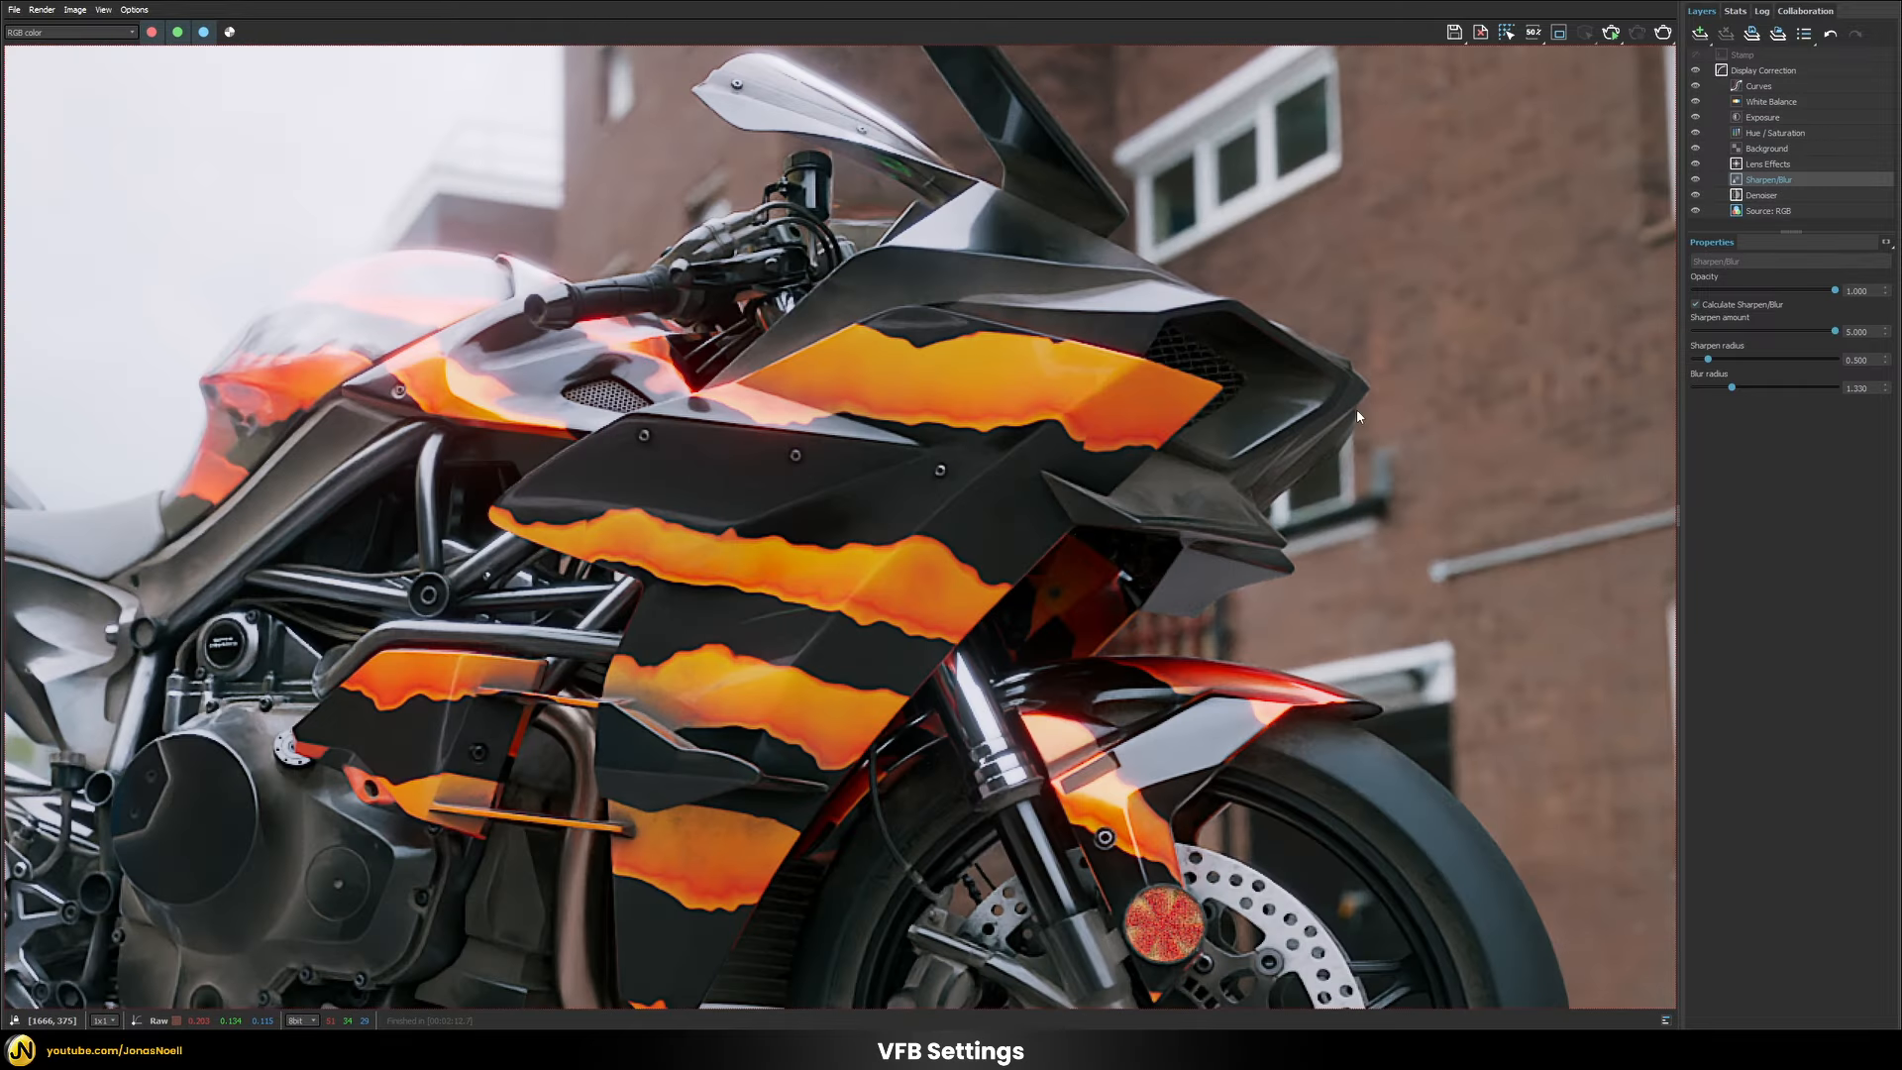
scroll(1350, 456, up, 3)
middle_drag(1280, 388, 1375, 586)
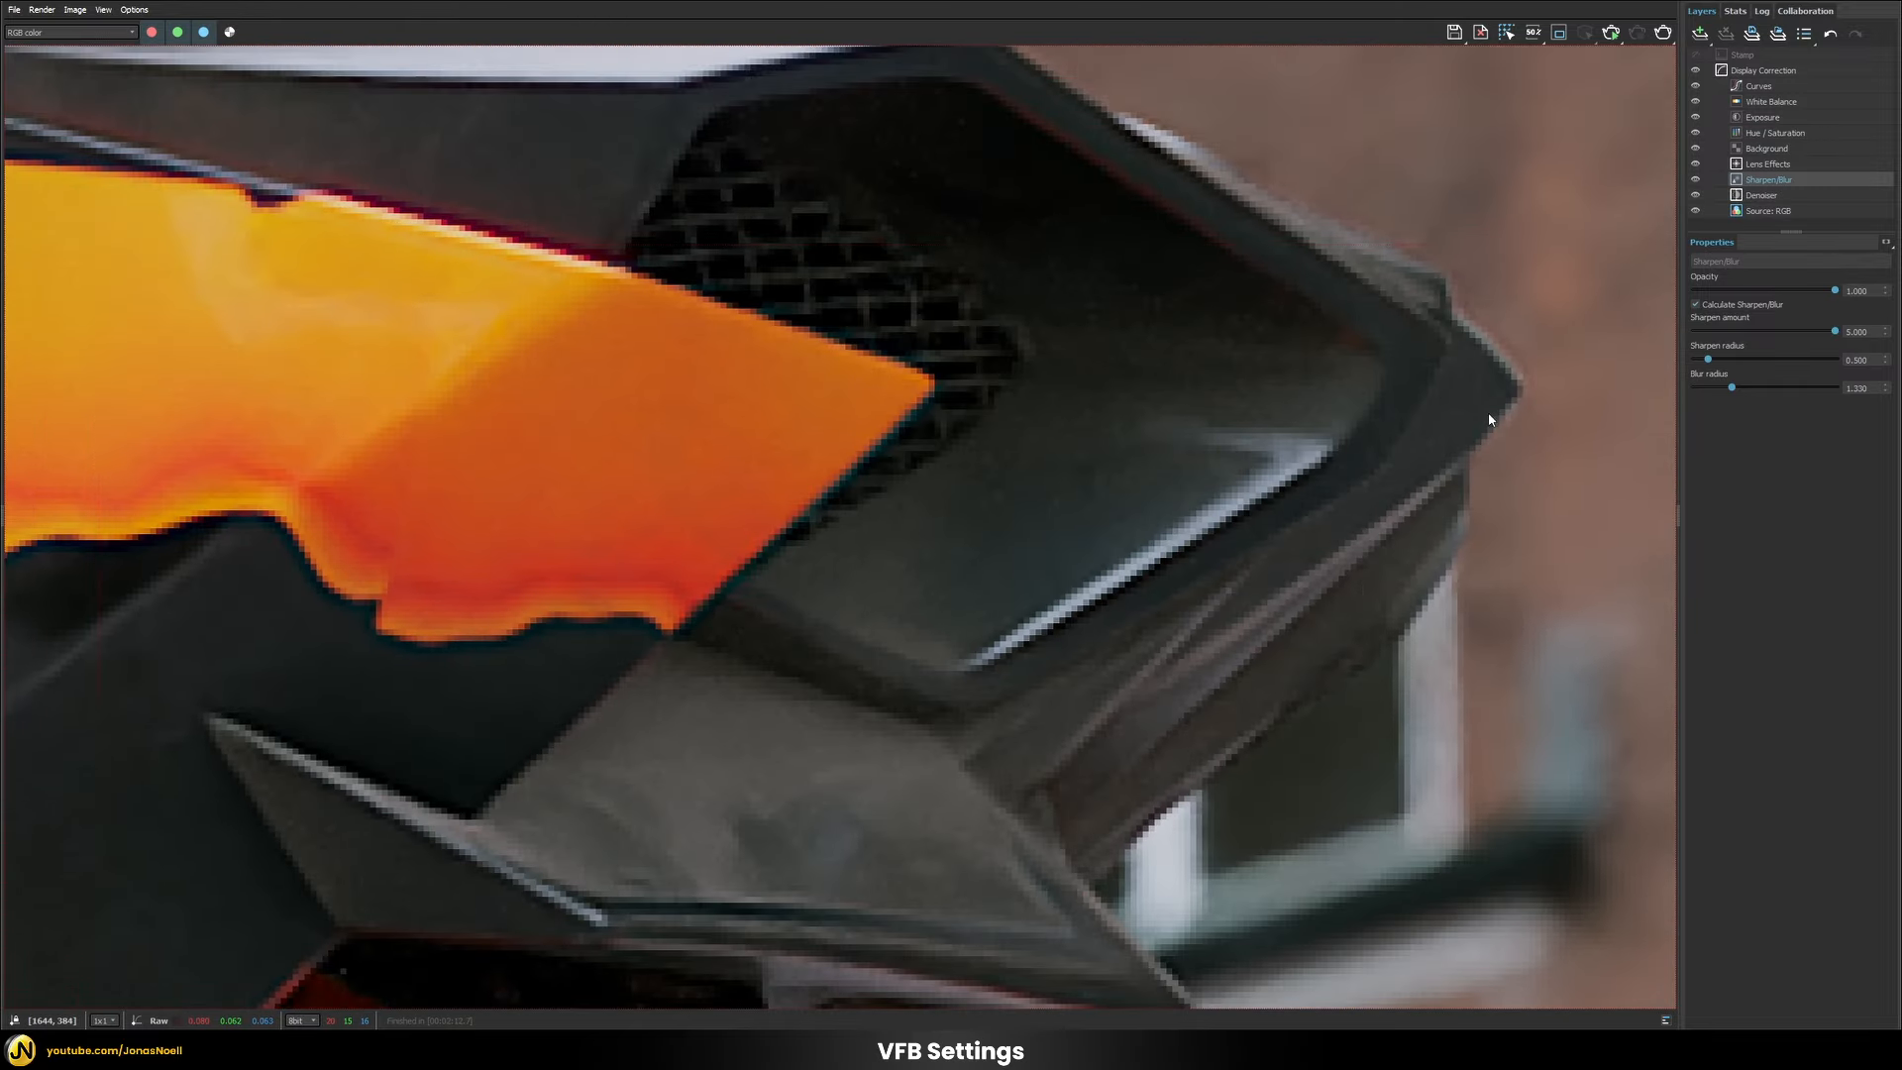
click(1786, 208)
click(1782, 198)
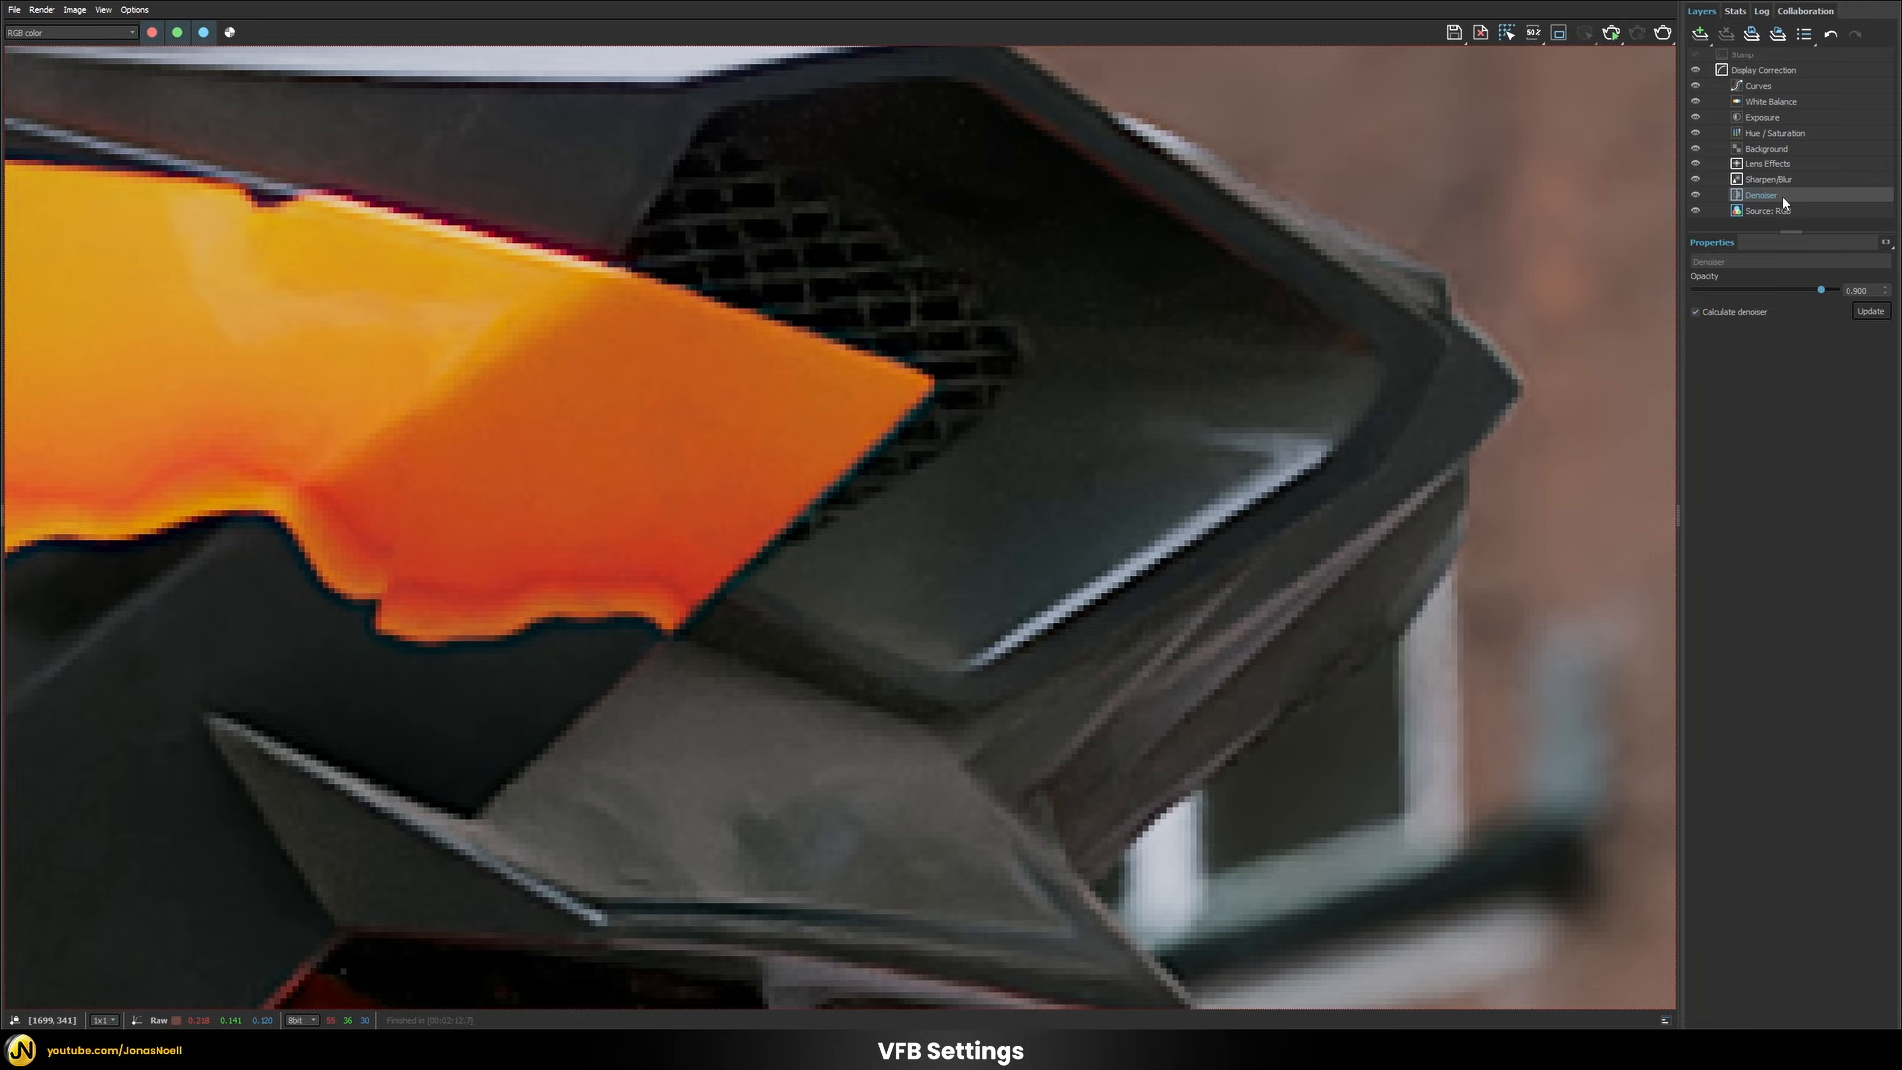
Compare the front fairing up close with the Denoiser layer switched off and on, leaving it on.
click(1695, 197)
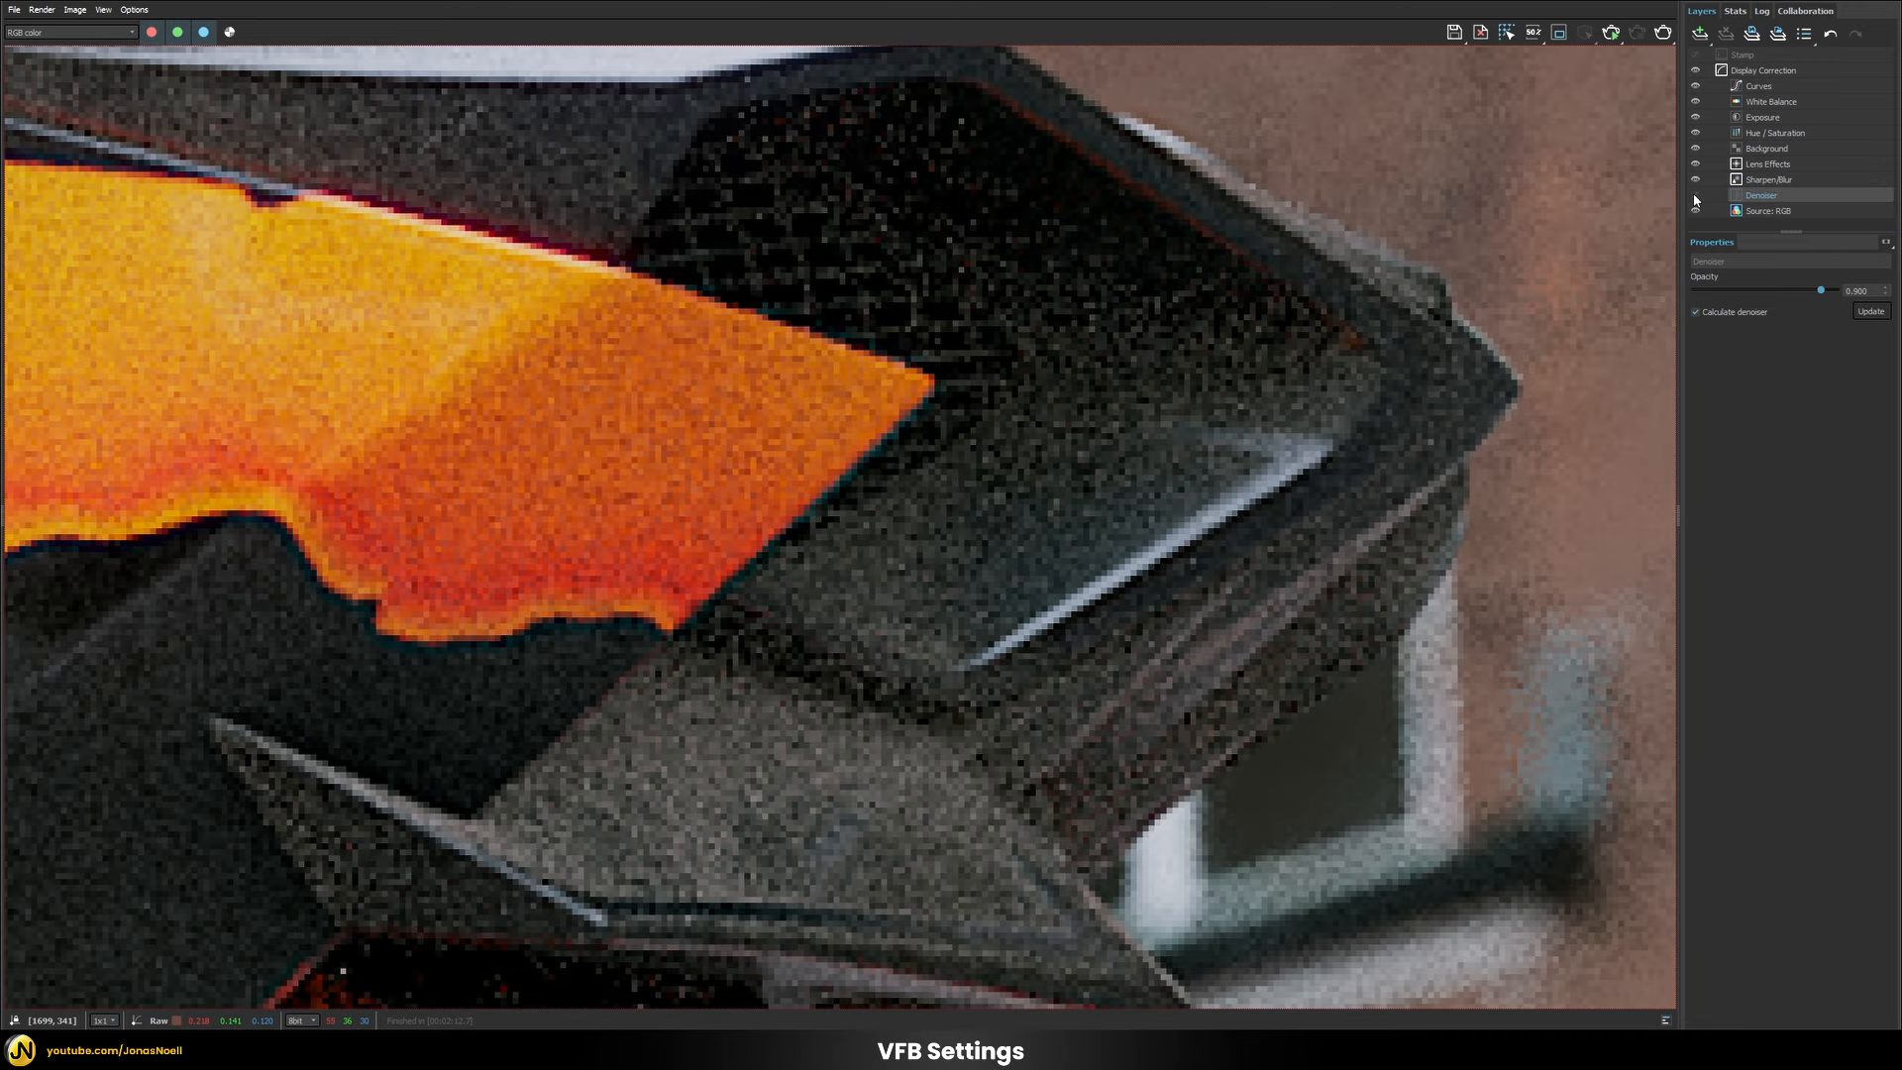
middle_drag(1215, 384, 1245, 439)
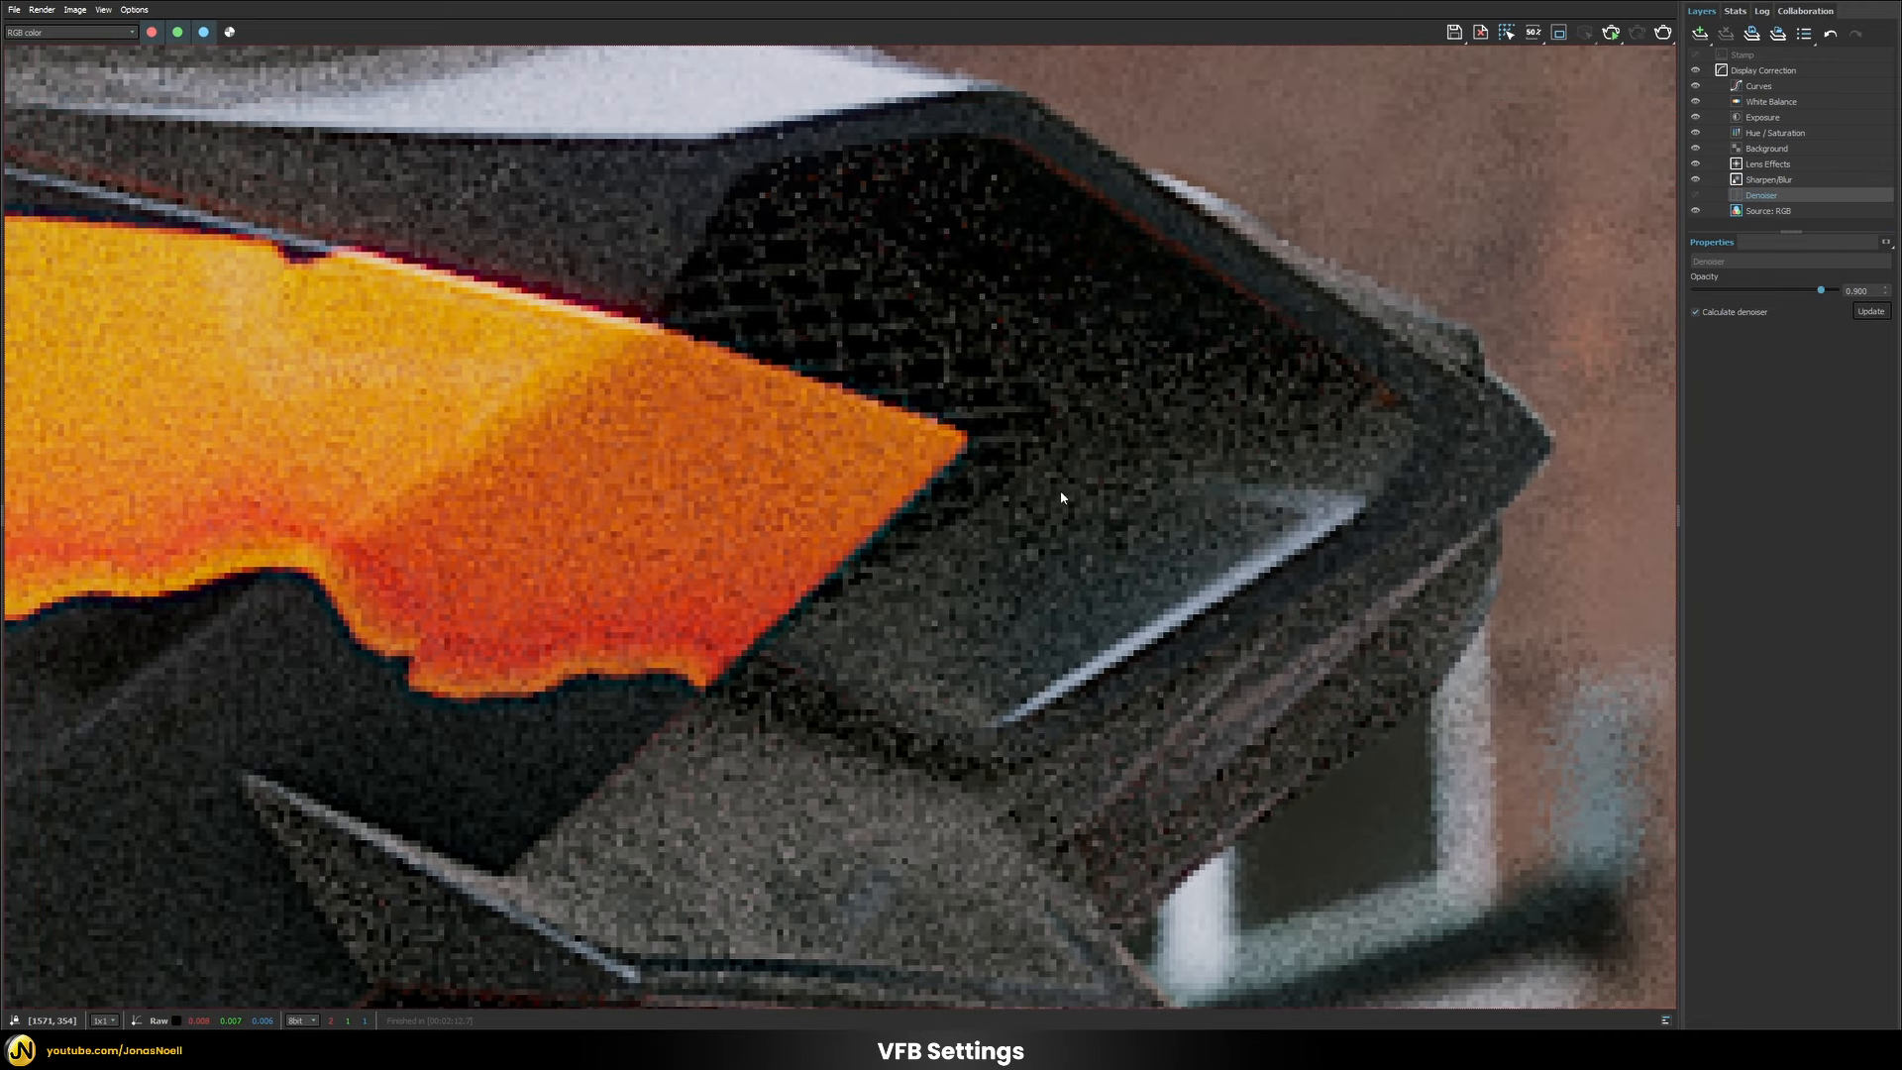
click(1695, 195)
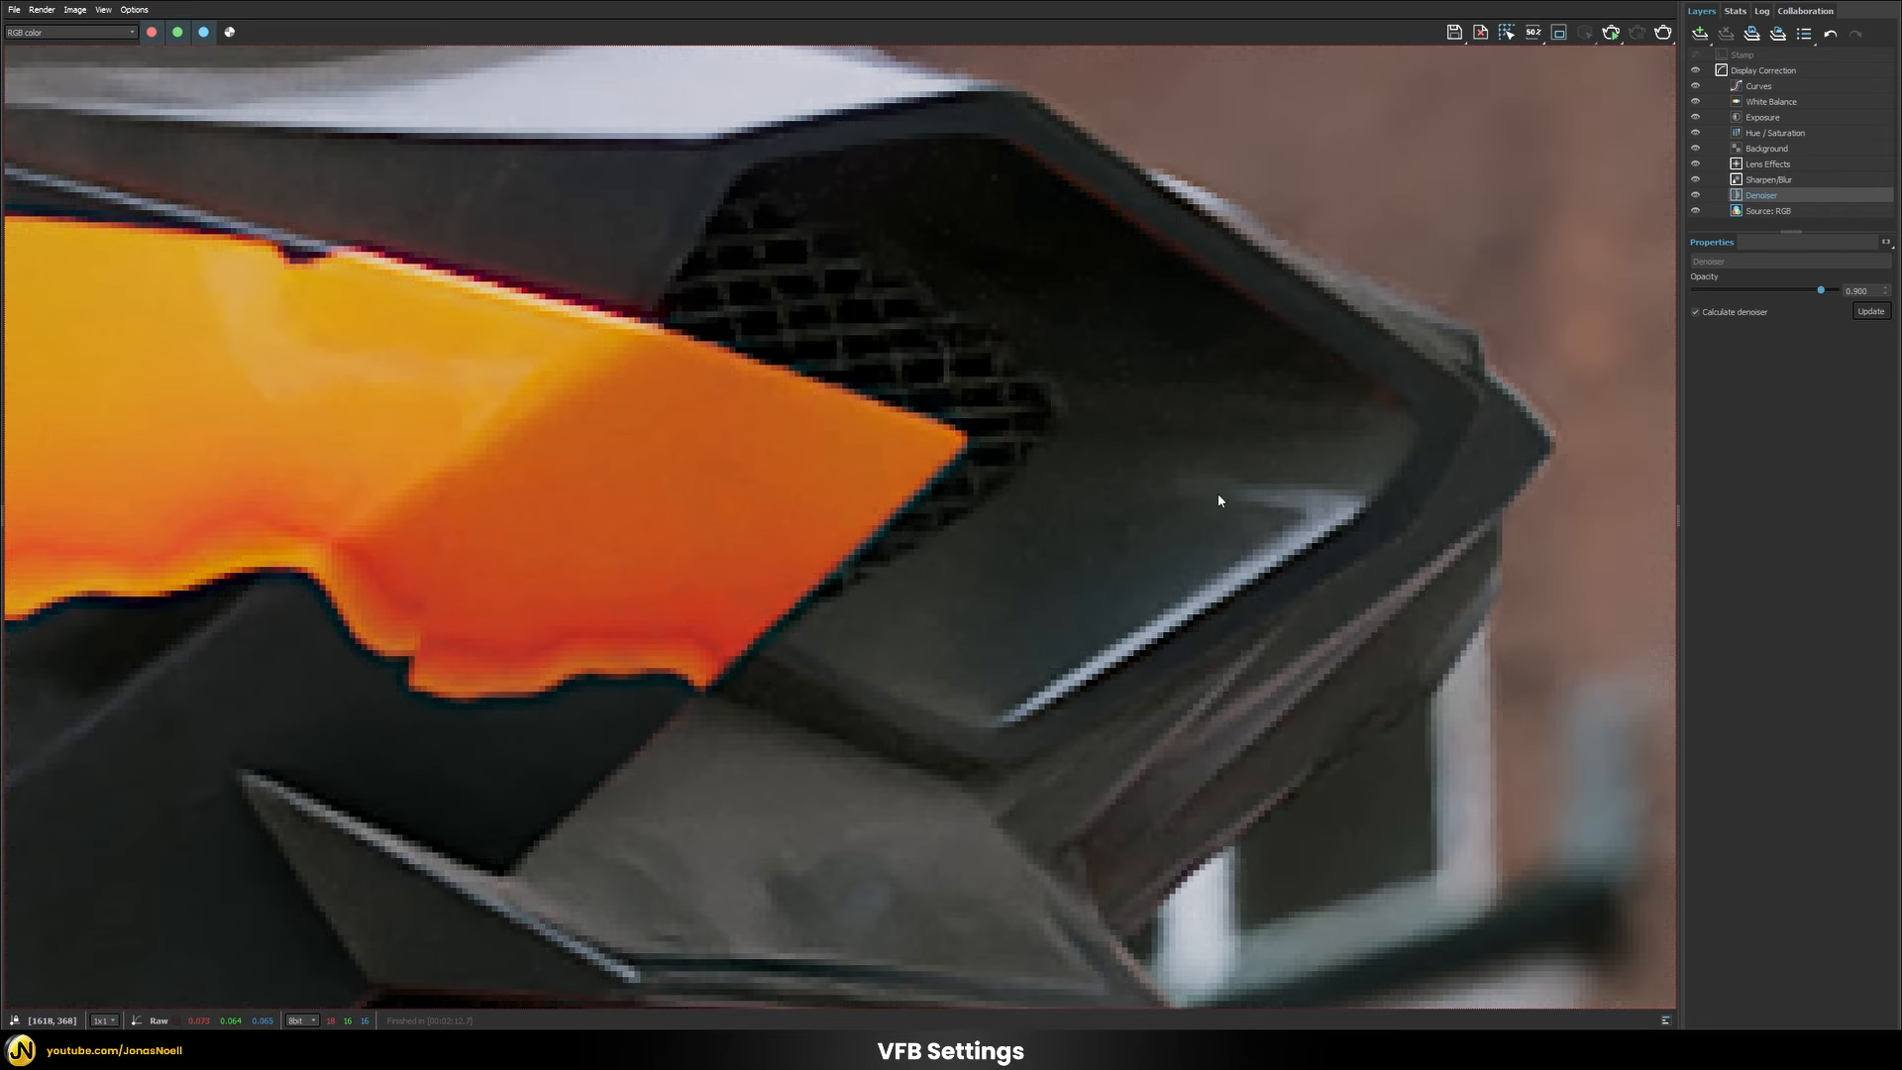
scroll(941, 535, down, 6)
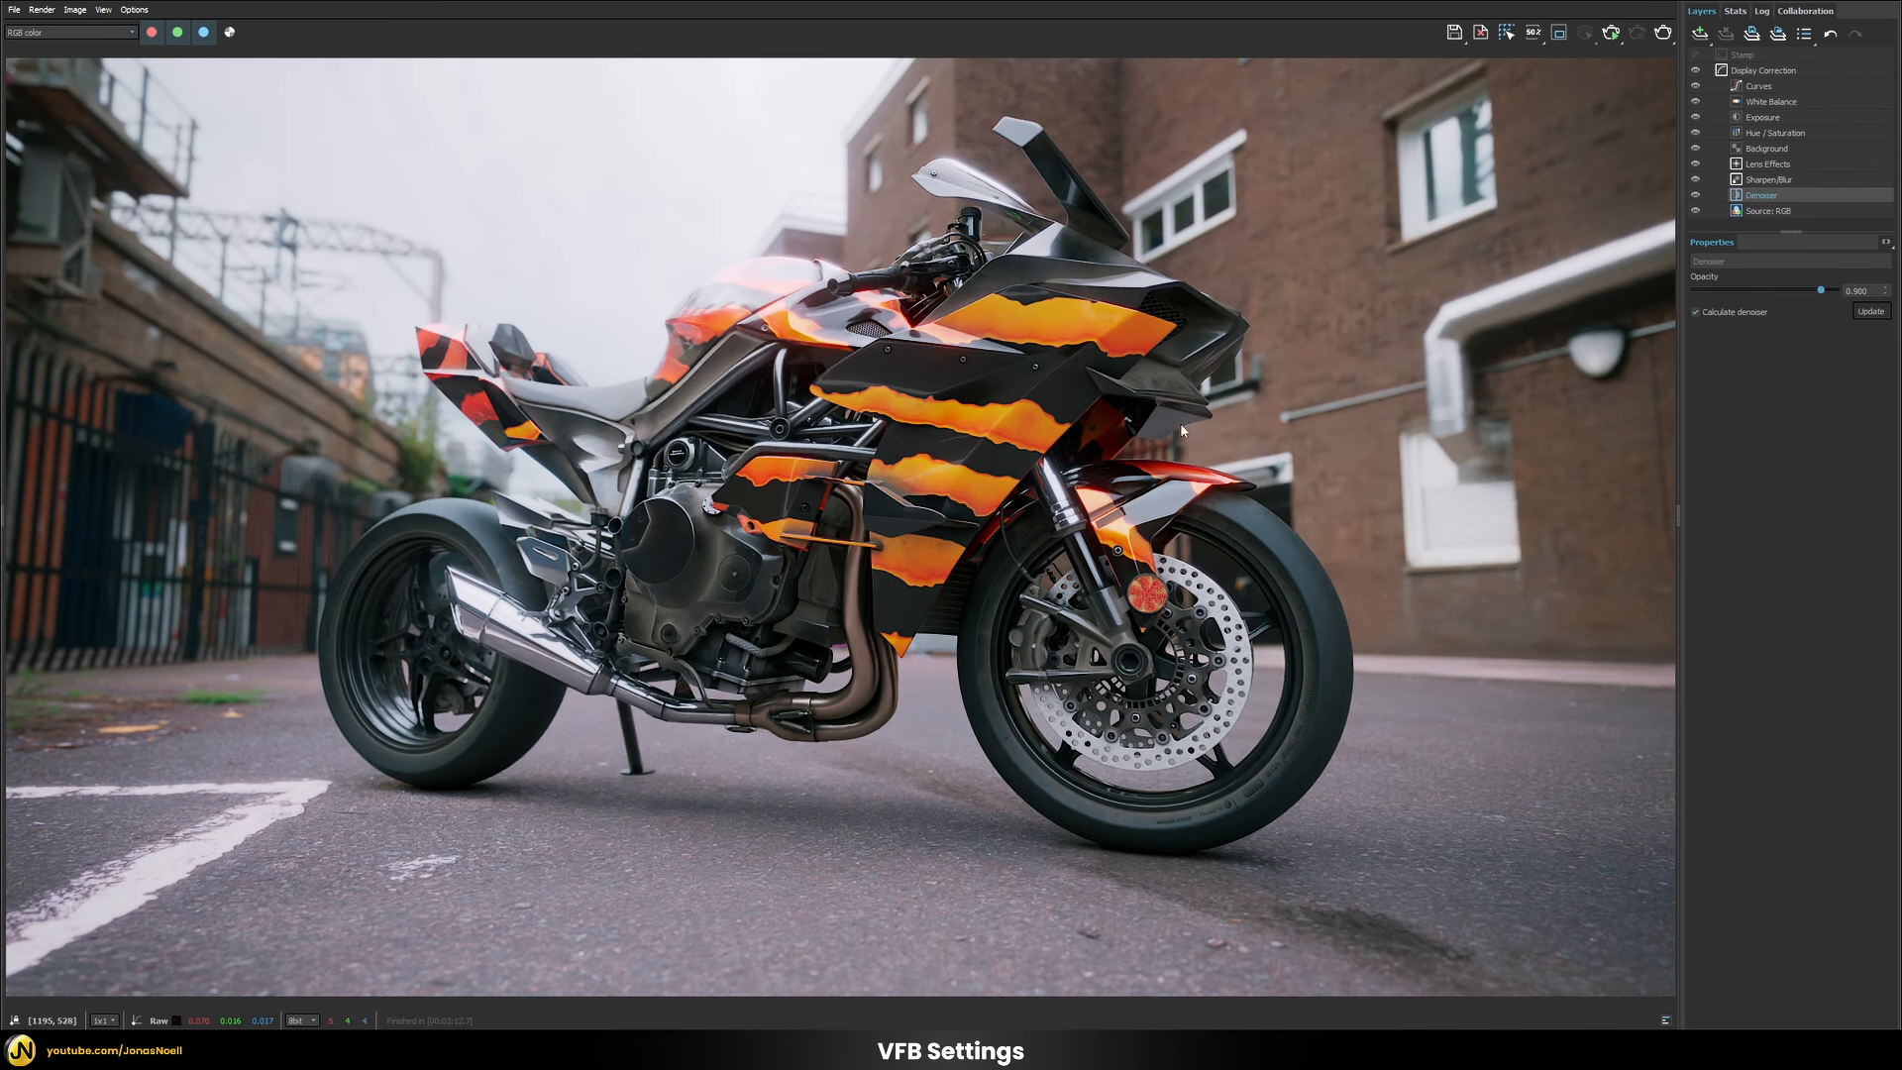
Review the Display Correction settings, the available render elements and the combined settings of the Curves through Hue/Saturation layers.
click(1763, 71)
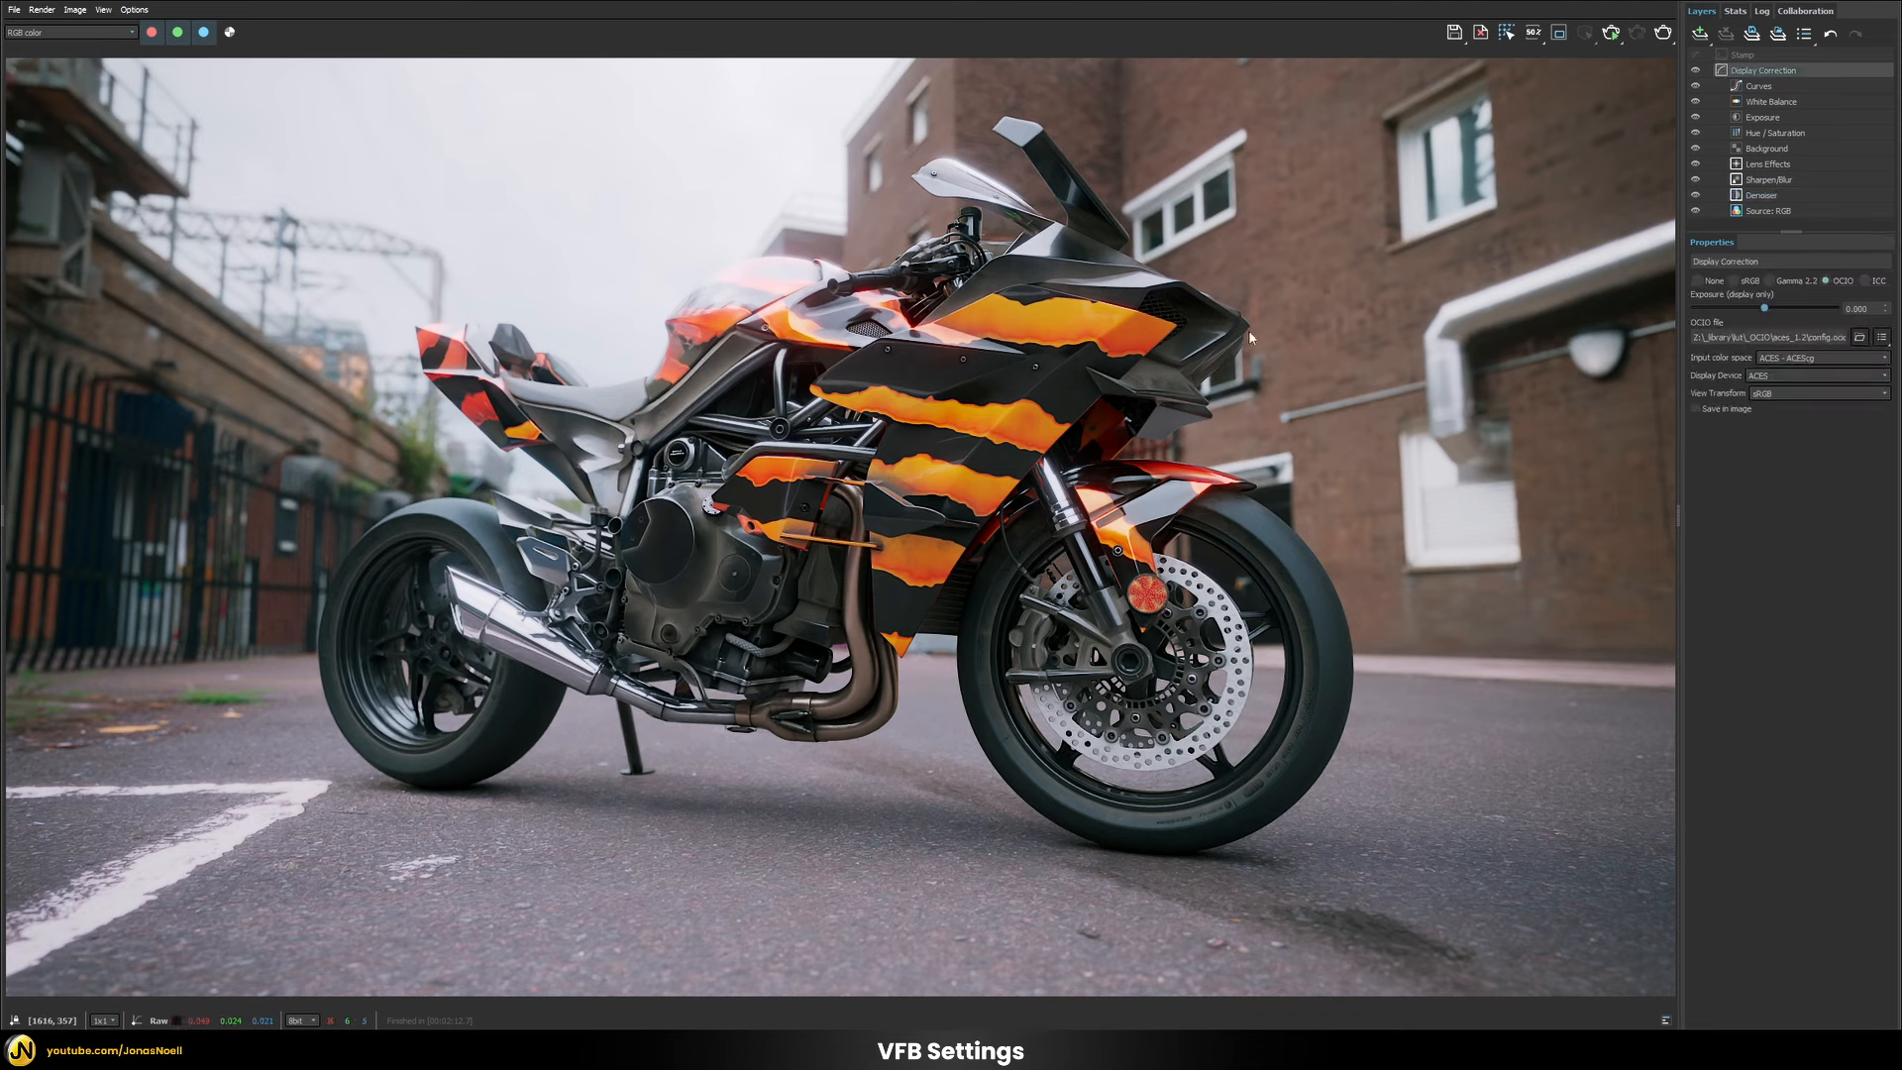
click(59, 32)
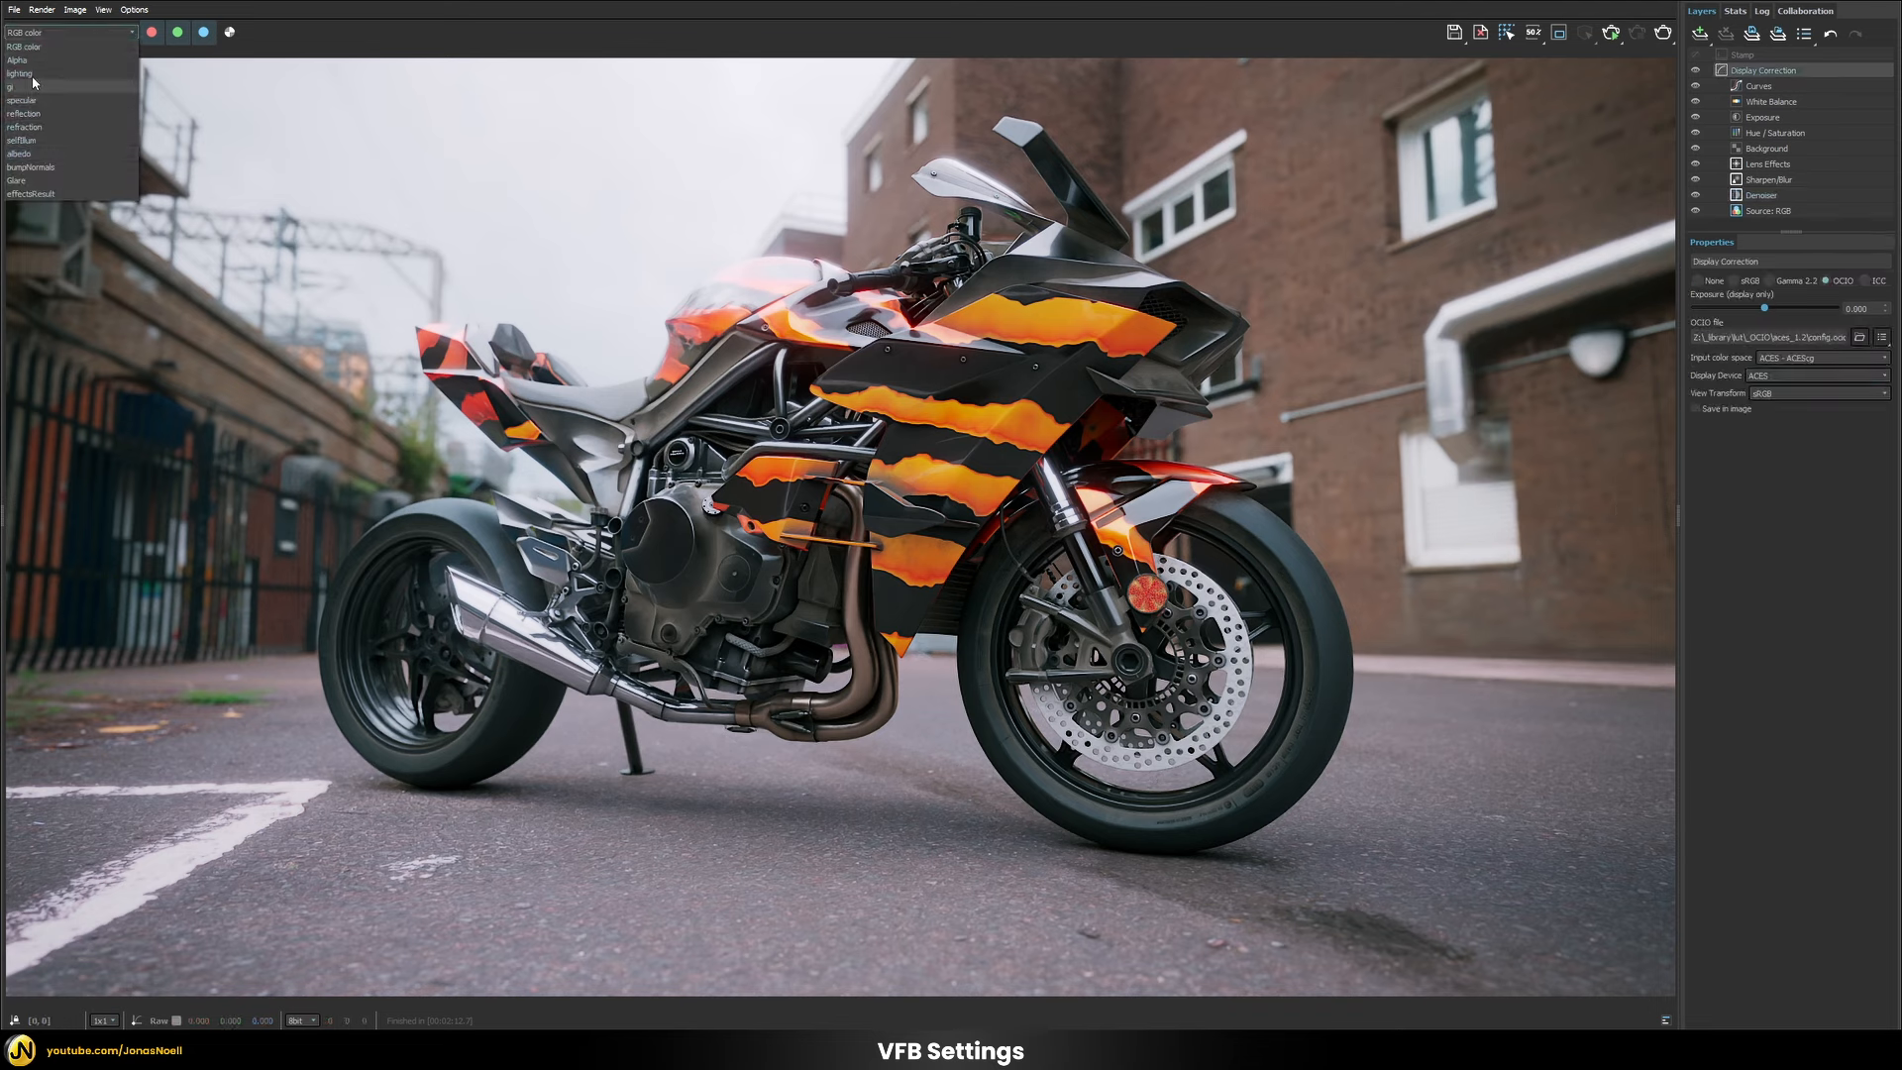
click(1272, 218)
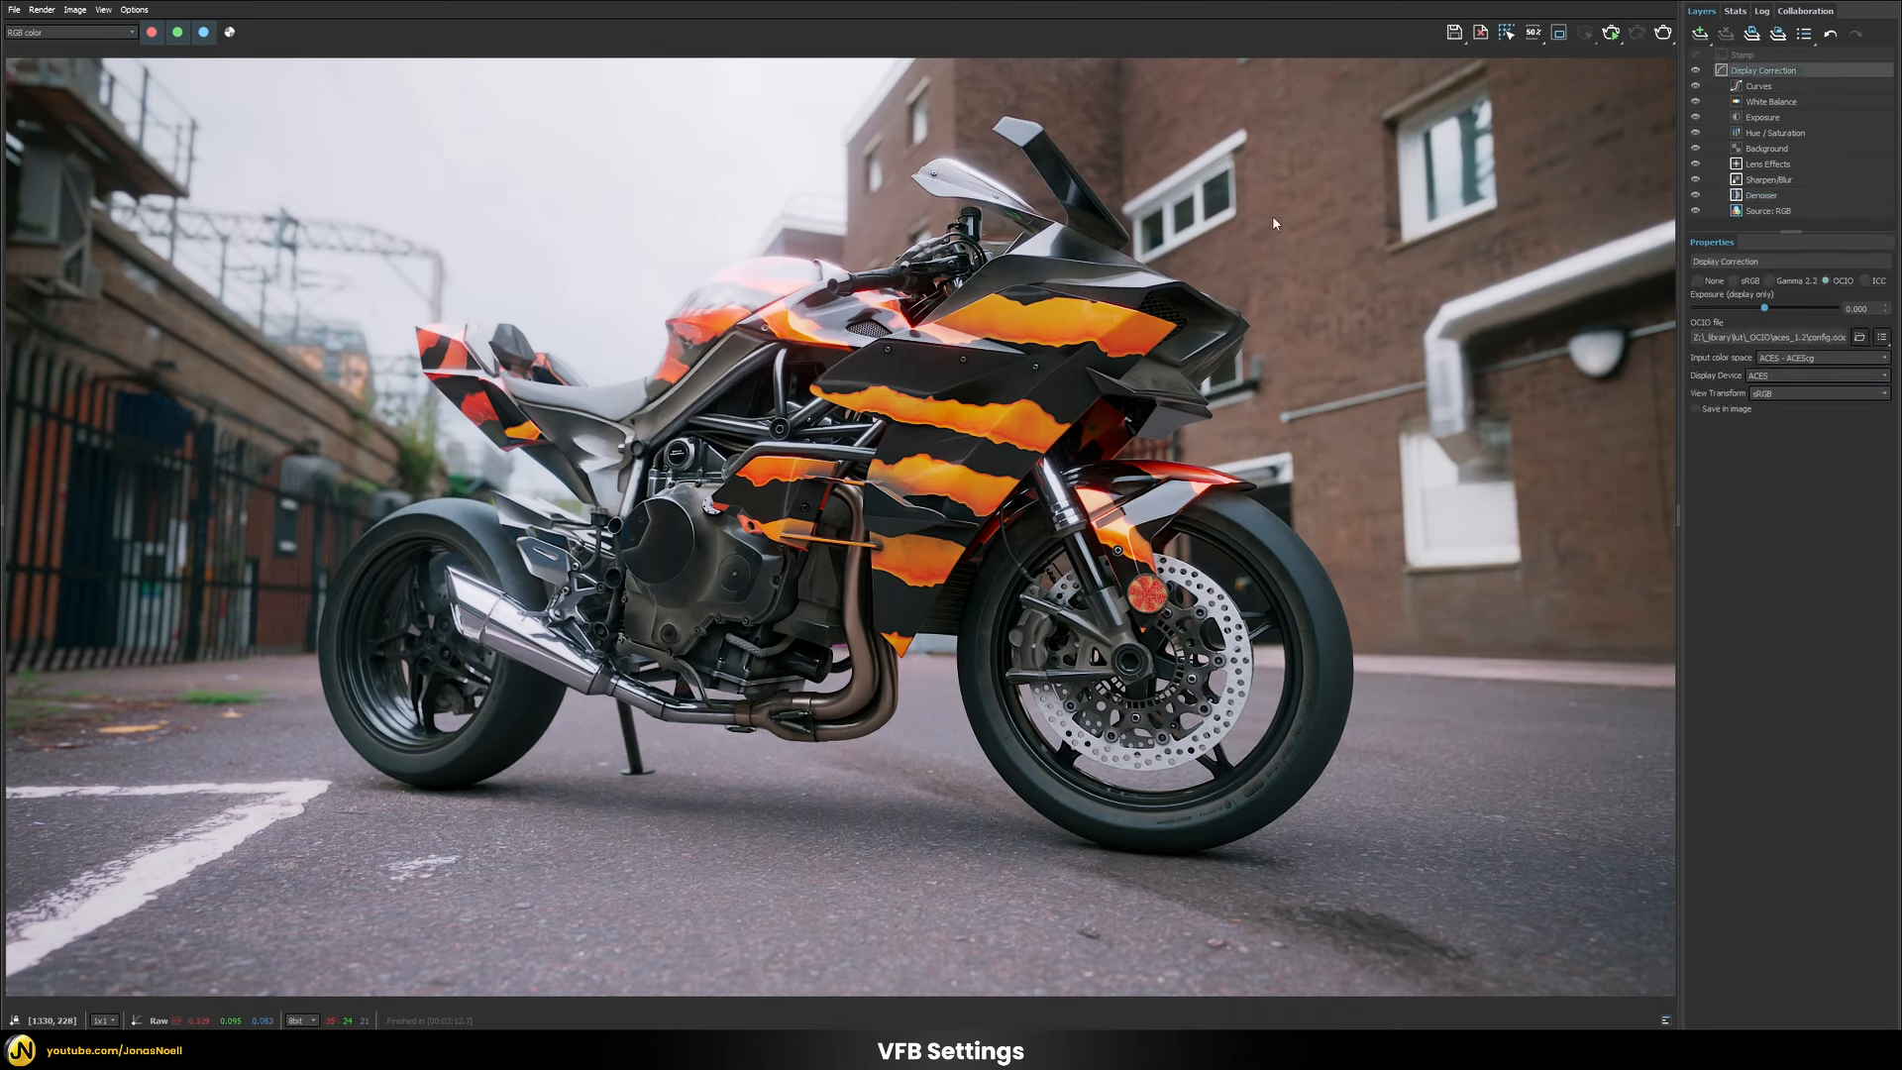
click(1772, 89)
shift+click(1768, 135)
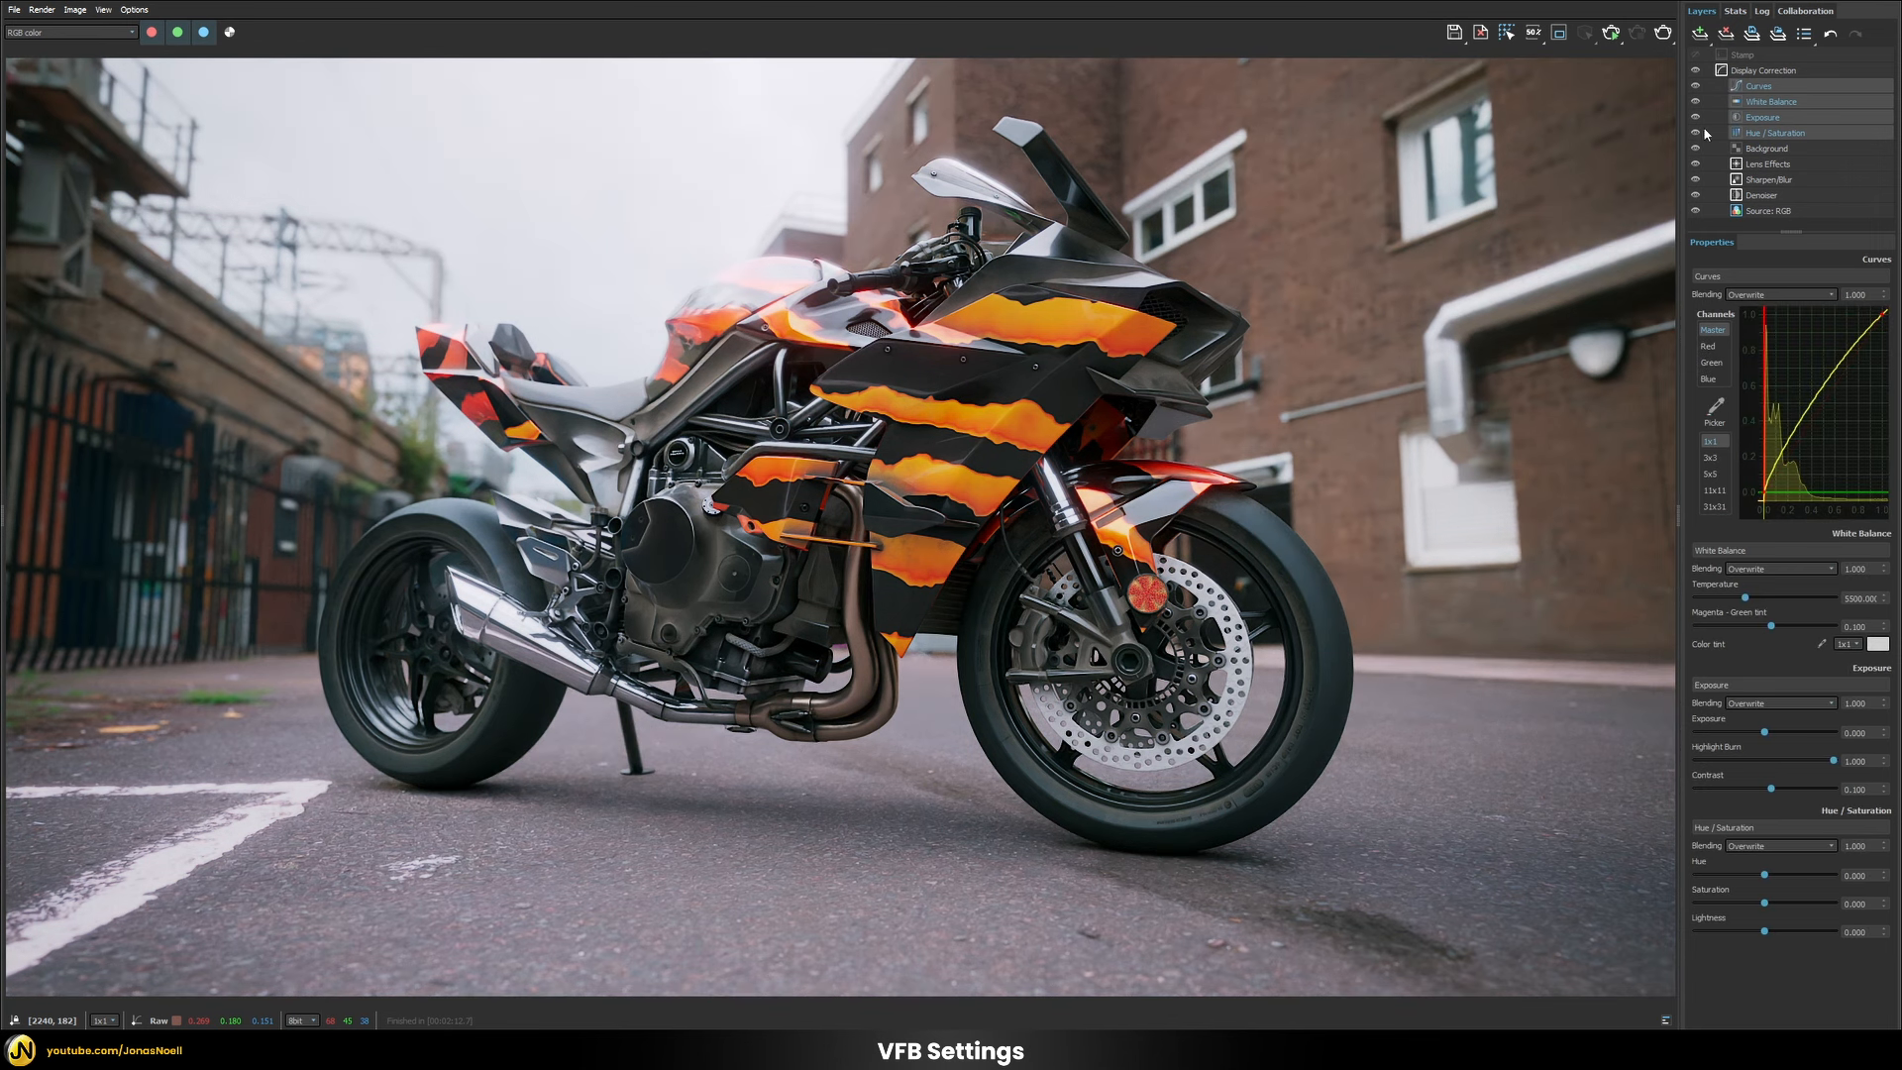
right_click(1749, 74)
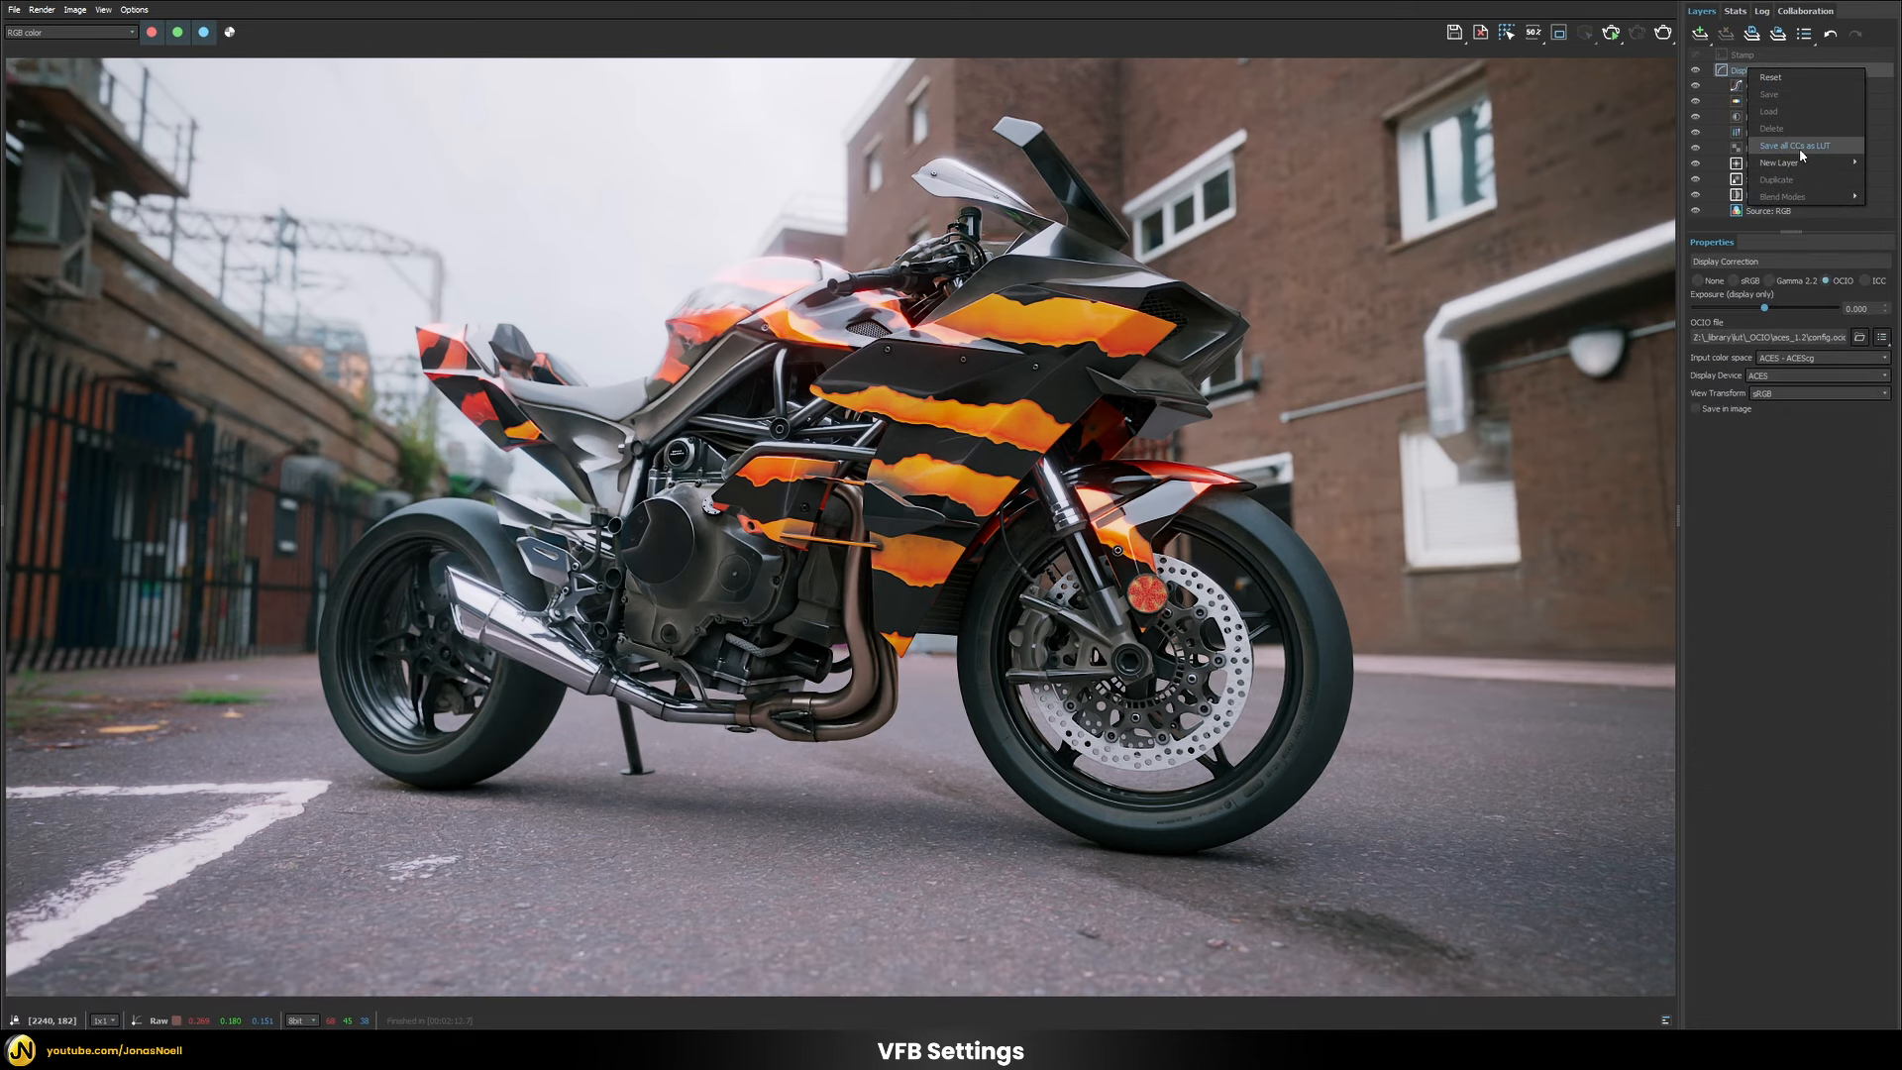
click(1814, 148)
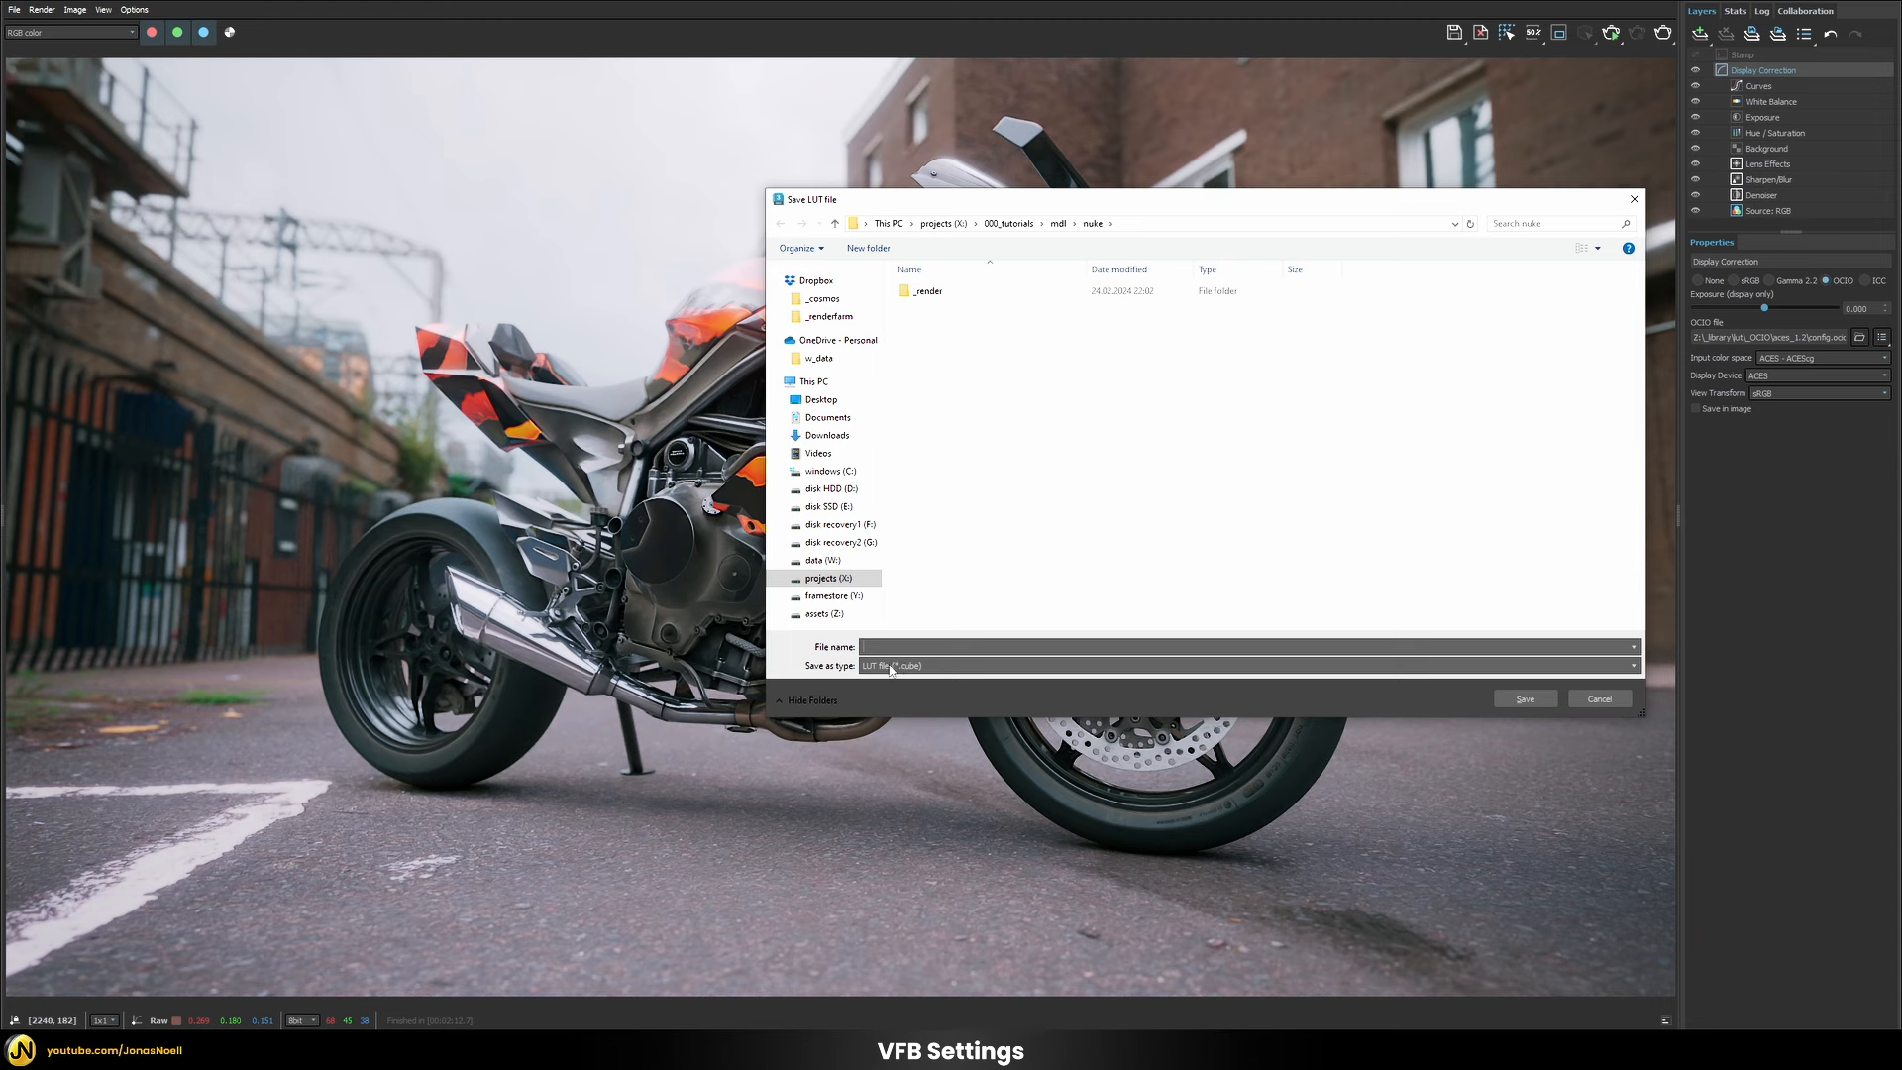
click(1603, 699)
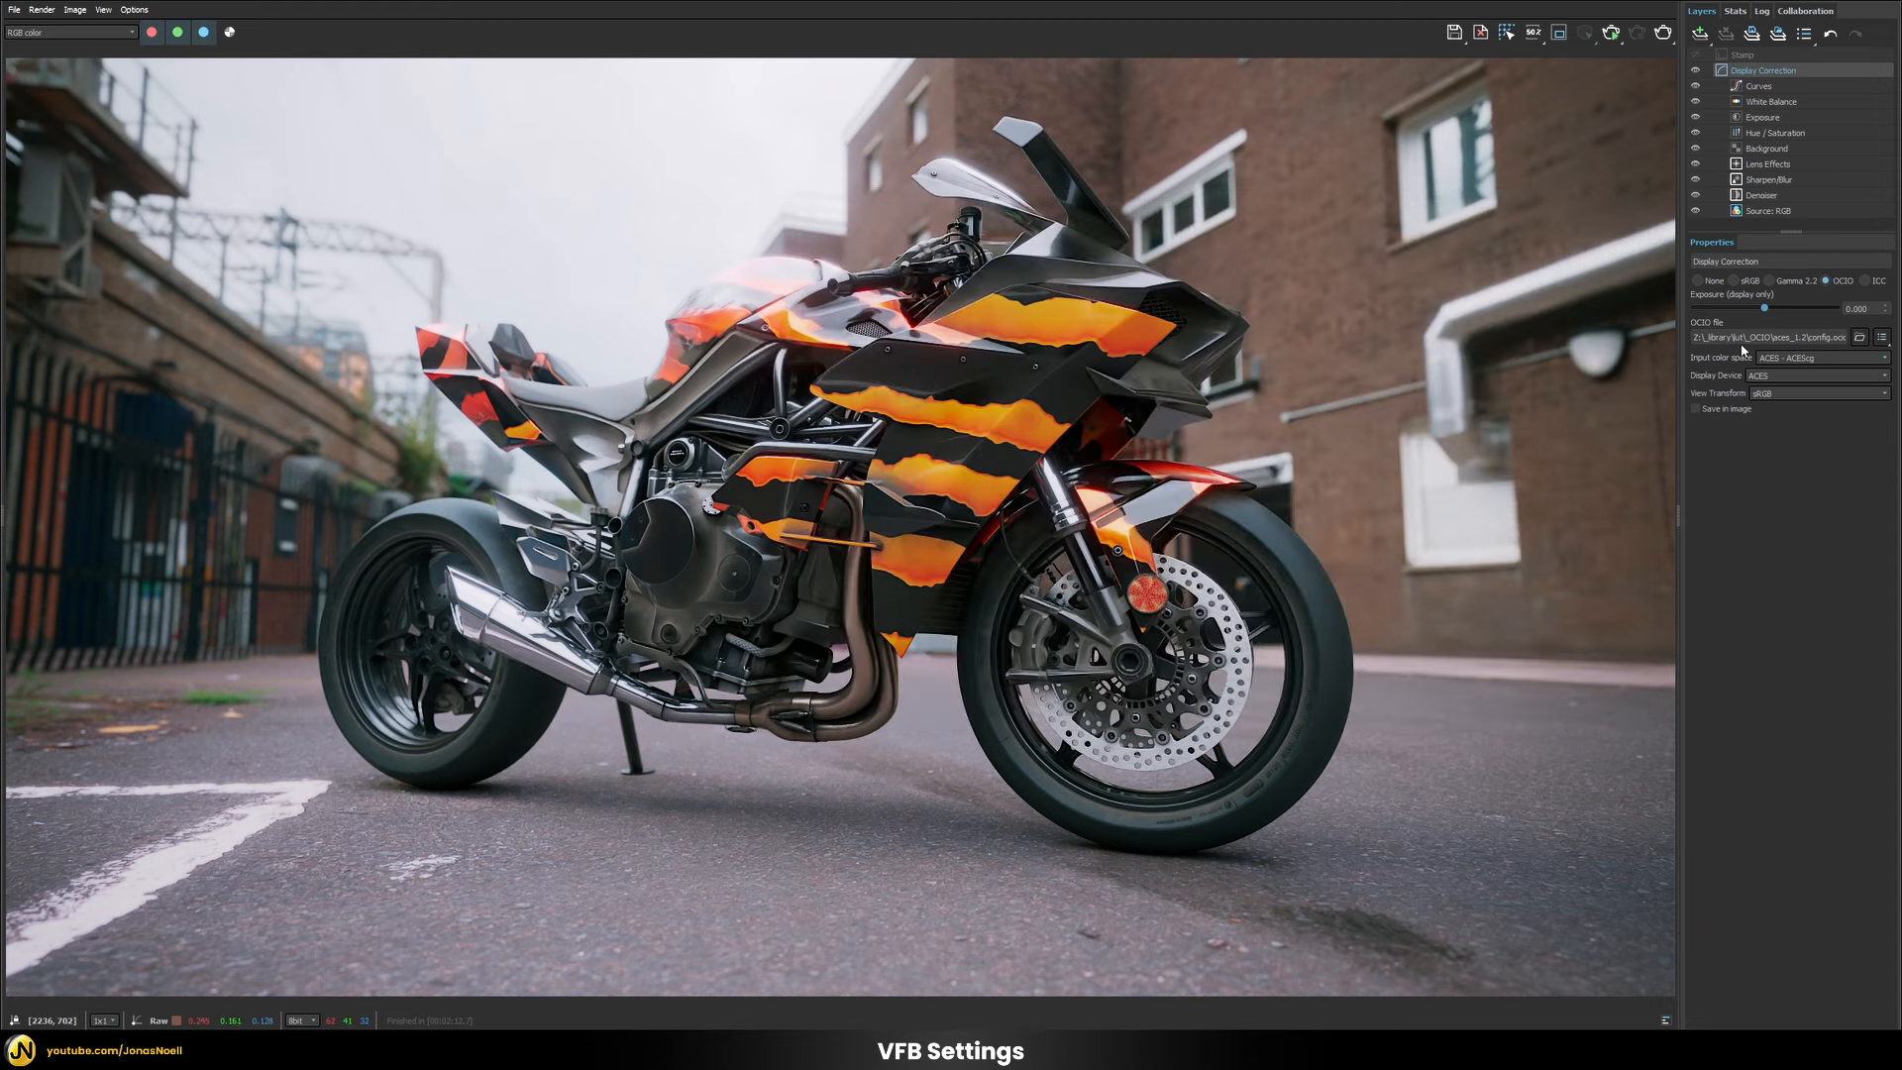
Set the display correction to sRGB and save all colour corrections as the LUT file LUT.cube in the nuke folder.
click(1734, 281)
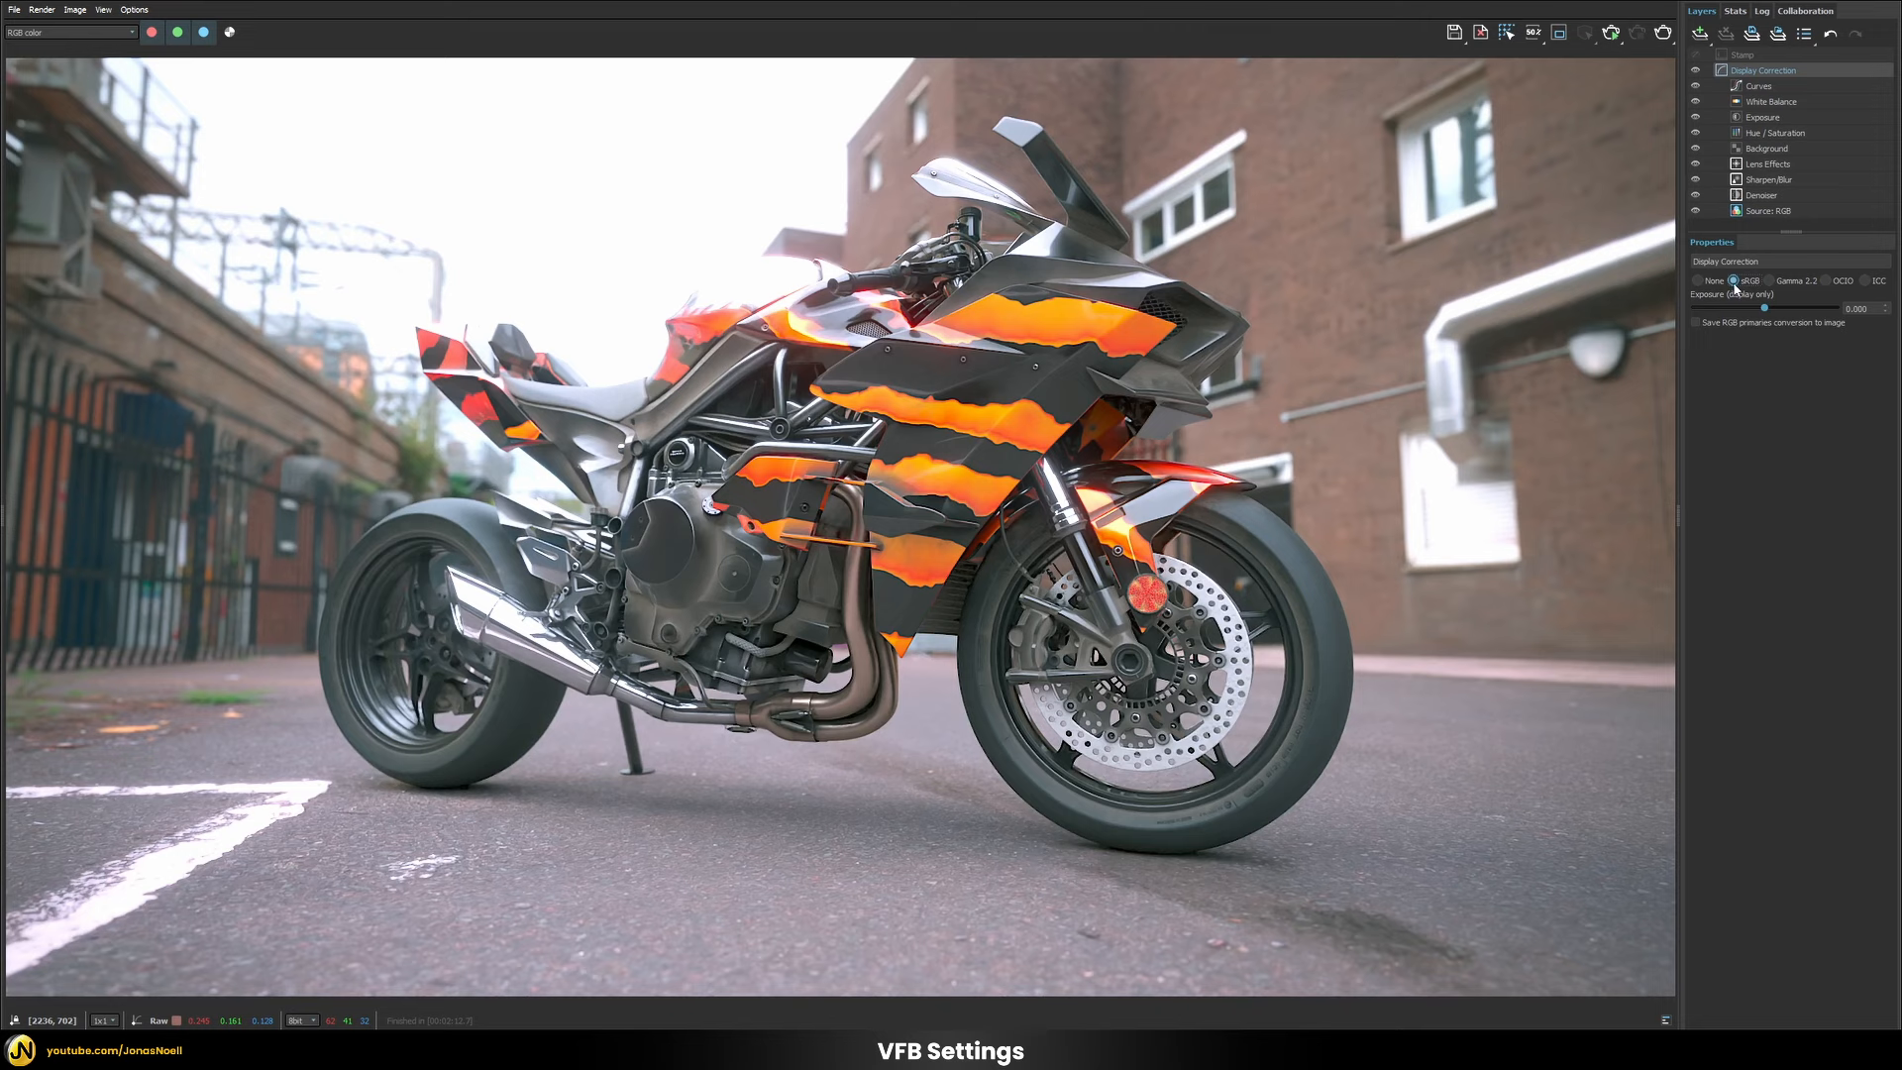
right_click(1764, 75)
click(1795, 150)
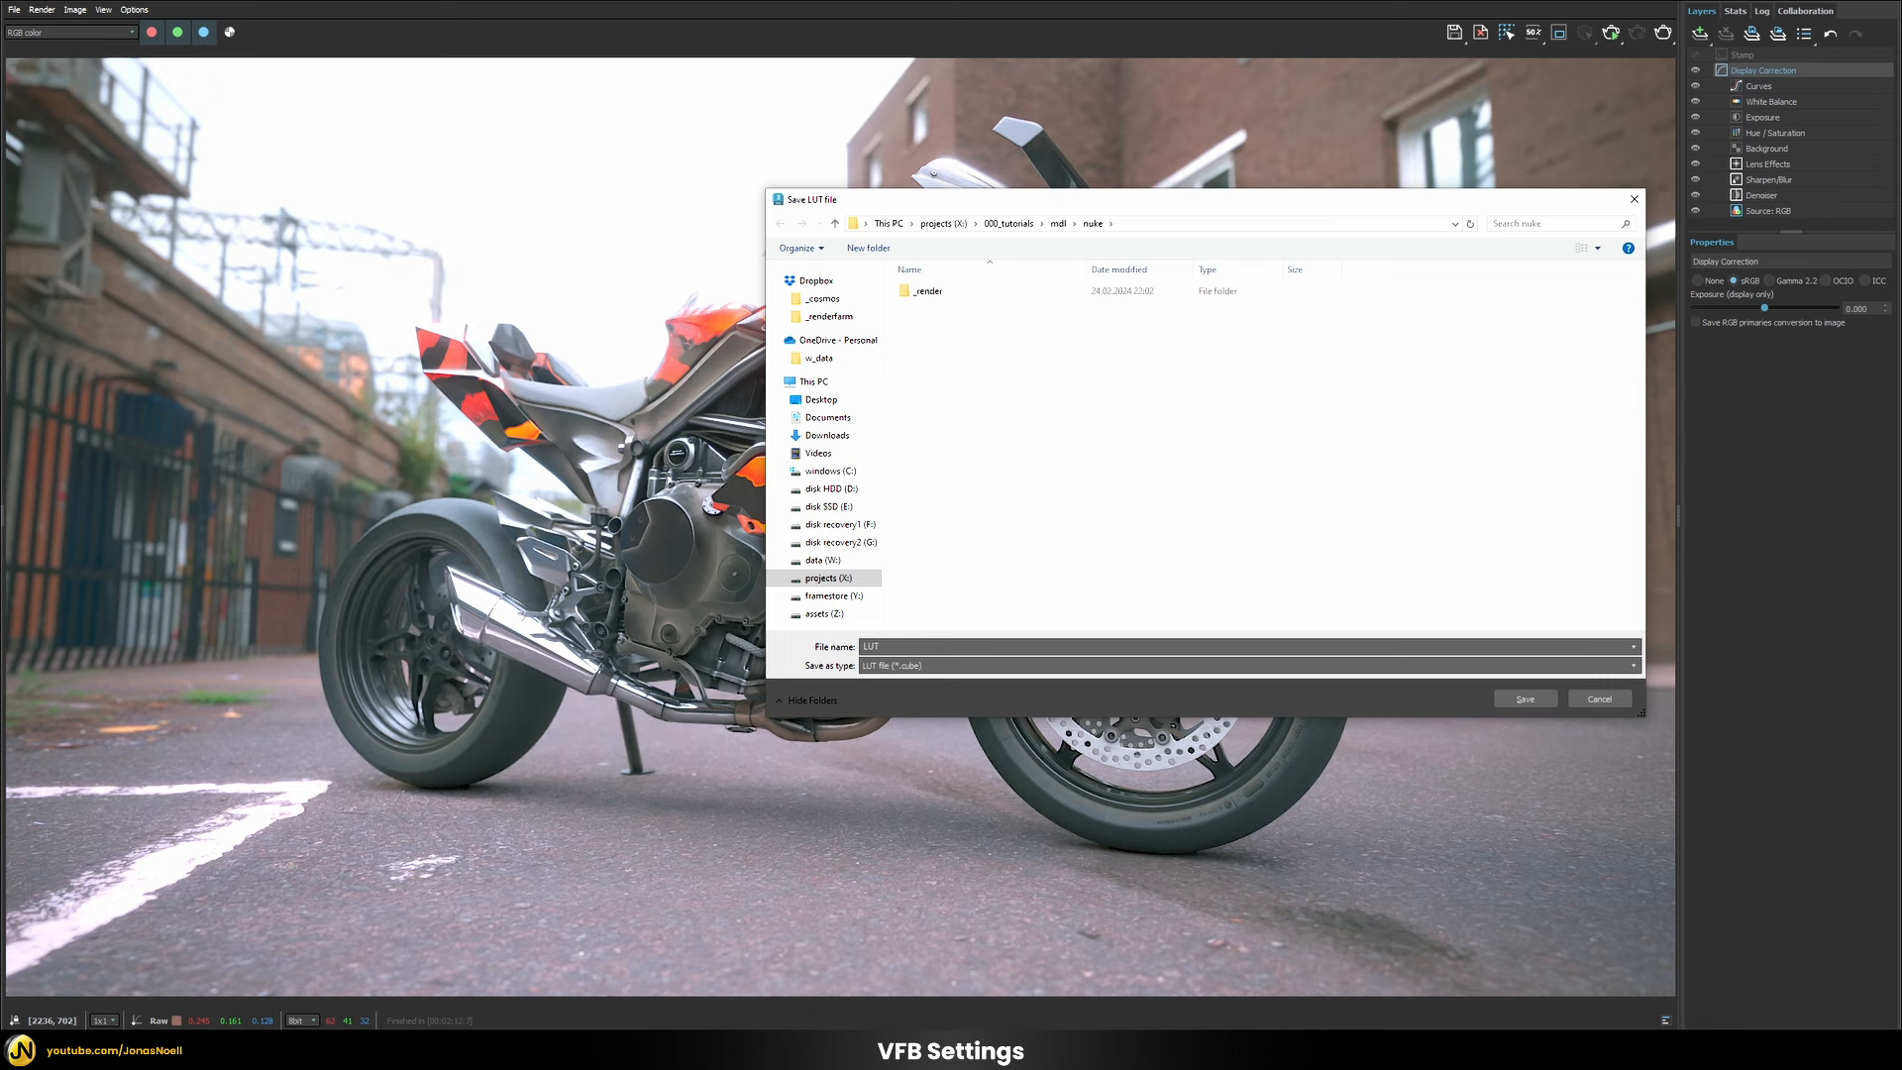
click(1526, 700)
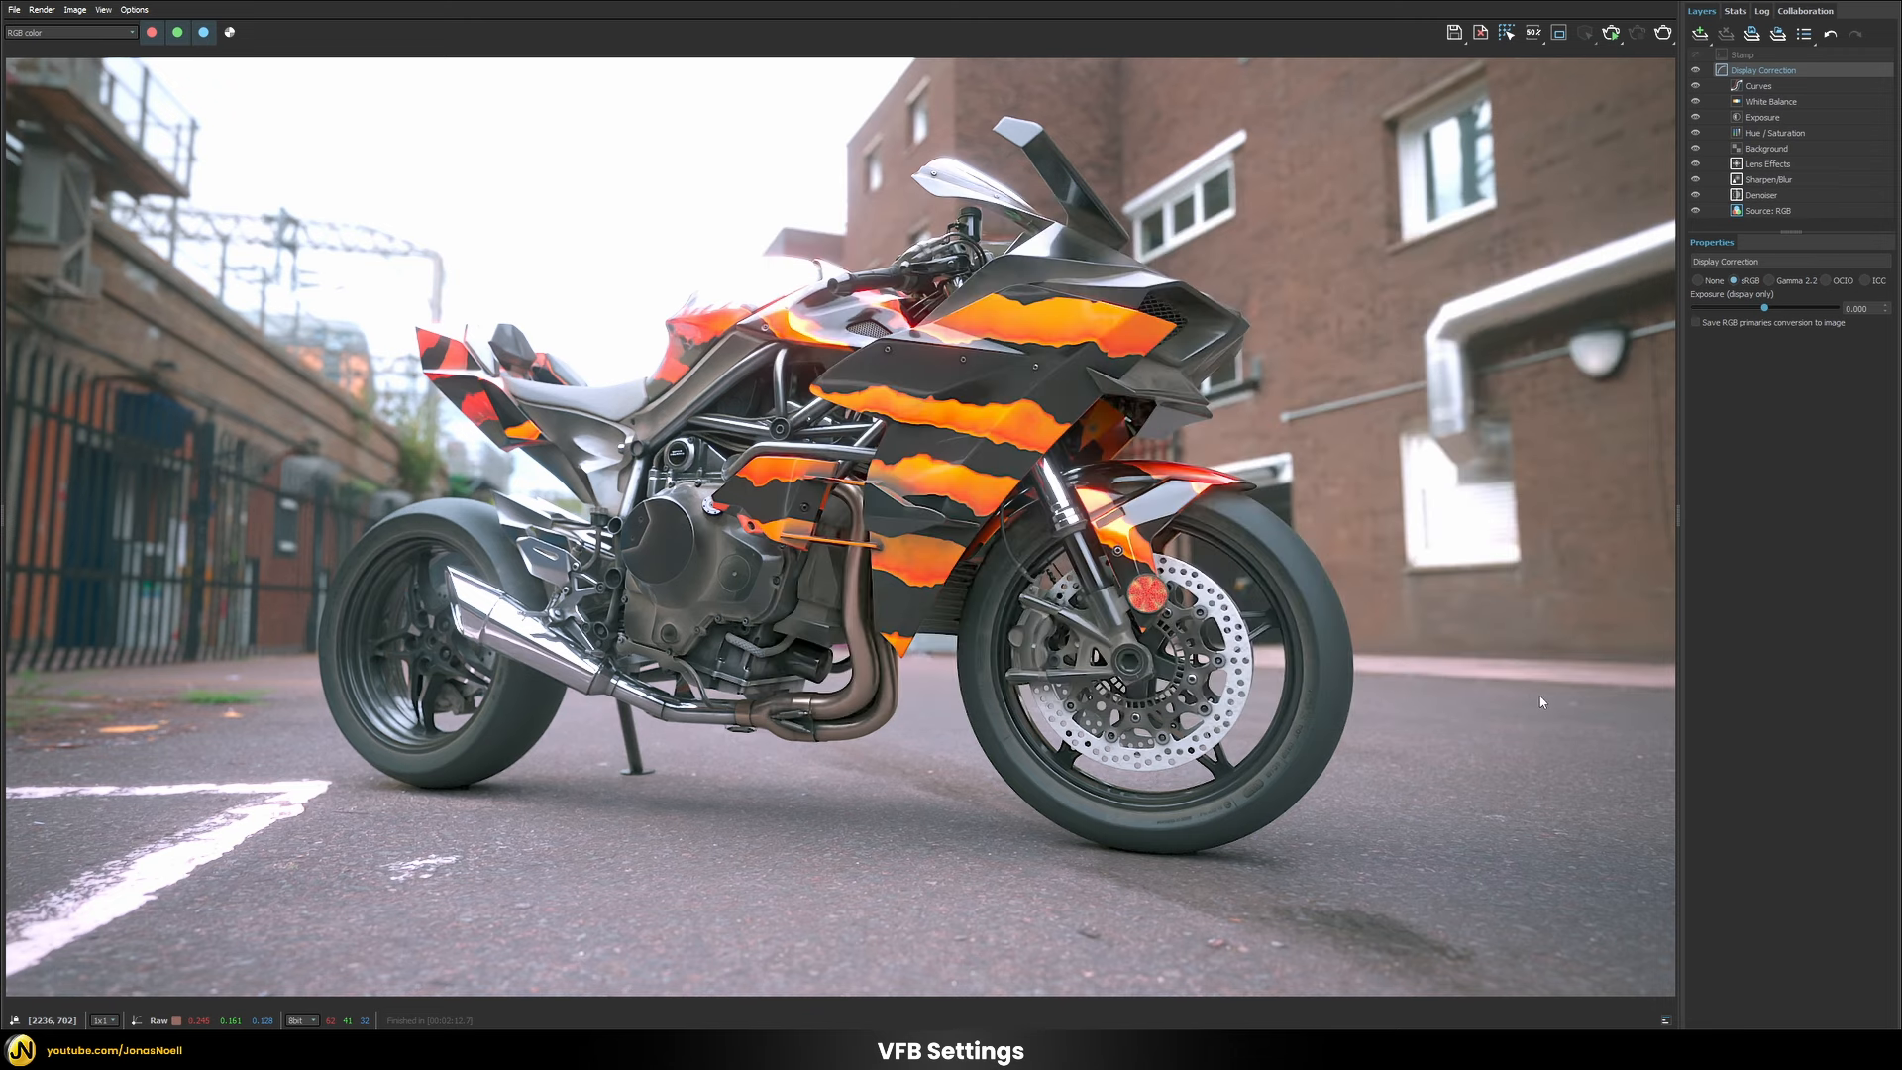
Switch the display correction back to OCIO and save all colour corrections as a second LUT file named LUT_ocio.
click(1825, 282)
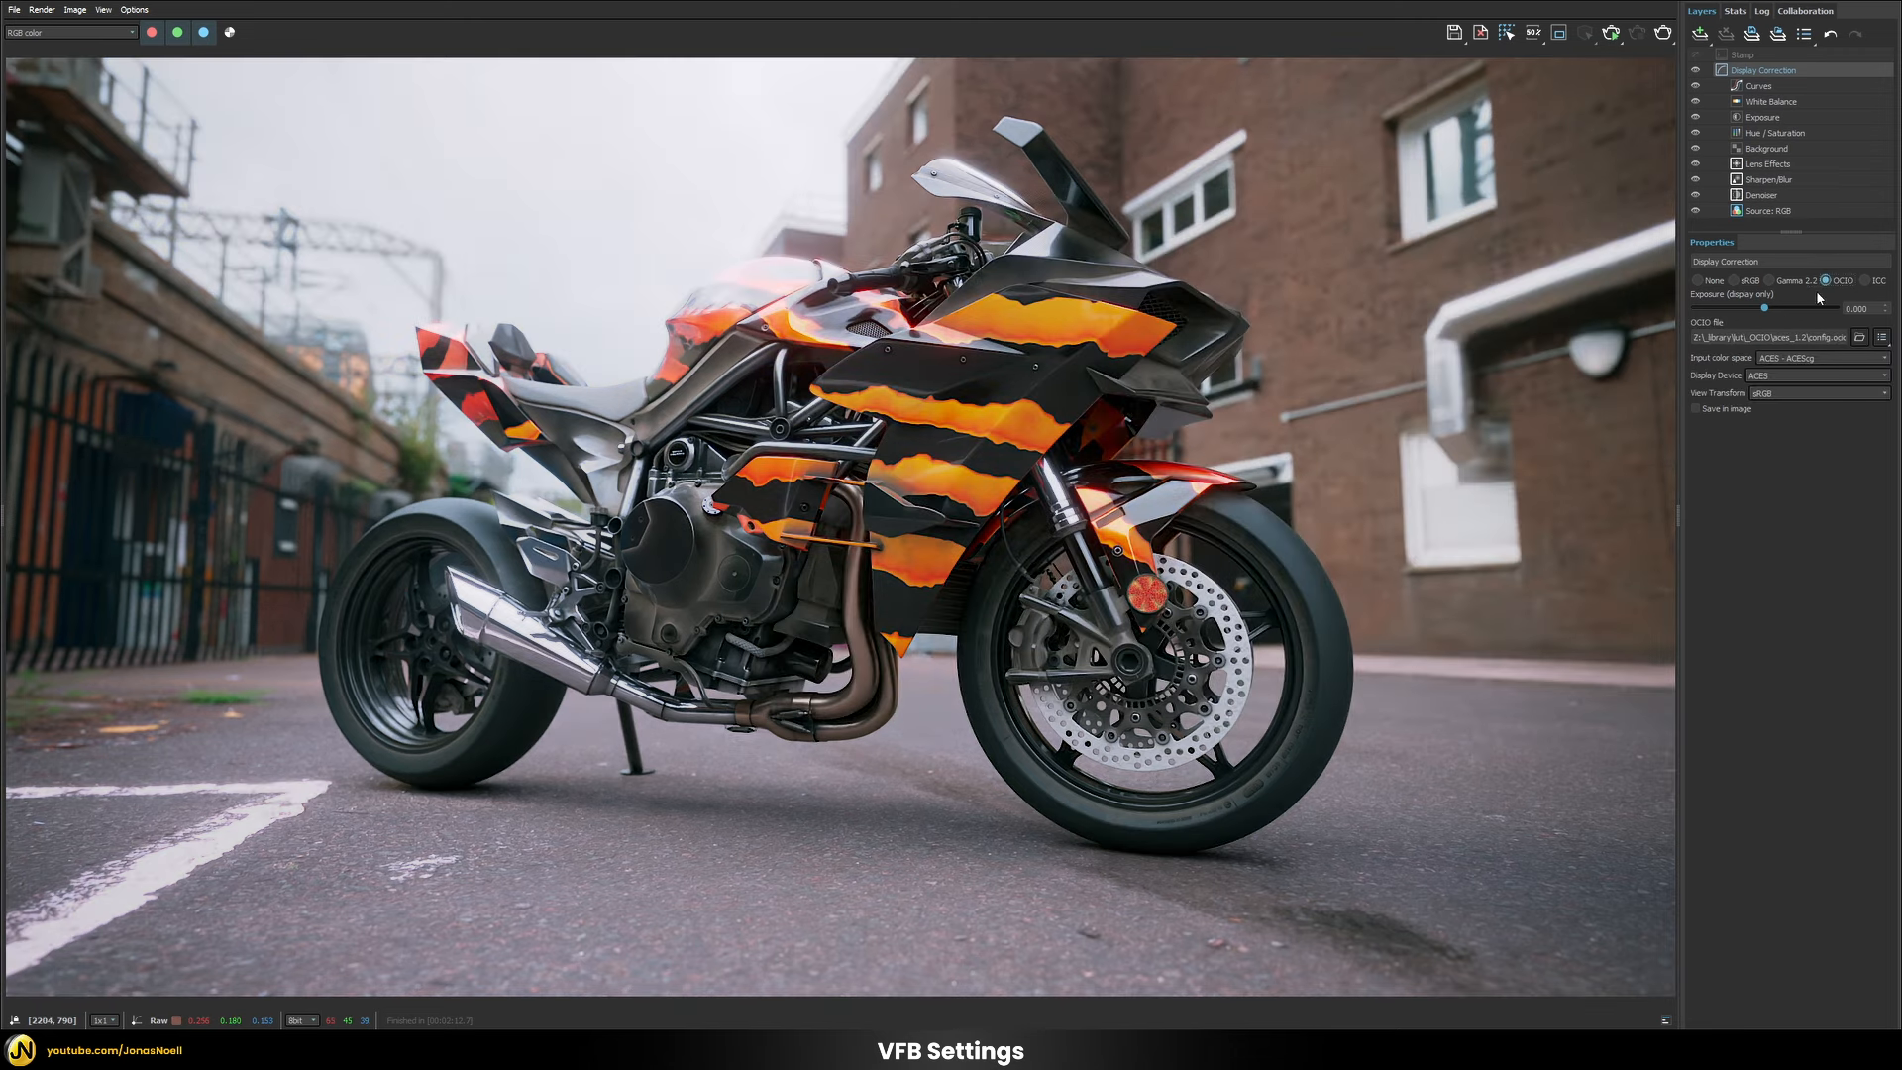
right_click(1761, 72)
click(1795, 151)
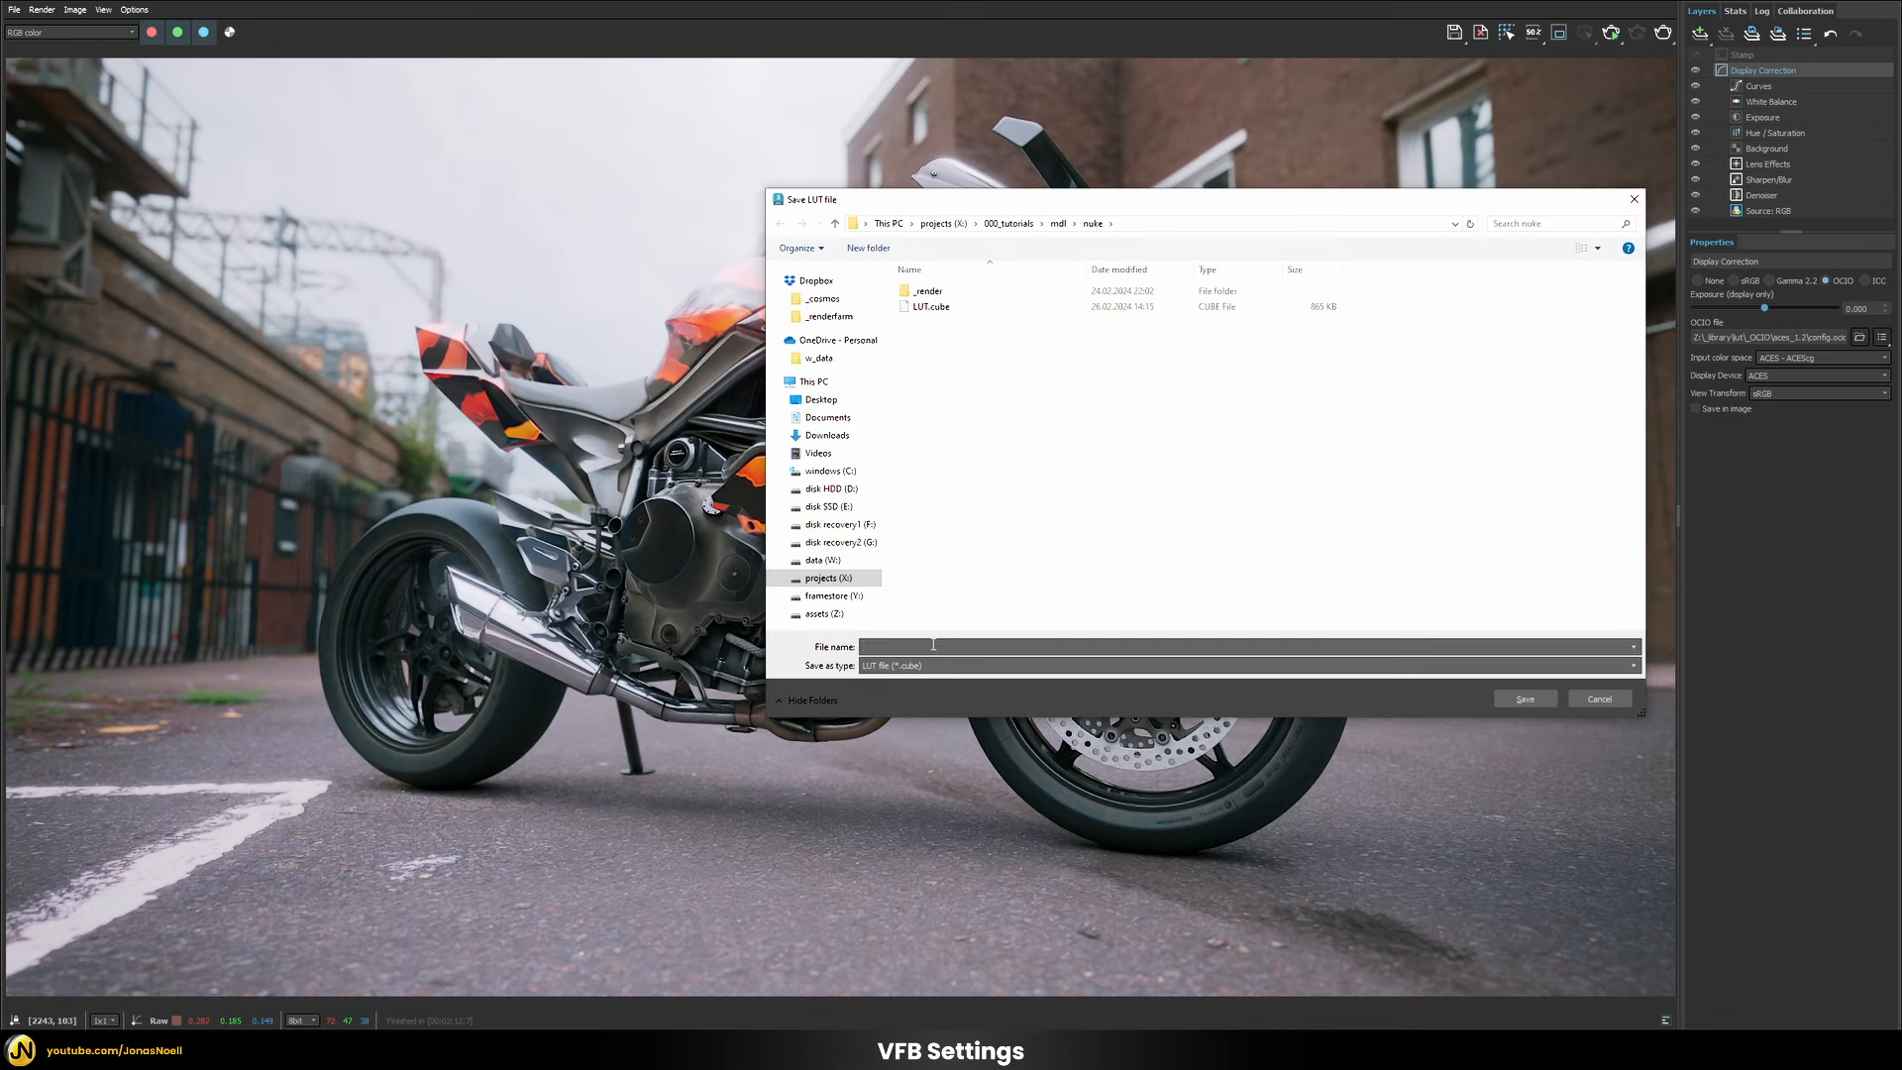
text(LUT)
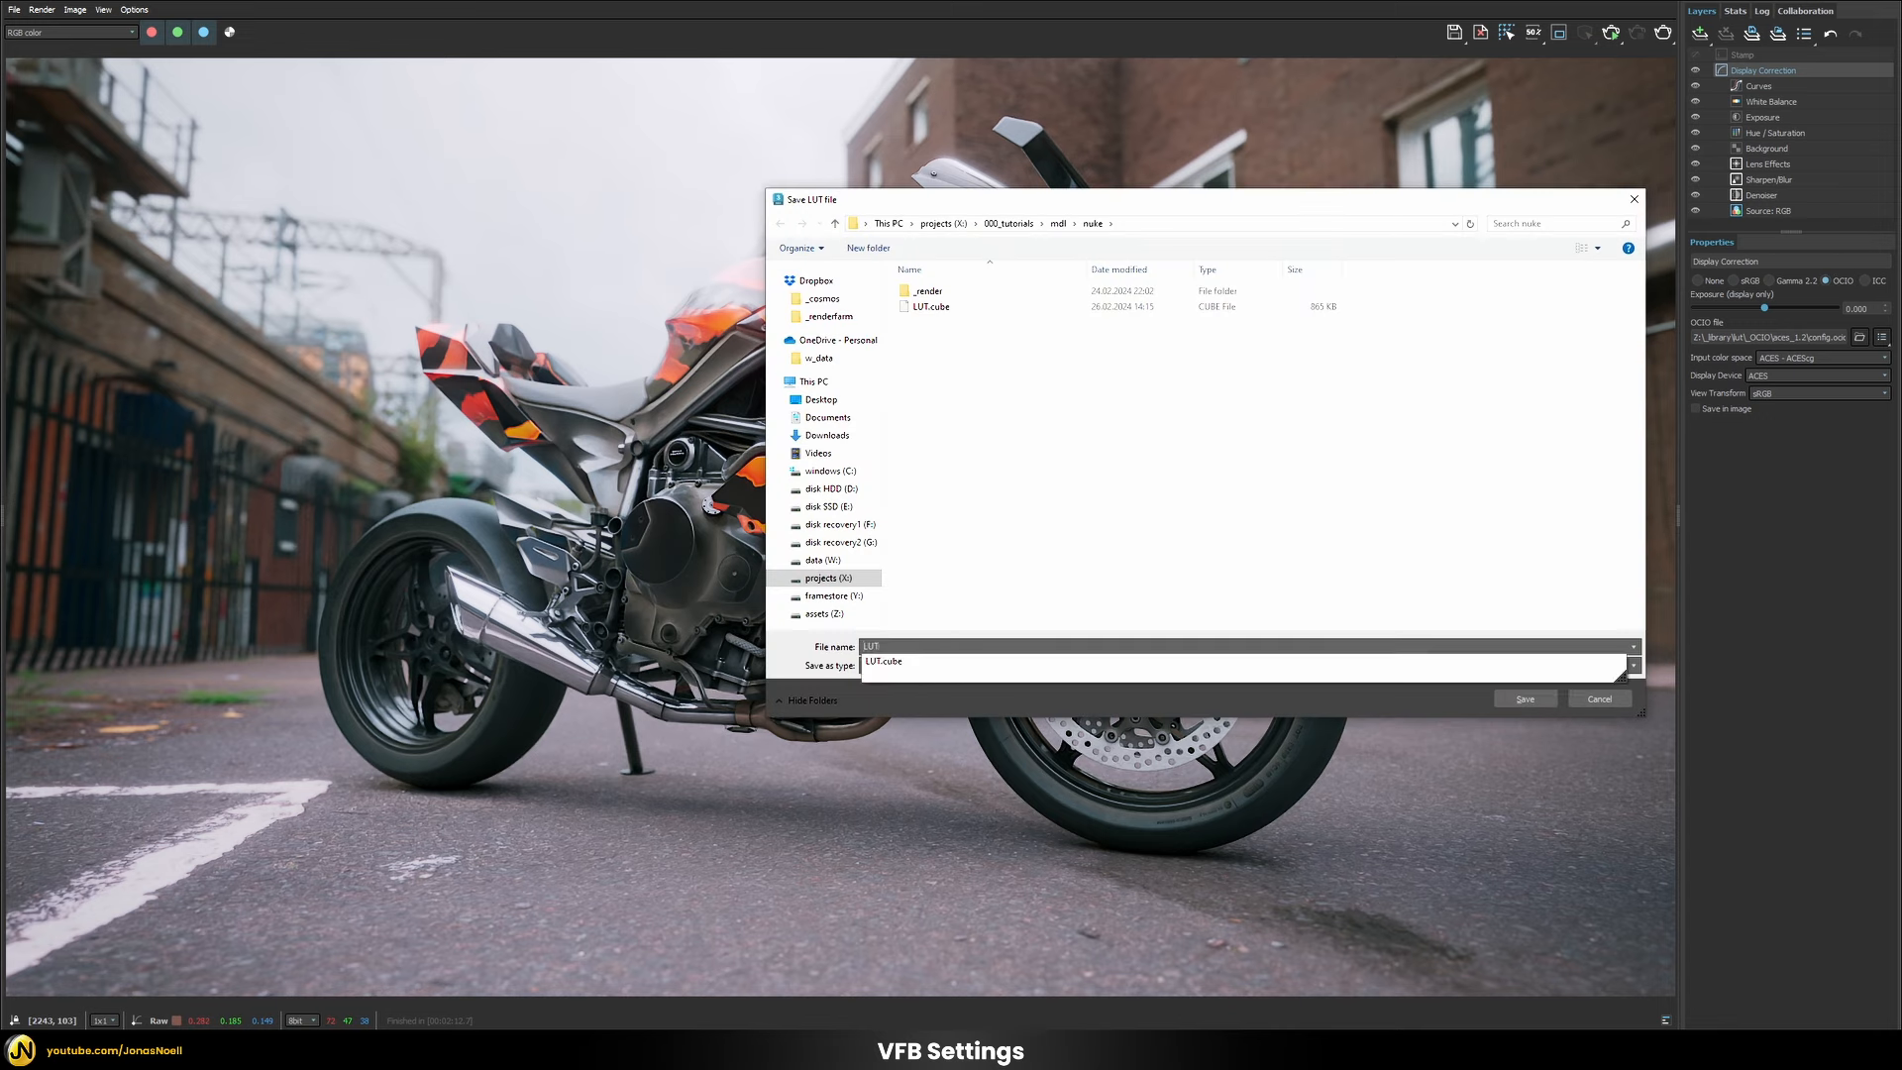
text(_ocio)
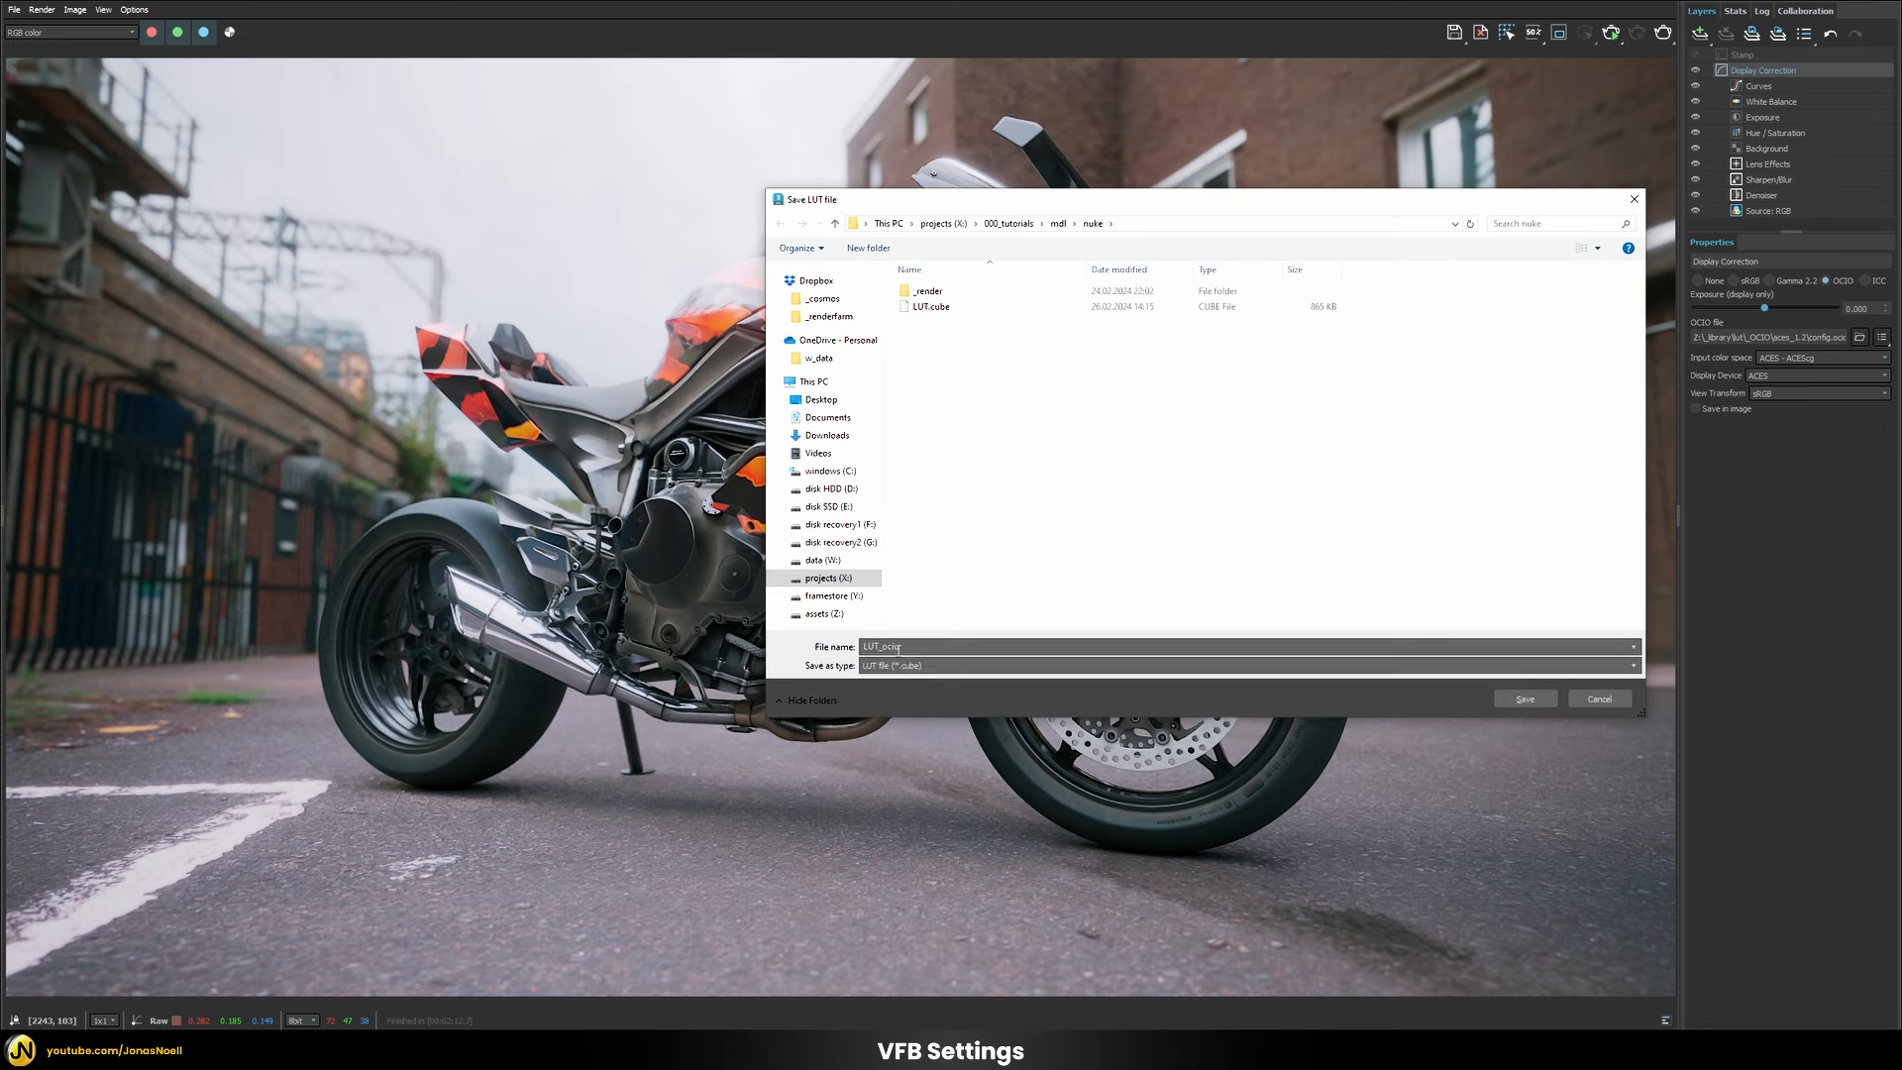
click(1528, 697)
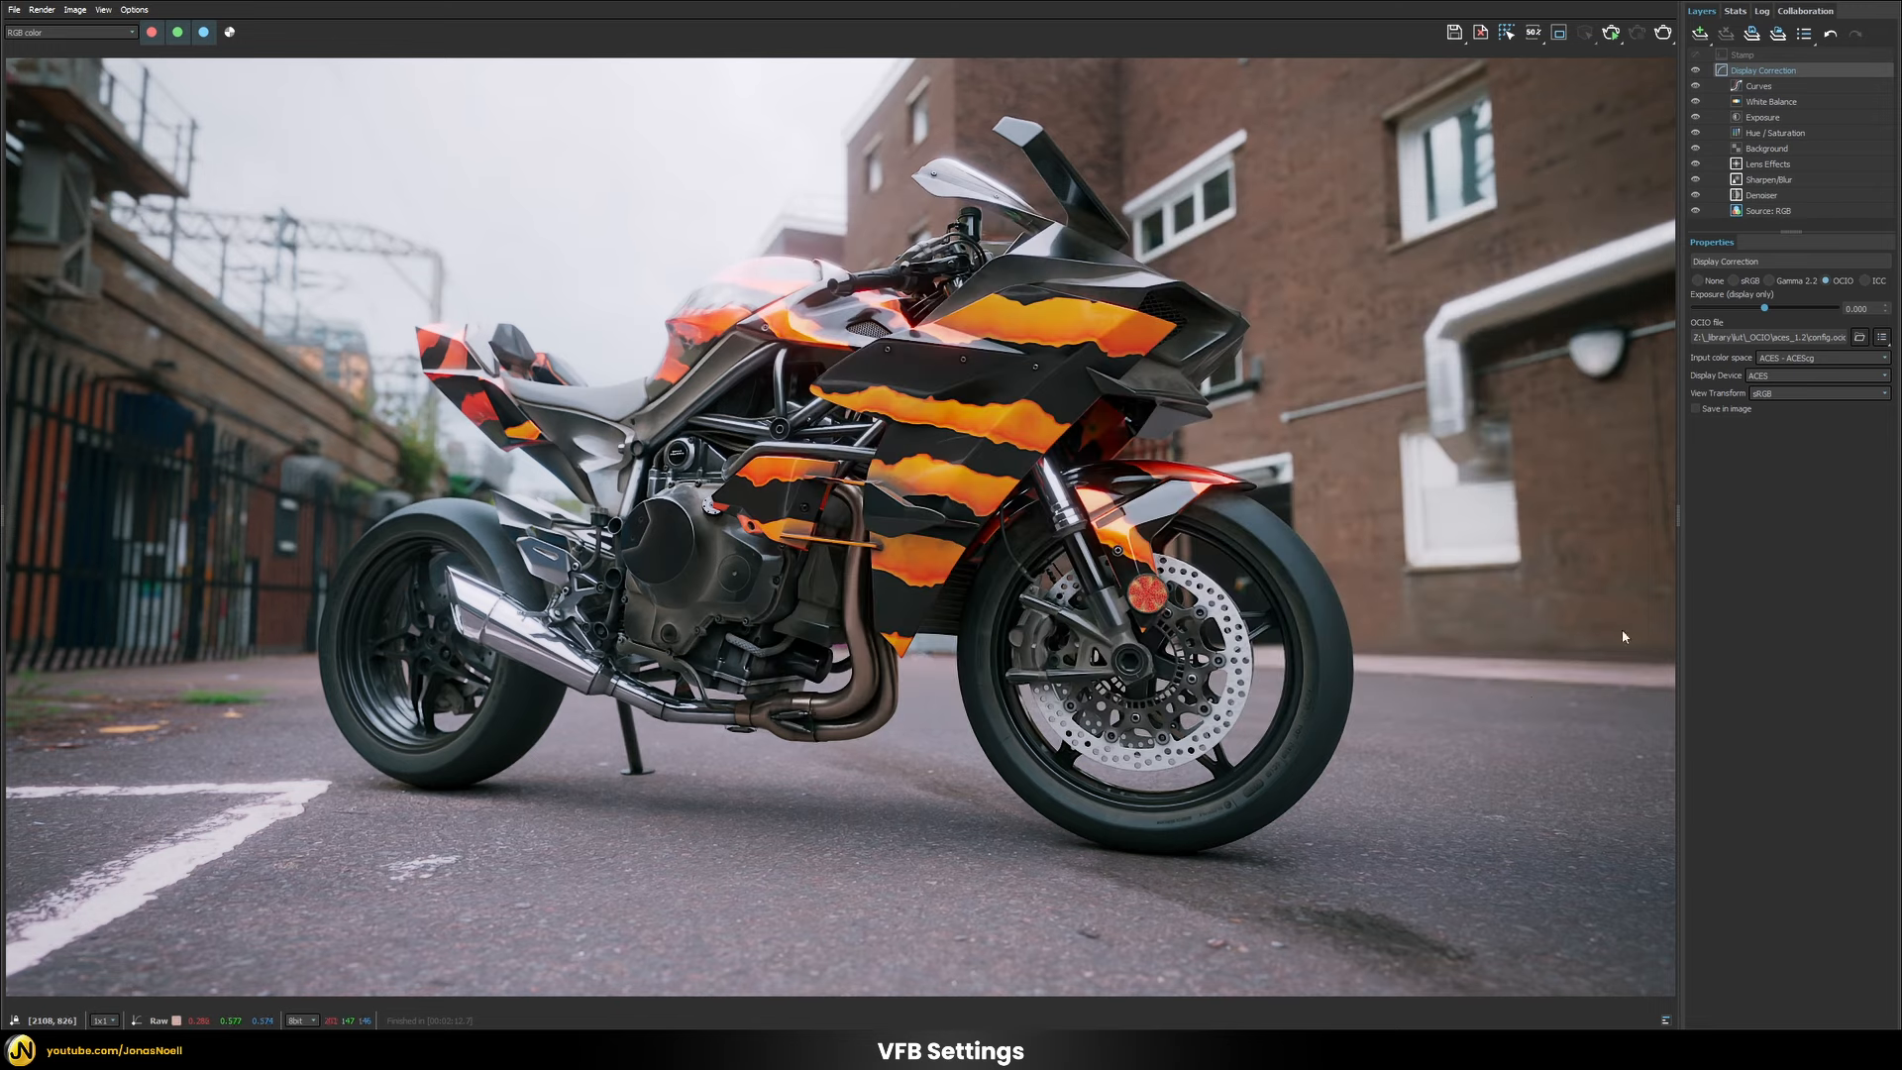
Compare the render with the Curves, White Balance, Exposure and Hue/Saturation layers switched off and on together.
click(1759, 86)
shift+click(1770, 133)
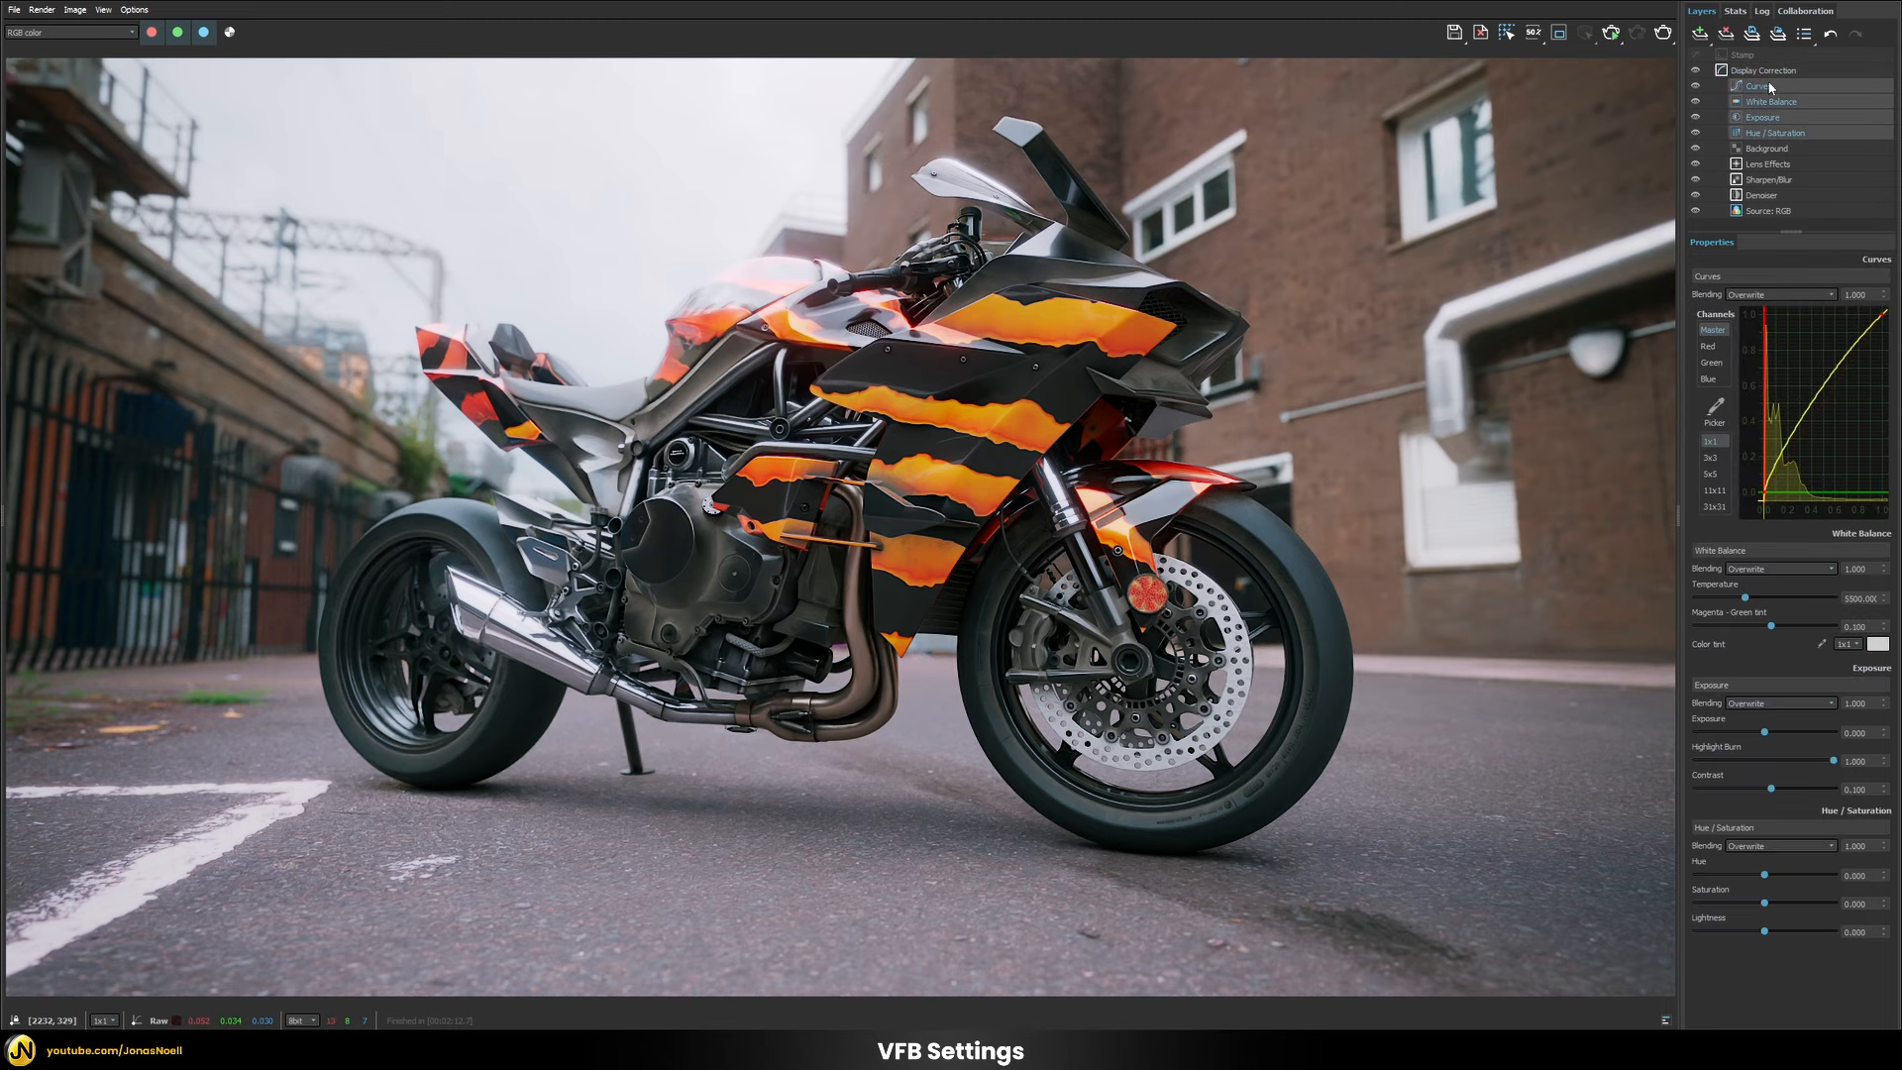
click(1698, 132)
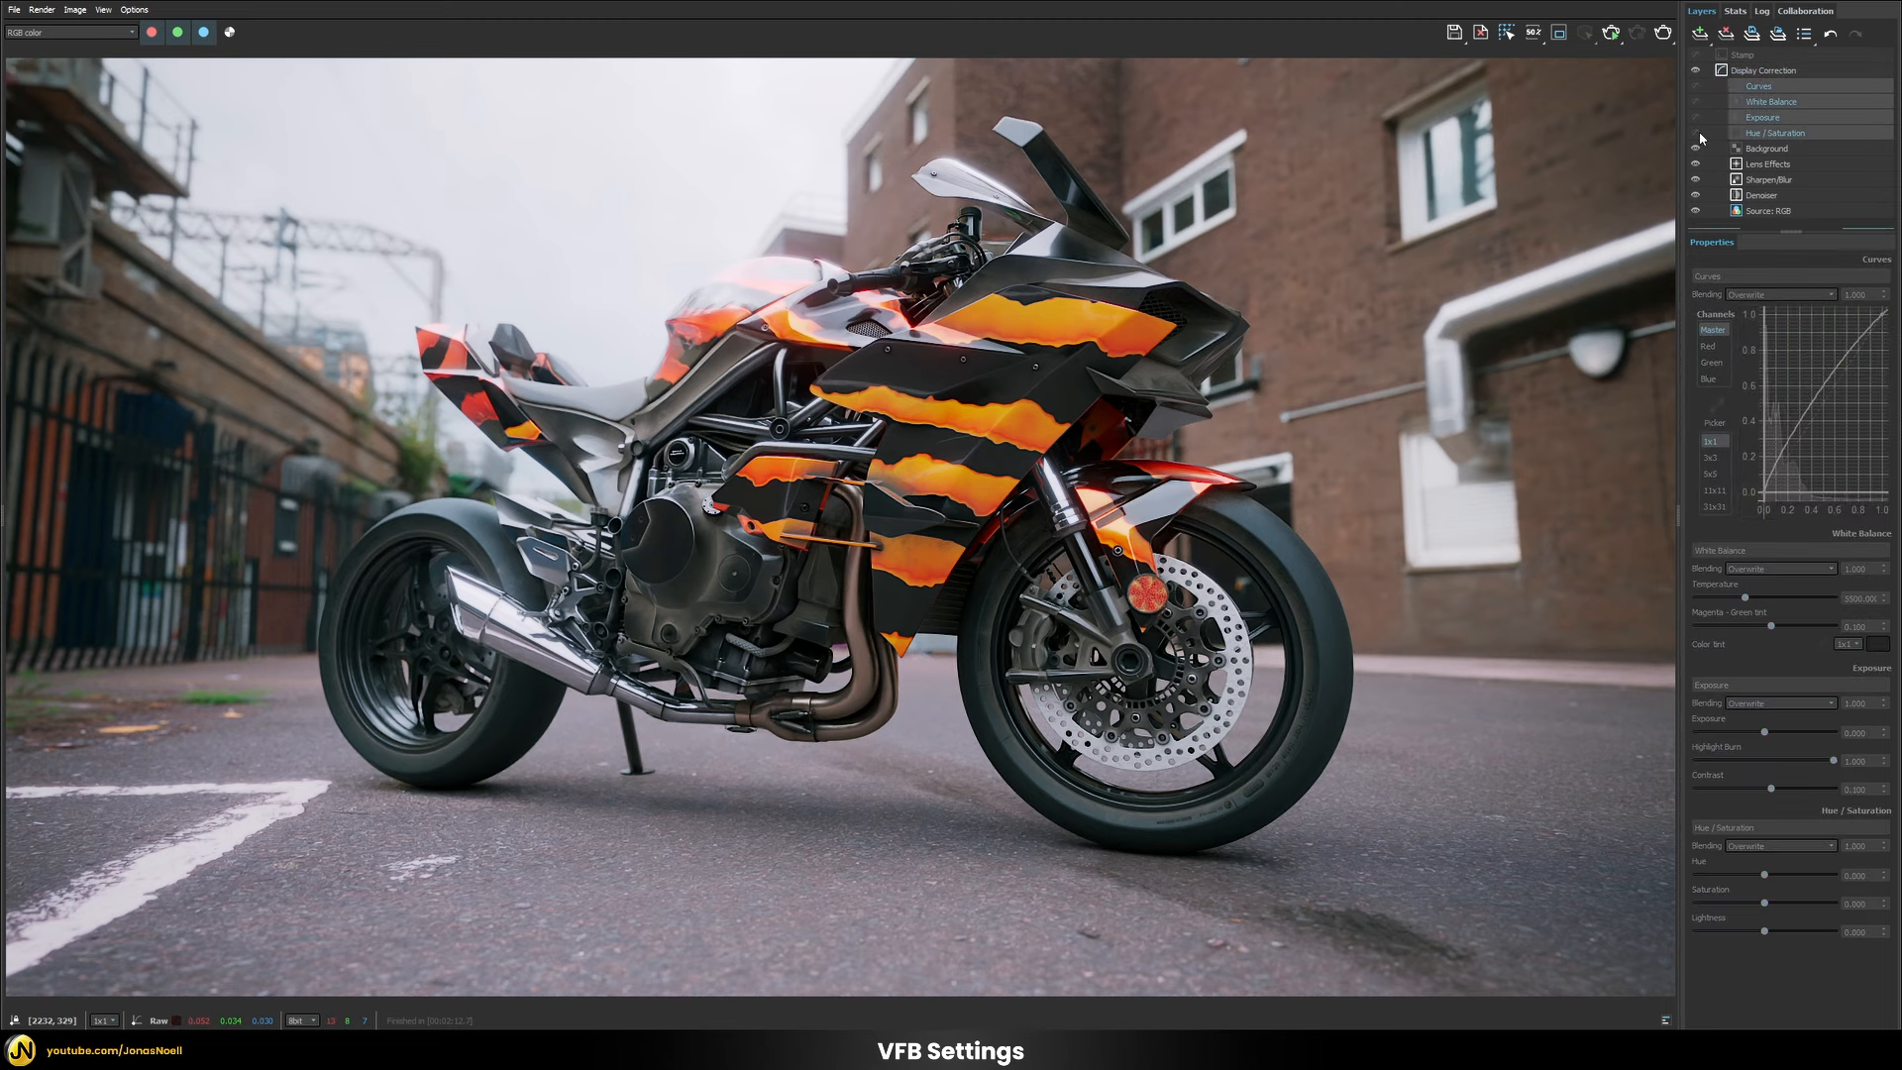
click(1698, 132)
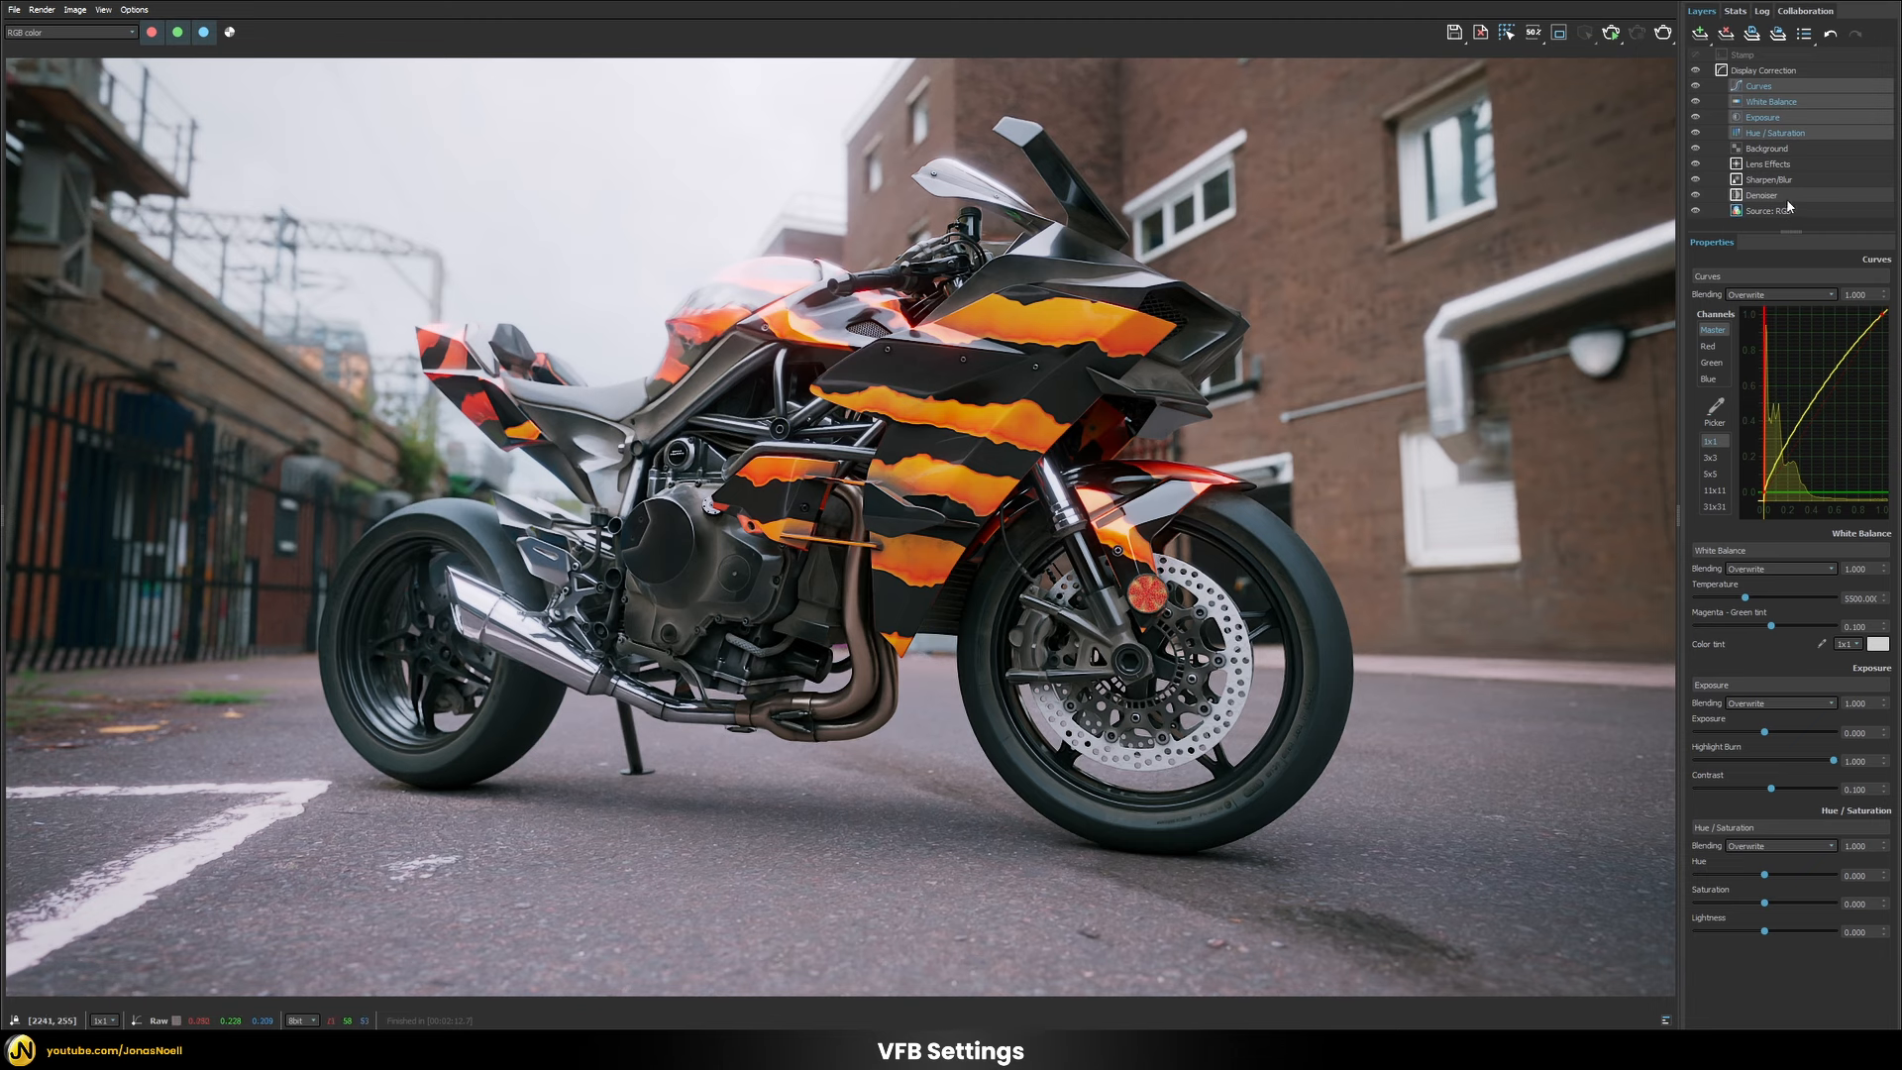
Show the Background layer's vignette image settings and compare the render with that layer switched off and on.
click(1765, 149)
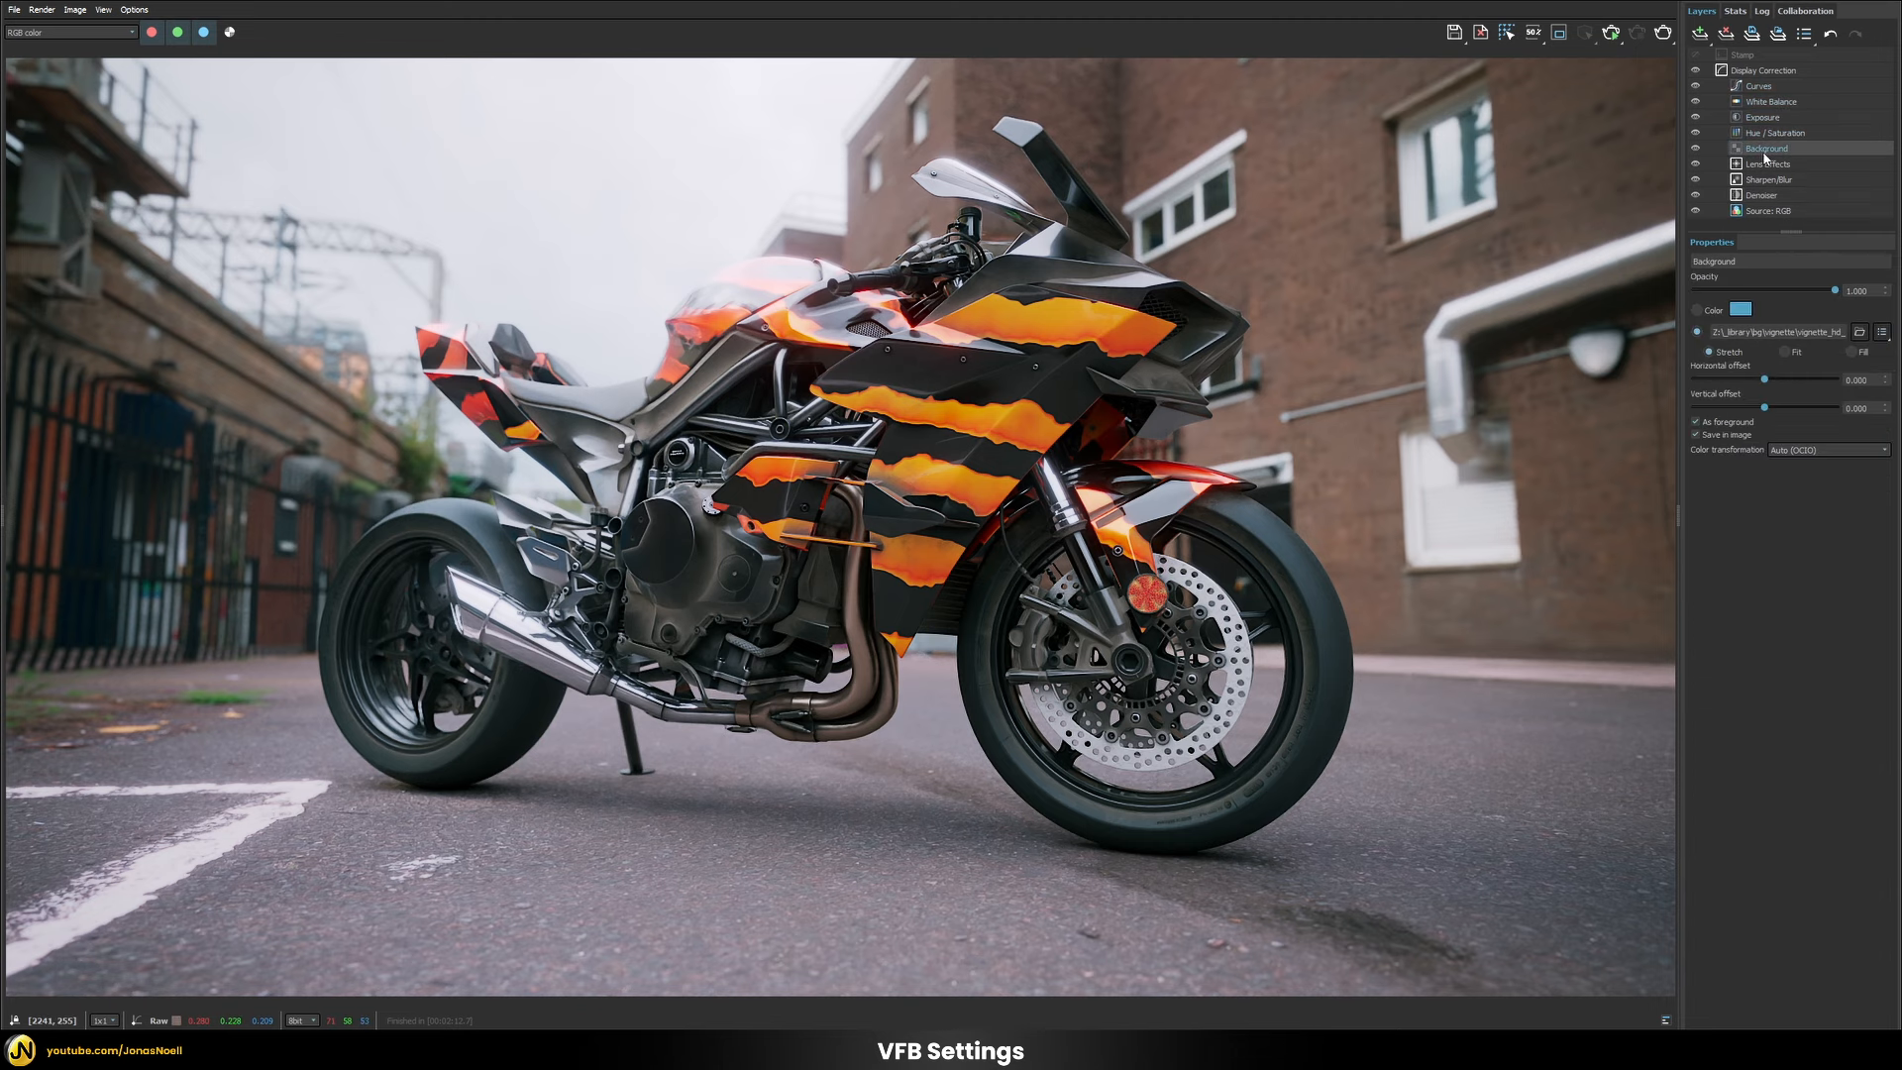
click(1696, 149)
click(1696, 149)
click(1876, 289)
Examine the Lens Effects settings and the Glare render element, return to RGB color and select the Sharpen/Blur layer.
click(1758, 164)
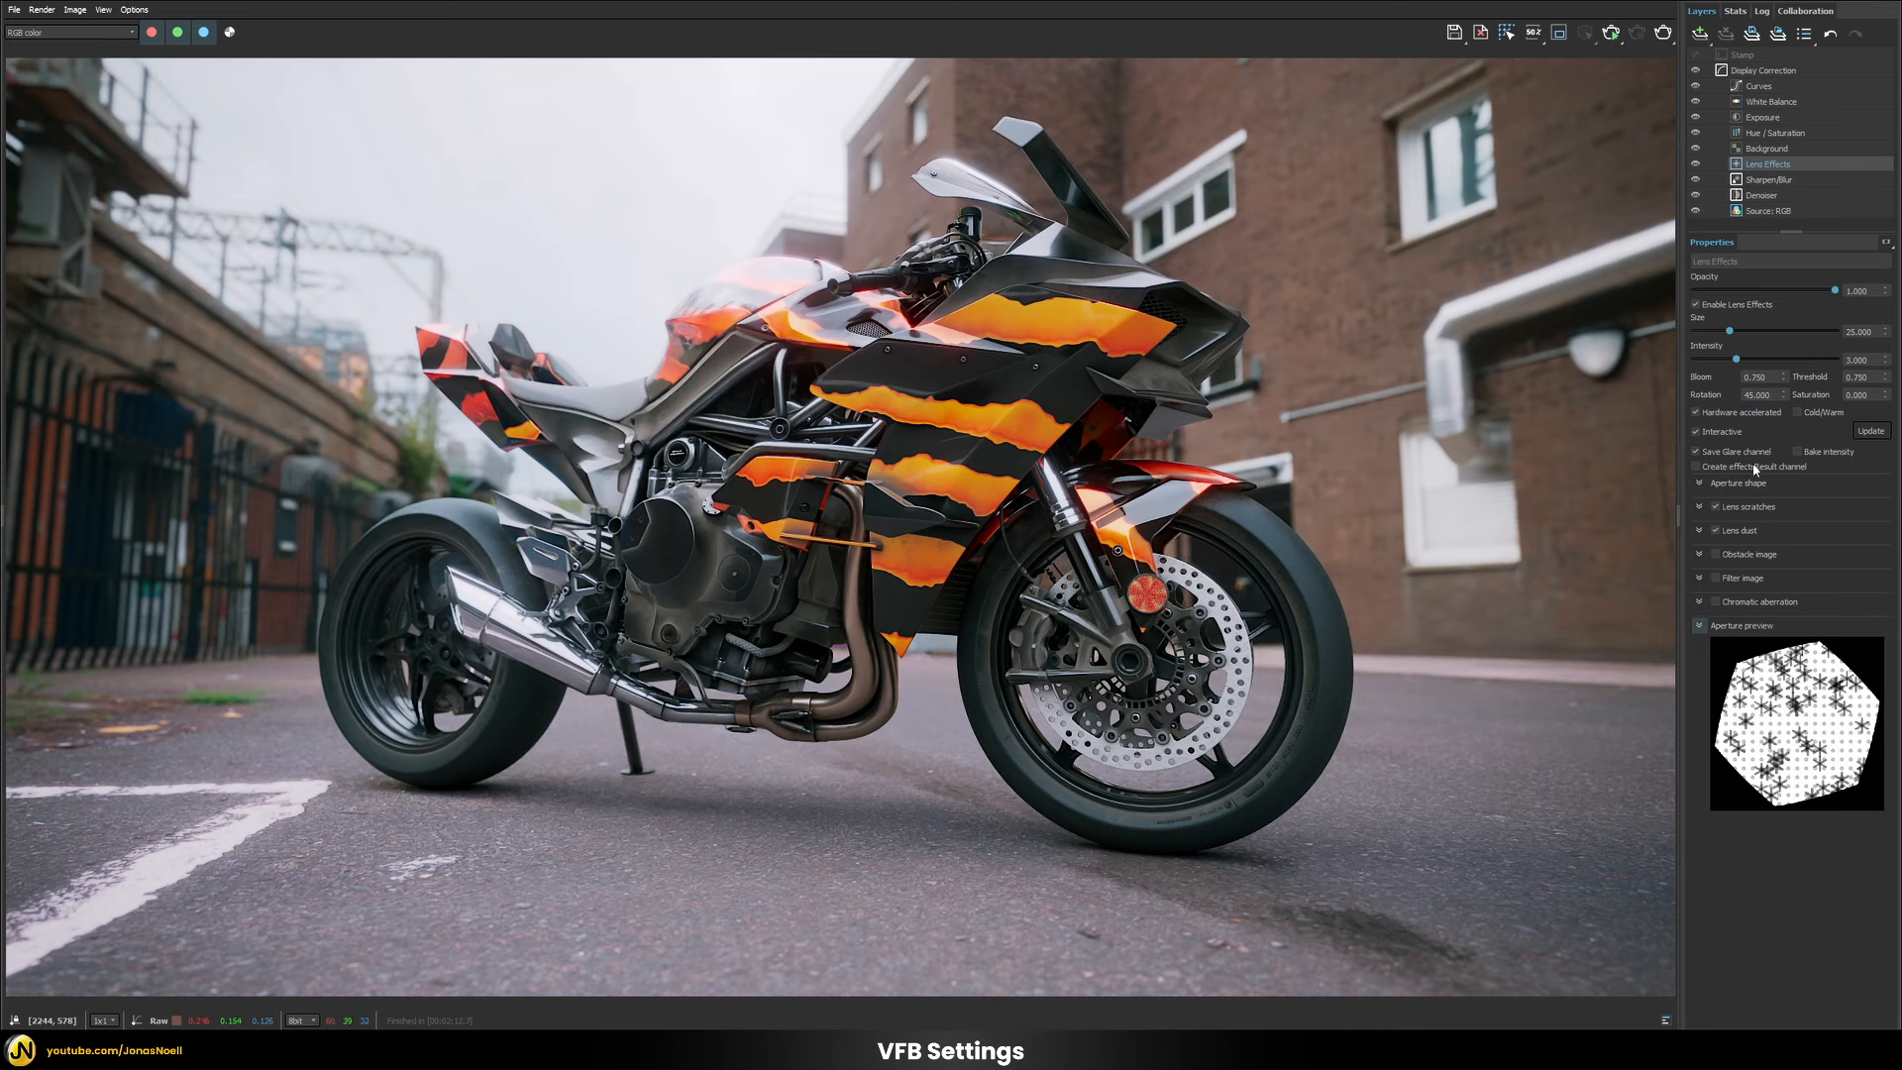
click(43, 35)
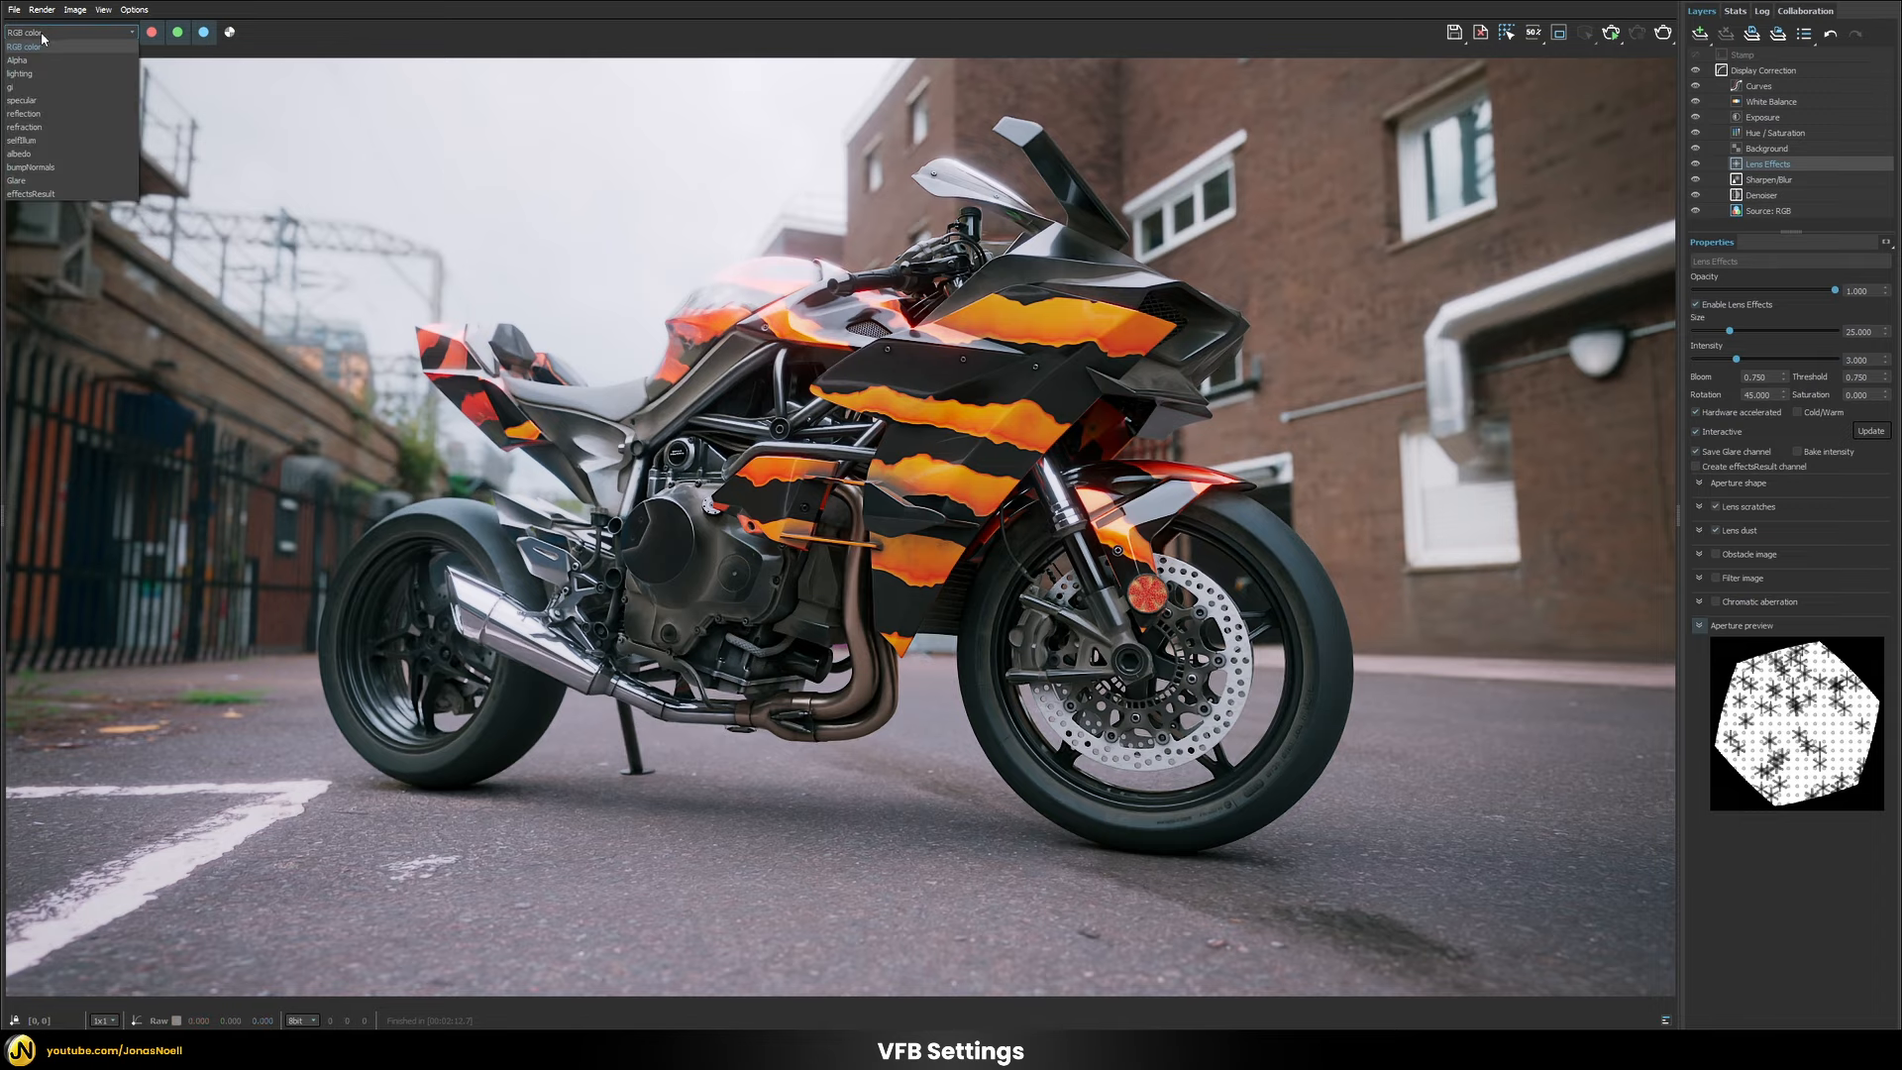
click(30, 182)
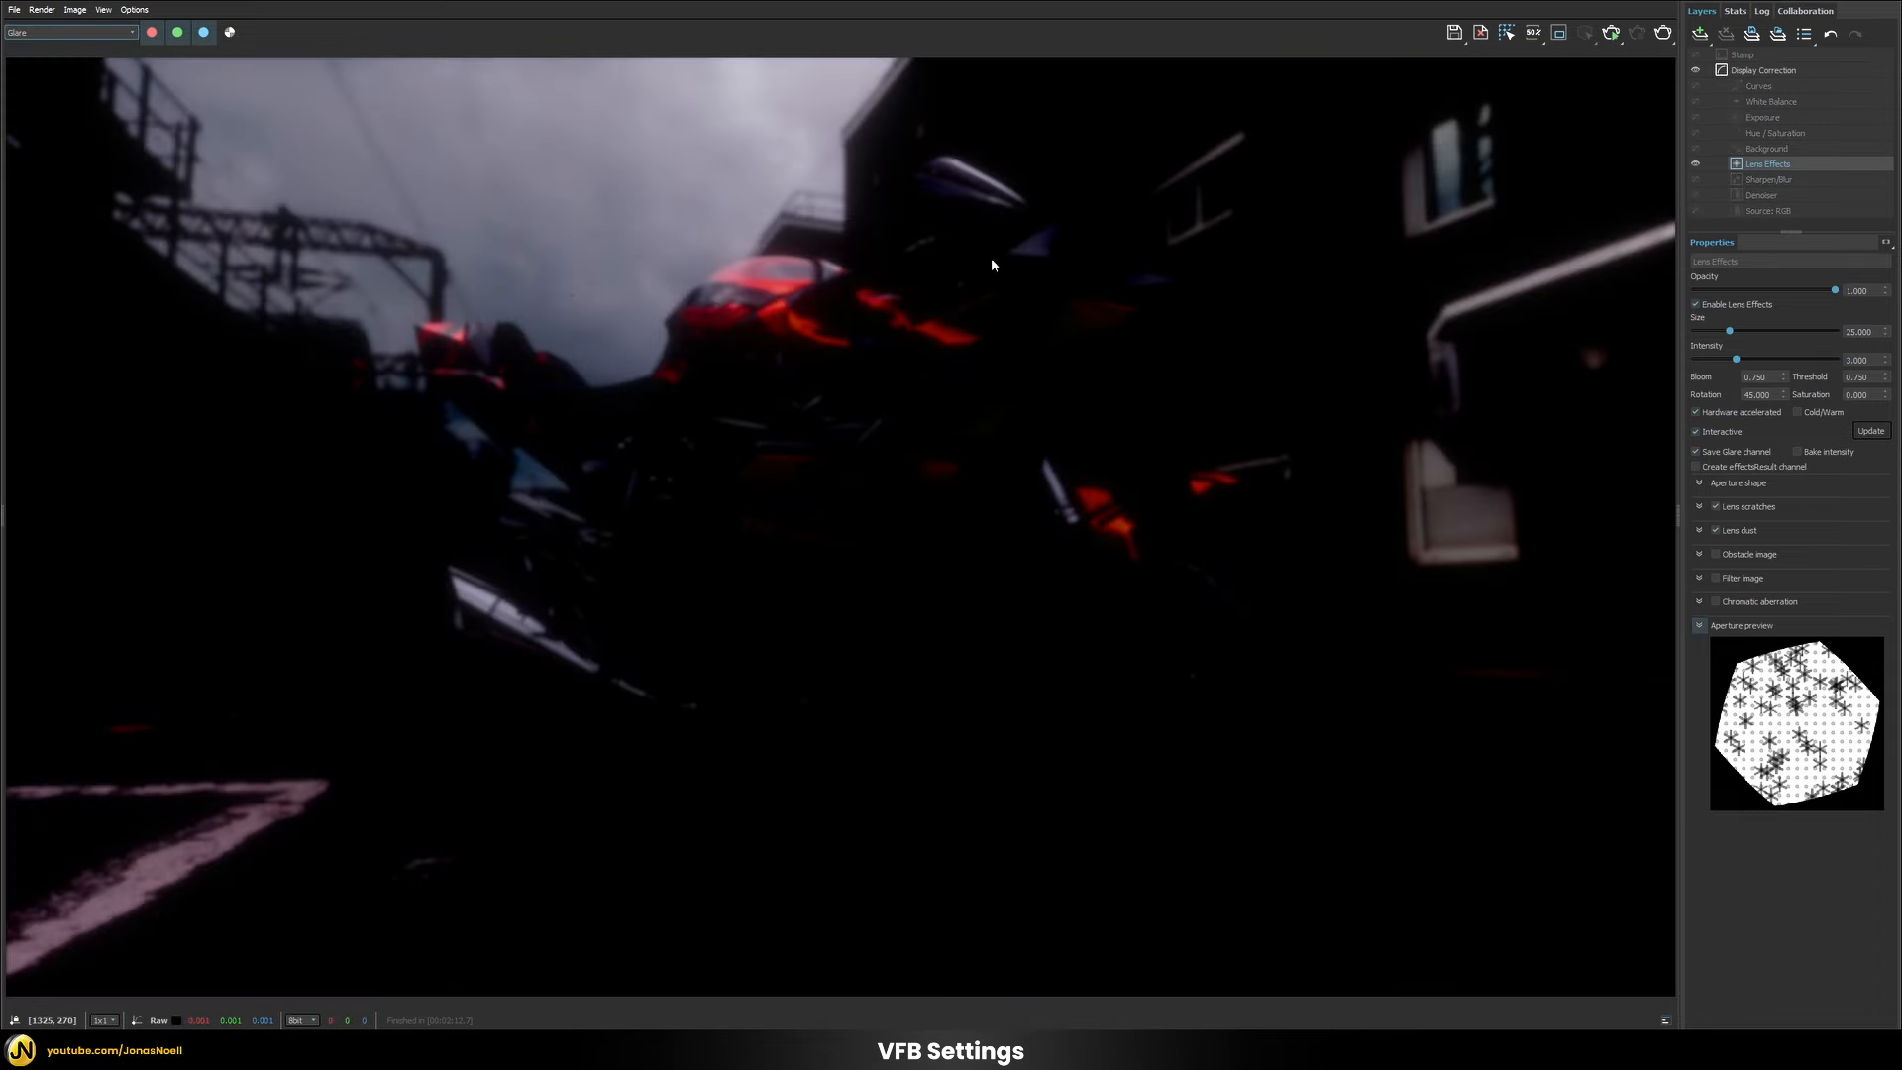
click(44, 33)
click(30, 46)
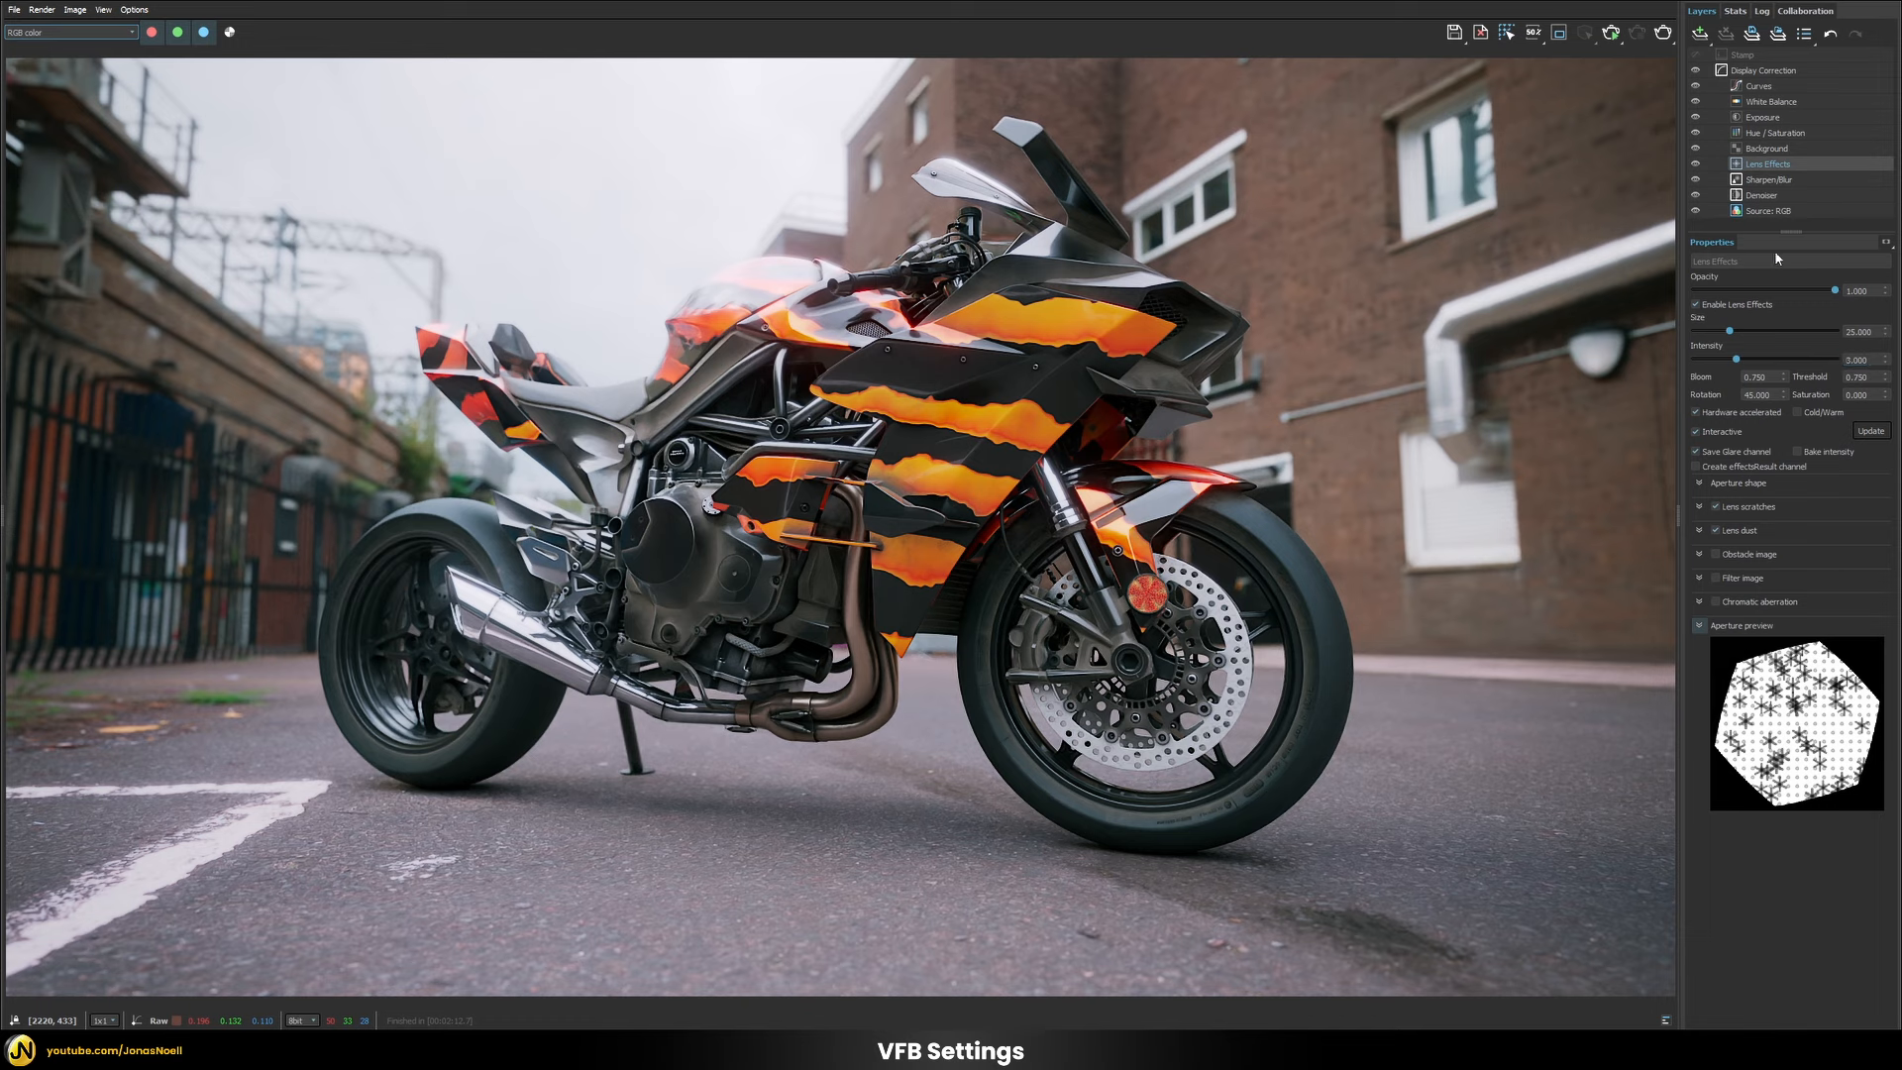
click(1765, 180)
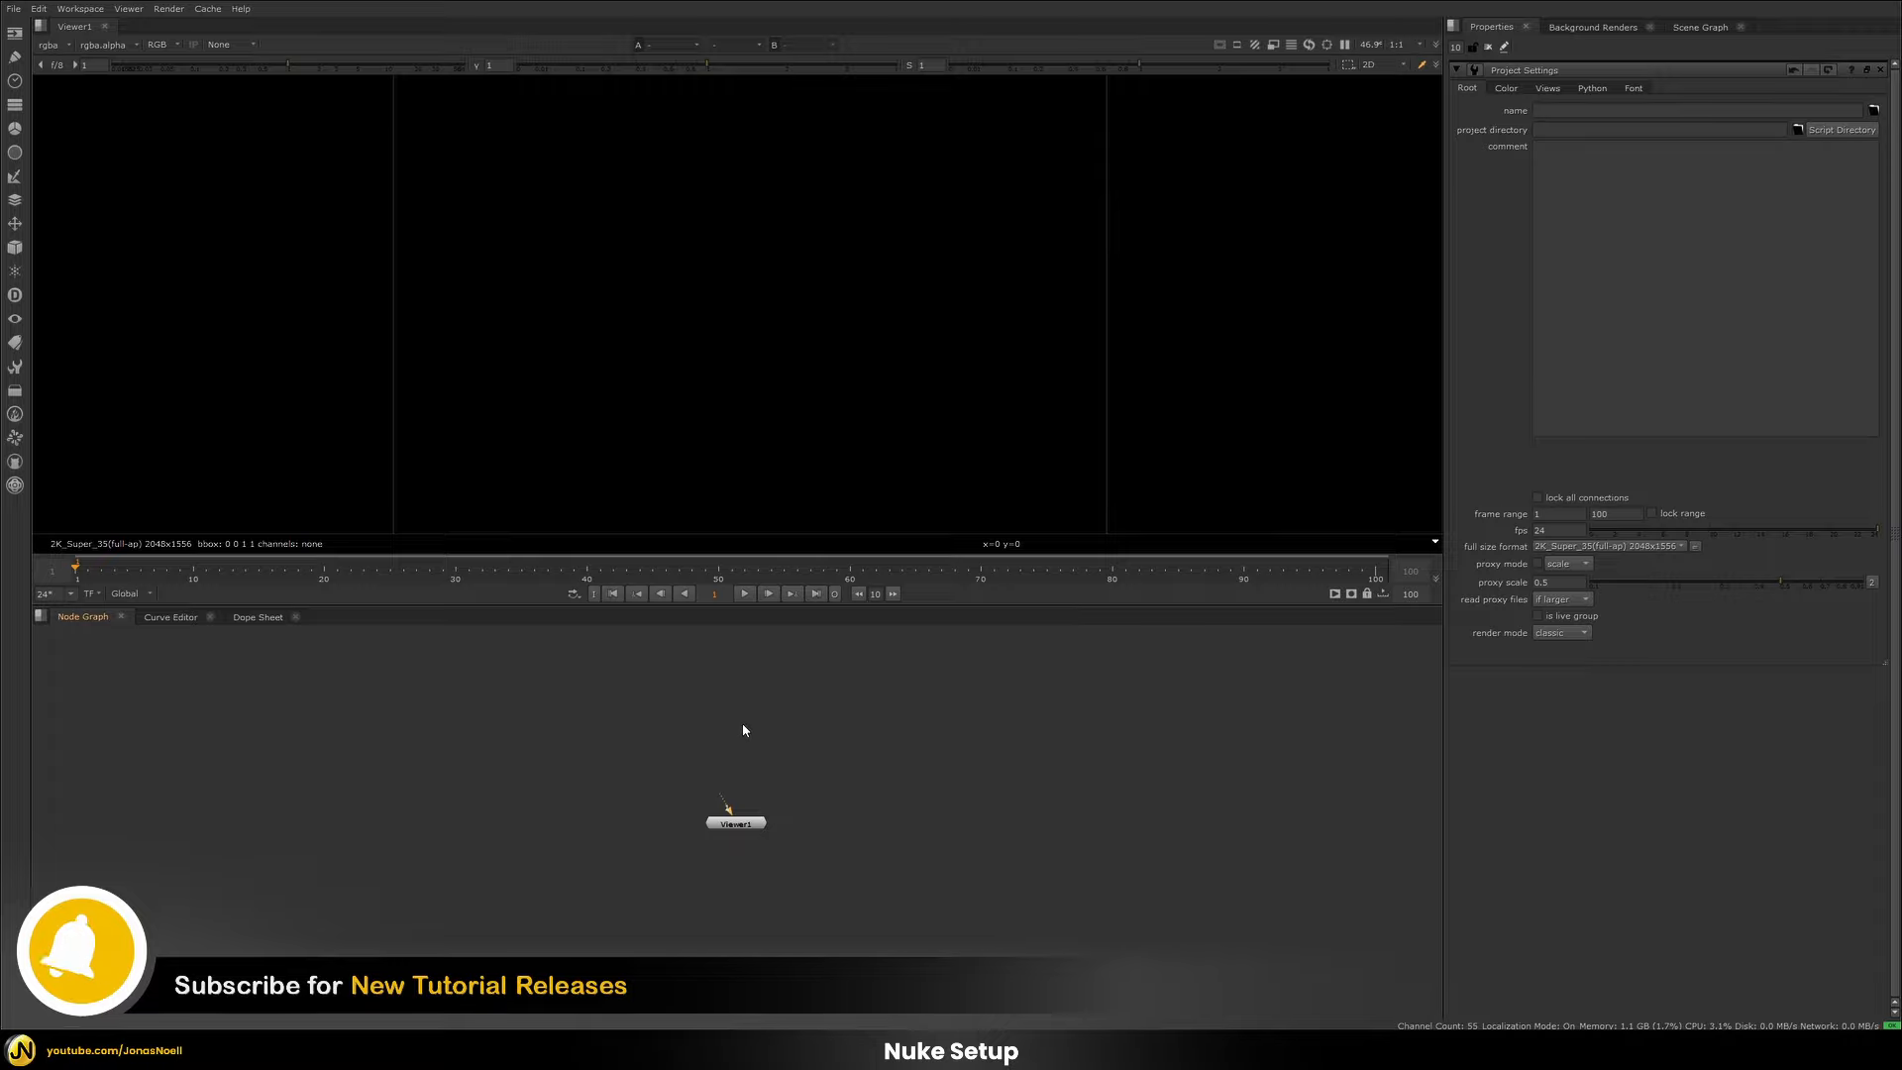
In Nuke, add a Read node that loads bike.exr from the nuke folder and connect the viewer to it.
key(Tab)
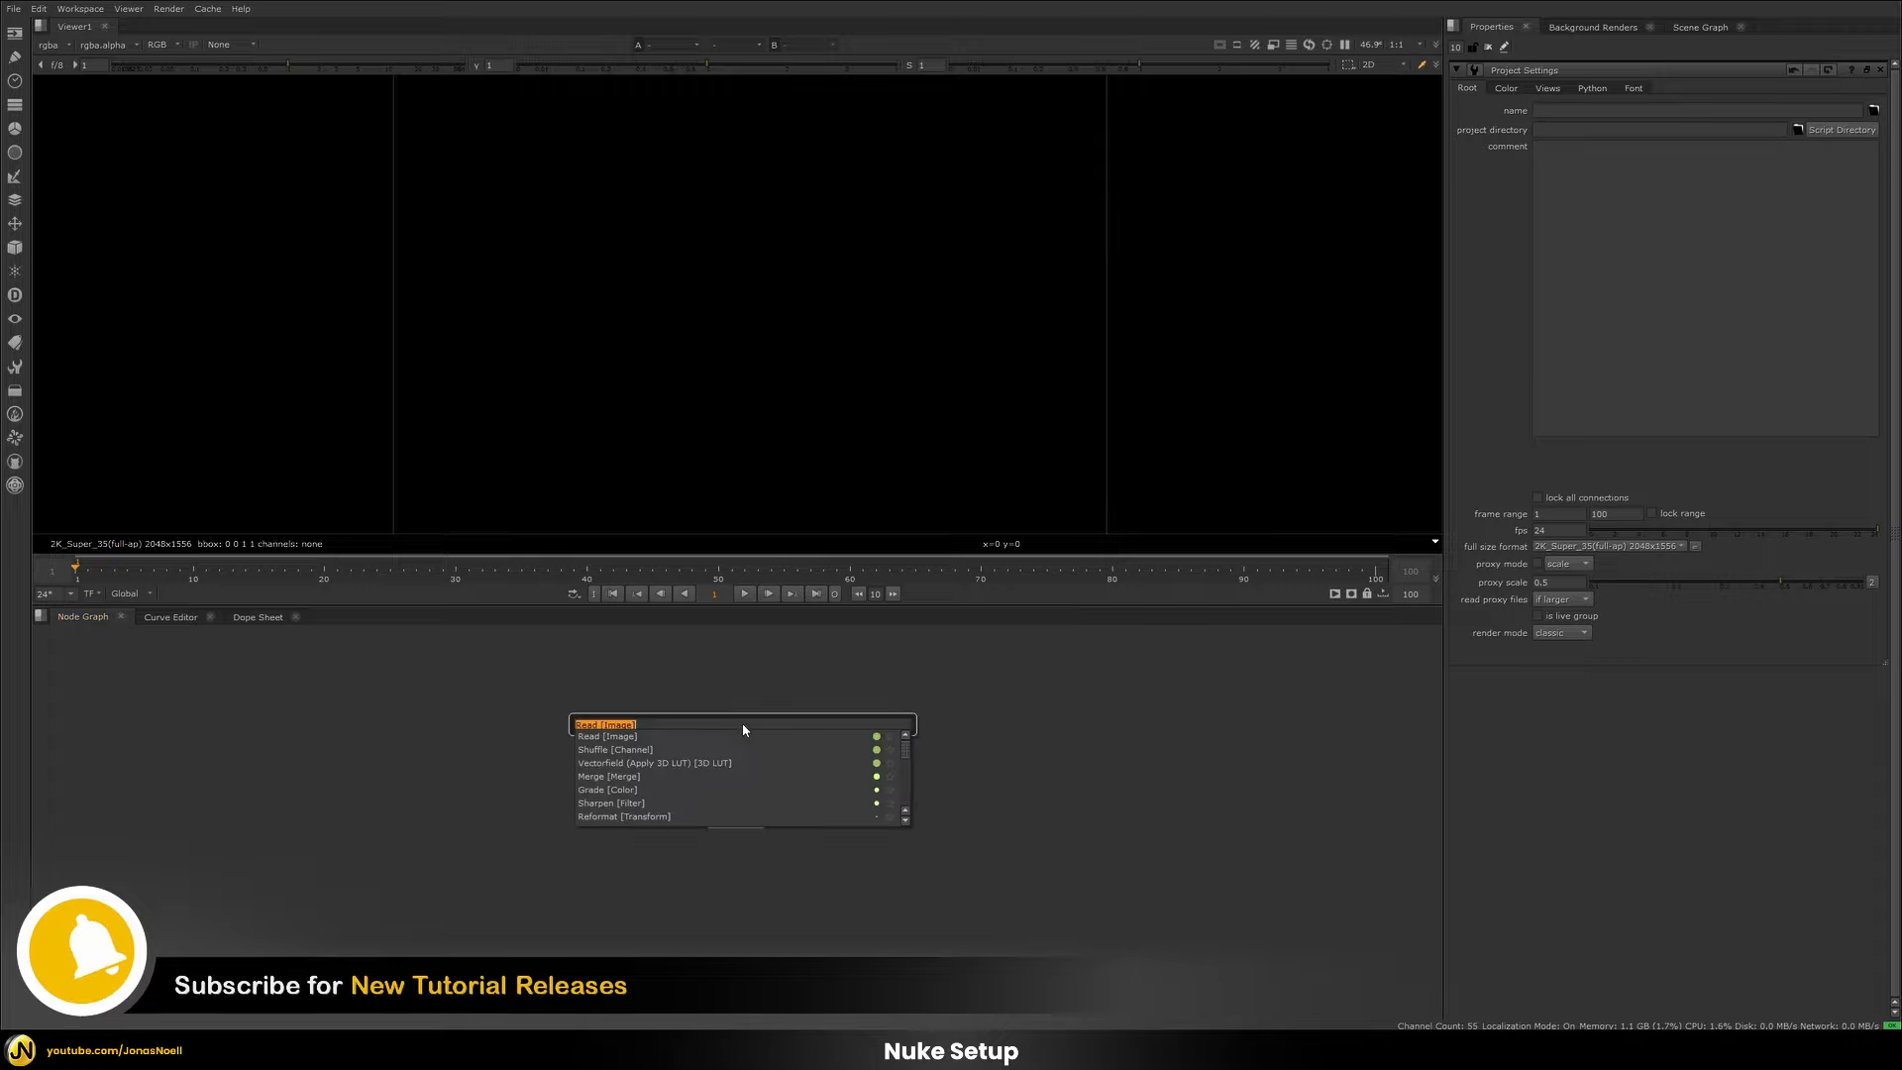
click(622, 737)
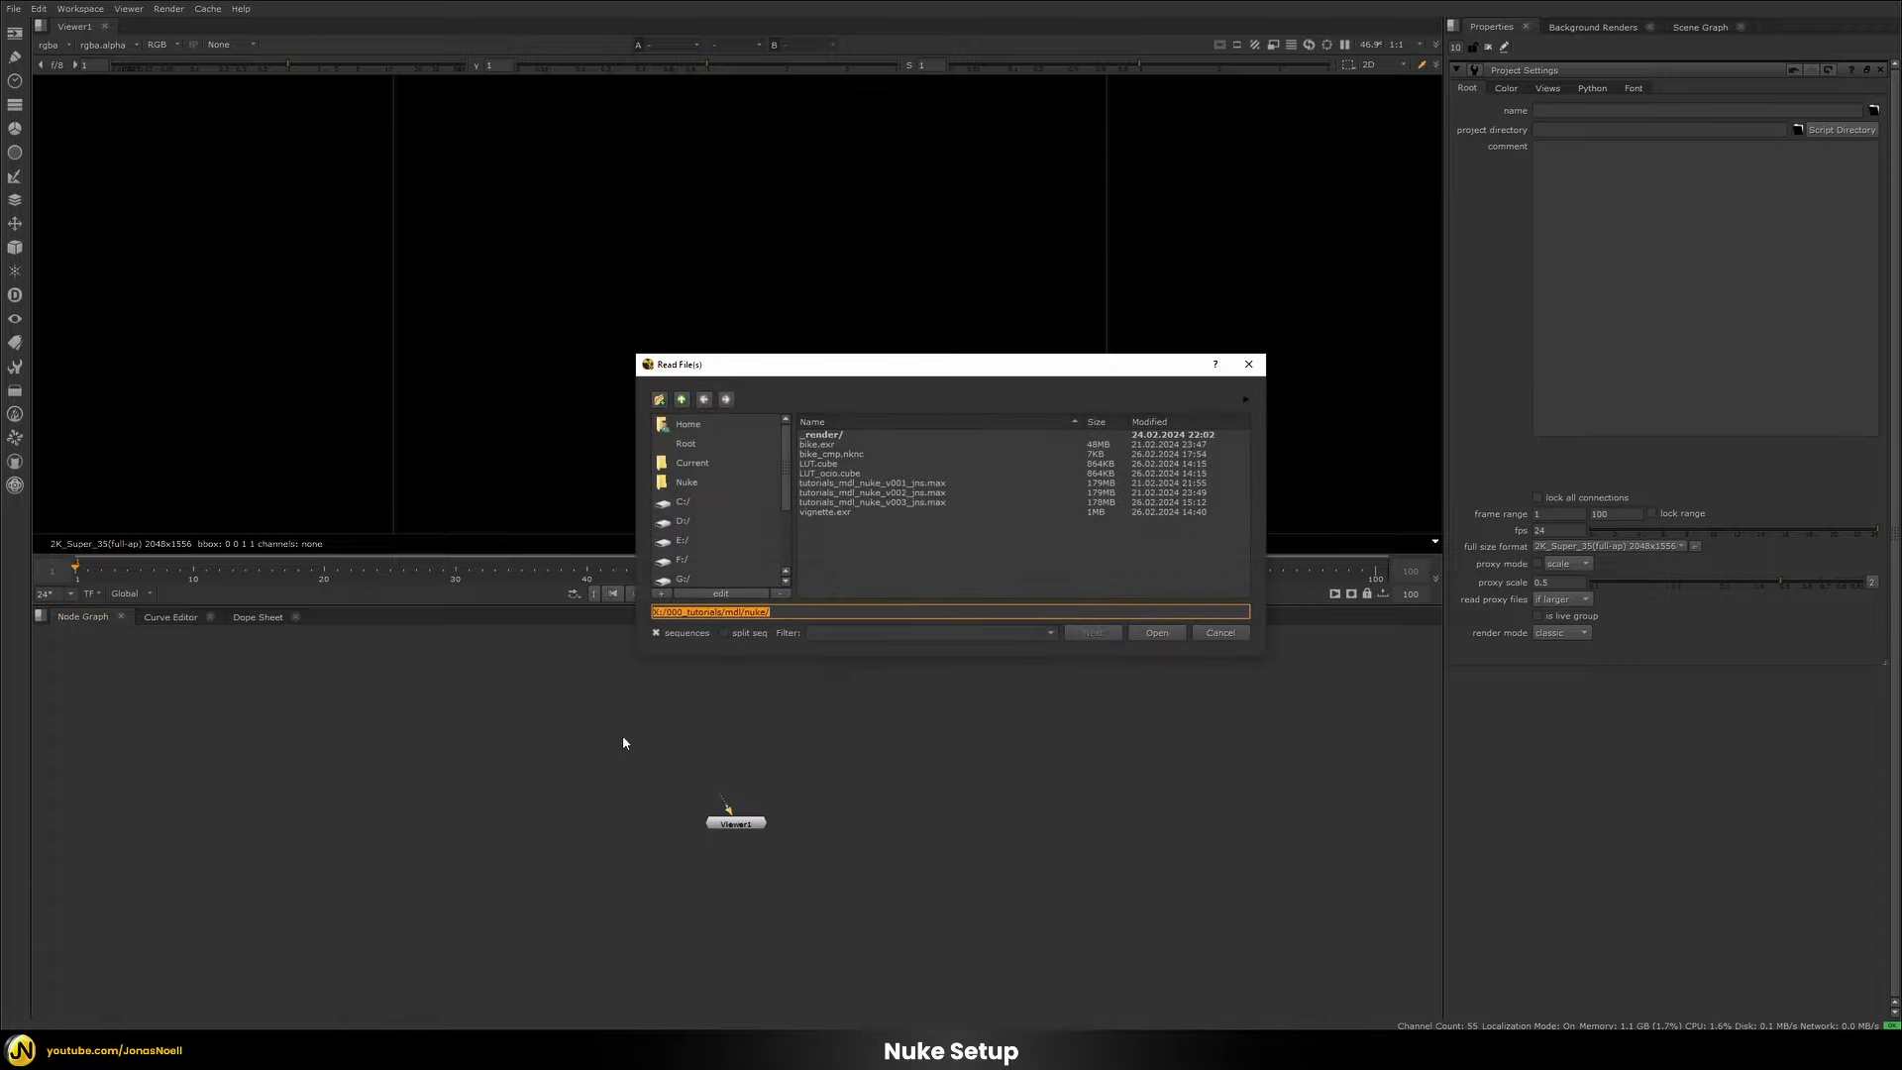
click(807, 445)
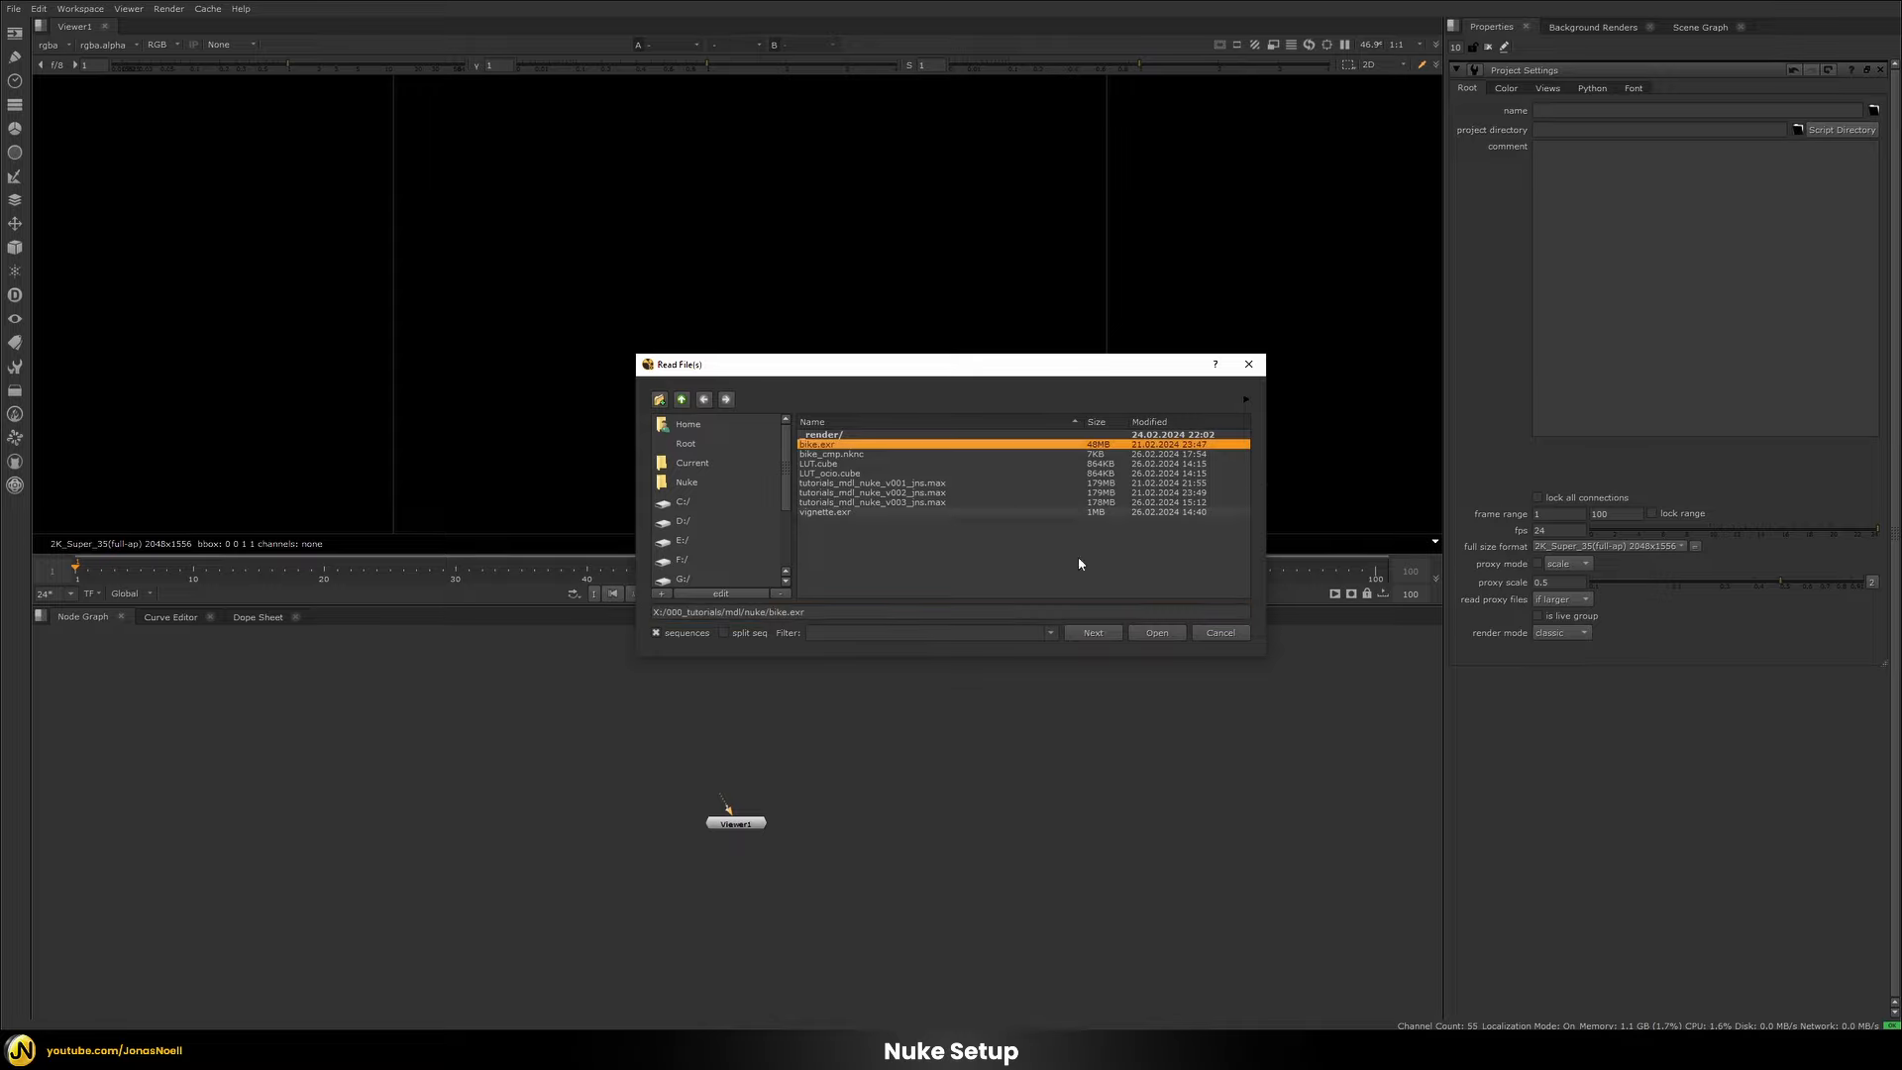
click(1159, 634)
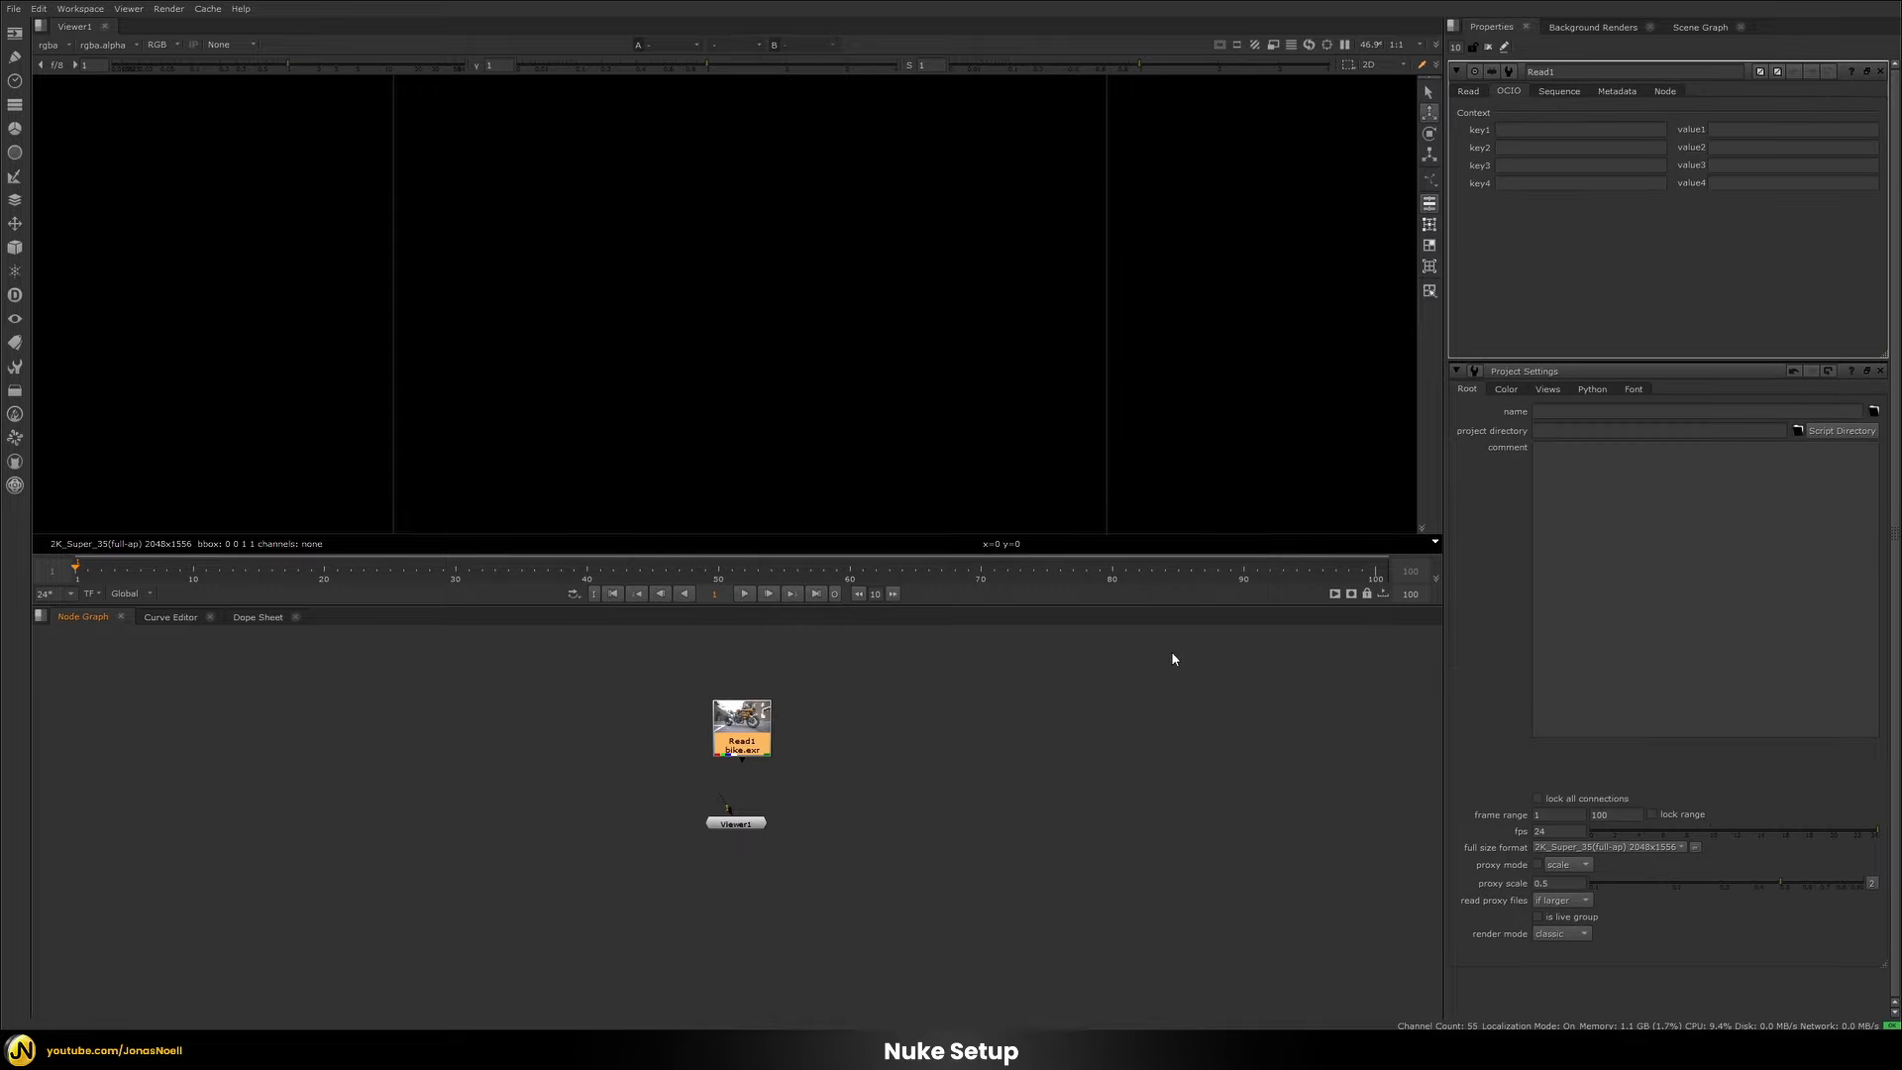
drag(729, 807, 739, 750)
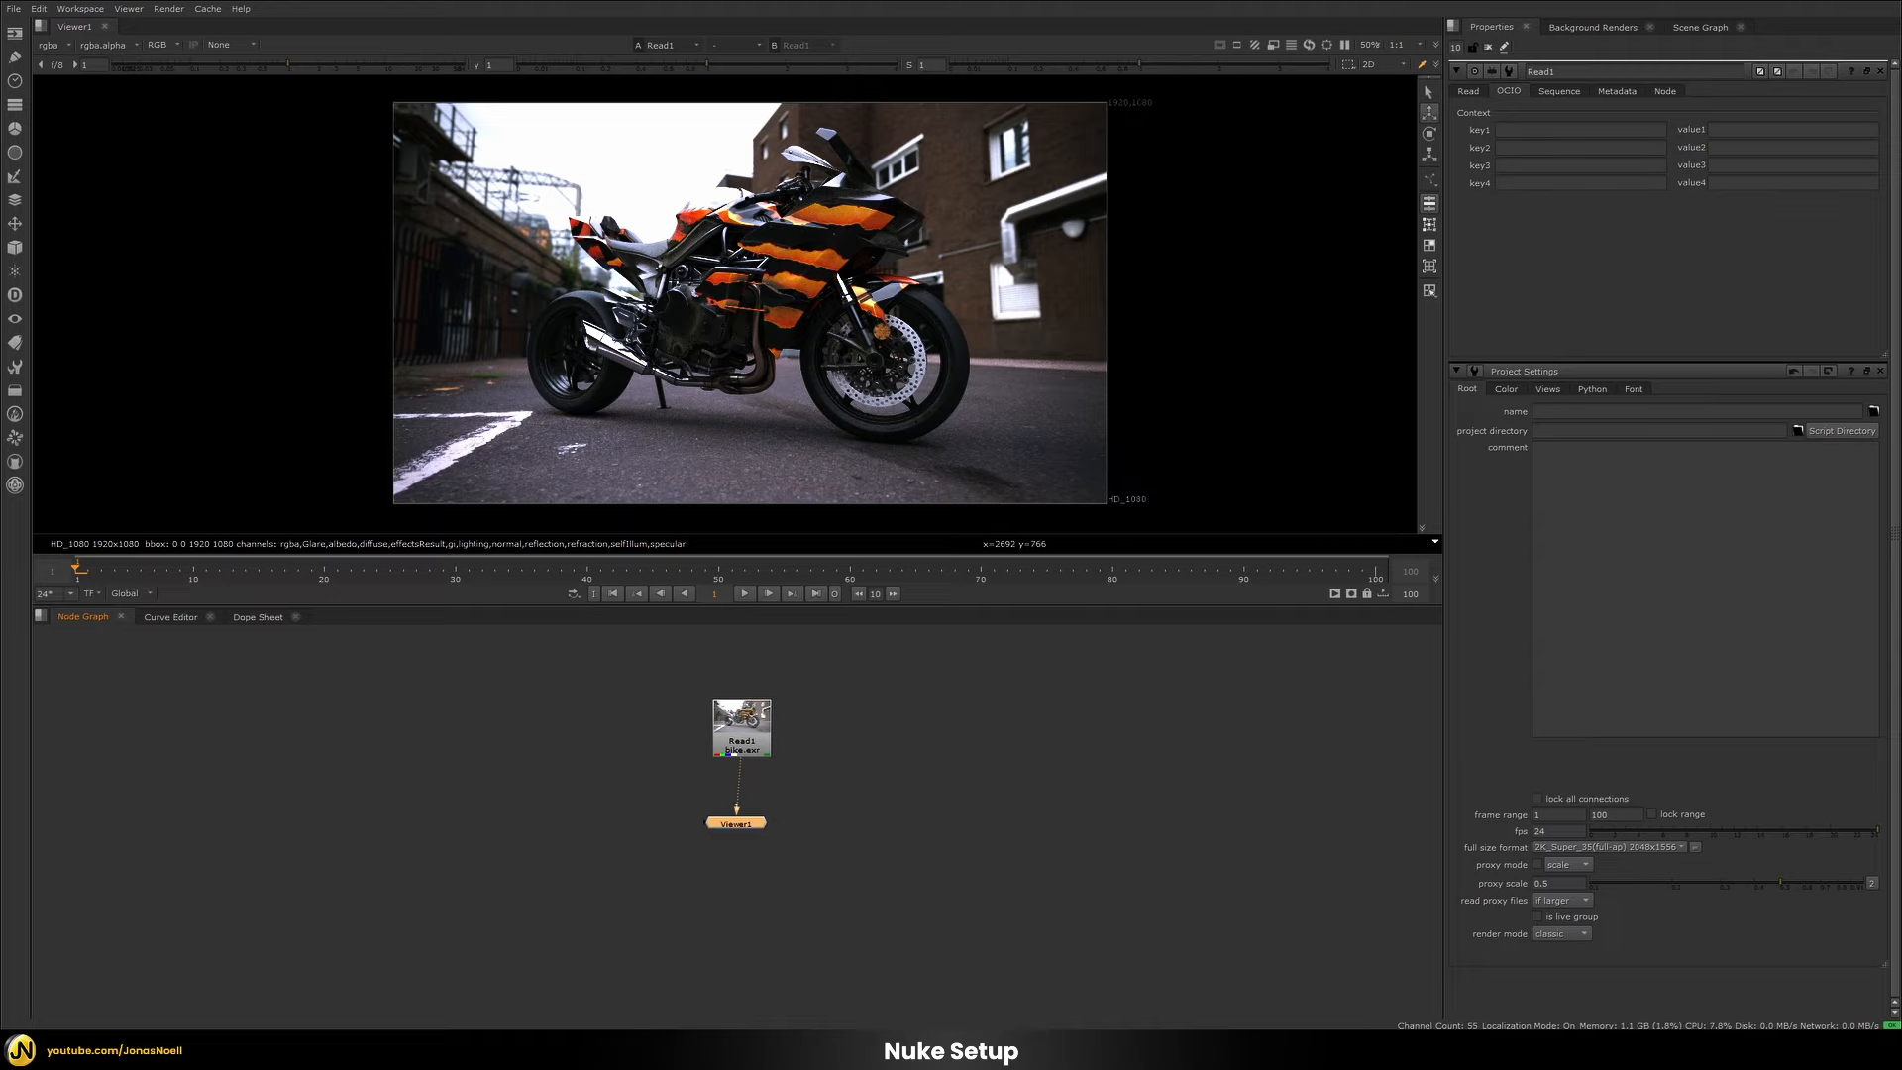
Close the Read node's properties and set the project's color management to OCIO.
click(1881, 72)
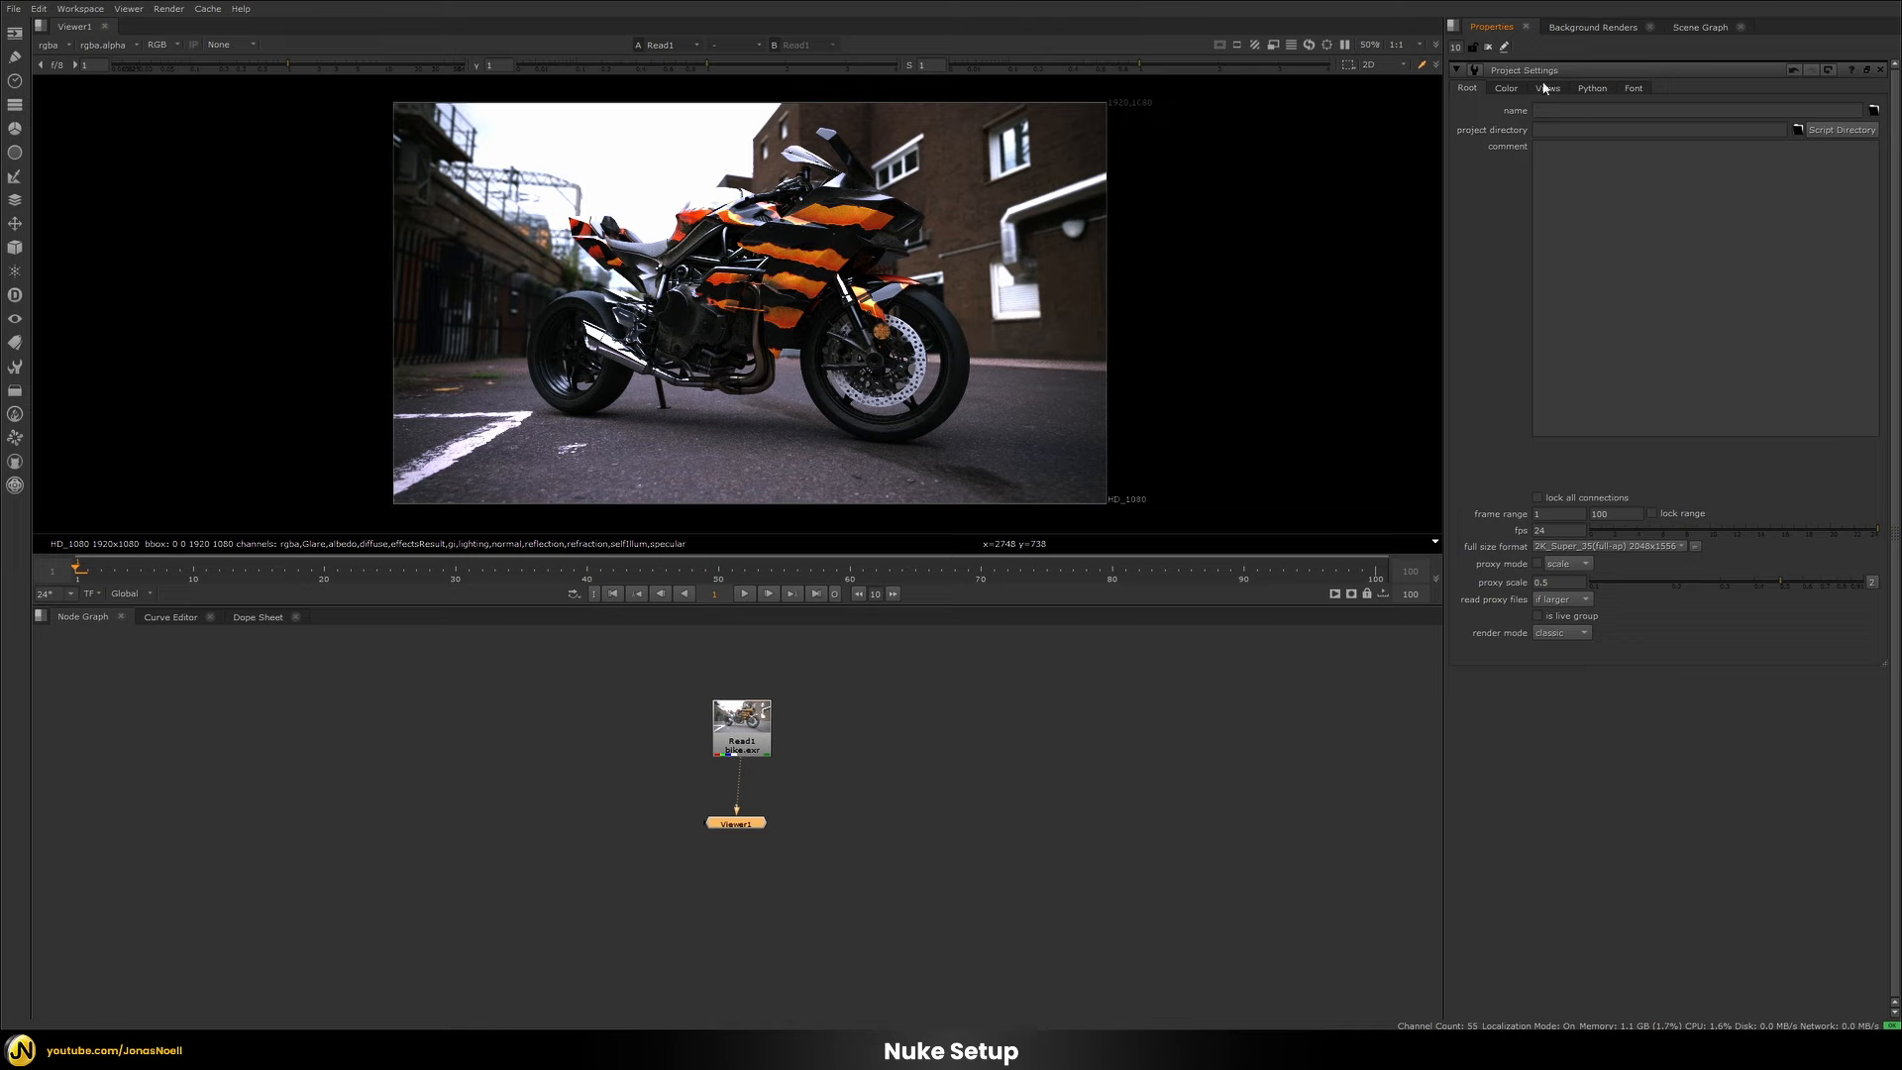
click(1505, 93)
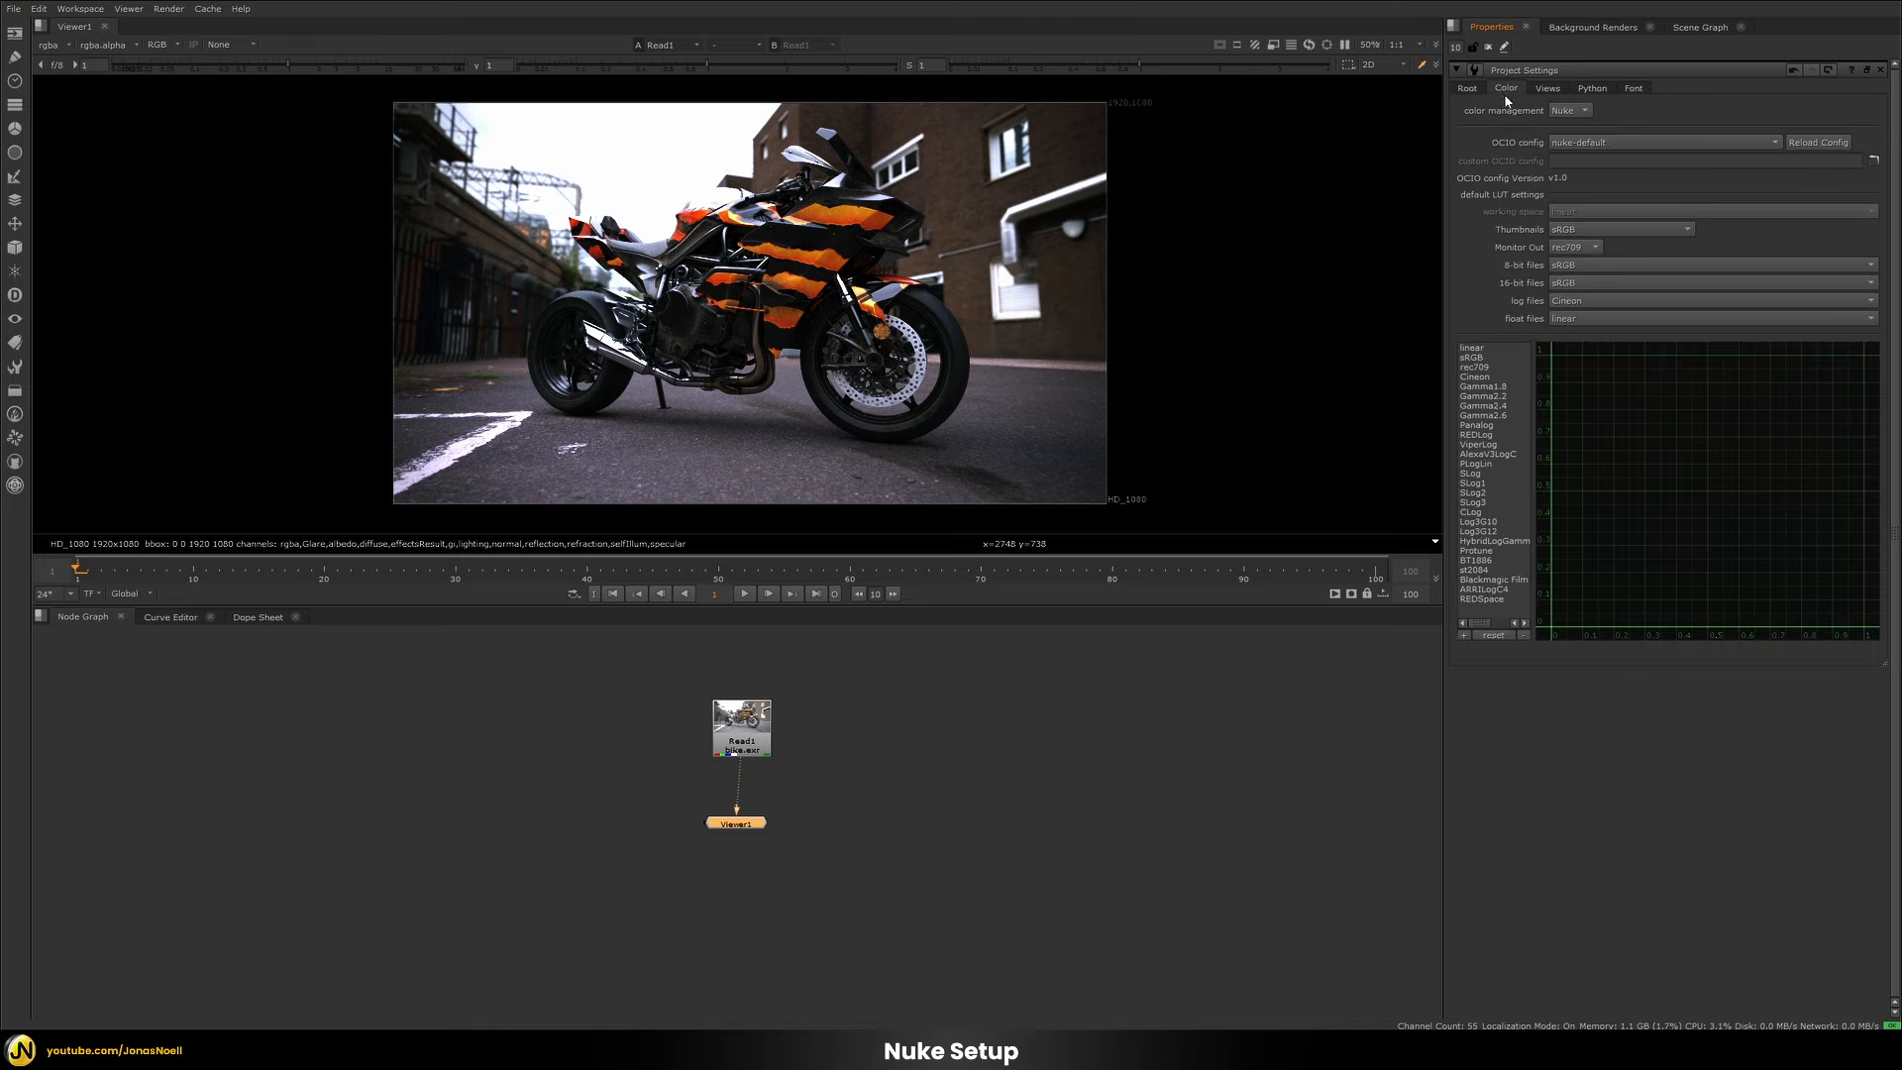
click(1574, 112)
click(1575, 128)
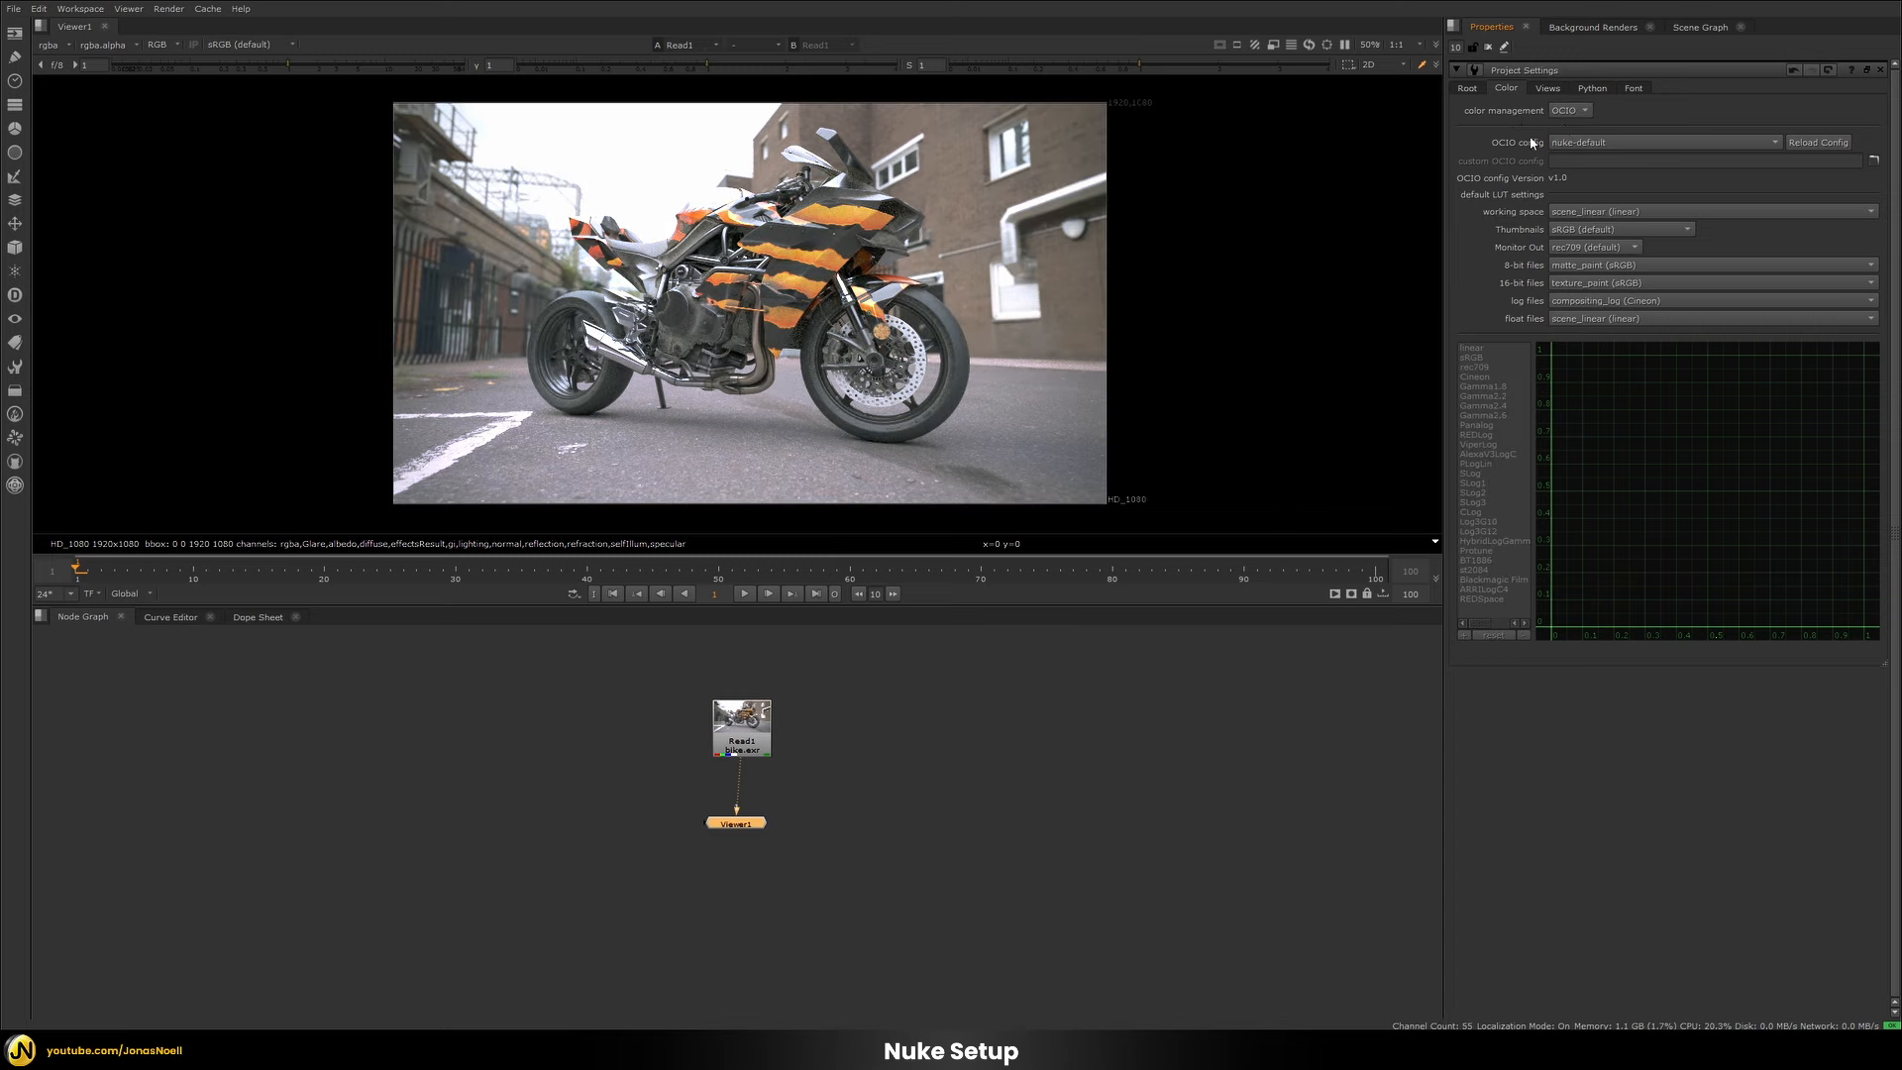
Load config.ocio from the aces_1.2 folder as the custom OCIO config and set the working space to rendering (ACES - ACEScg).
click(1606, 142)
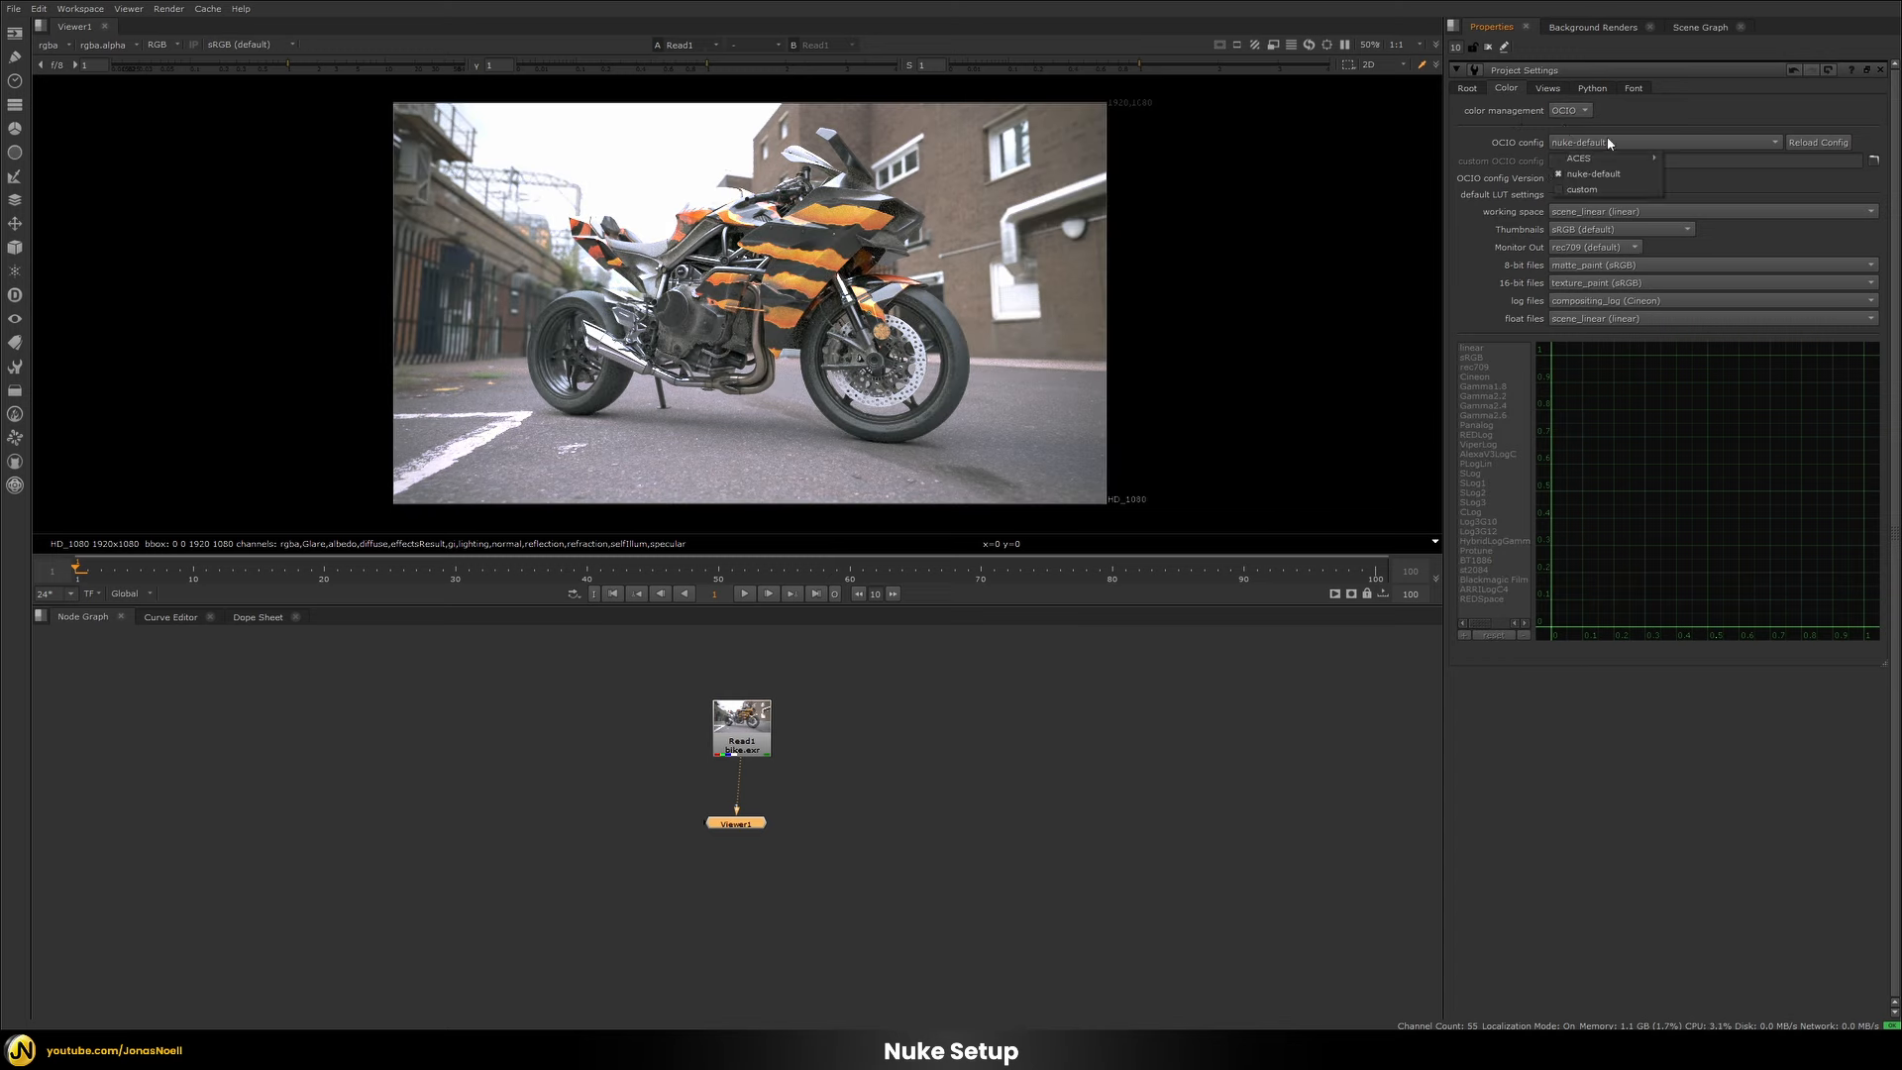
click(1578, 190)
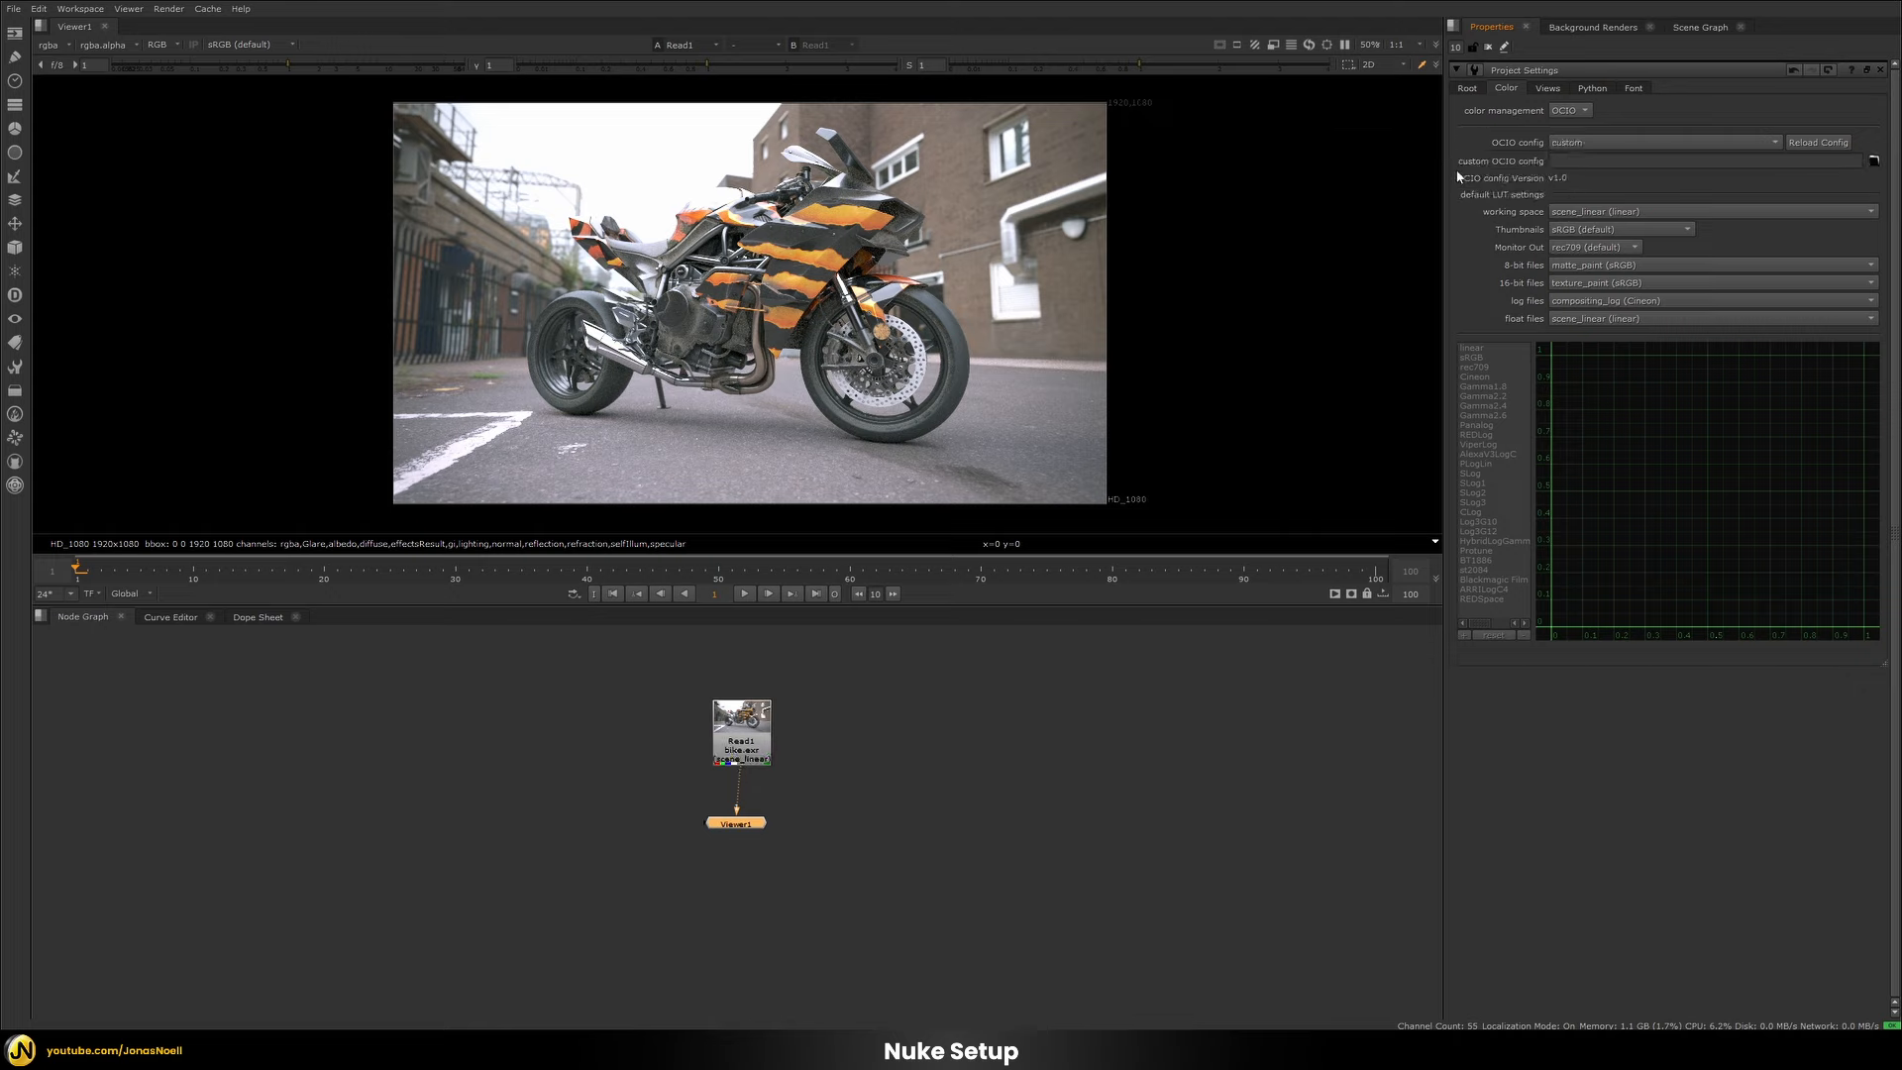
click(1873, 162)
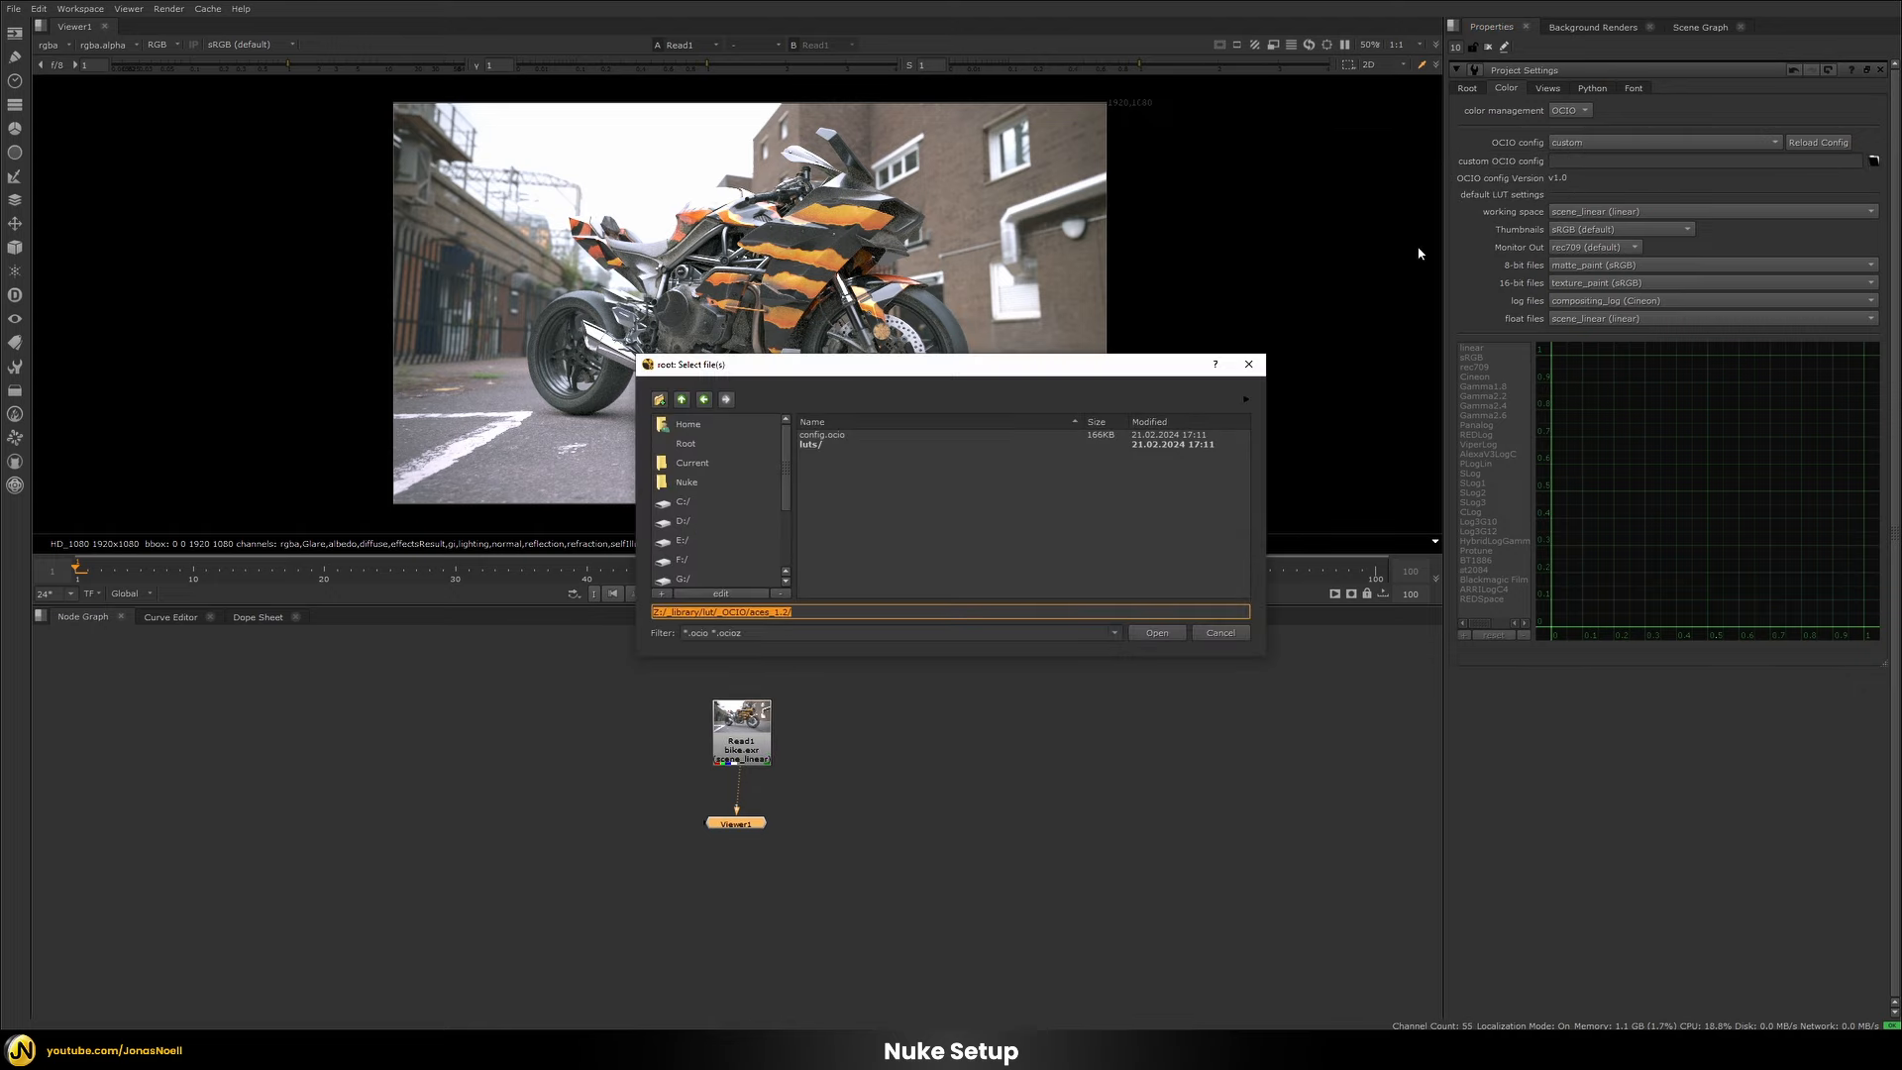
click(836, 436)
click(1155, 632)
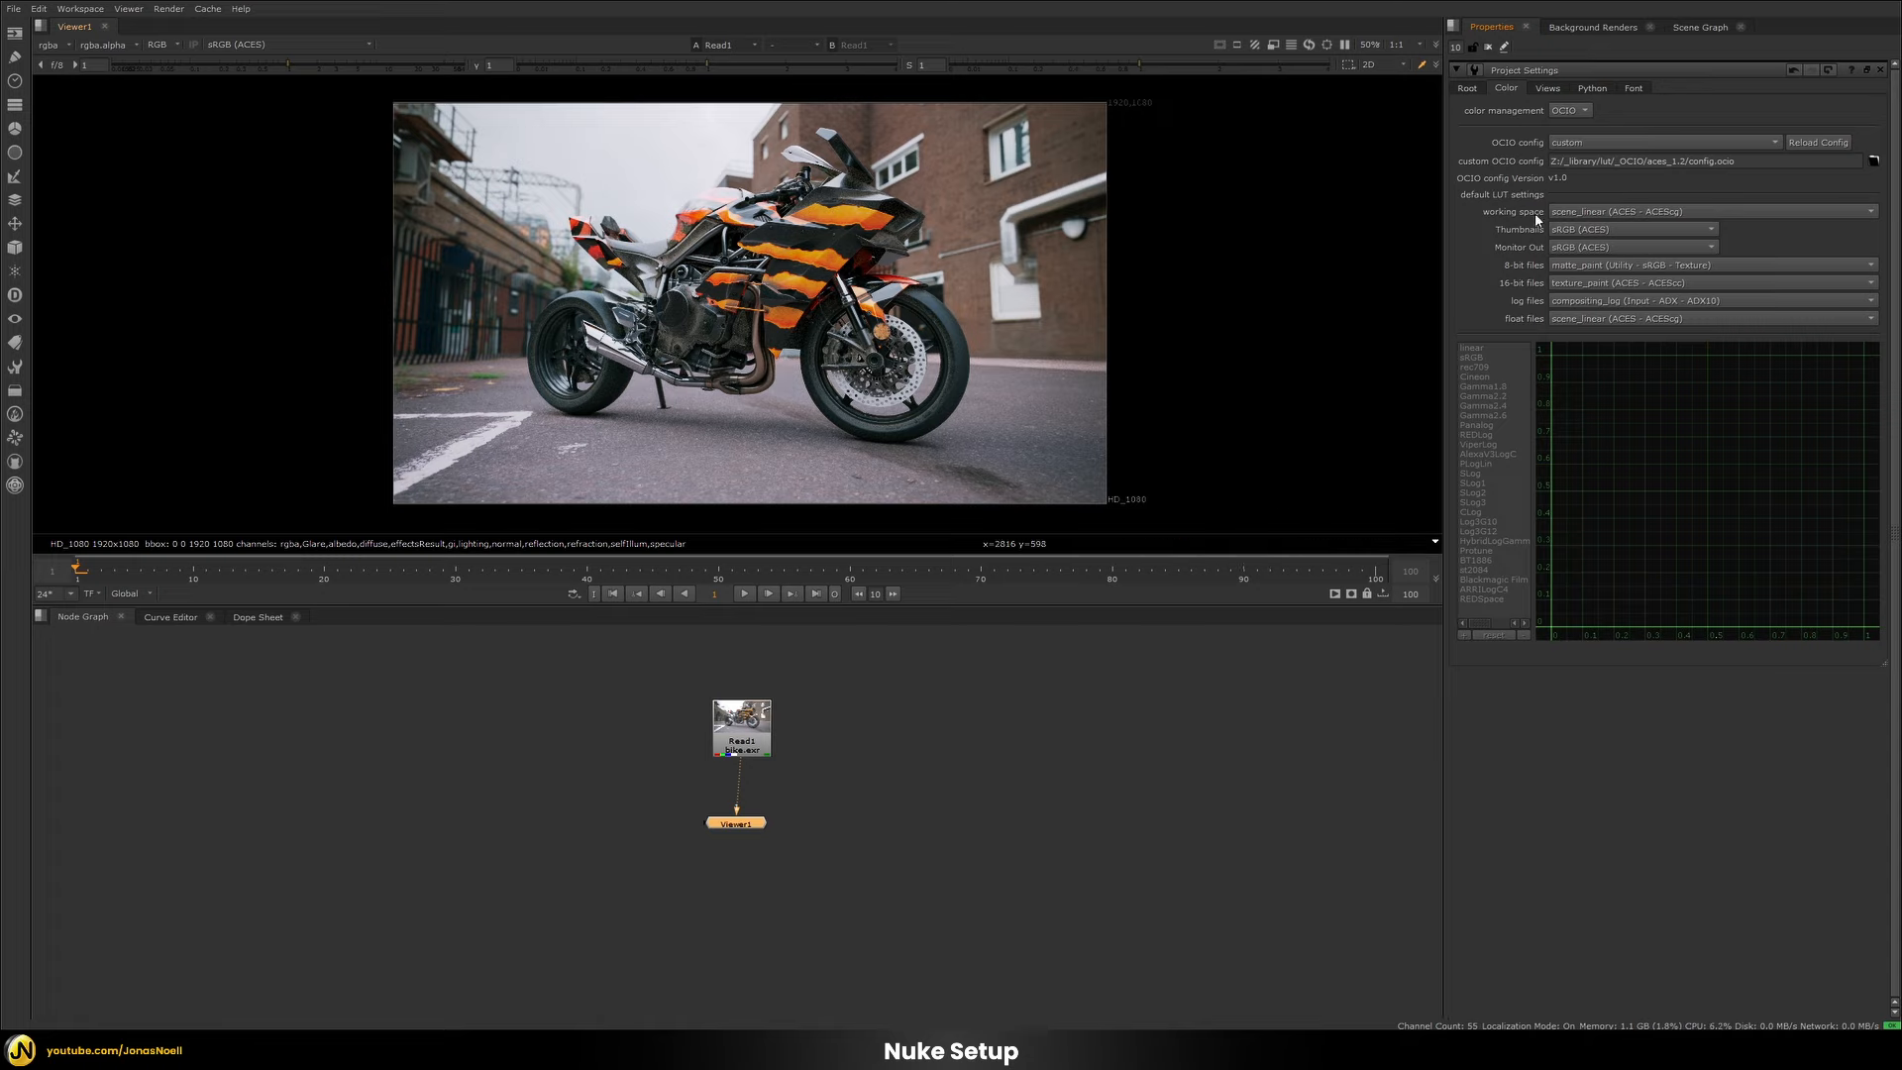
click(1577, 212)
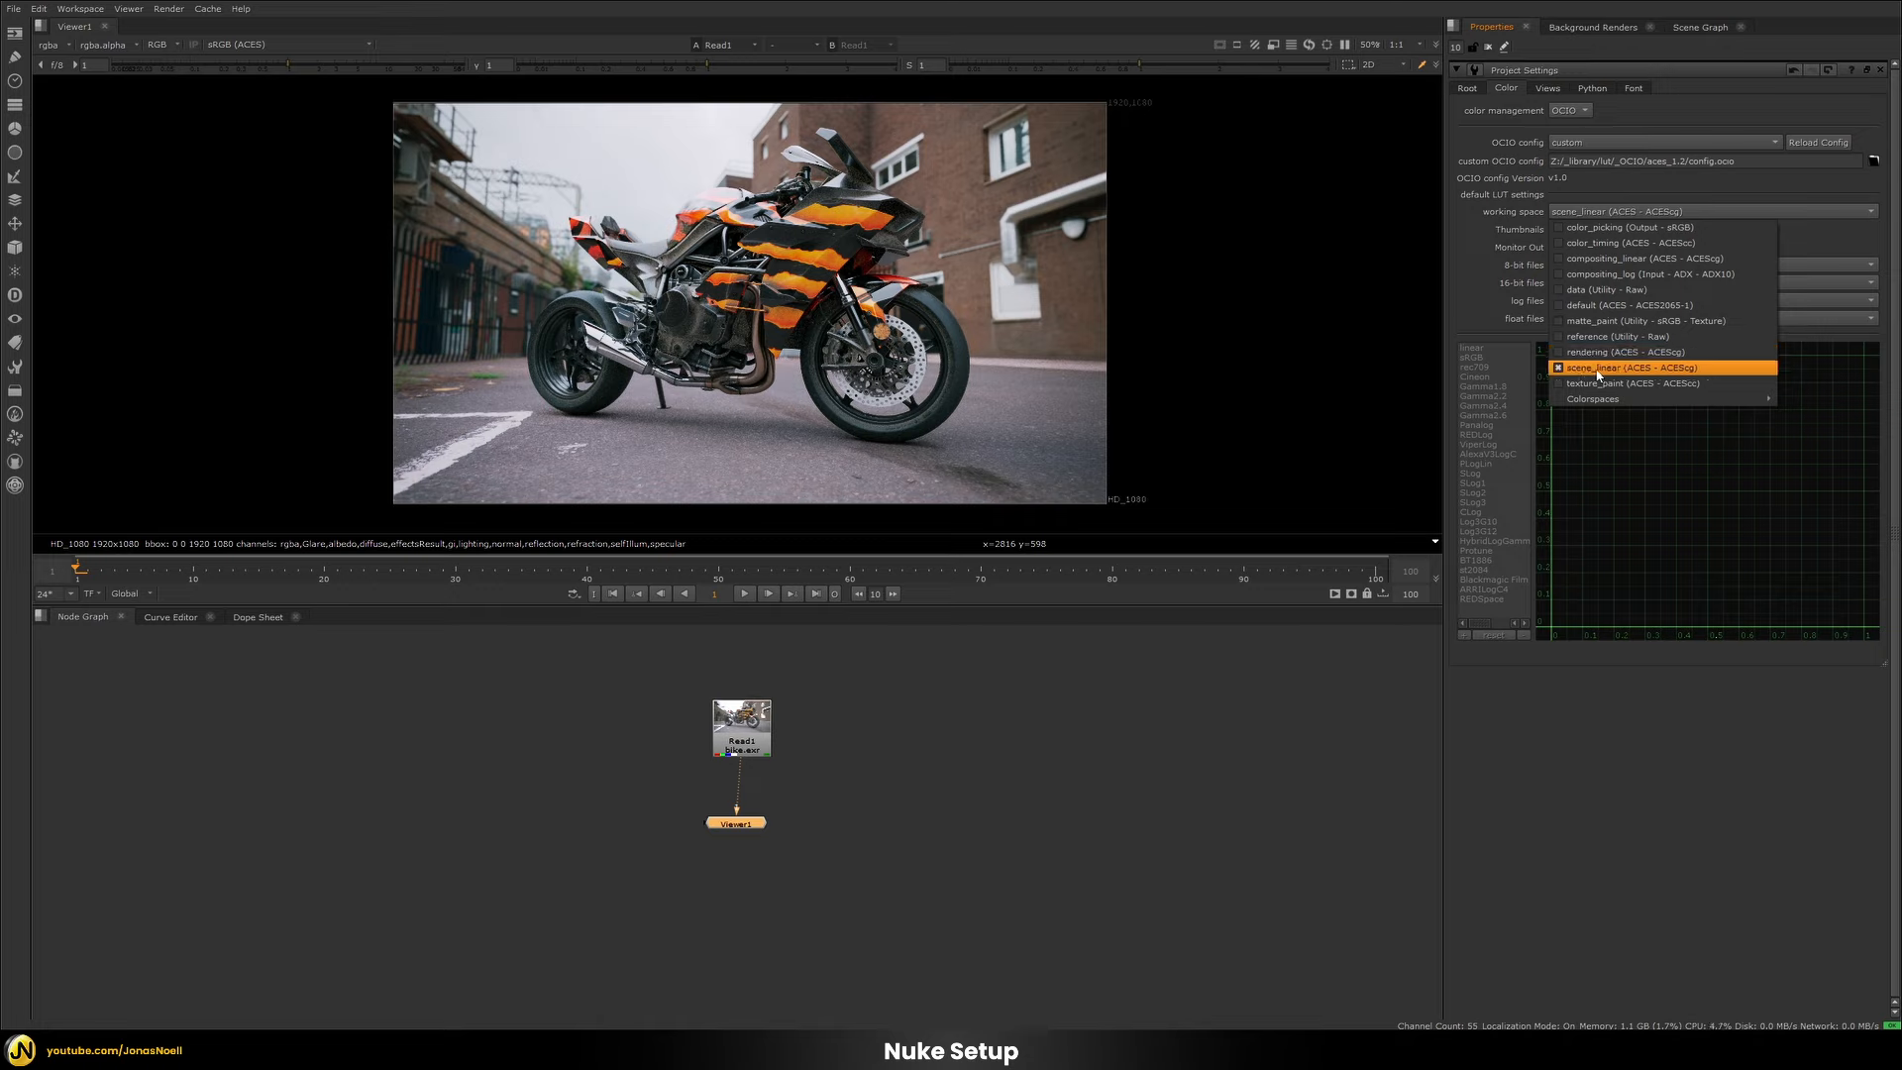
click(1646, 354)
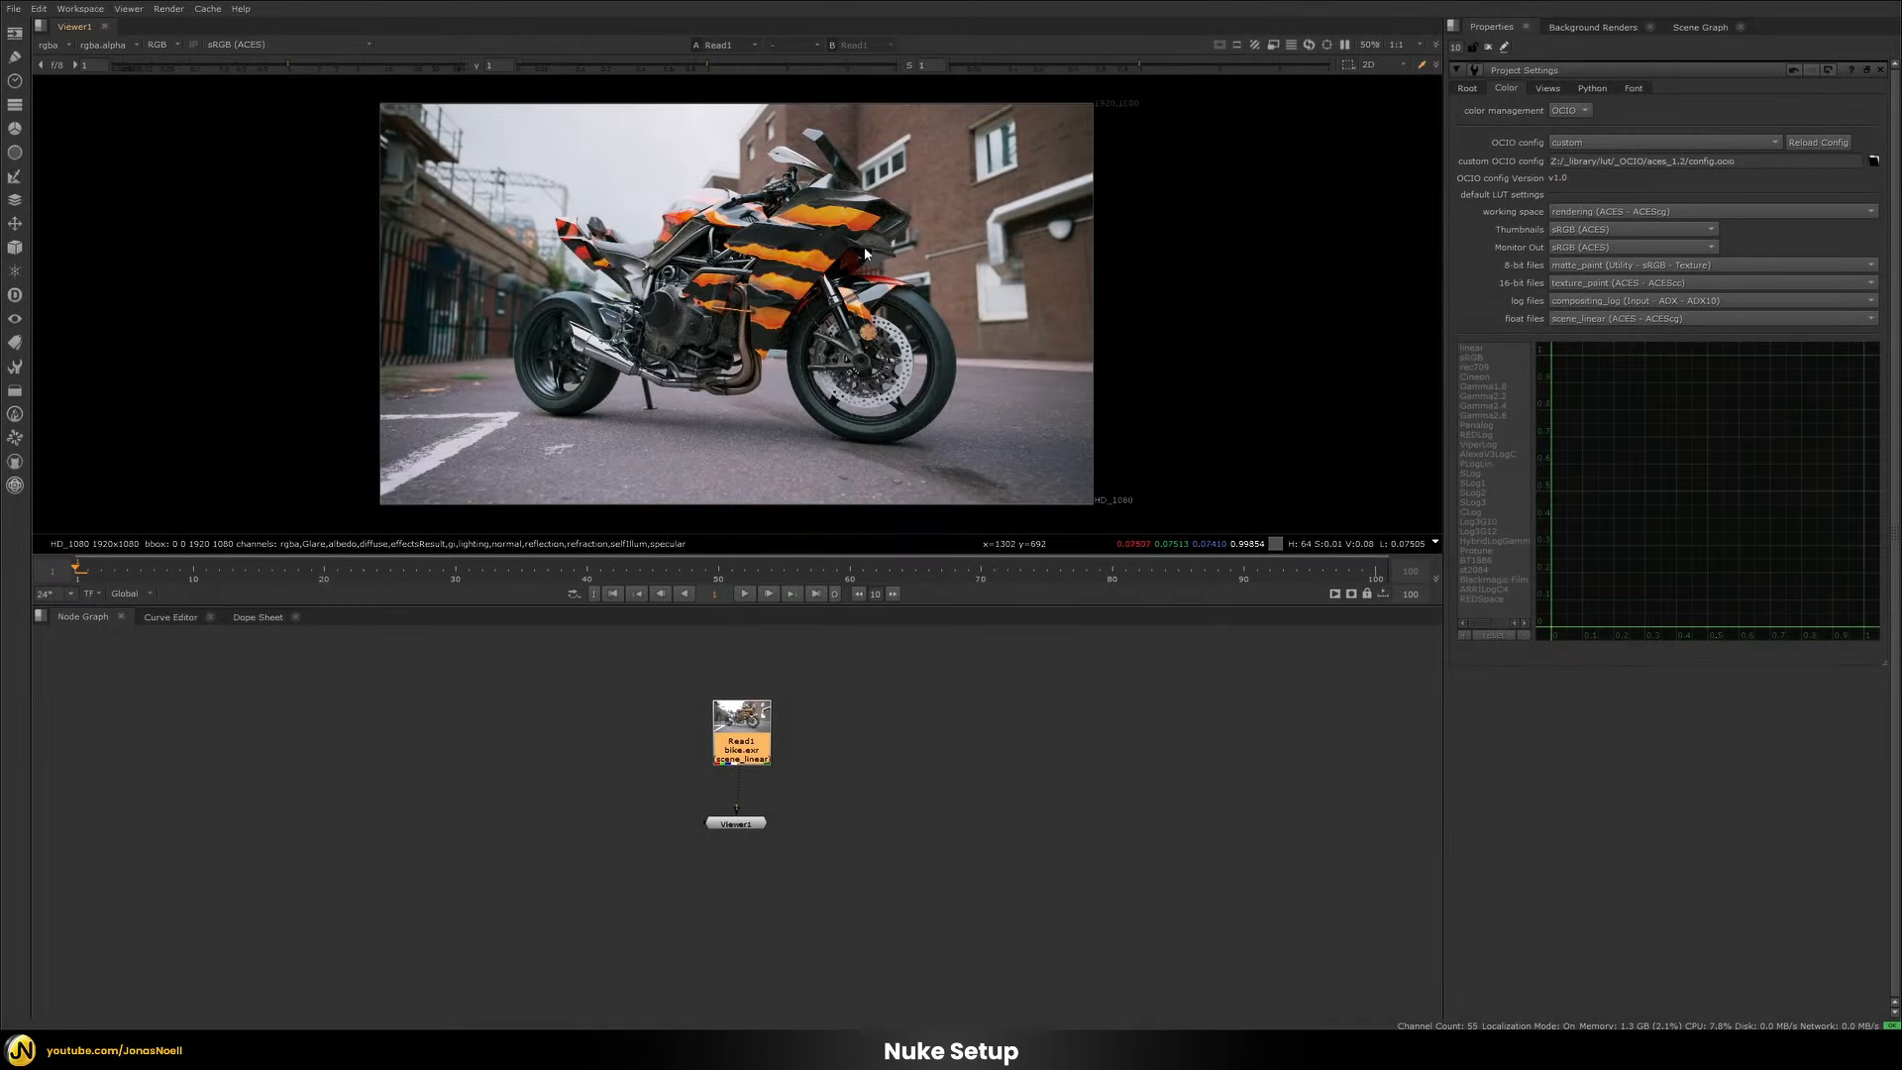
Add a Shuffle node fed by the bike.exr Read node and connect the viewer to it.
scroll(849, 222, up, 2)
scroll(848, 216, up, 3)
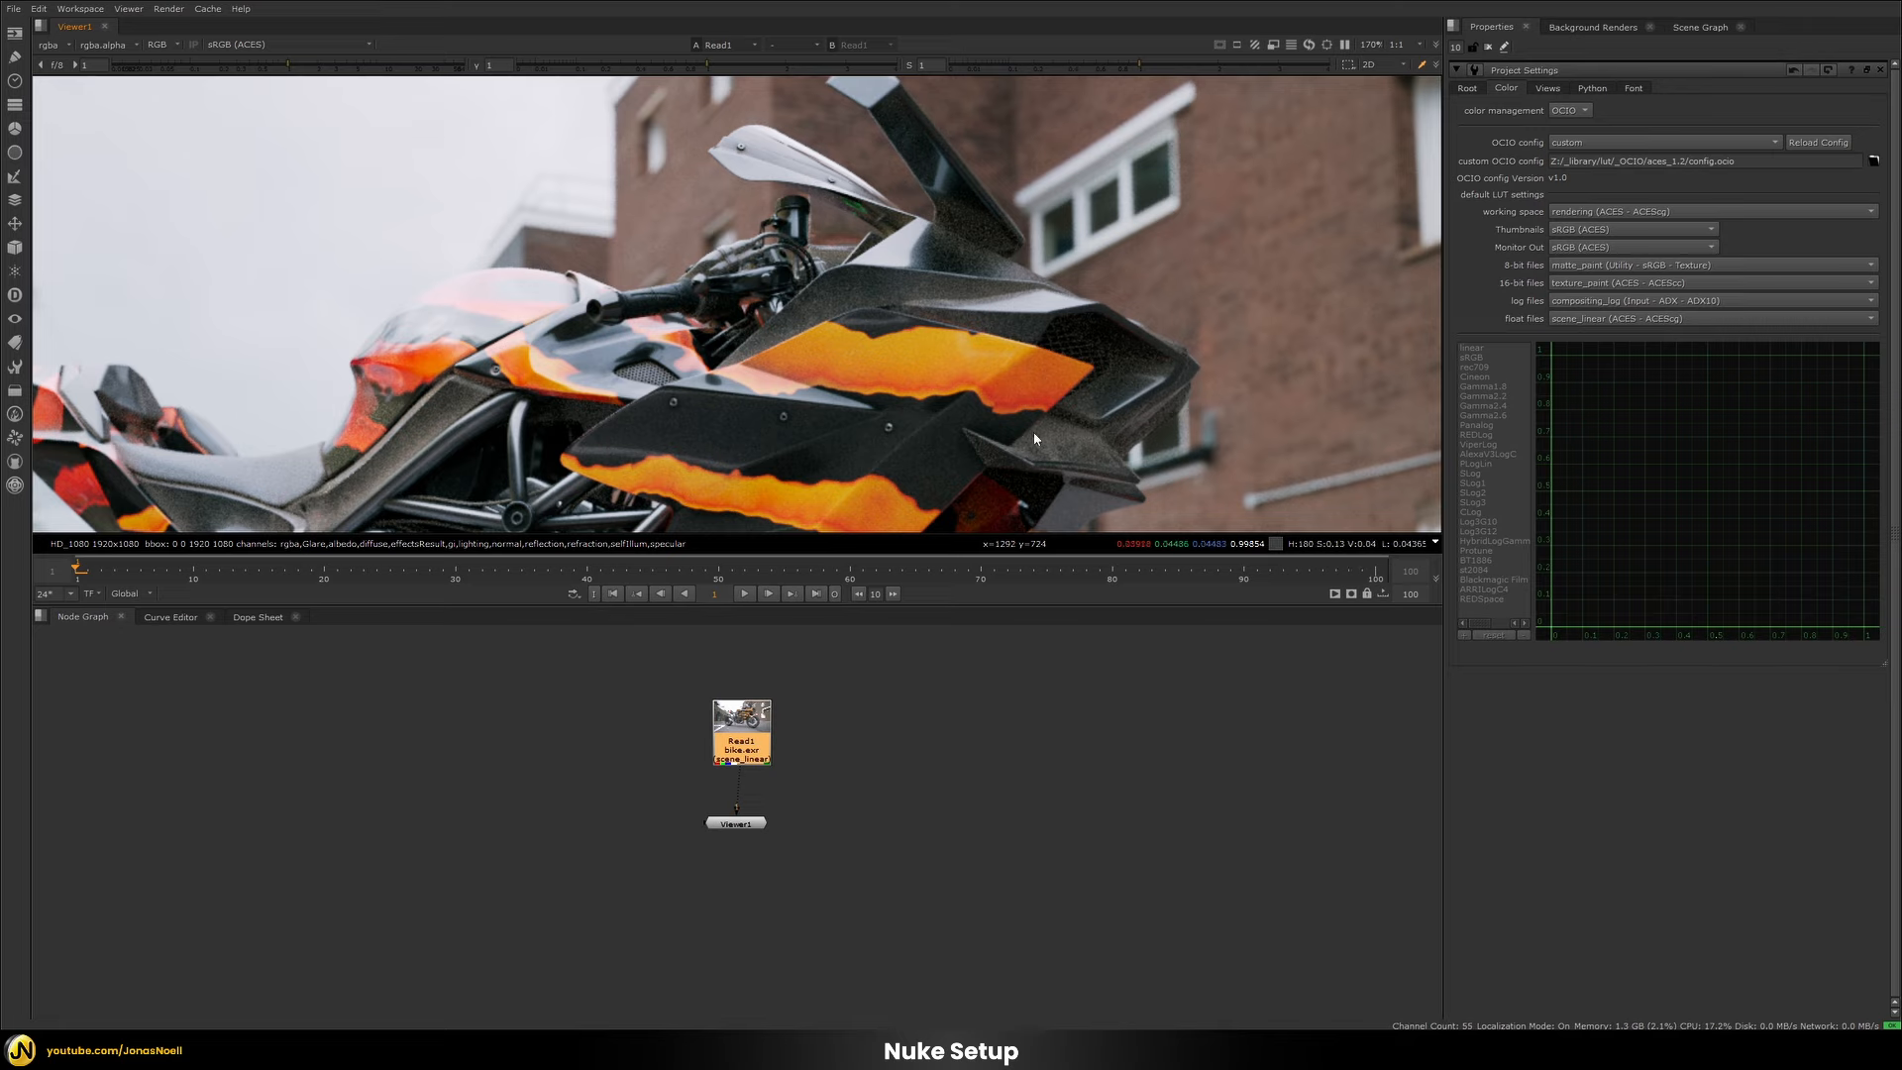
middle_drag(708, 353, 850, 348)
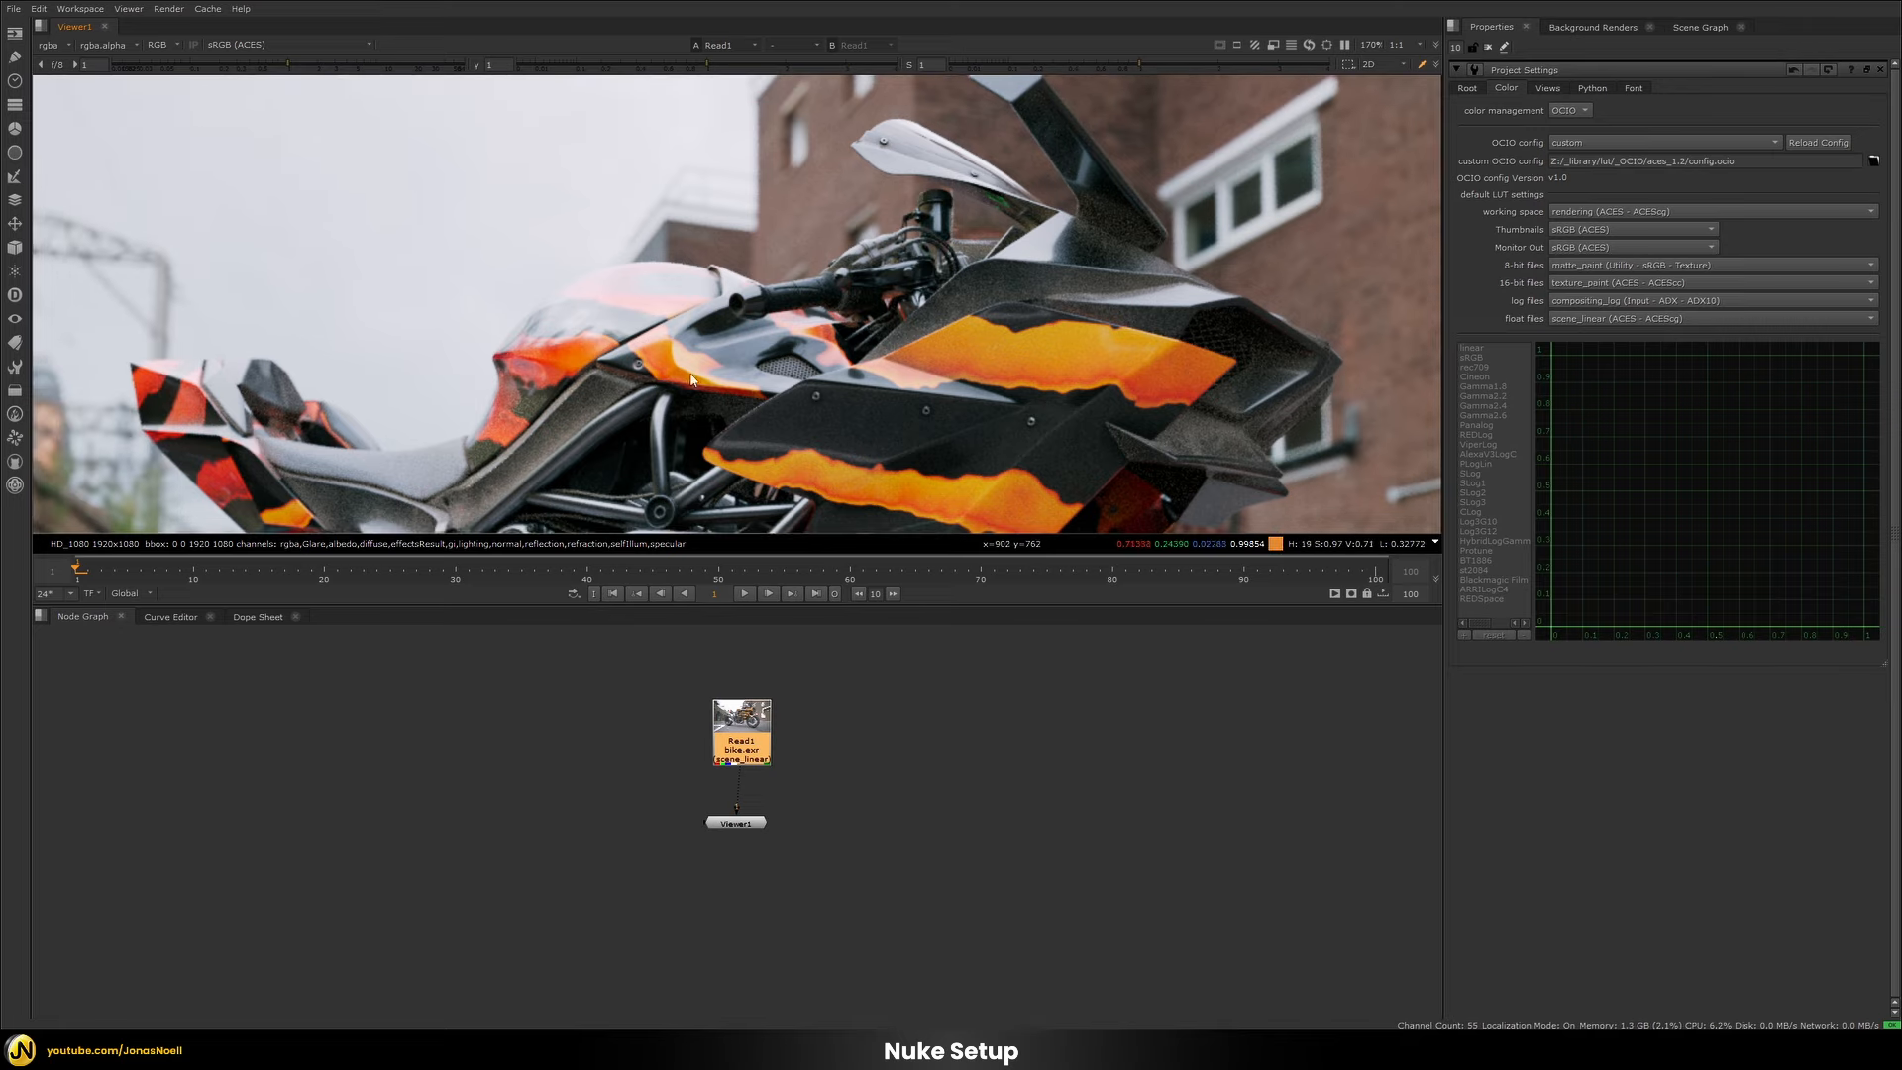
middle_drag(1282, 355, 1117, 376)
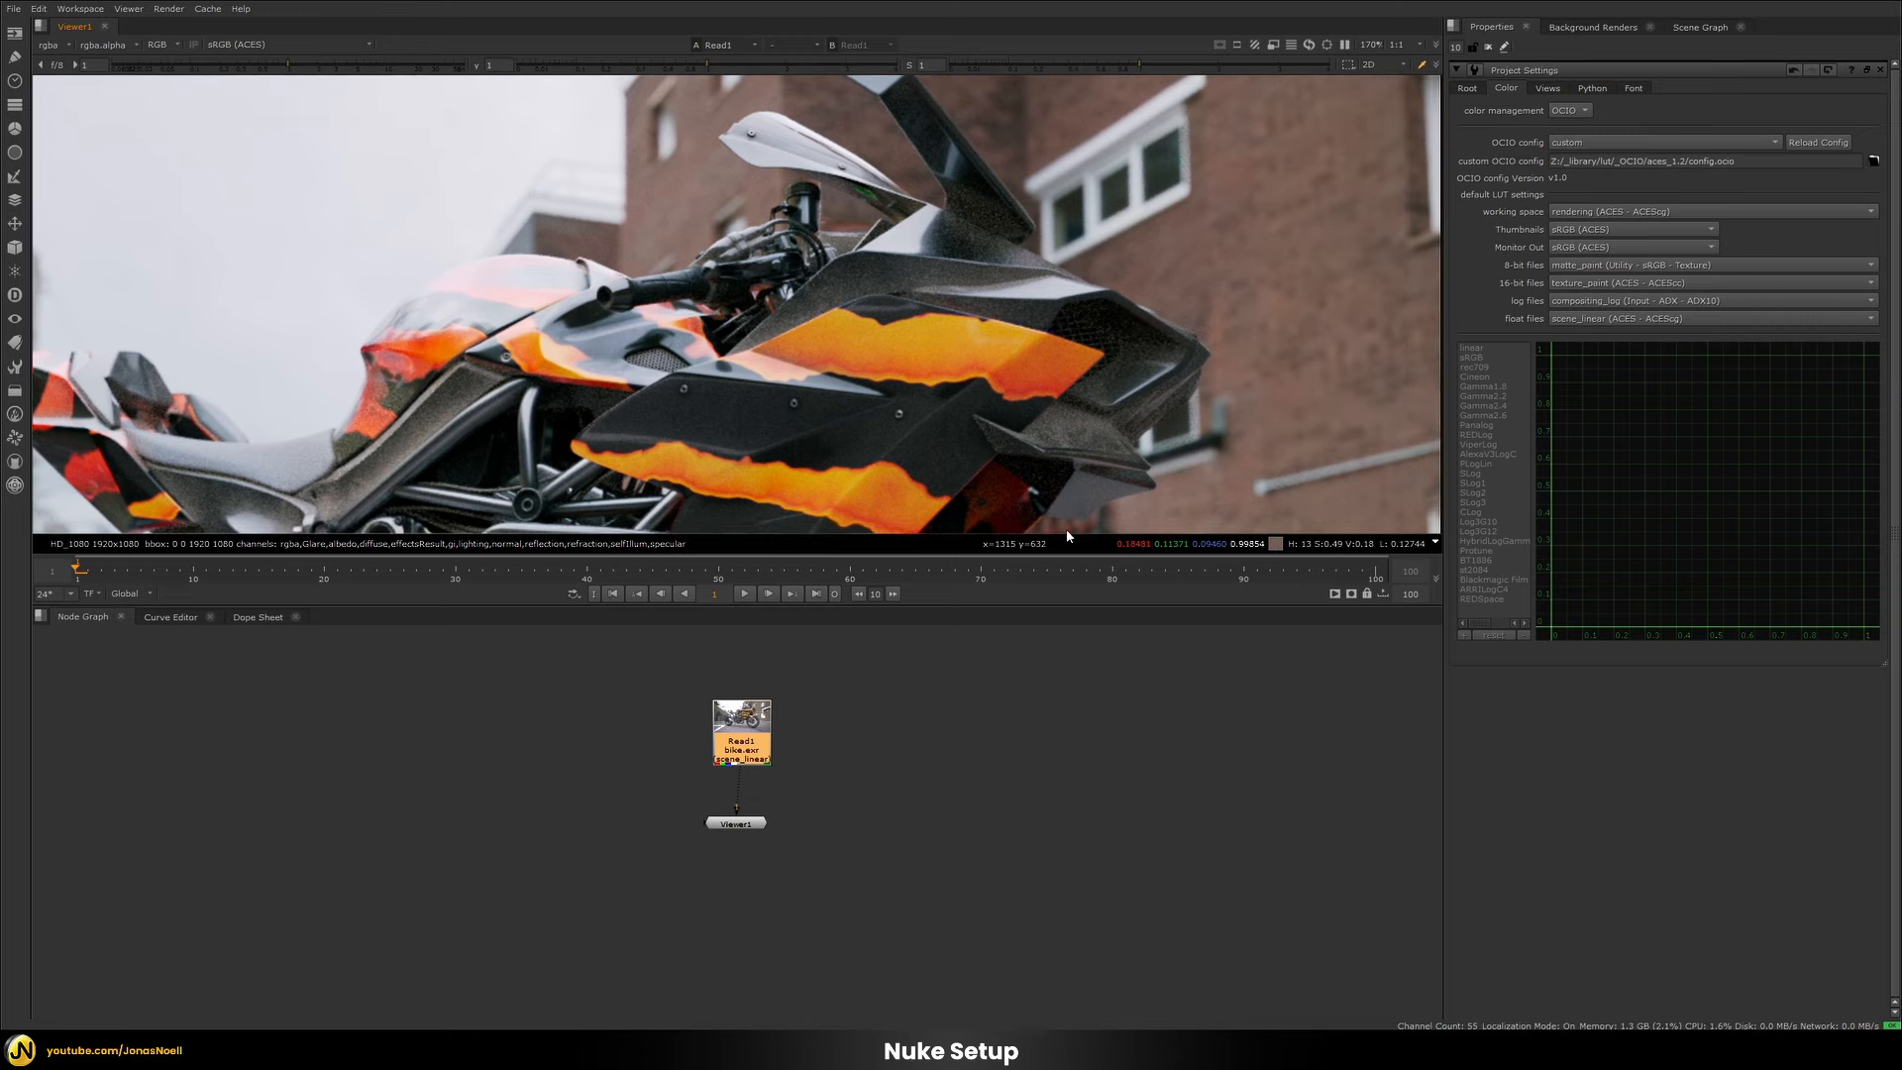
click(894, 724)
key(Tab)
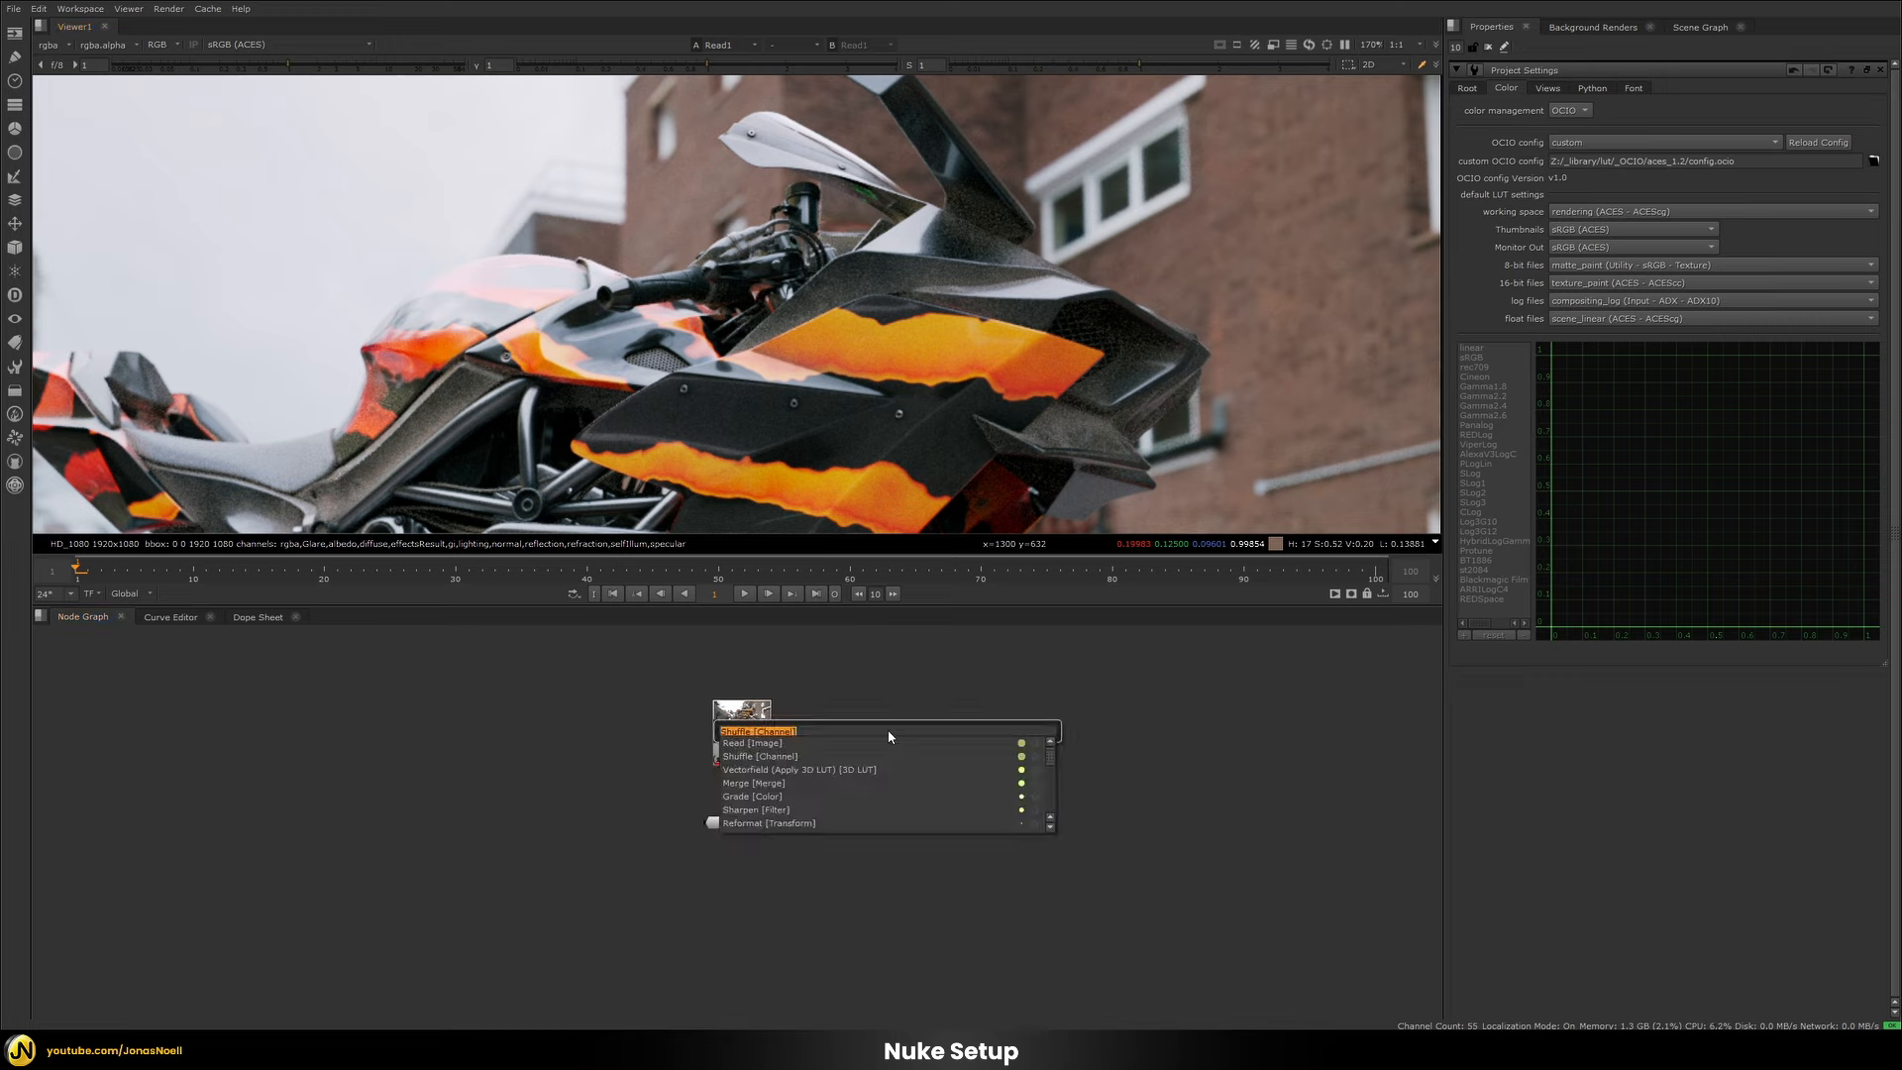
text(sh)
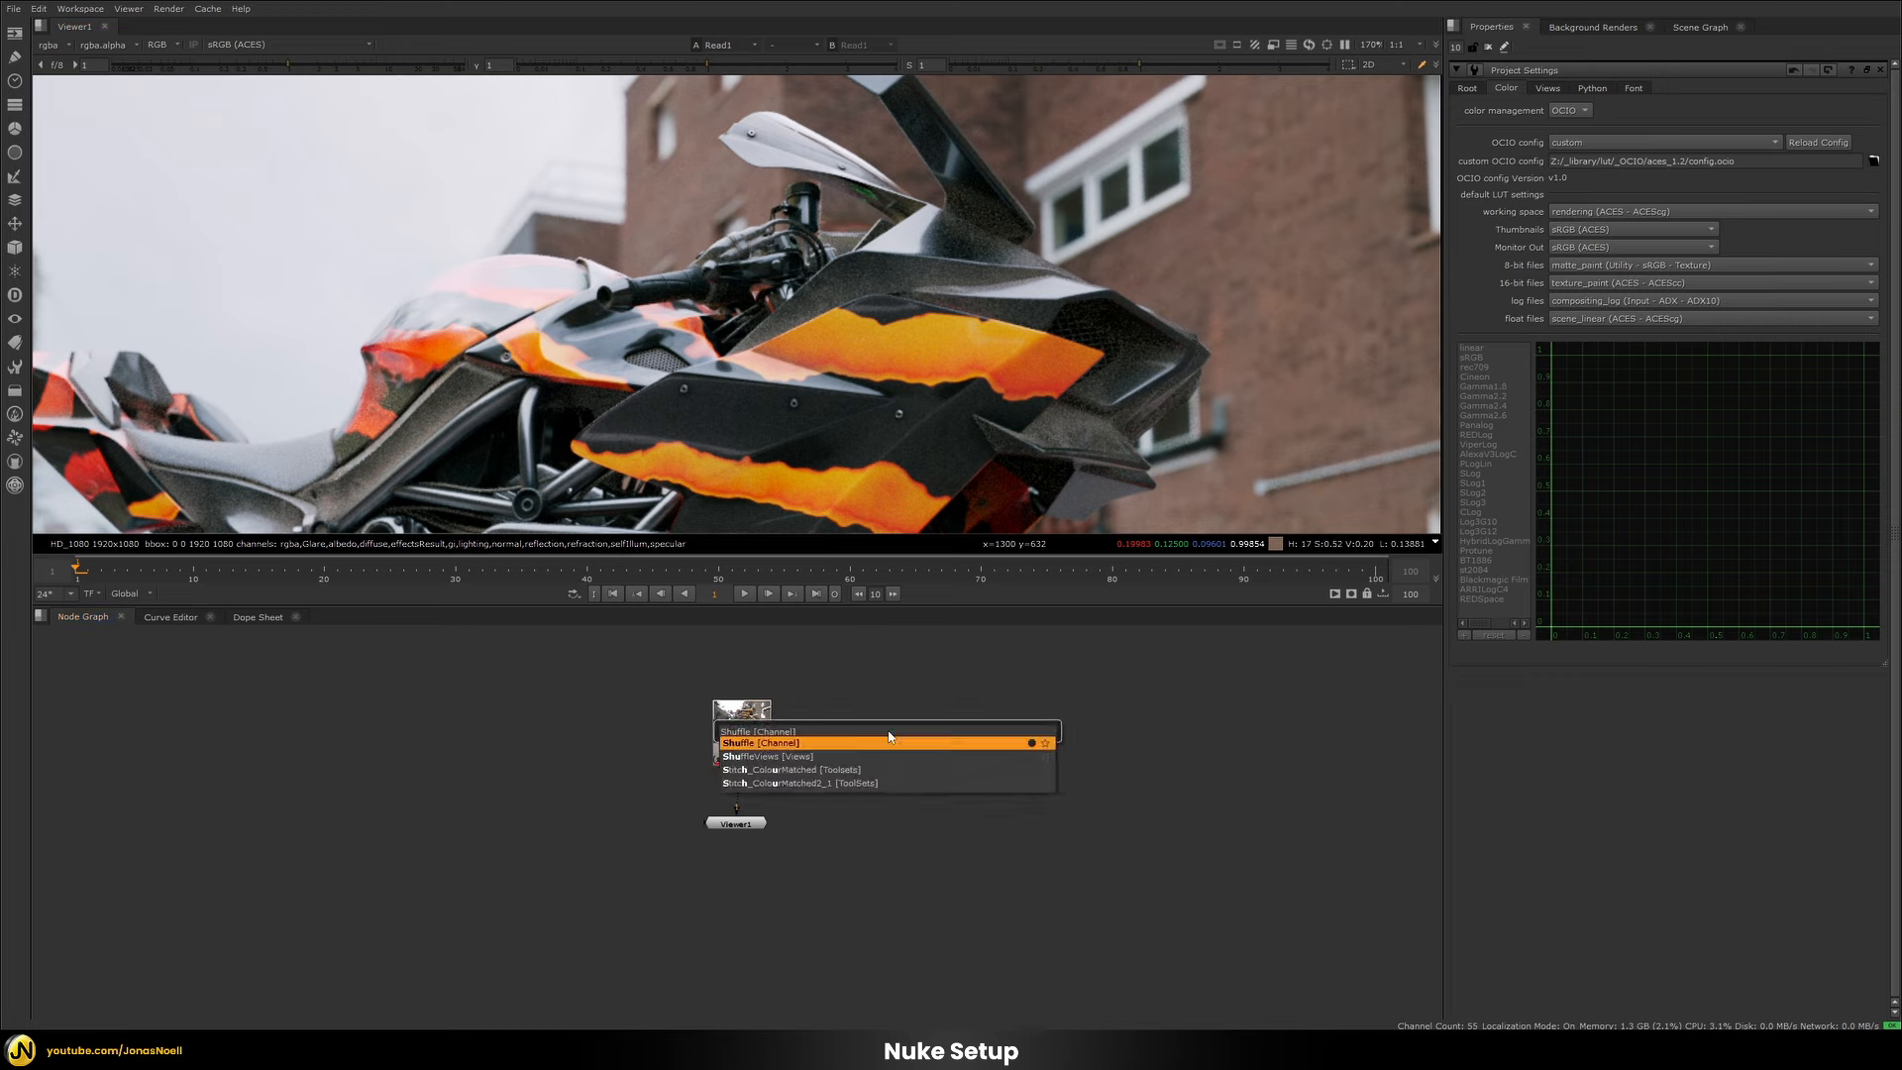
click(888, 741)
drag(871, 708, 738, 738)
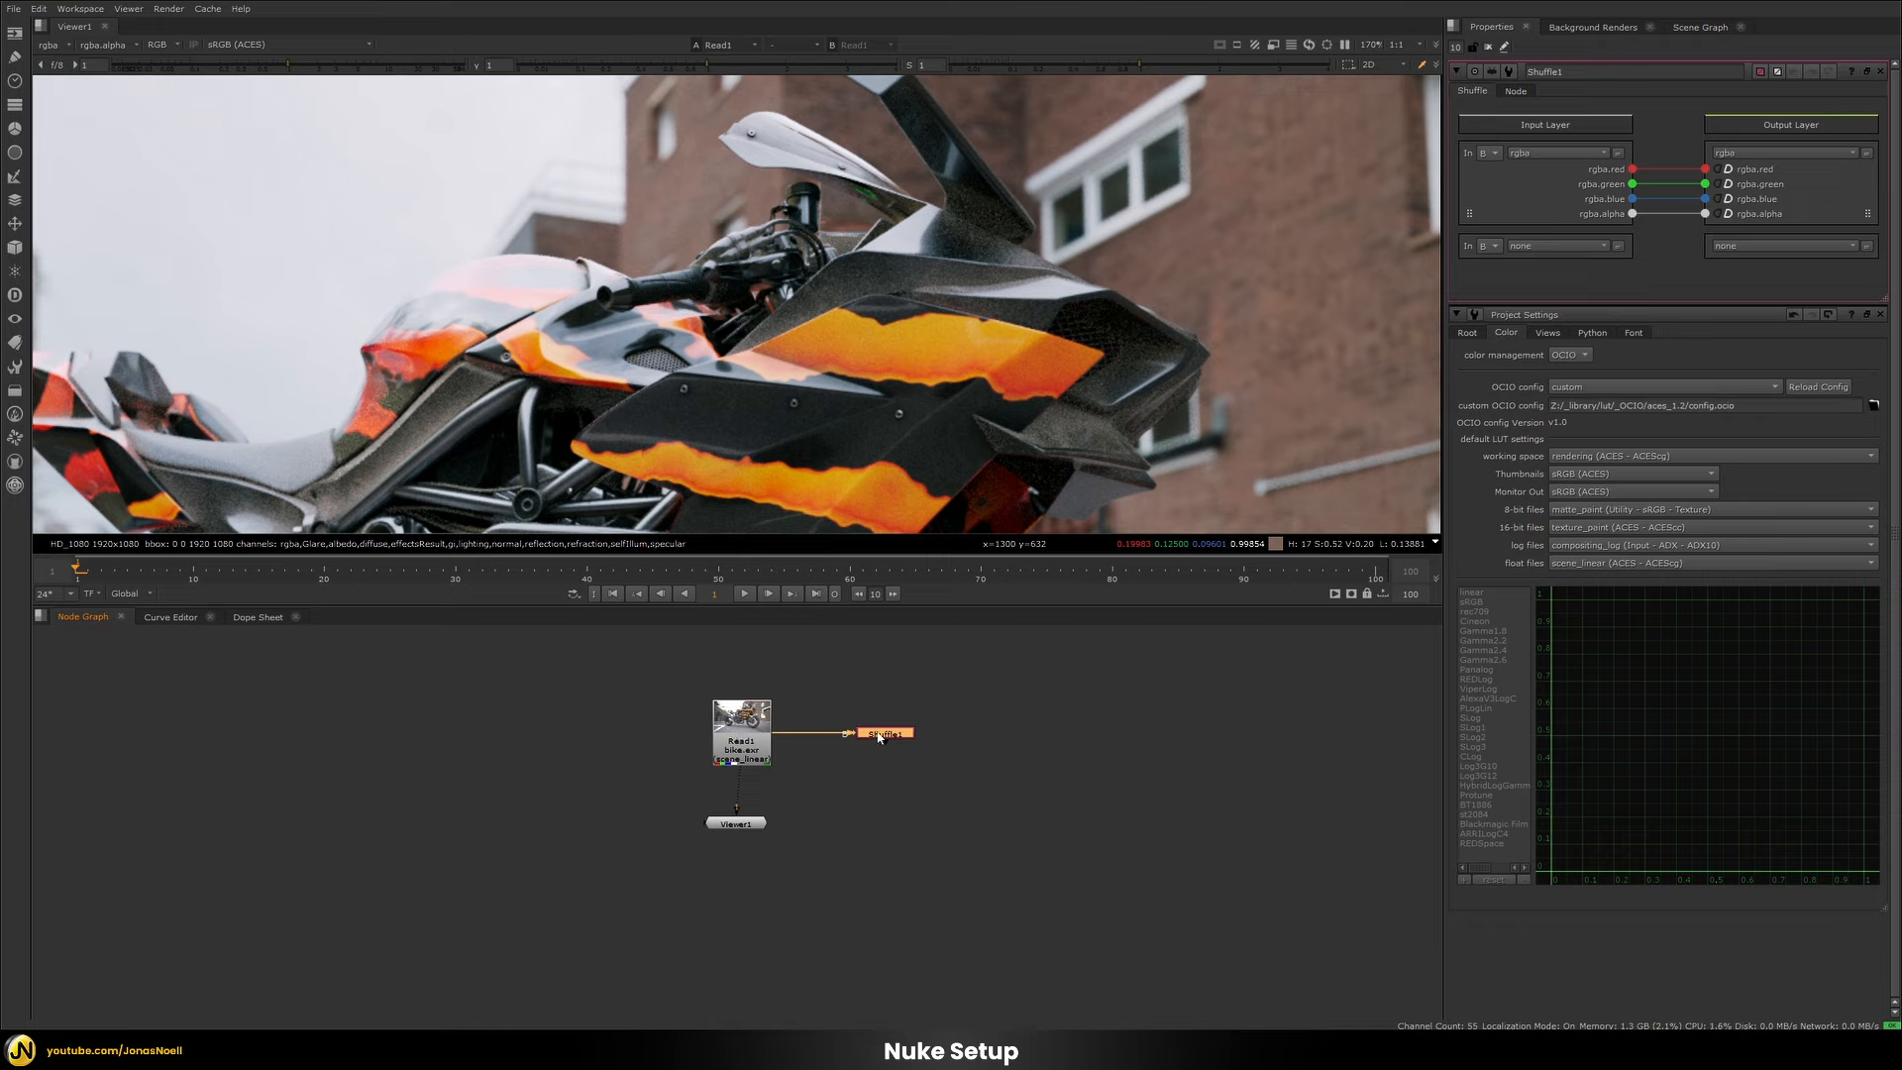
key(1)
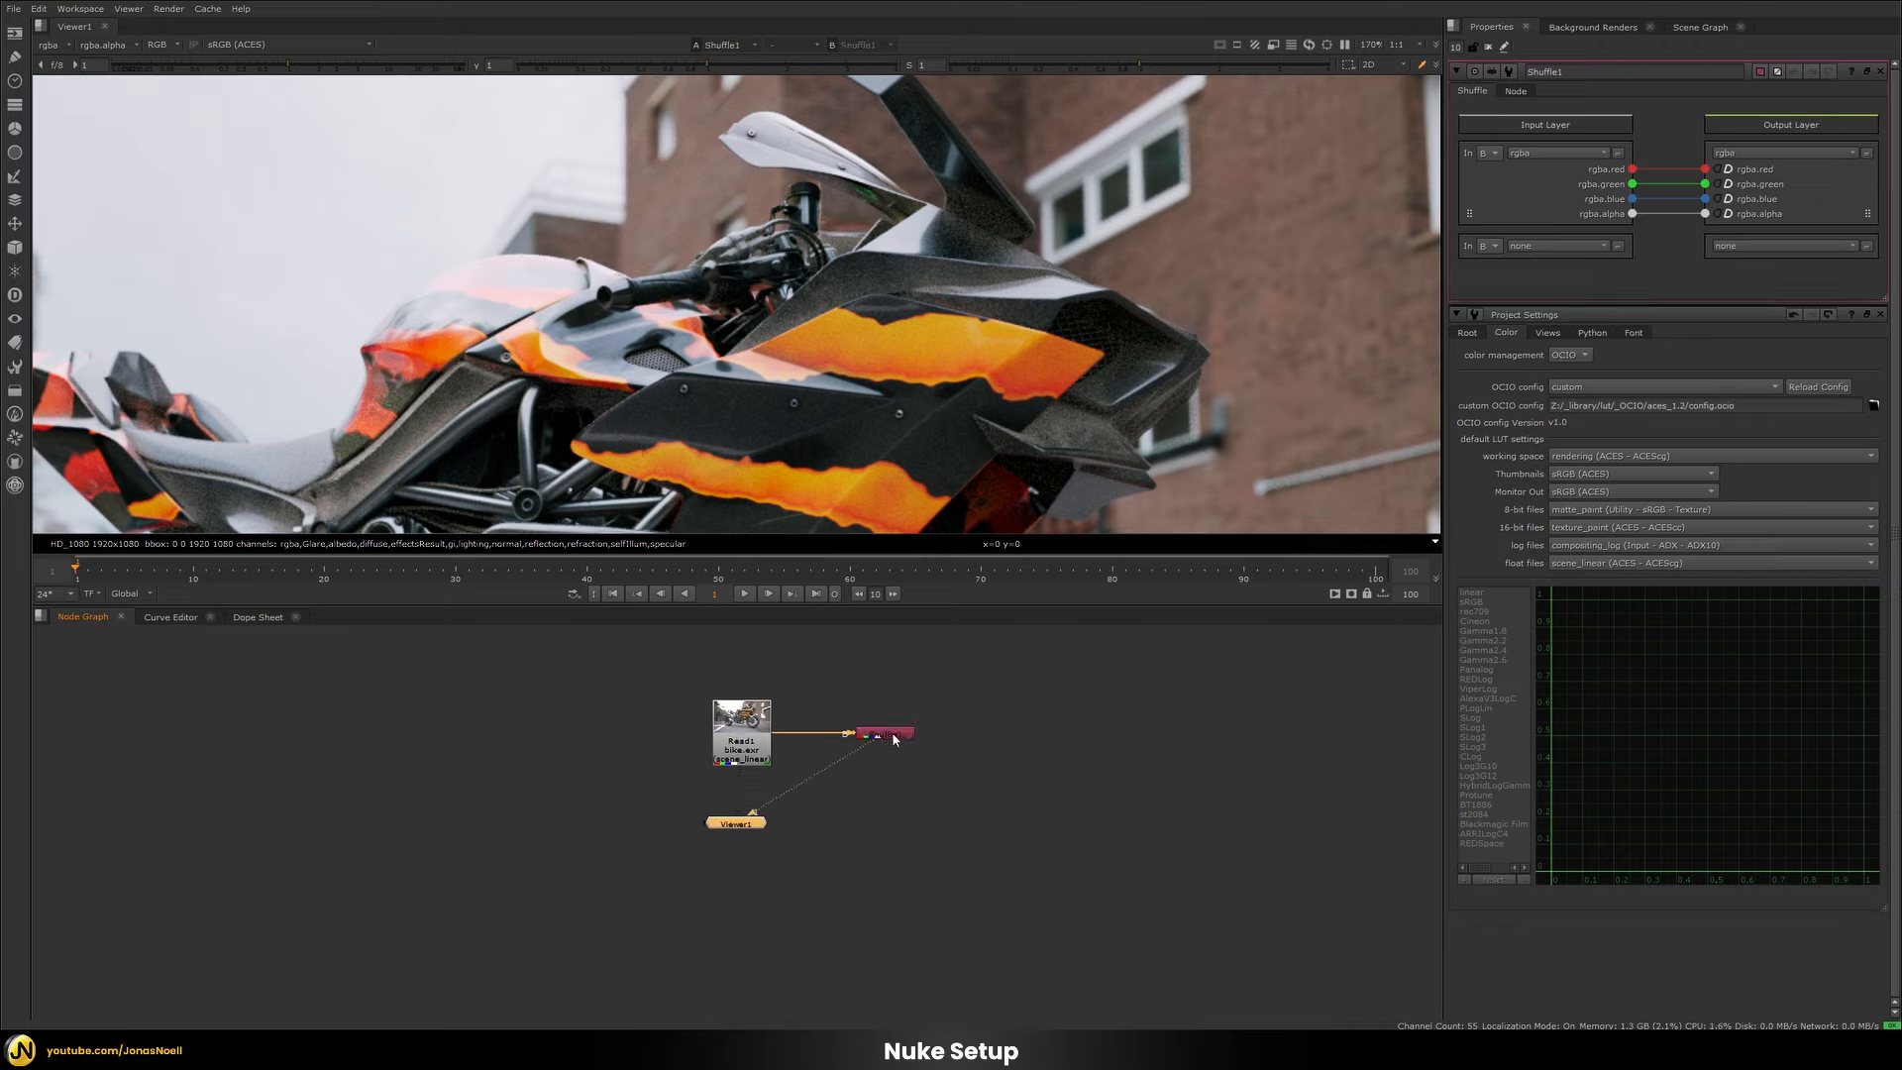
Preview the lighting and reflection layers in the Shuffle node, set its input layer to effectsResult and inspect the motorbike in that layer.
click(1527, 156)
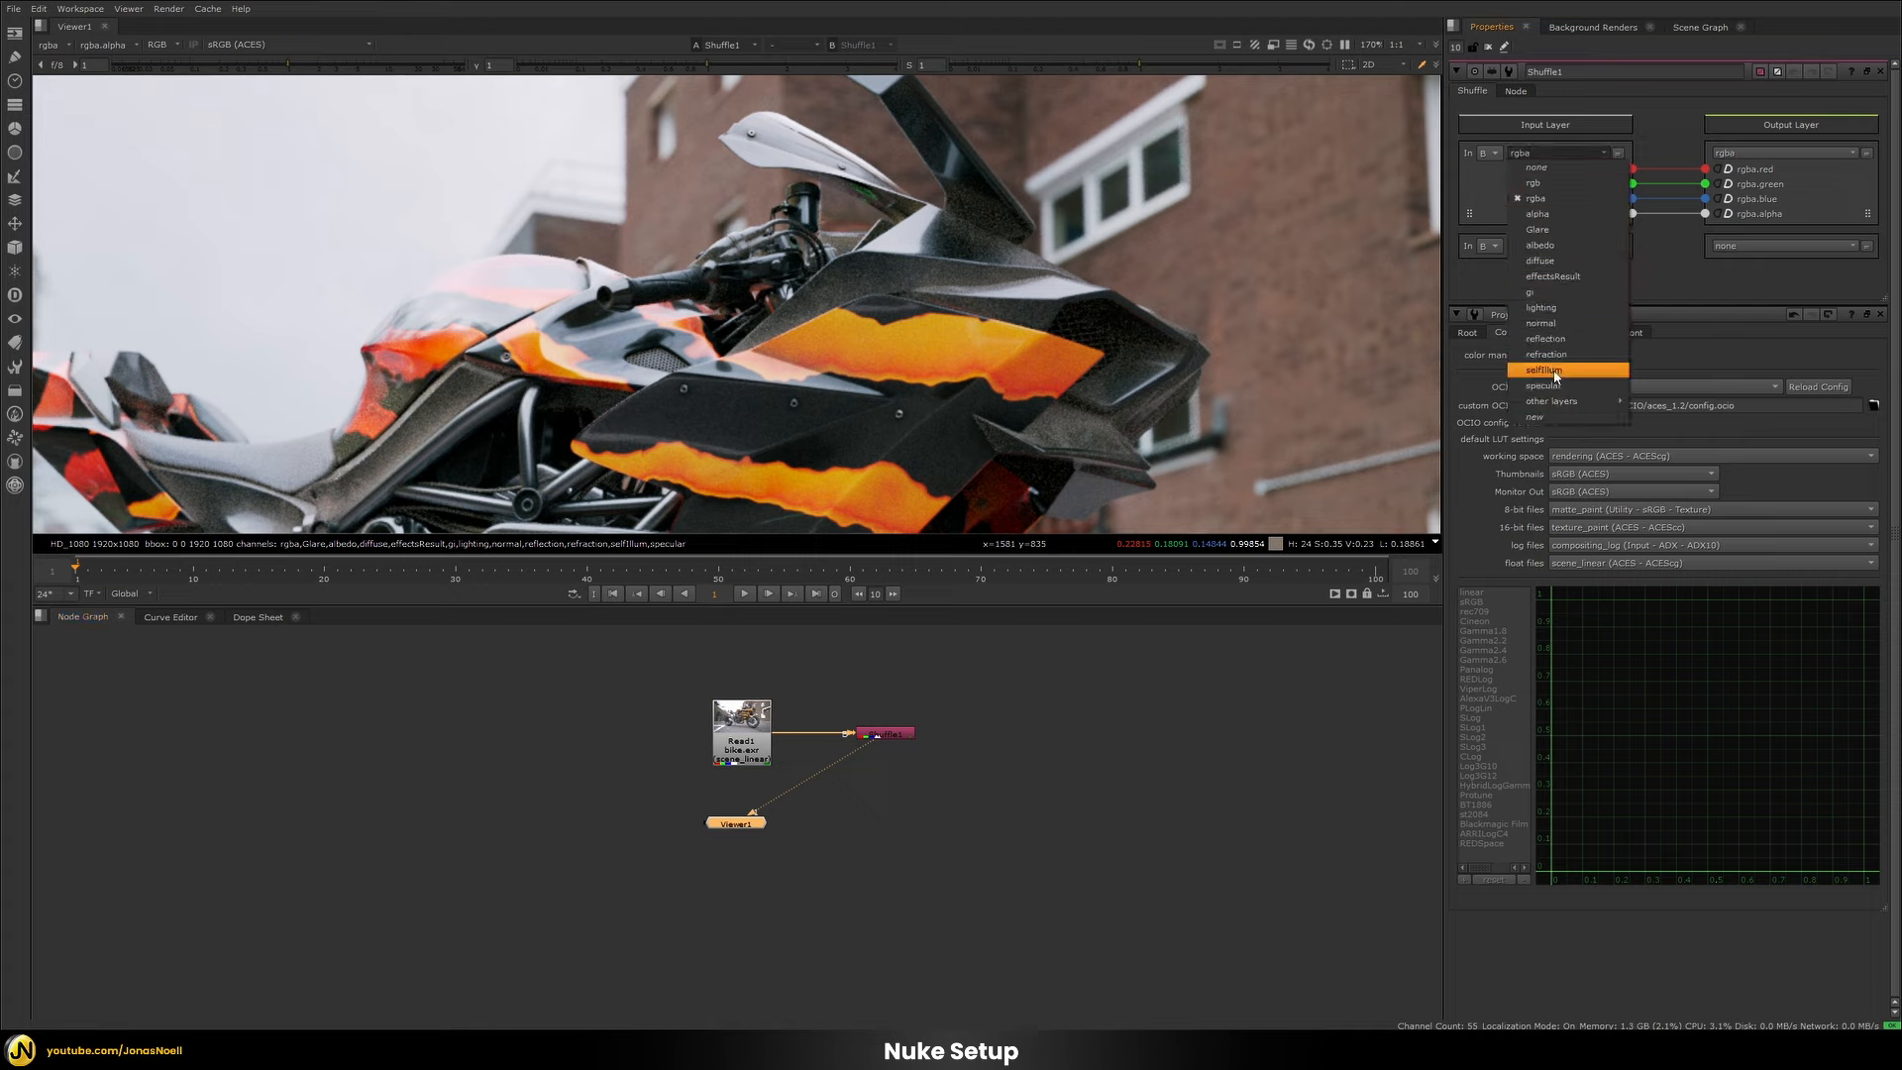
click(1569, 308)
click(1533, 153)
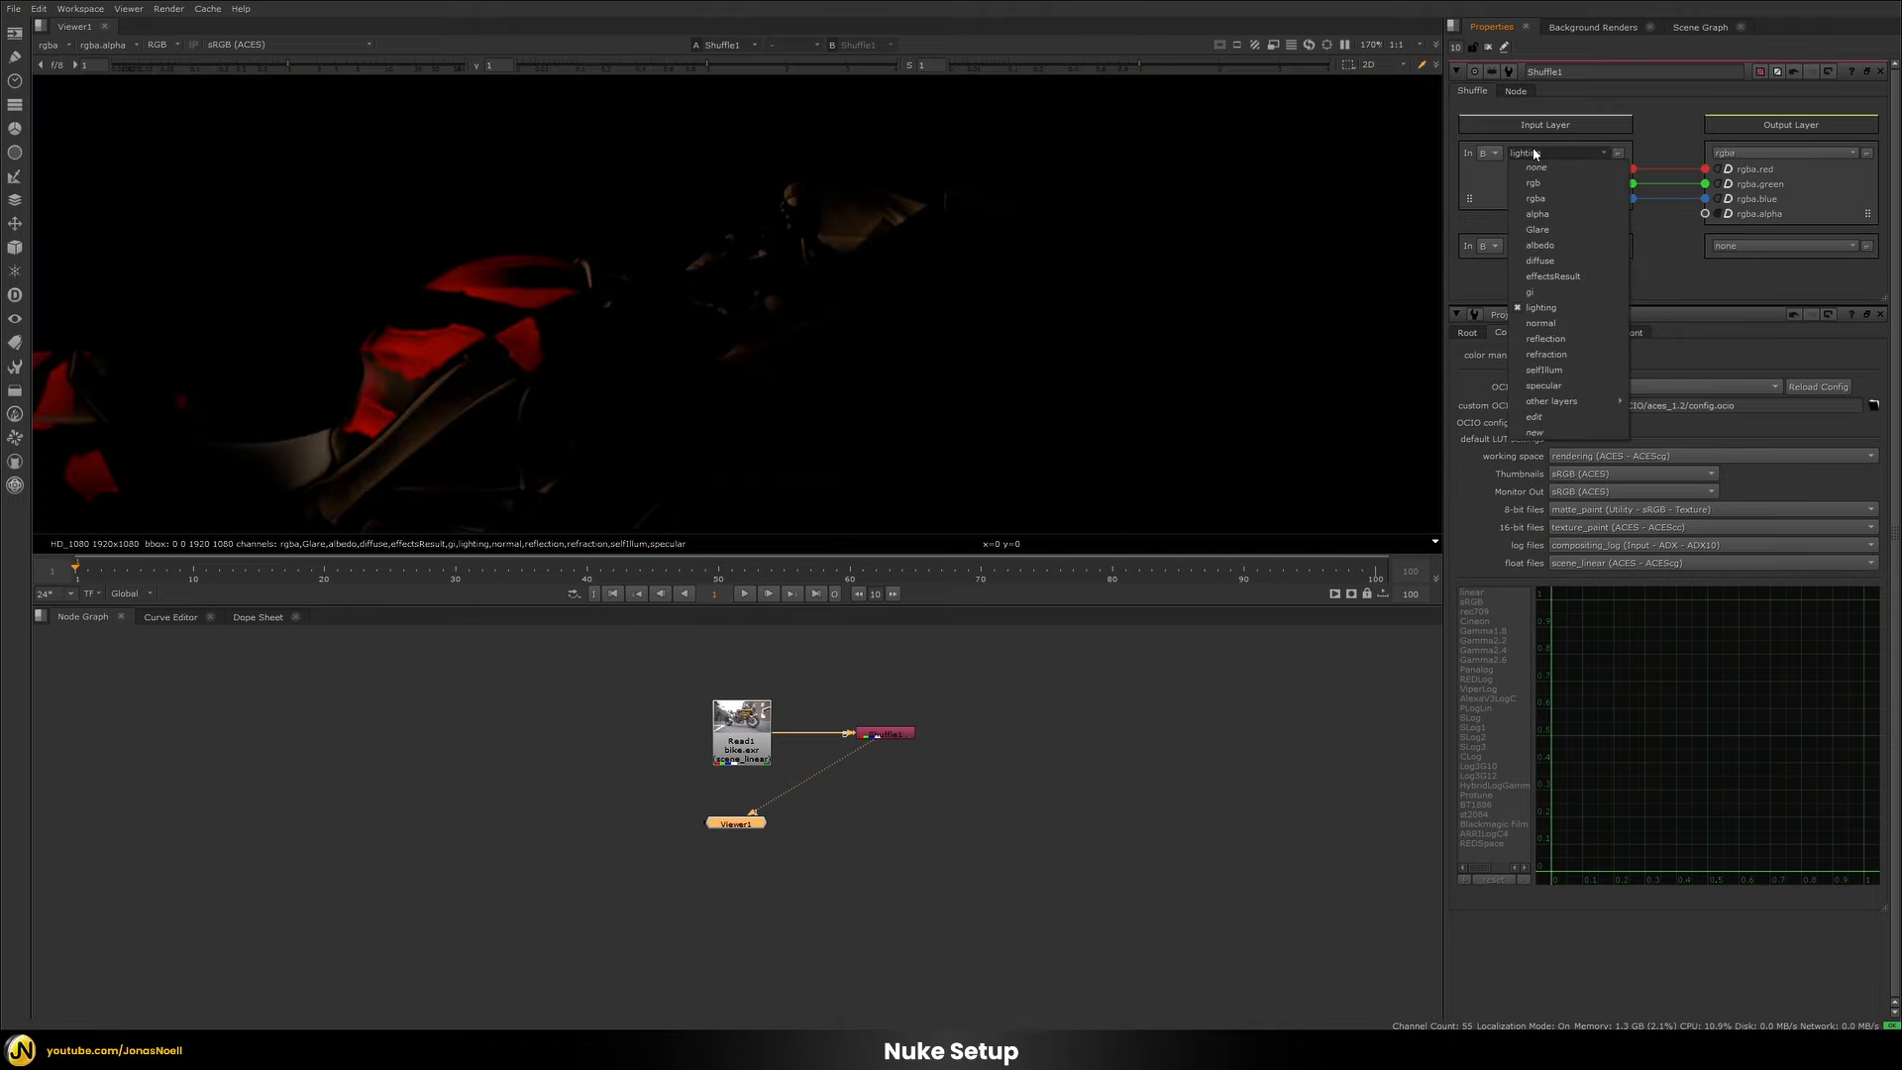
click(1557, 340)
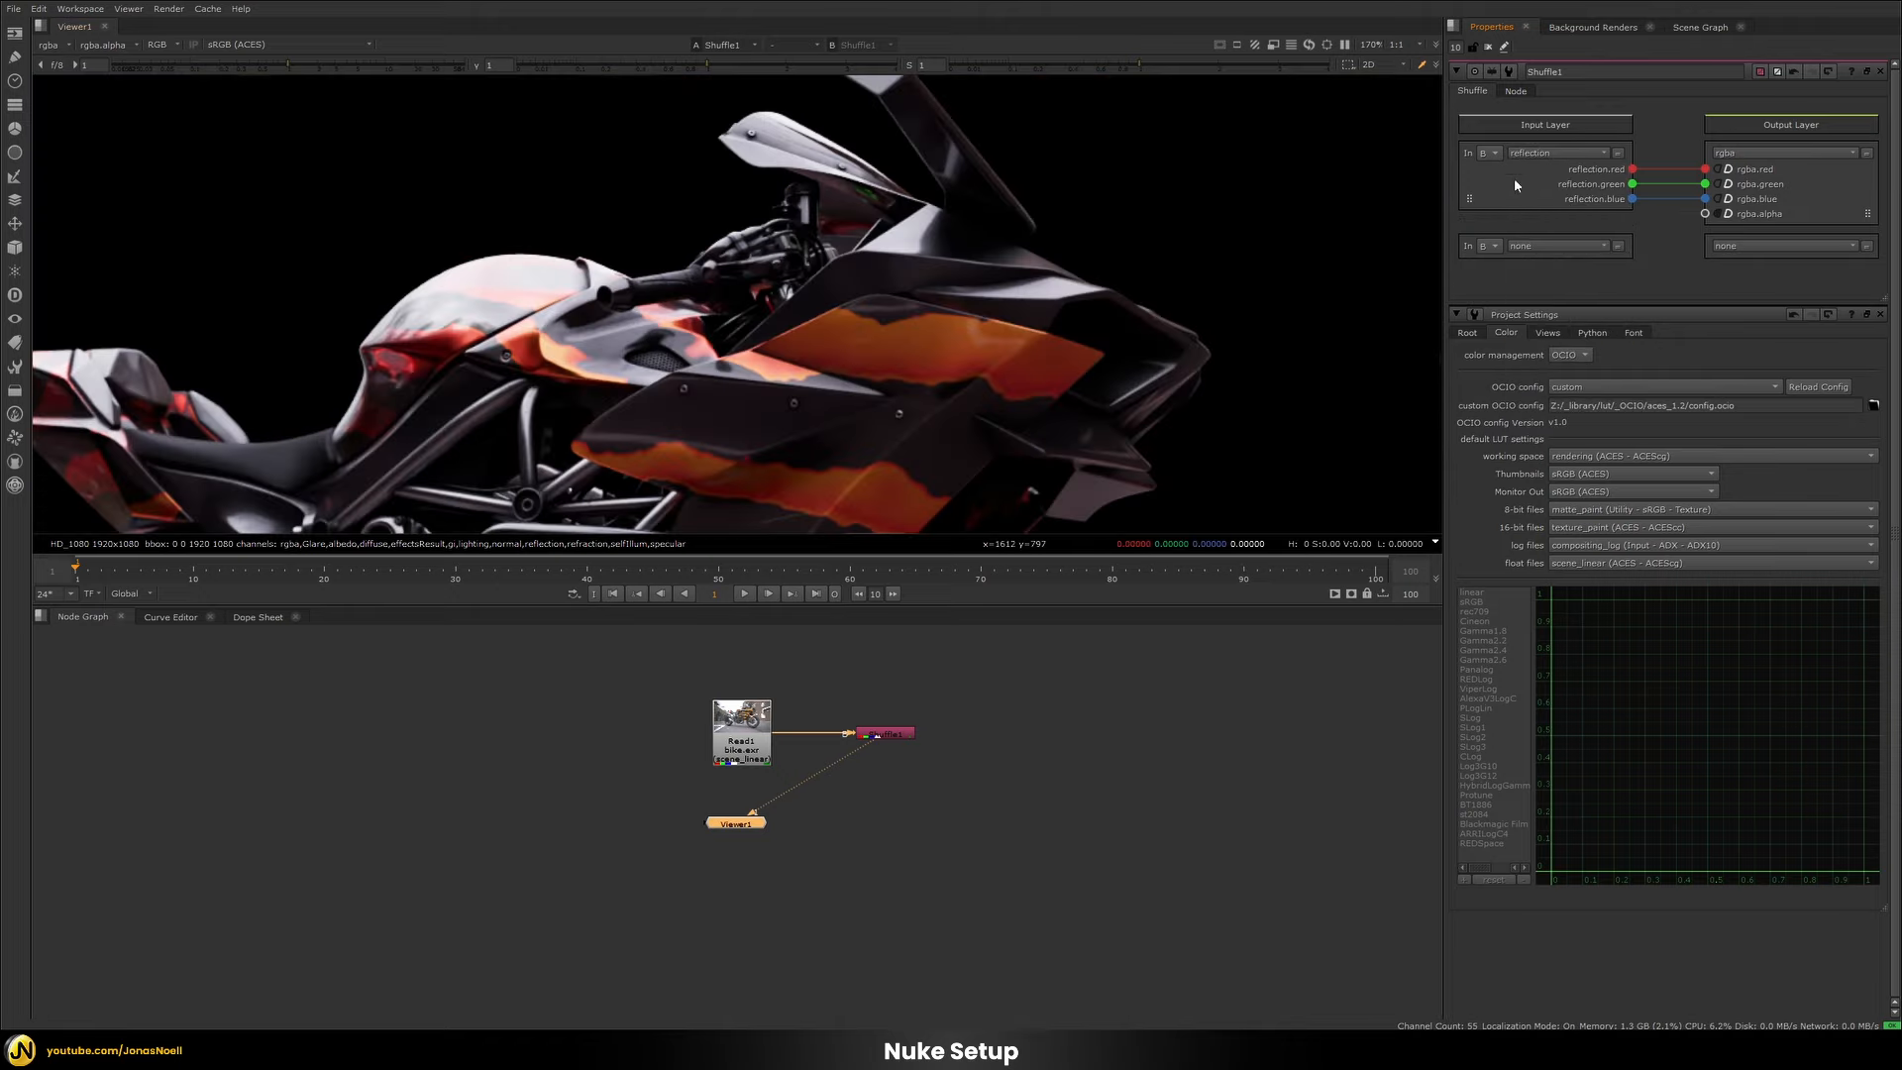
click(1543, 151)
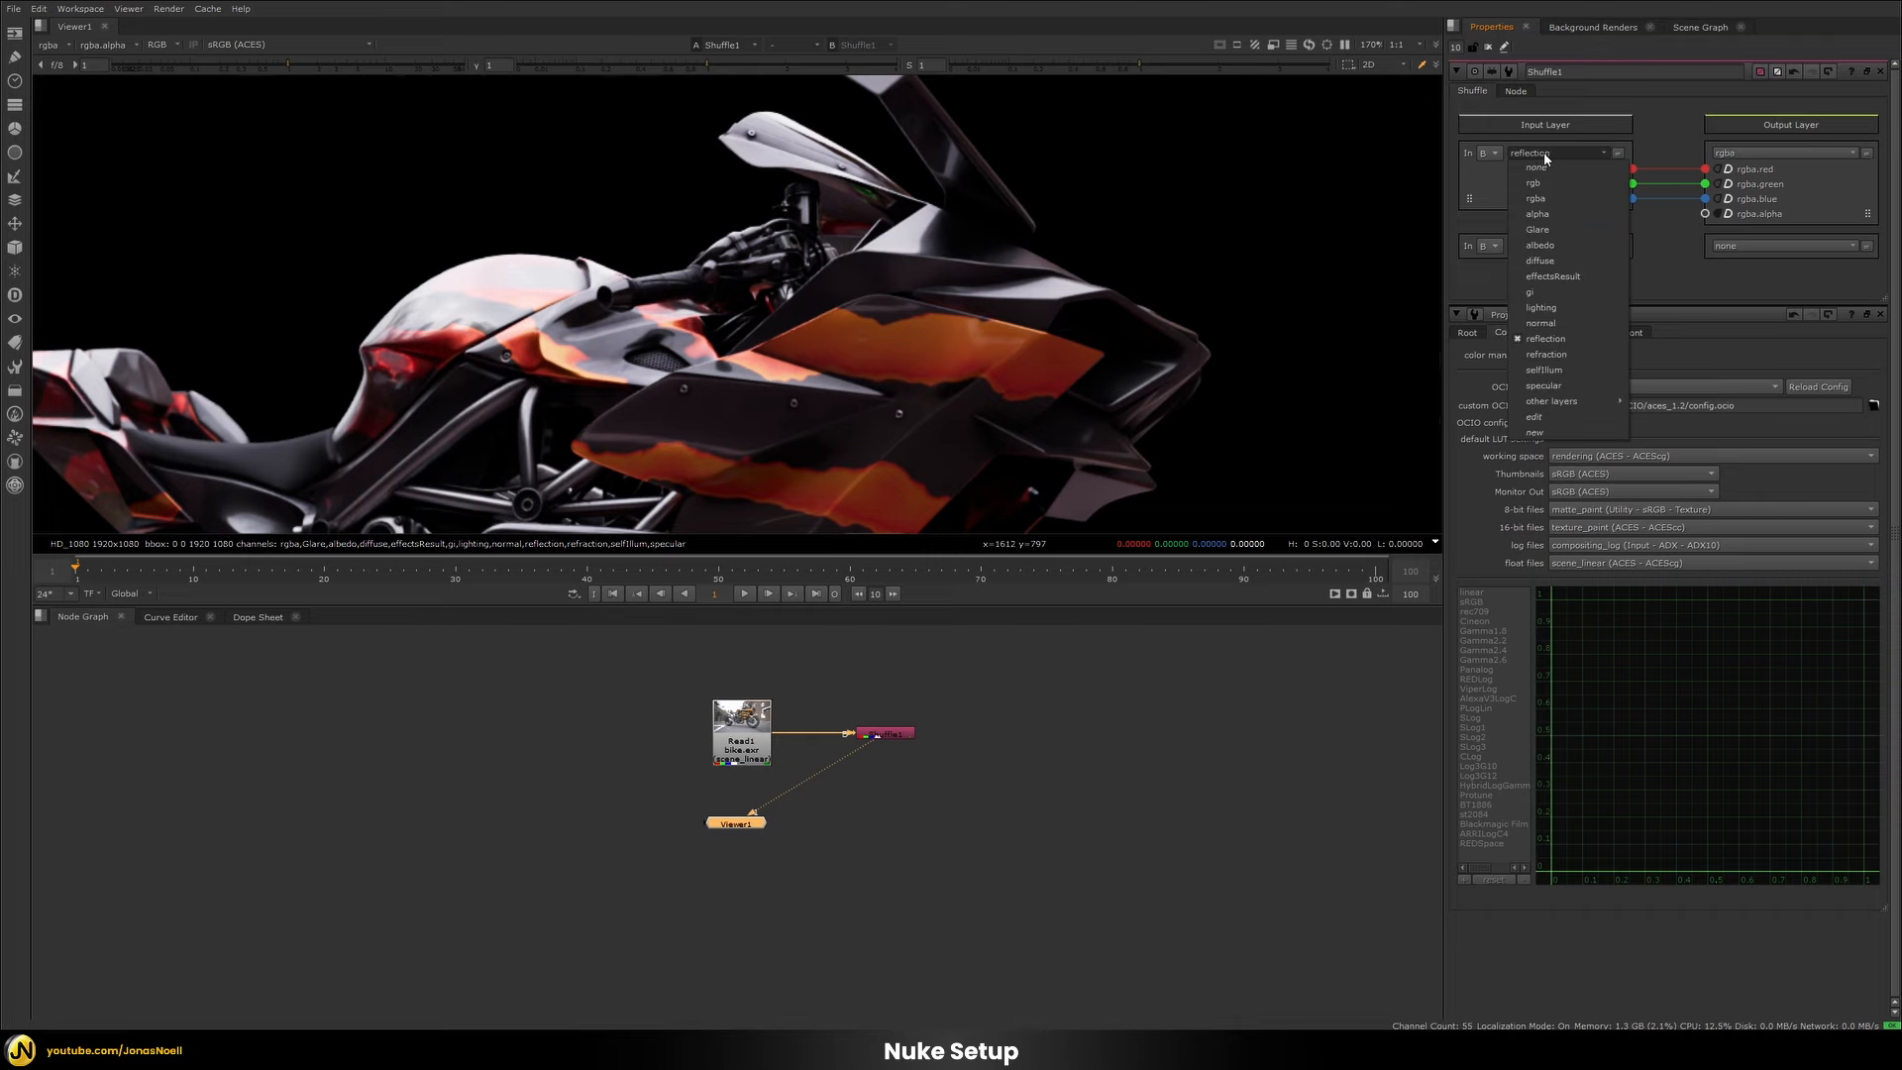
click(1545, 277)
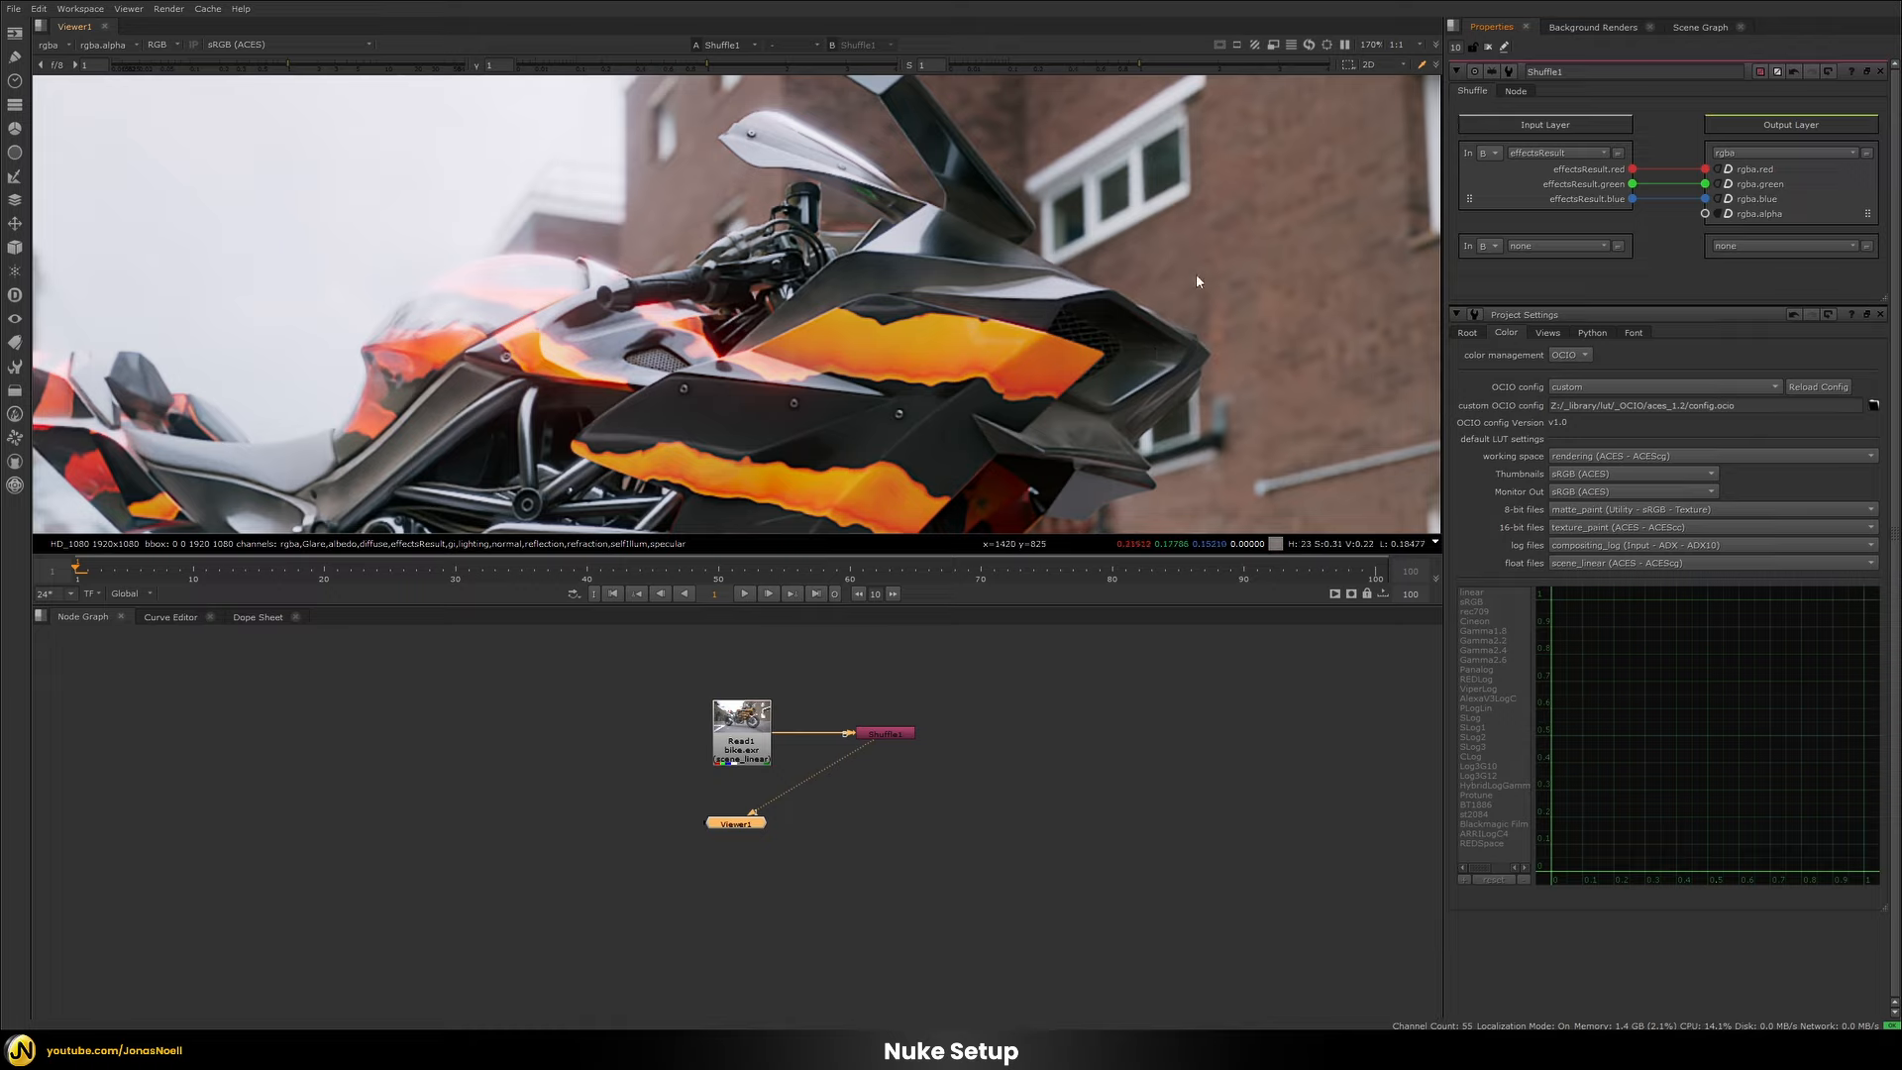
middle_drag(352, 319, 470, 300)
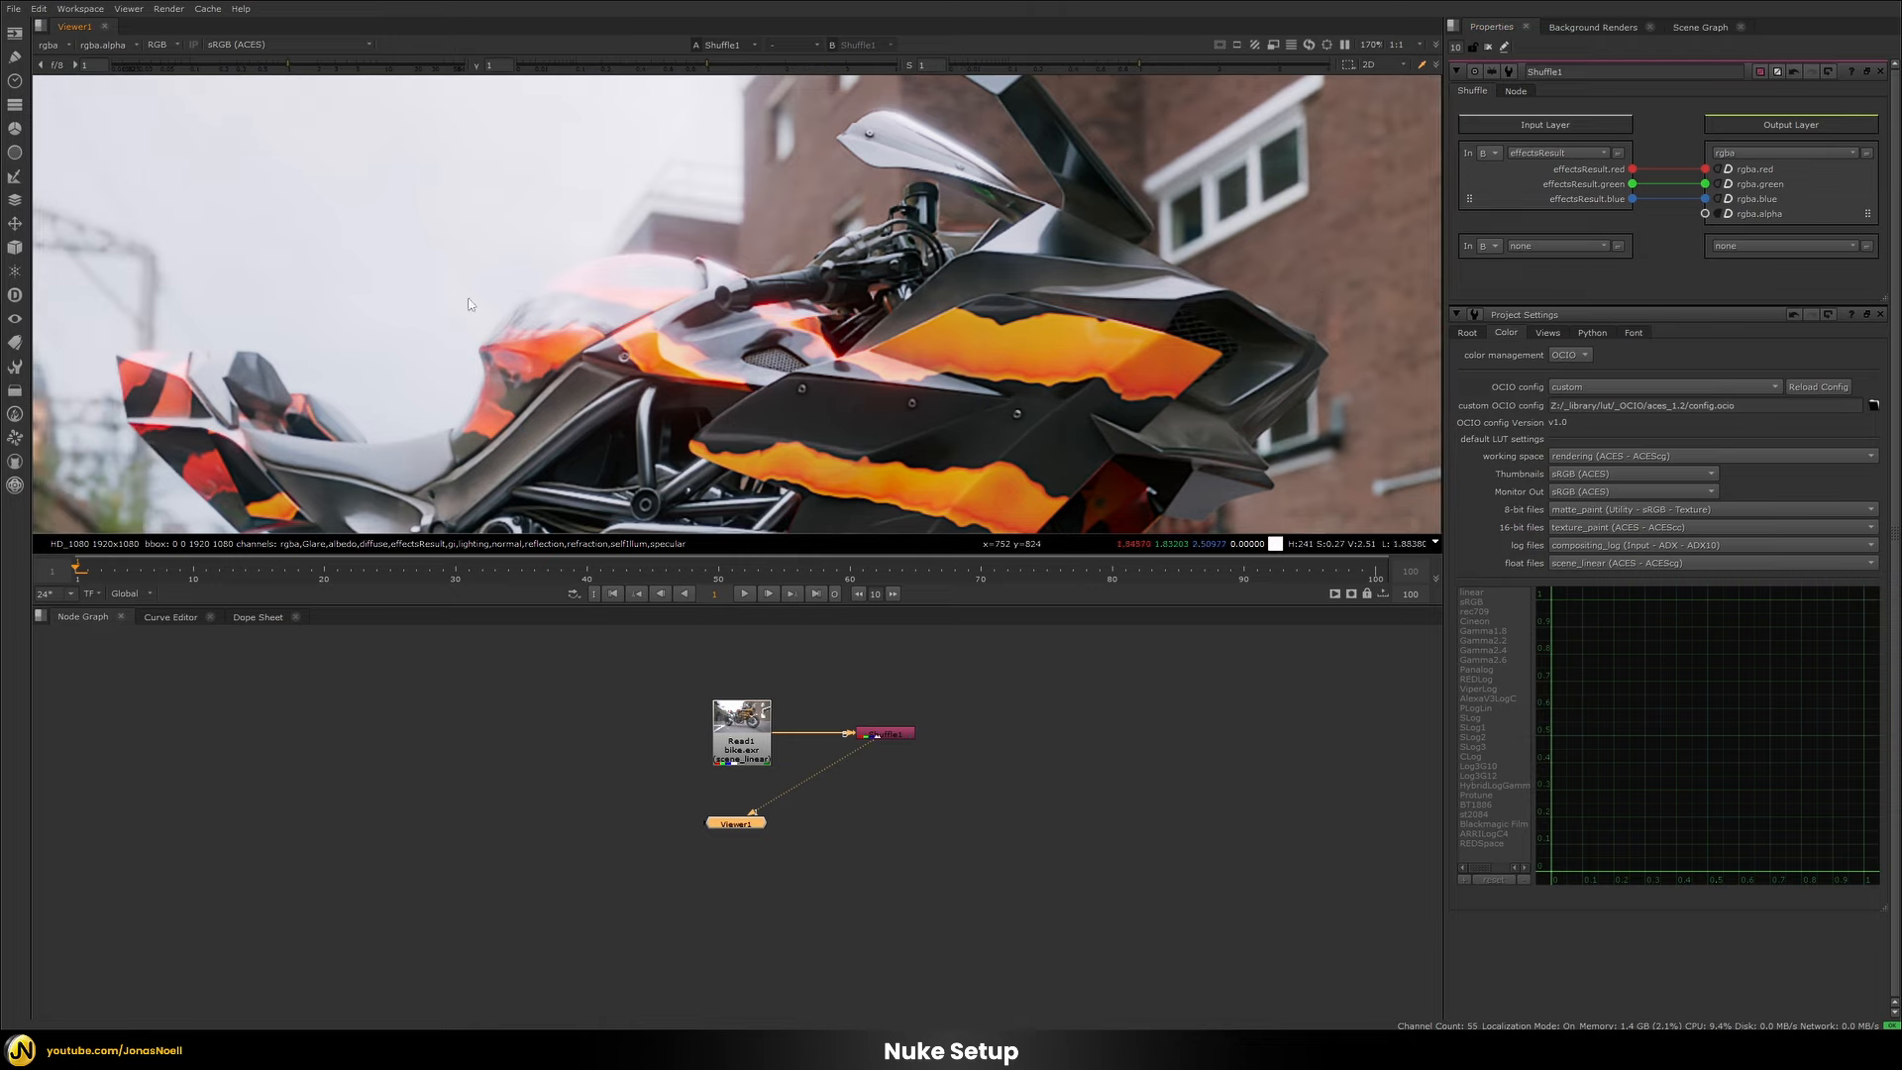
middle_drag(515, 375, 403, 241)
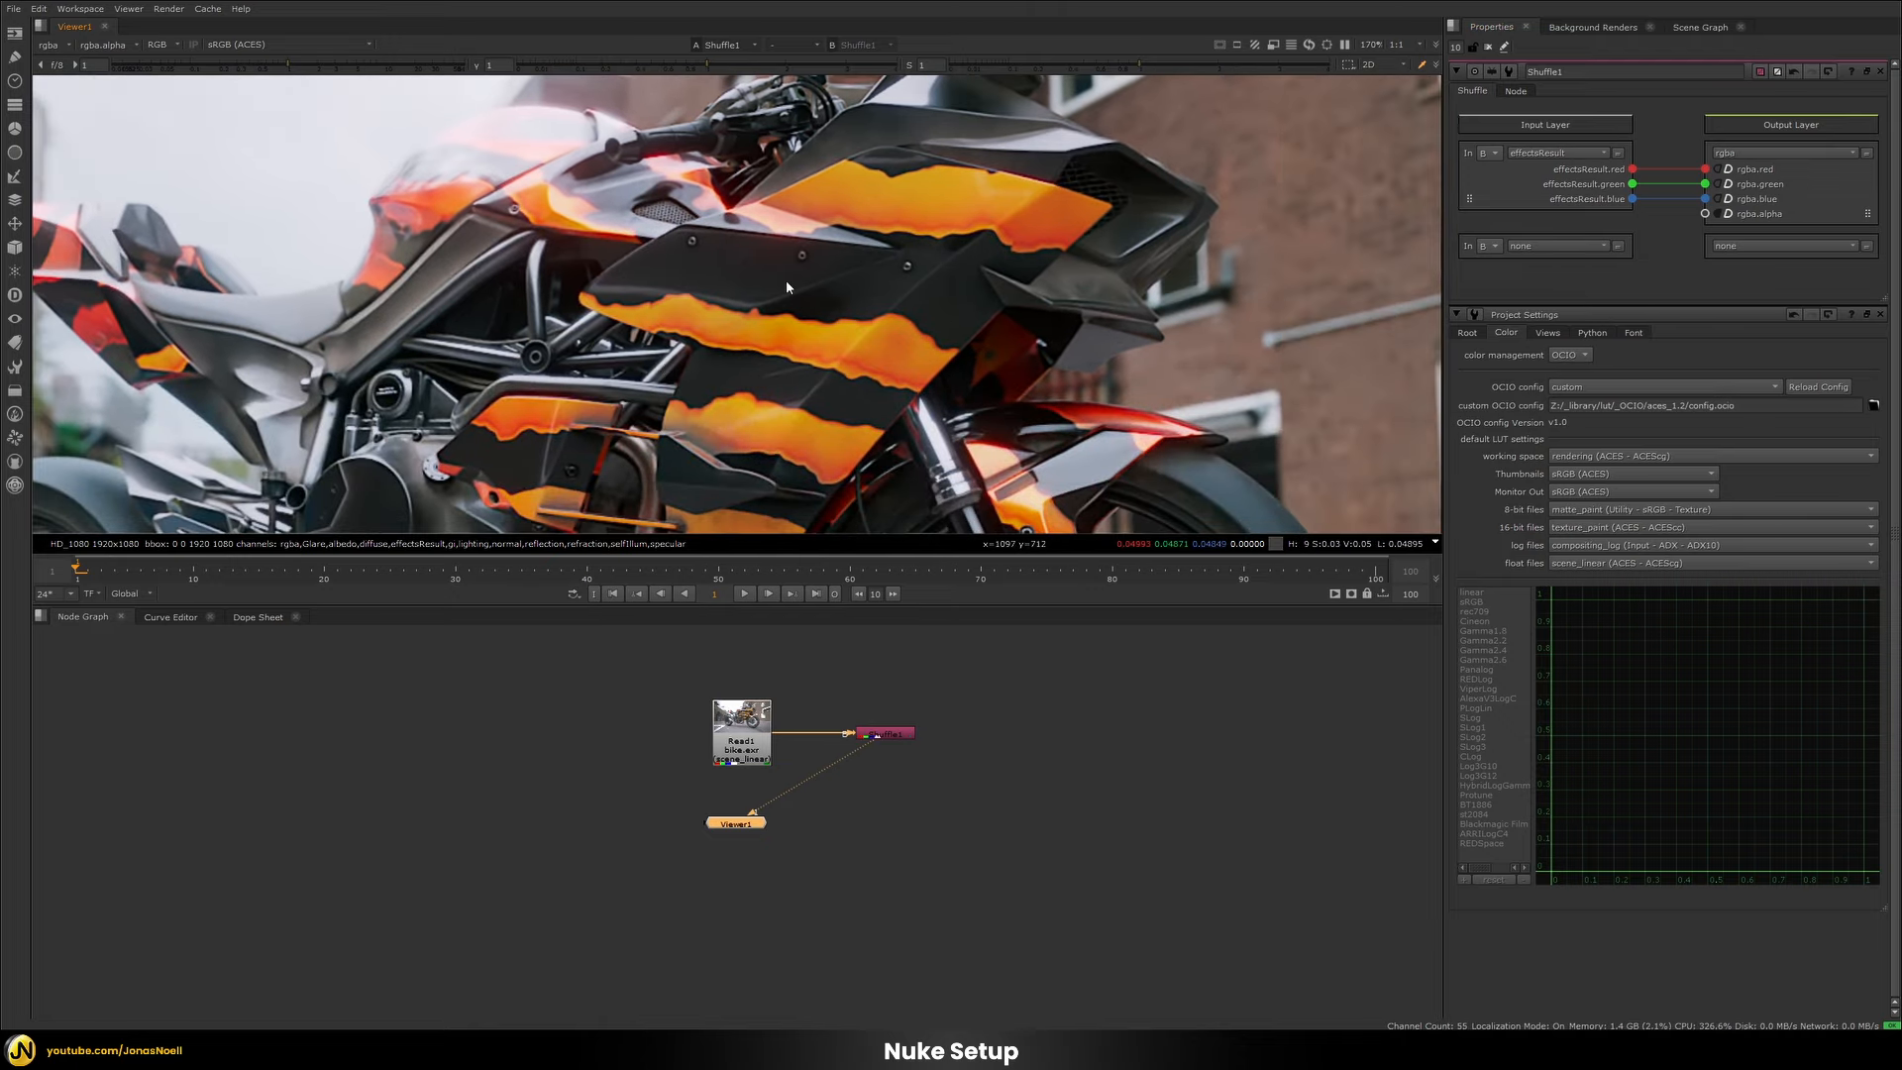
scroll(946, 327, down, 5)
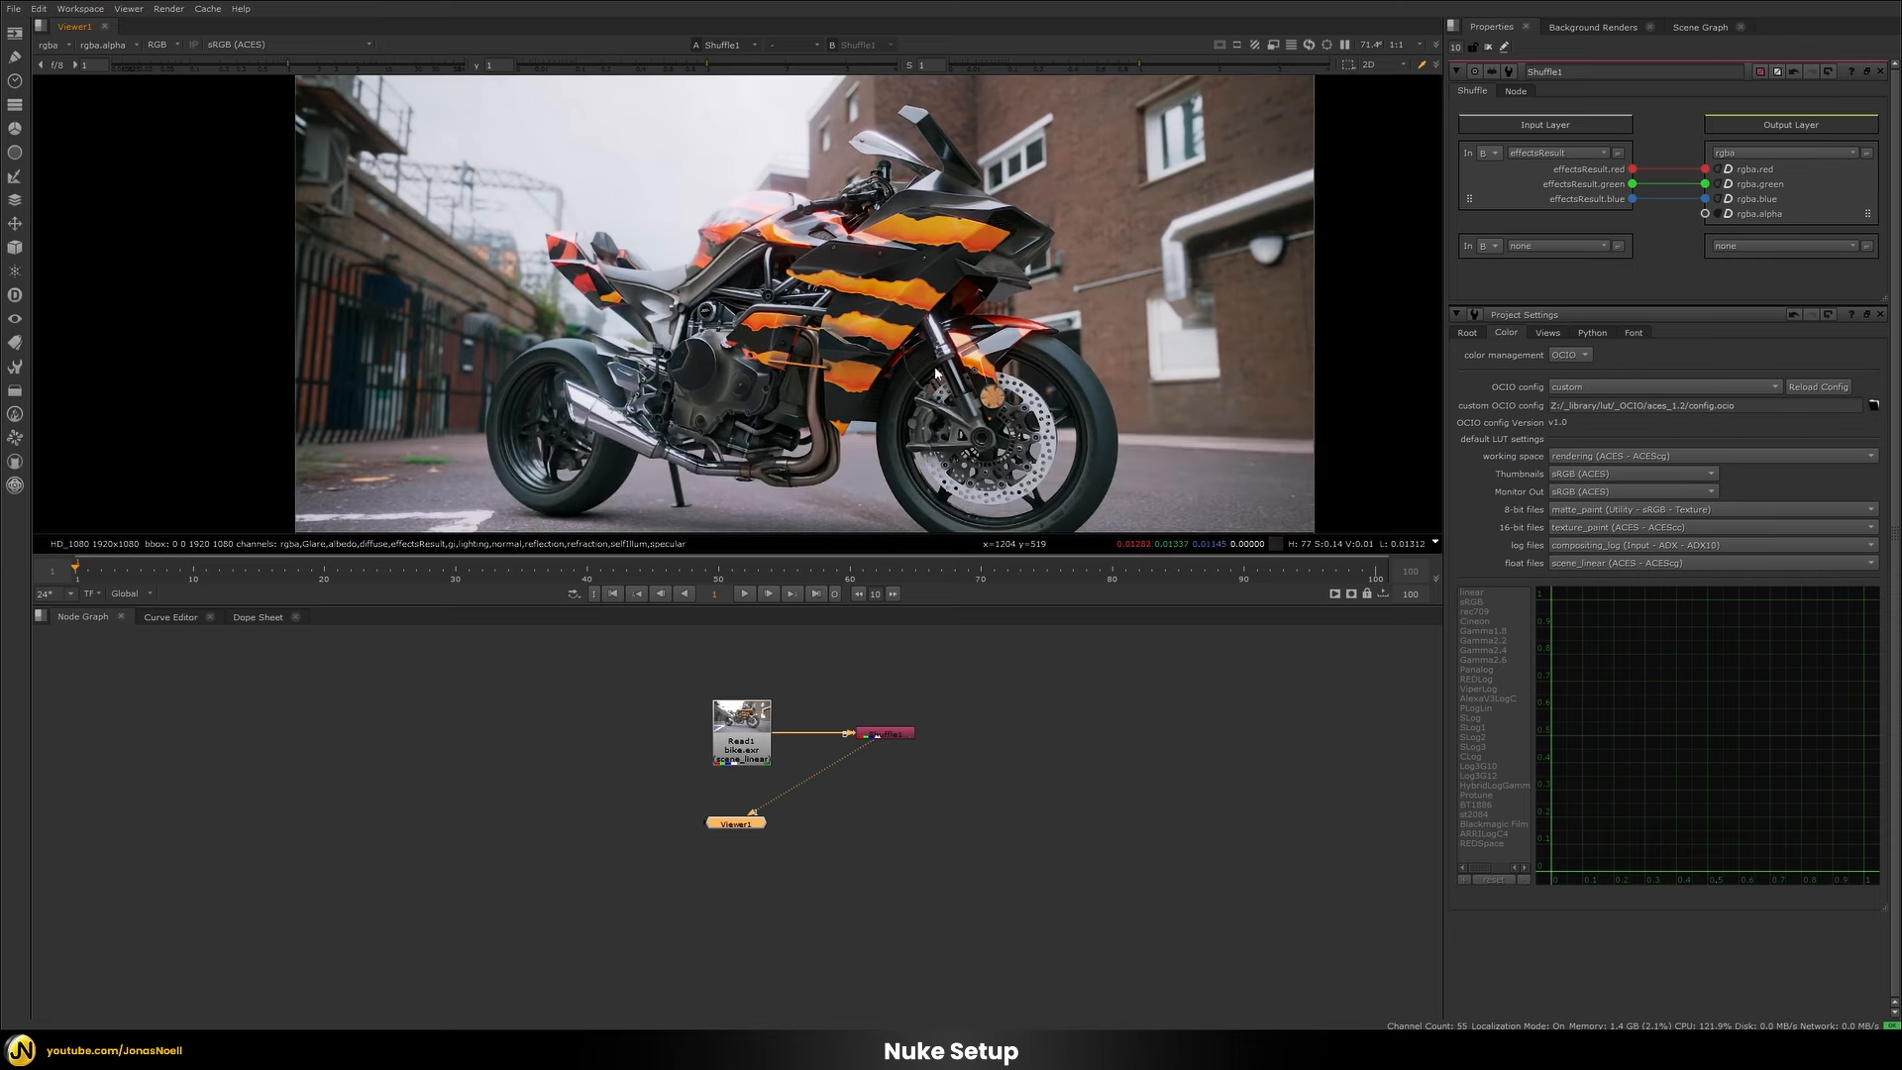
scroll(888, 332, down, 2)
middle_drag(887, 327, 890, 317)
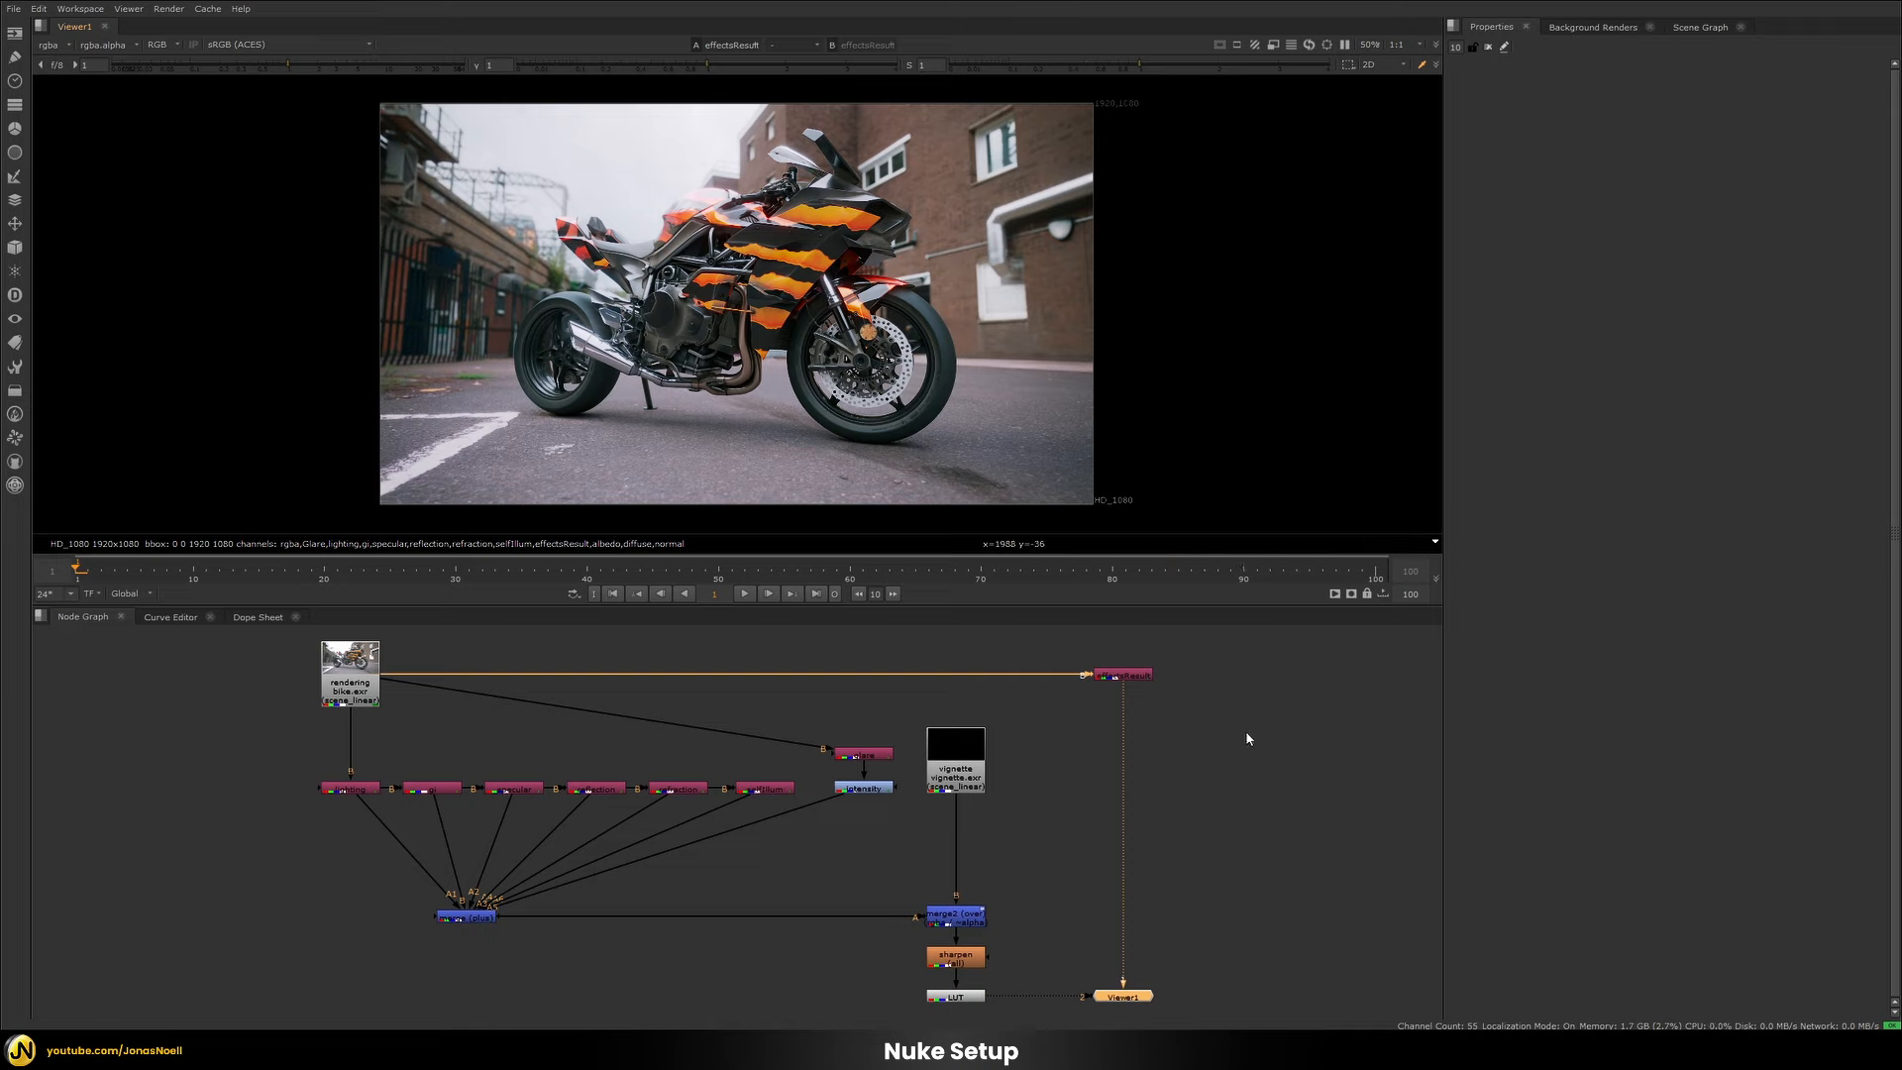
Compare the rebuilt composite at the LUT node with the effectsResult layer by switching the viewer between them.
key(2)
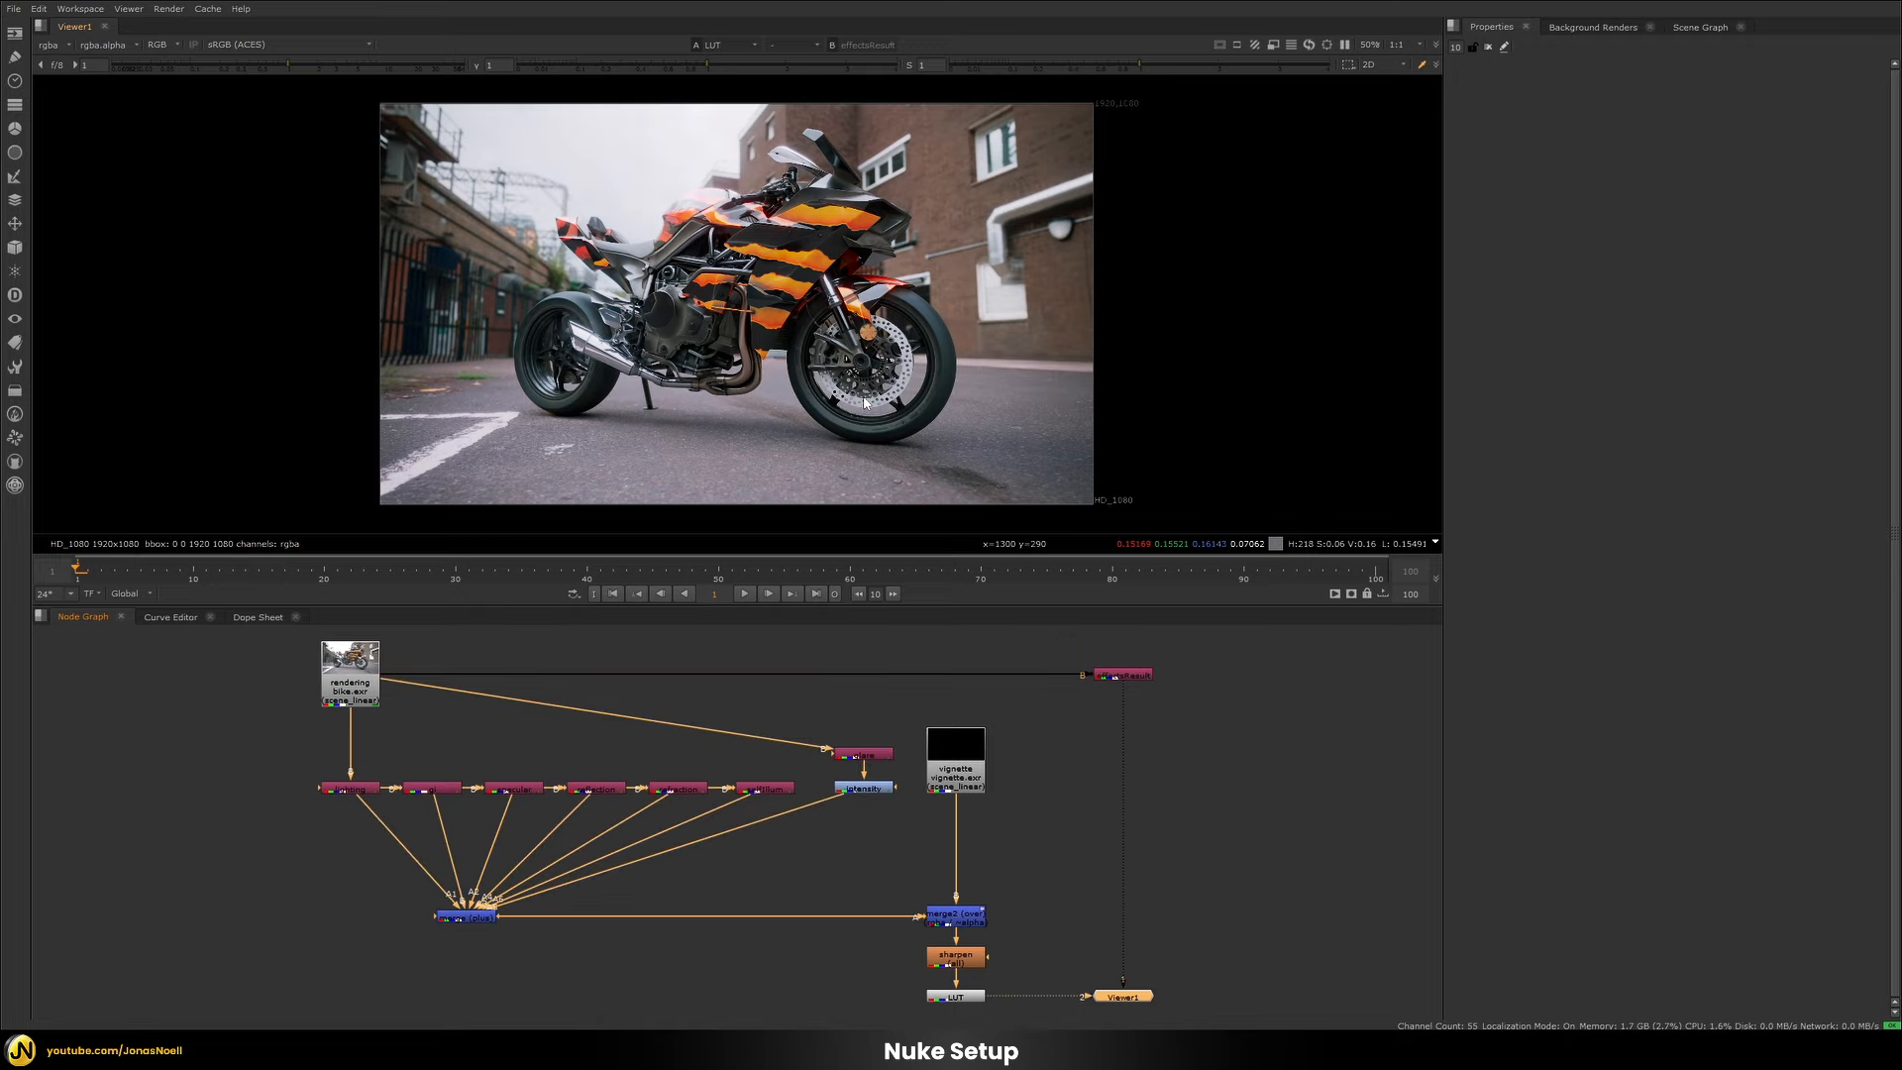
key(1)
key(2)
key(1)
key(2)
key(1)
key(2)
key(1)
key(2)
key(1)
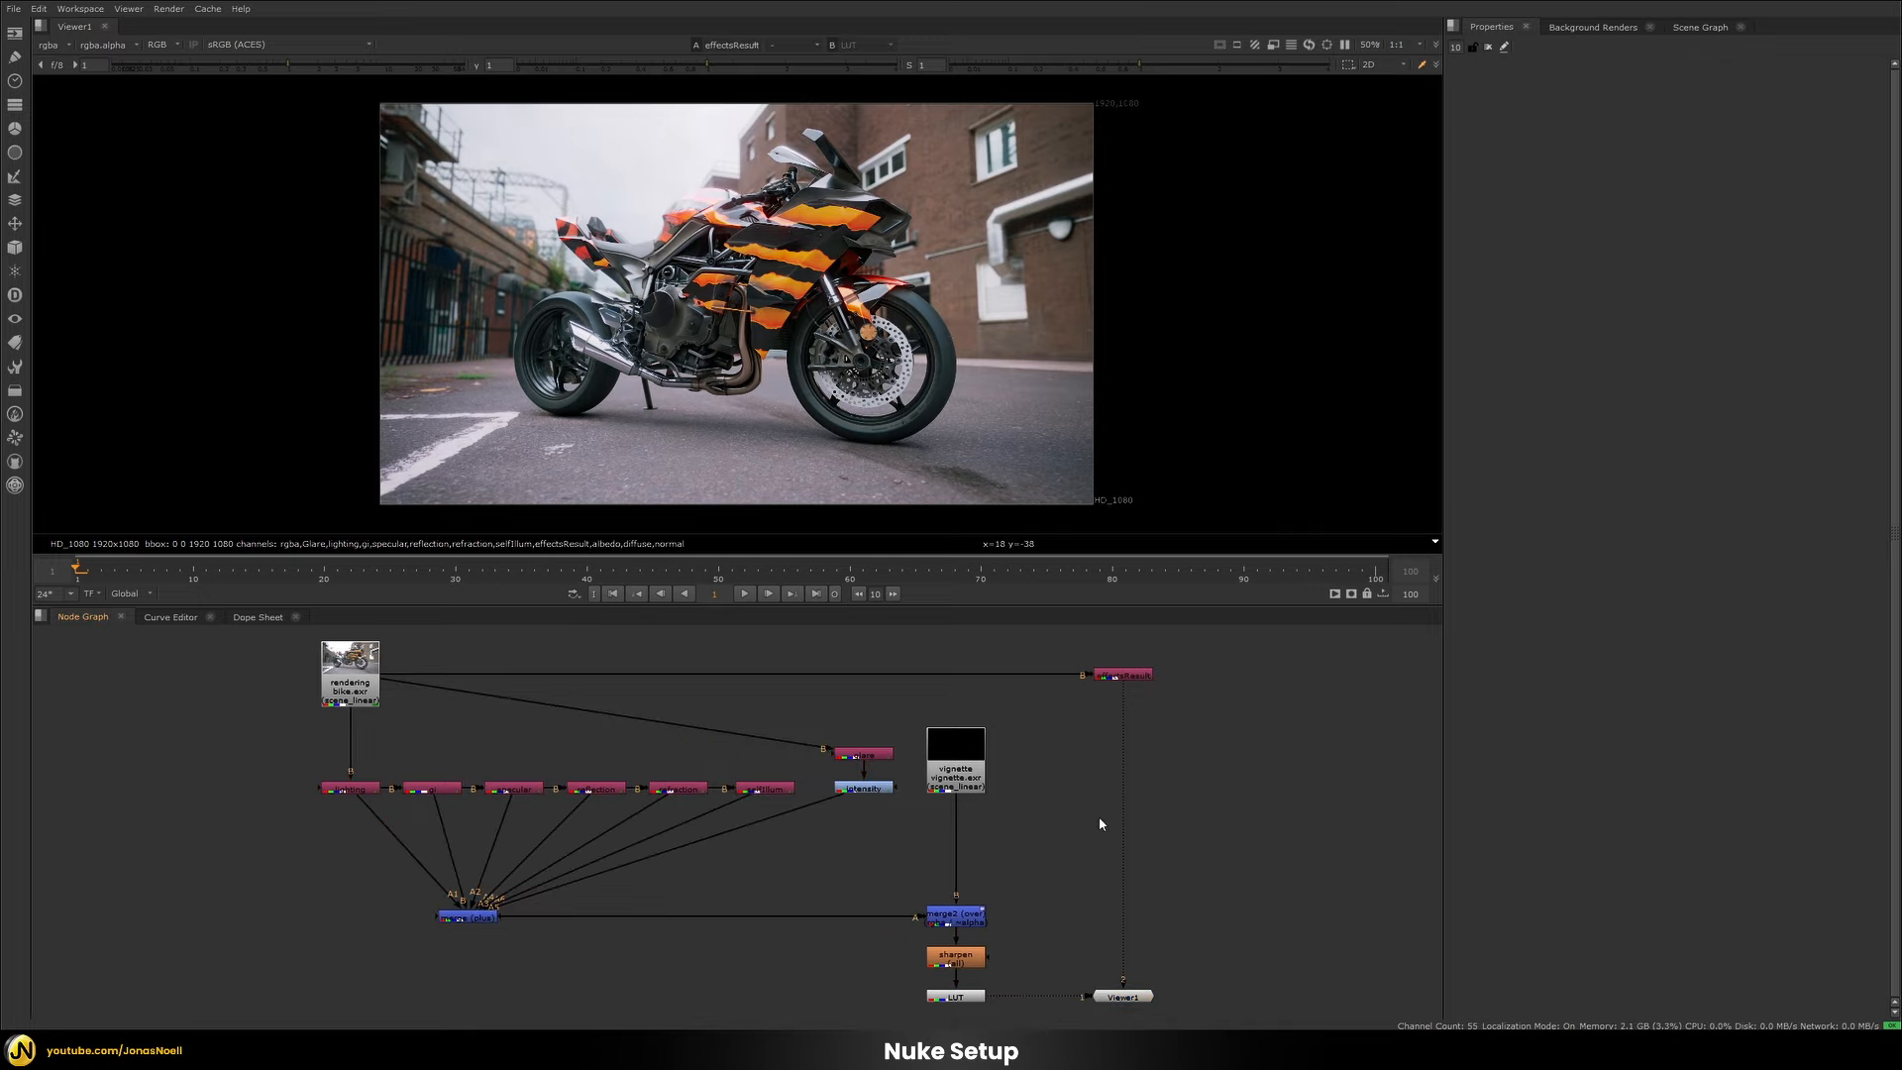
Highlight the row of Shuffle nodes and view the lighting, gi and specular passes one by one.
drag(271, 760, 820, 811)
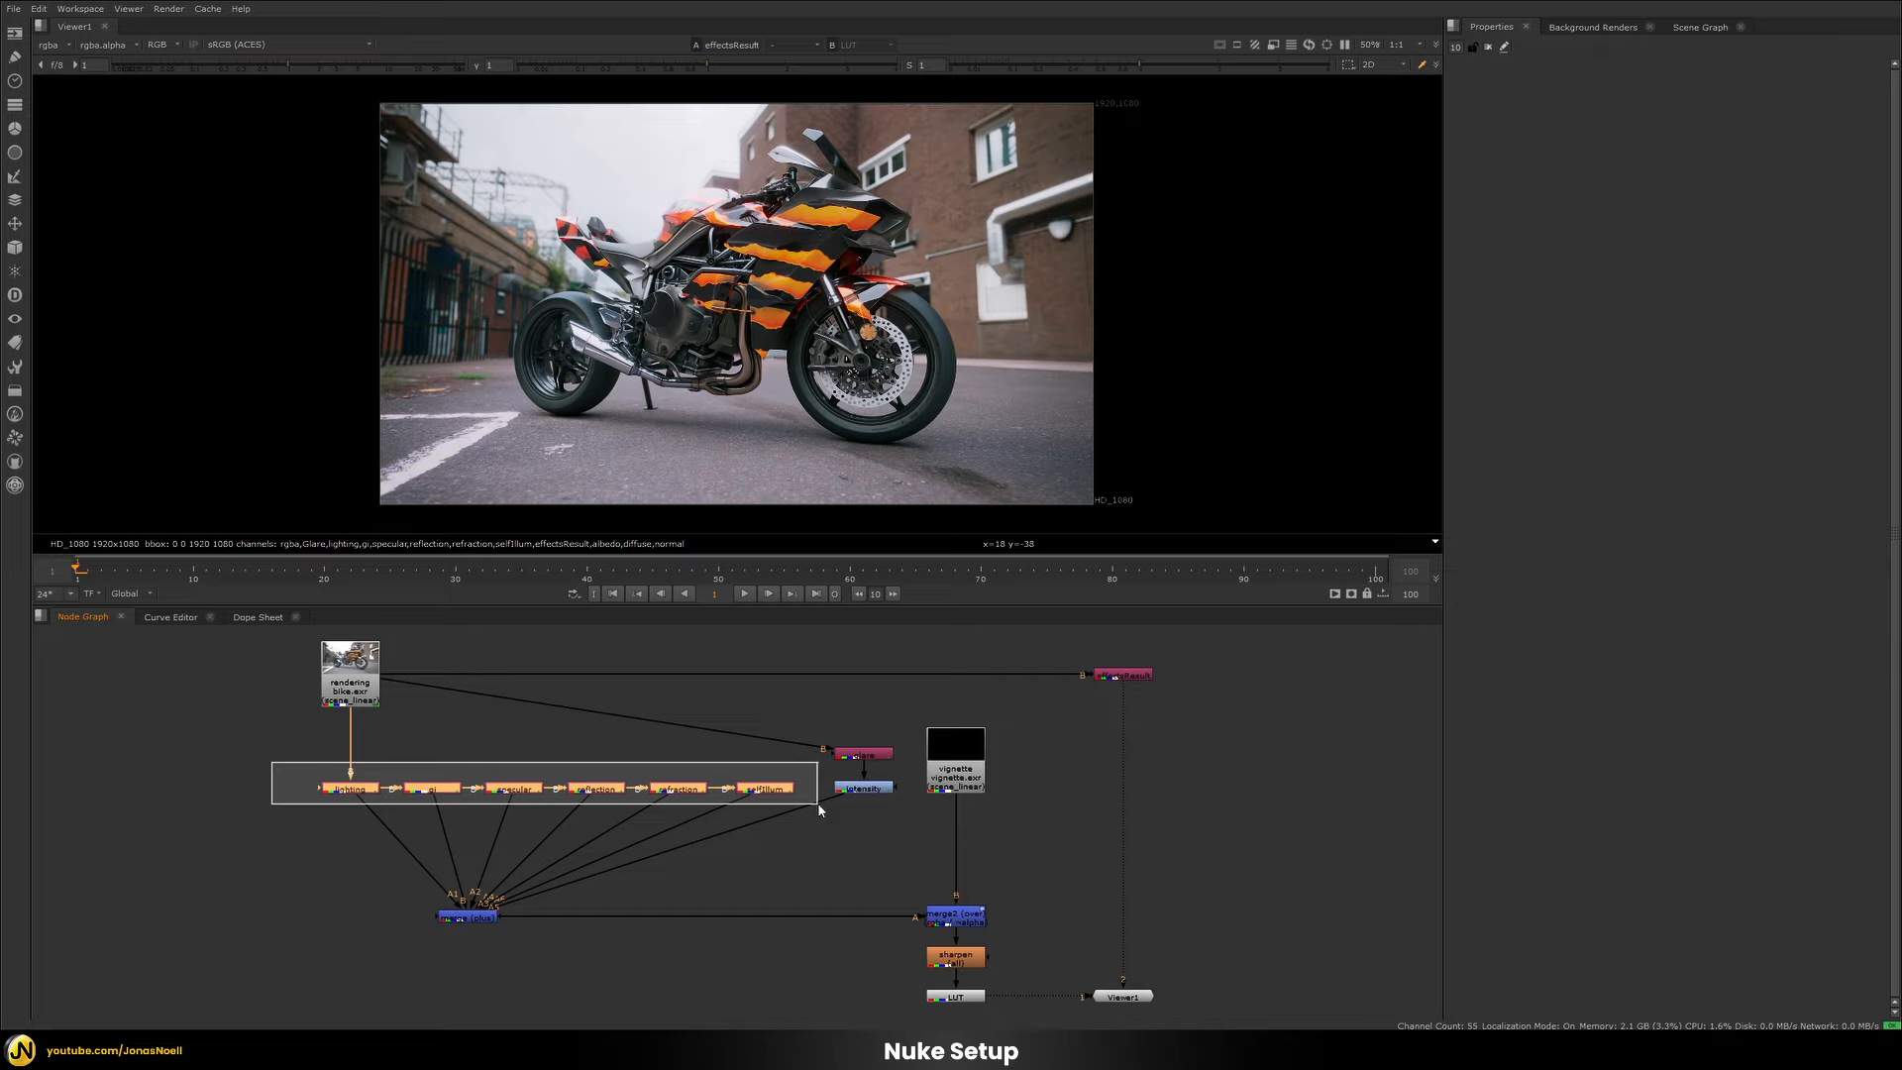
drag(819, 810, 822, 814)
click(220, 784)
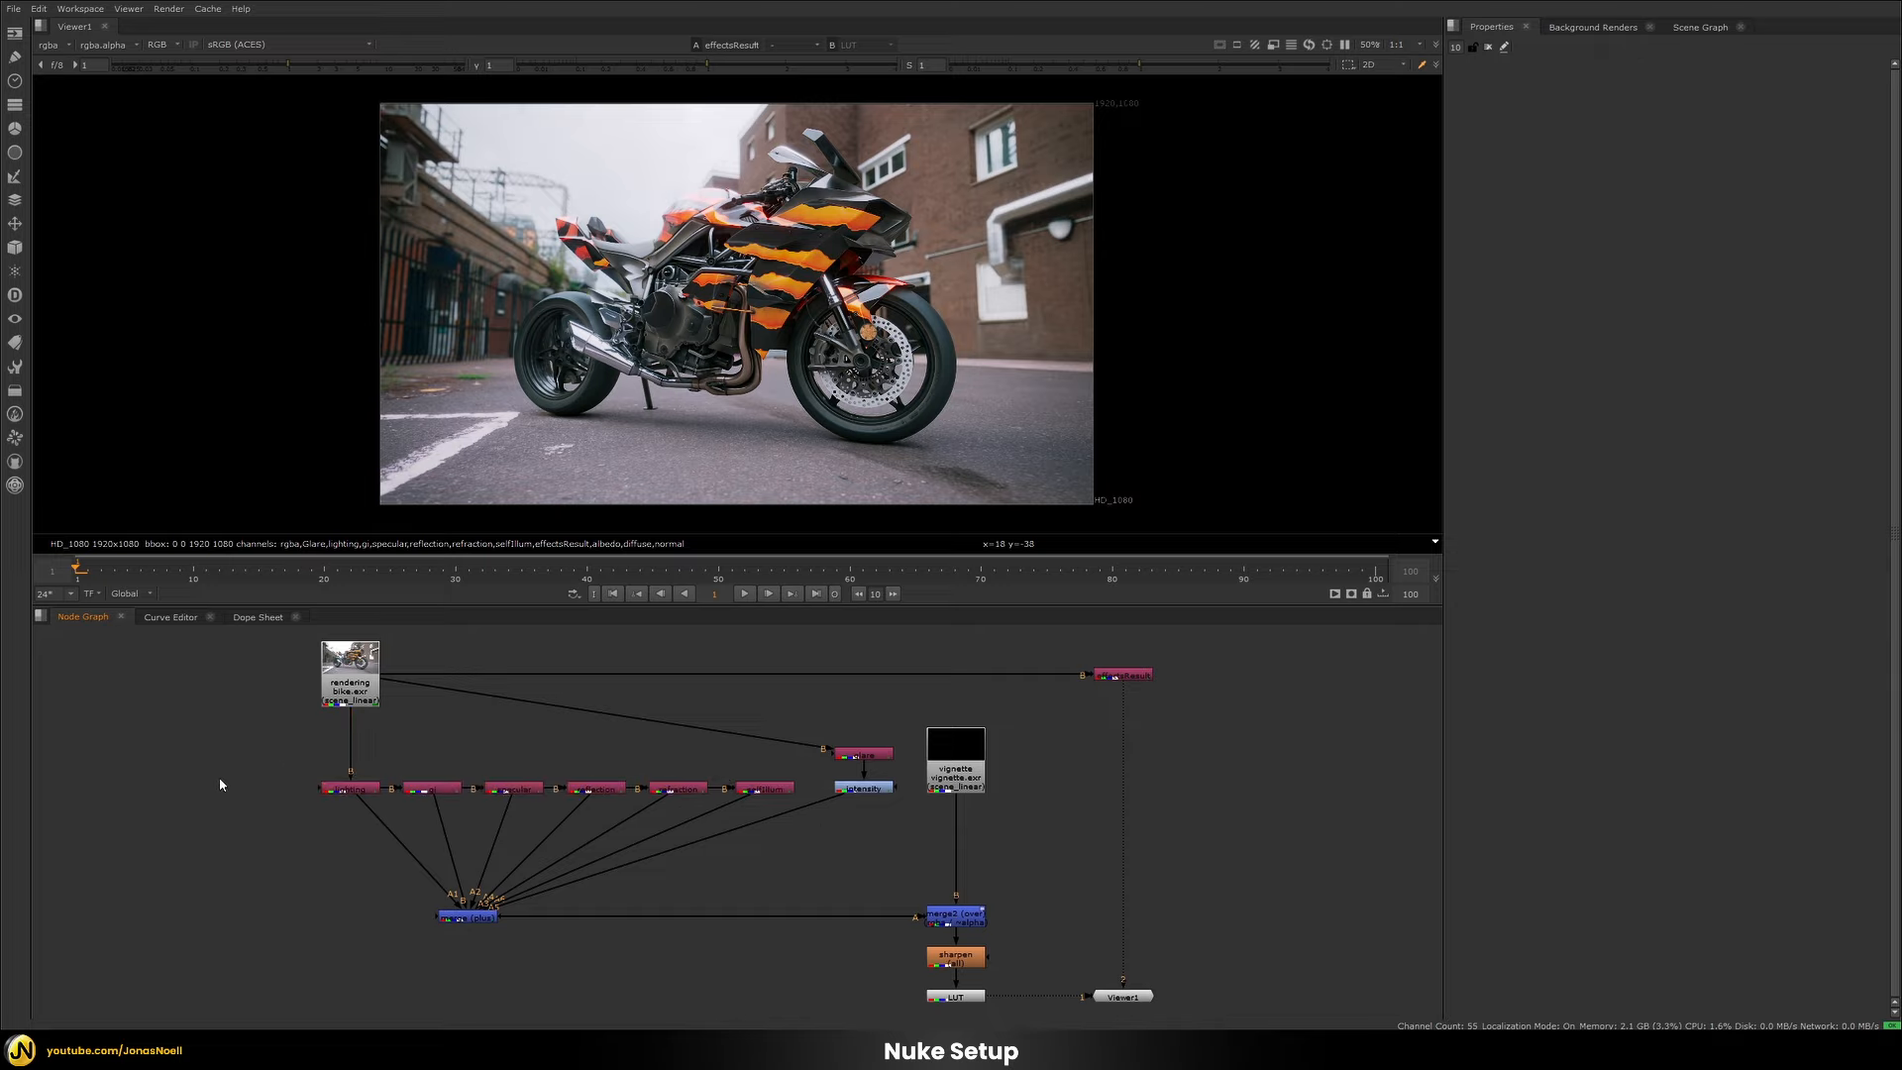
click(349, 790)
key(1)
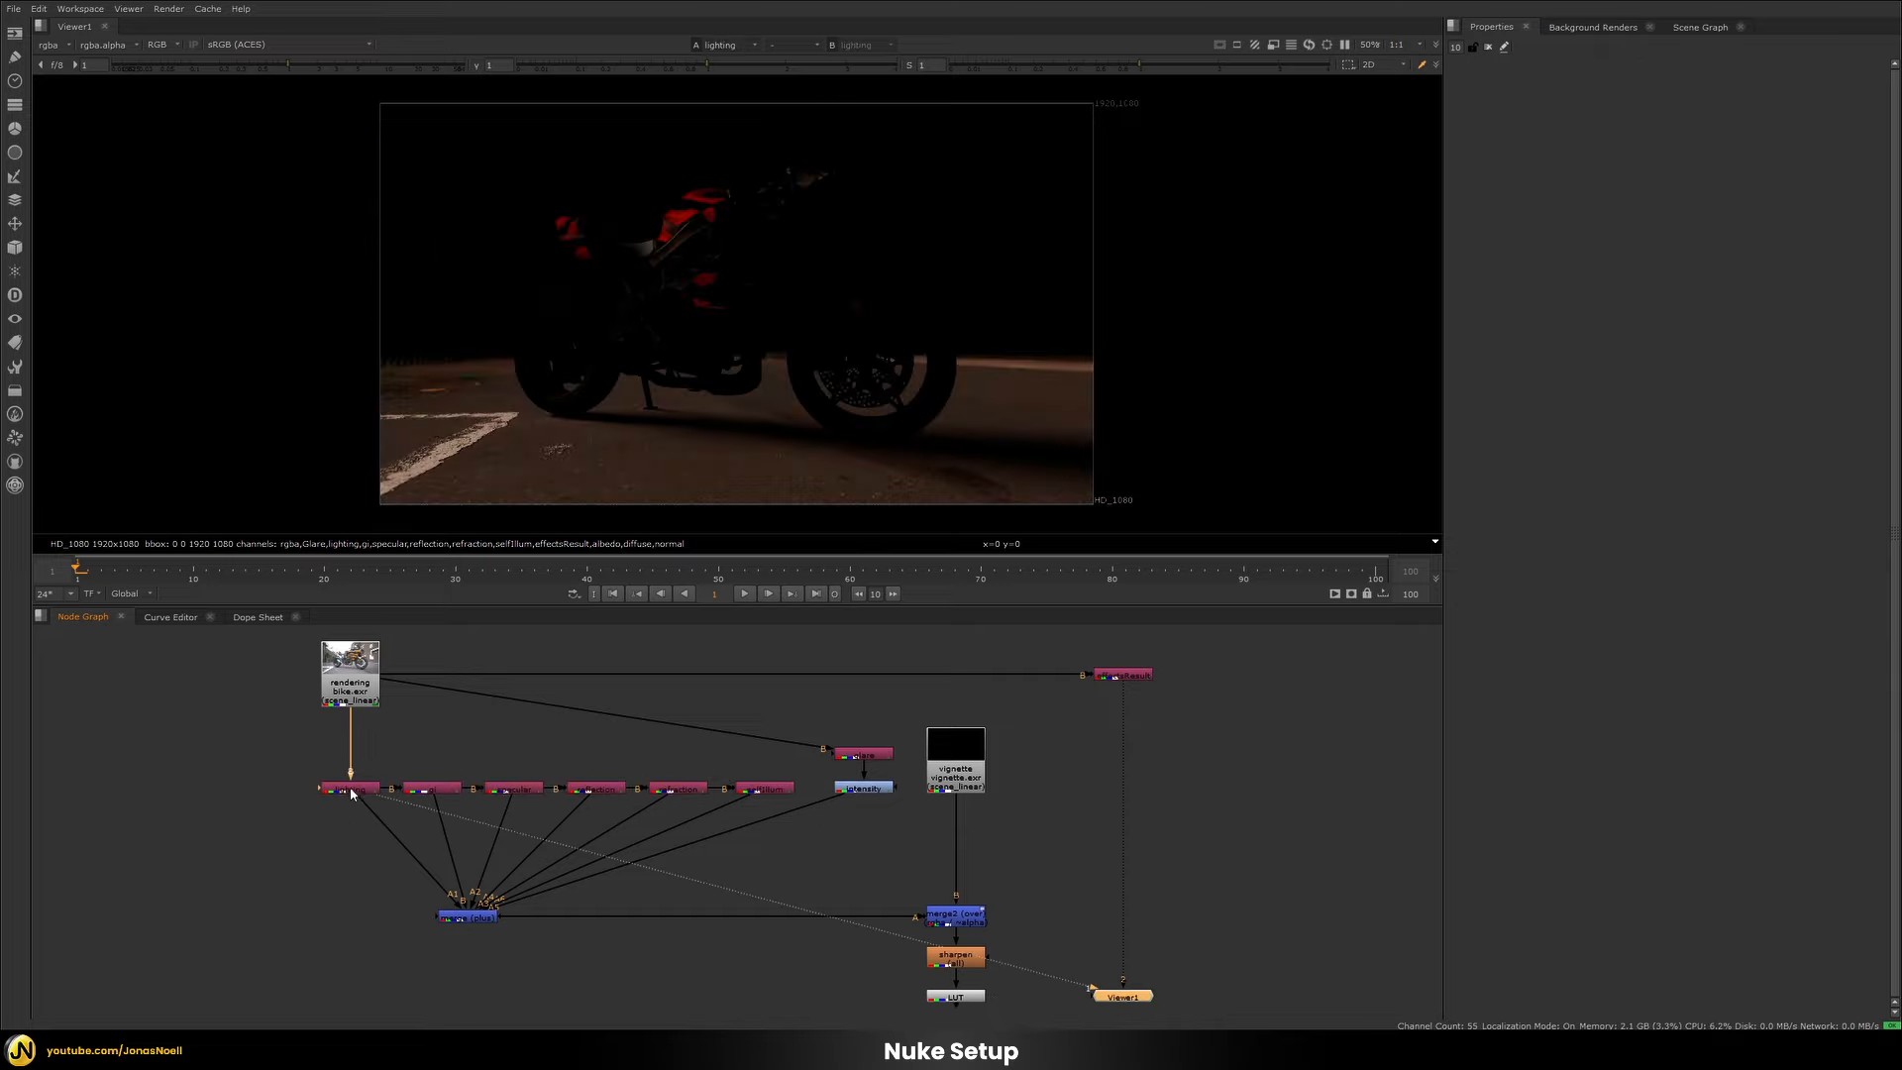
click(435, 790)
key(1)
click(525, 789)
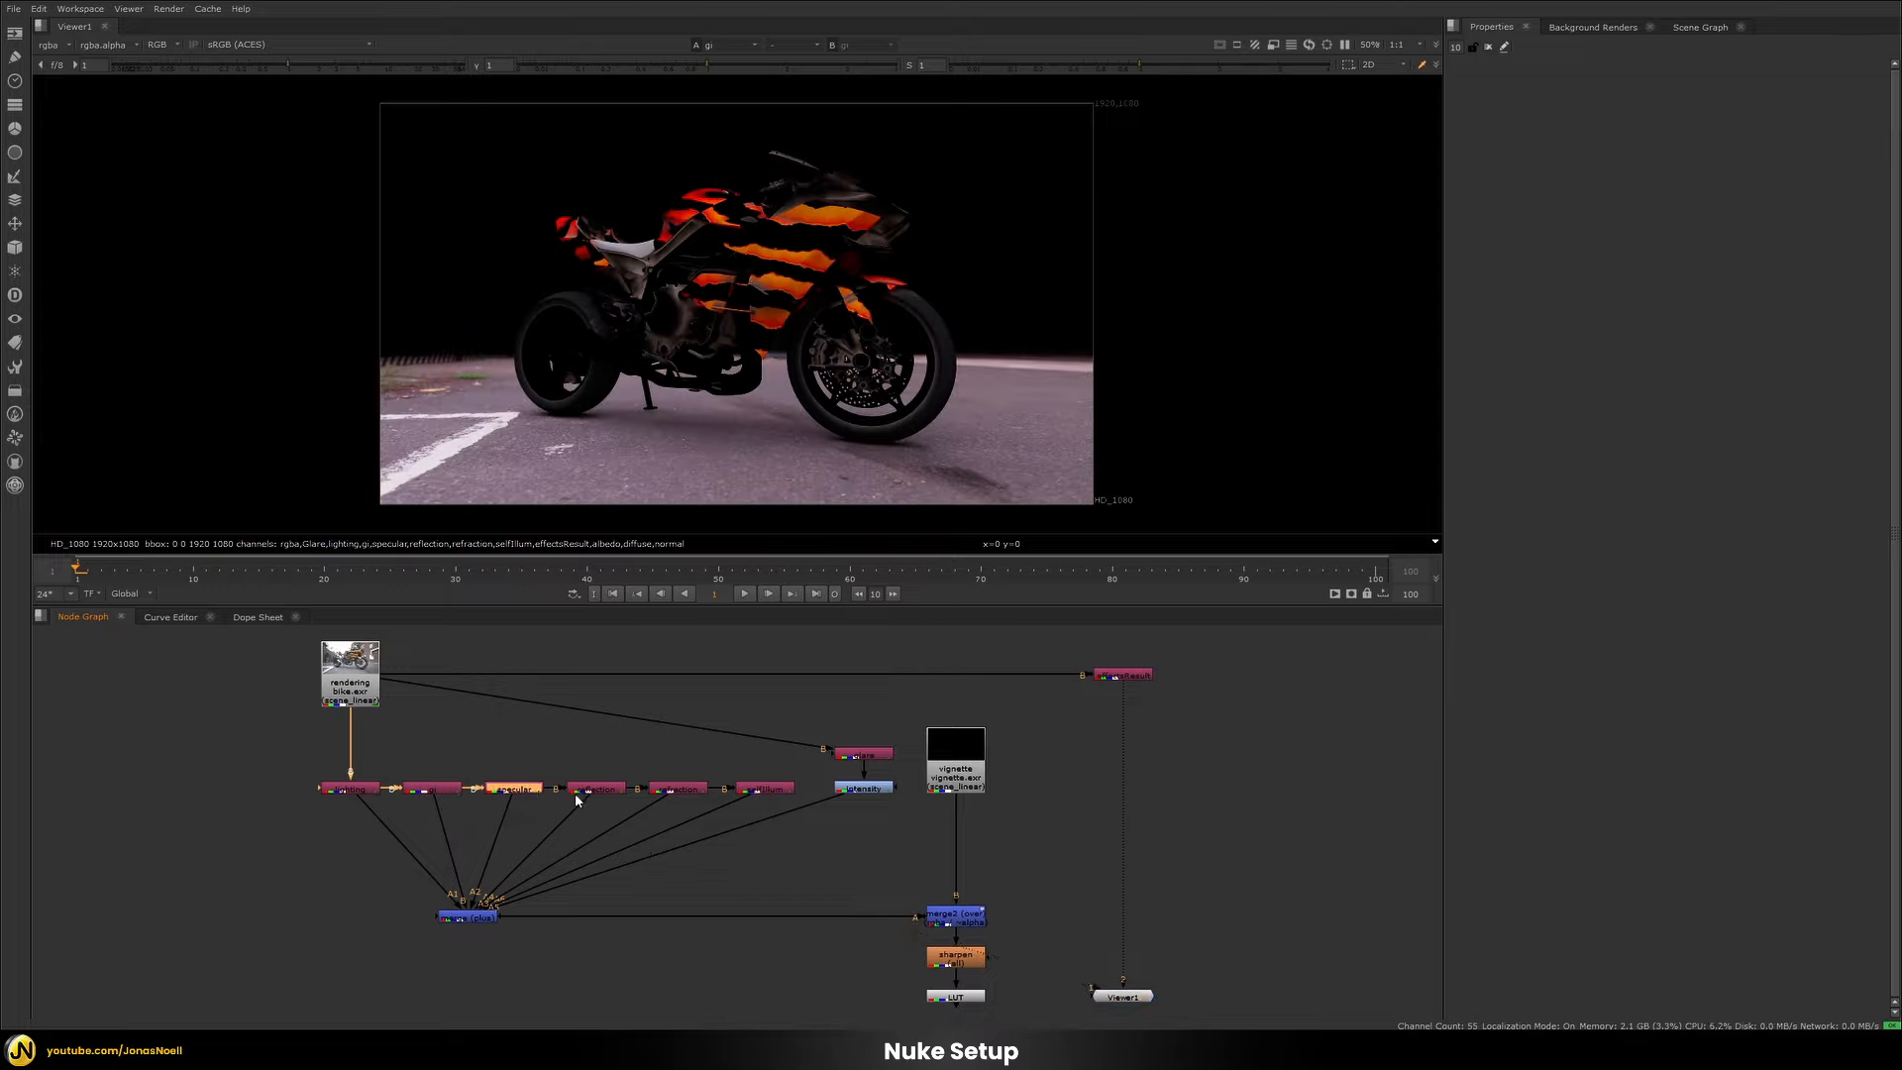
key(1)
View the reflection, refraction, selfIllum and glare passes one by one.
click(615, 790)
key(1)
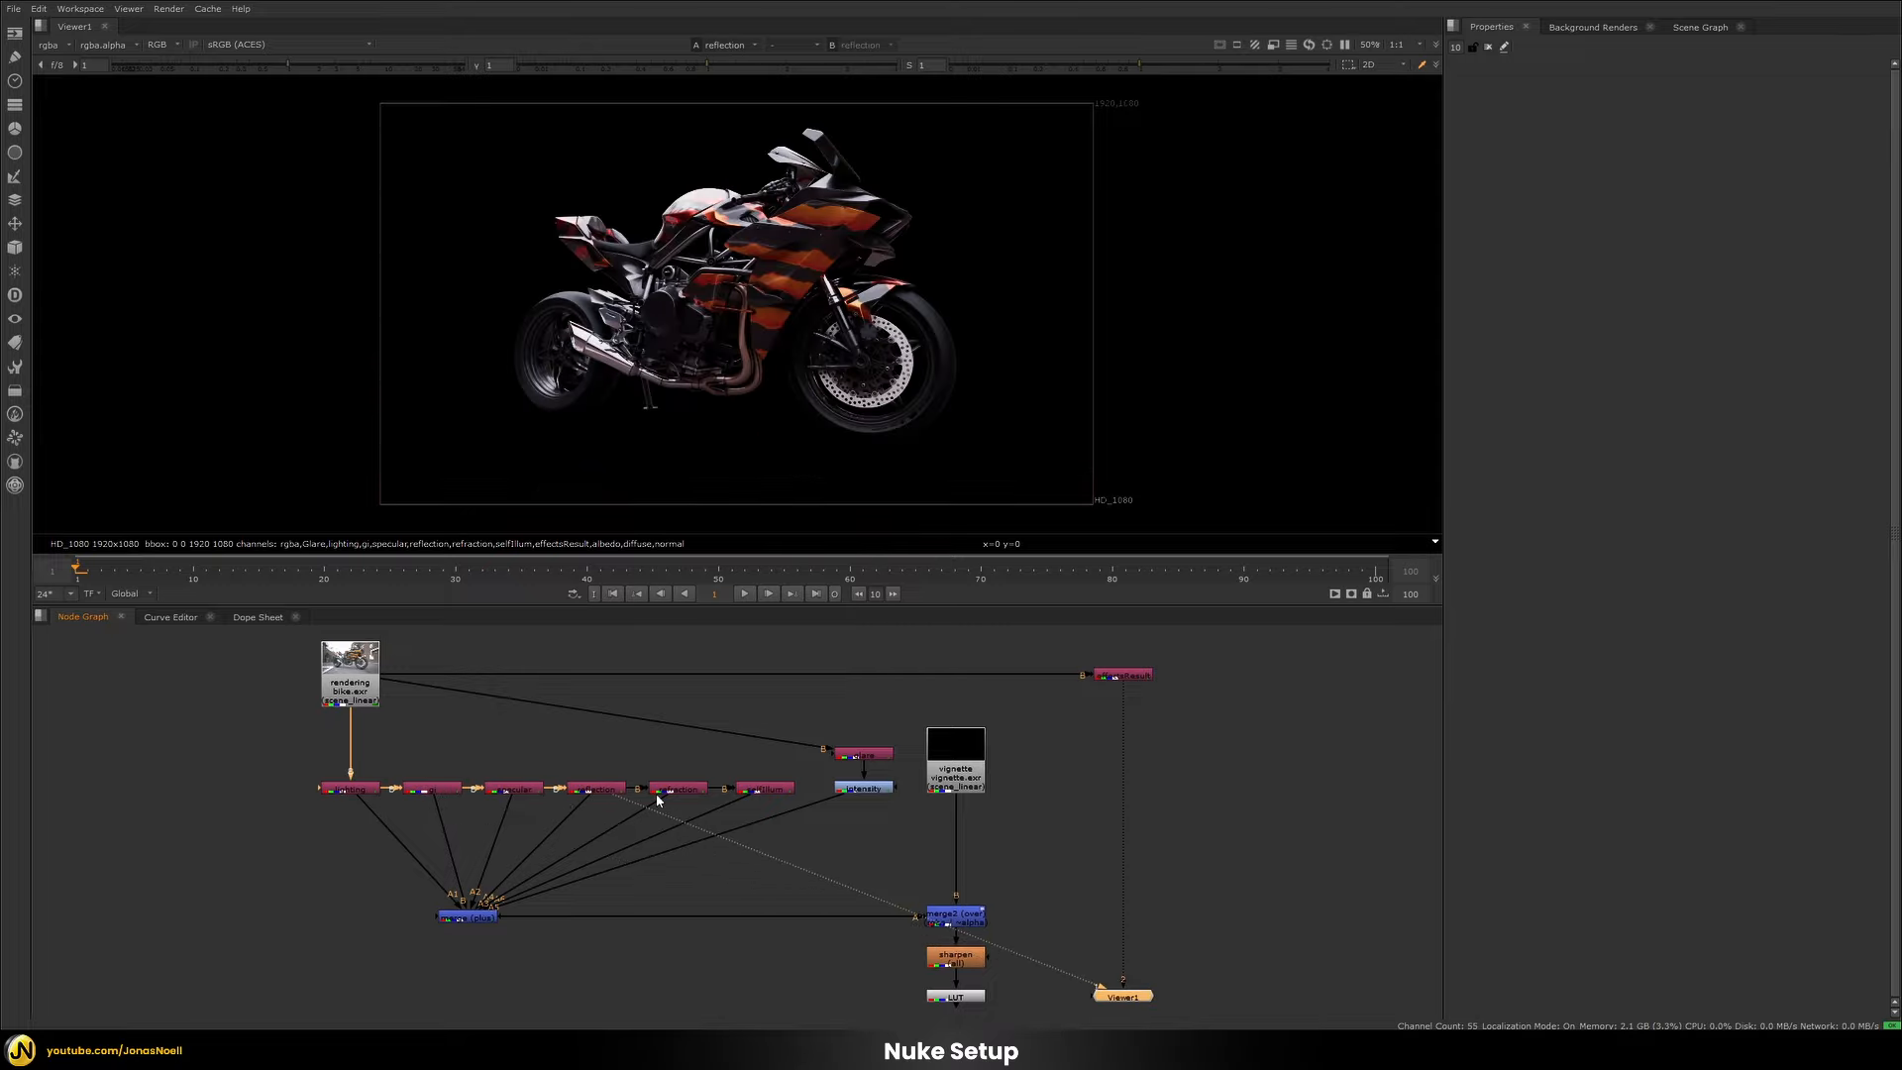
click(677, 789)
key(1)
click(773, 790)
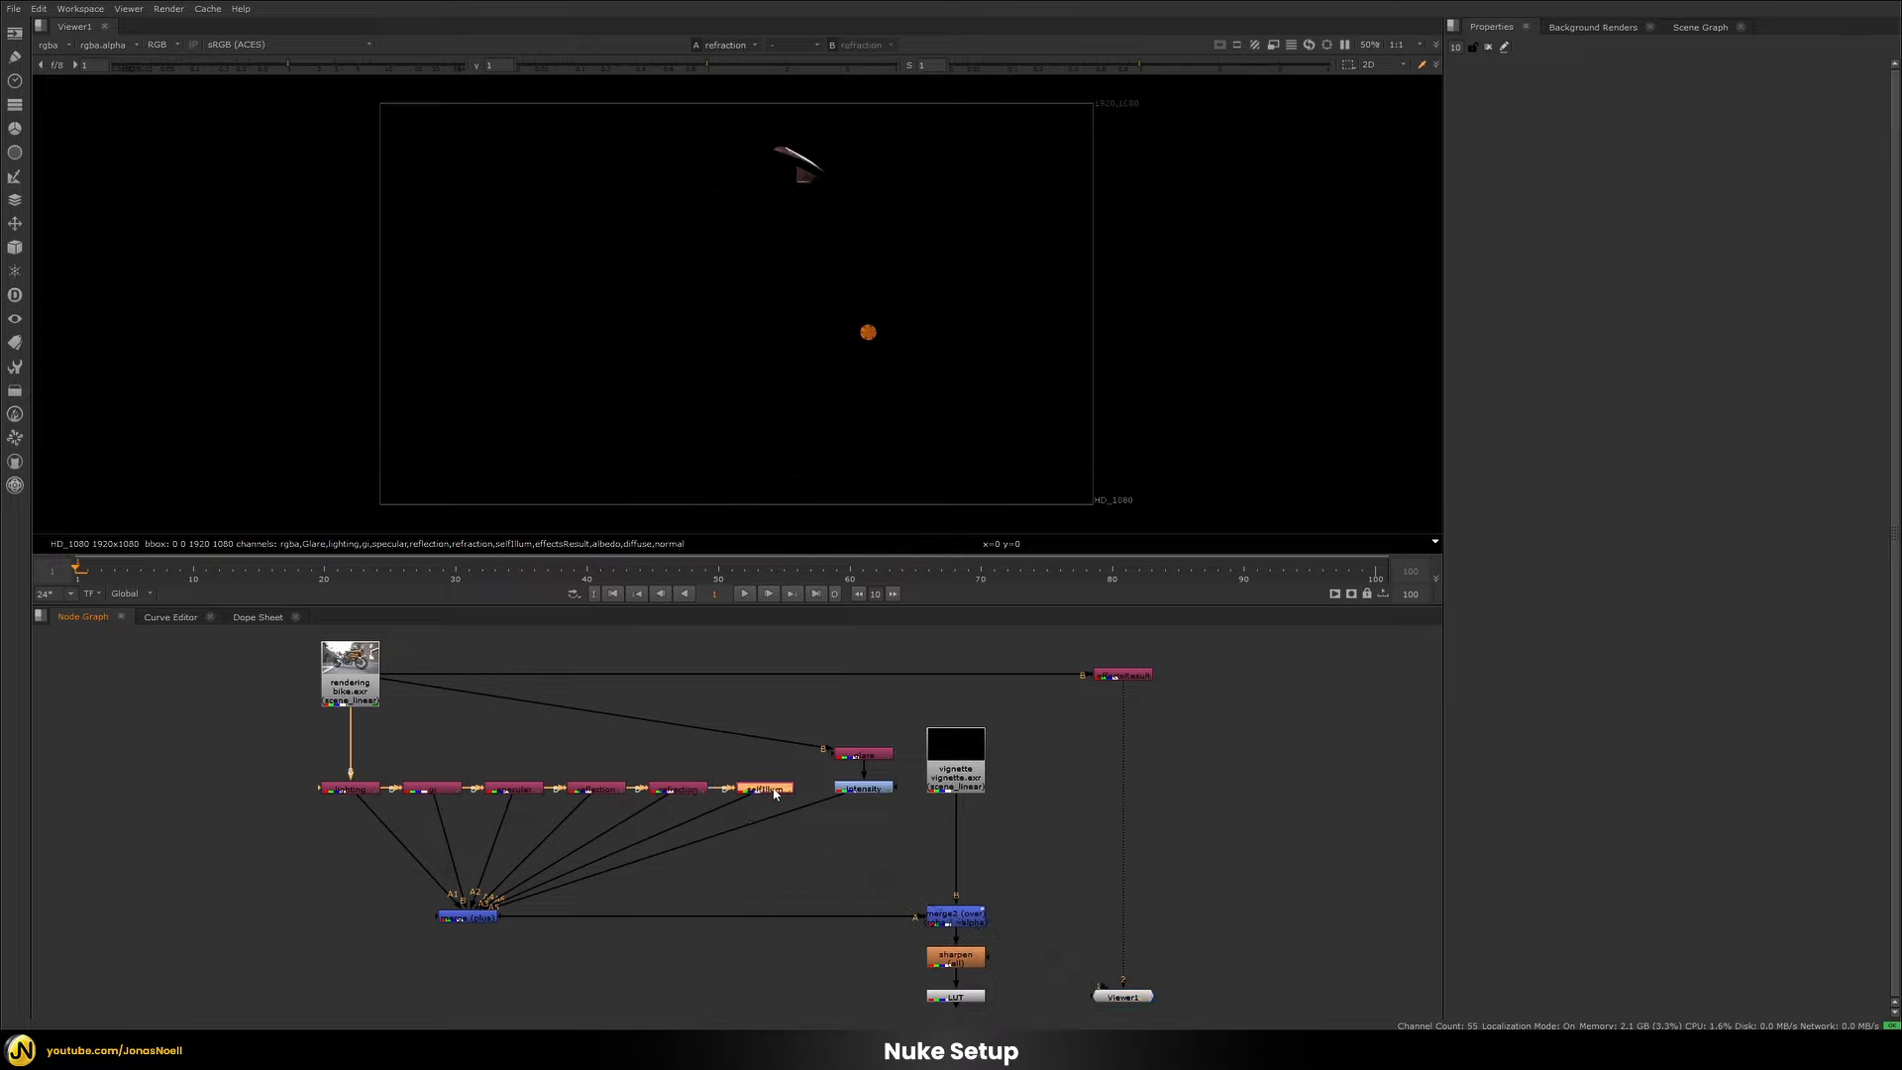
key(1)
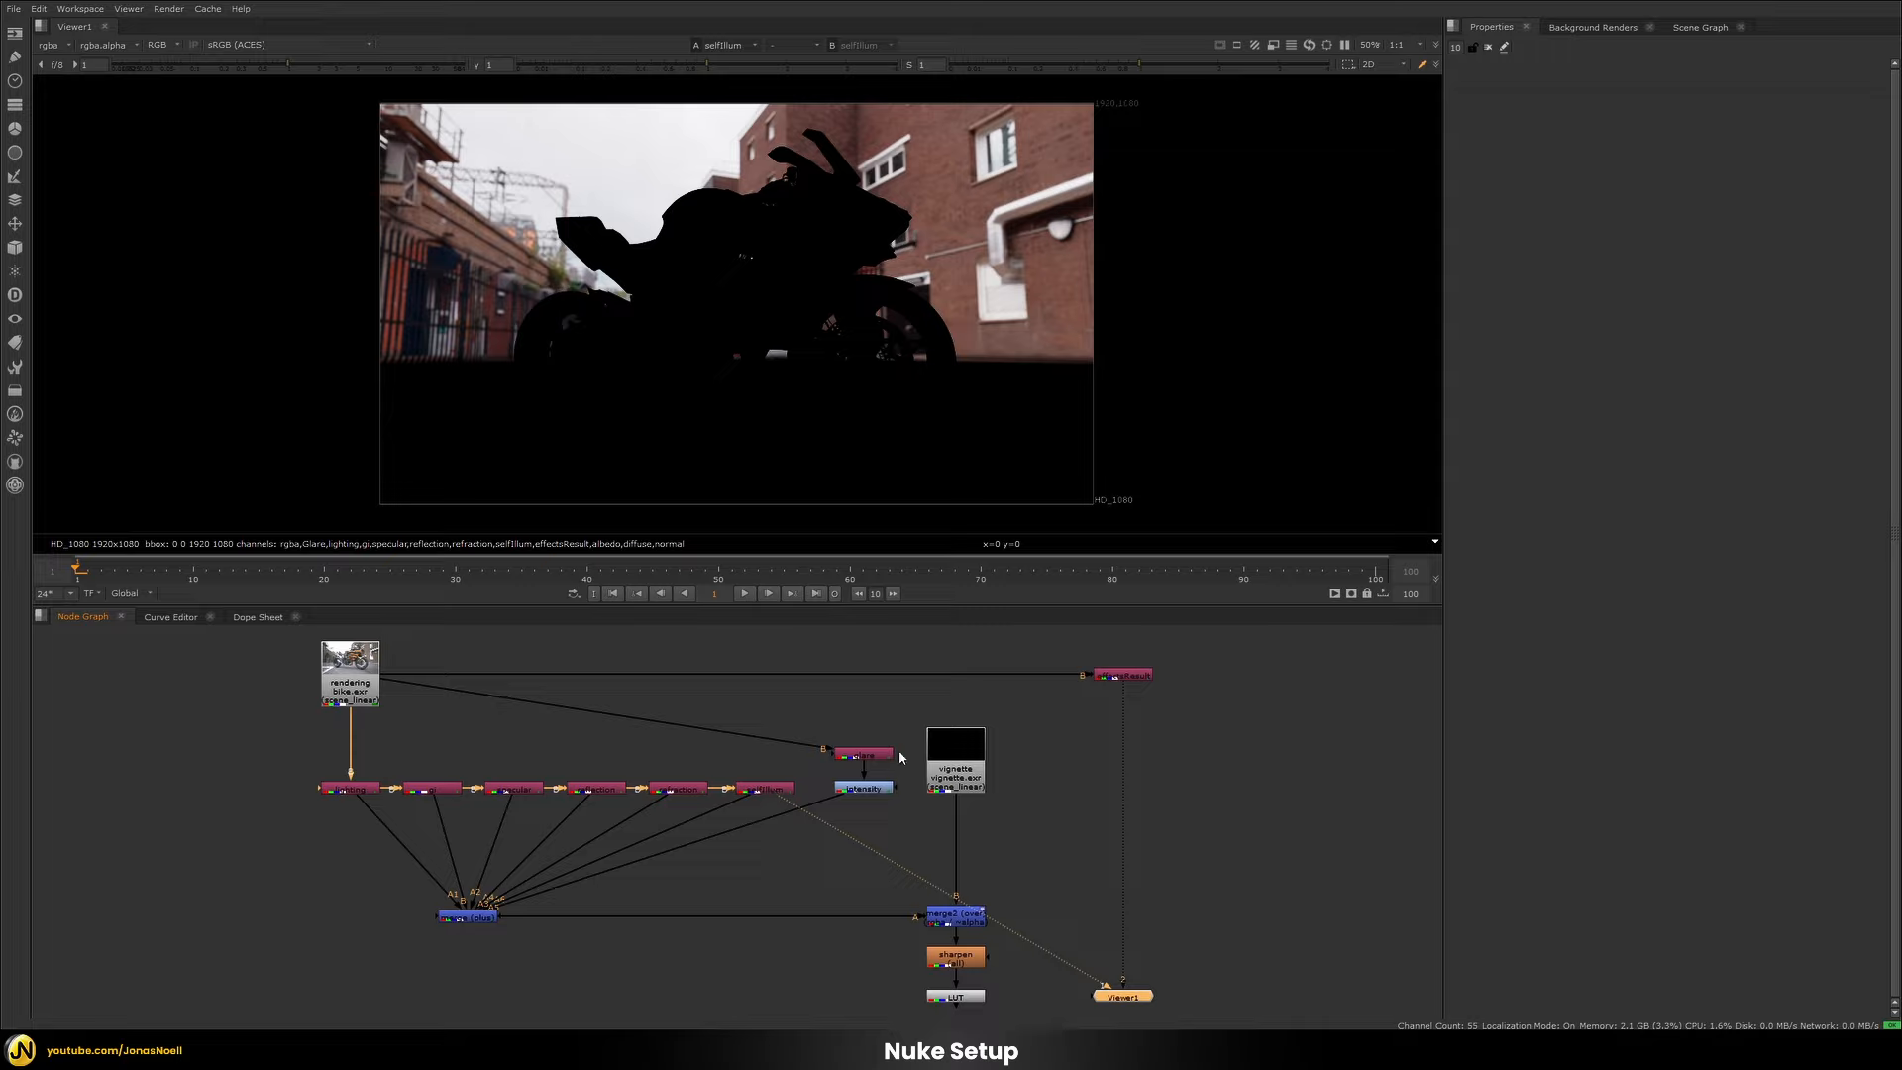
click(868, 756)
key(1)
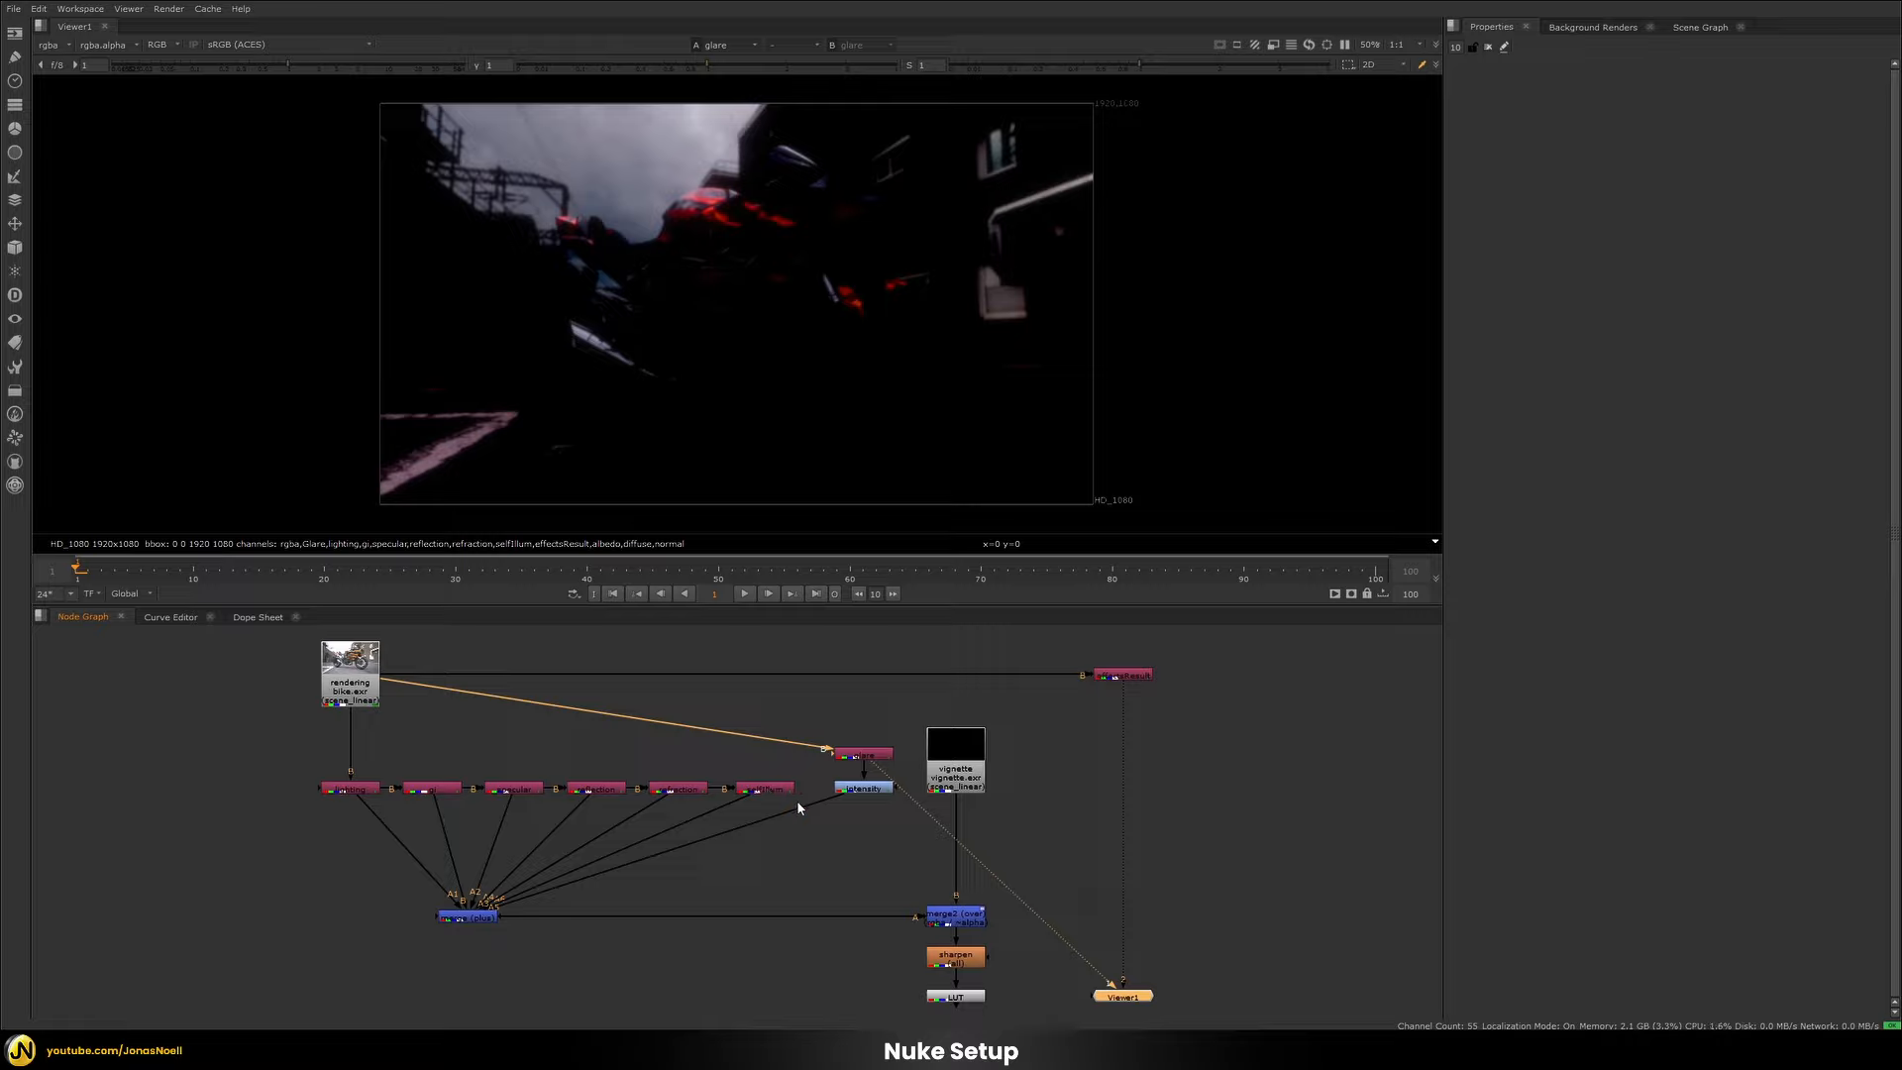
Compare the glare pass with and without its intensity Grade node and open that node's properties.
click(873, 791)
key(1)
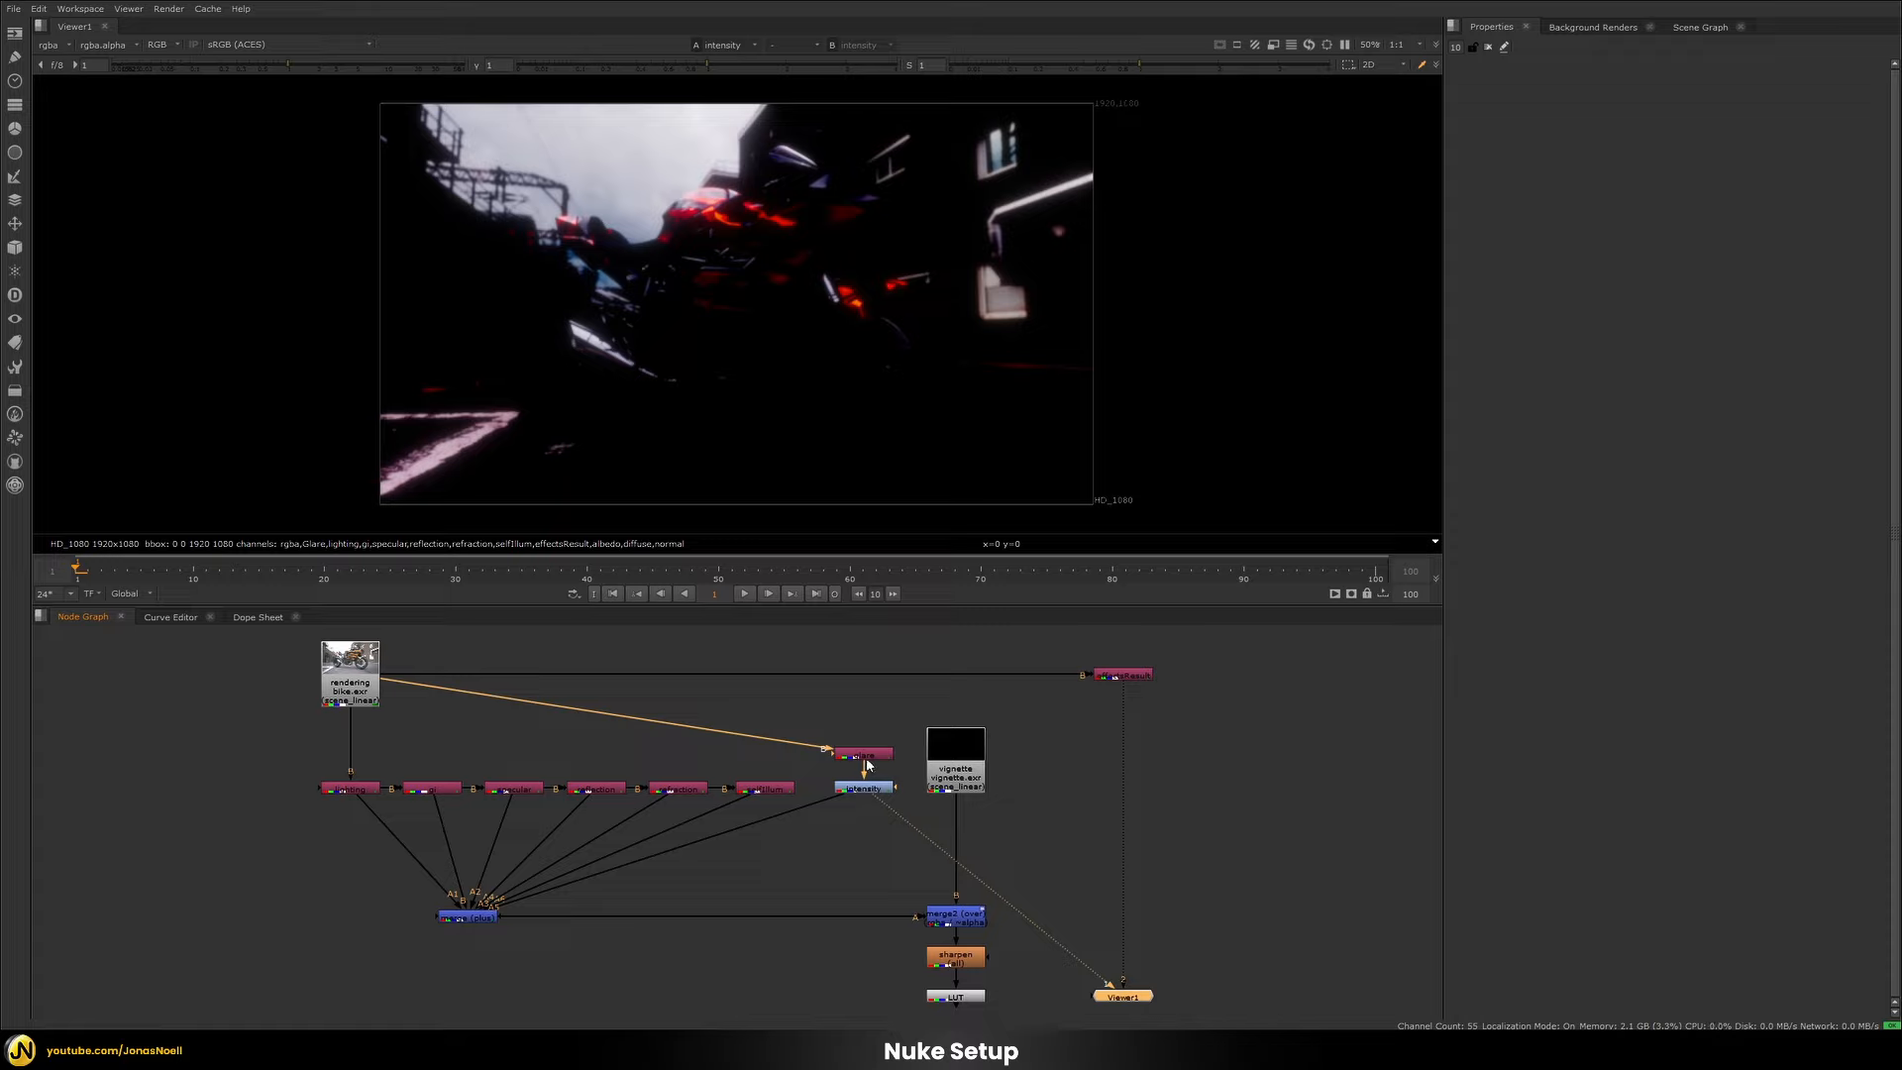
click(866, 758)
key(1)
click(872, 789)
key(1)
double_click(866, 790)
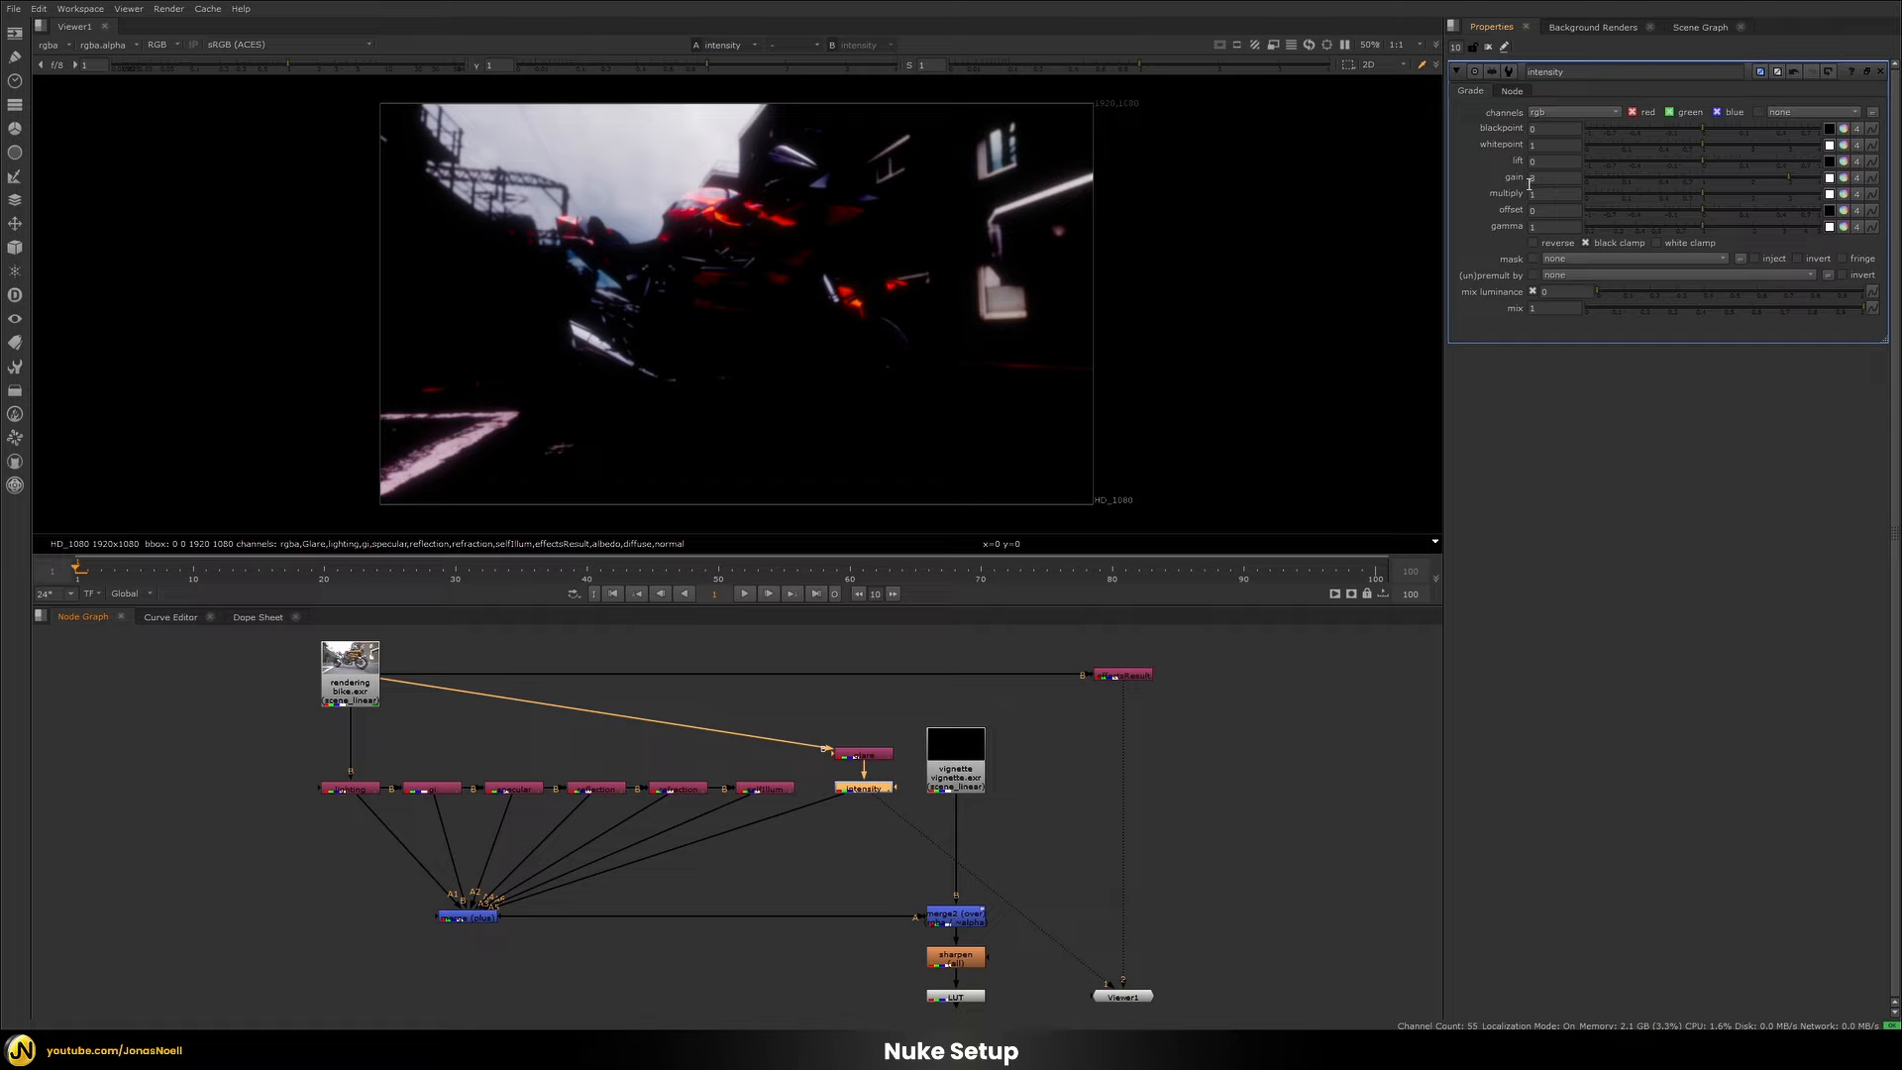
View the combined passes at the merge node and open the node's properties.
click(471, 919)
key(1)
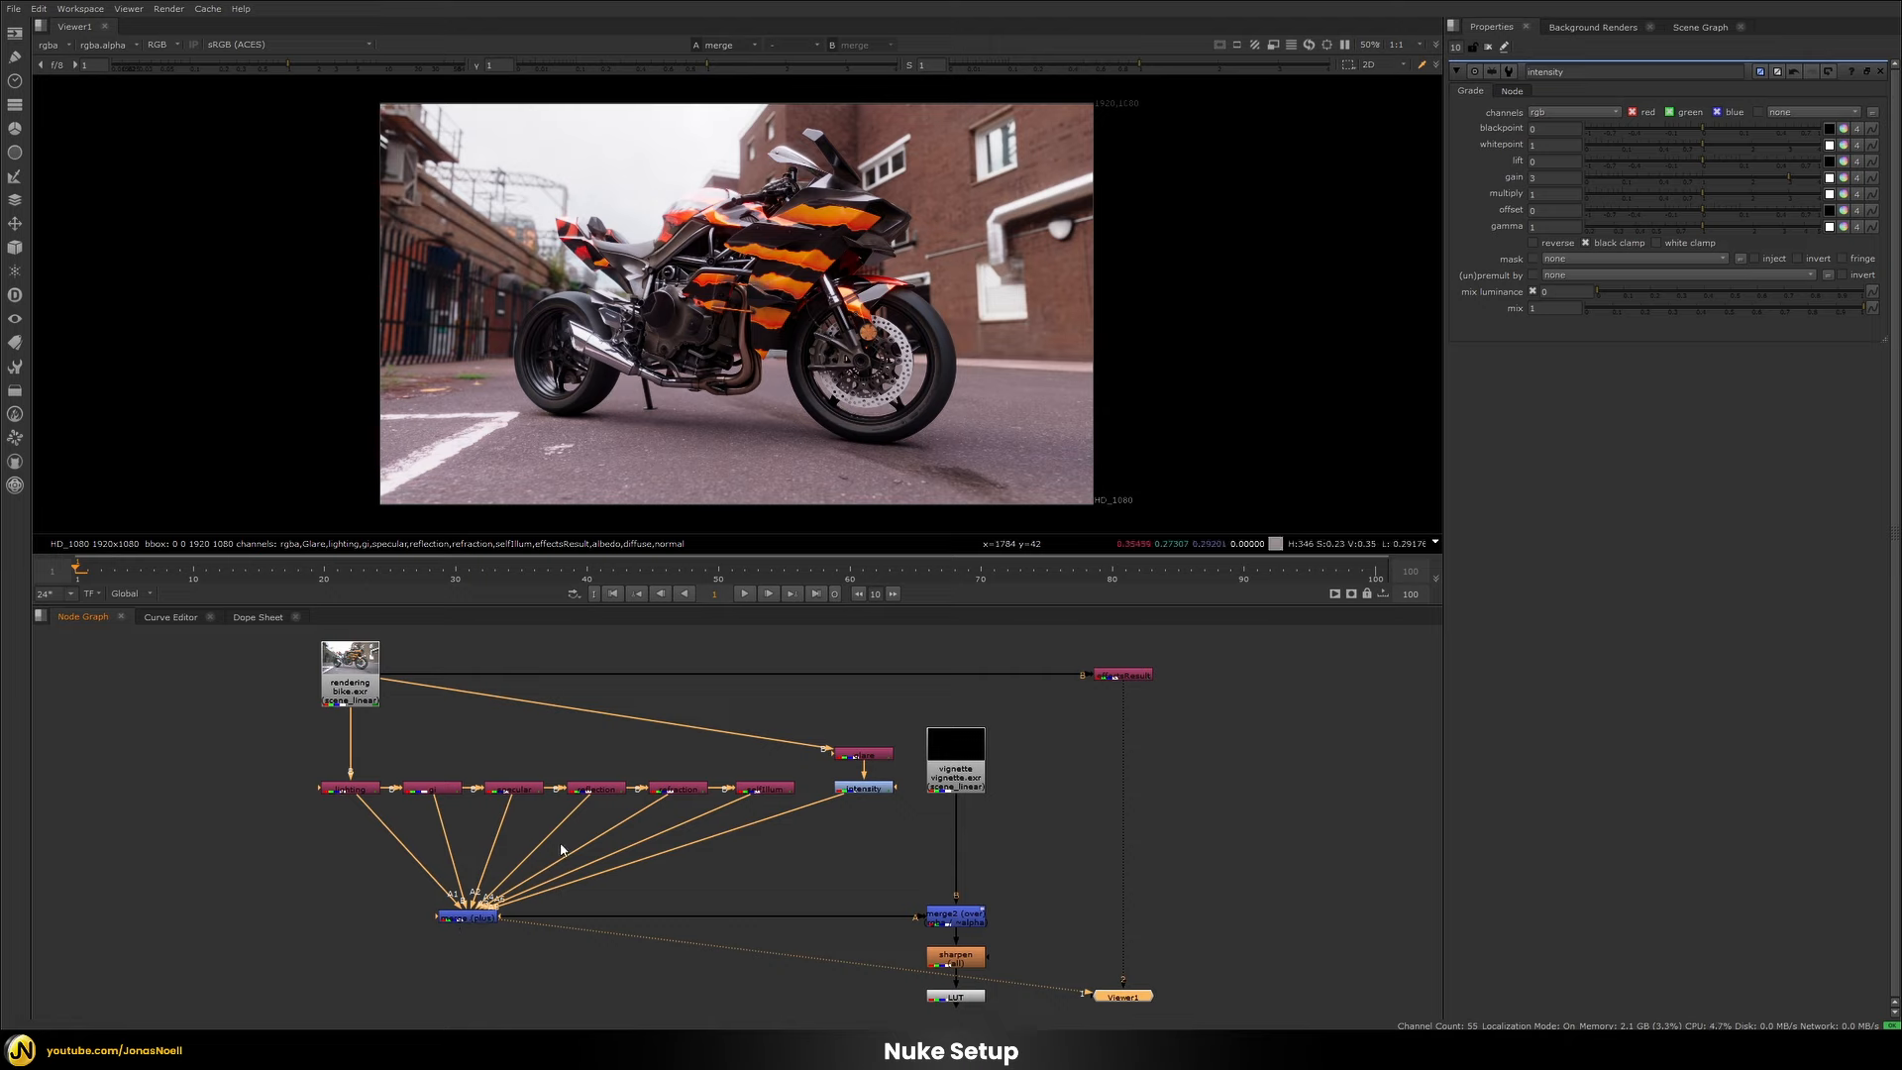
double_click(481, 913)
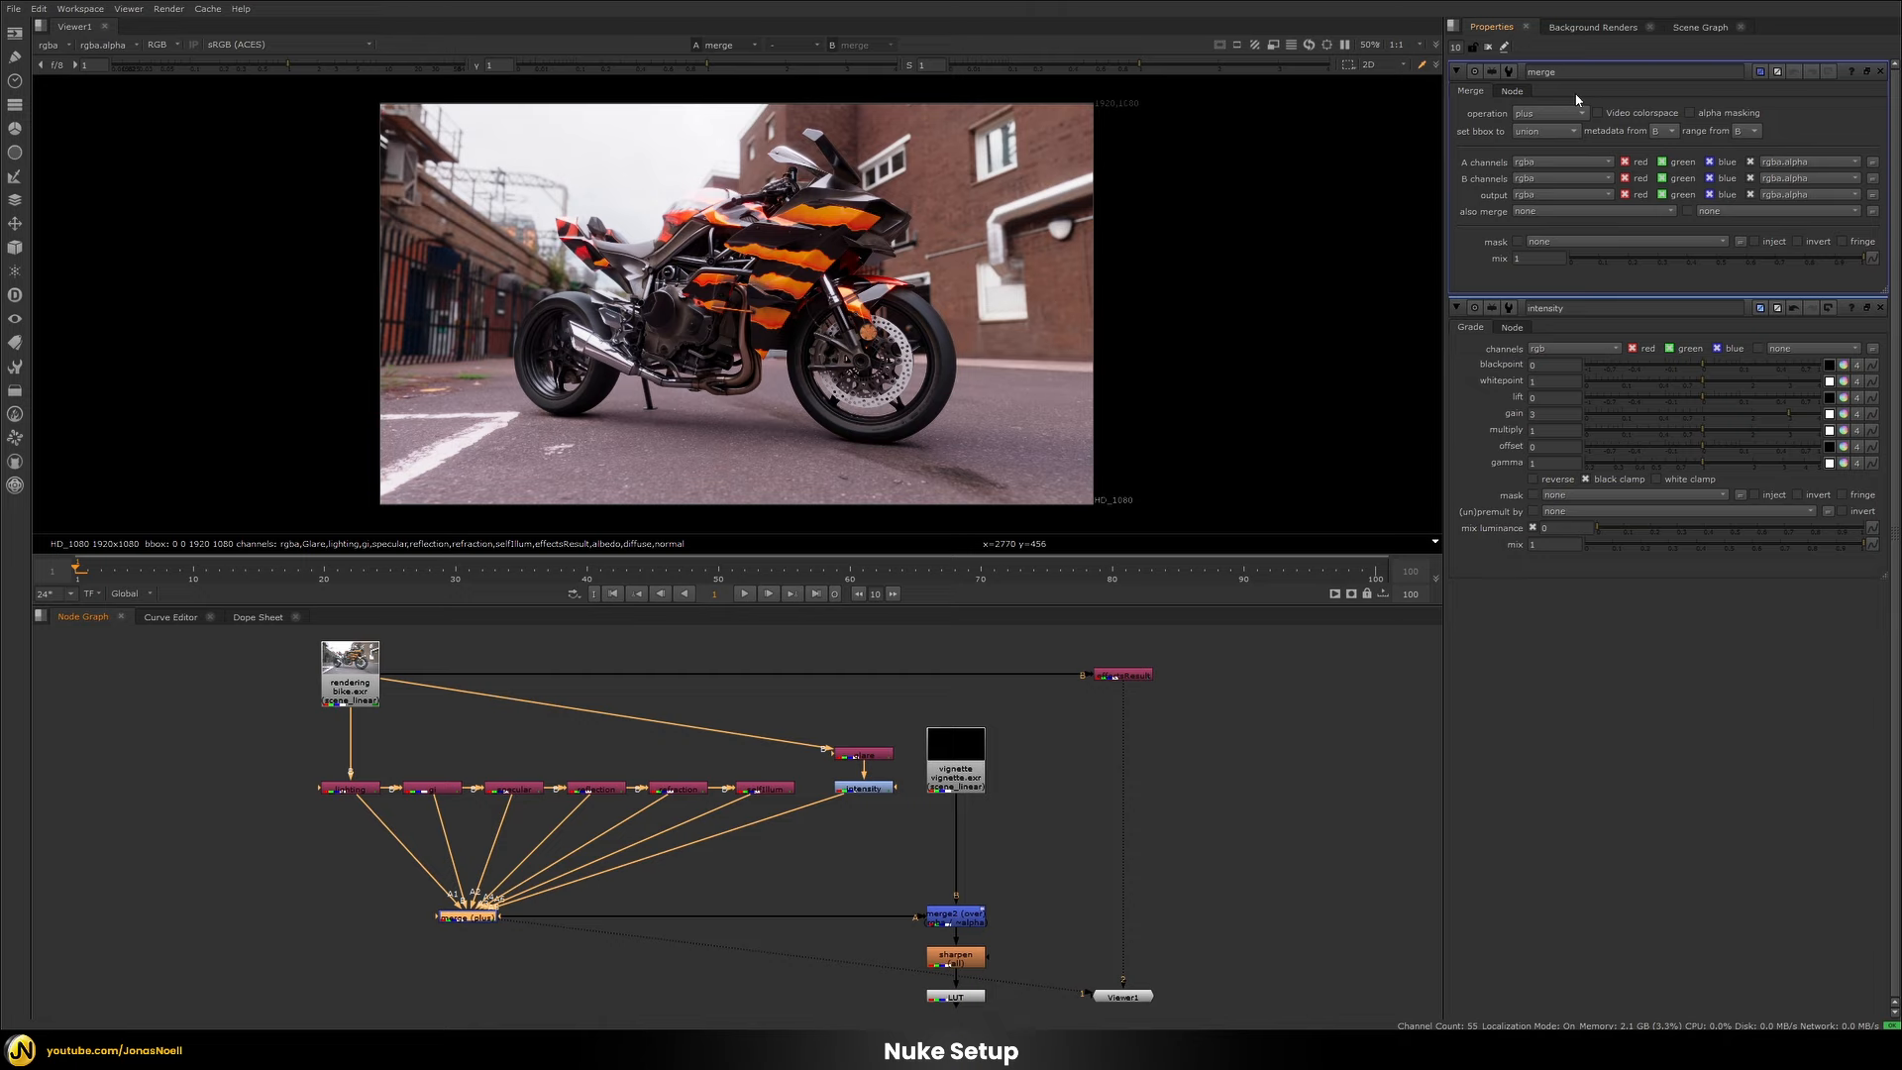
Inspect the fairing, tank and handlebar of the motorbike up close in the merged passes.
scroll(674, 218, up, 5)
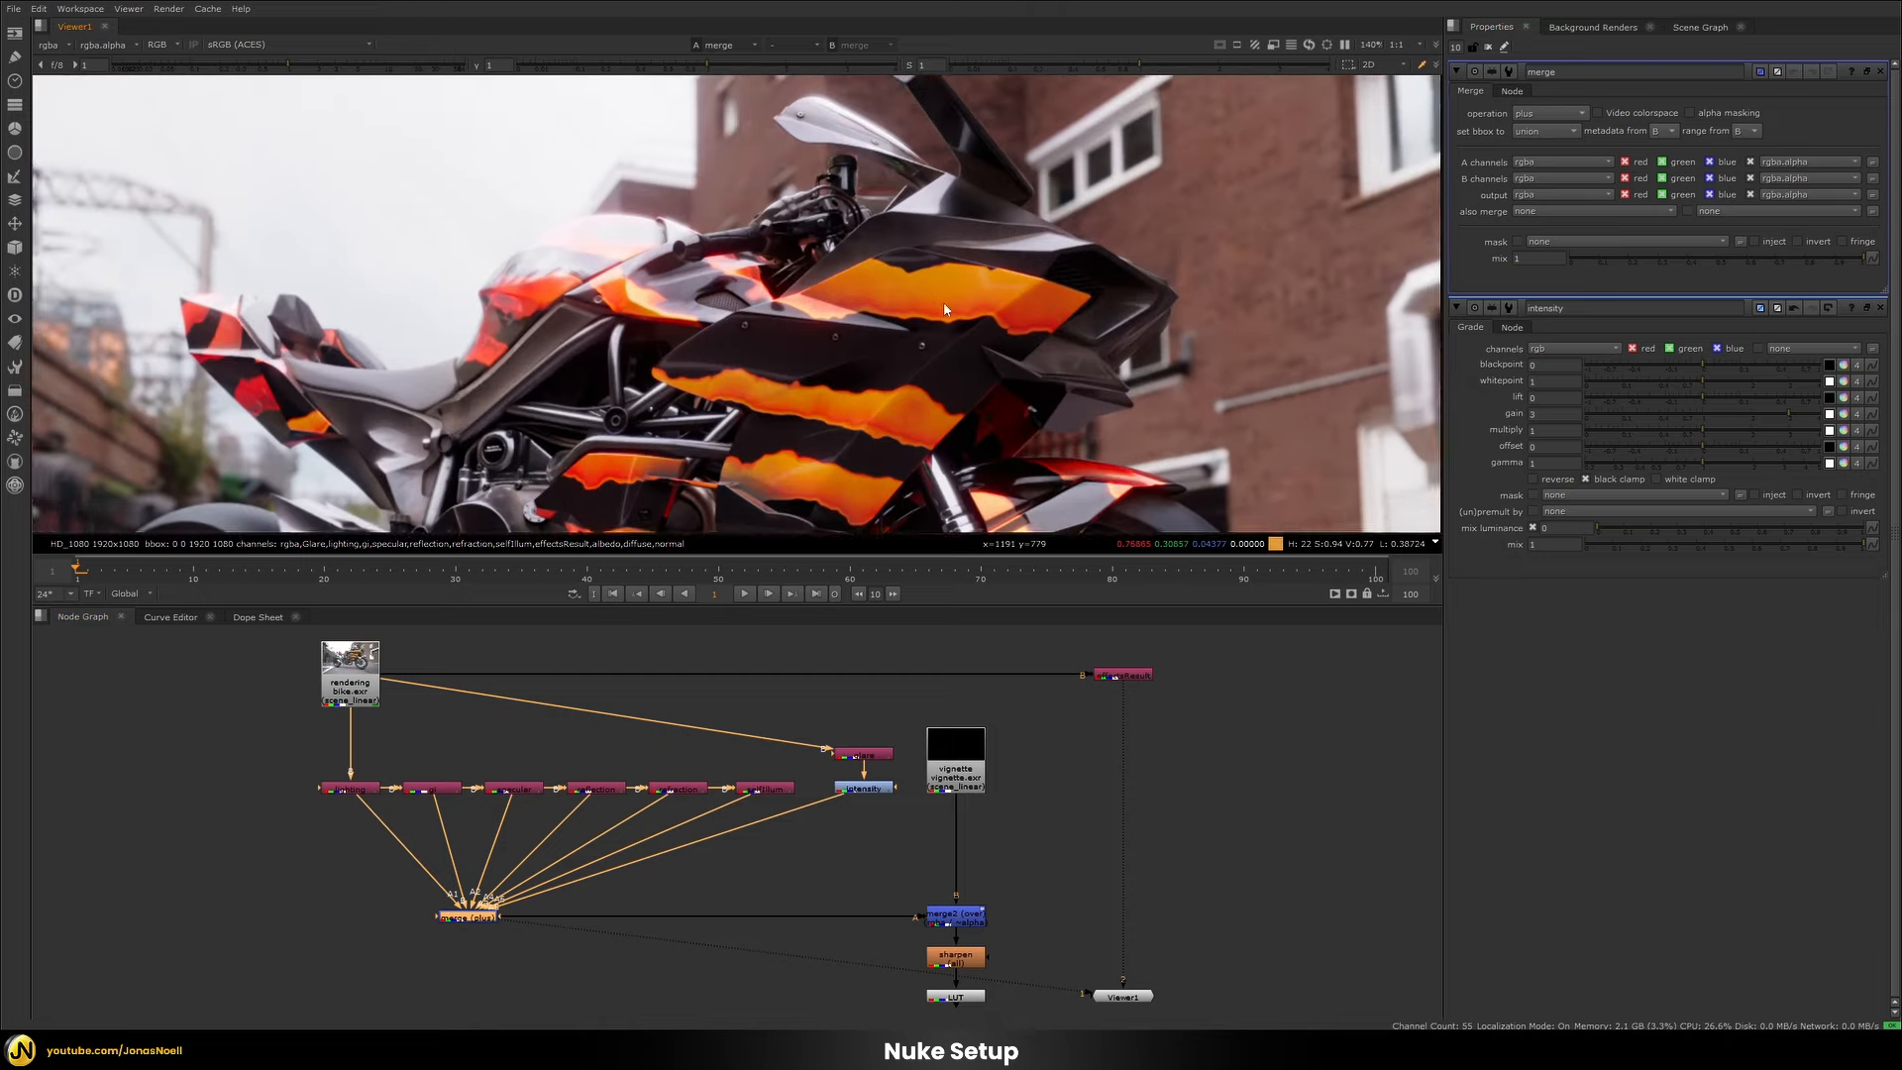
middle_drag(645, 358, 1058, 349)
middle_drag(1397, 307, 1025, 325)
scroll(1014, 342, up, 5)
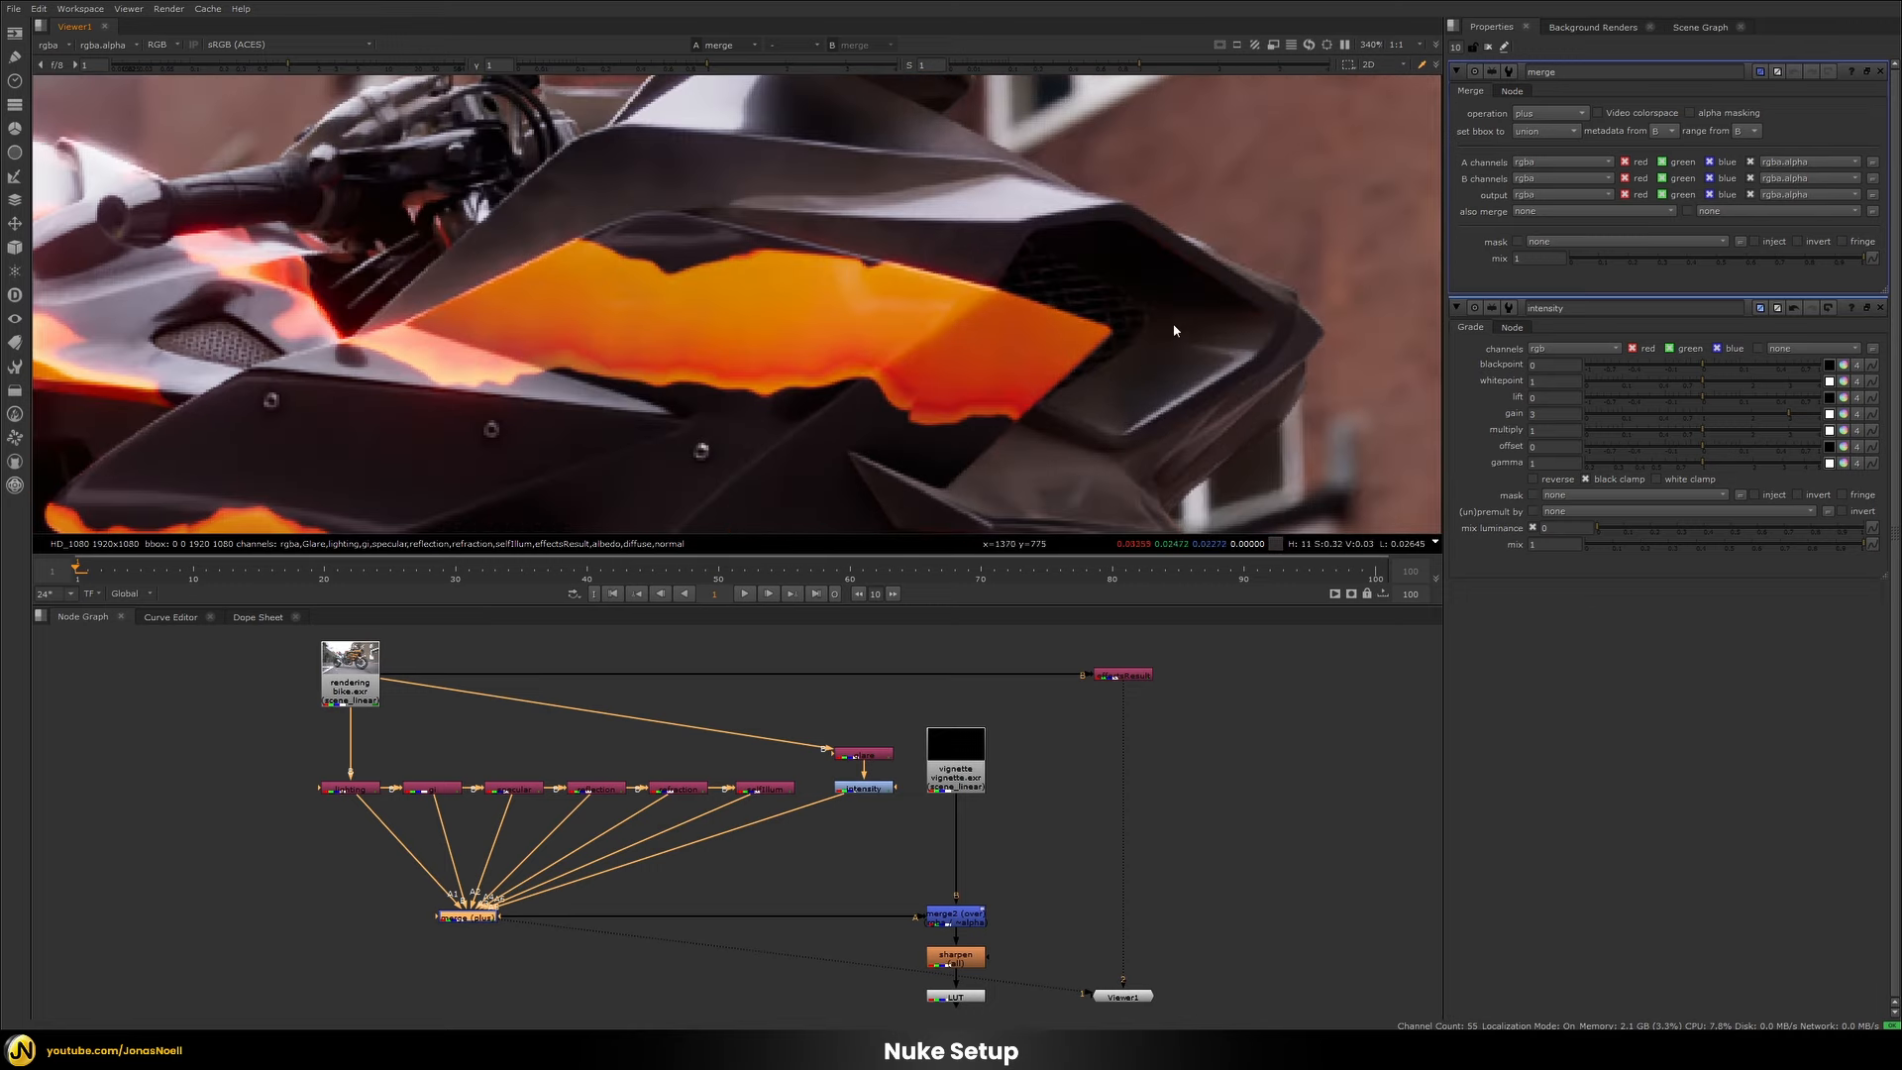
middle_drag(735, 321, 1284, 388)
scroll(871, 310, down, 1)
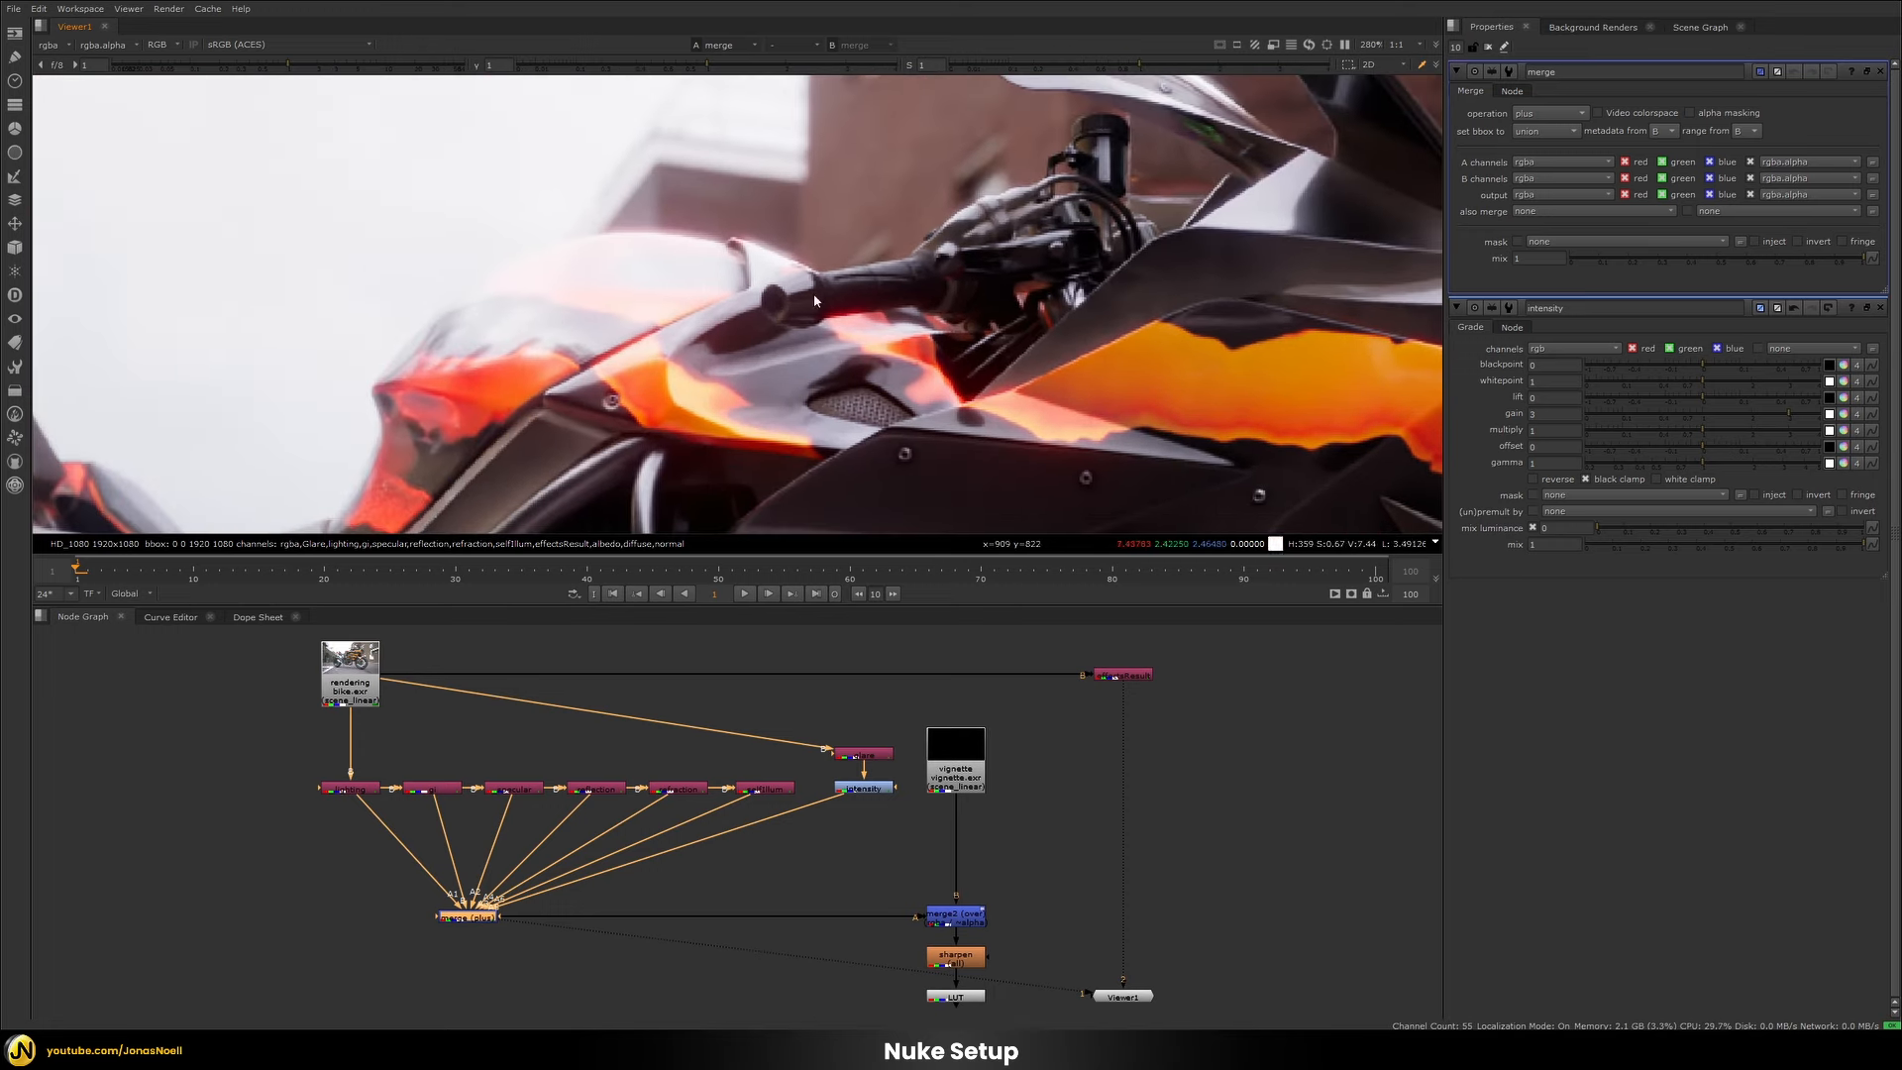
scroll(923, 324, down, 2)
key(f)
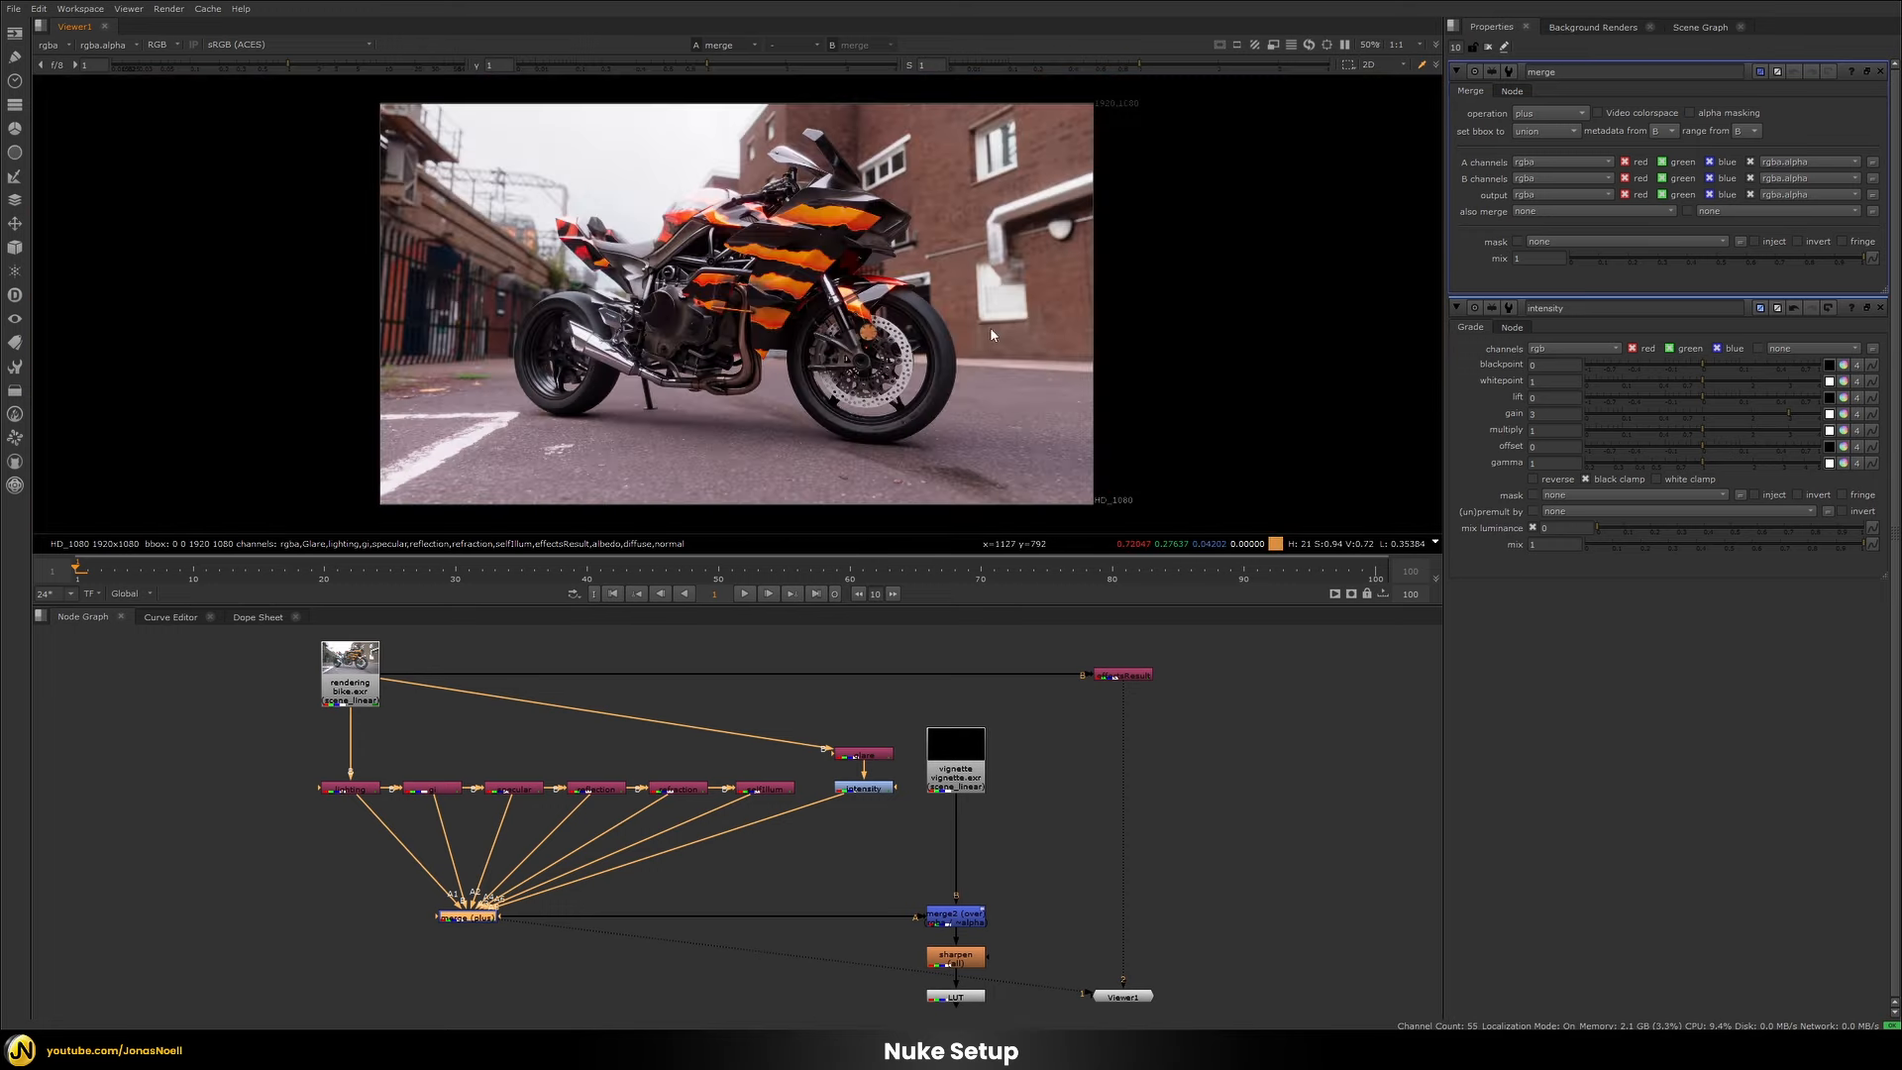
Compare the merged passes with the effectsResult layer by switching the viewer between them.
click(971, 723)
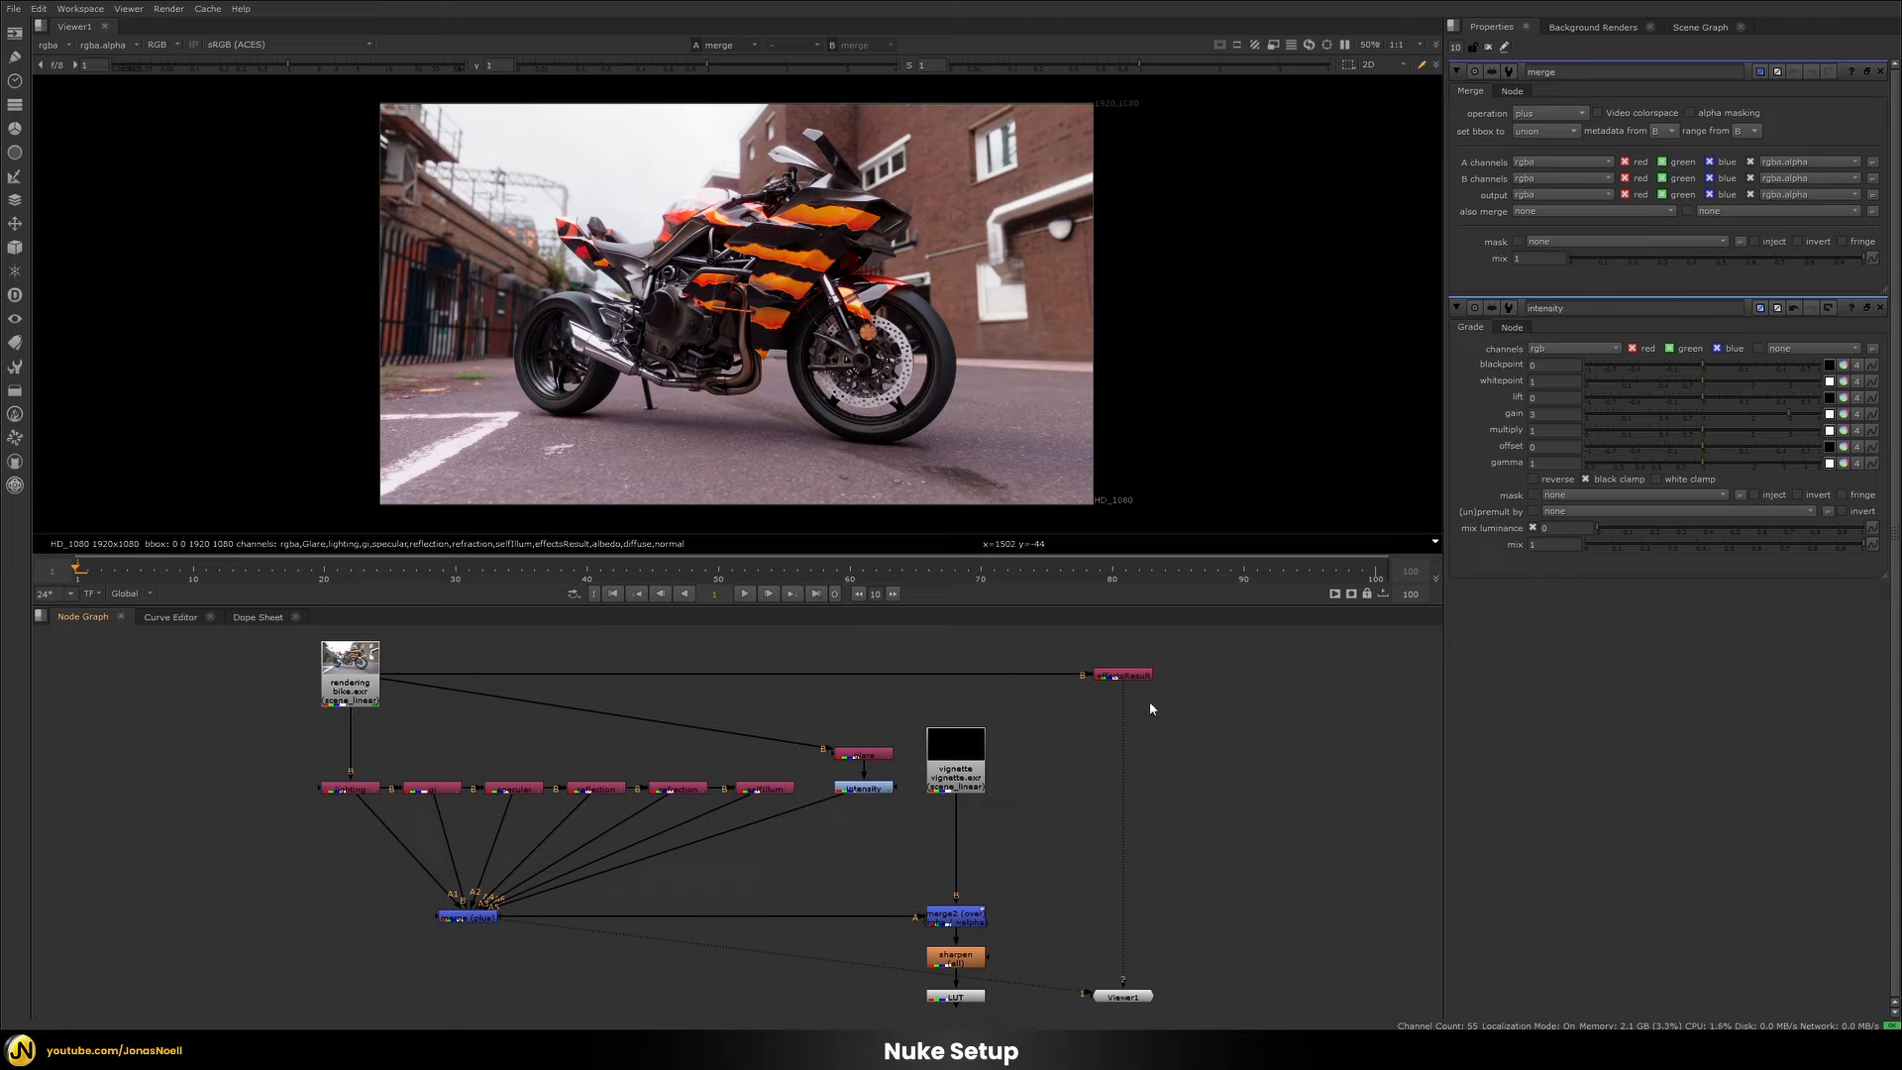
key(2)
key(1)
key(2)
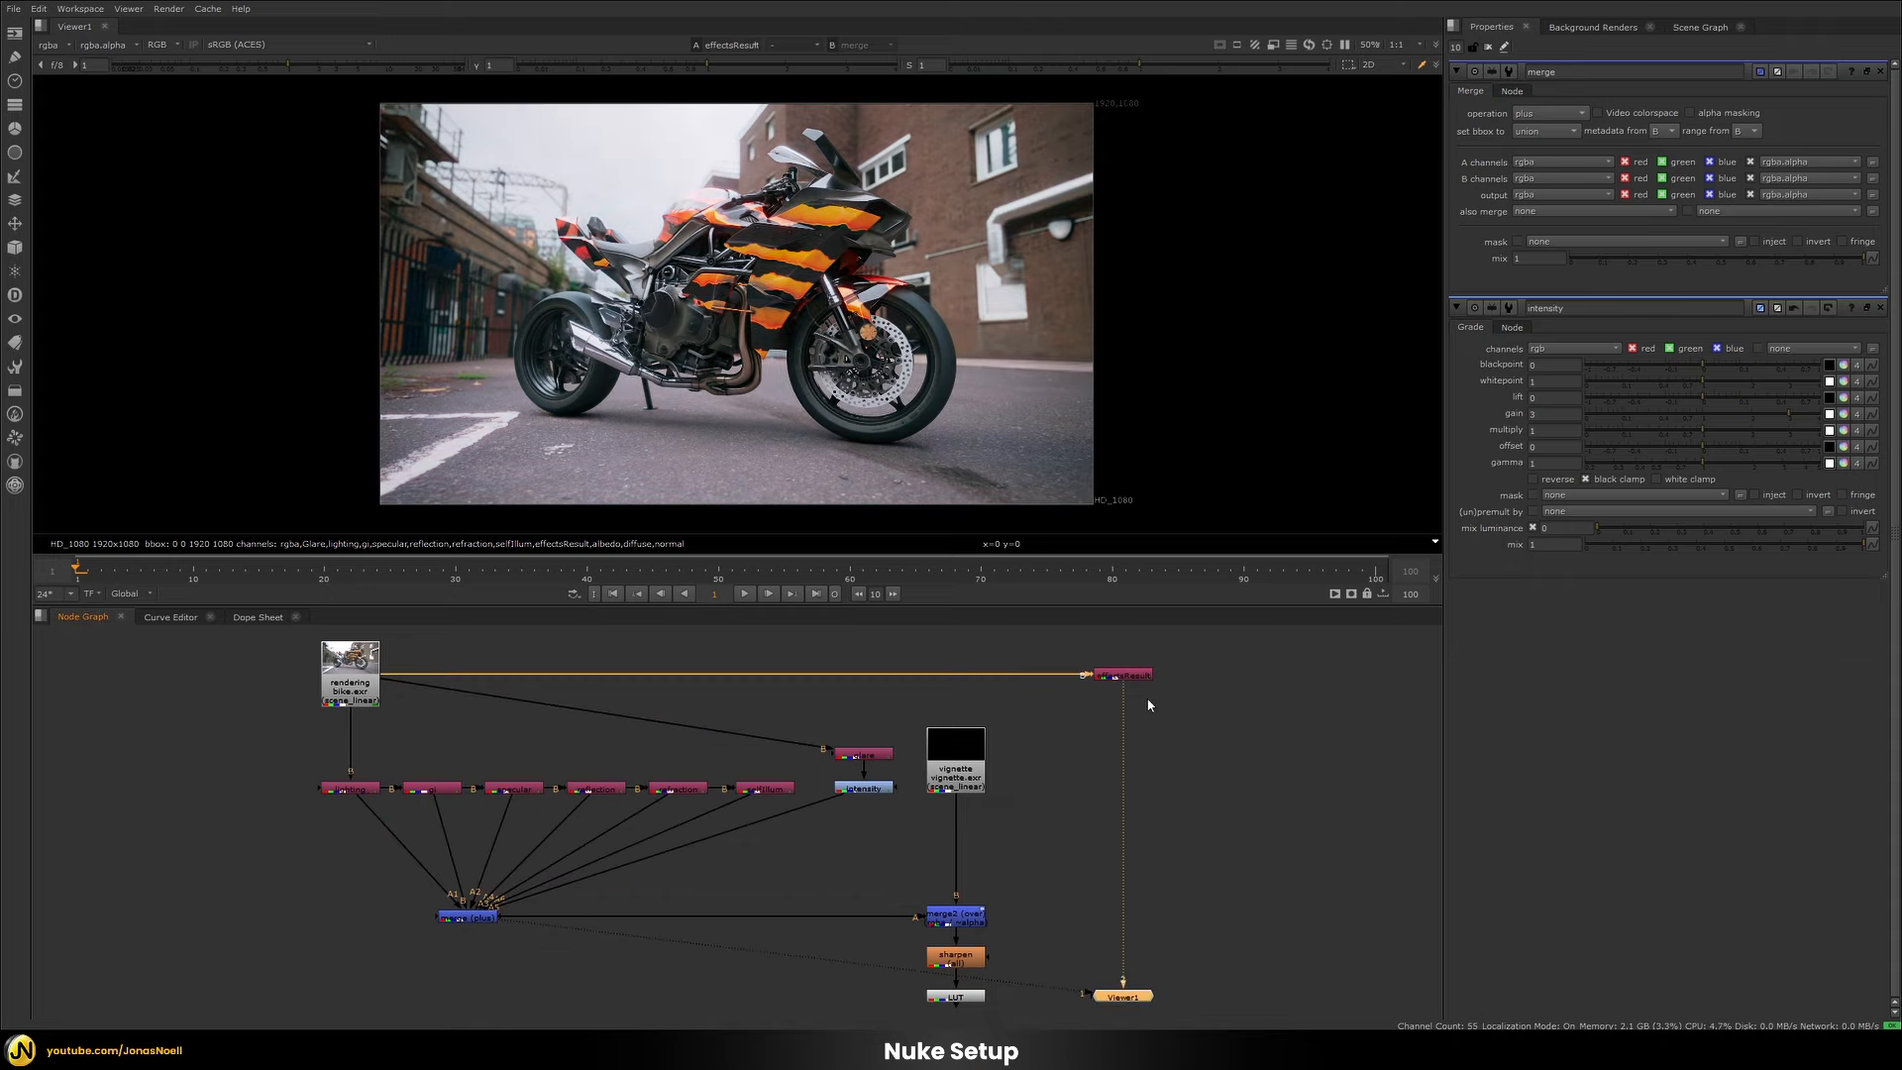
key(1)
key(2)
key(1)
key(2)
key(1)
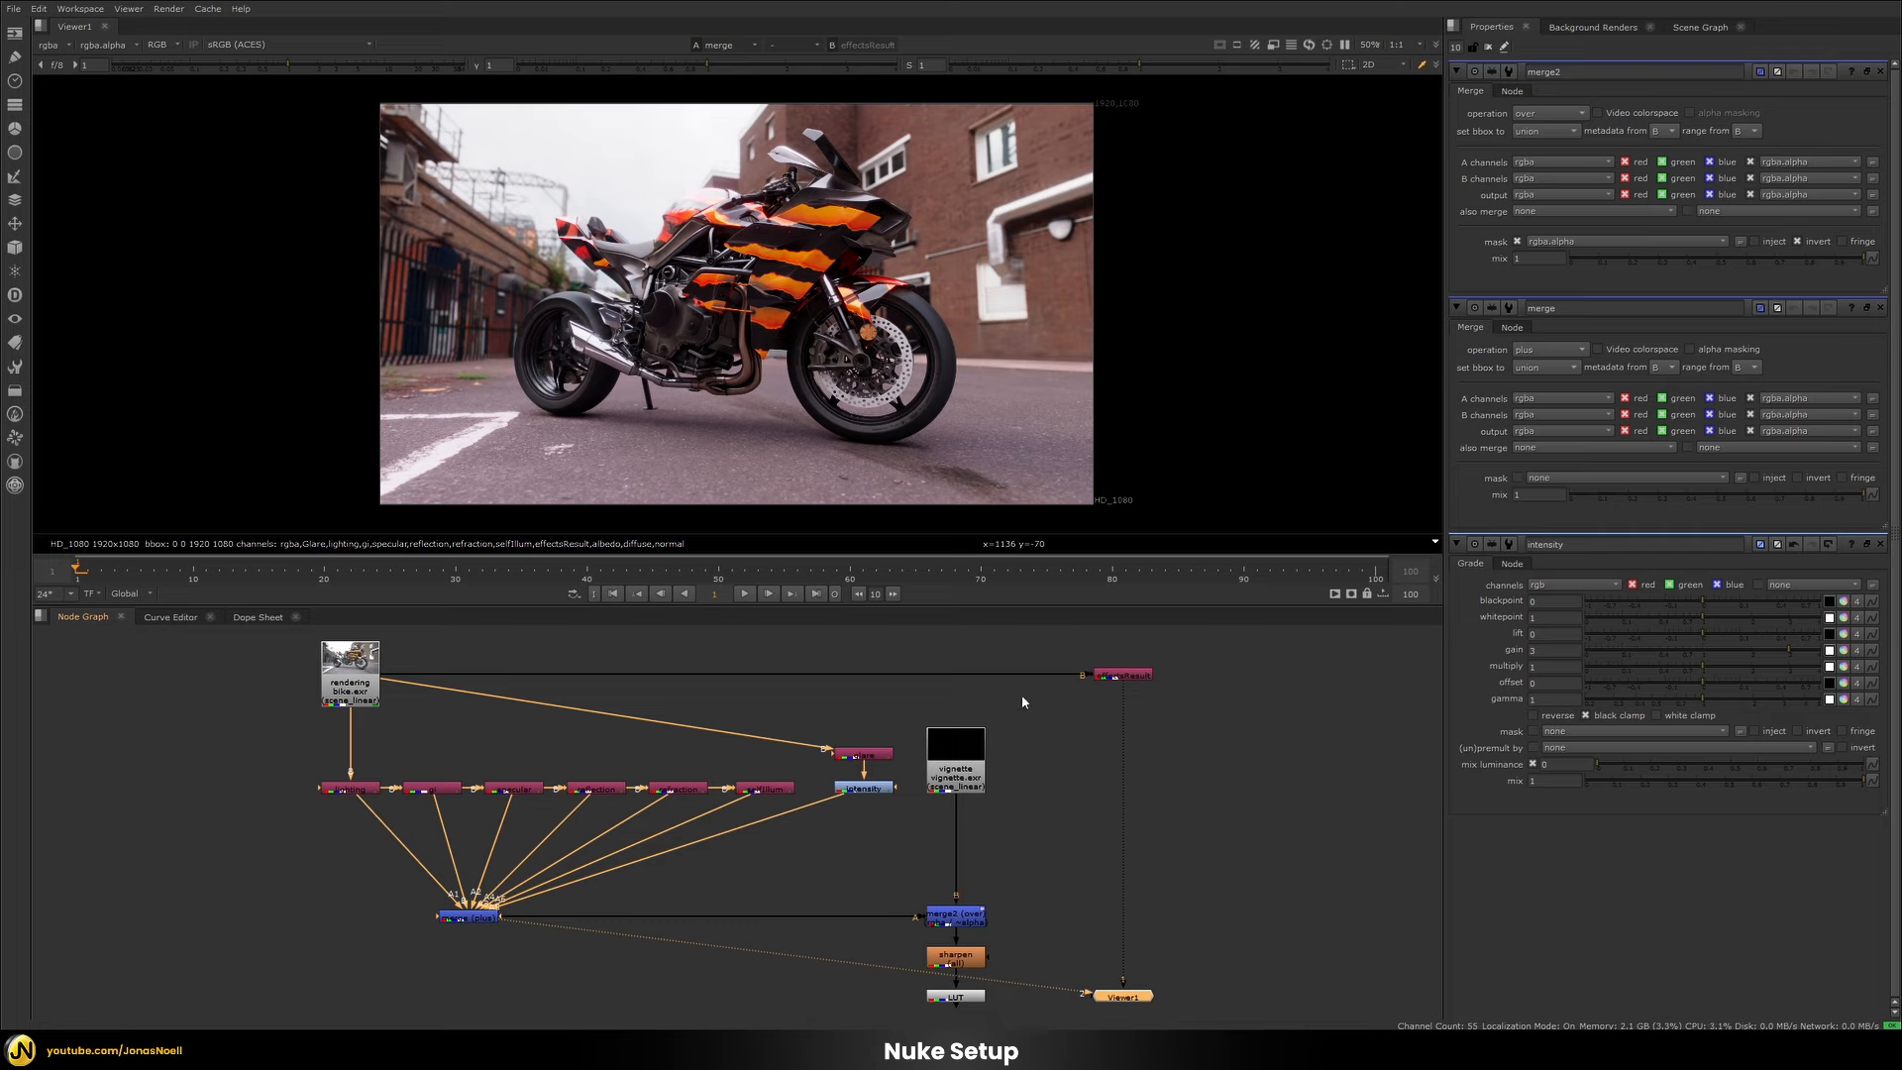
Highlight the vignette and its merge2 node, and compare the image before and after the vignette is merged.
drag(1012, 705, 917, 936)
click(977, 761)
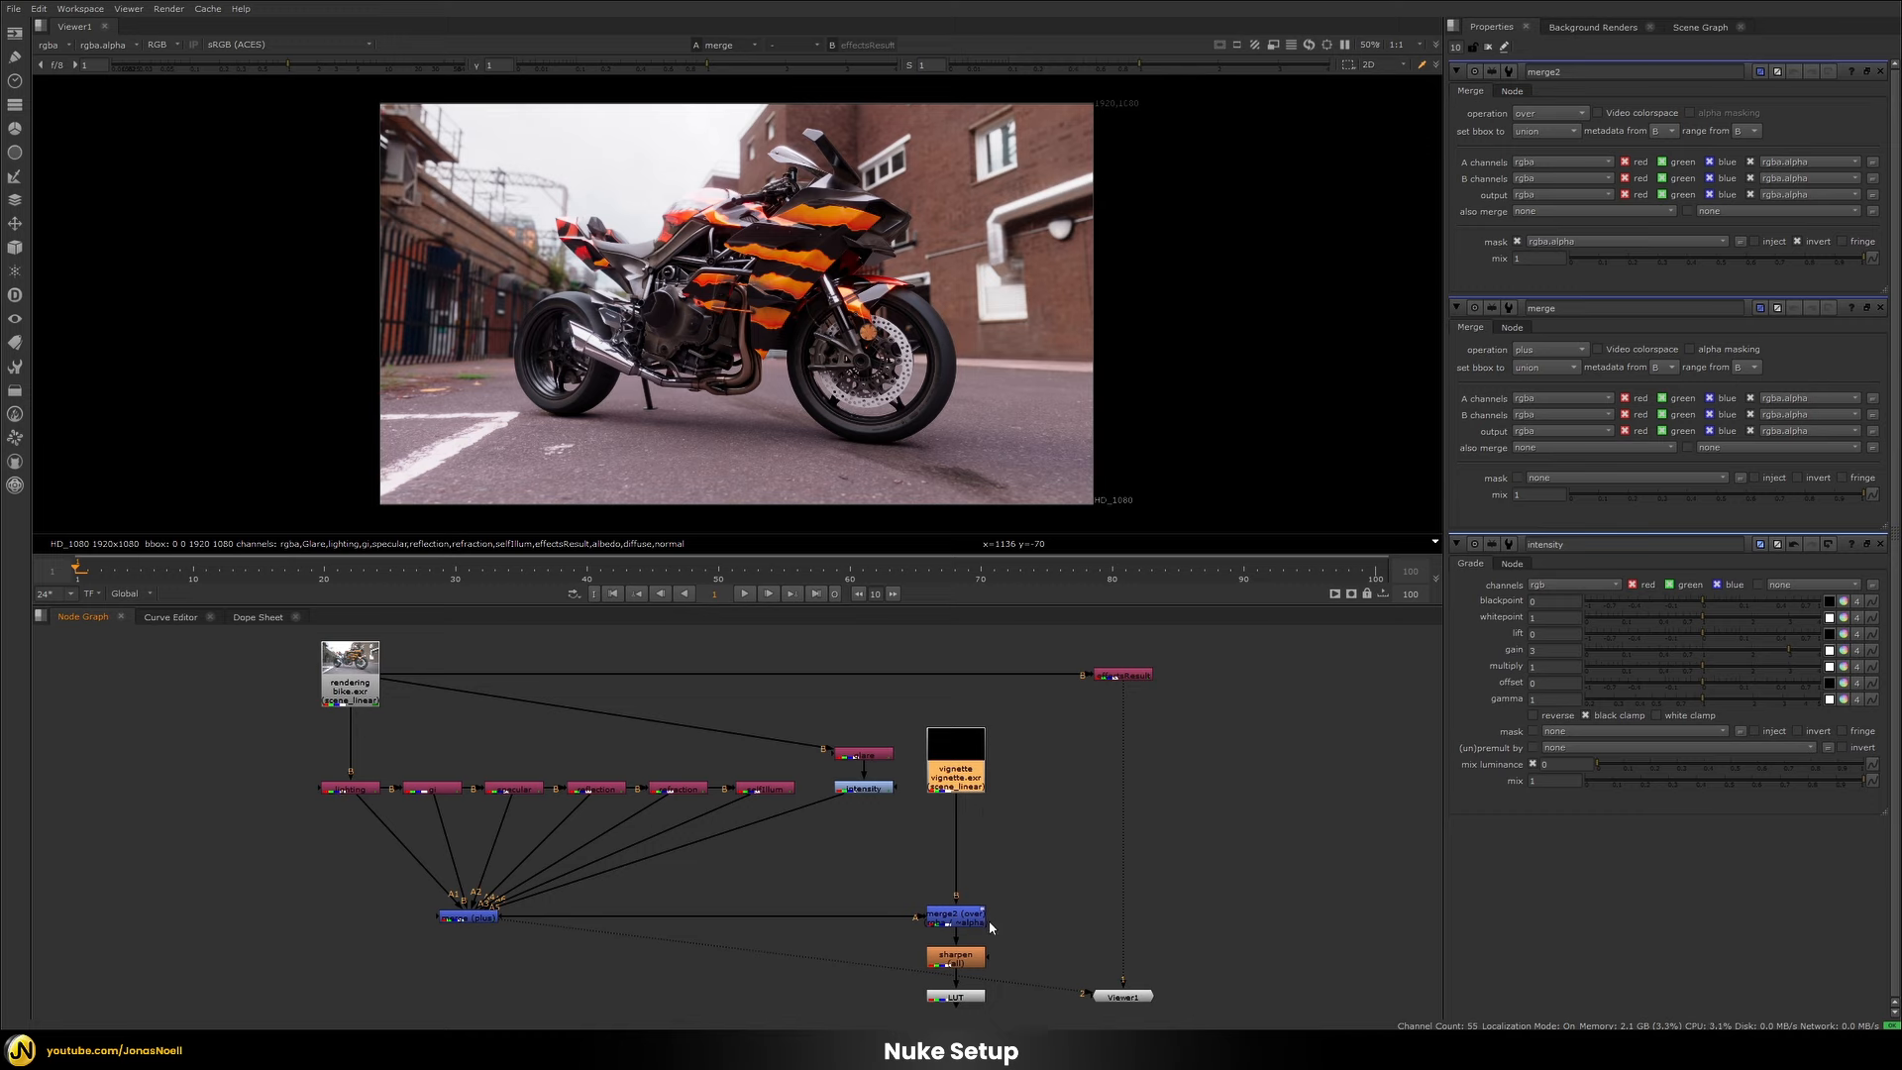
click(964, 921)
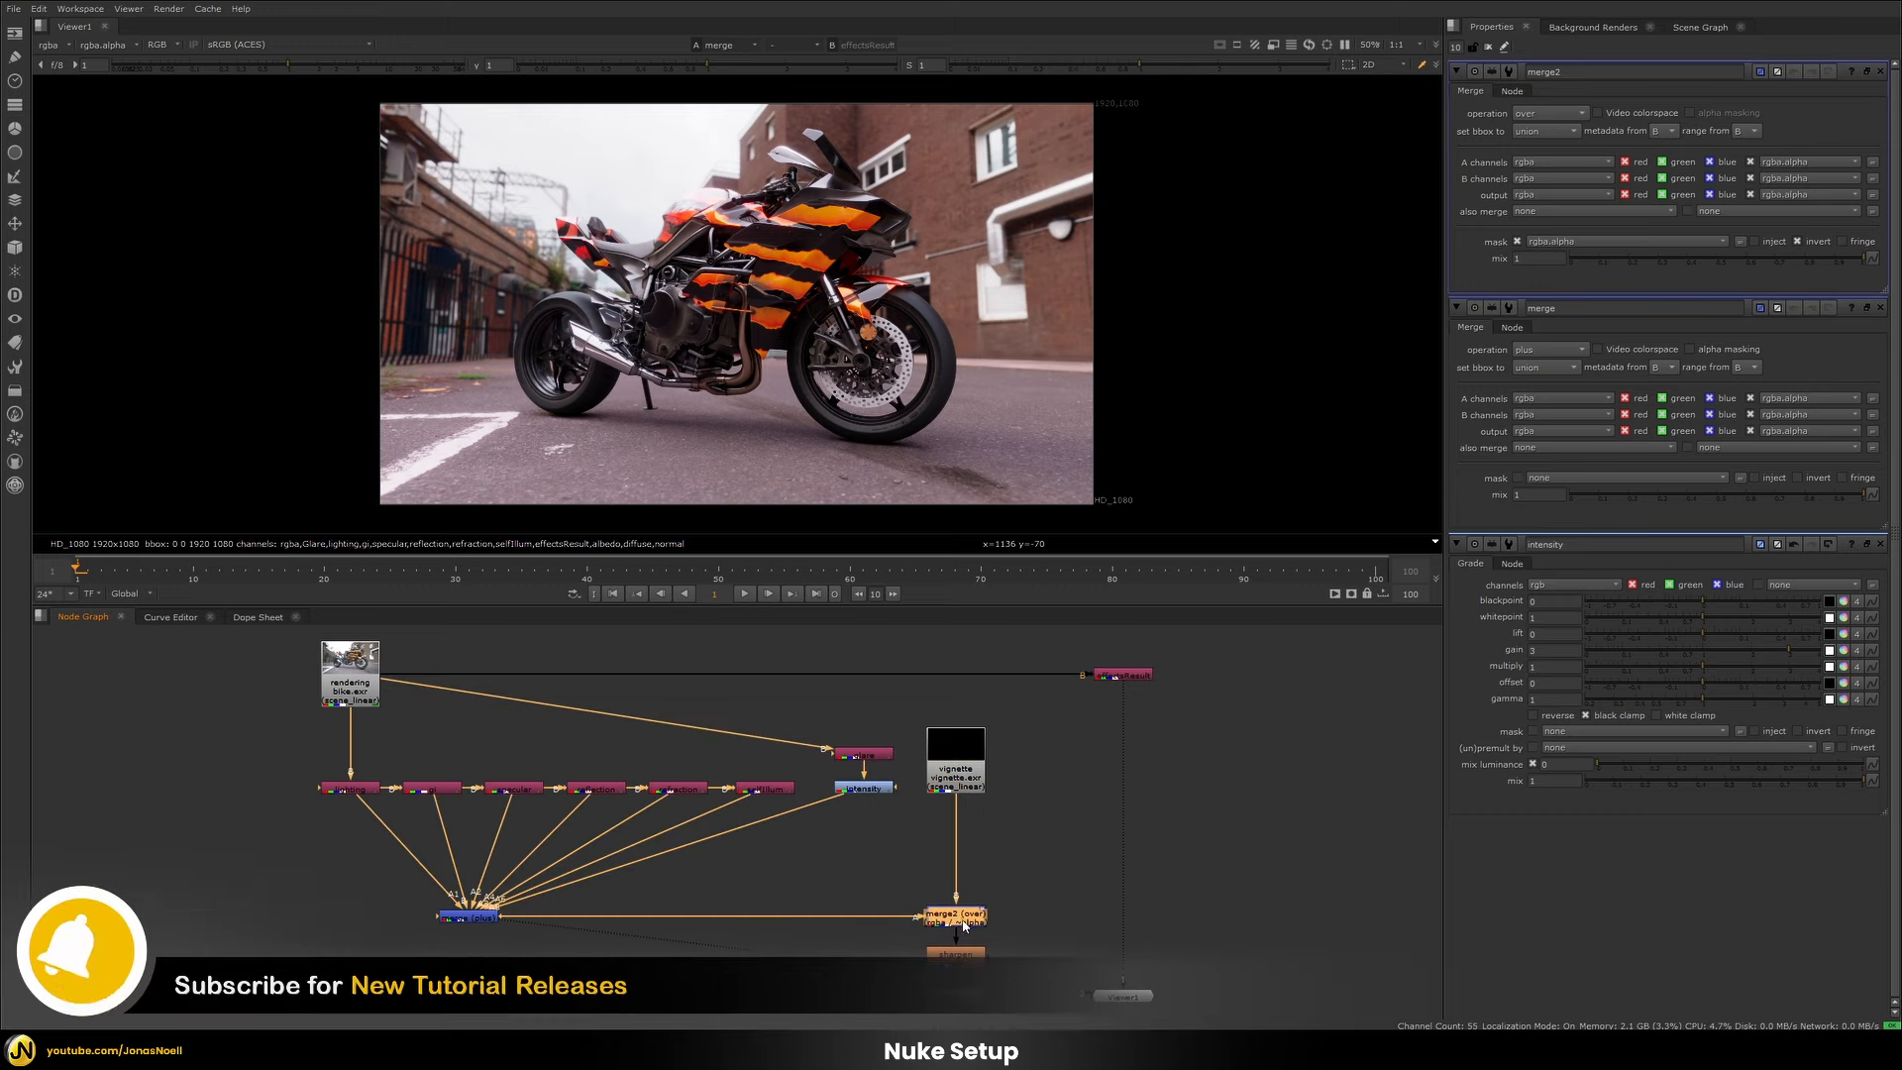
key(1)
click(870, 919)
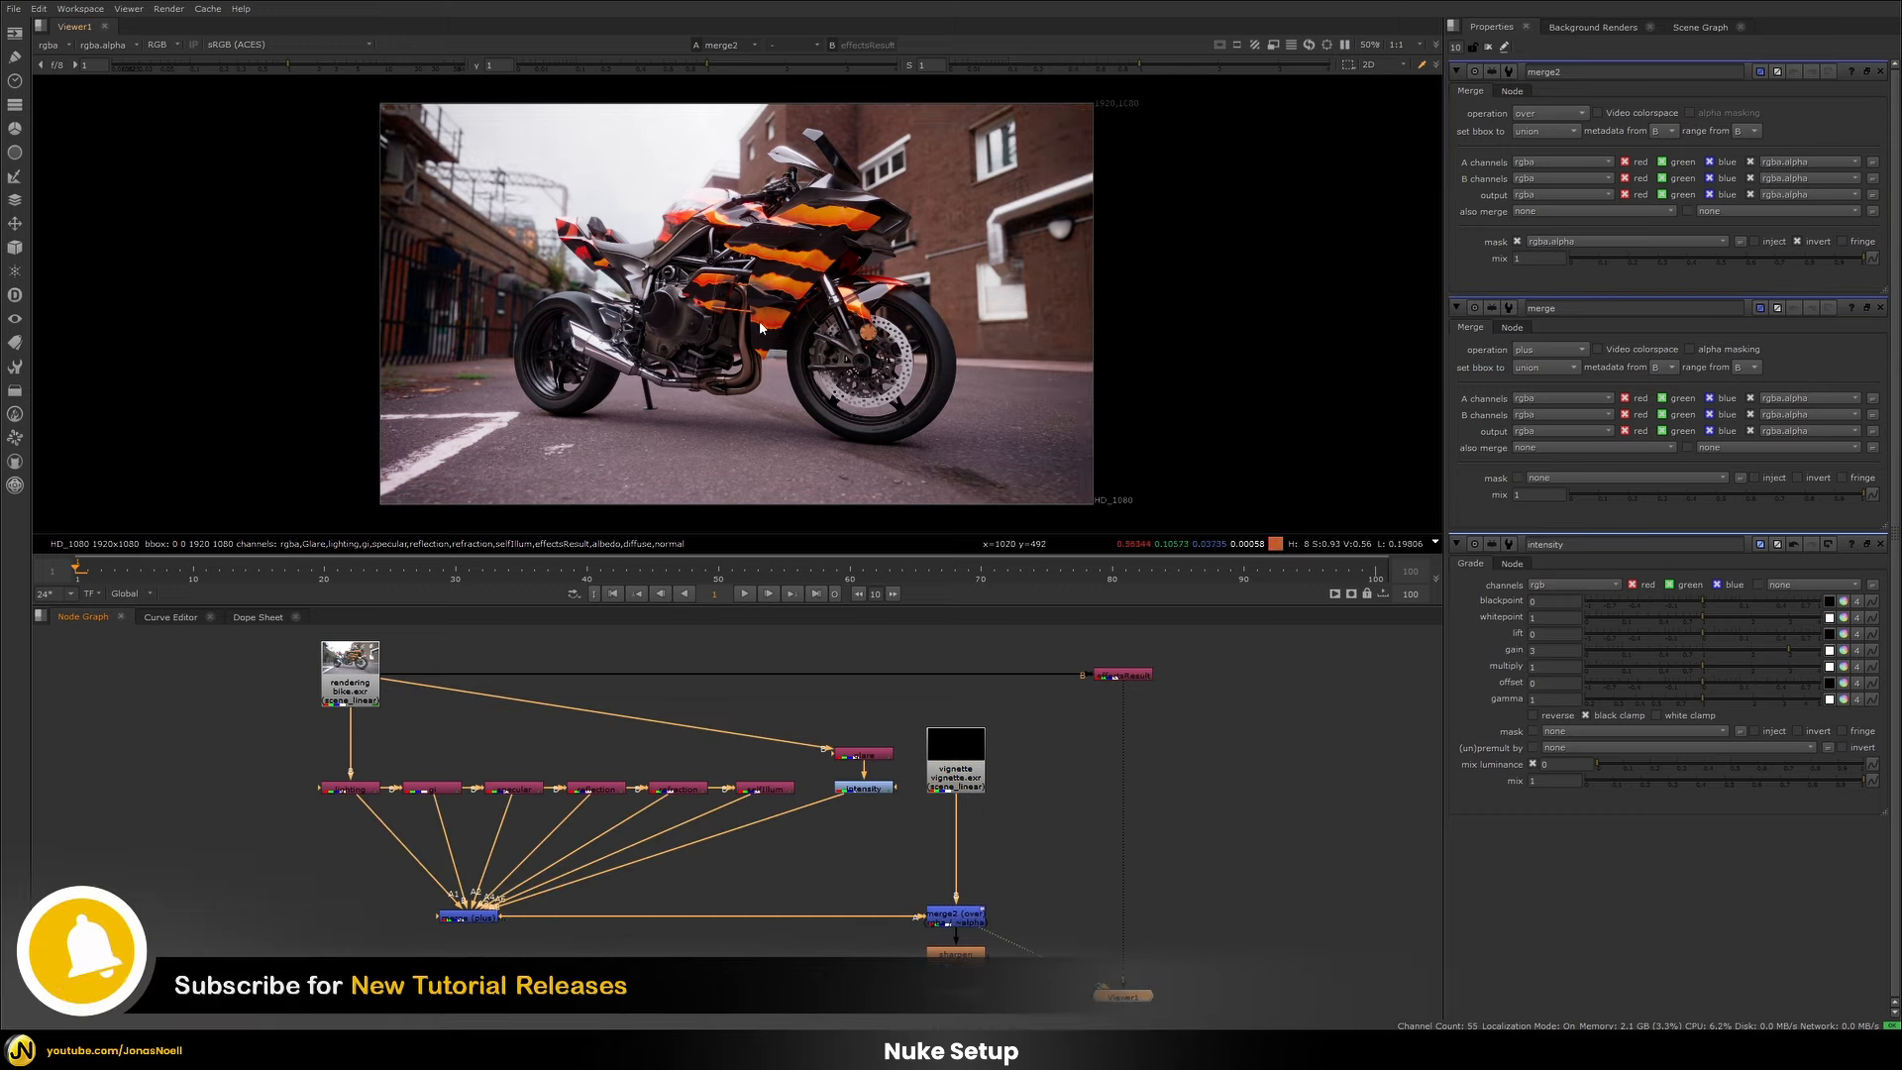
click(471, 919)
key(1)
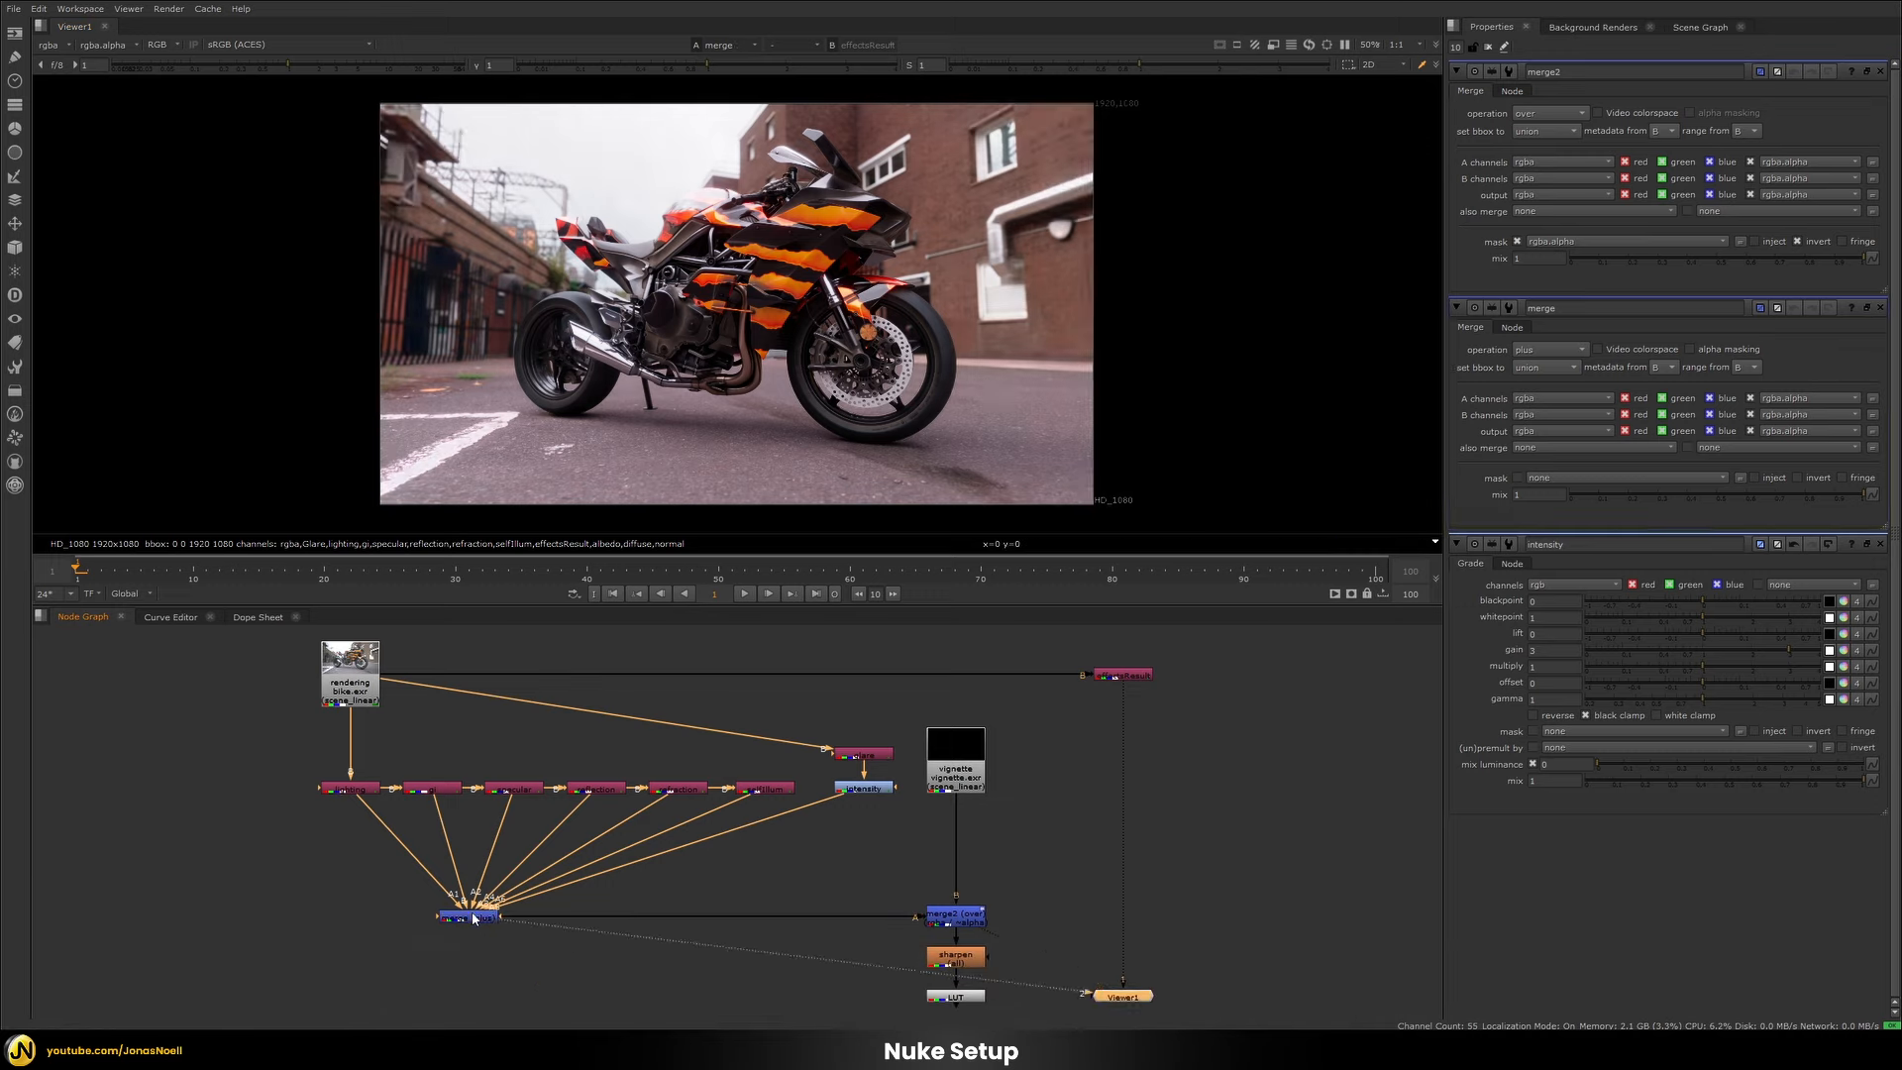
click(946, 916)
key(1)
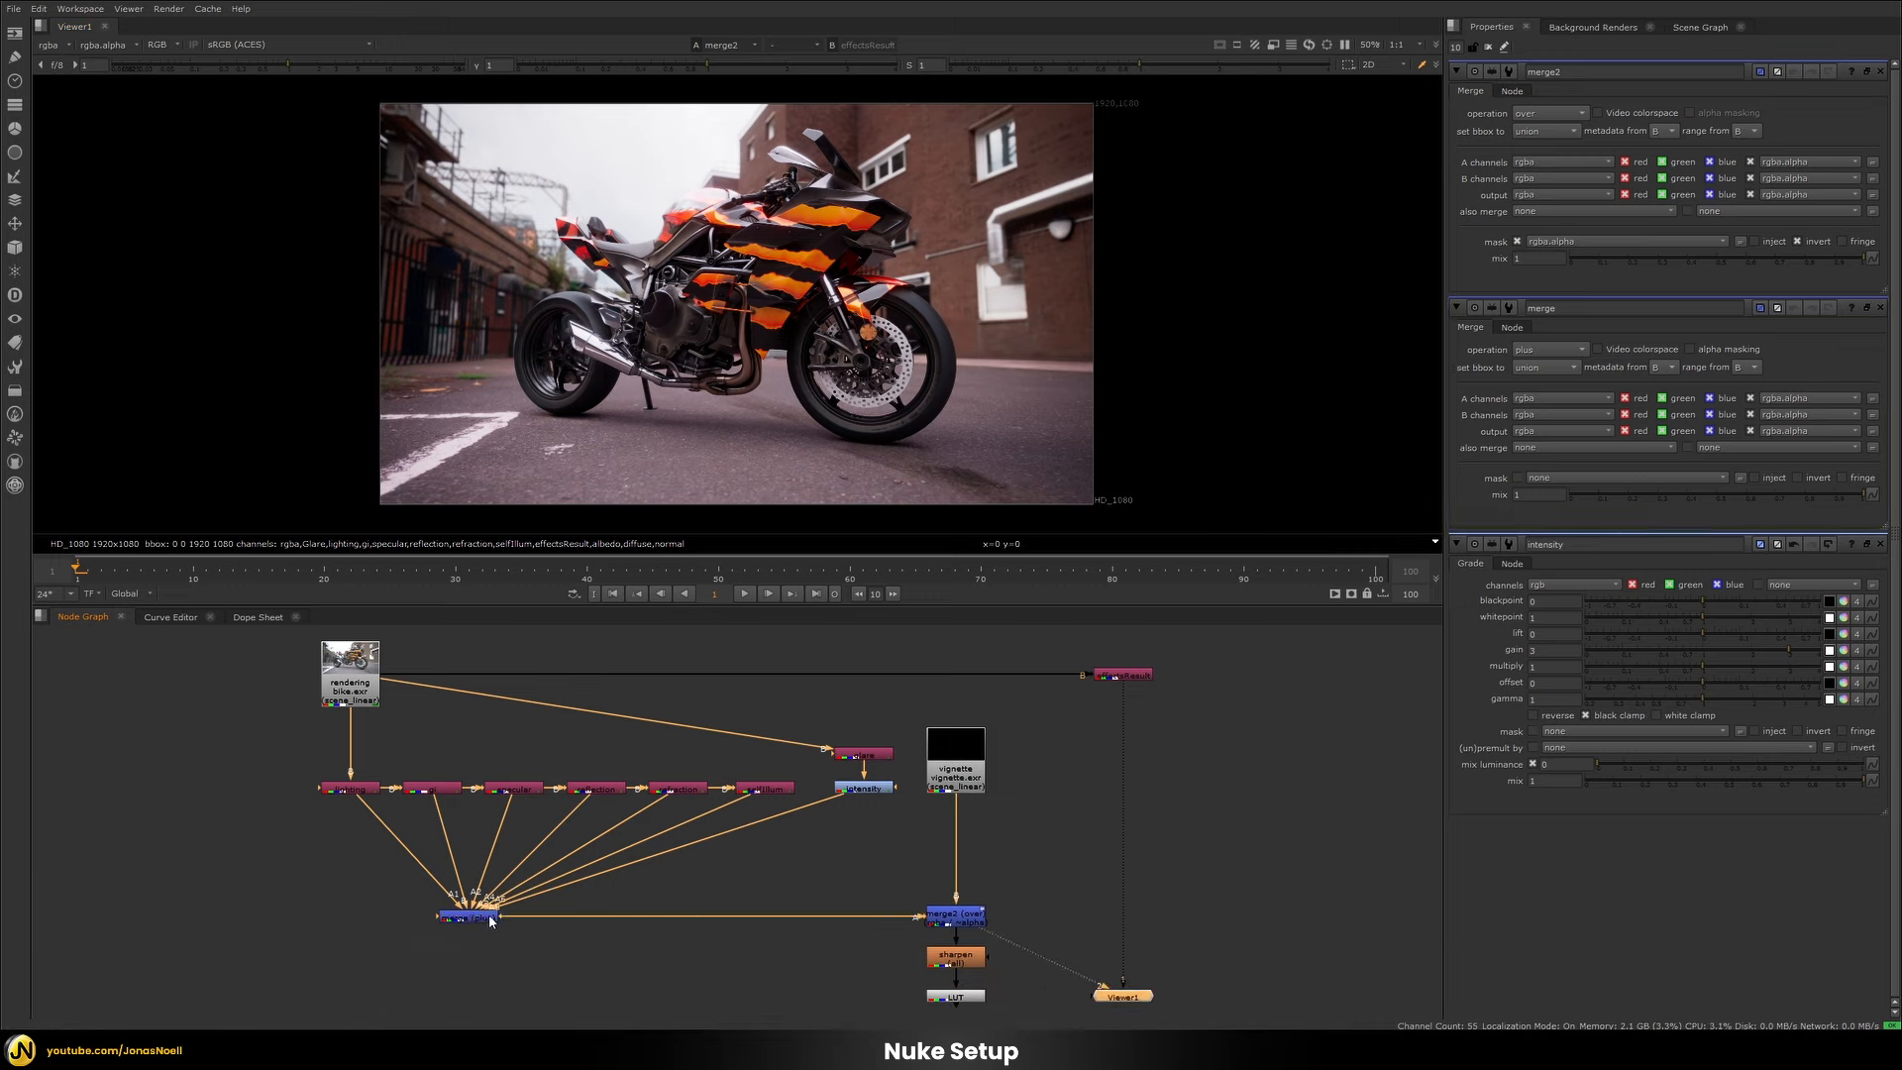
key(1)
click(992, 904)
click(960, 916)
key(1)
Compare the vignetted merge2 result with the effectsResult layer across the whole image.
key(2)
key(1)
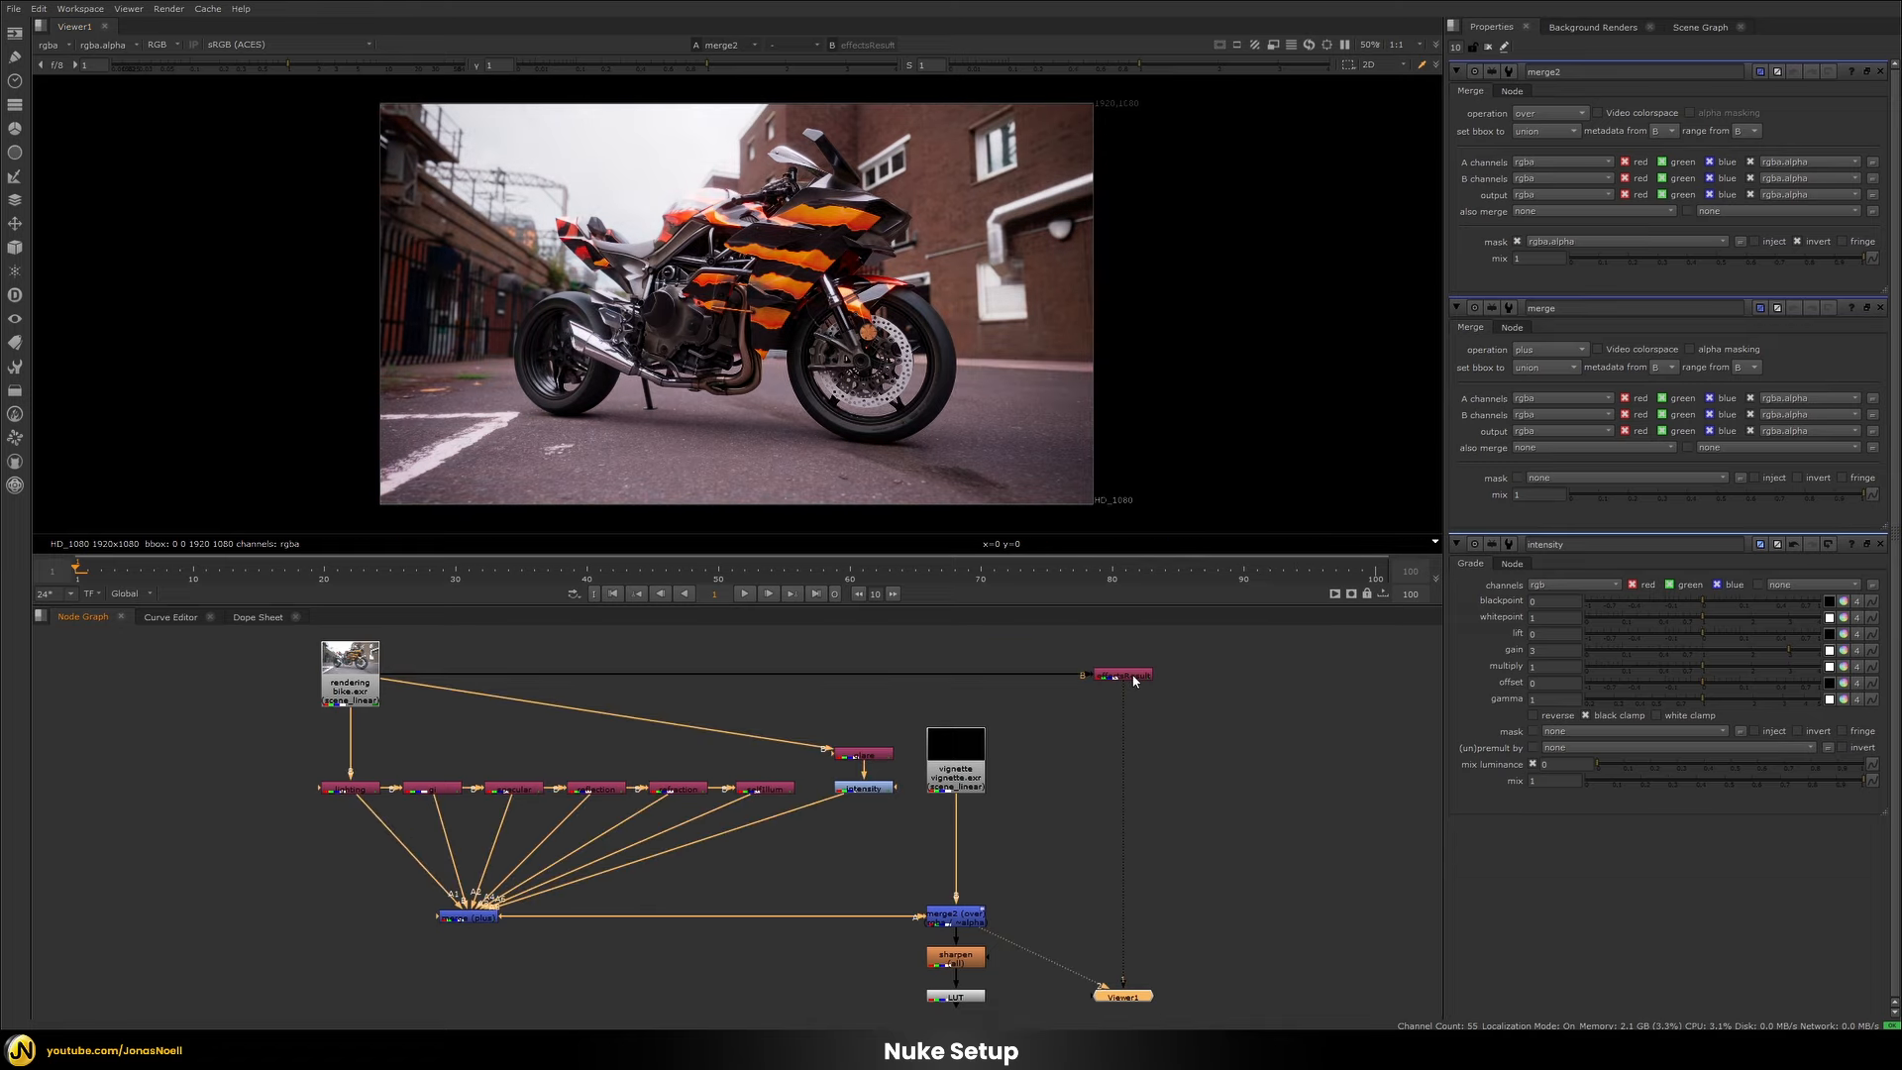
key(2)
key(1)
key(2)
key(1)
key(2)
key(1)
key(2)
key(1)
key(2)
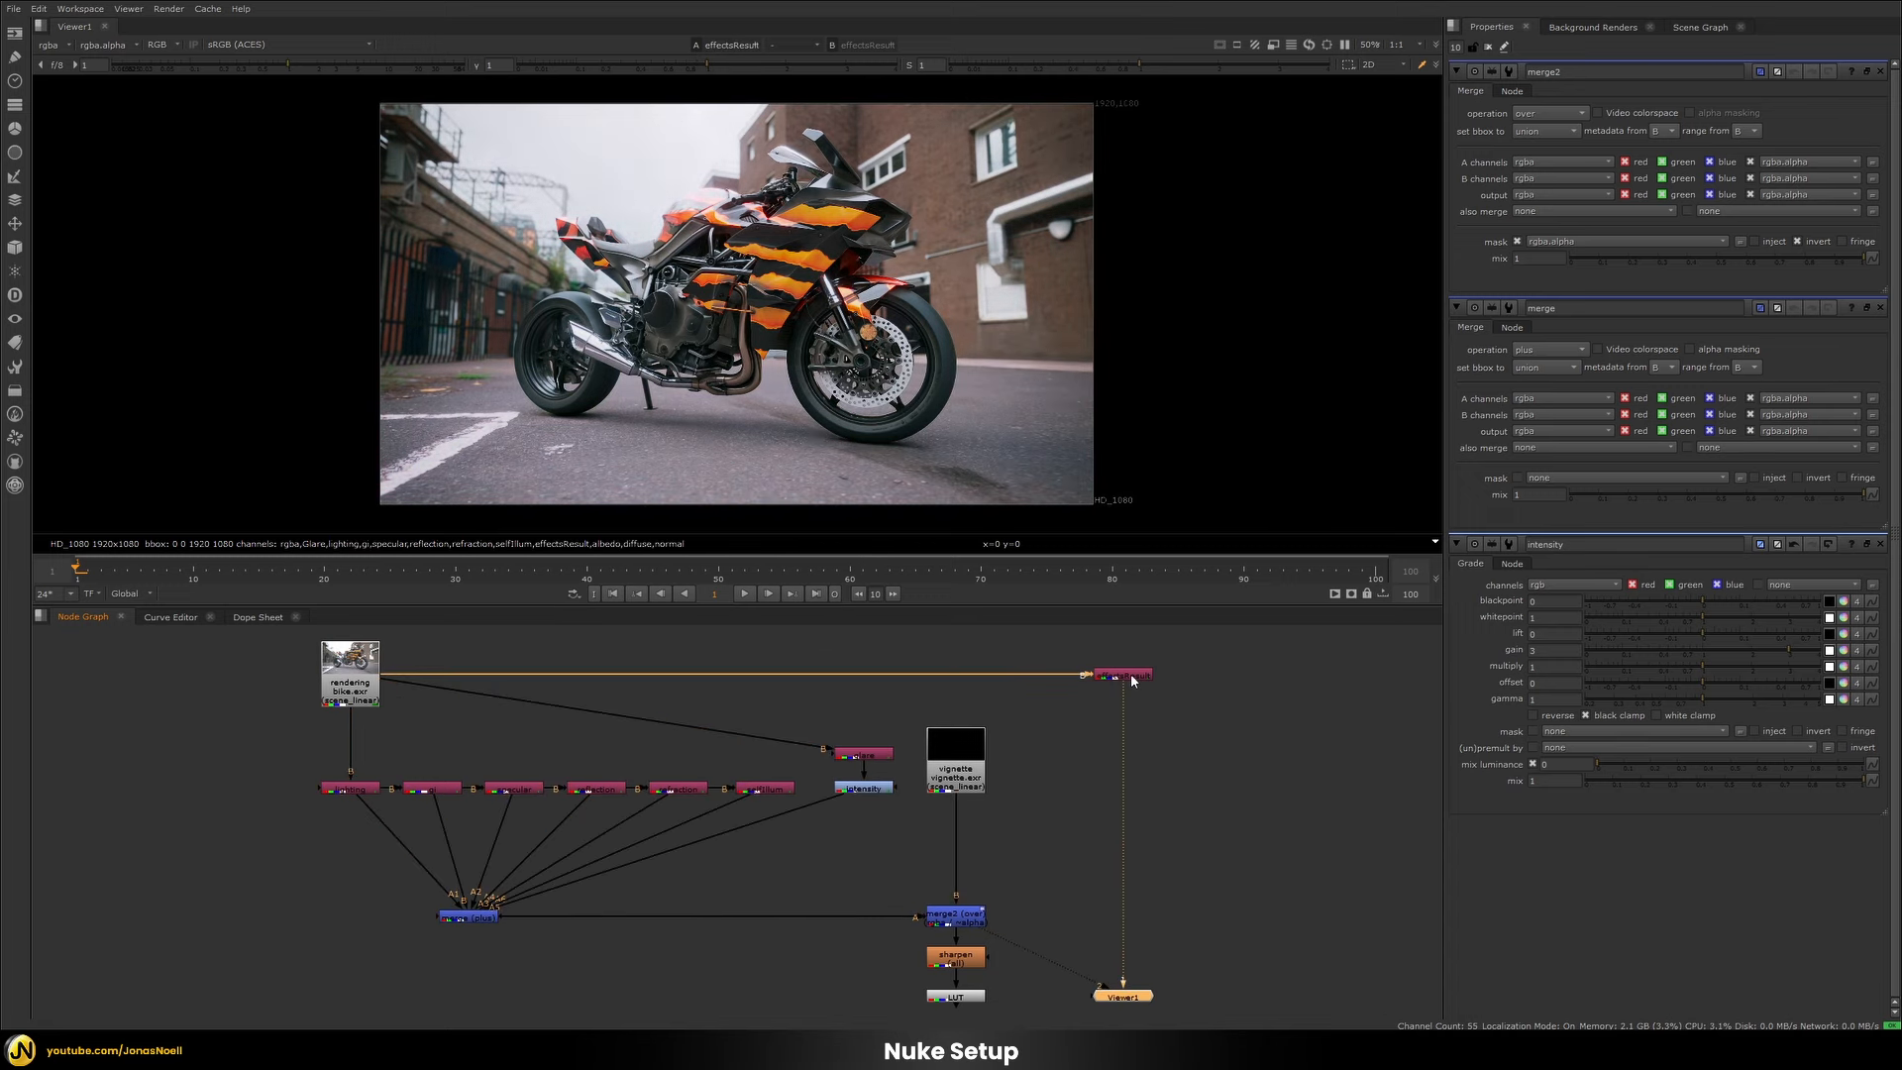
key(1)
key(2)
key(1)
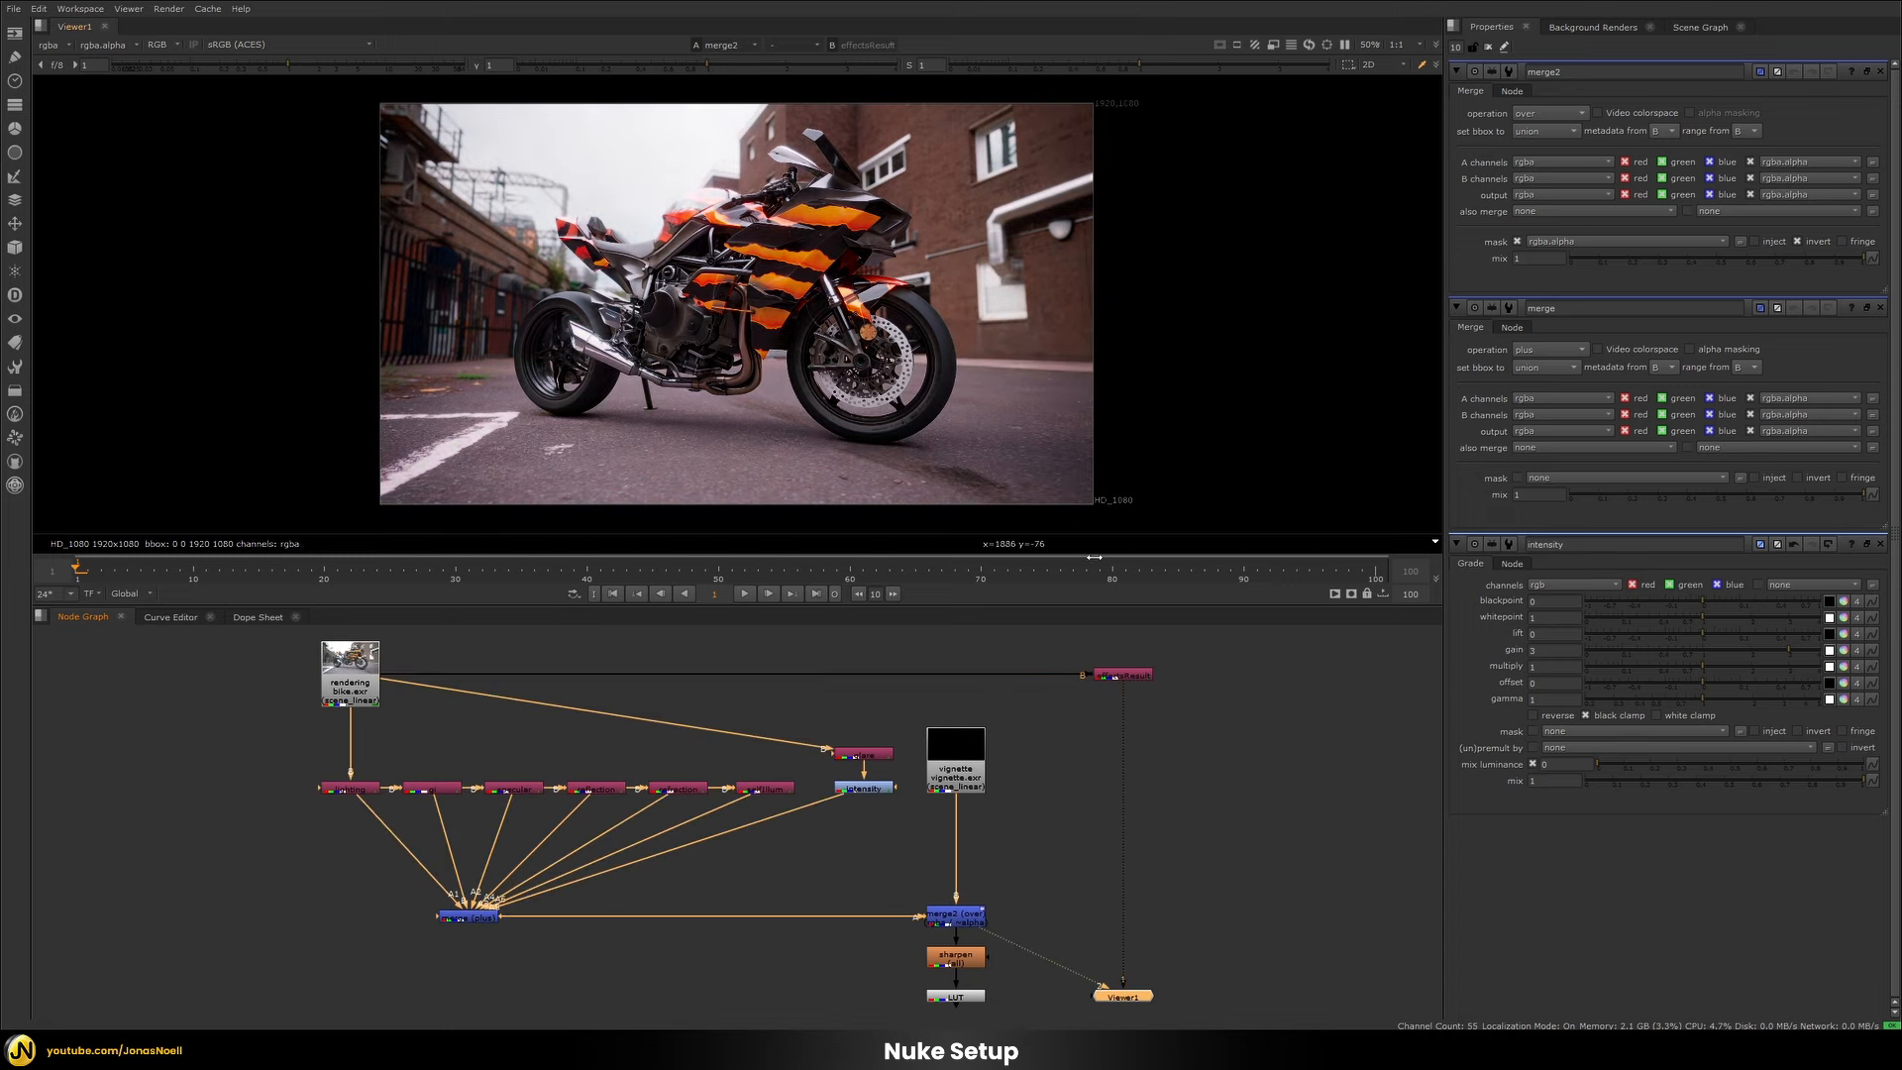
key(2)
key(1)
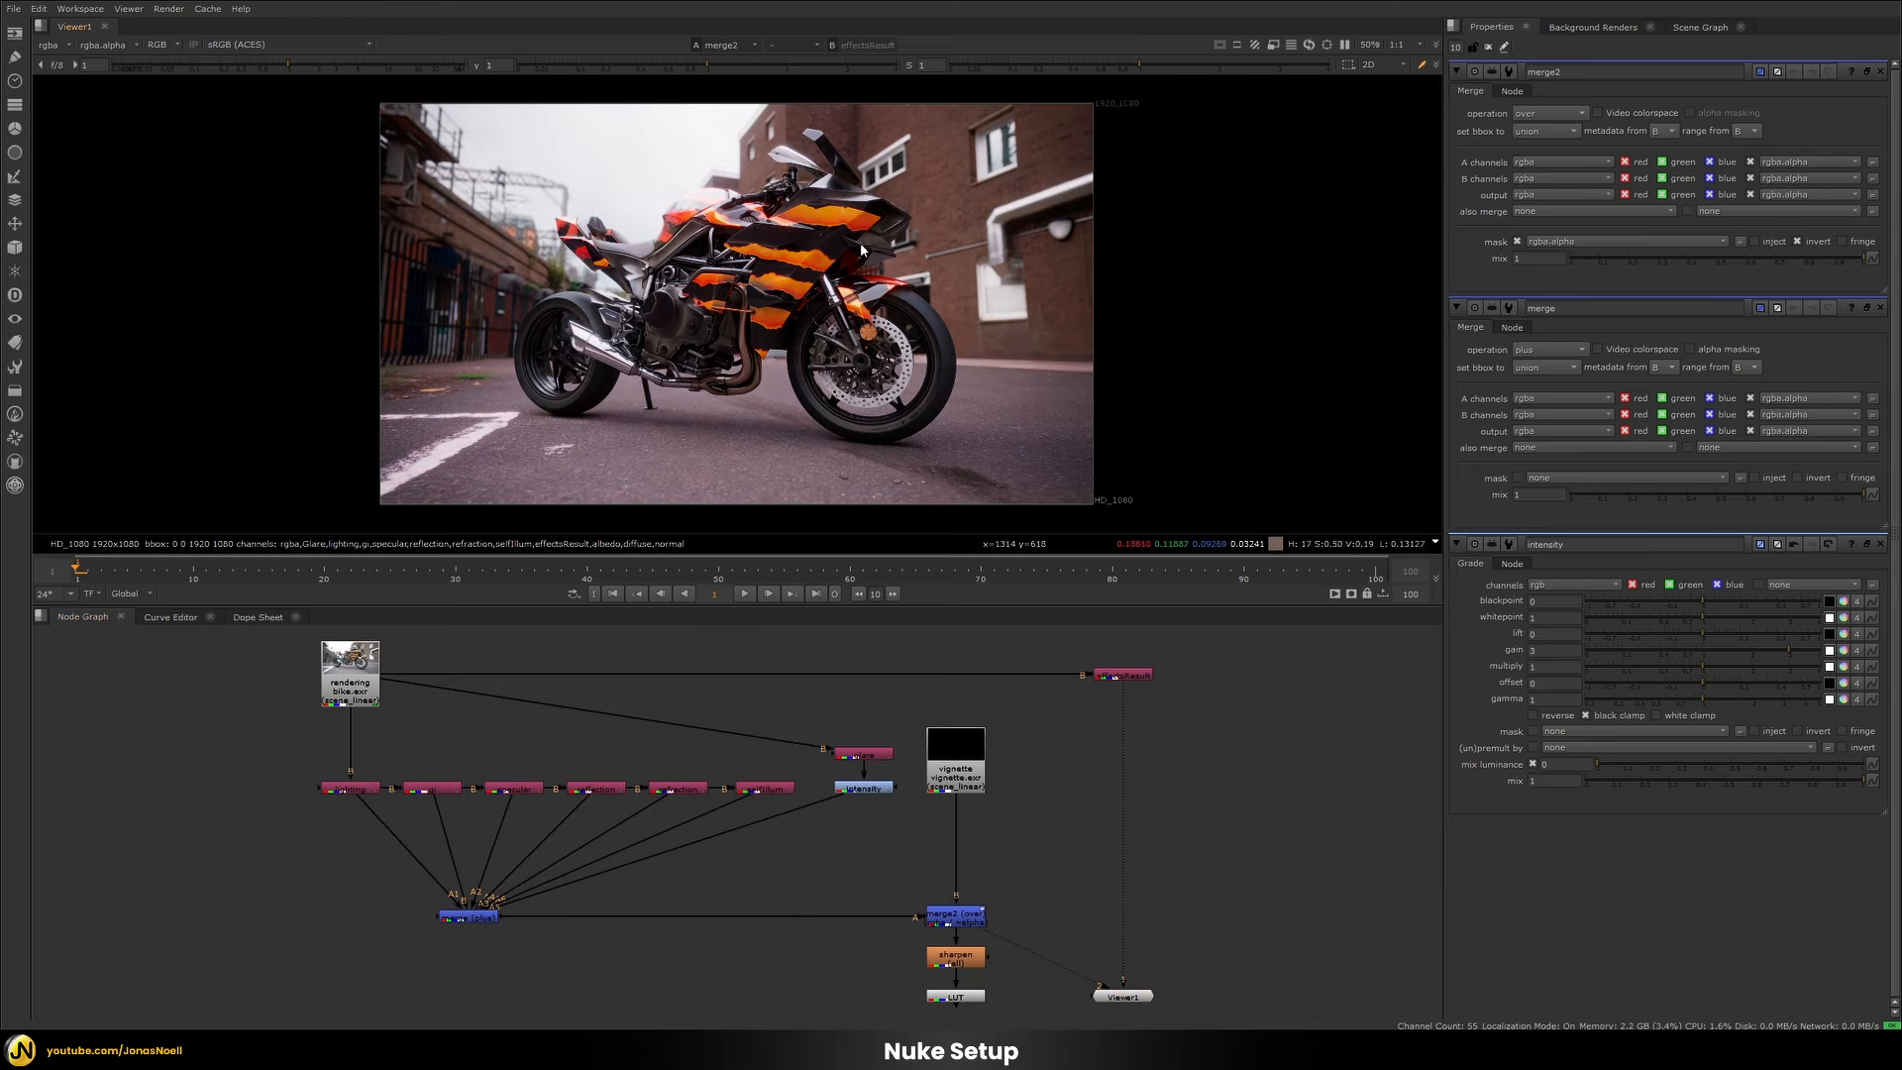
Compare the sharpness of the front fairing and its grille up close between merge2 and effectsResult.
scroll(877, 234, up, 7)
middle_drag(888, 228, 868, 318)
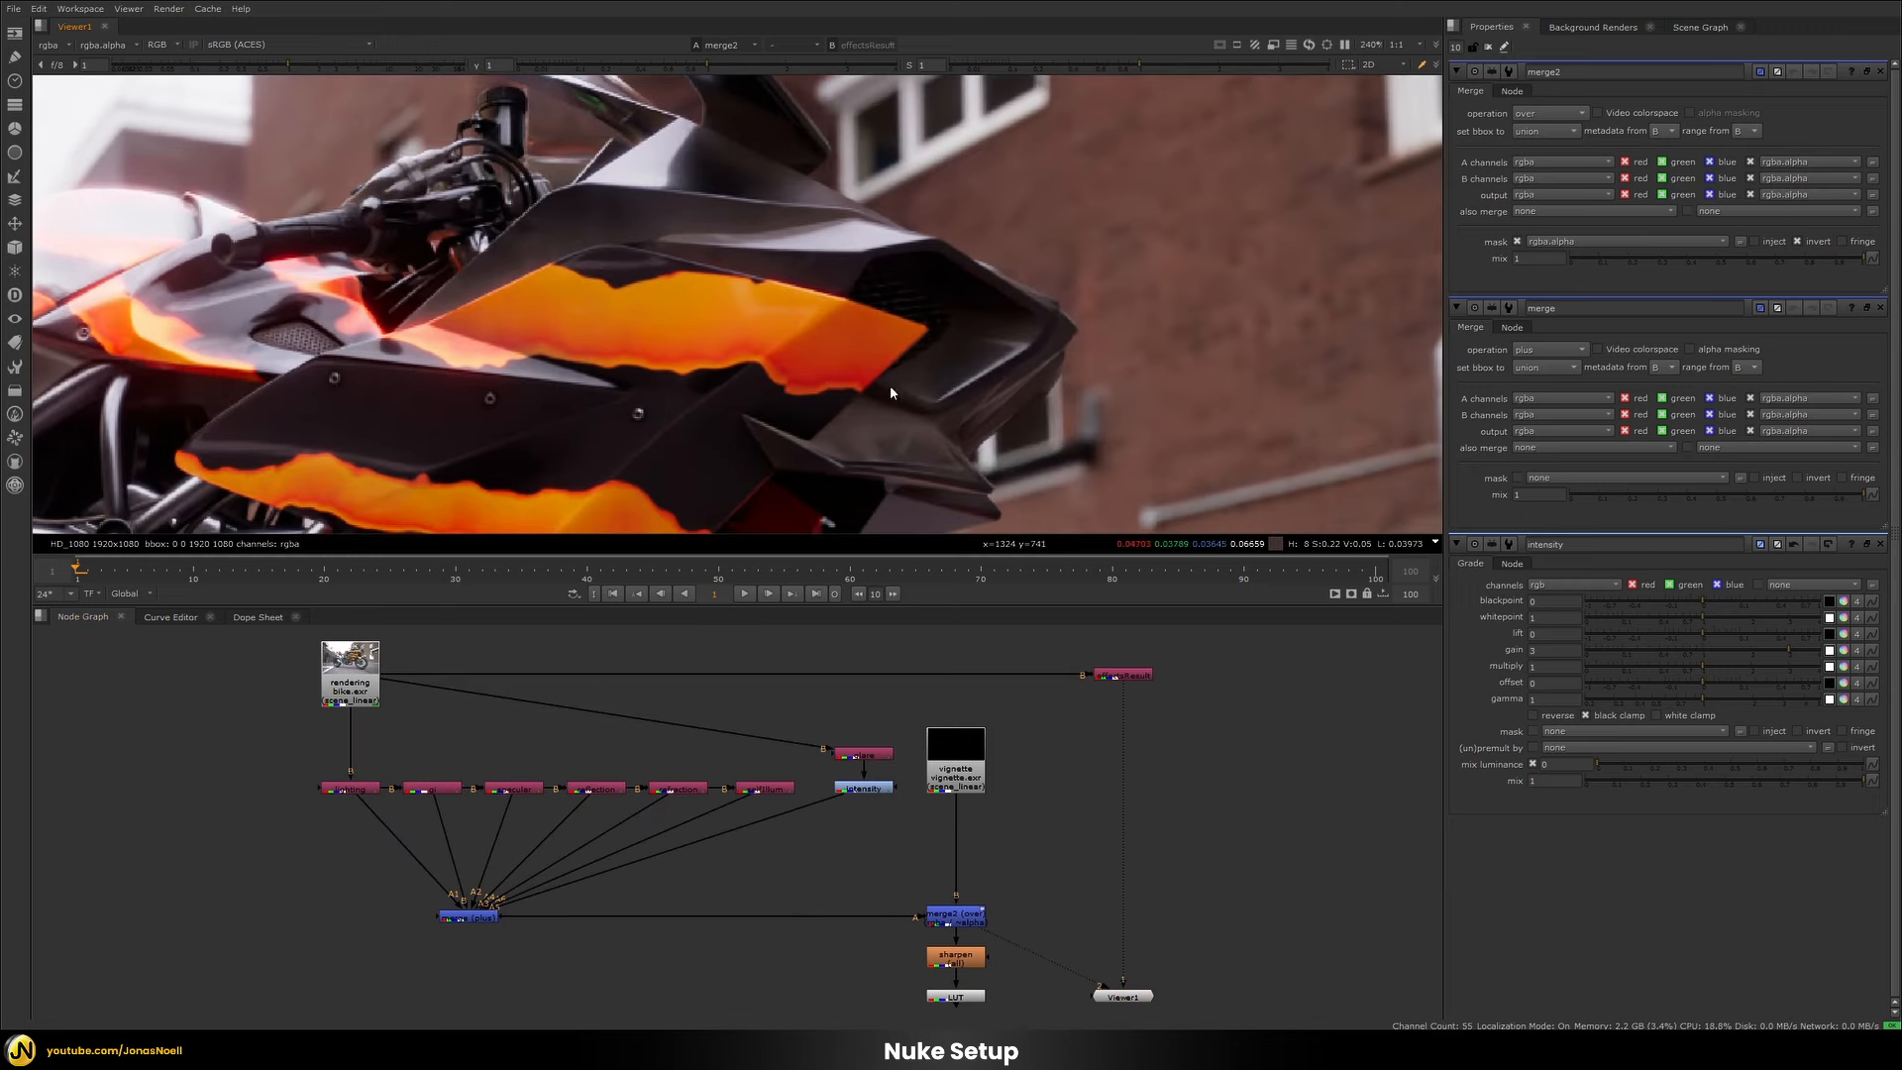
key(1)
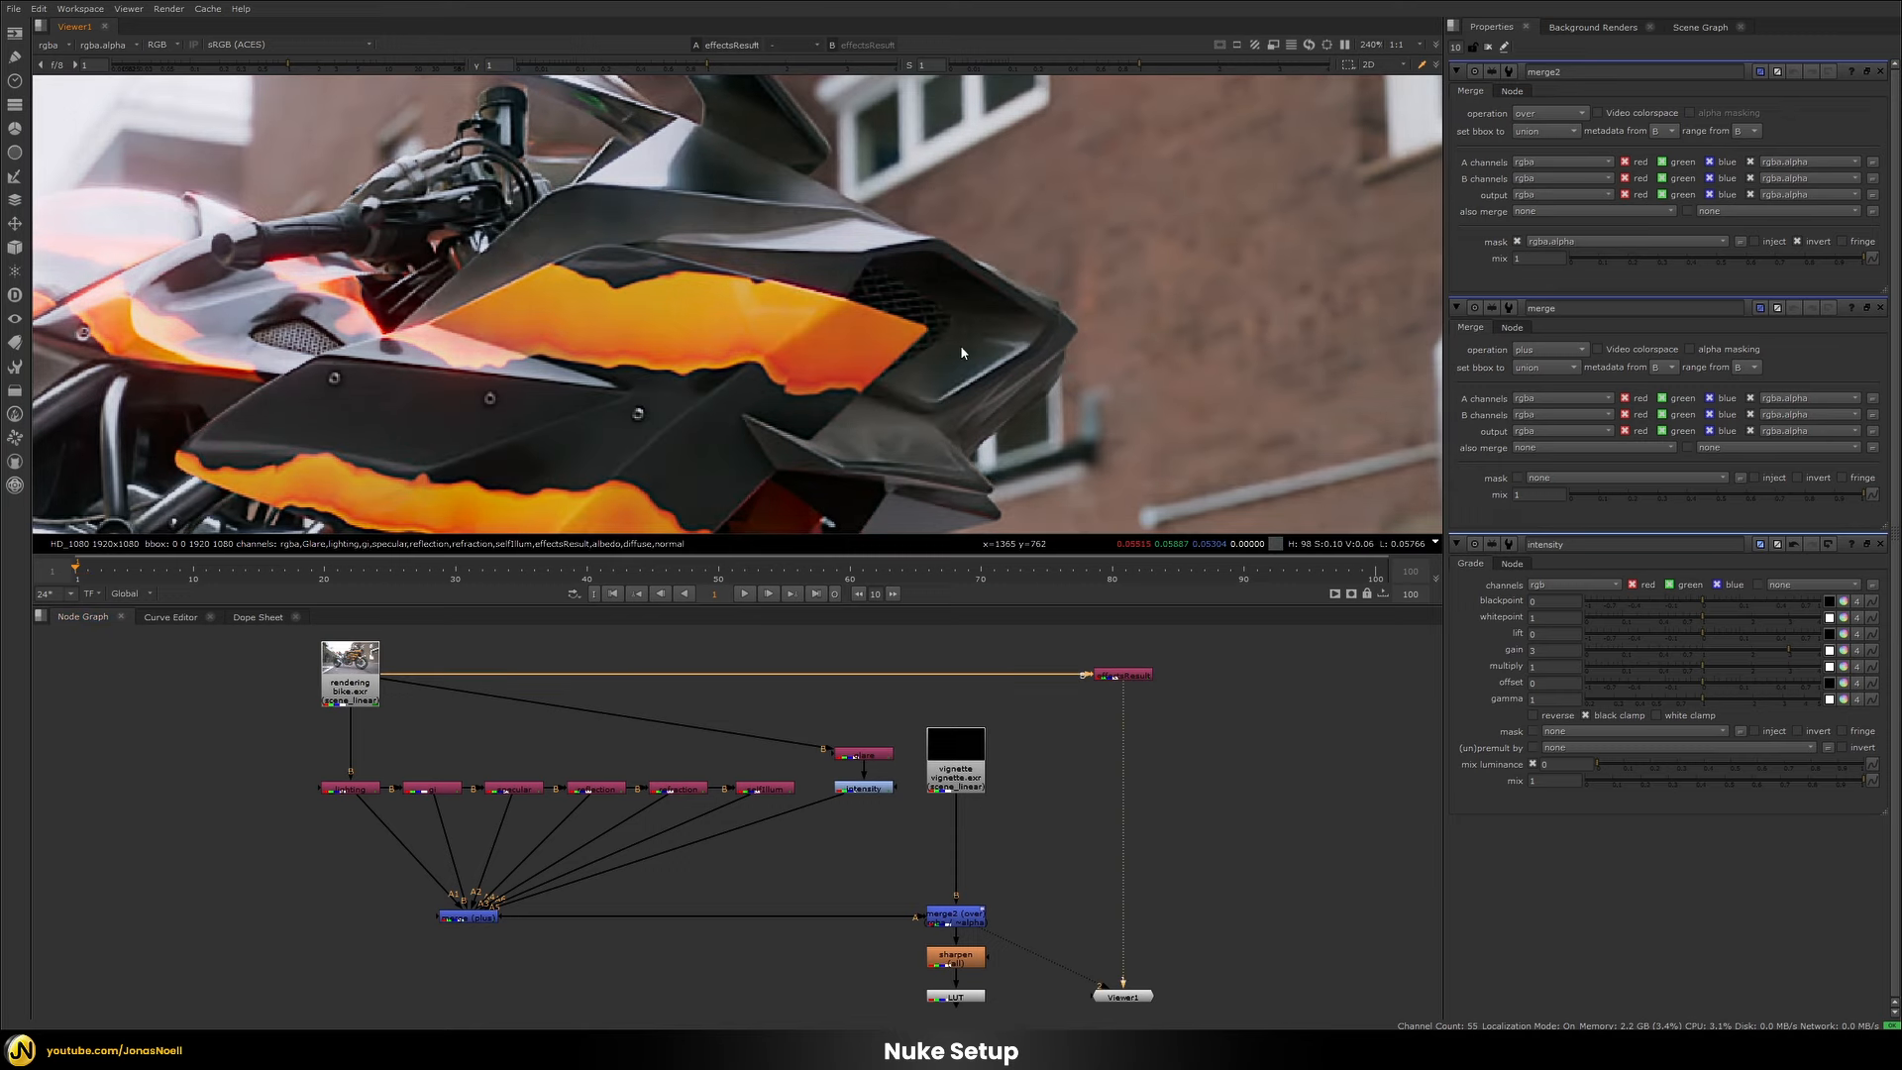
scroll(878, 193, up, 2)
middle_drag(879, 194, 881, 381)
key(2)
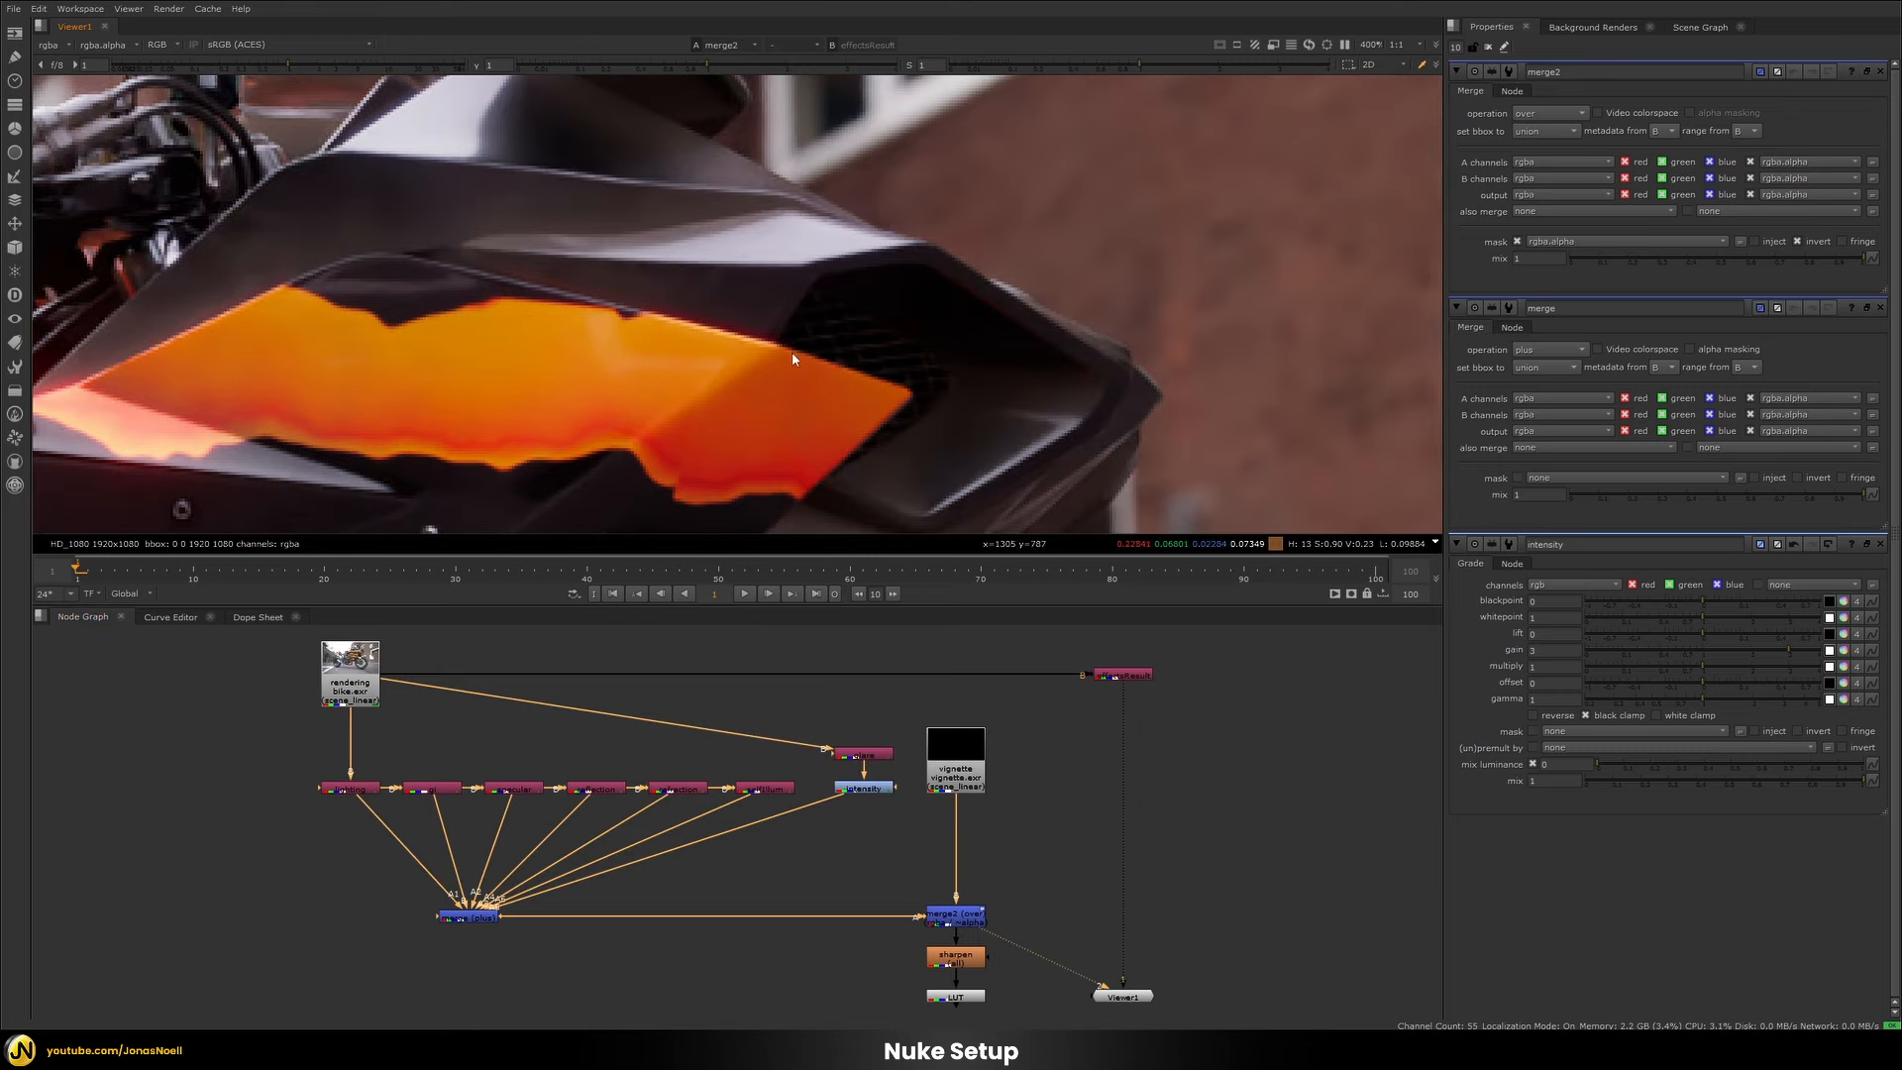
key(1)
key(2)
key(1)
key(2)
key(1)
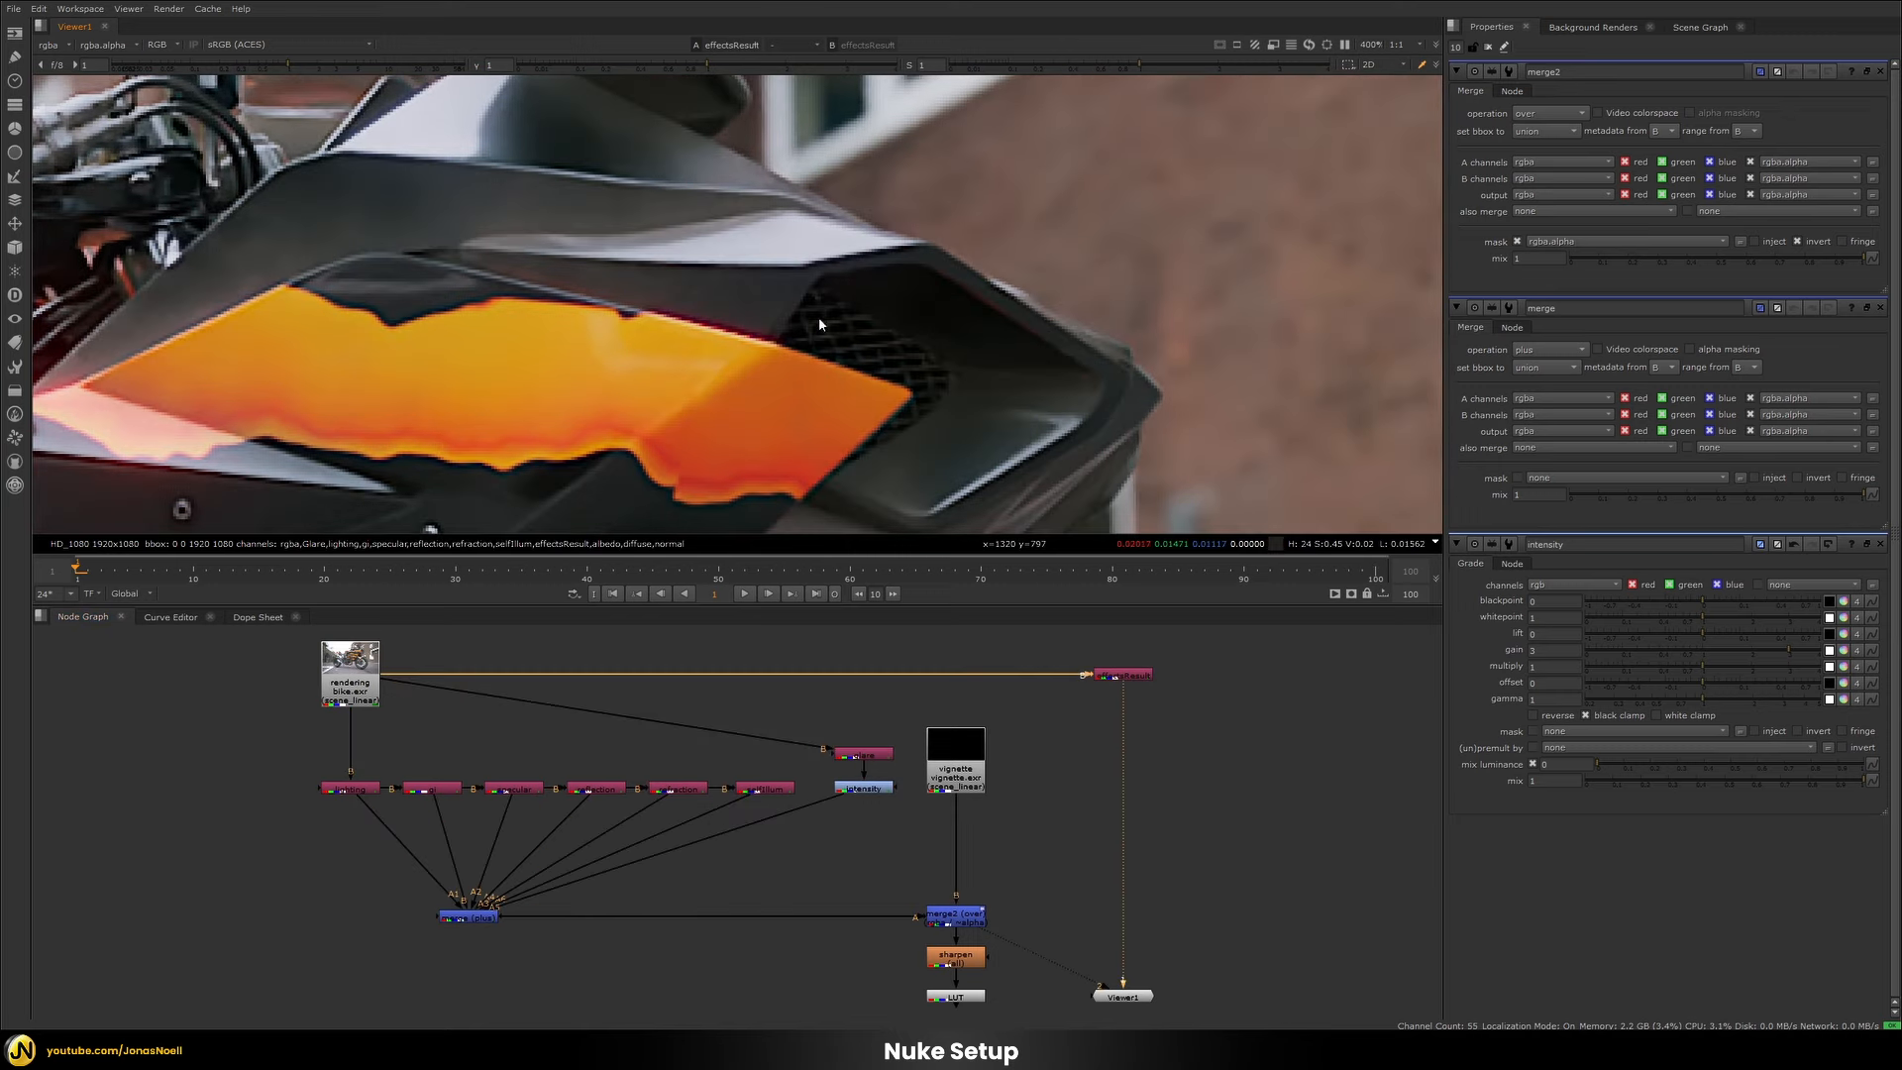
middle_drag(818, 317, 769, 250)
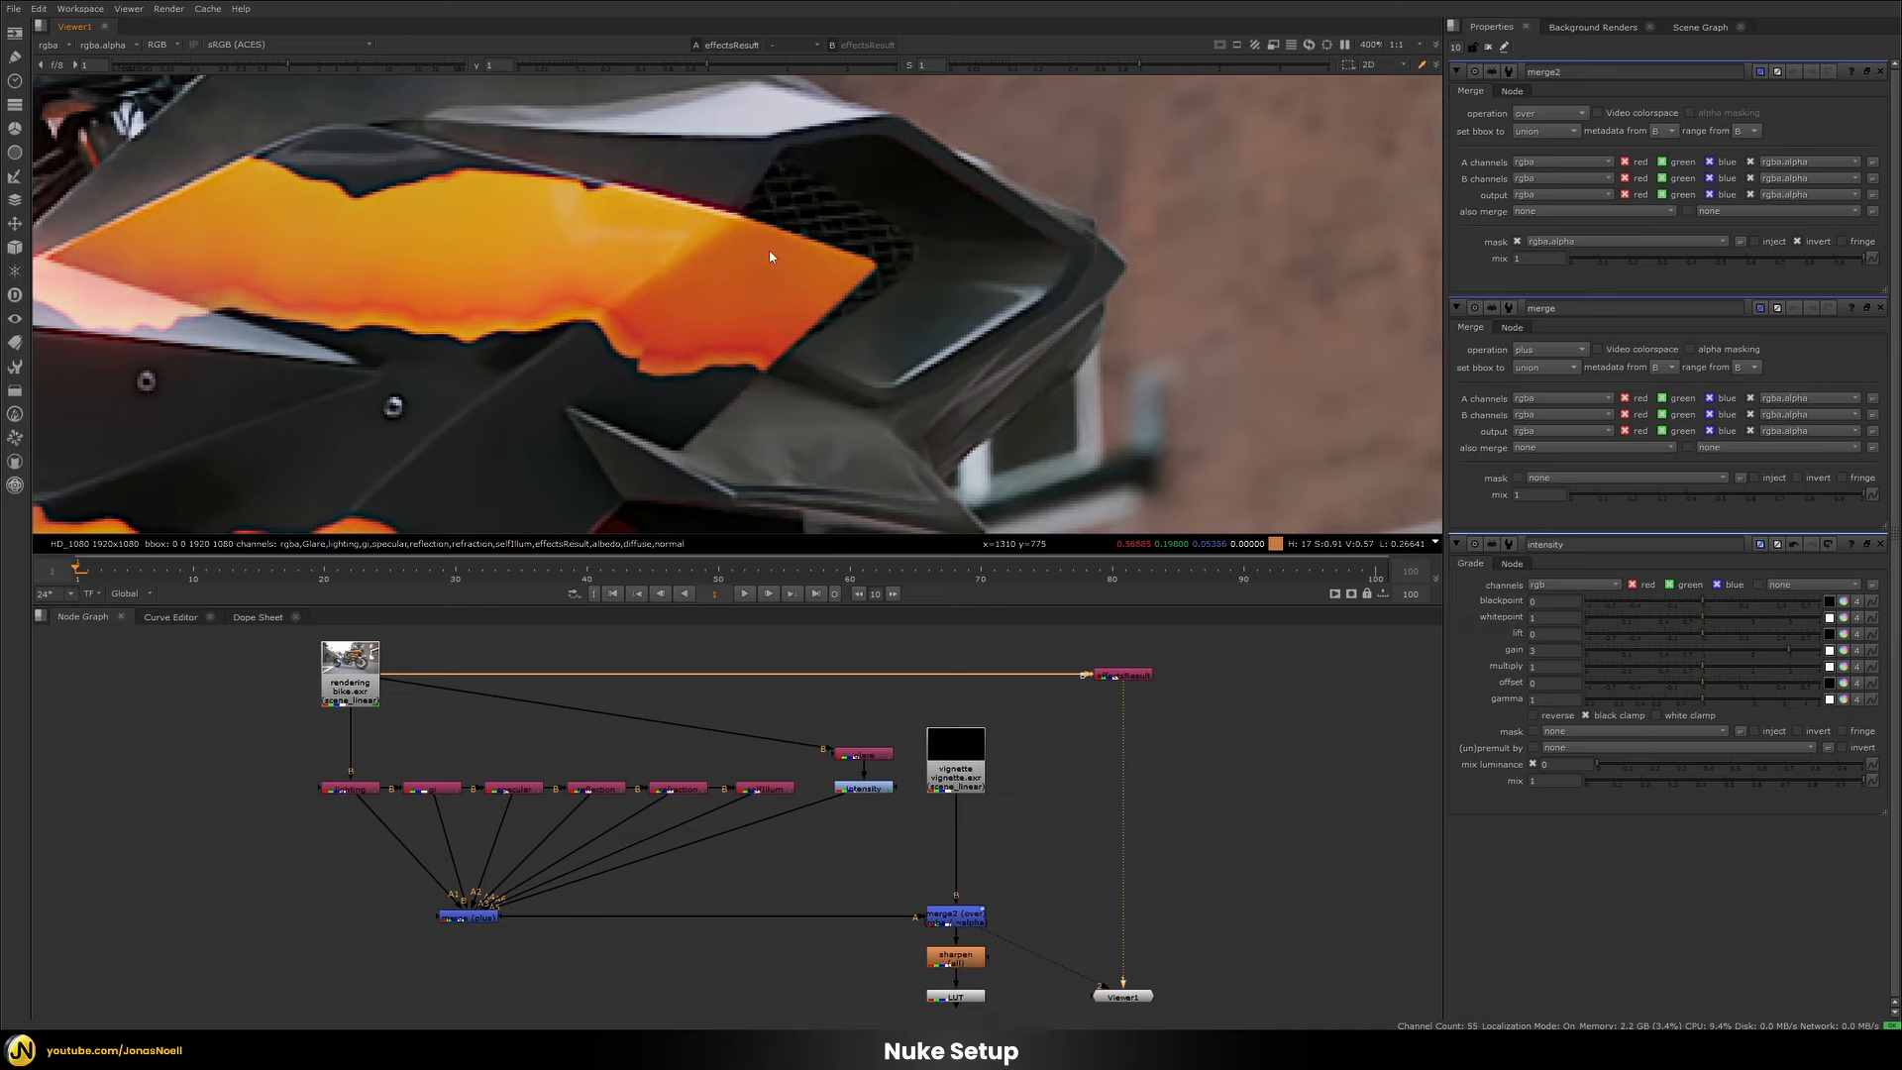
View the sharpen node's output and compare its fairing detail with the effectsResult layer.
click(966, 958)
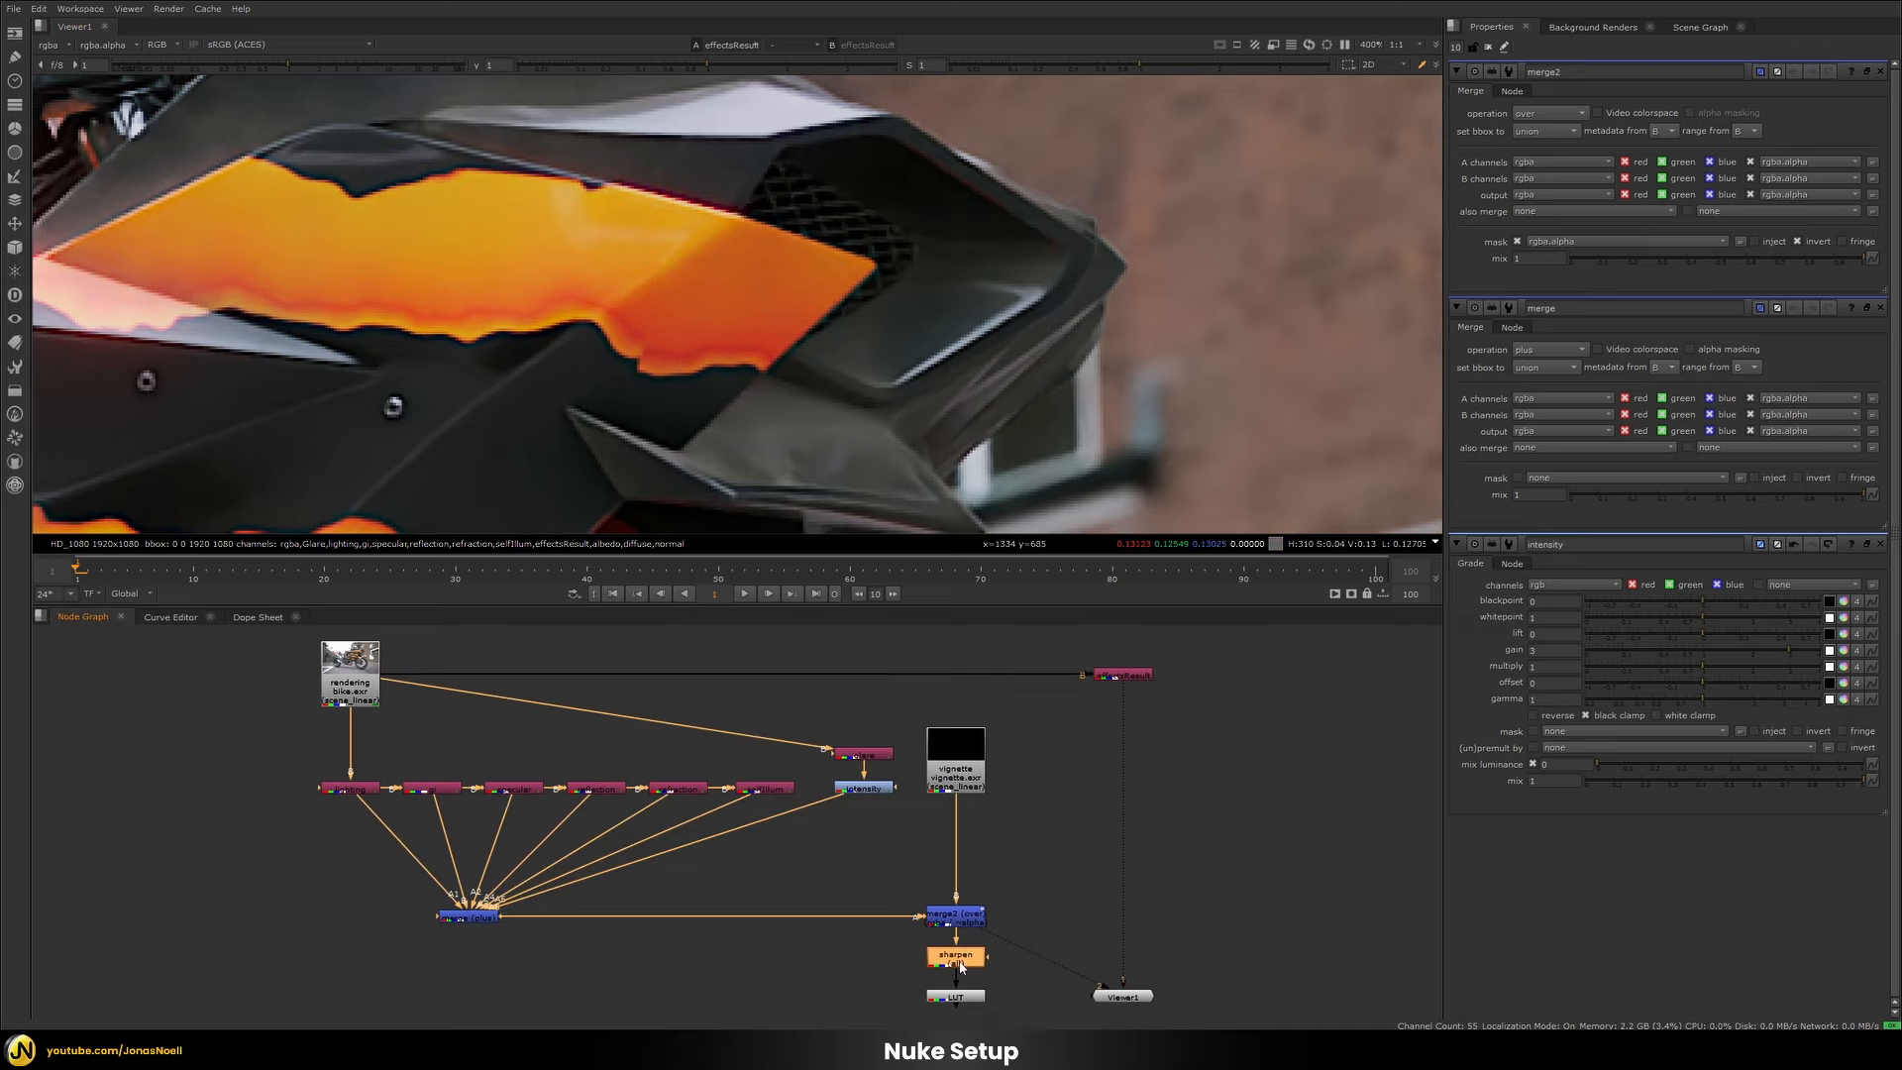
key(2)
key(1)
key(2)
key(1)
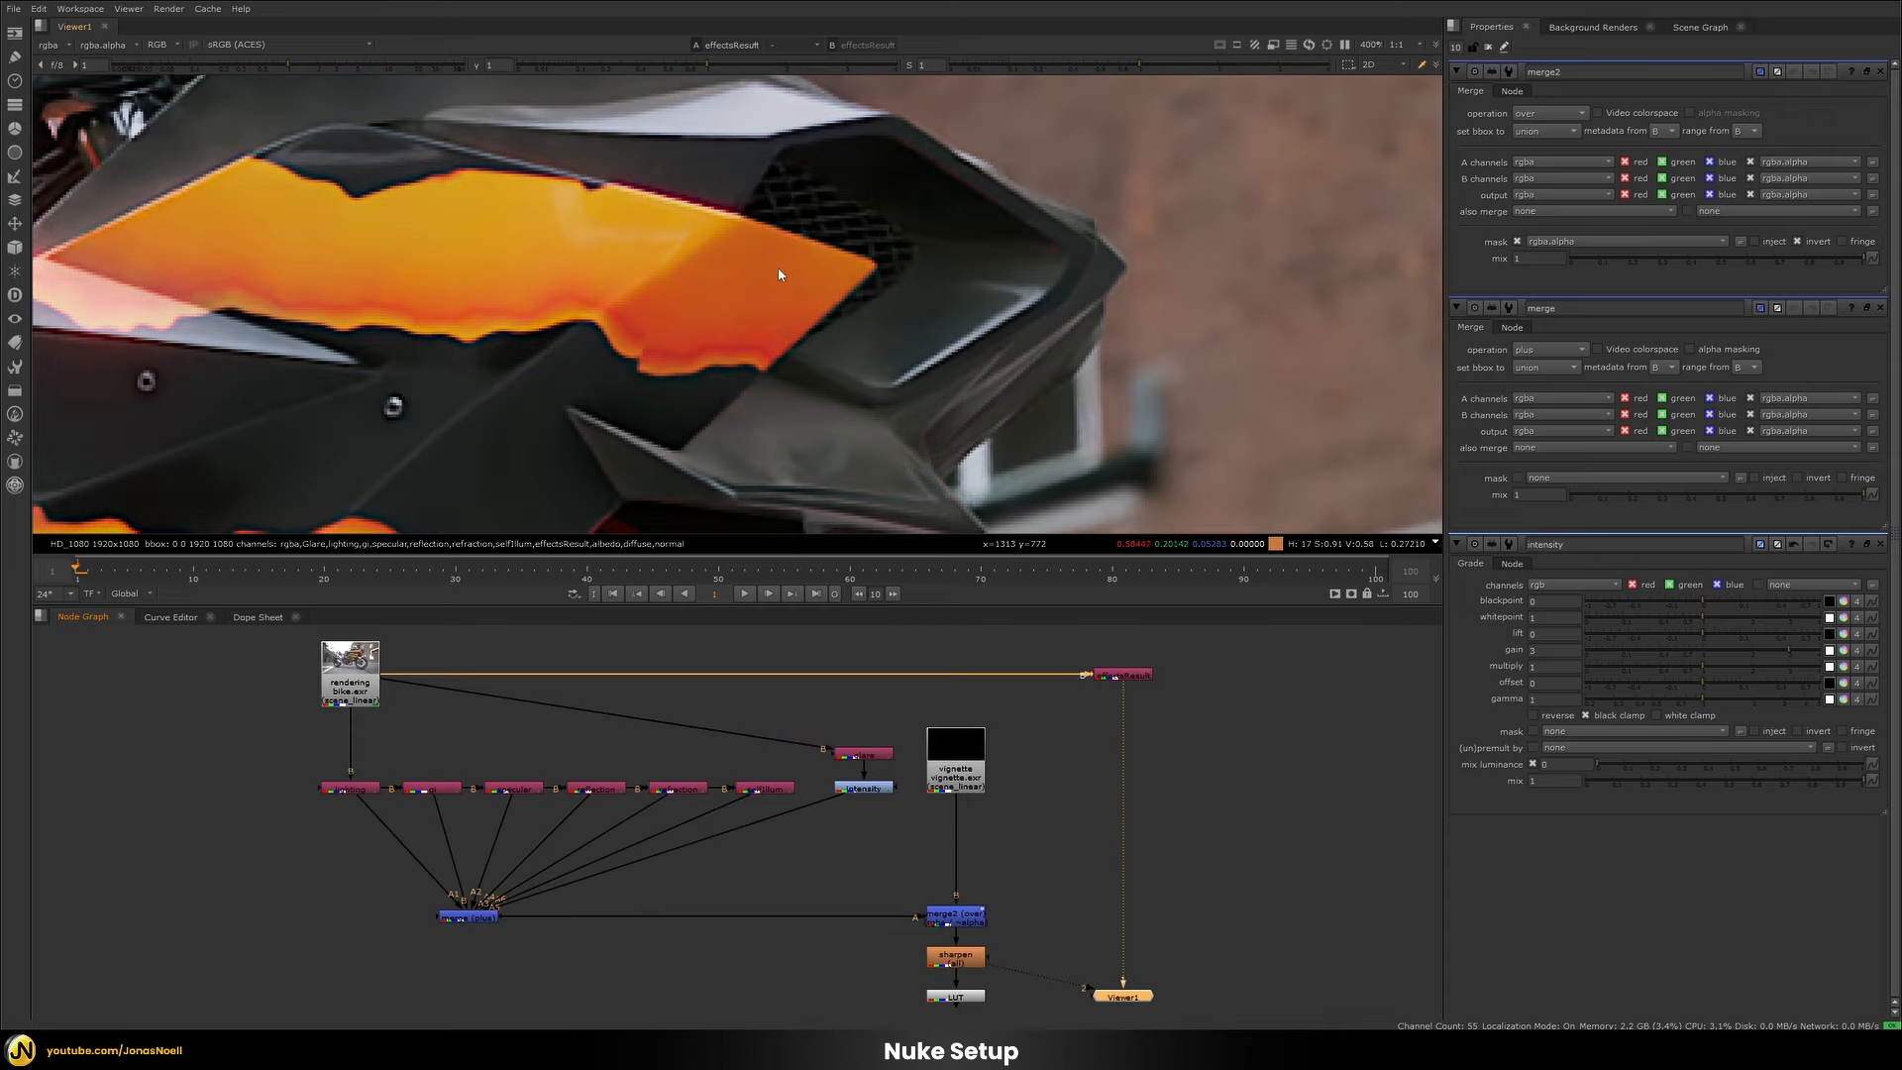
key(2)
key(1)
key(2)
key(1)
key(2)
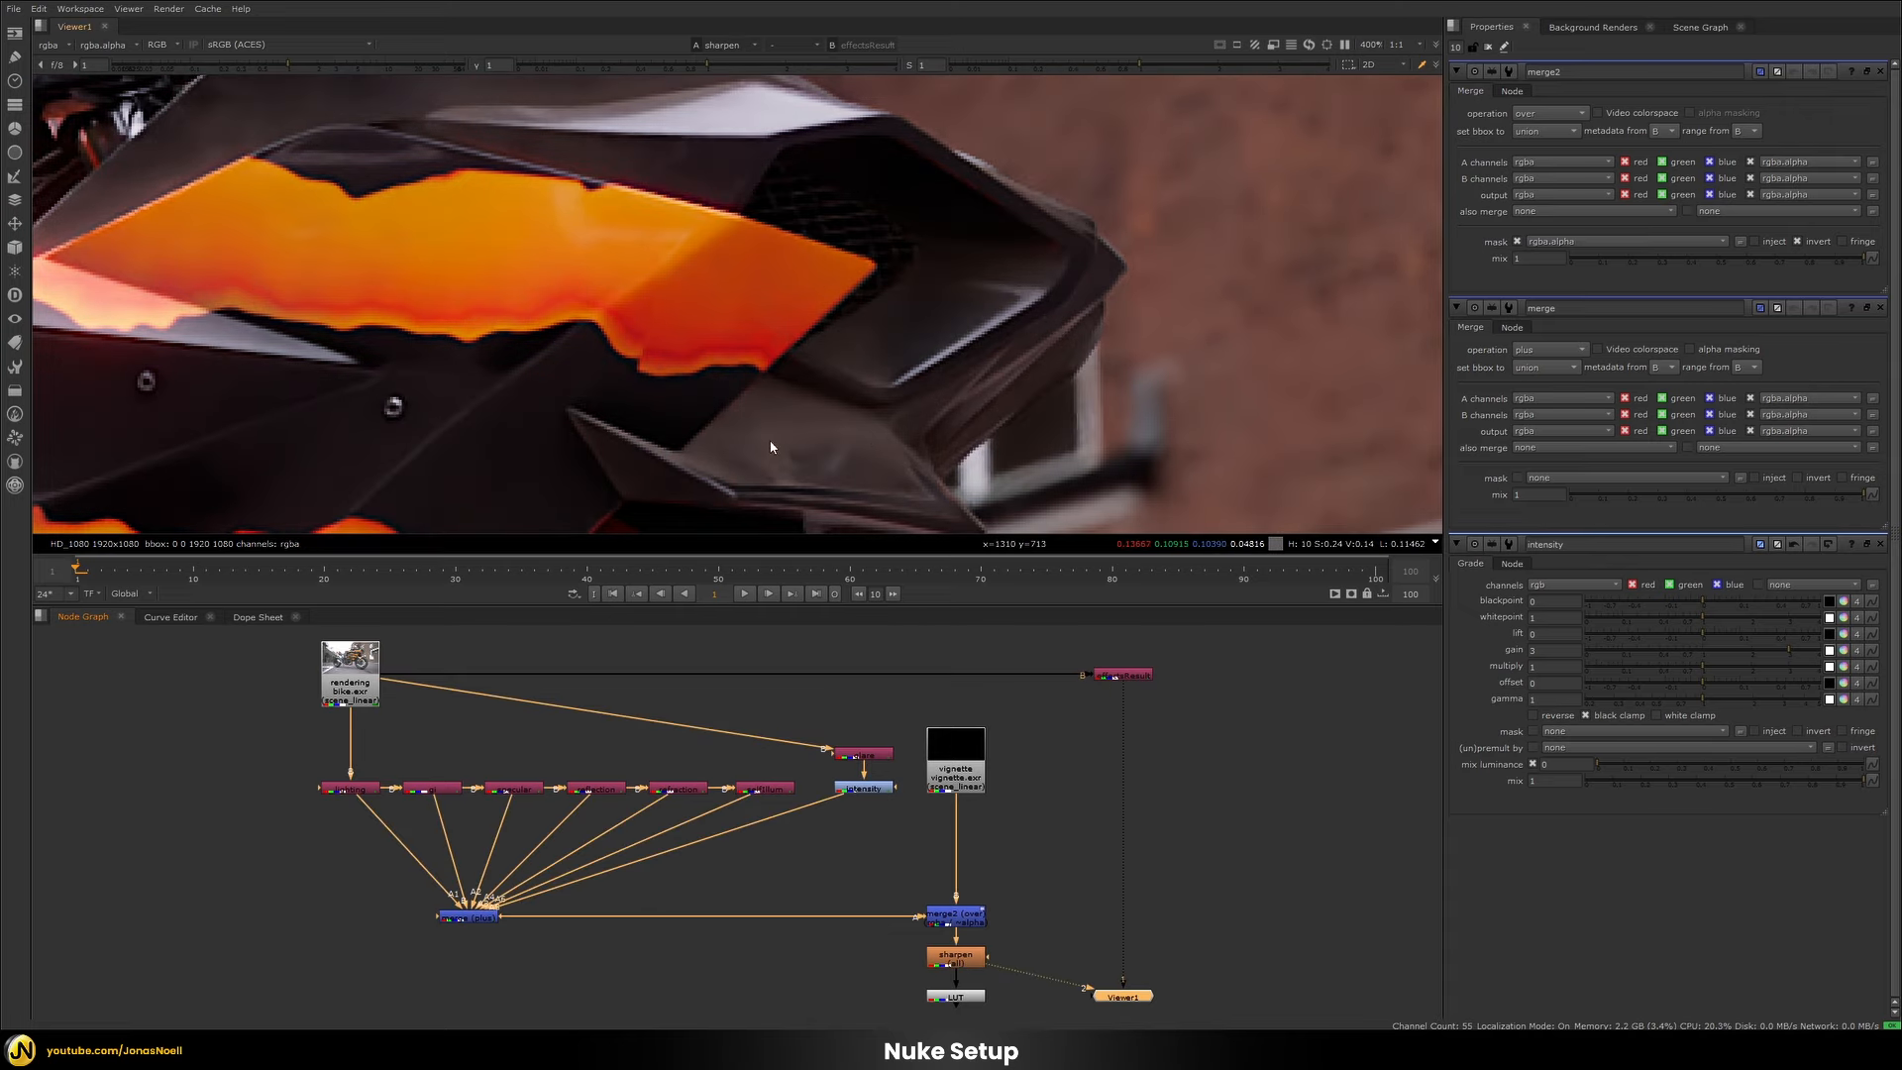
Check the sharpened edges around the orange fairing stripes and lower fins against effectsResult at higher magnification.
scroll(895, 396, up, 3)
key(1)
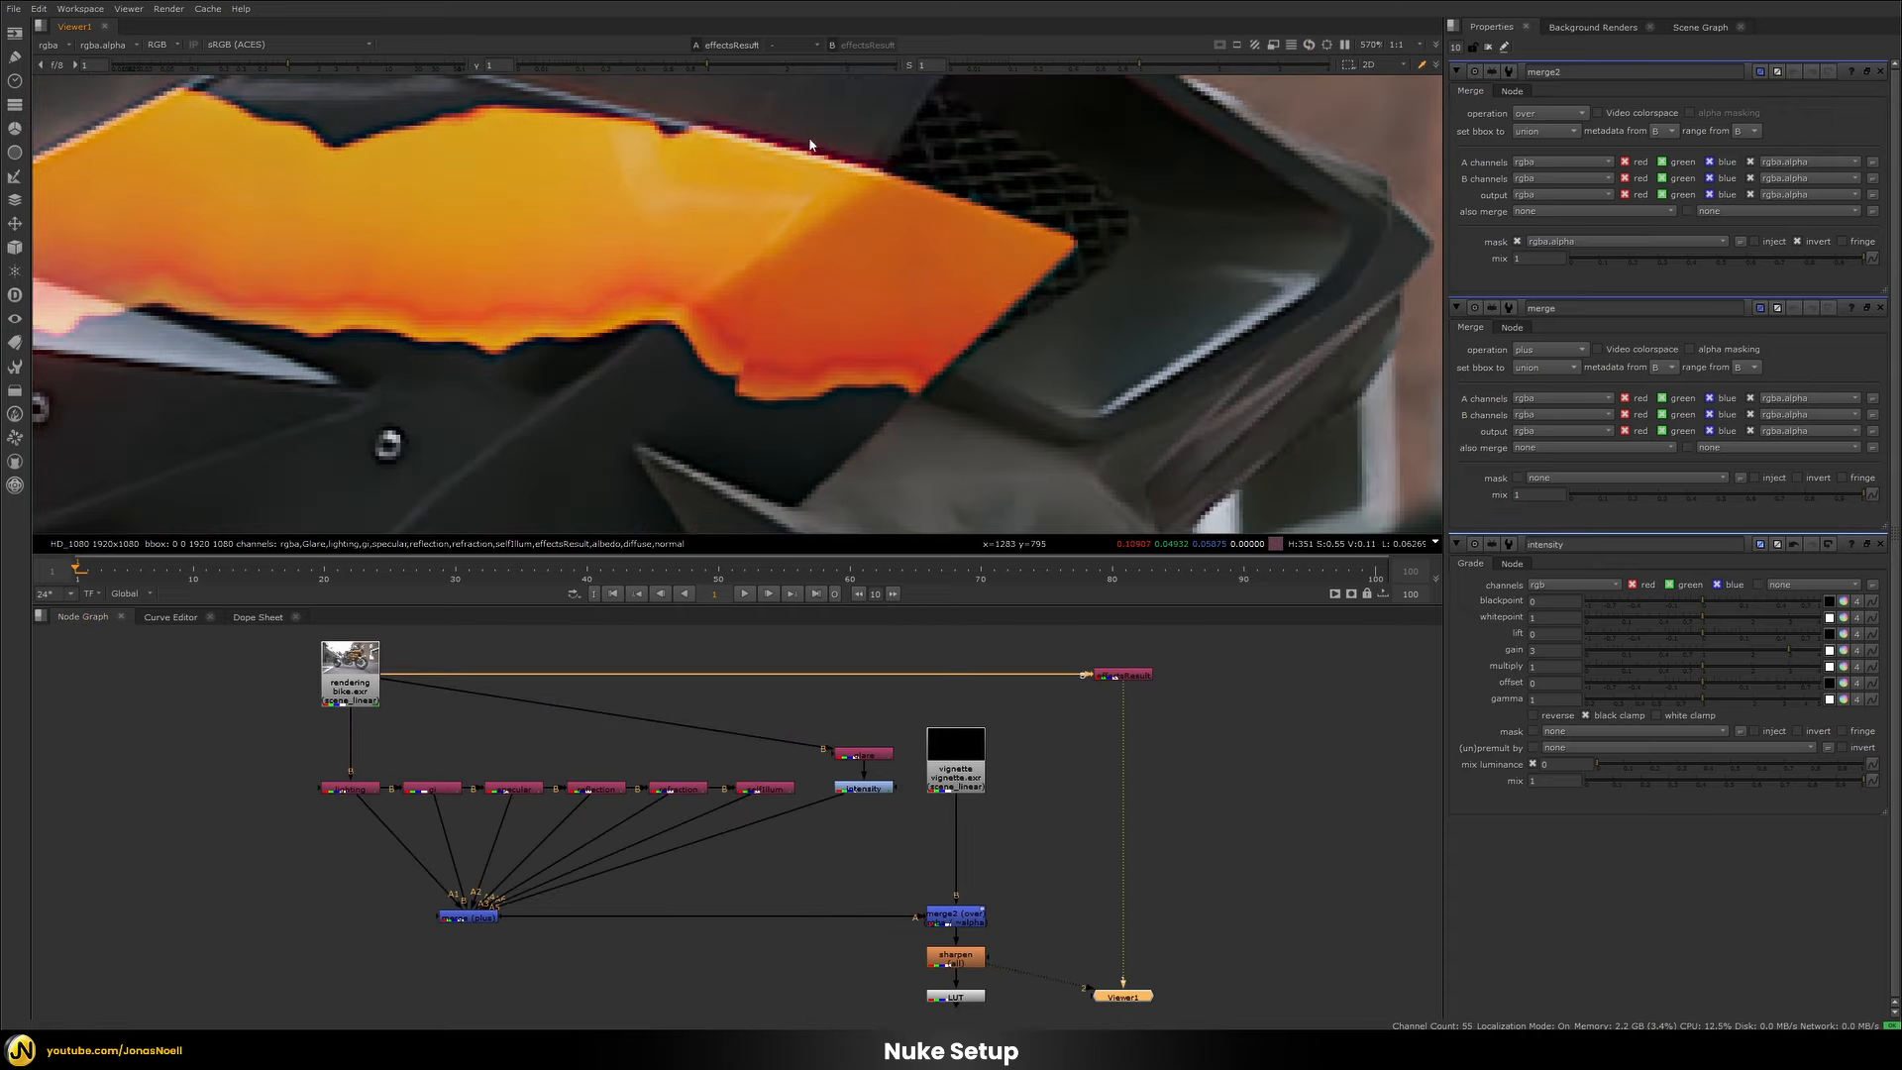
key(2)
key(1)
key(2)
middle_drag(887, 305, 784, 42)
key(1)
key(2)
key(1)
key(2)
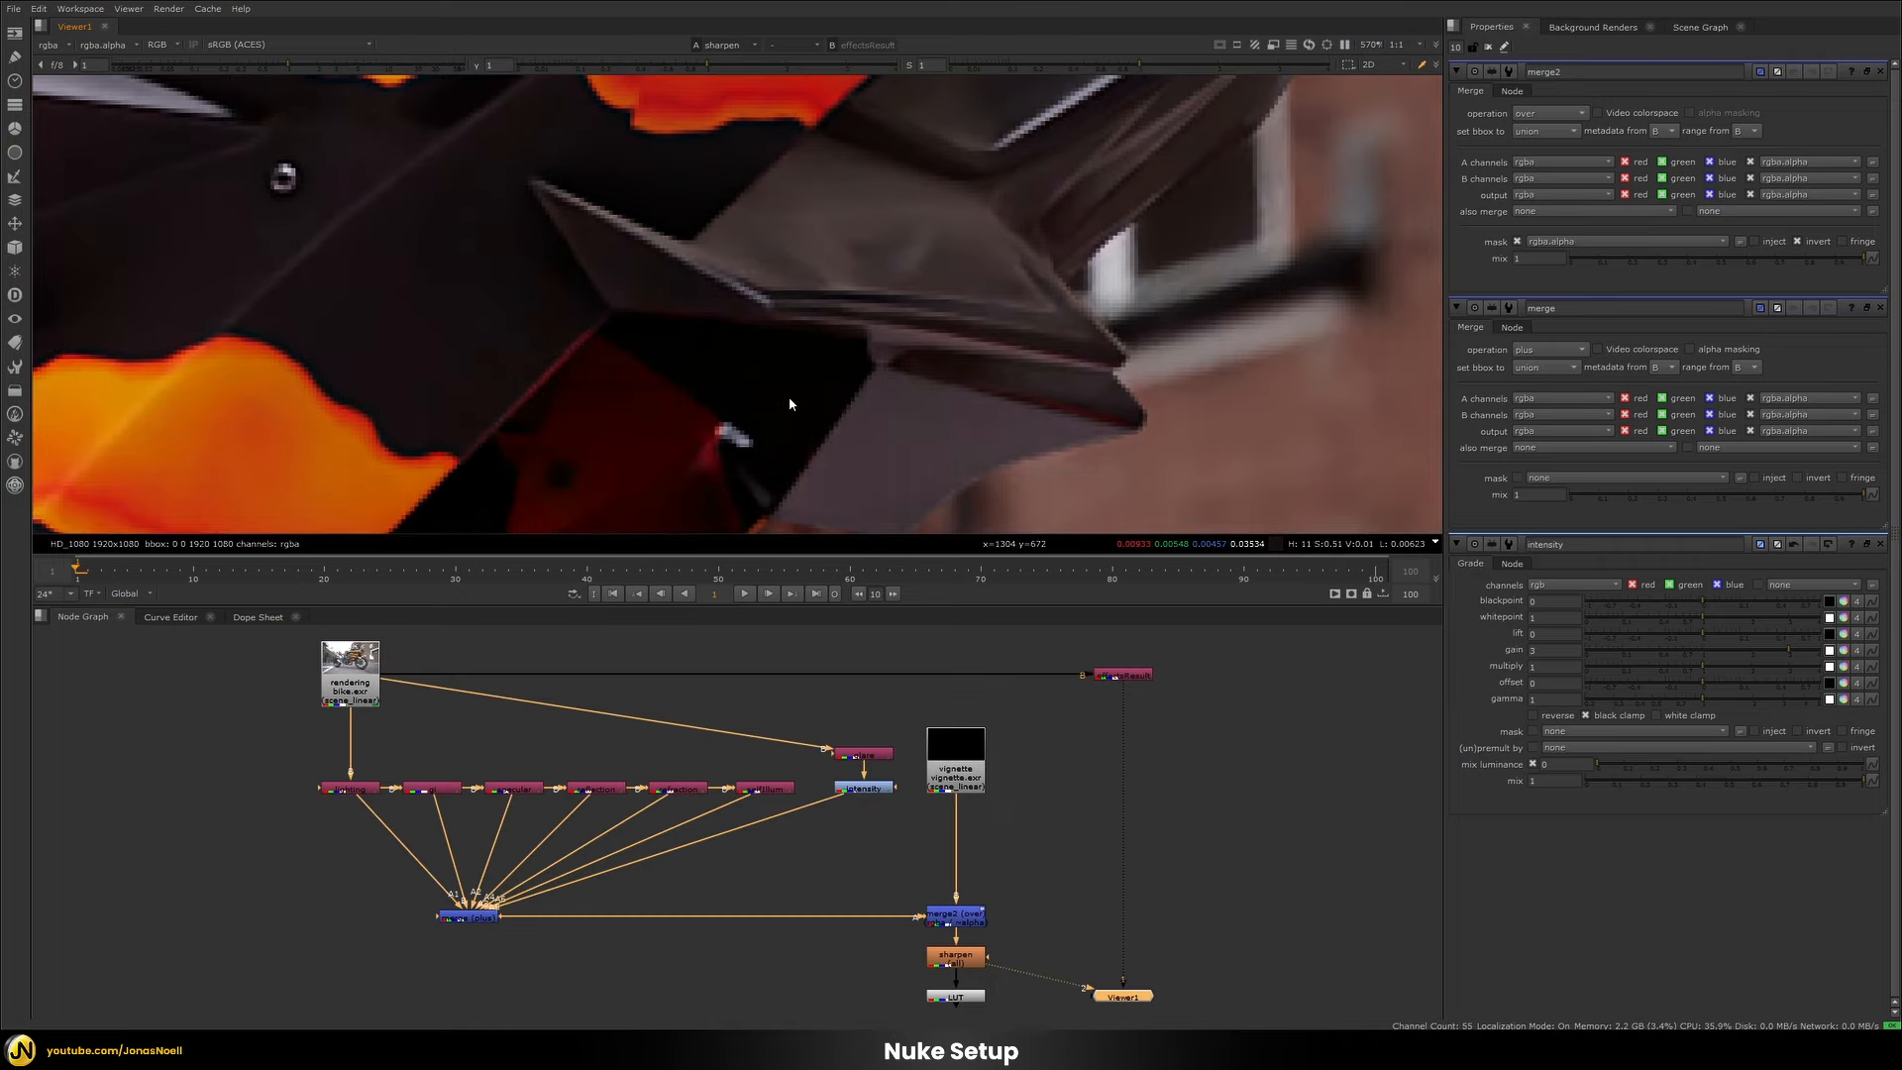
key(1)
key(2)
scroll(806, 270, down, 3)
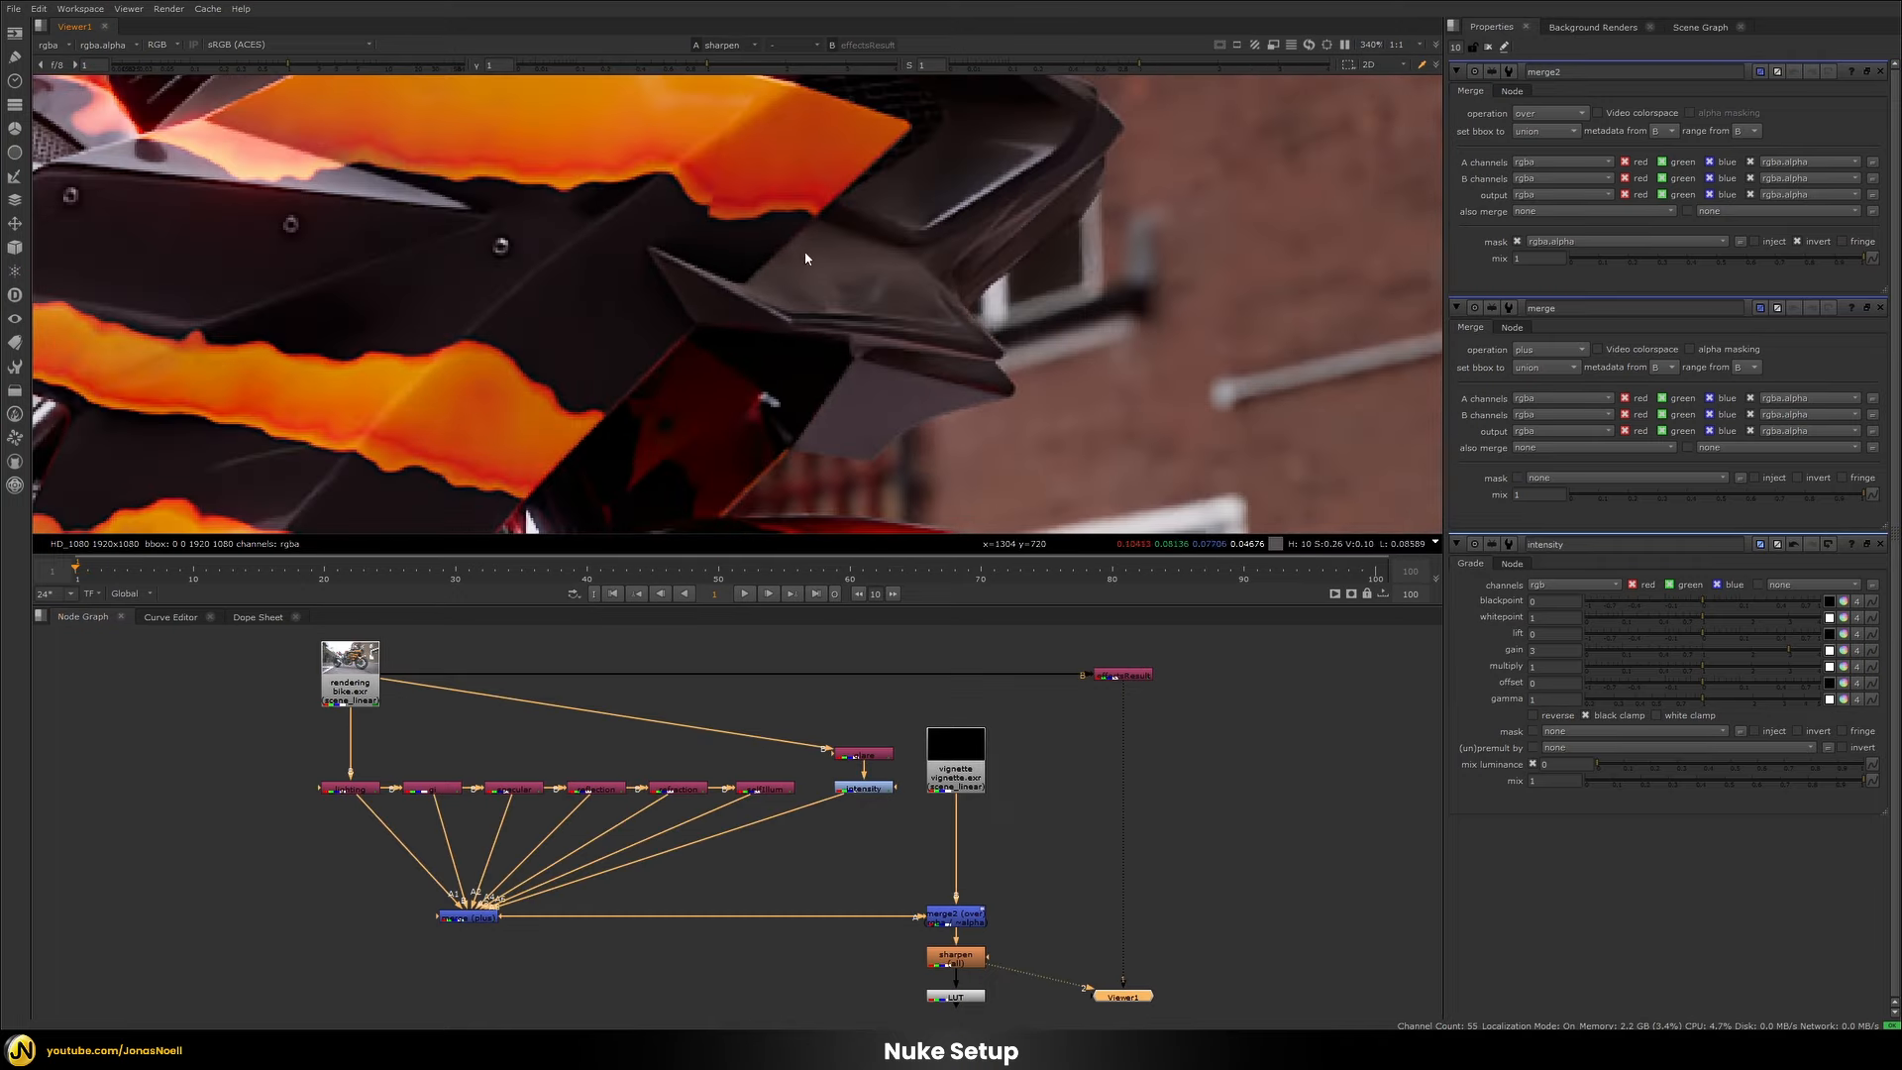
middle_drag(806, 260, 861, 393)
scroll(861, 393, down, 1)
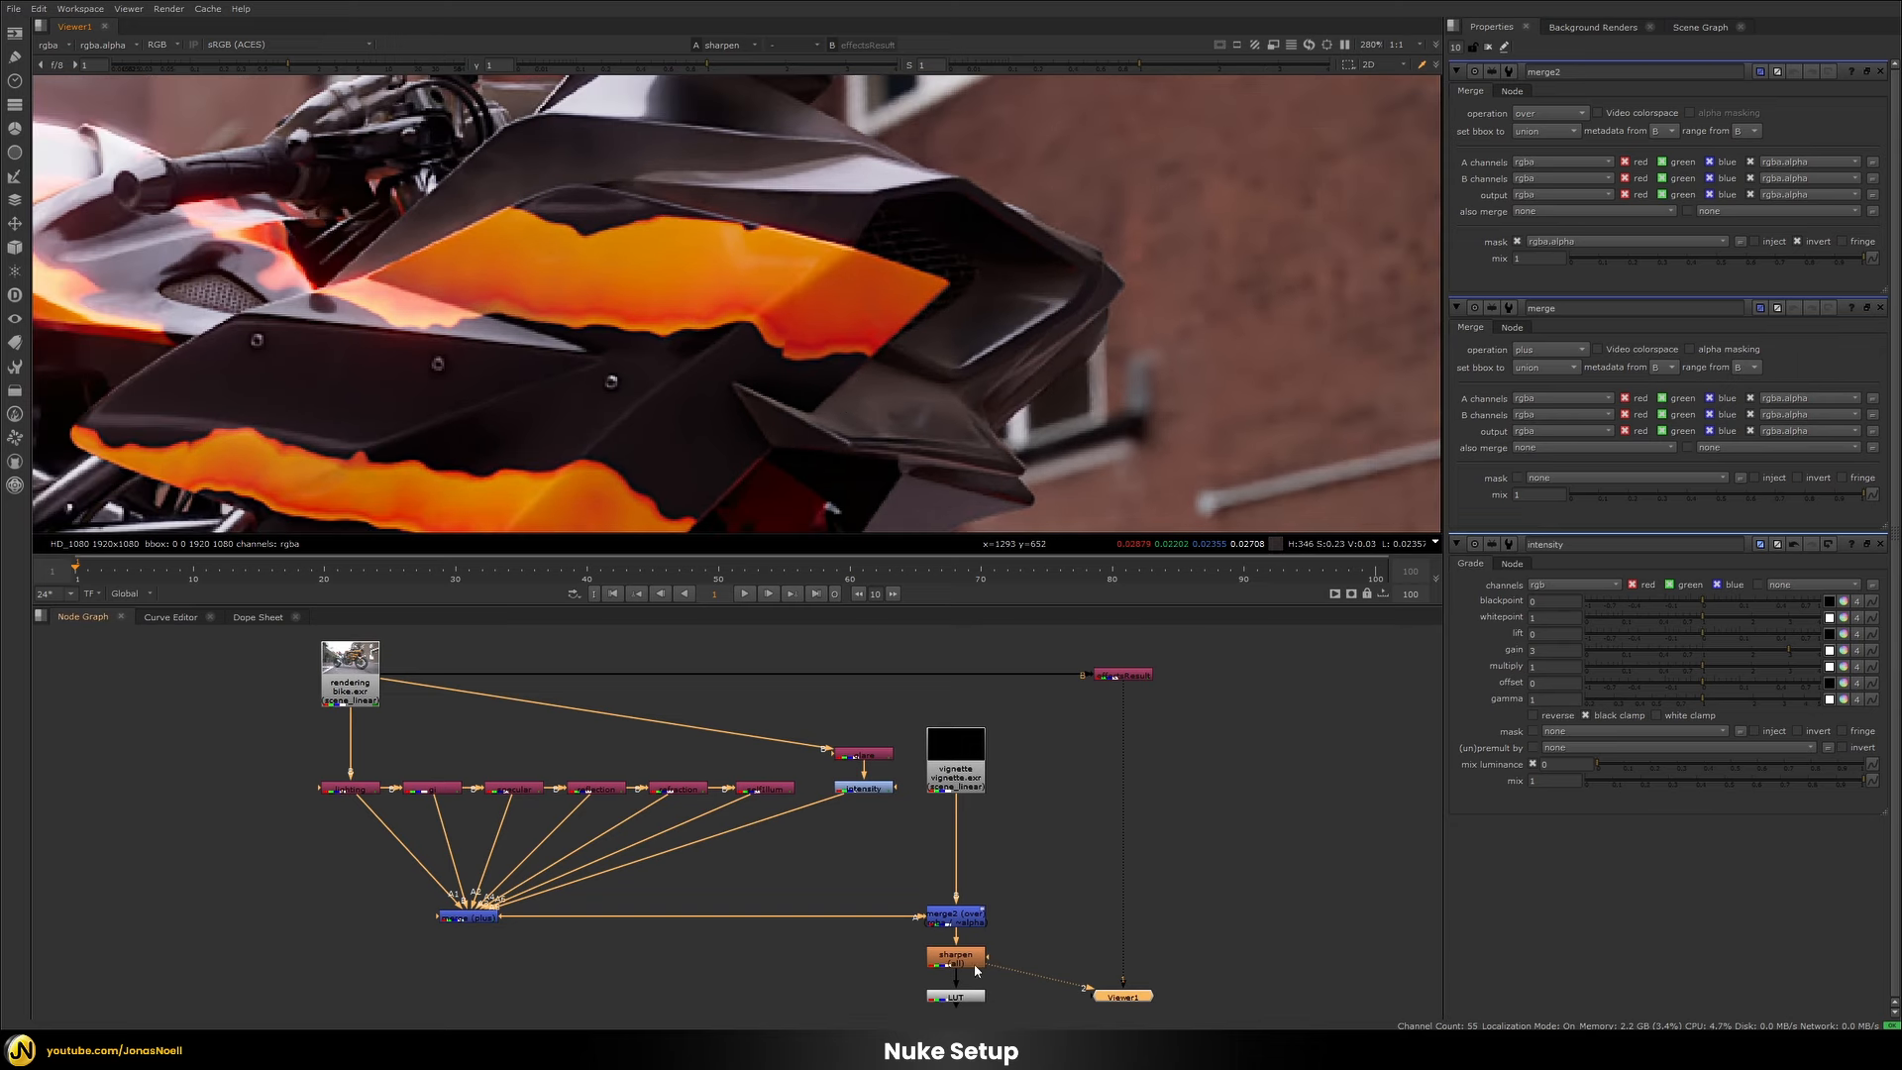
click(1068, 860)
key(f)
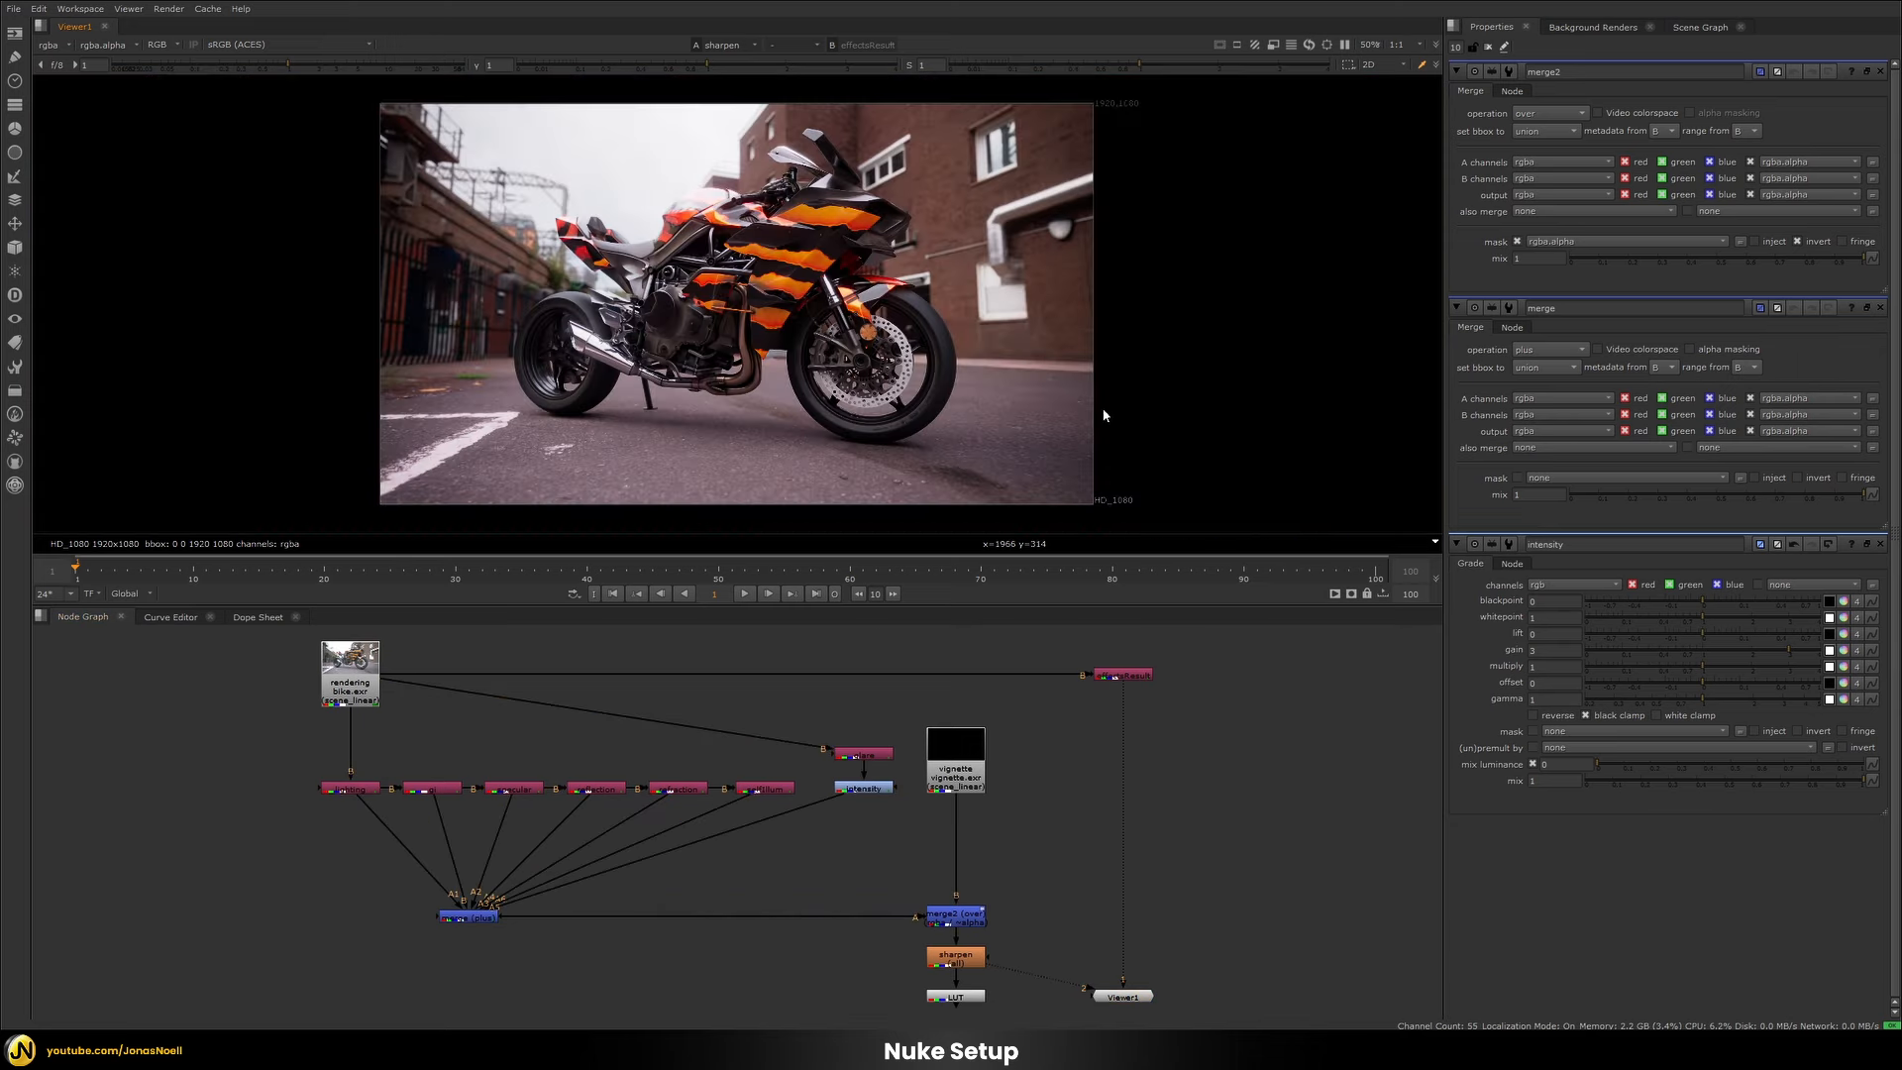
Add an unconnected Vectorfield (Apply 3D LUT) node and place it beside the LUT node.
click(974, 1000)
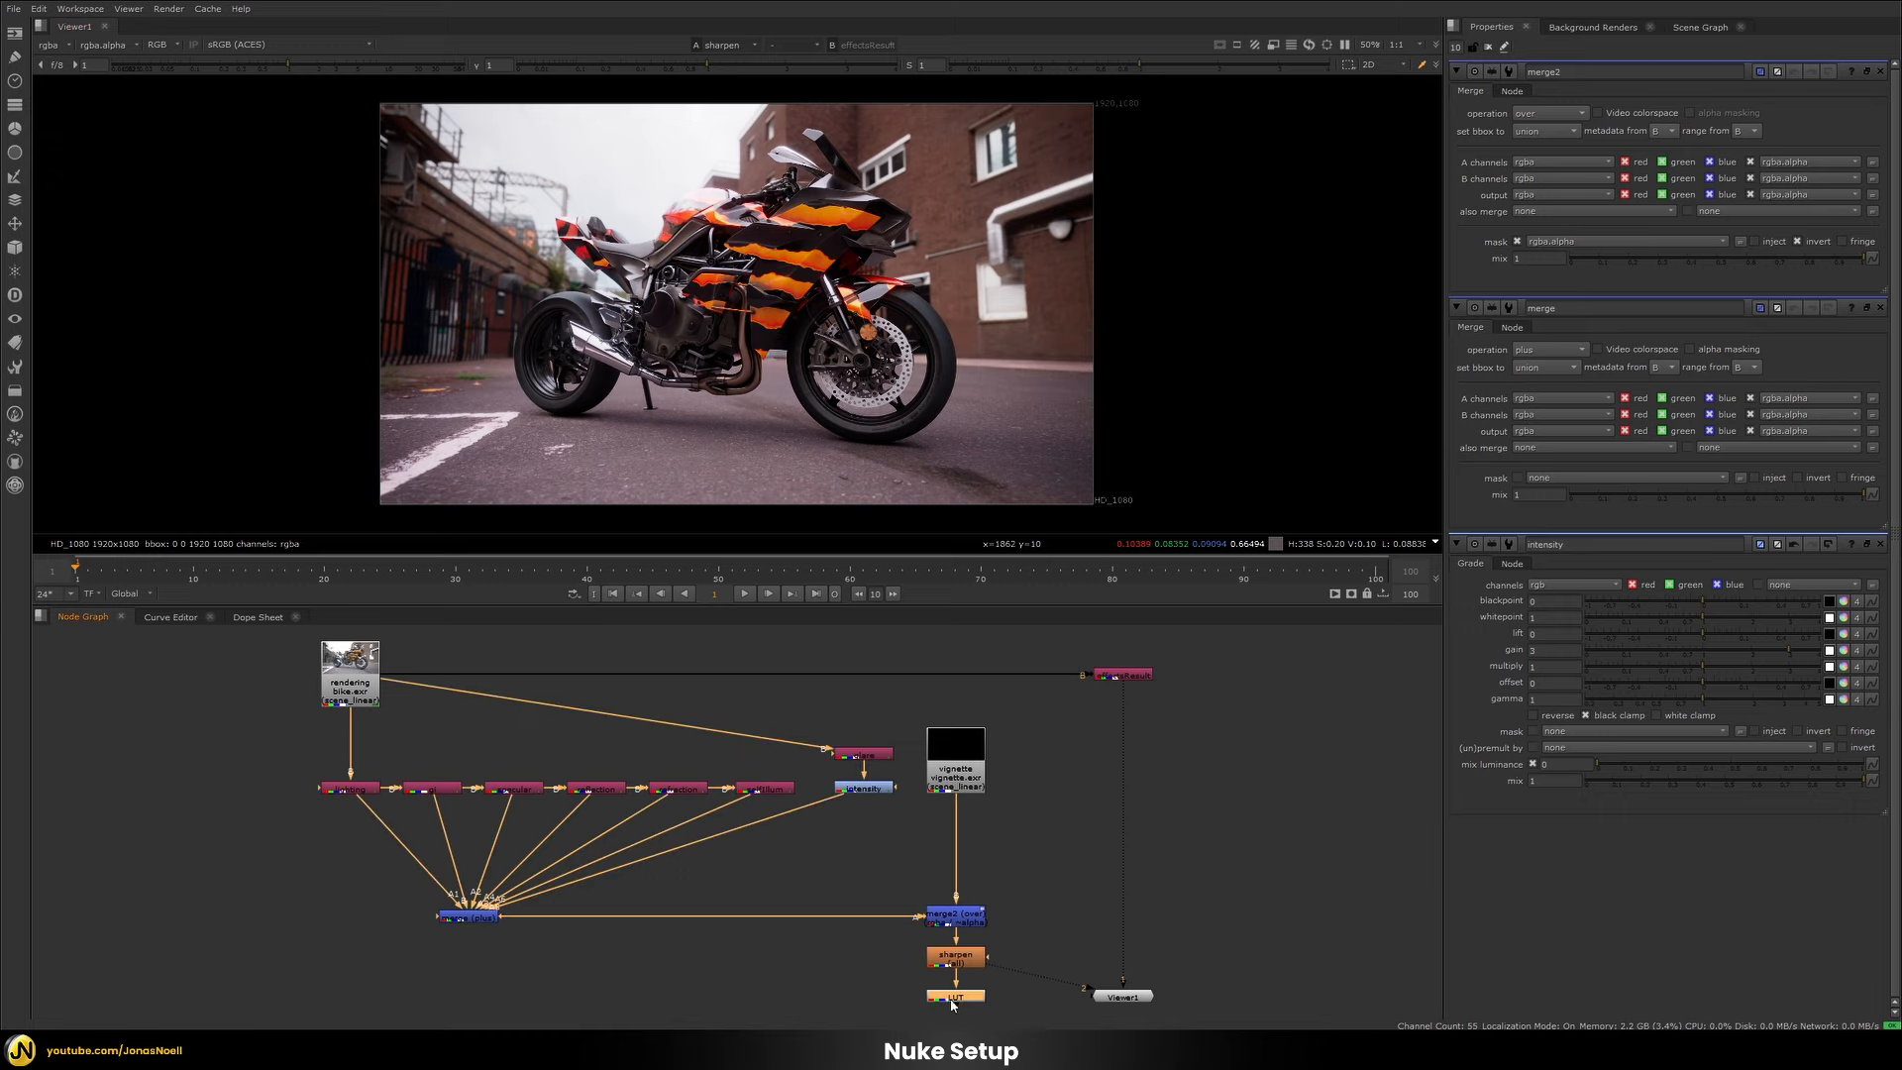
click(792, 971)
key(Tab)
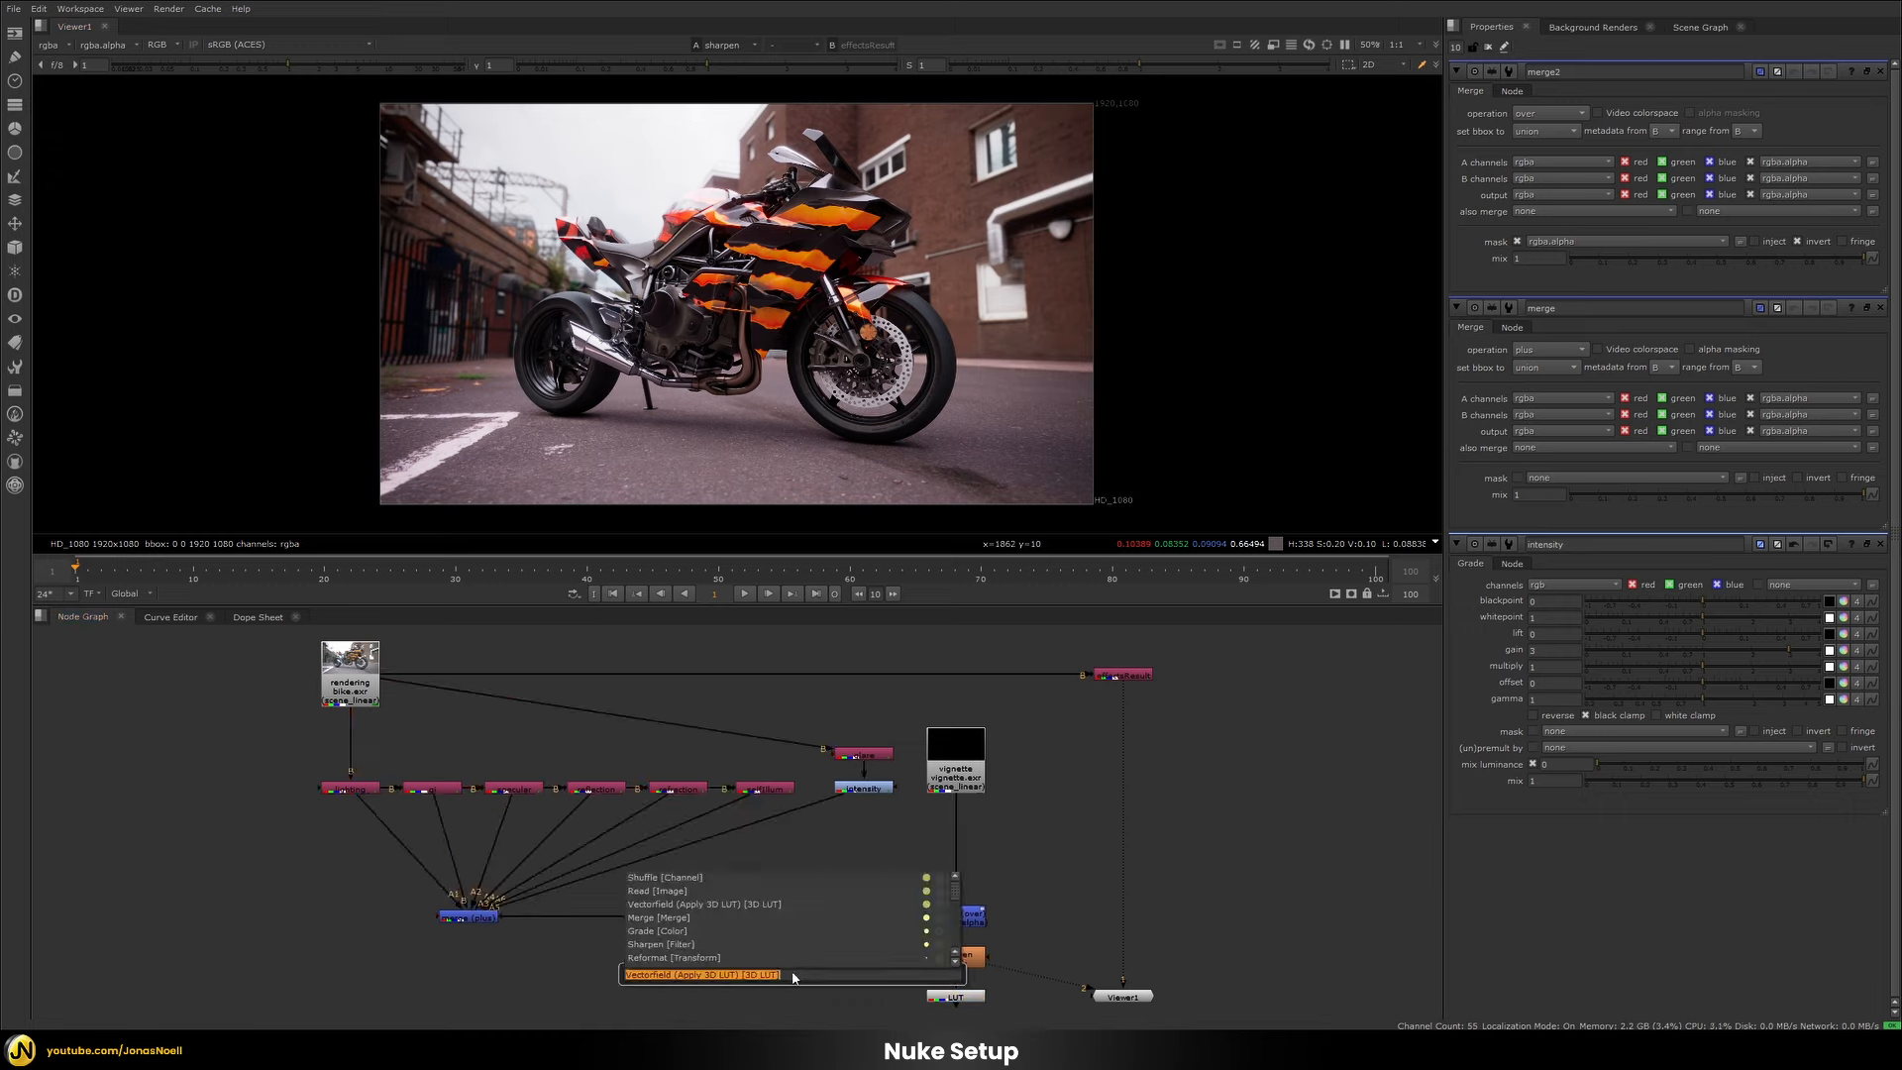
text(vect)
key(Down)
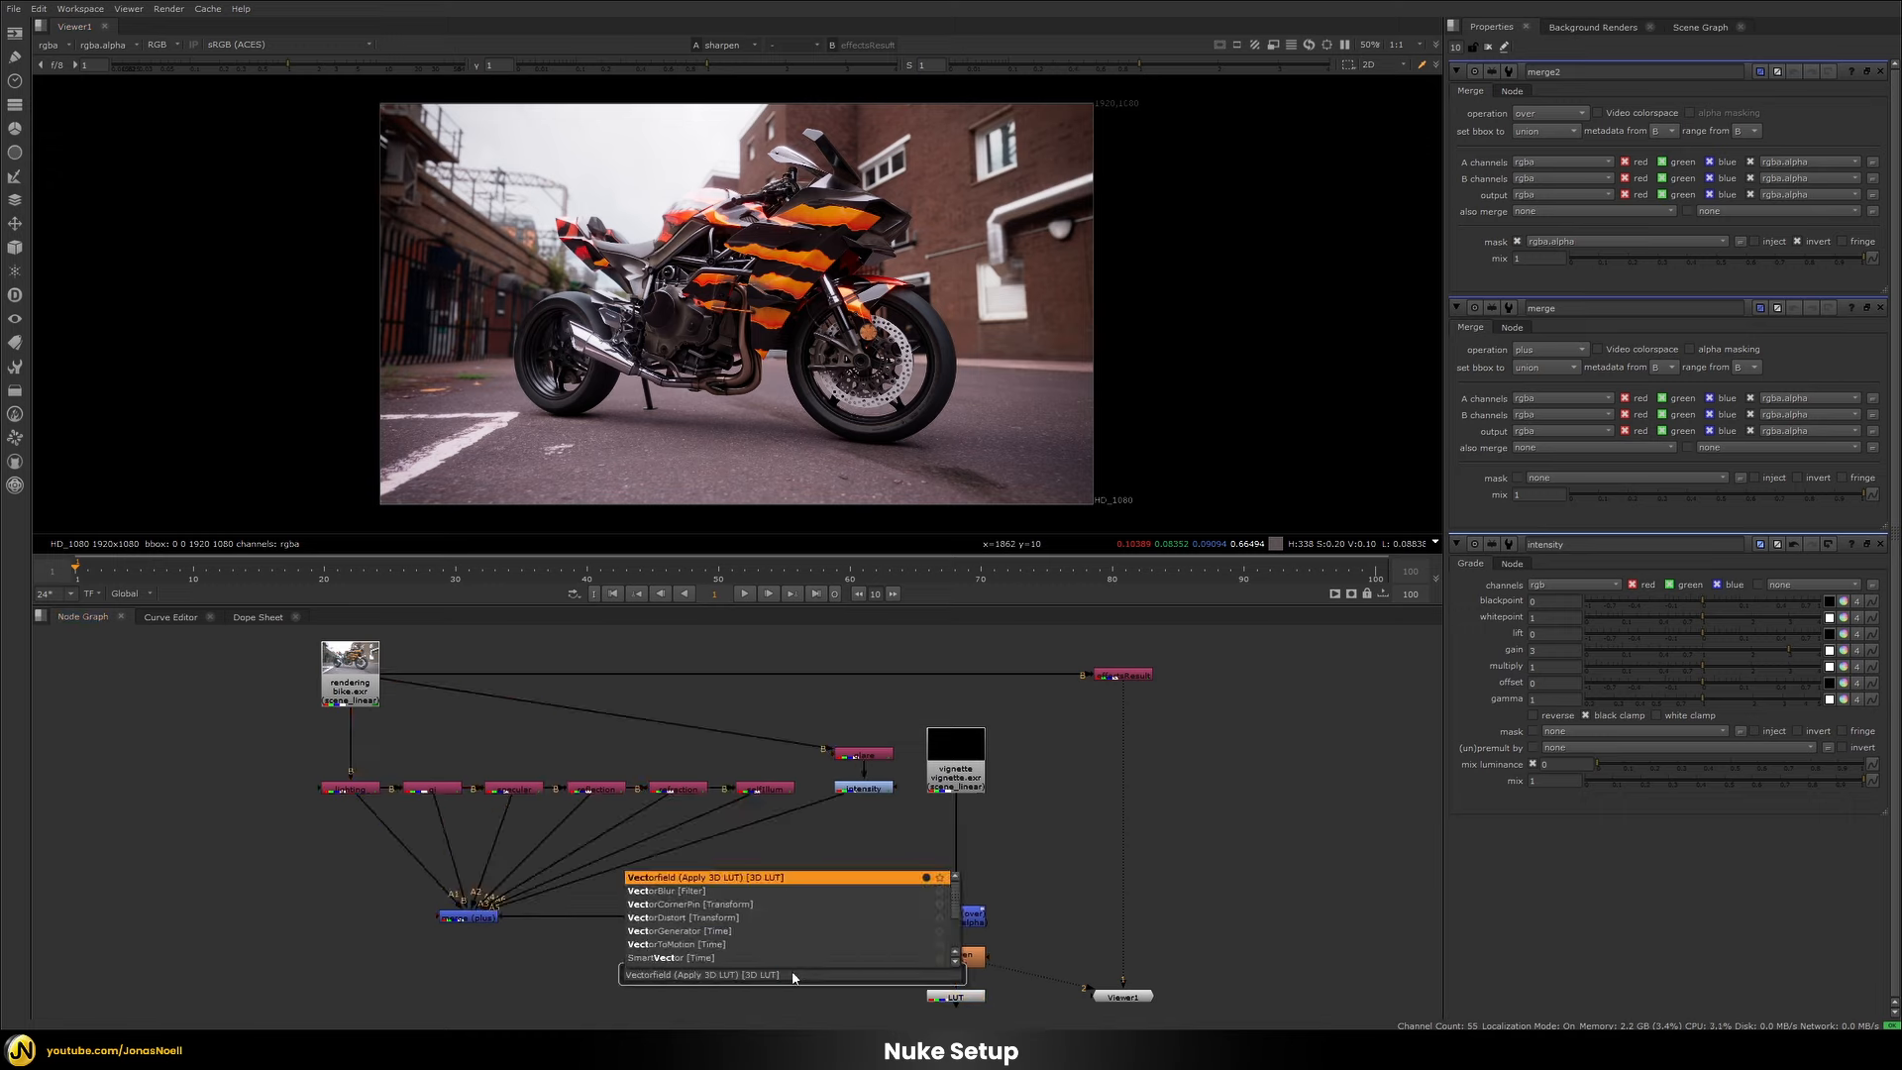
key(Return)
drag(793, 978, 891, 1000)
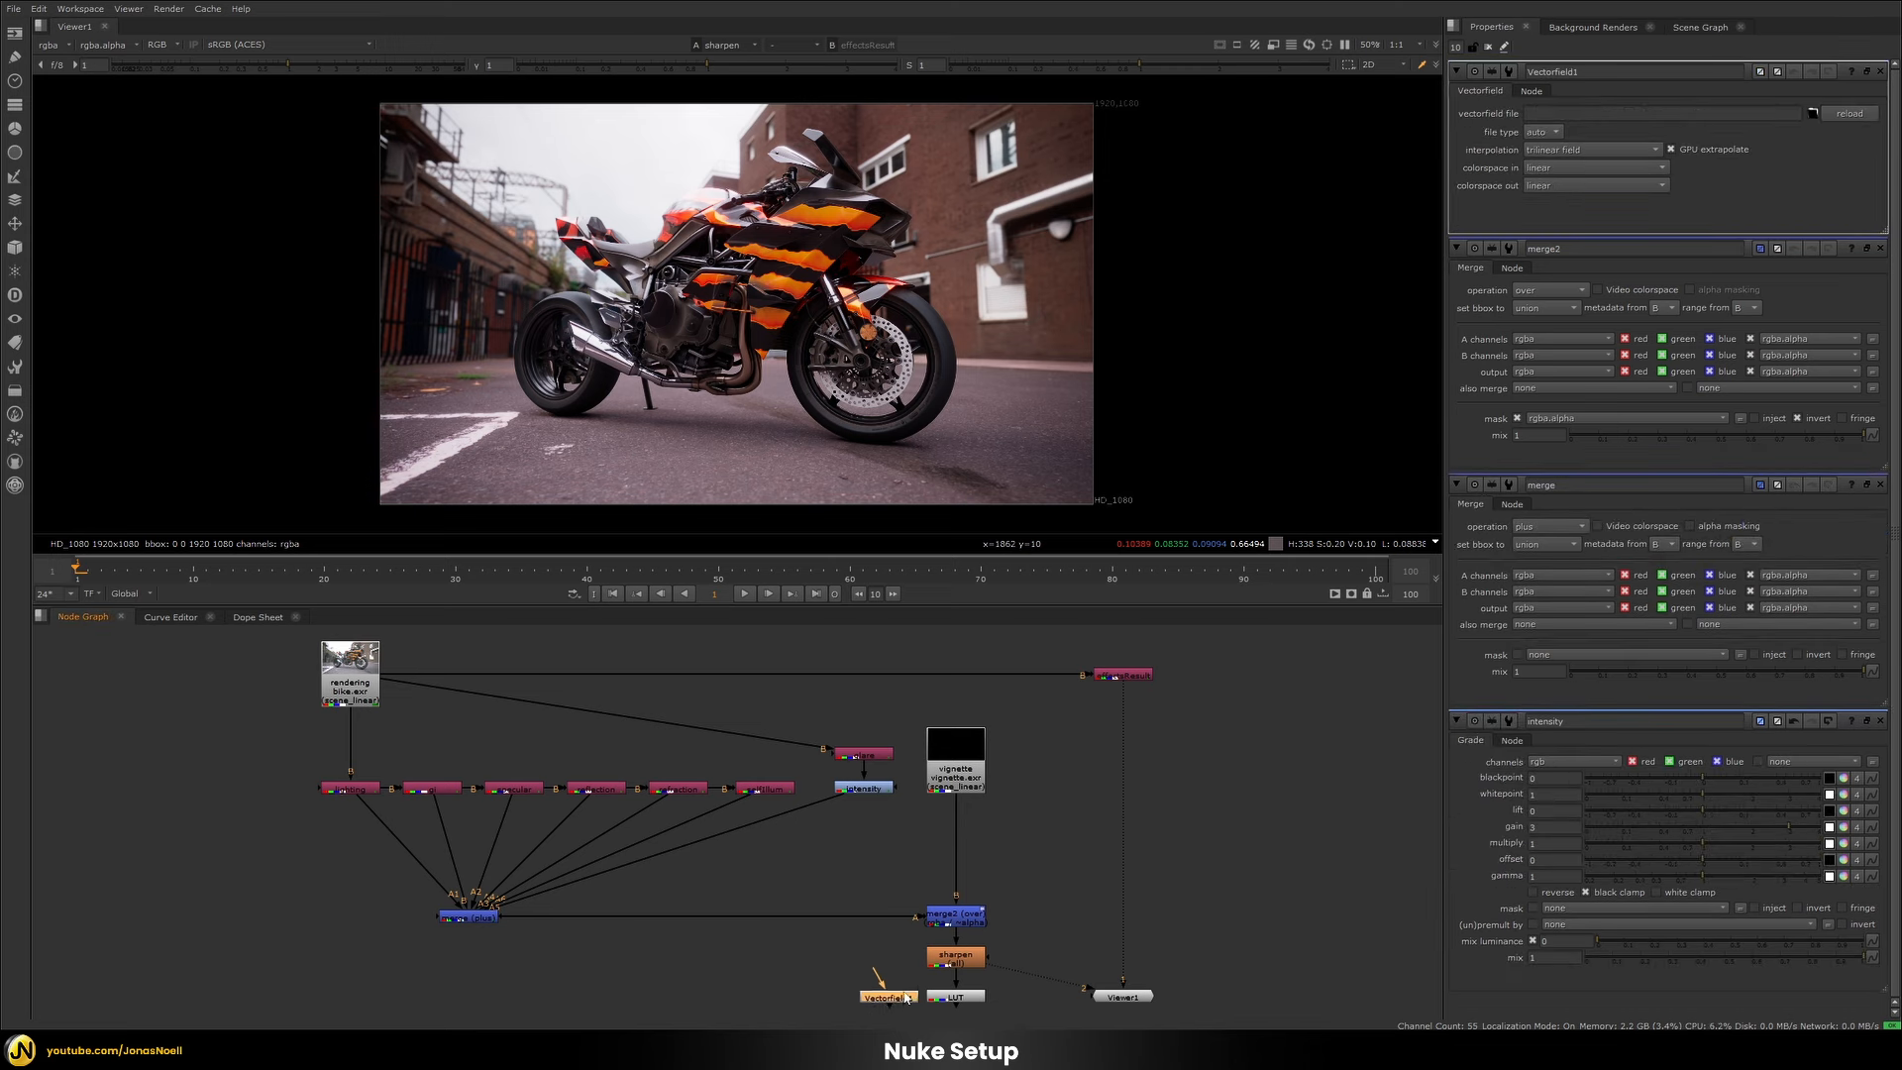
Compare the LUT node's output with the effectsResult layer and open the LUT node's properties.
click(956, 999)
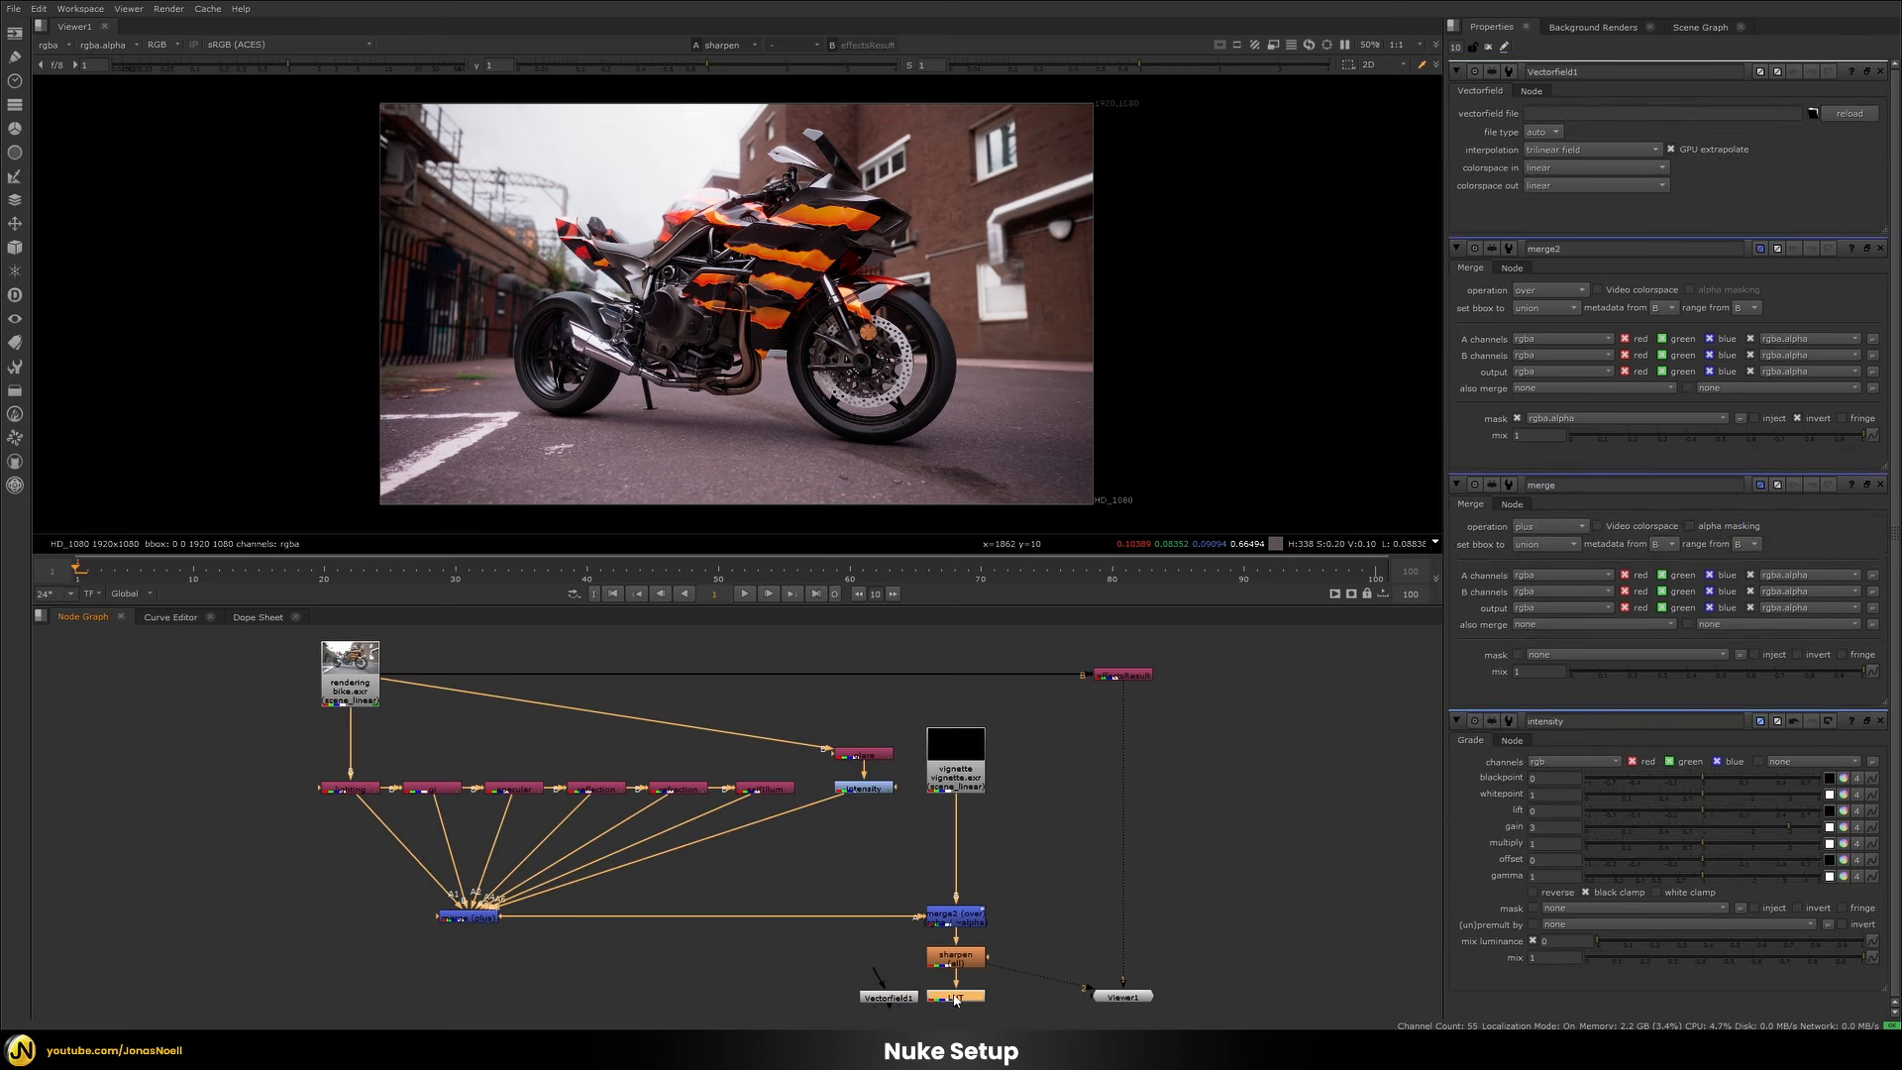
key(1)
key(1)
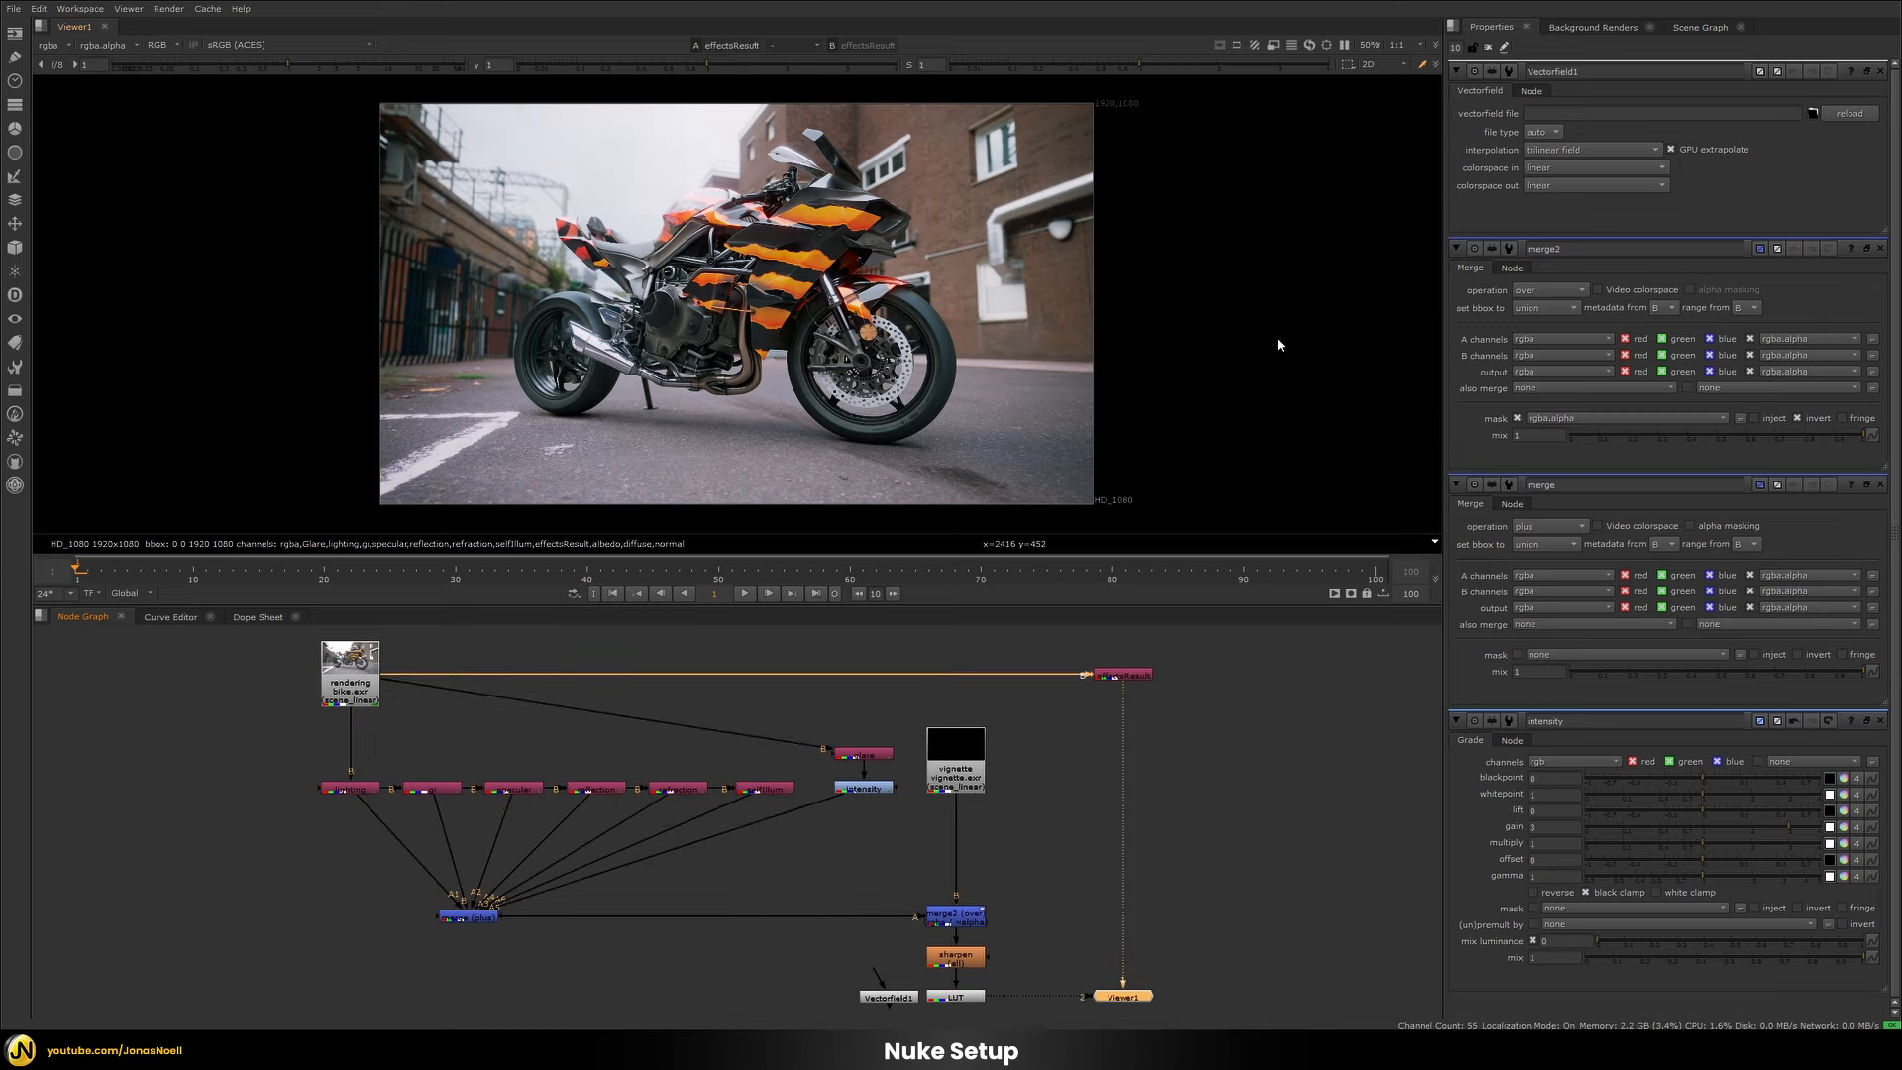
key(2)
key(1)
key(2)
key(1)
key(2)
key(1)
key(2)
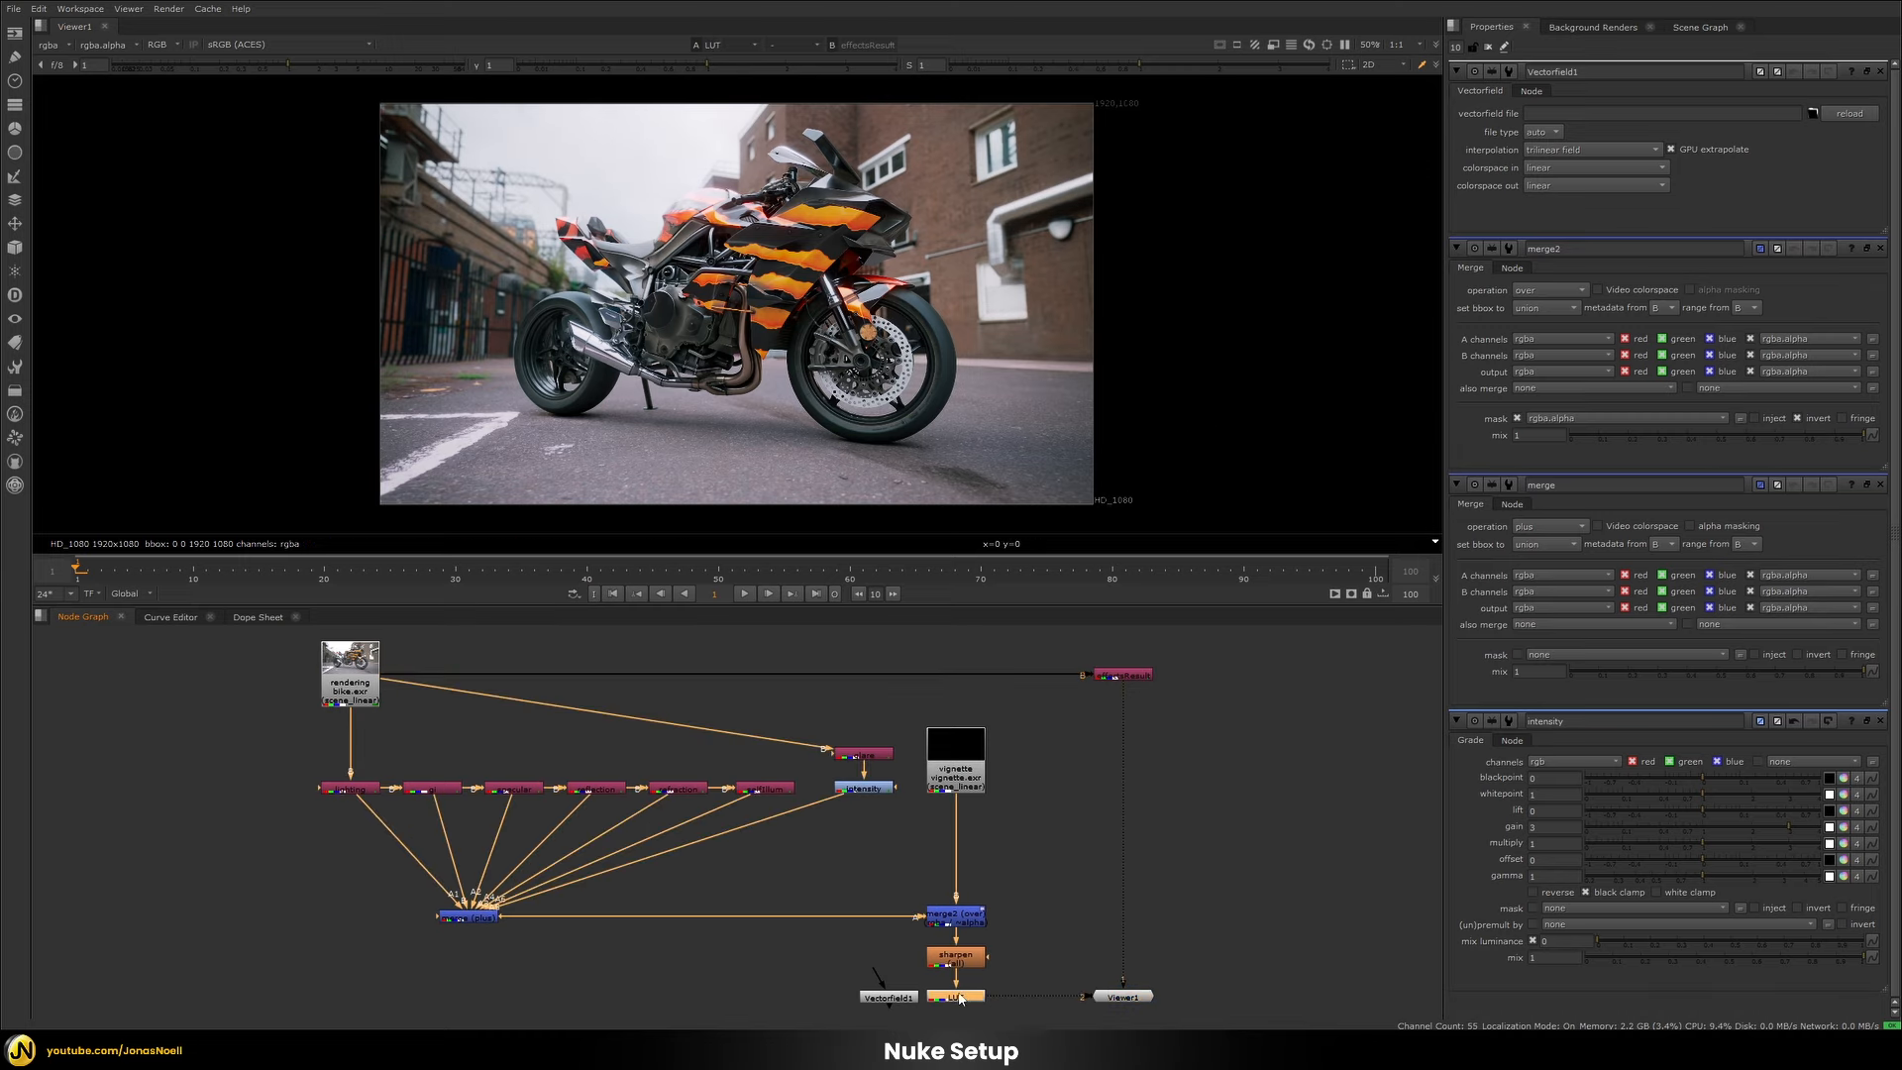
double_click(955, 996)
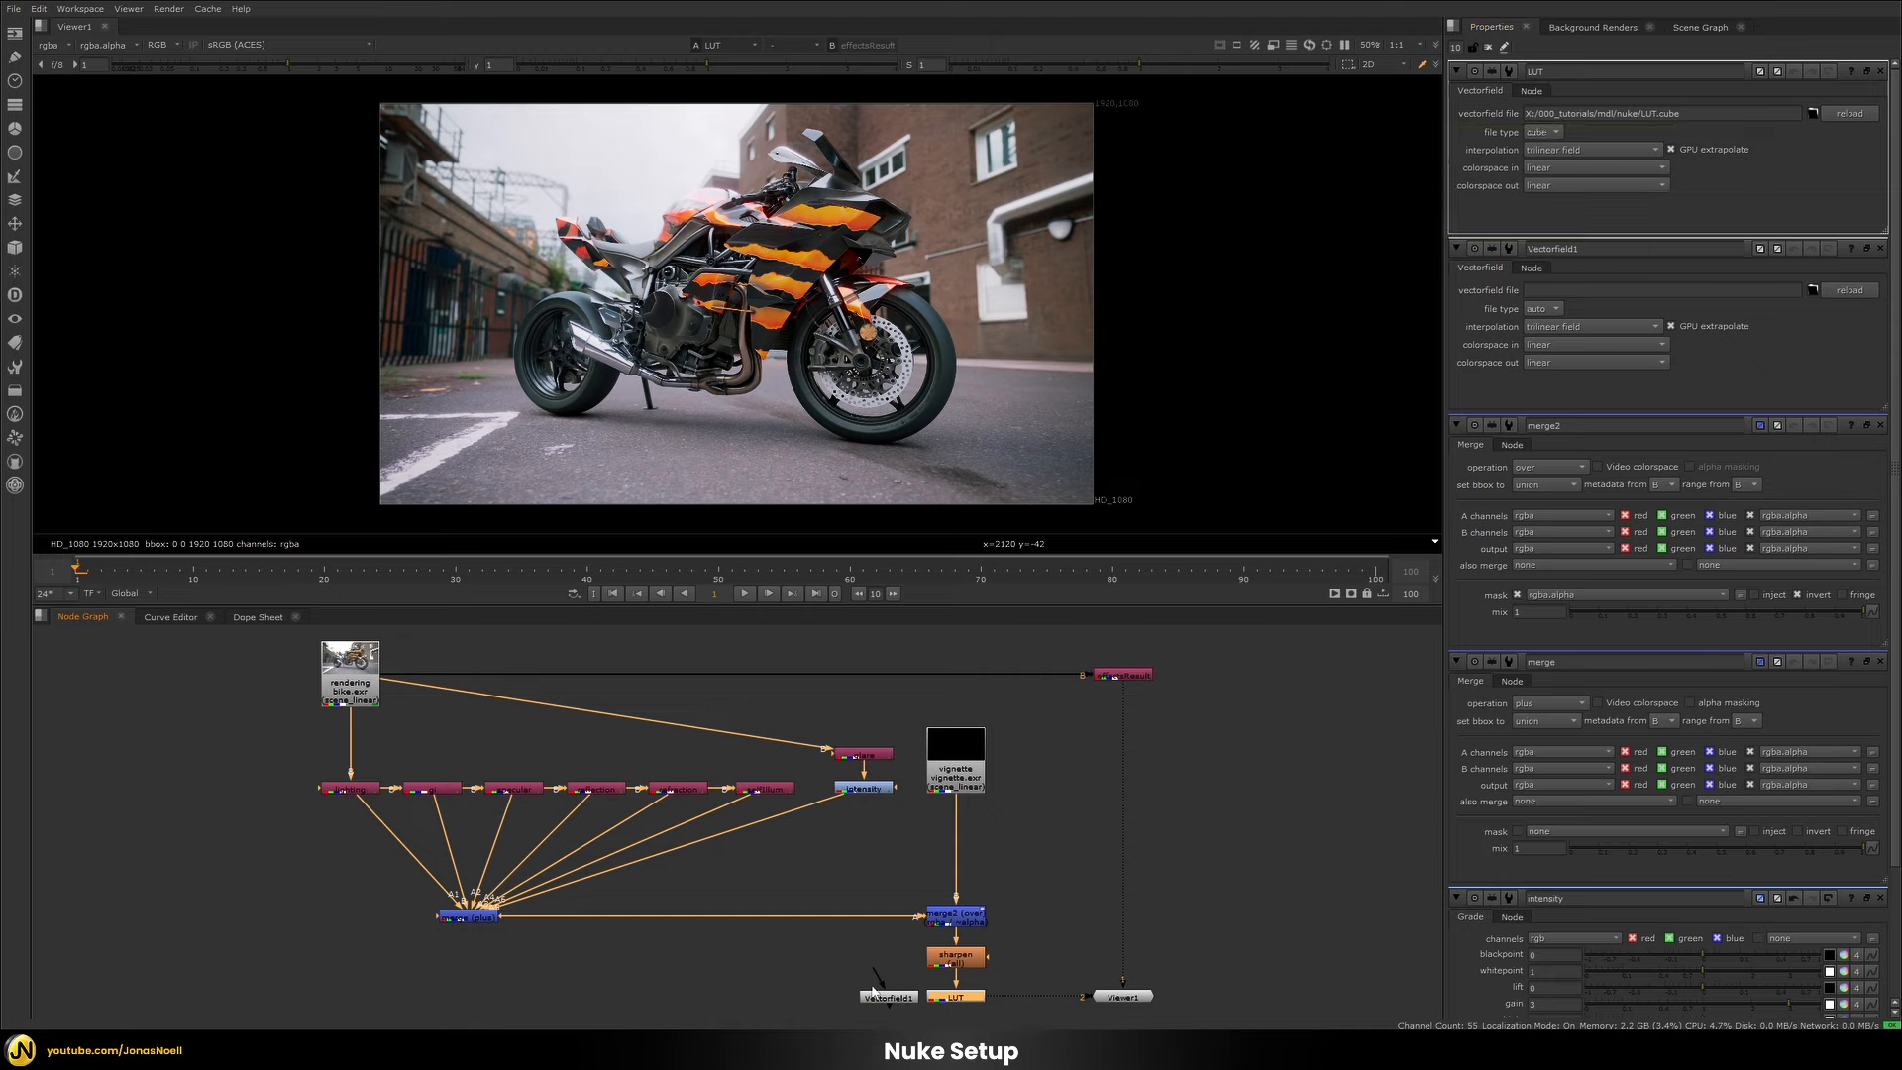
Load the cube file listed directly below LUT.cube into the new Vectorfield node and connect its input to the sharpen node.
drag(891, 998, 858, 1003)
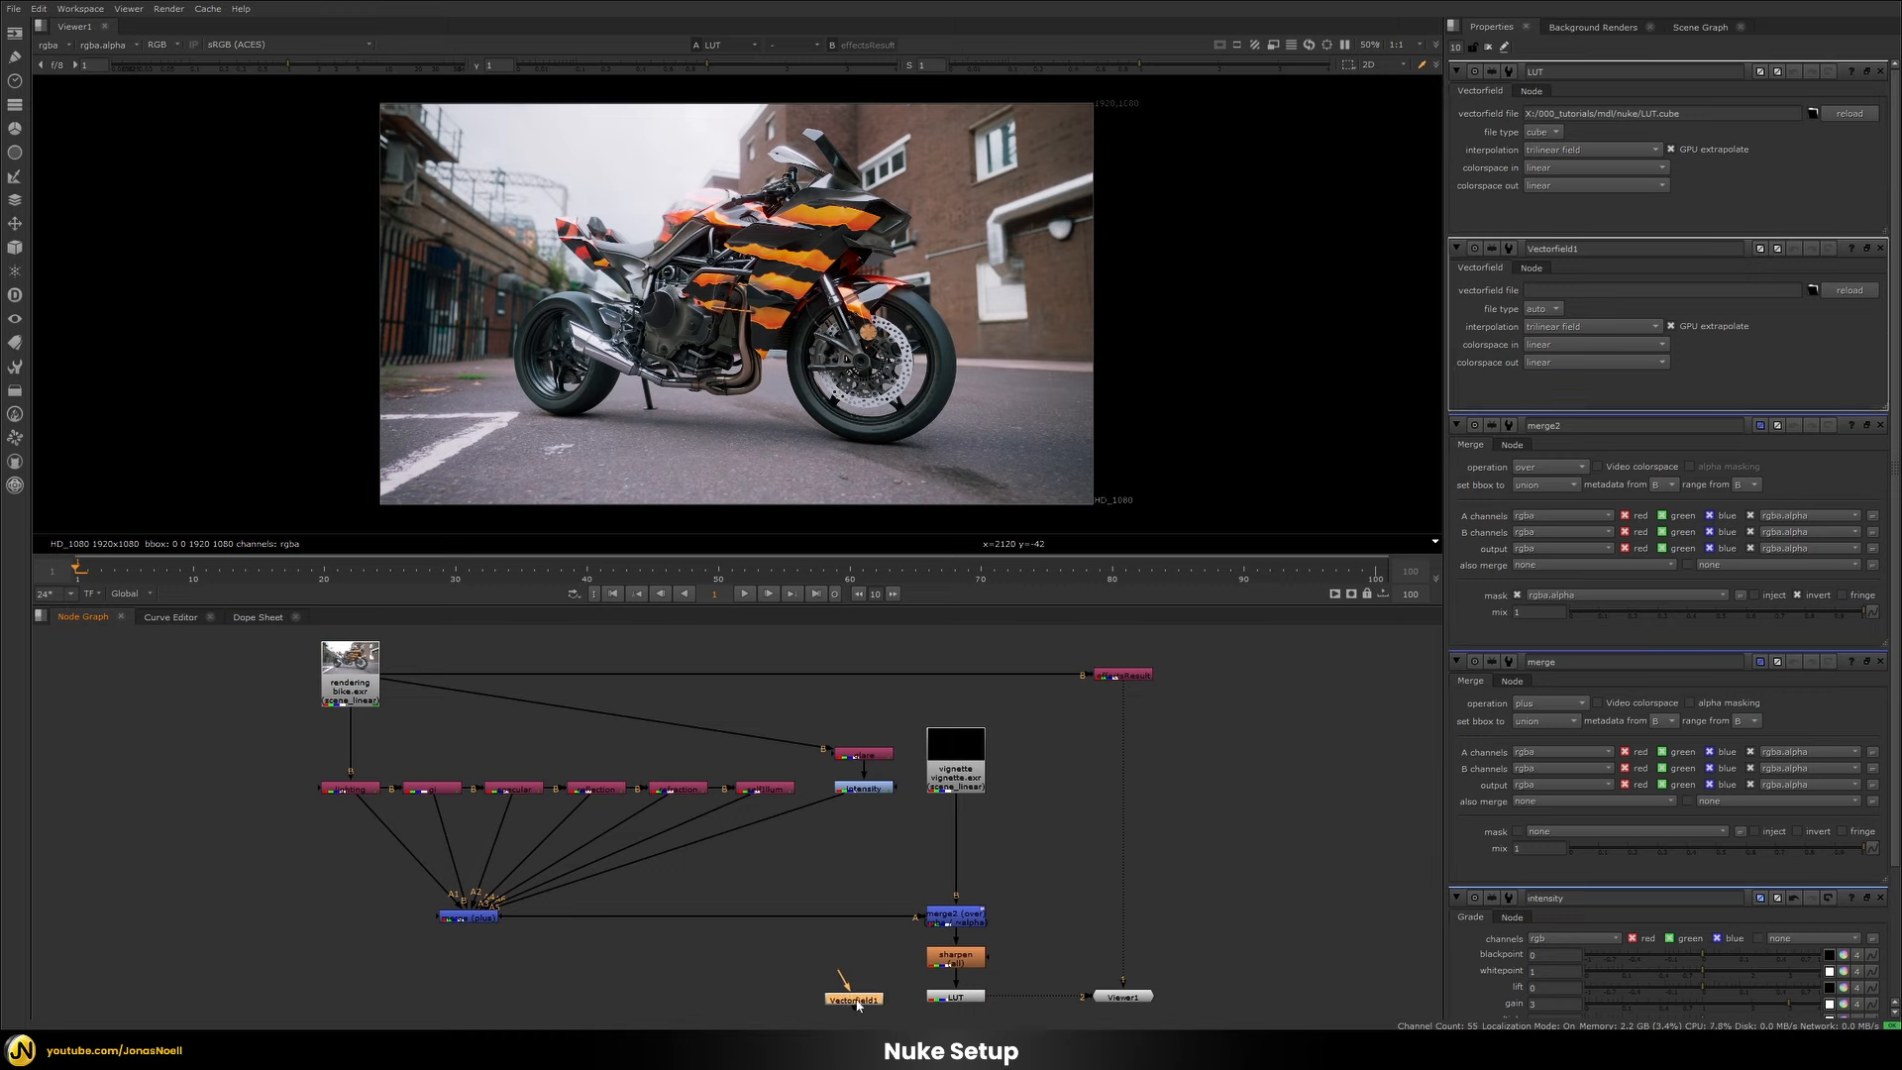
double_click(857, 1001)
click(1808, 114)
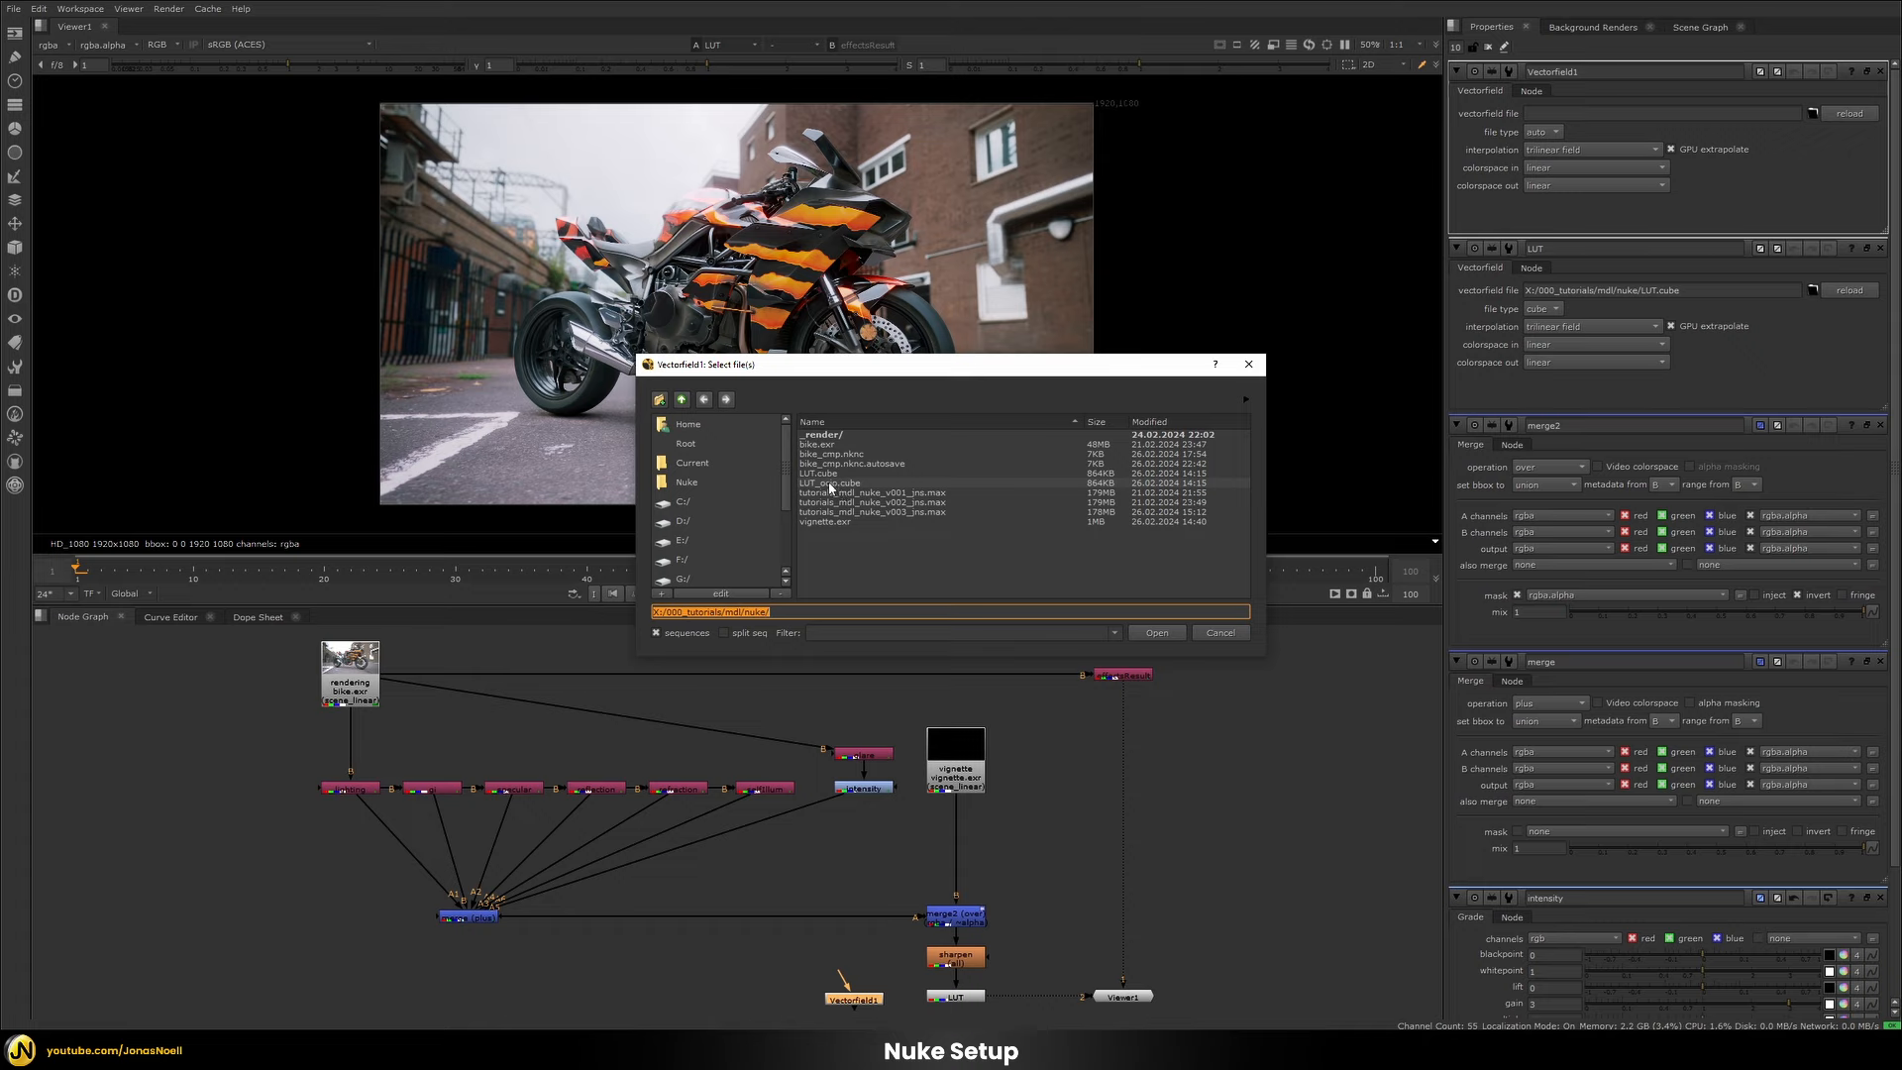
double_click(828, 483)
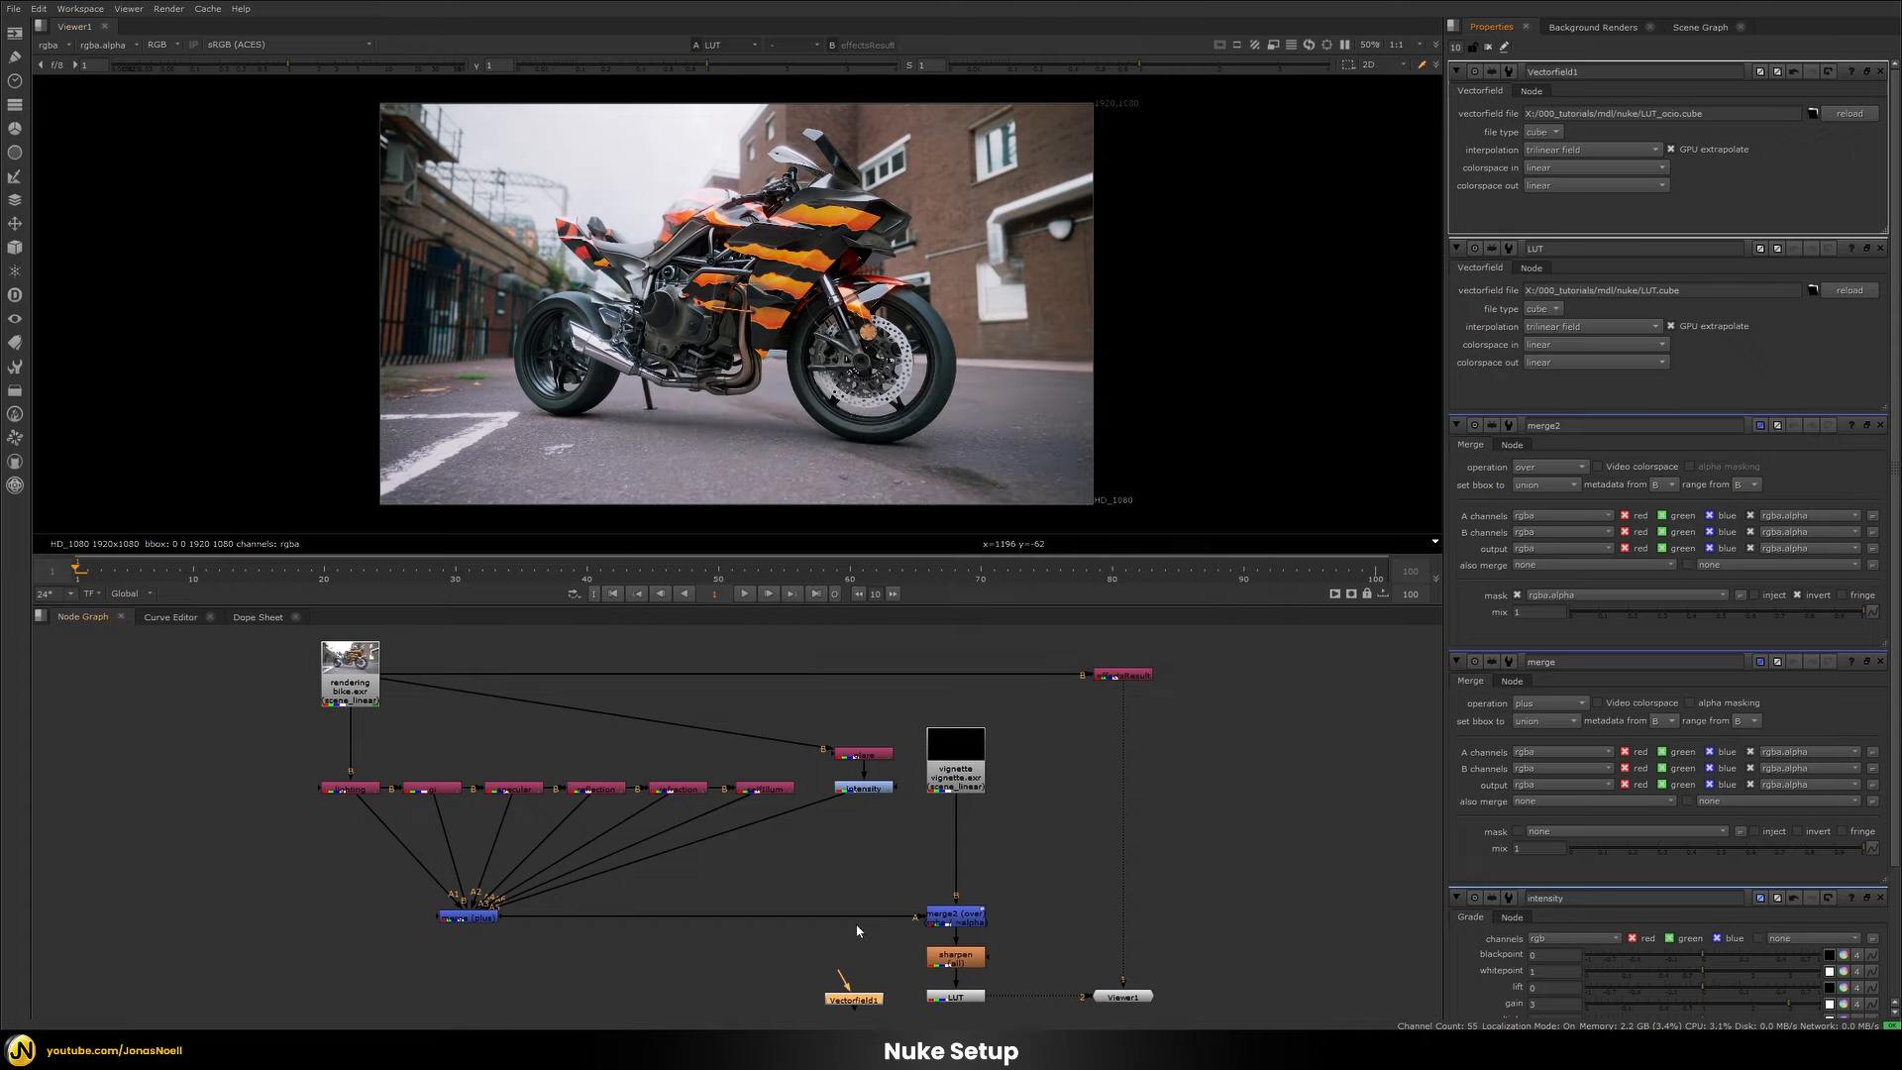
drag(840, 979, 944, 961)
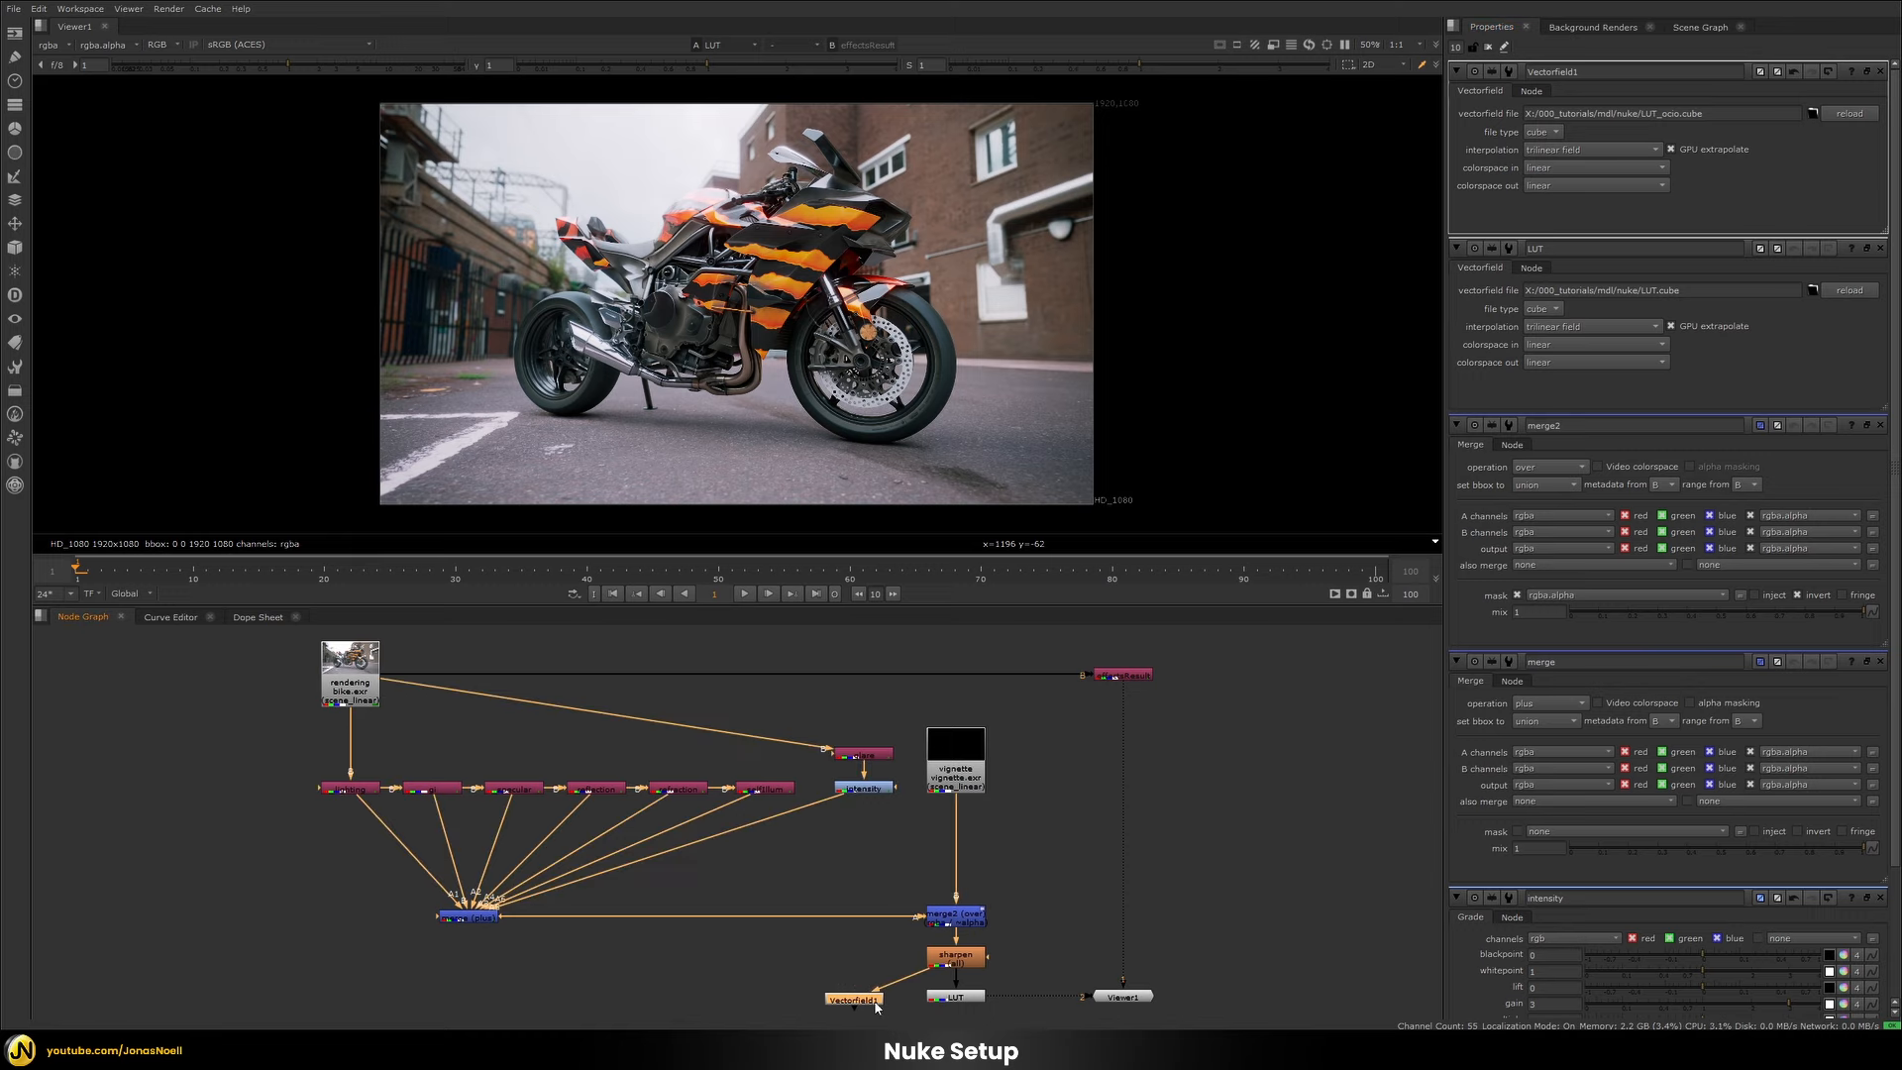
Compare the Vectorfield1 node's output with the LUT node's output in the viewer.
key(1)
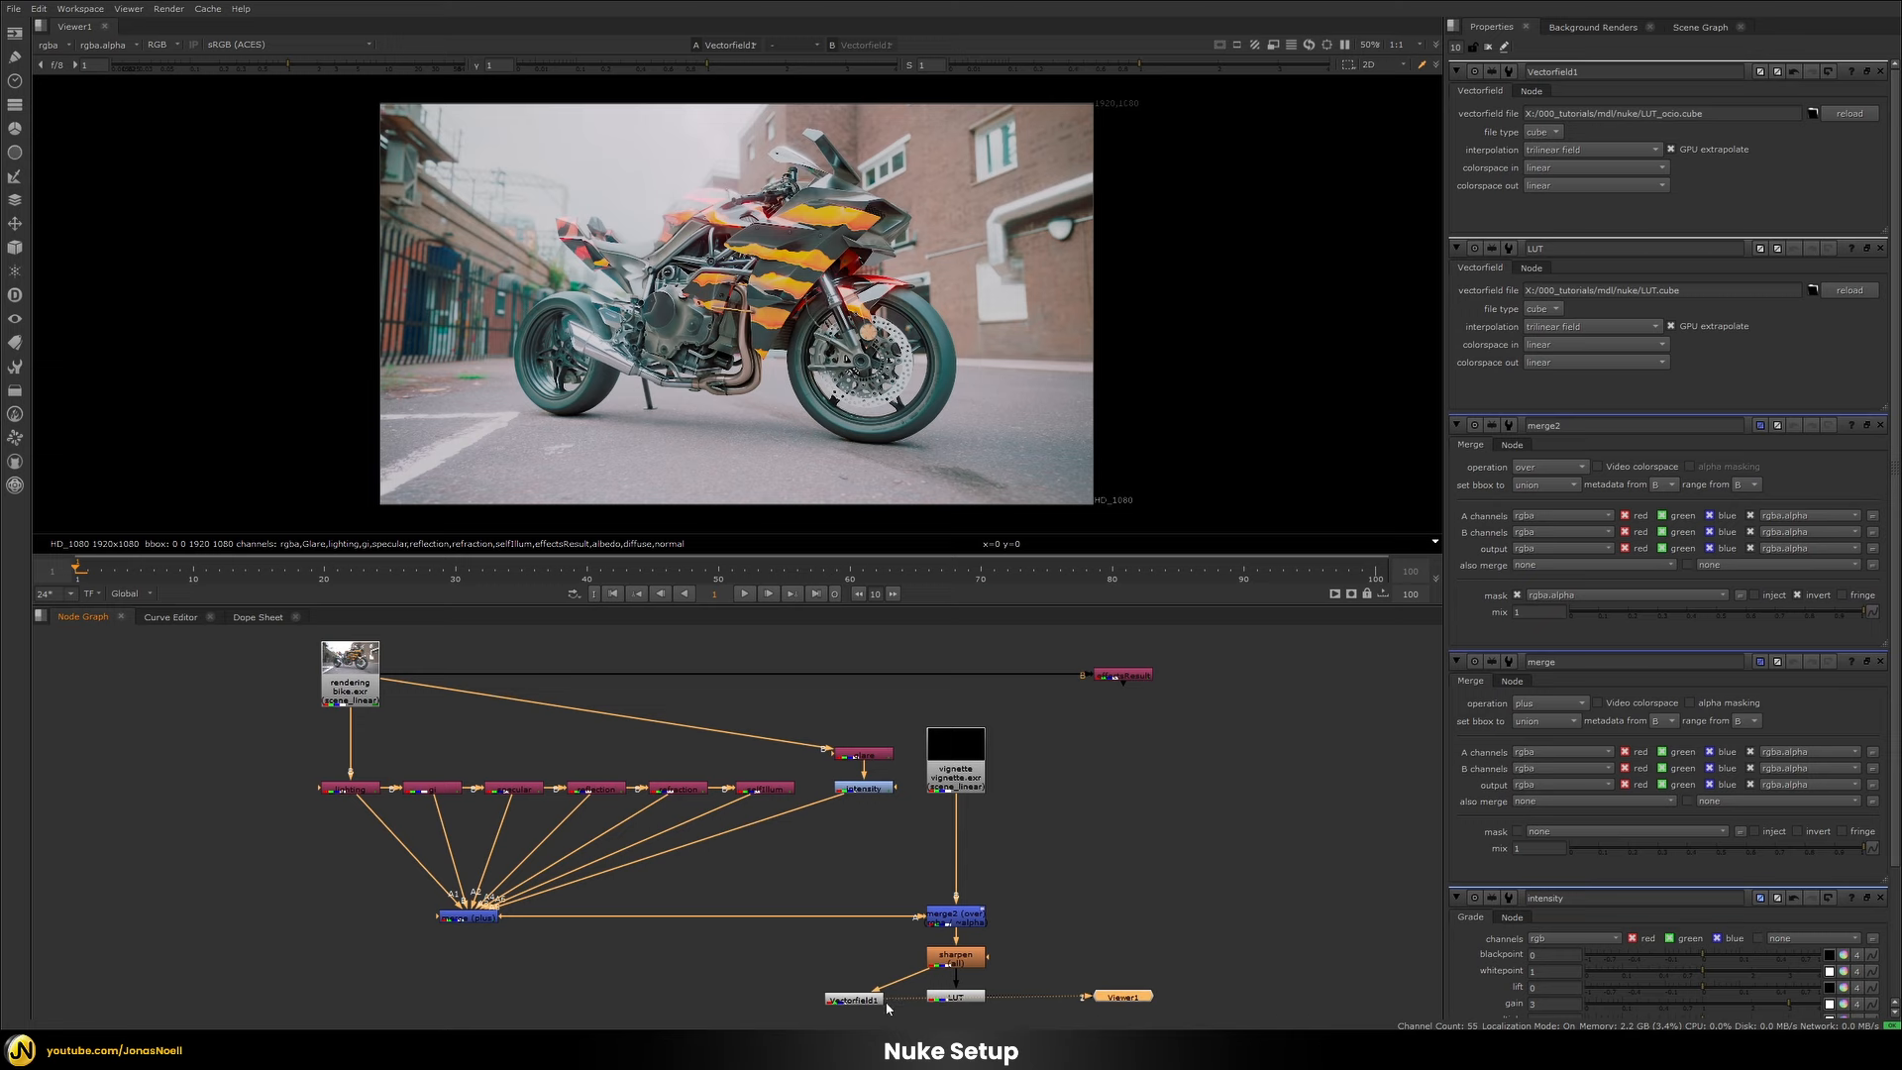
key(2)
key(1)
key(2)
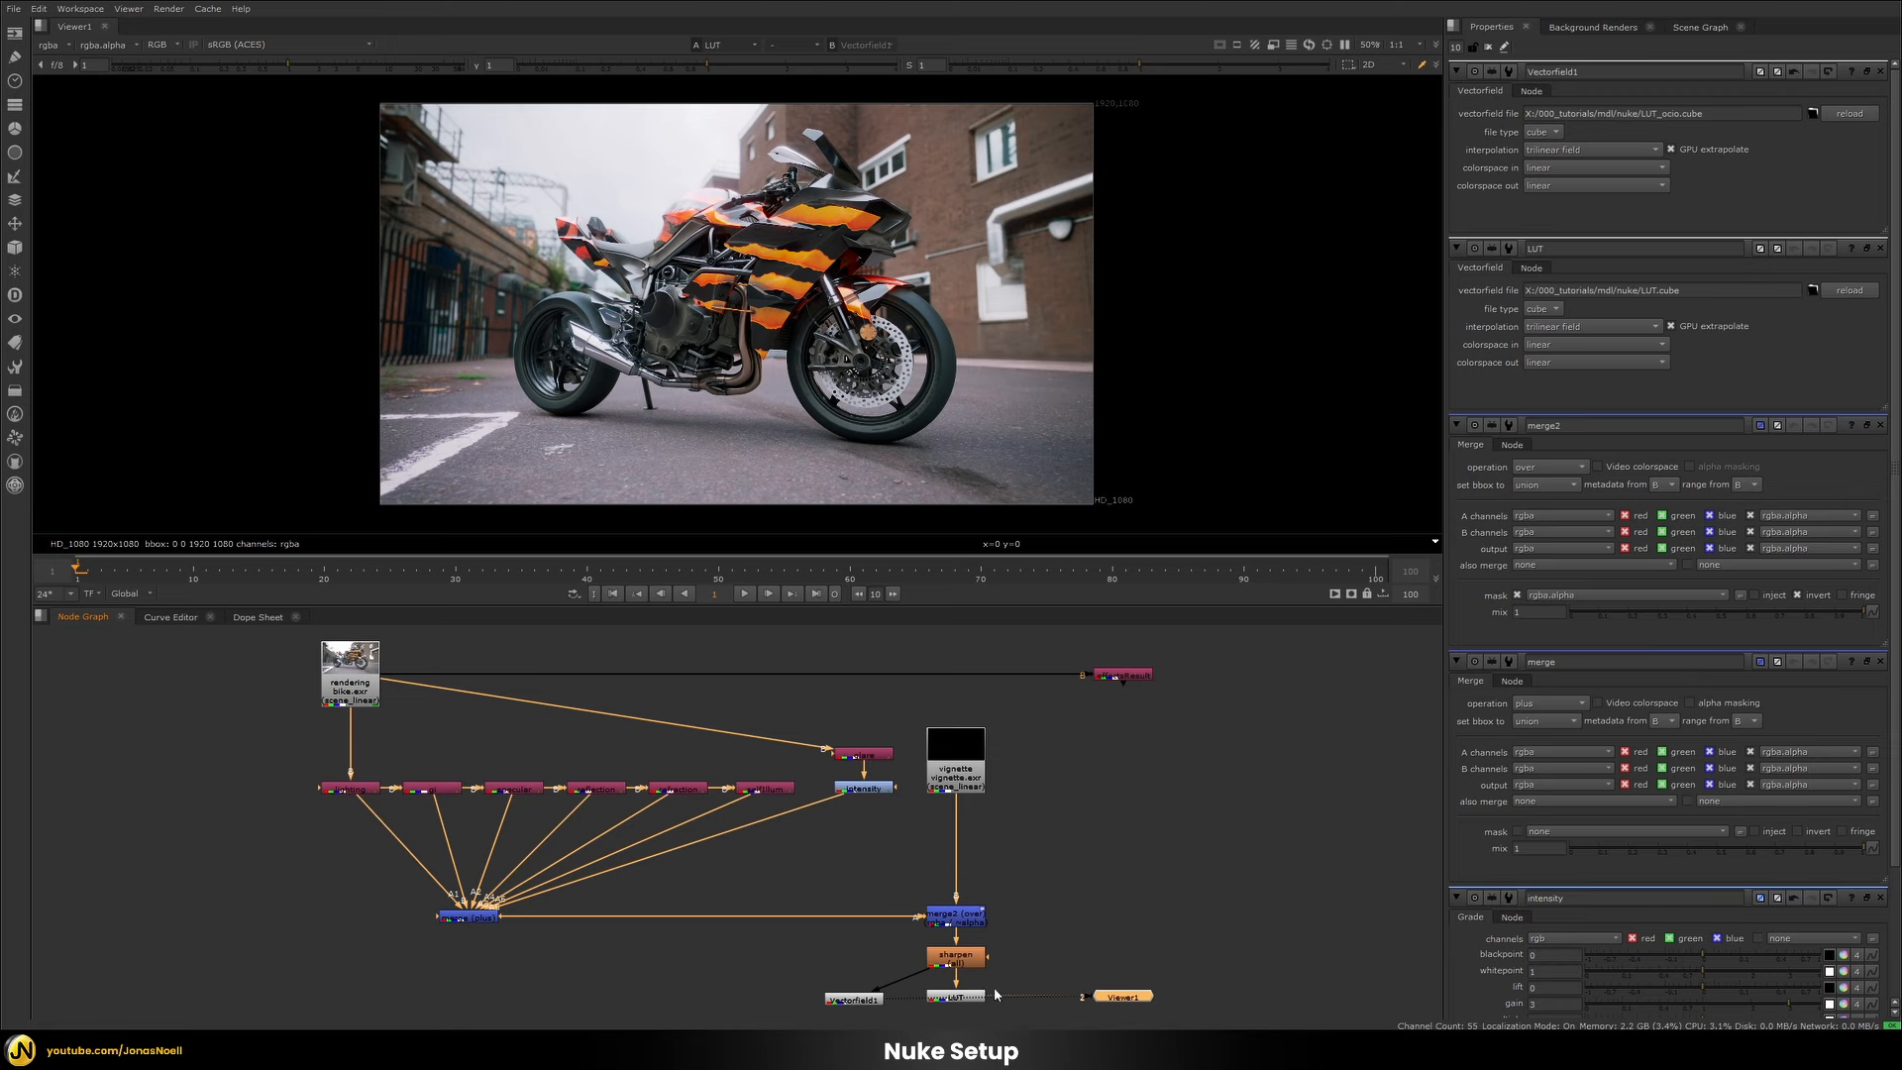
key(1)
key(2)
Delete the Vectorfield1 node from the node graph.
click(871, 1009)
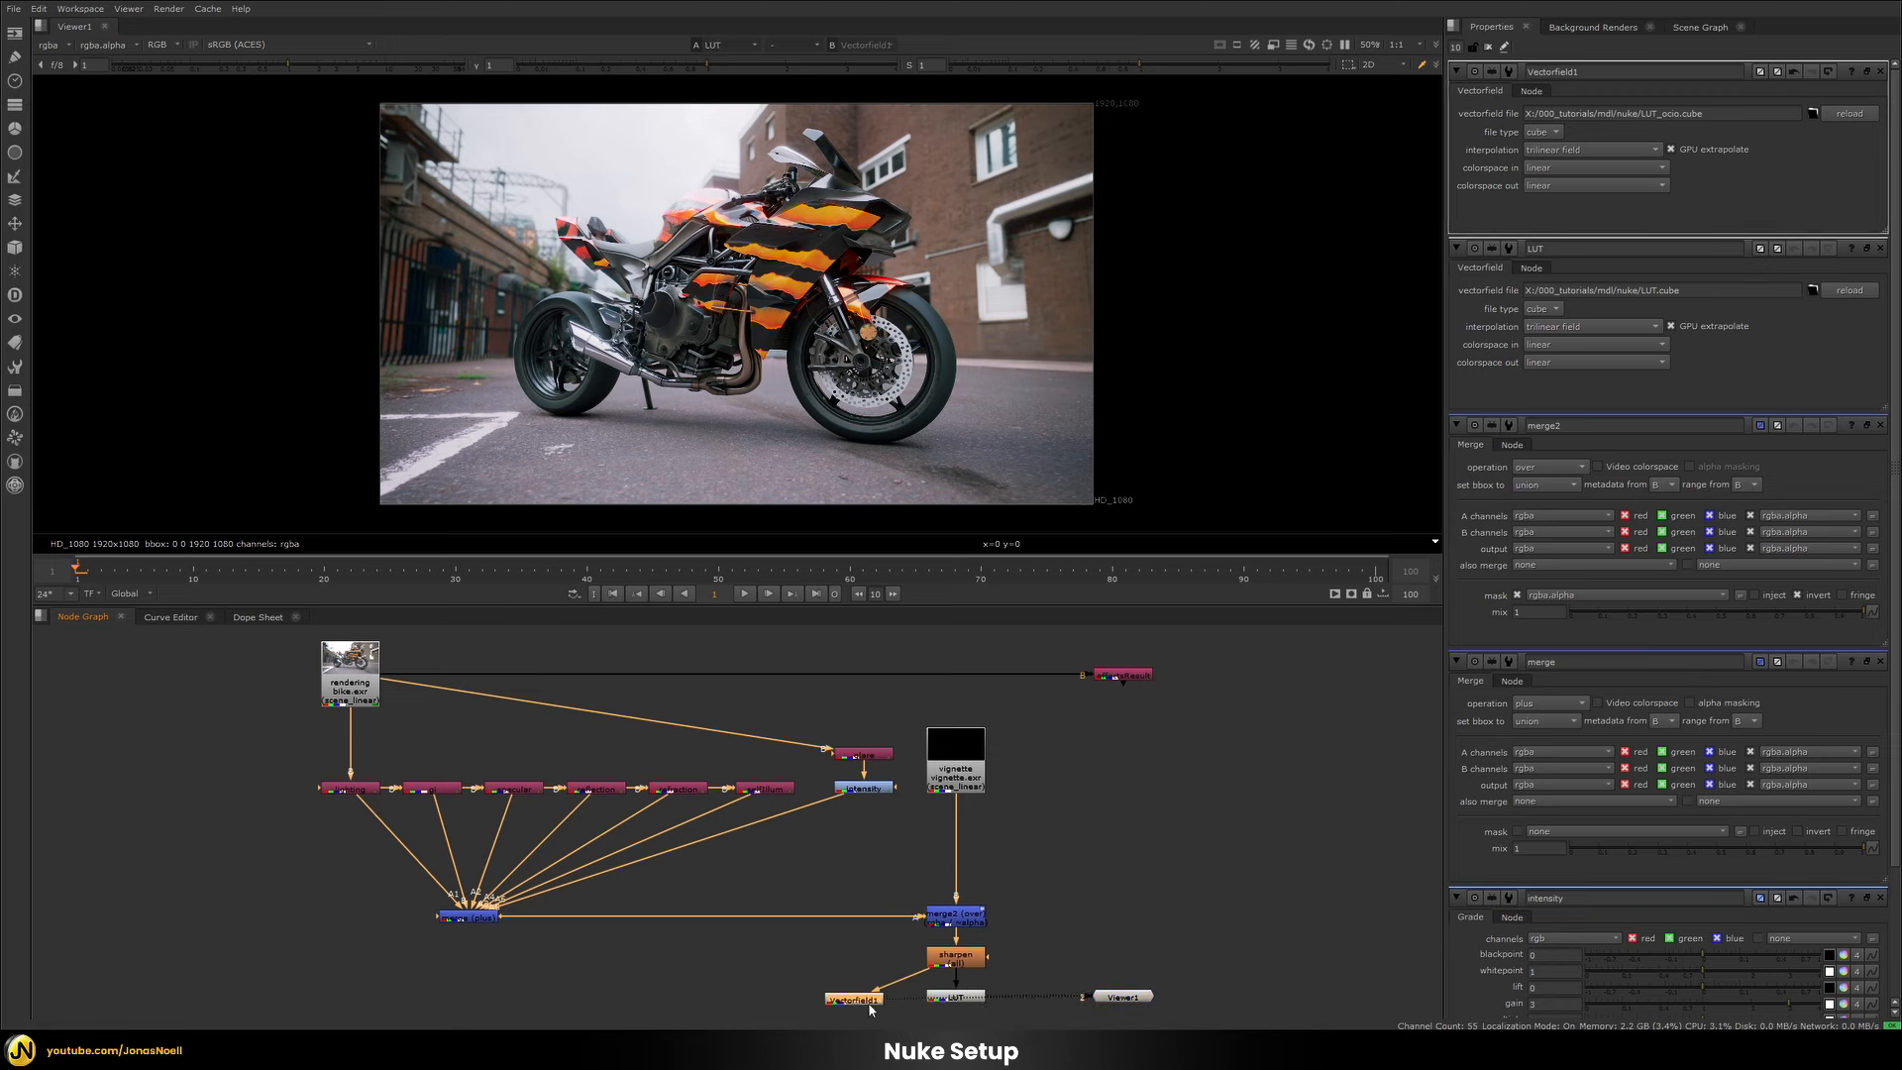
key(Delete)
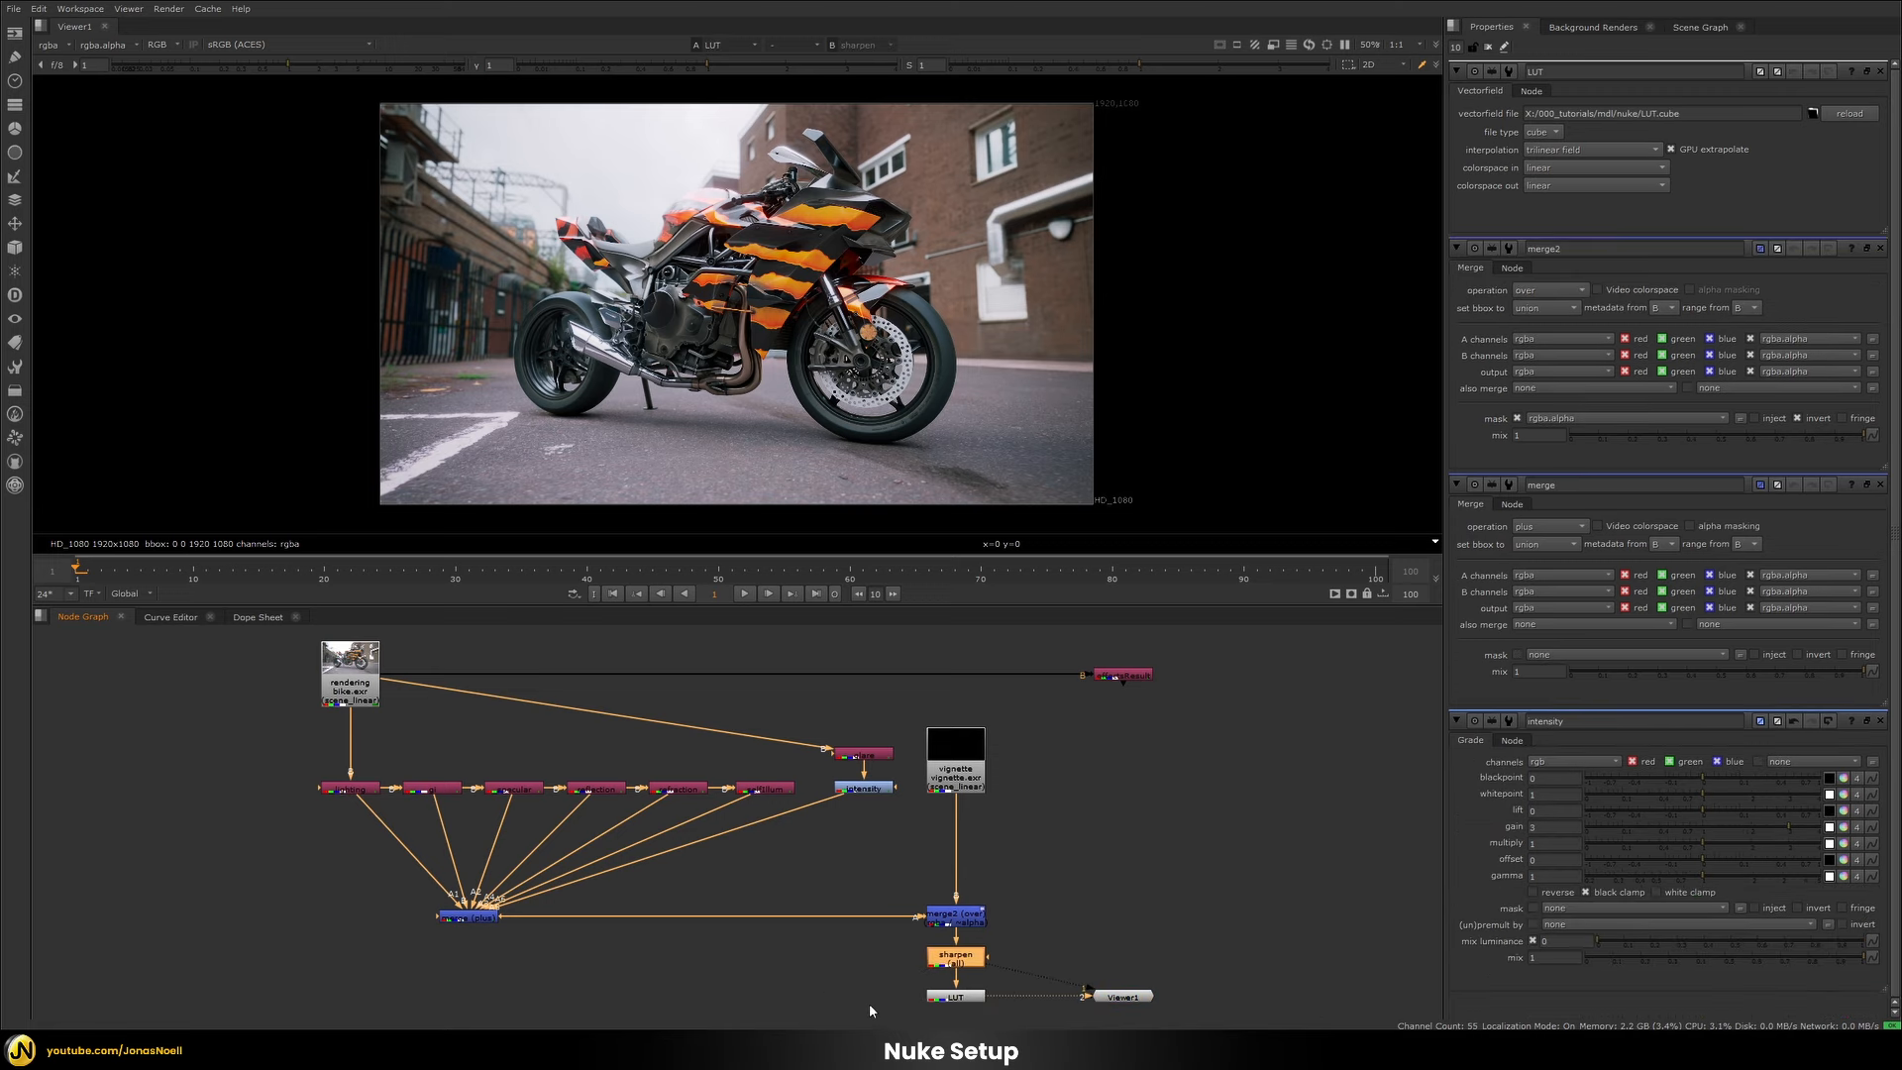
View effectsResult and the LUT node's final output alternately to compare the original look with the rebuilt one.
click(1120, 677)
key(1)
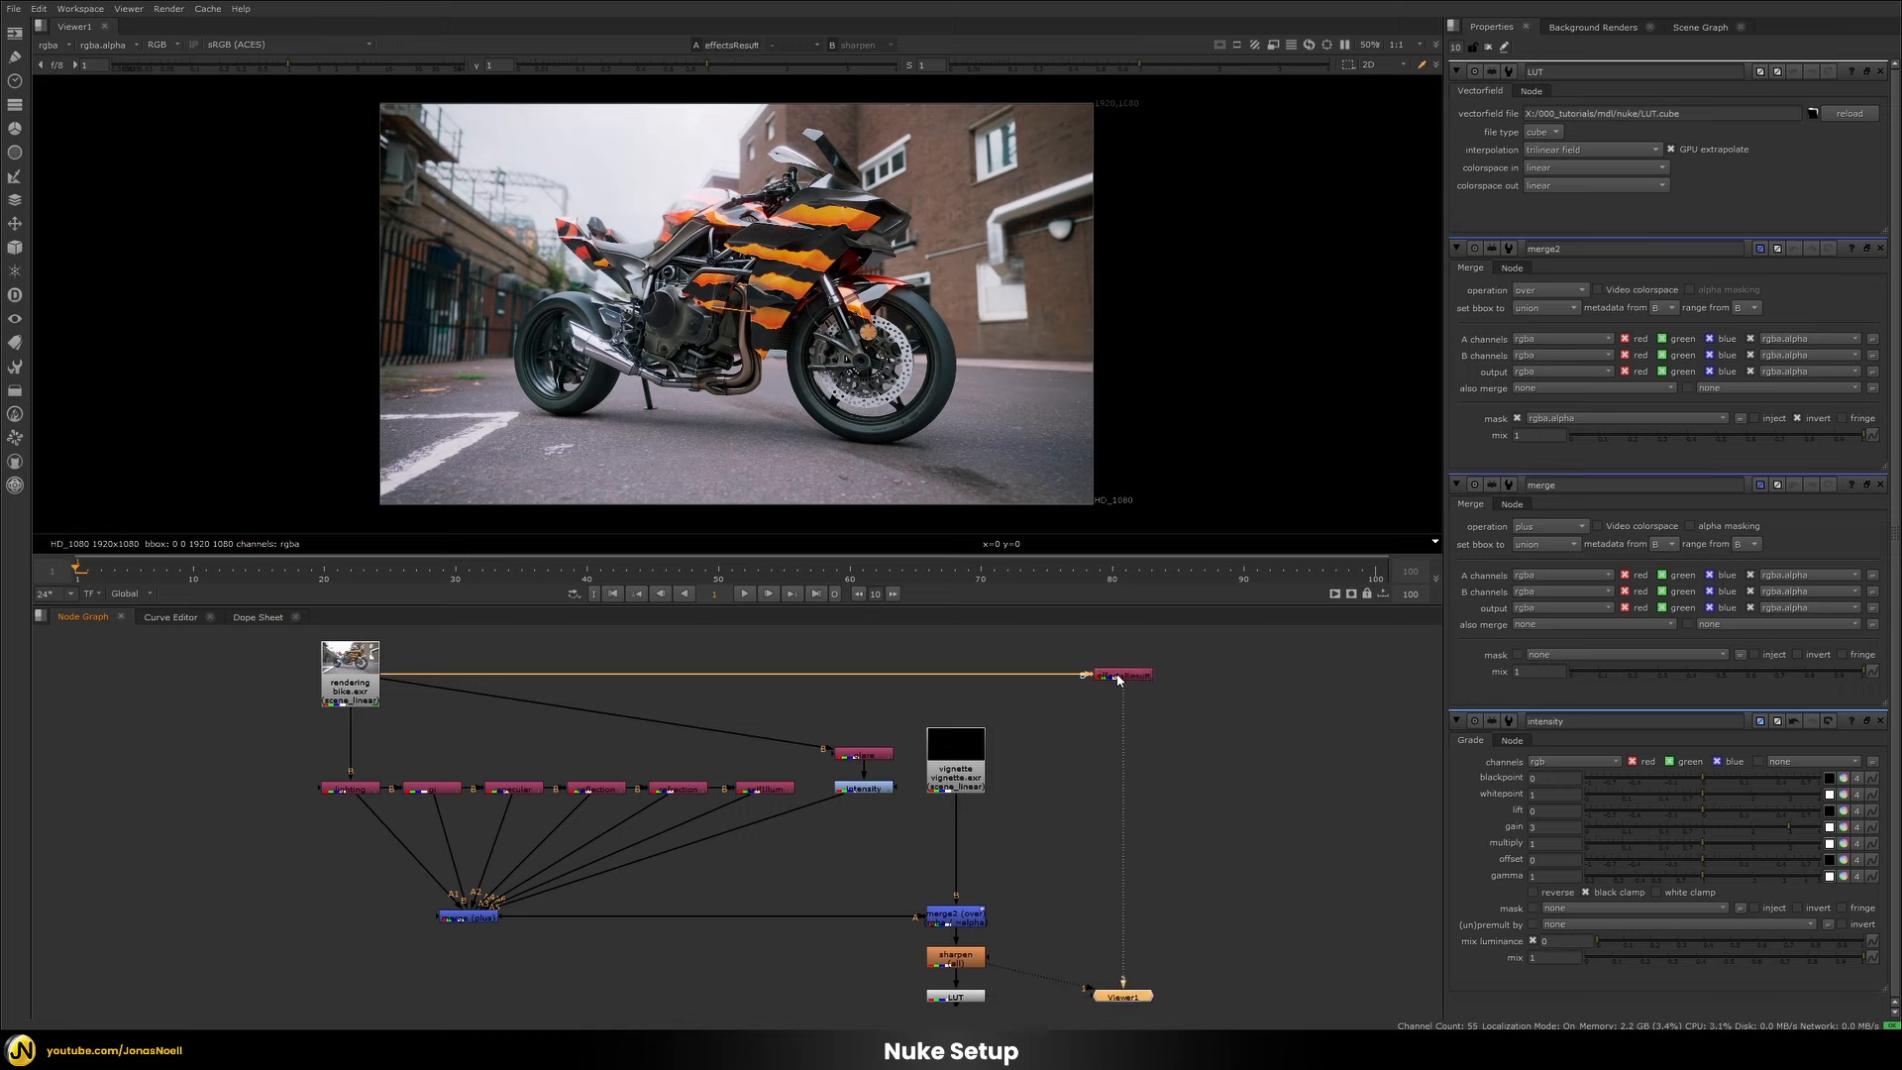
click(976, 996)
key(1)
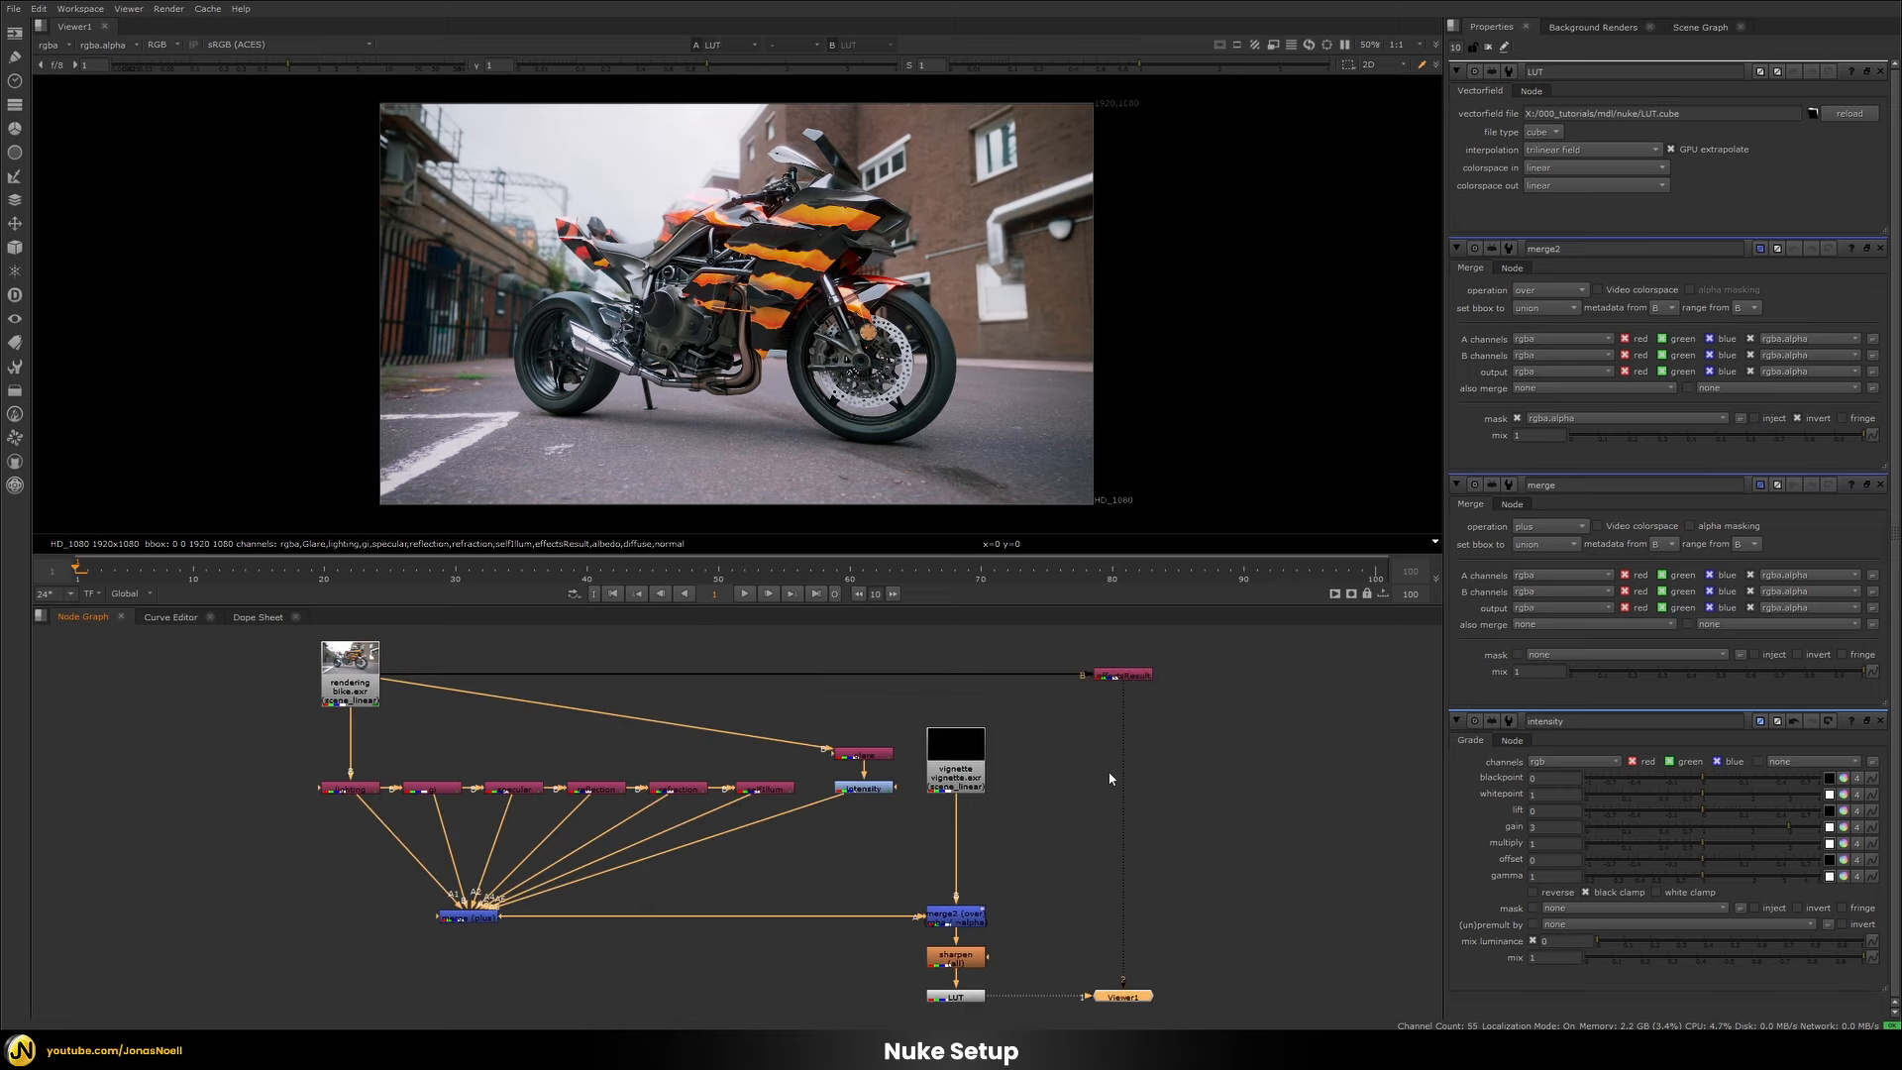
key(2)
key(1)
key(2)
key(1)
key(2)
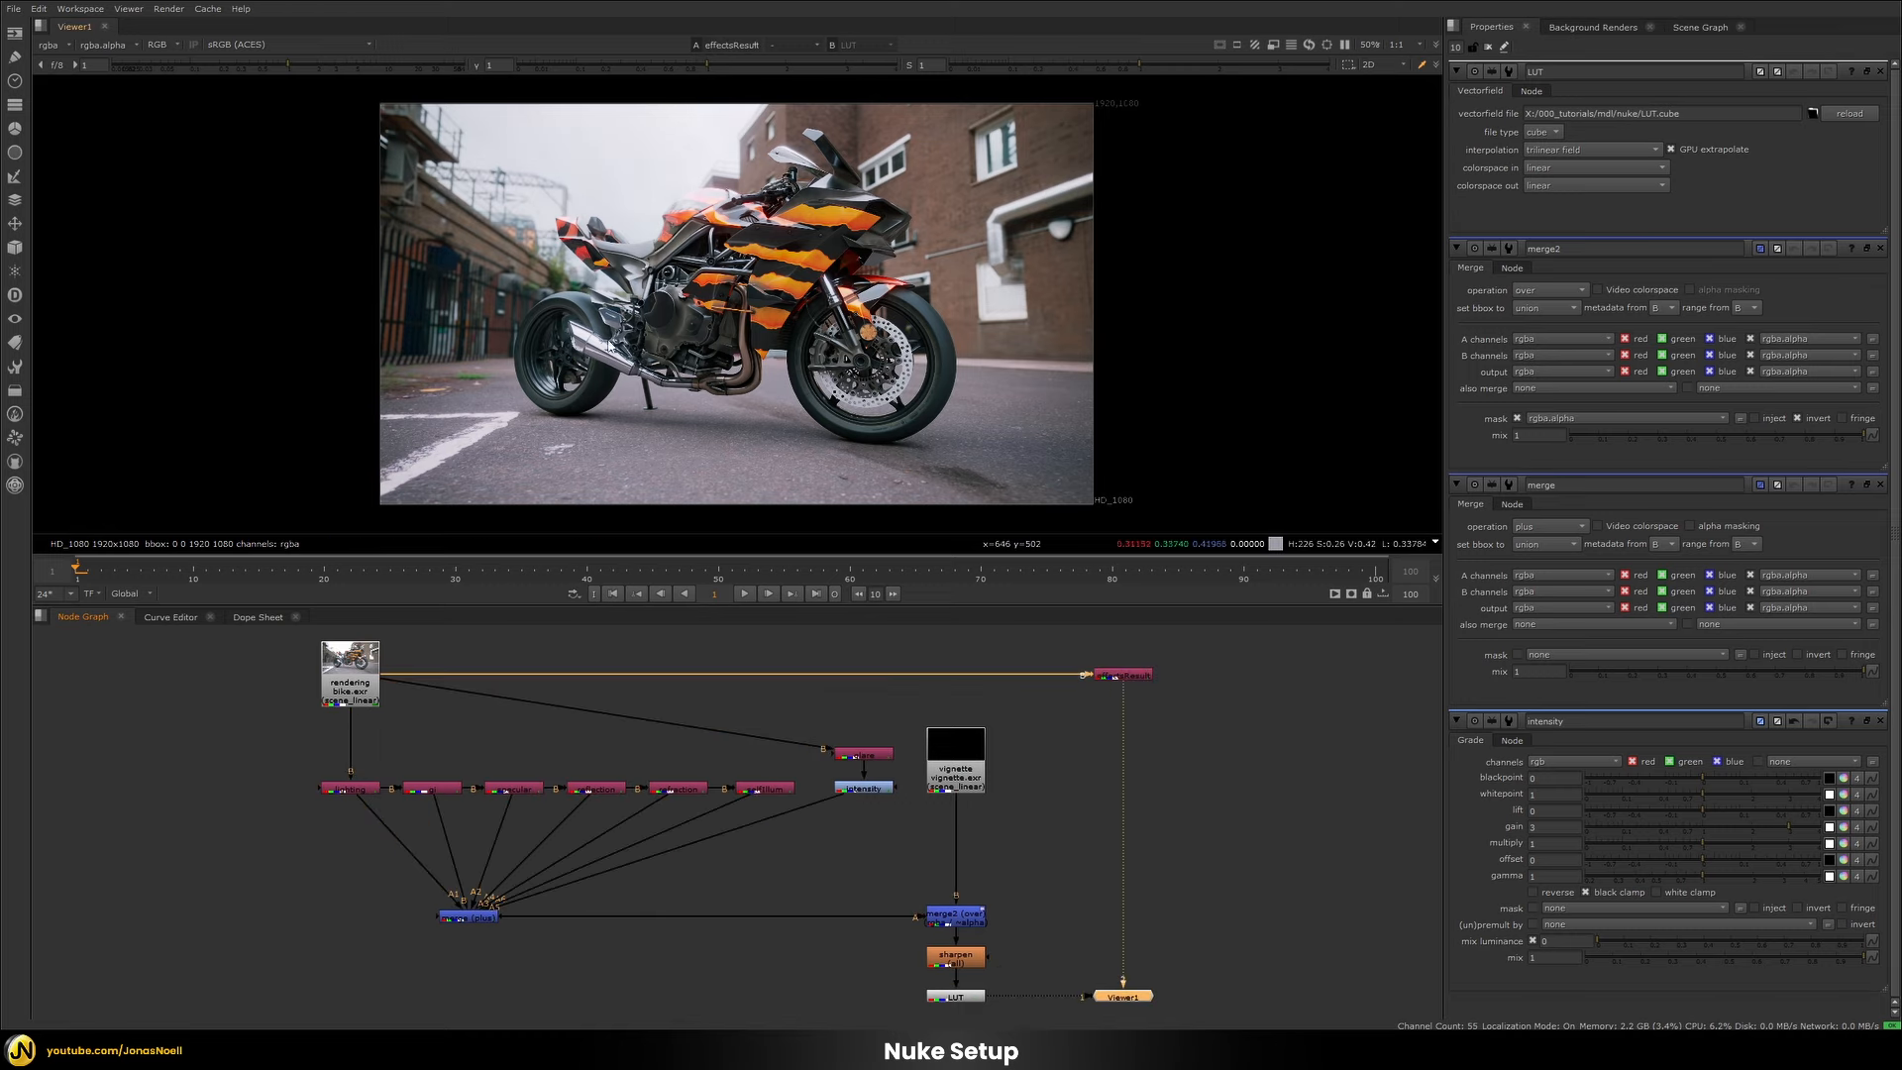
key(1)
key(2)
key(1)
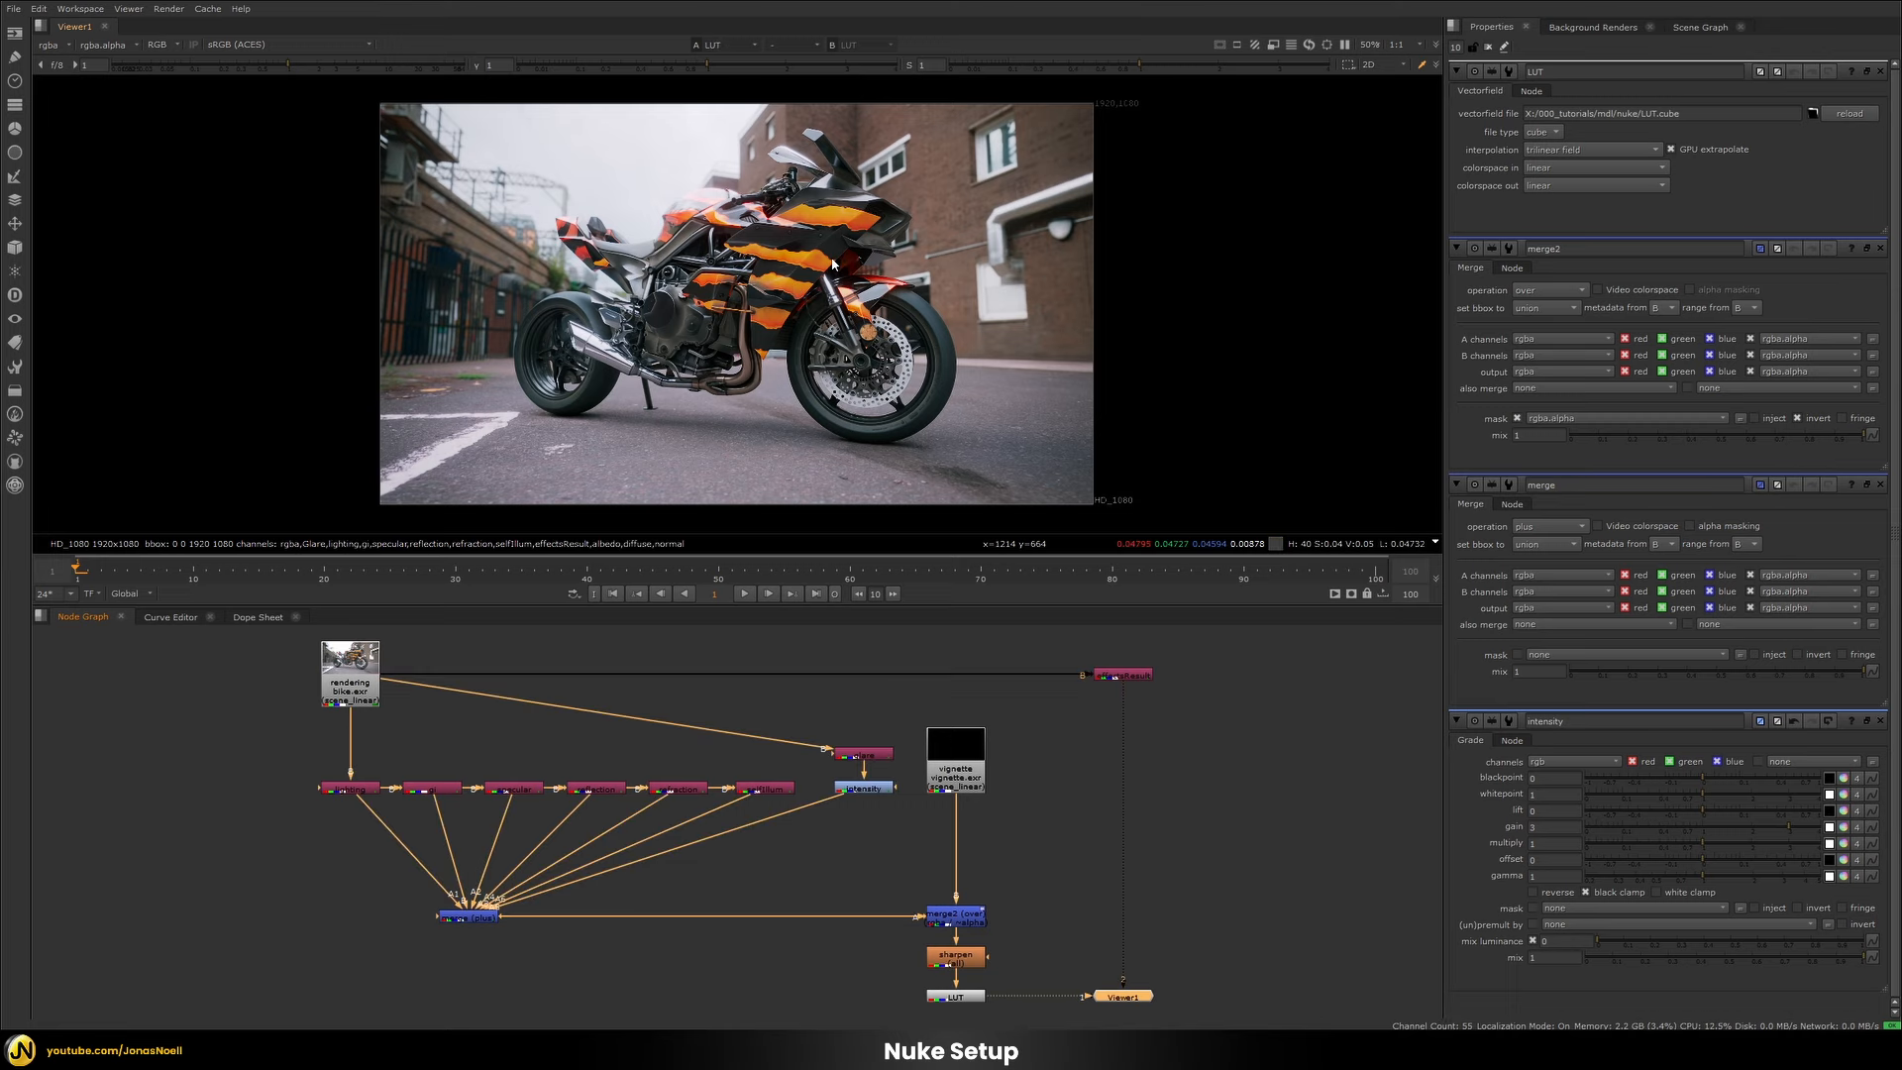
key(2)
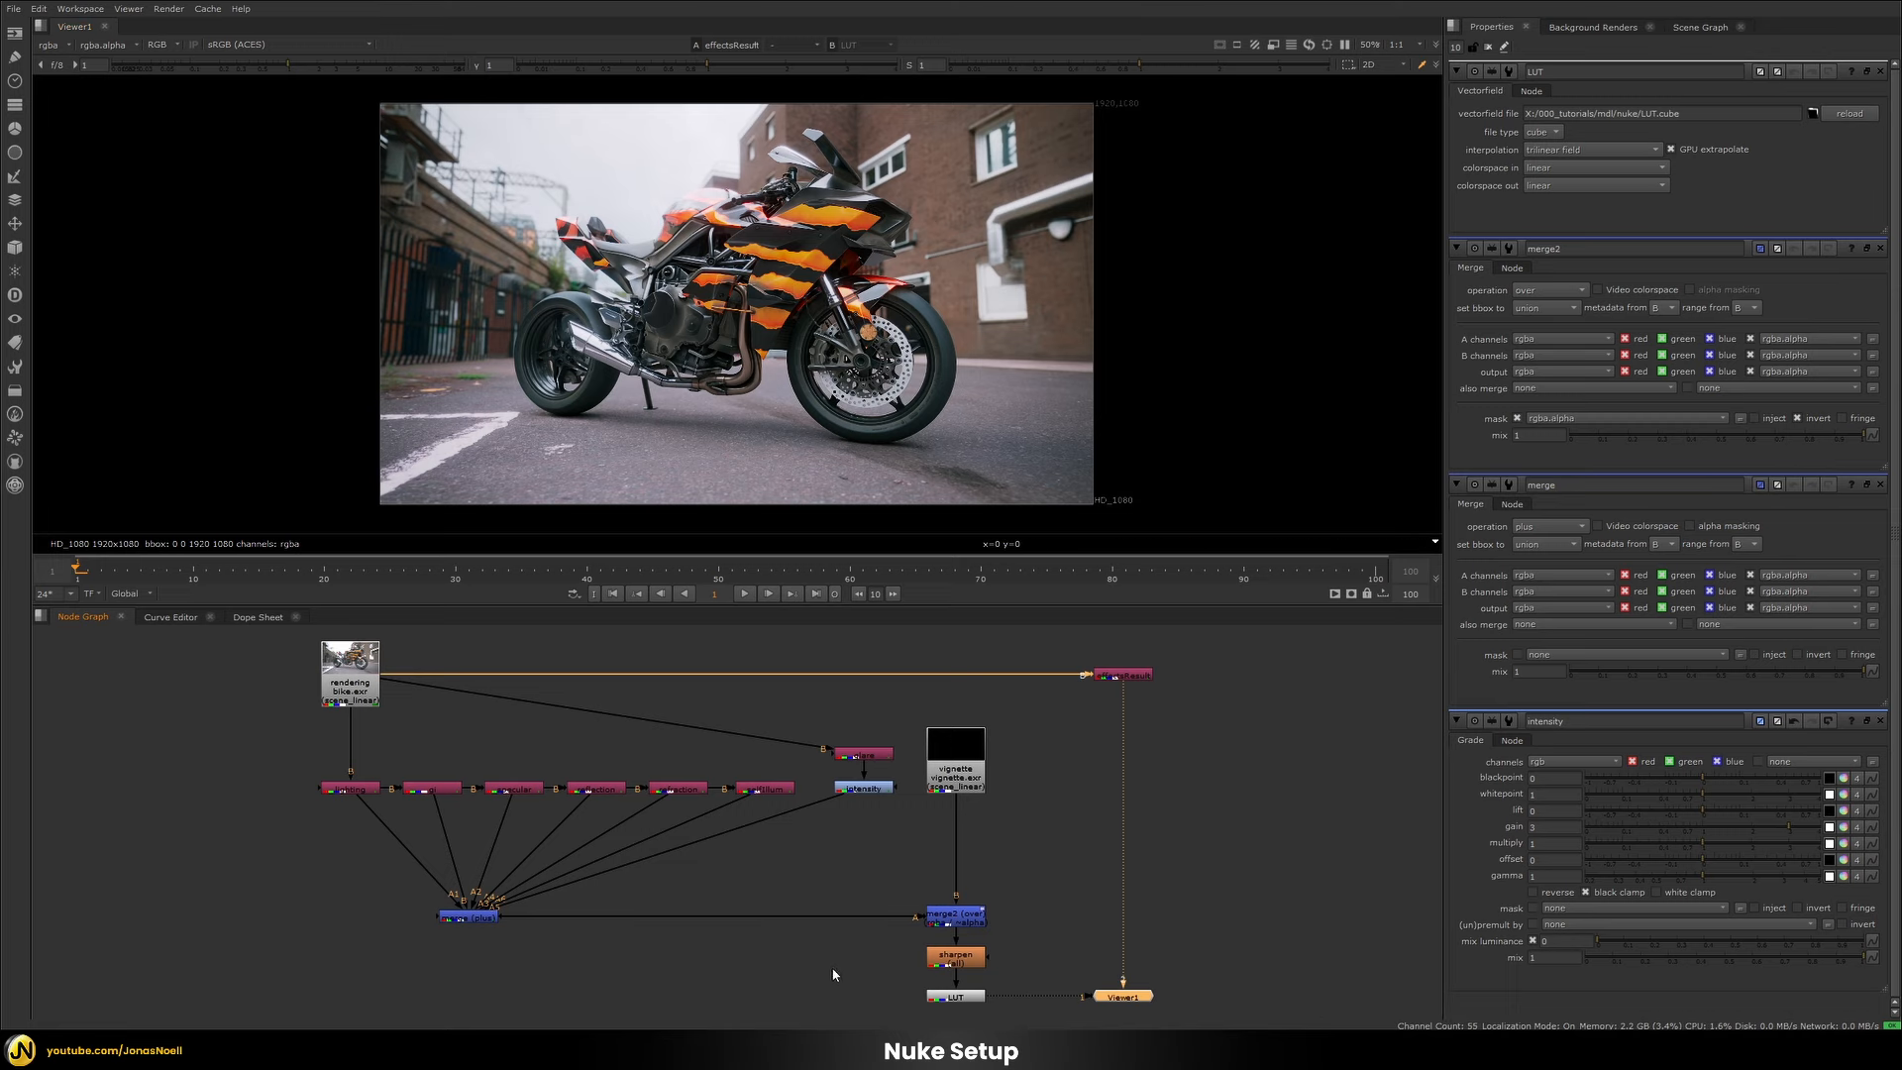
key(1)
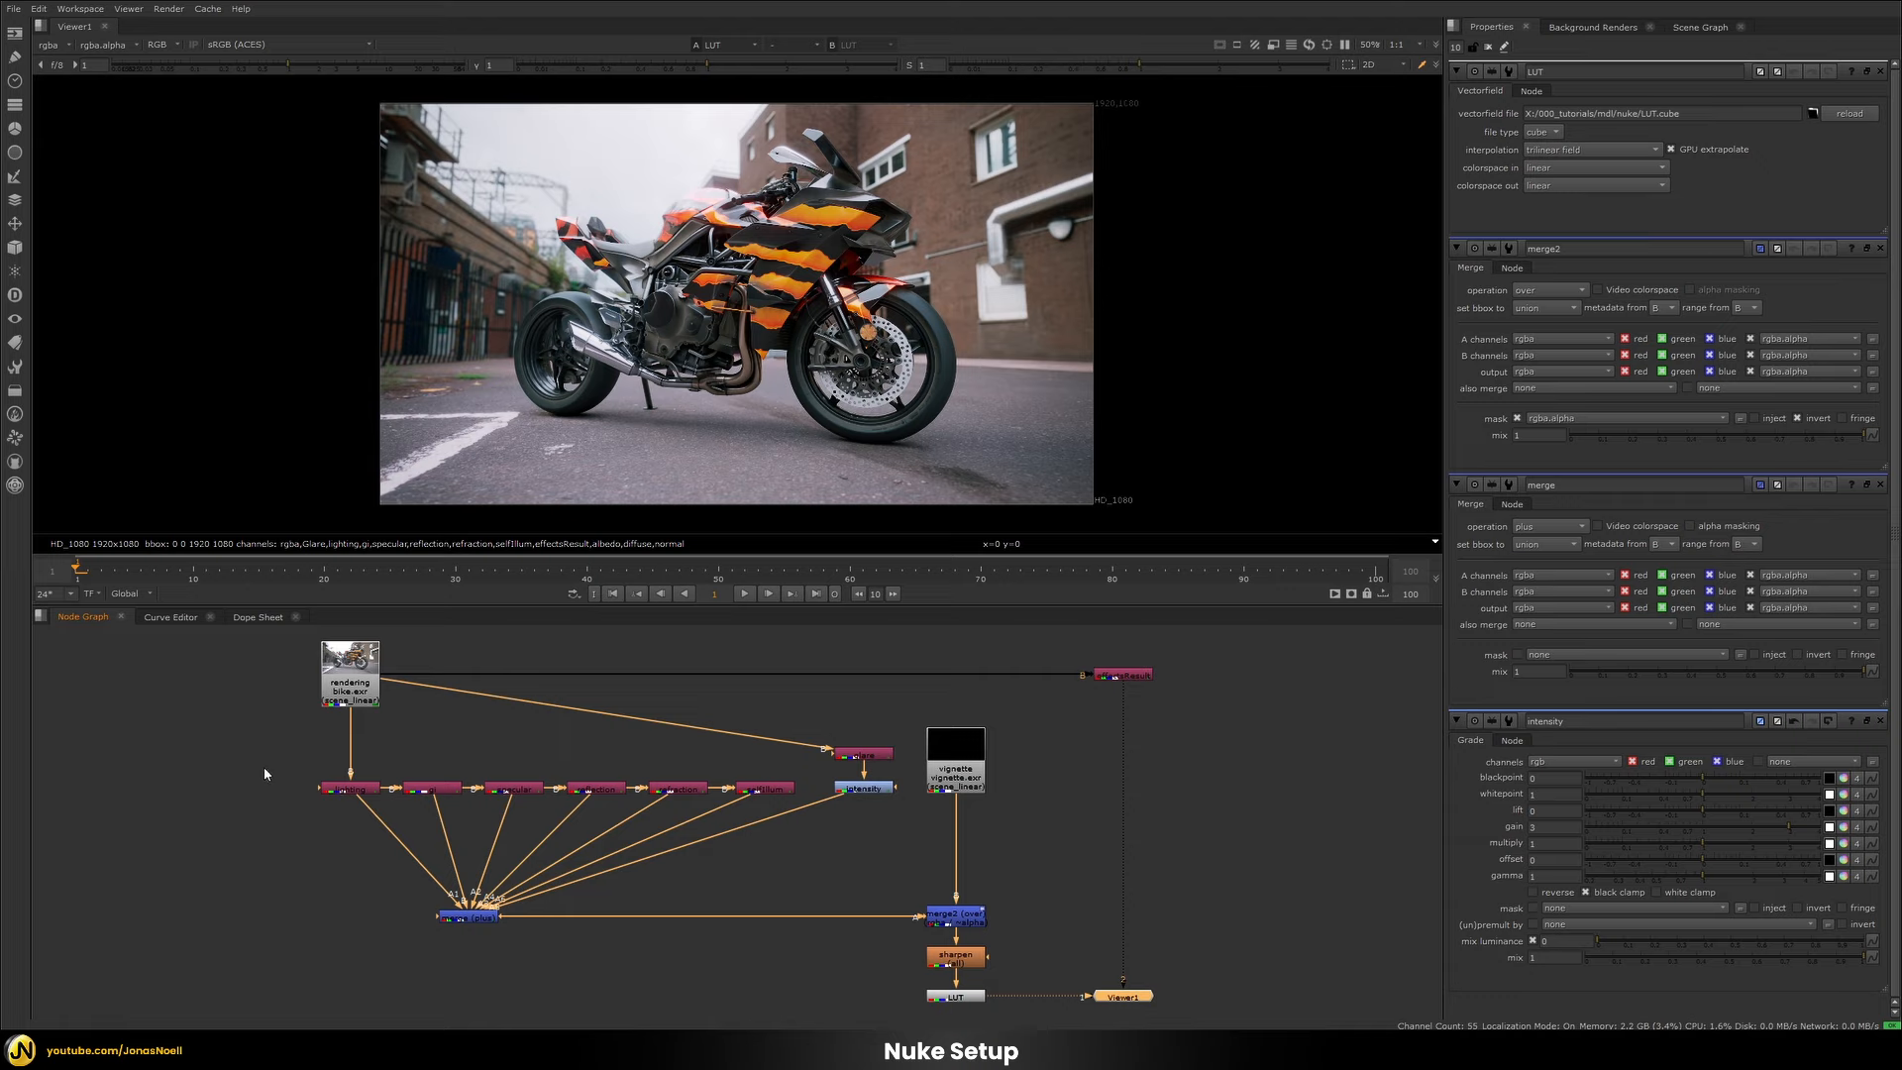
drag(265, 769, 811, 805)
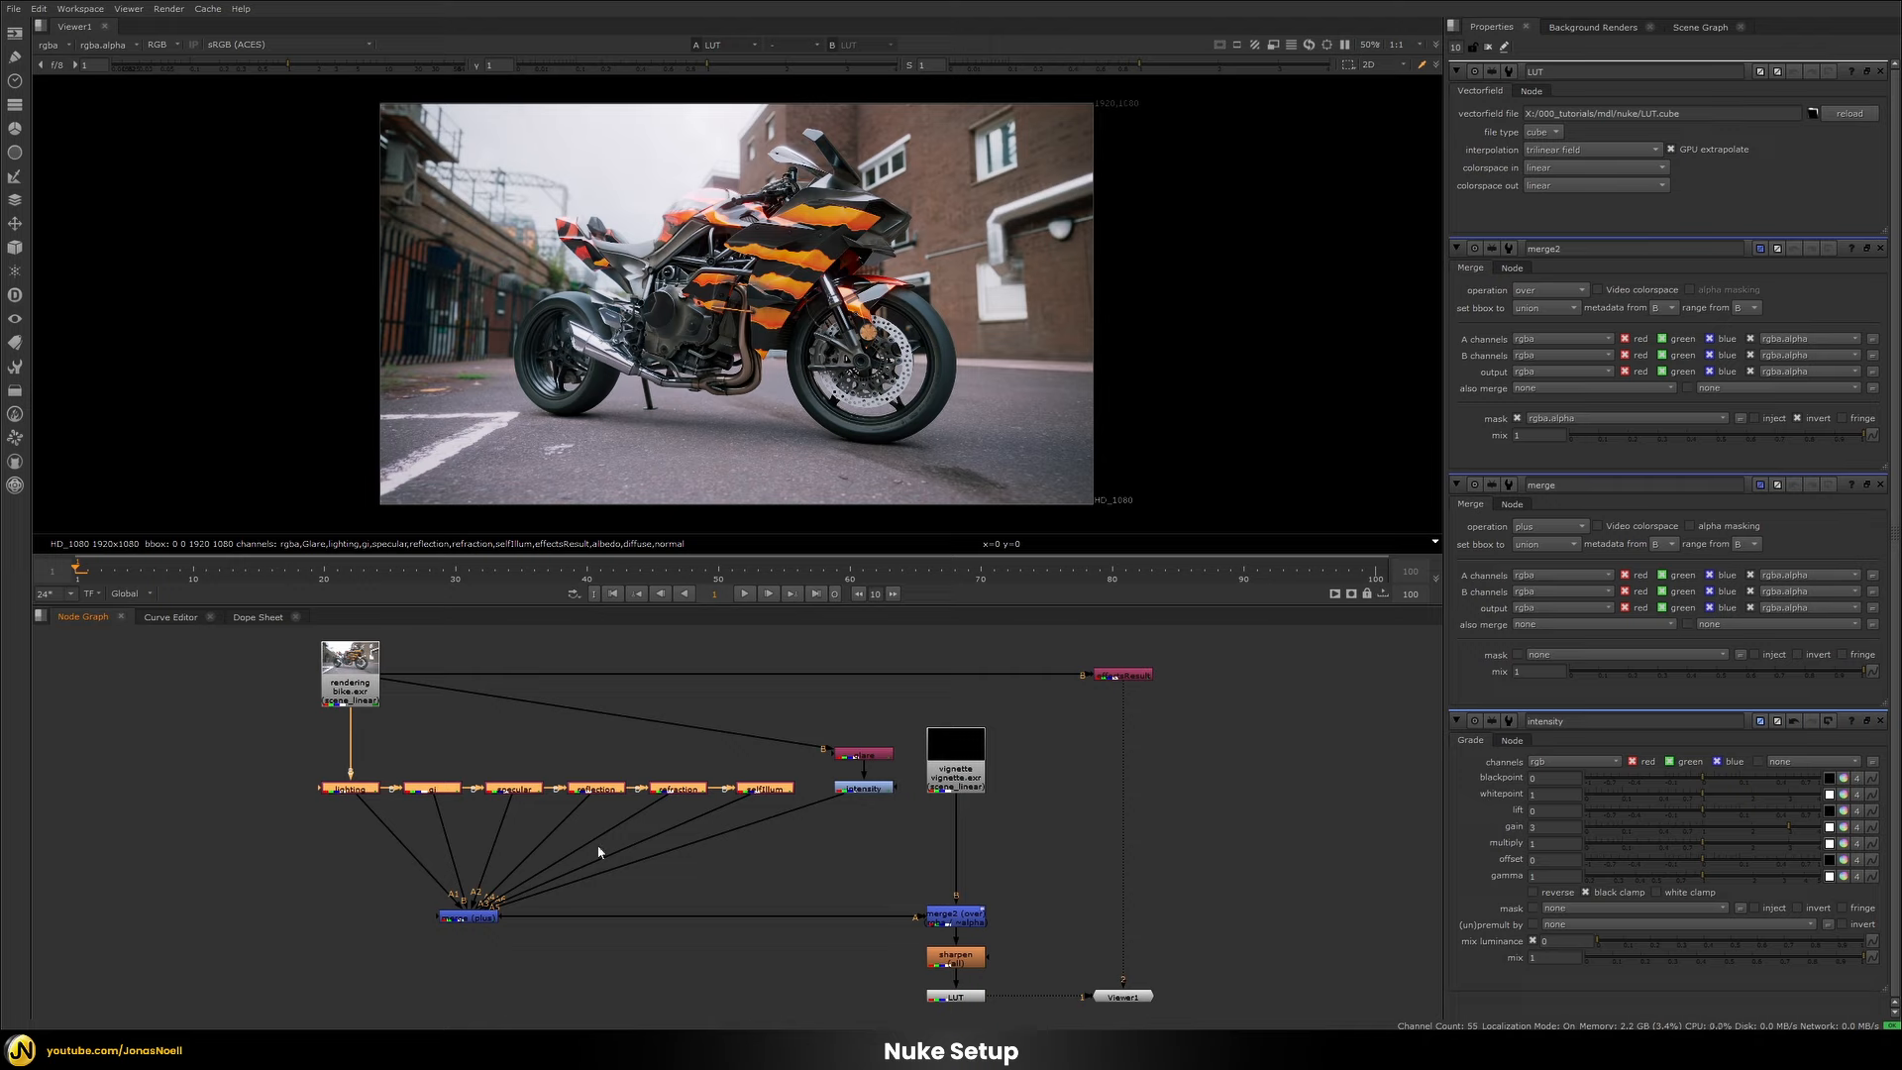
click(718, 905)
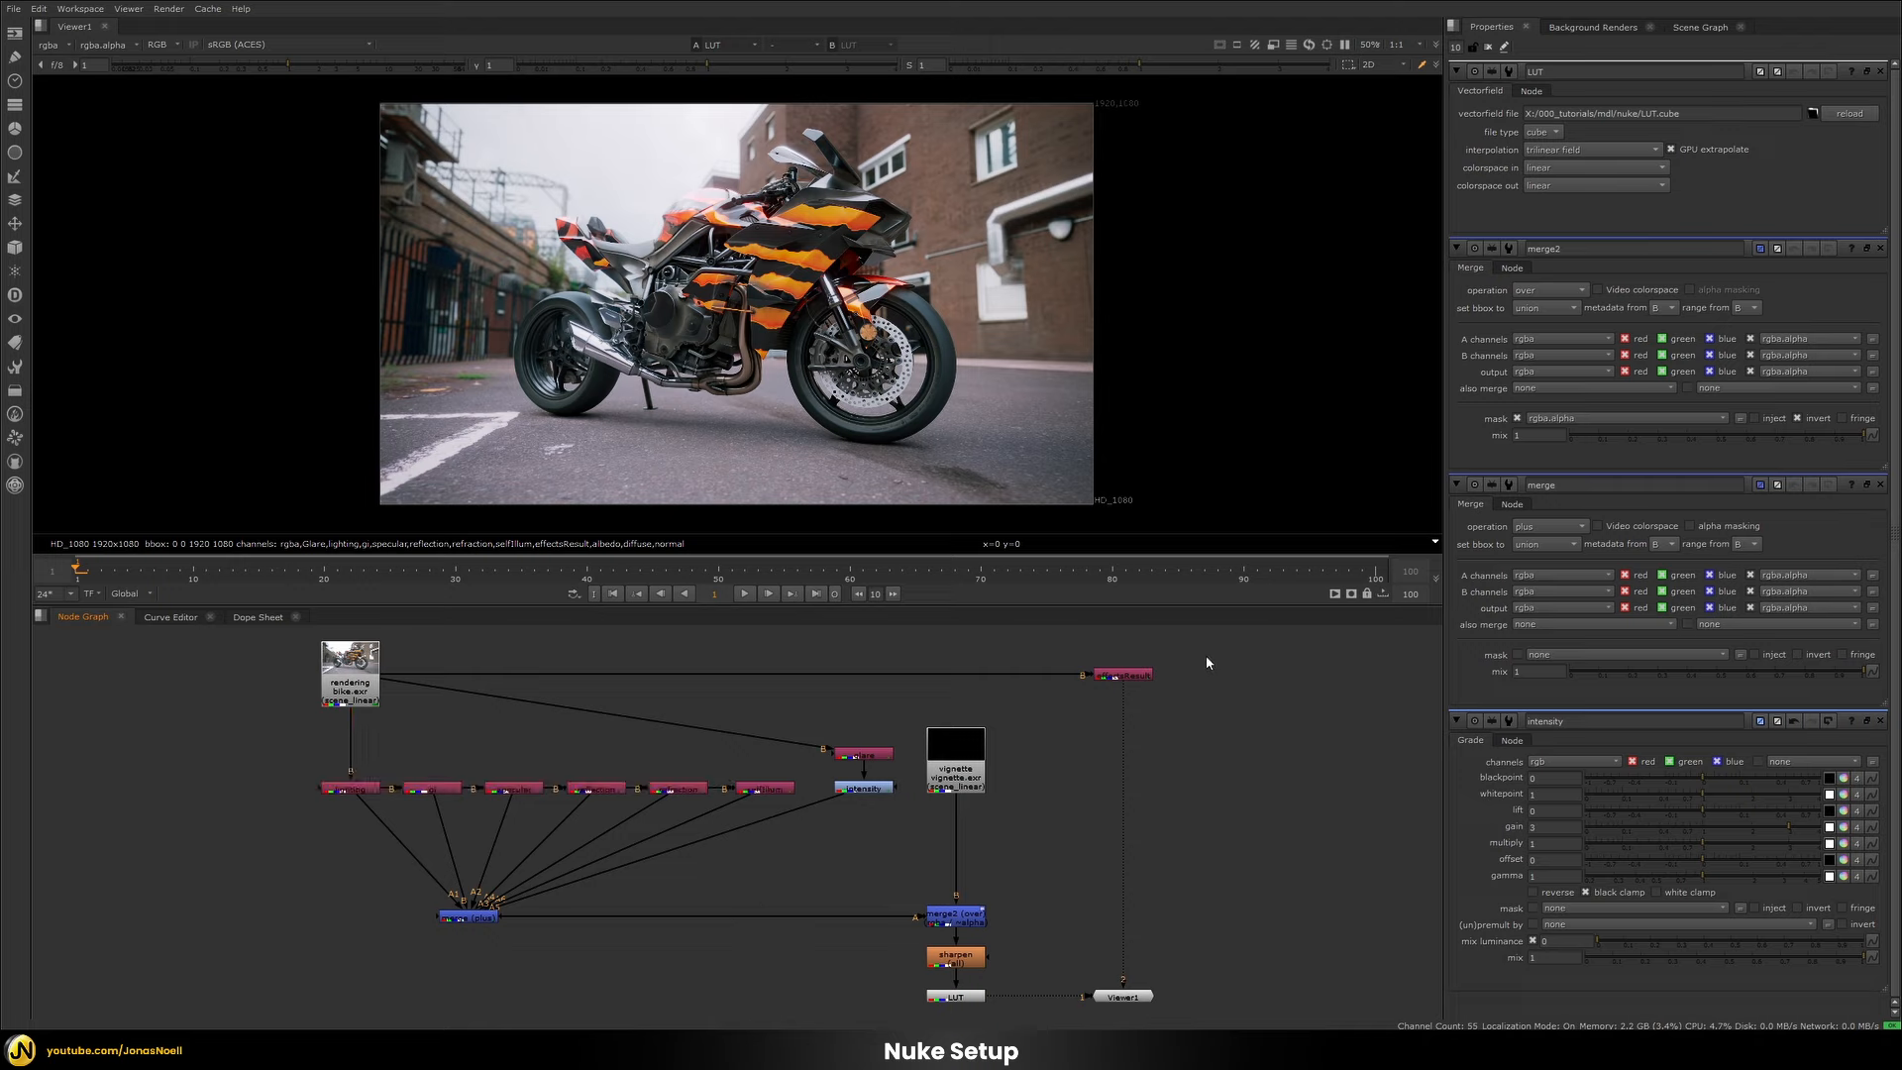
drag(1207, 658, 1061, 727)
click(1217, 759)
drag(1268, 734, 973, 648)
click(1065, 654)
click(1258, 729)
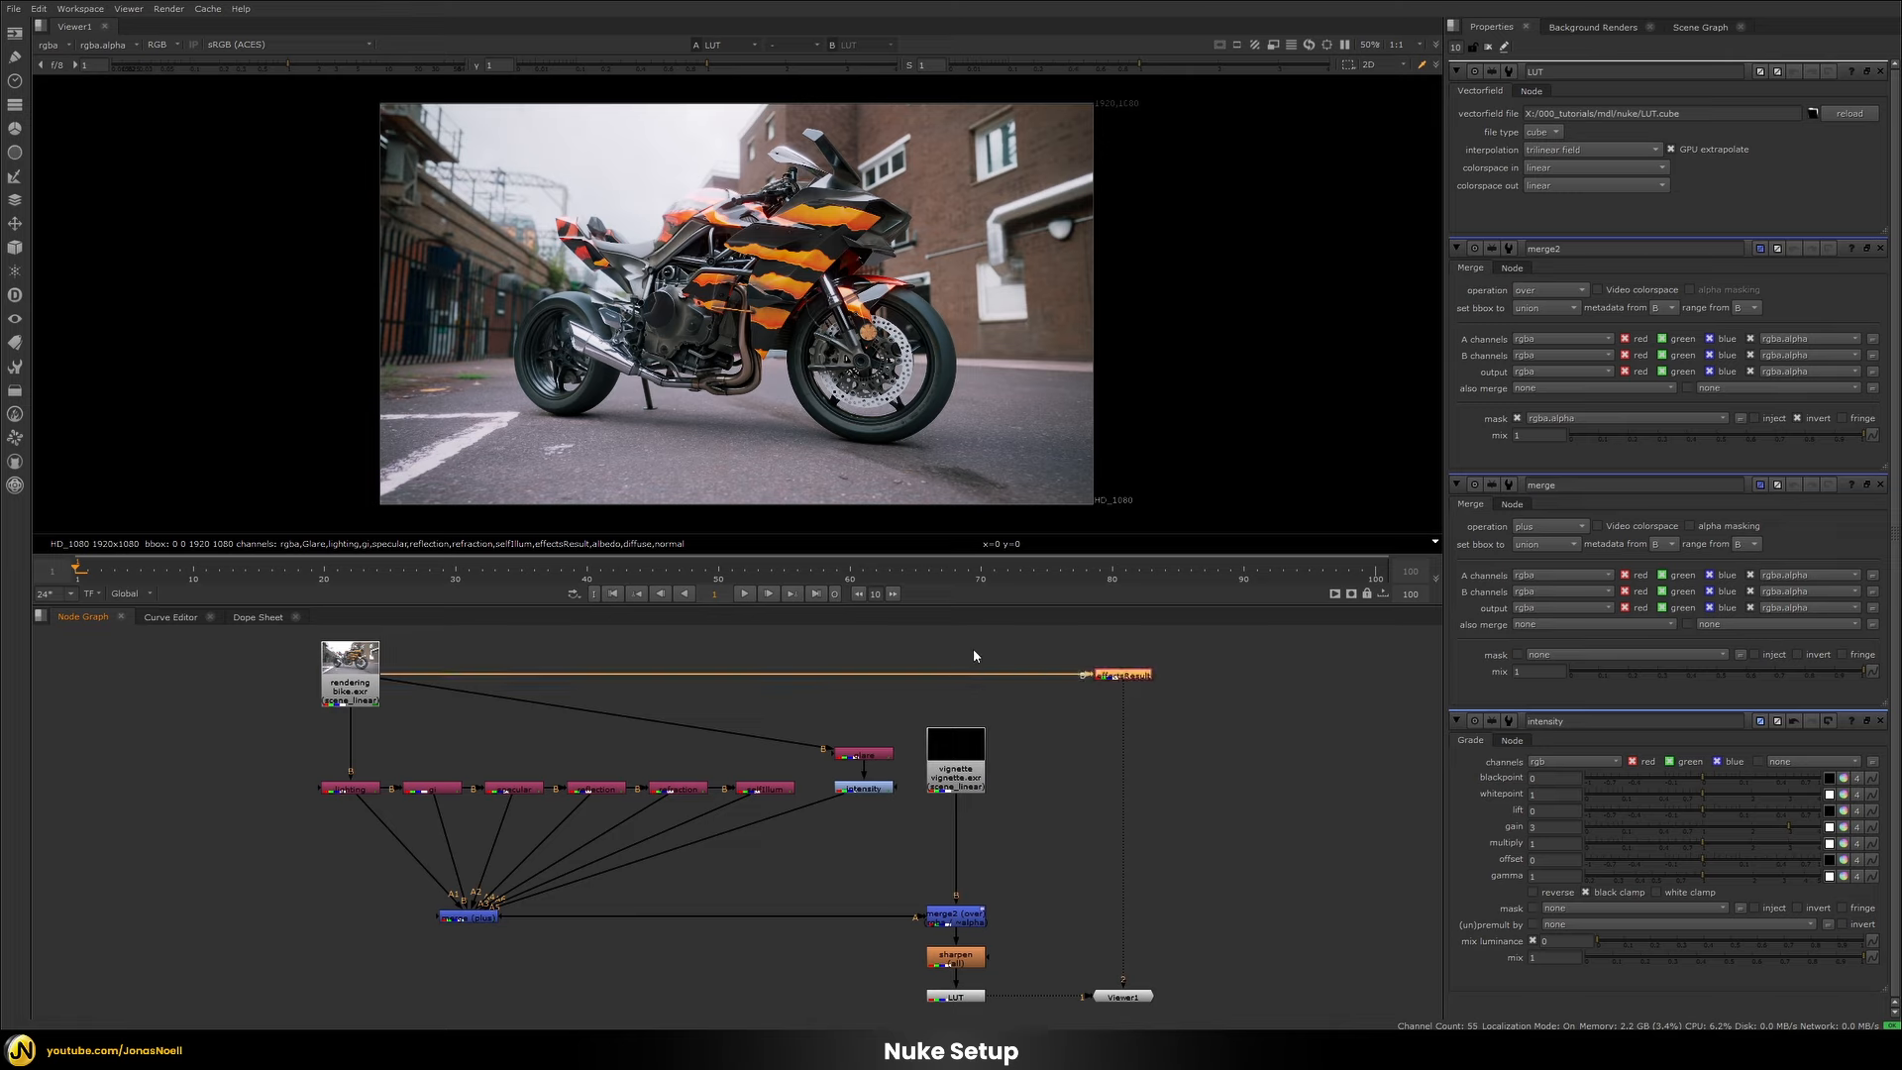